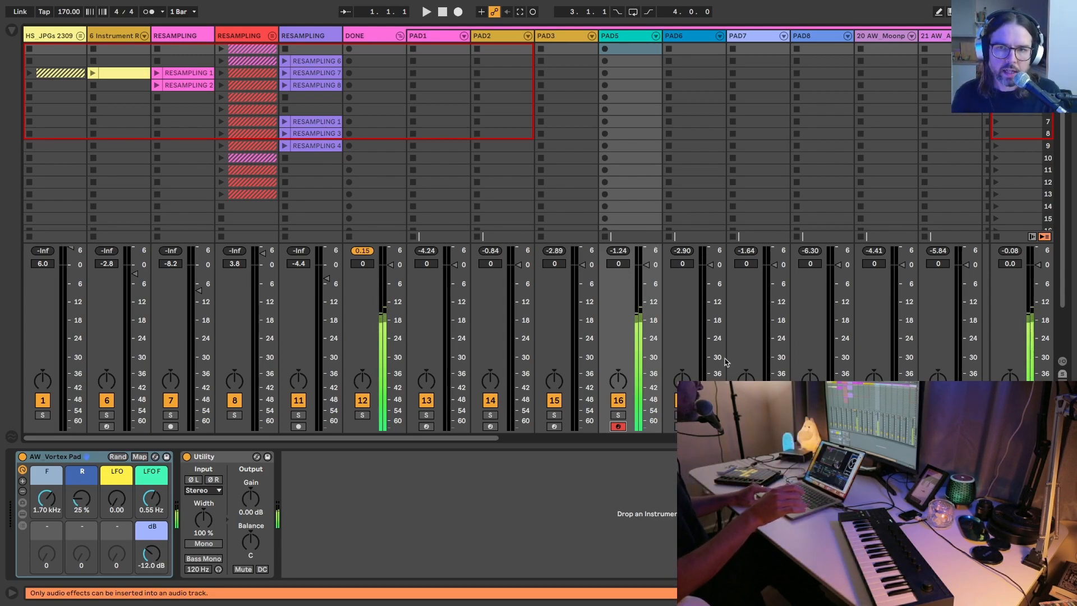
Step: Arm the PAD7 track for playing, followed by track 28 holding the October Pad Deep Tape rack
left_click(746, 427)
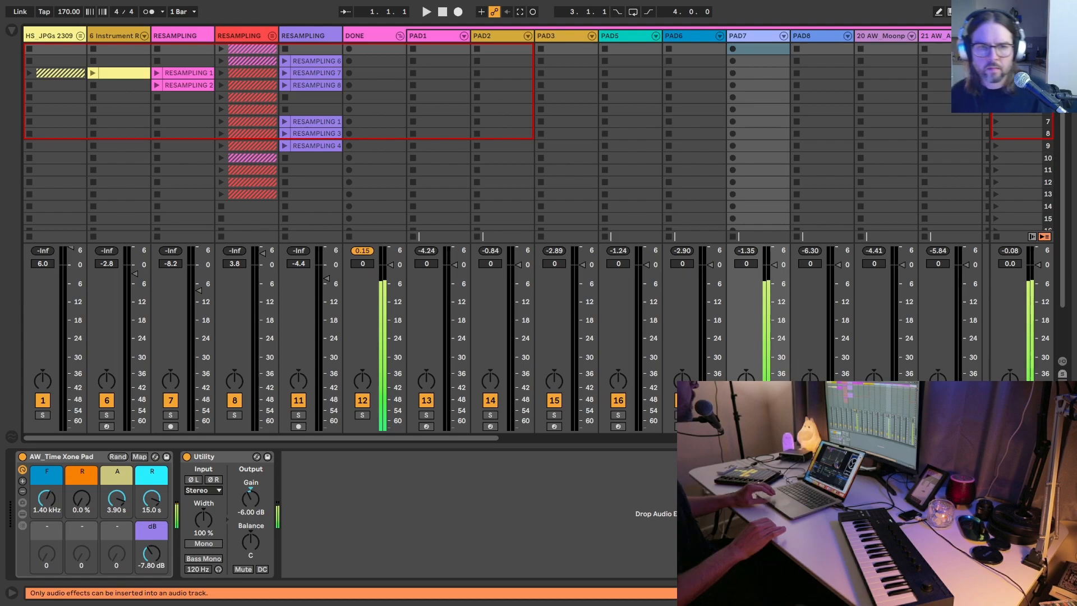
scroll(699, 212, "right", 15)
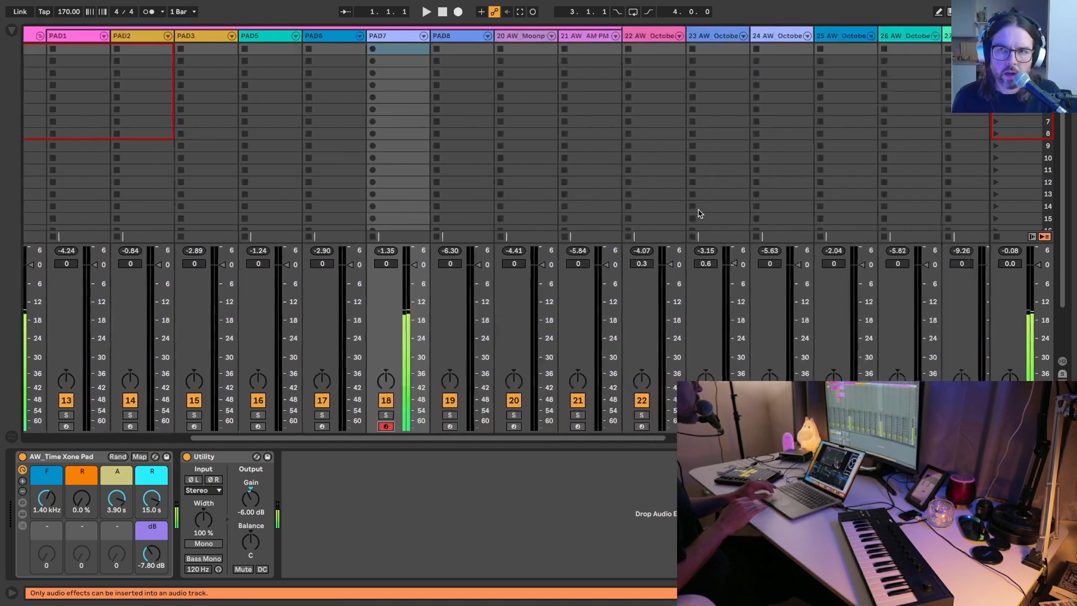
left_click(725, 45)
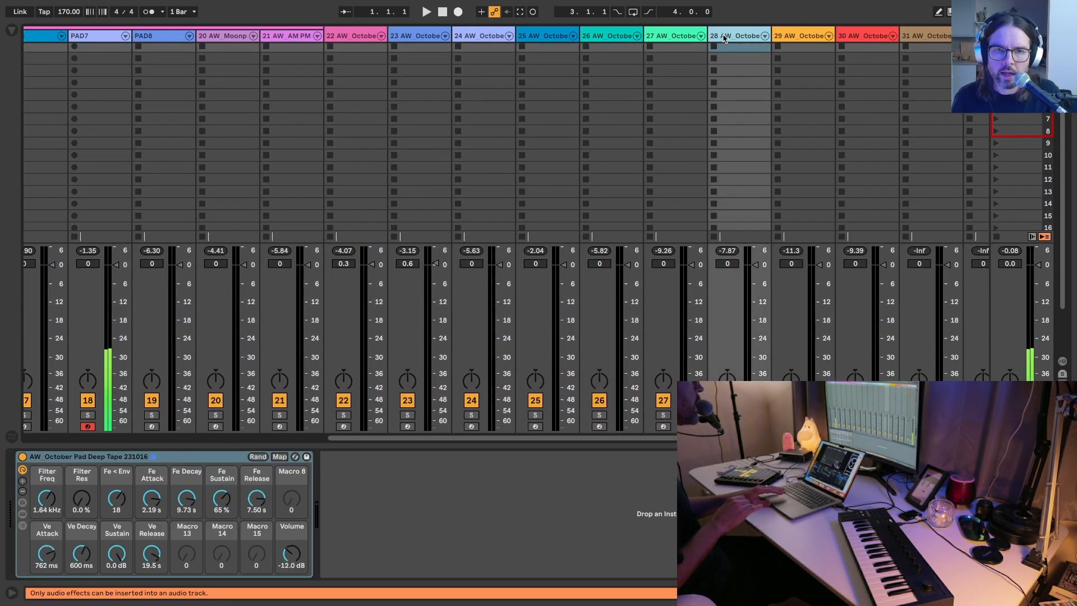
left_click(727, 426)
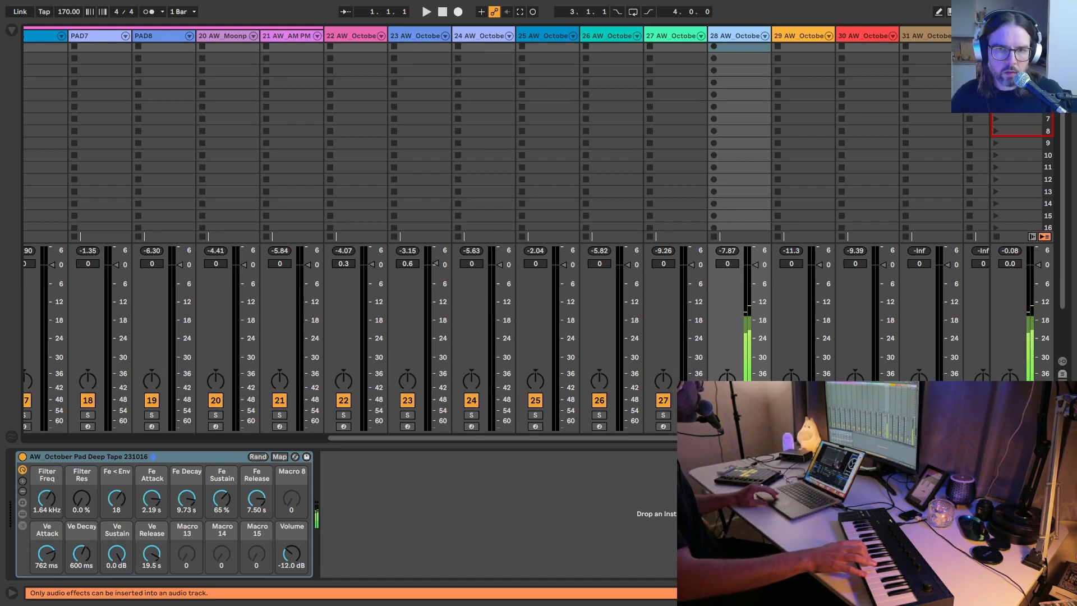
Step: Set the volume envelope attack macro of the October Pad Deep Tape rack to 3.55 s
left_click_drag(47, 553, 47, 528)
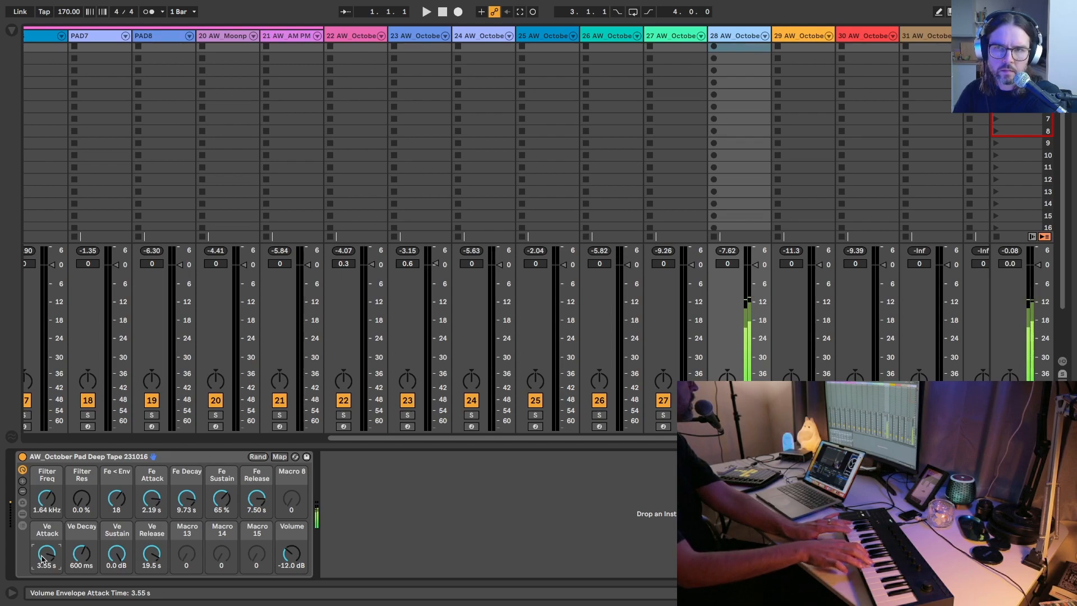
left_click_drag(42, 555, 86, 5)
Step: Arm track 33 and raise the Filter Freq macro of its October Pad Autumn Bed rack to 2.36 kHz
scroll(807, 206, "right", 1)
scroll(809, 210, "right", 5)
left_click(642, 426)
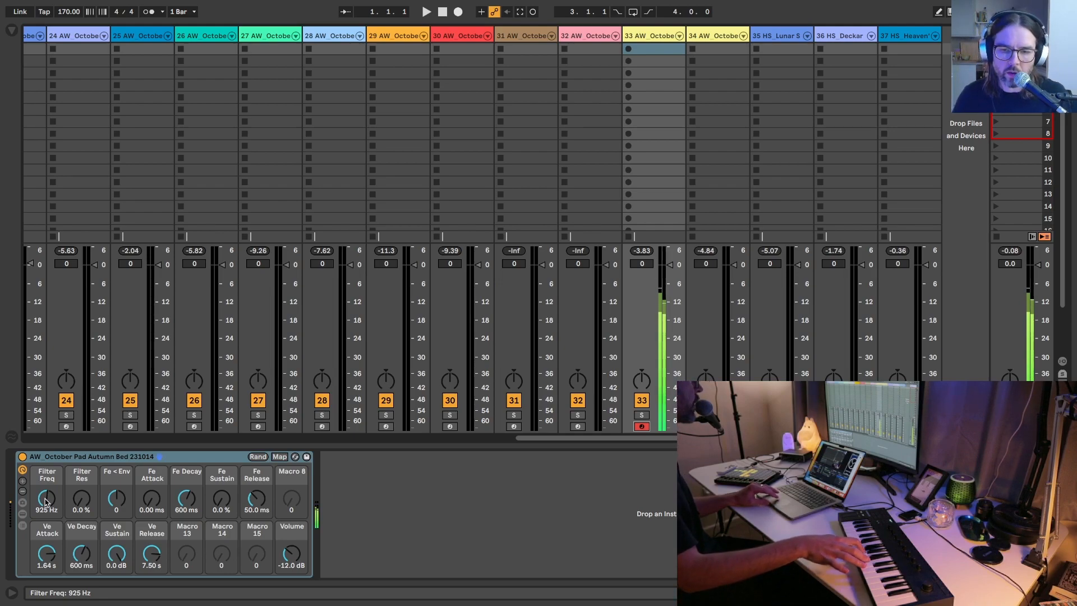
left_click_drag(47, 502, 47, 470)
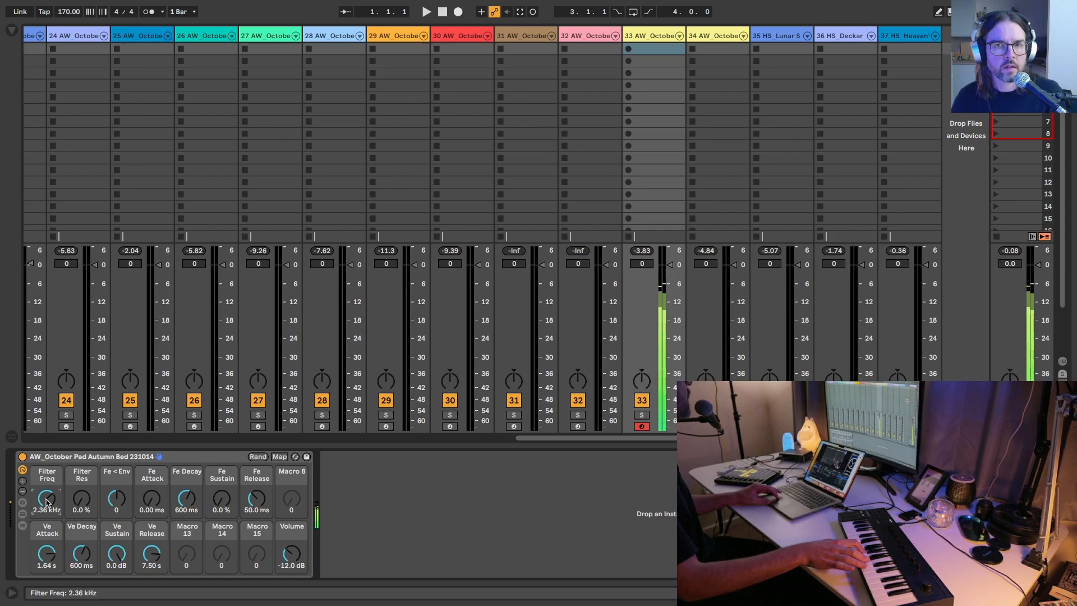
Step: Arm track 30 with the October Pad Holy Voices rack for playing
left_click(449, 426)
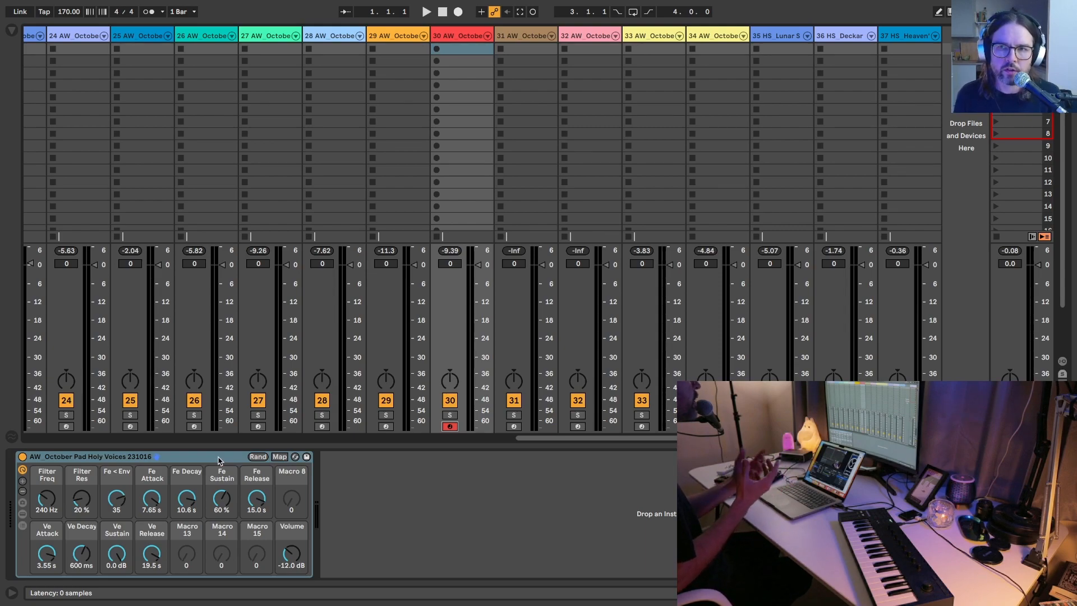
left_click_drag(219, 460, 584, 132)
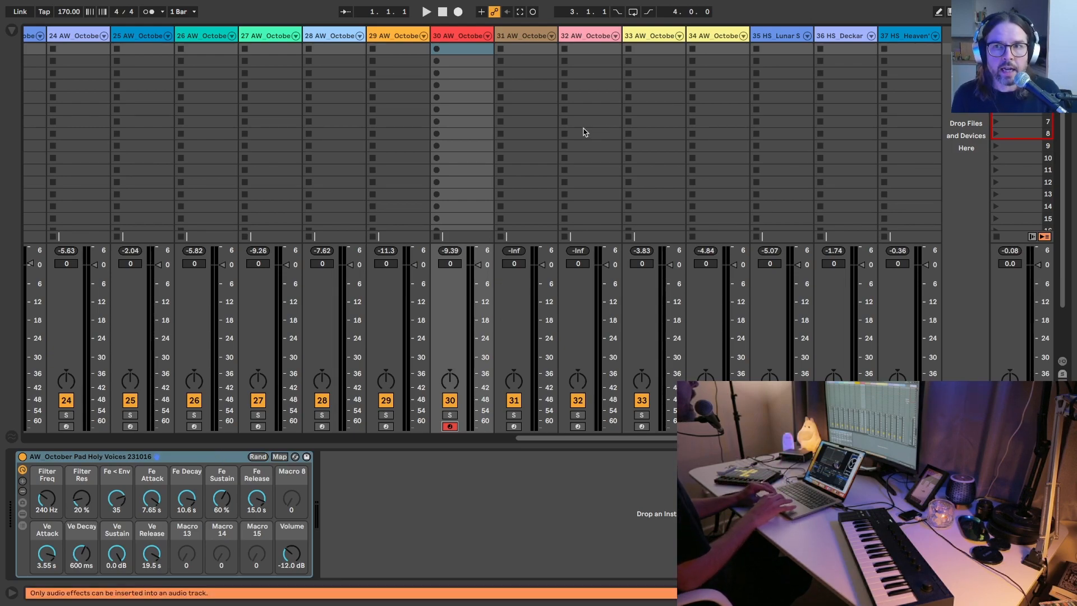
Step: Load a default Wavetable instrument onto the empty MIDI track 4, between JPG2 and JPG3
scroll(459, 112, "left", 15)
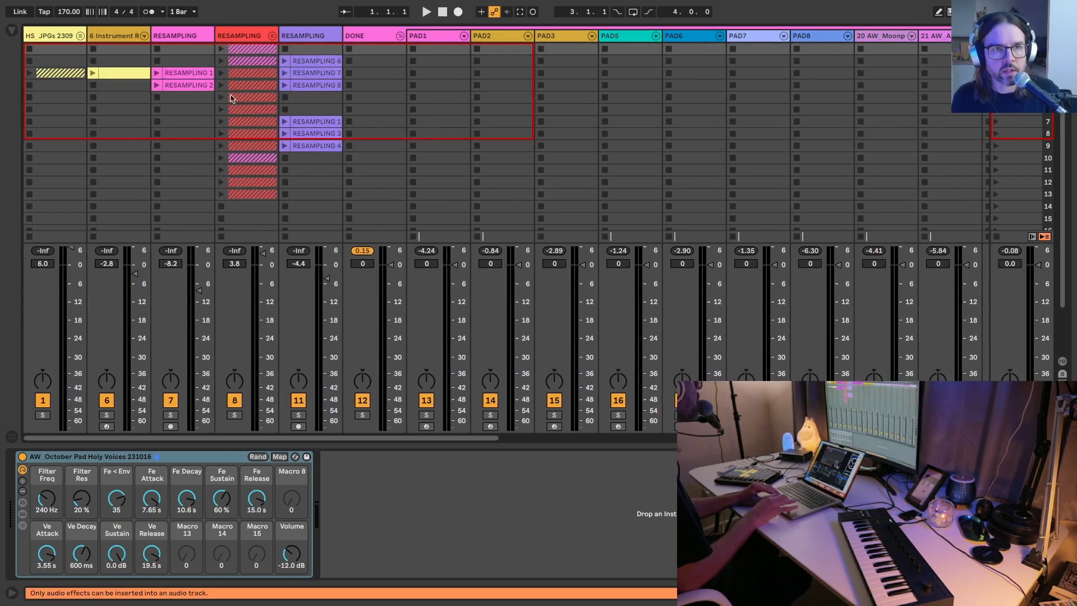
left_click(173, 38)
key("Right")
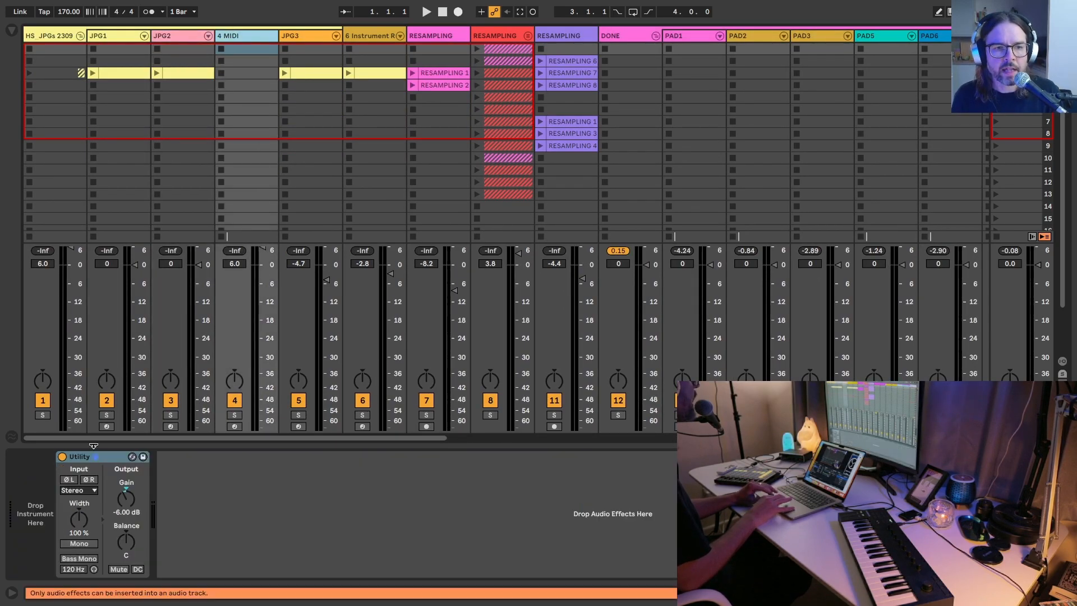
left_click(12, 30)
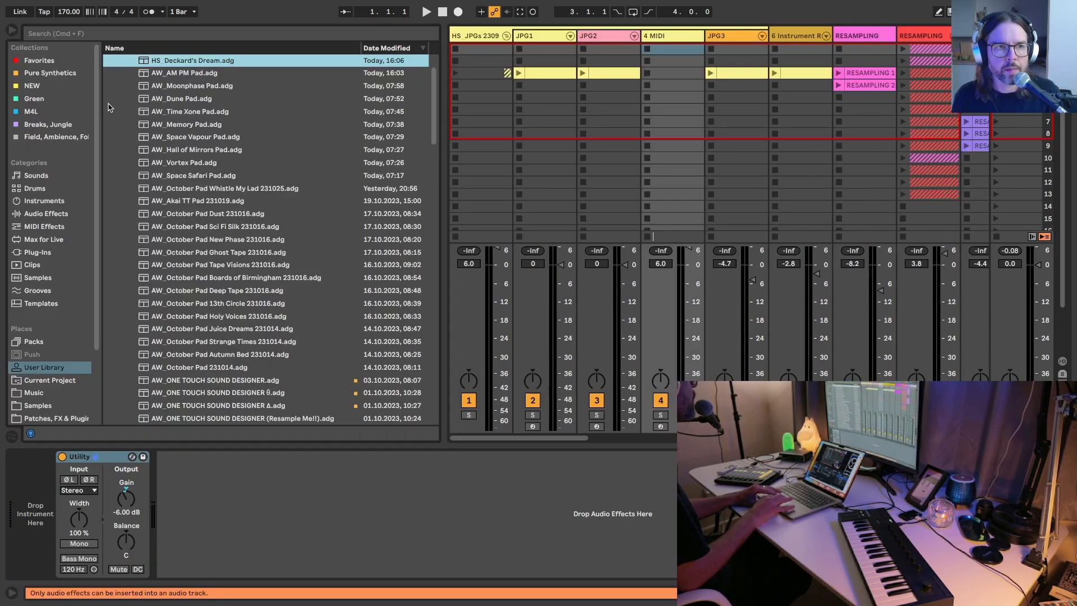
left_click(34, 201)
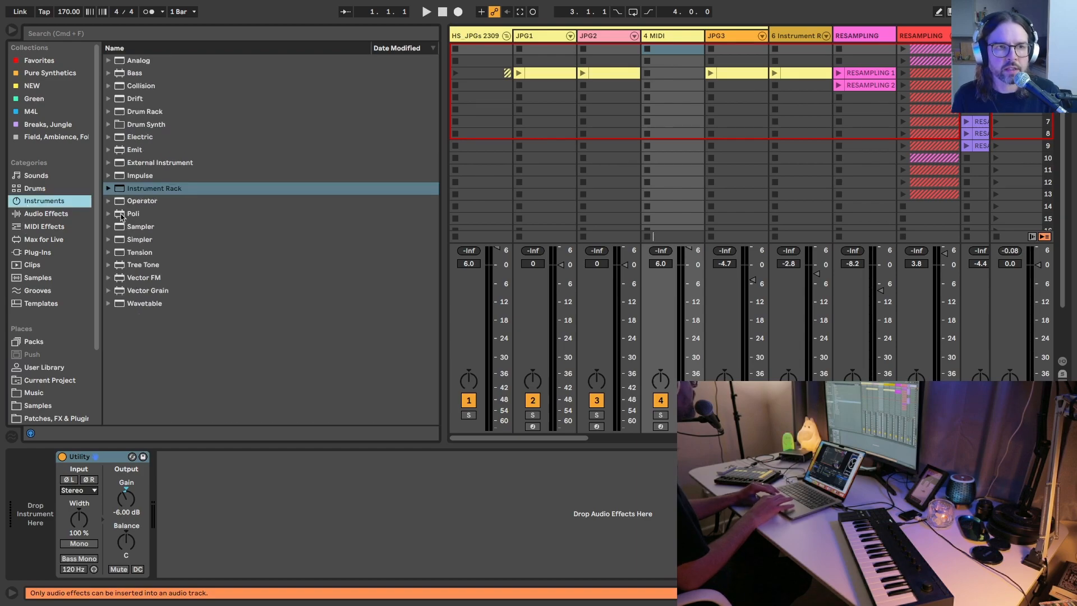
left_click_drag(140, 303, 53, 489)
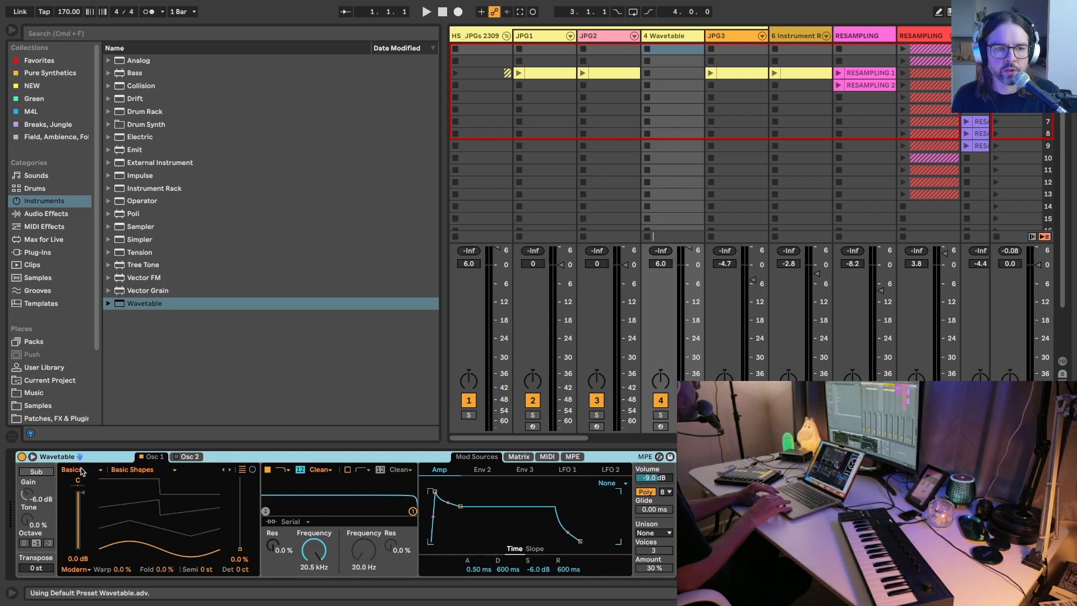
Step: Show Wavetable's modulation matrix and hide the browser
left_click(519, 456)
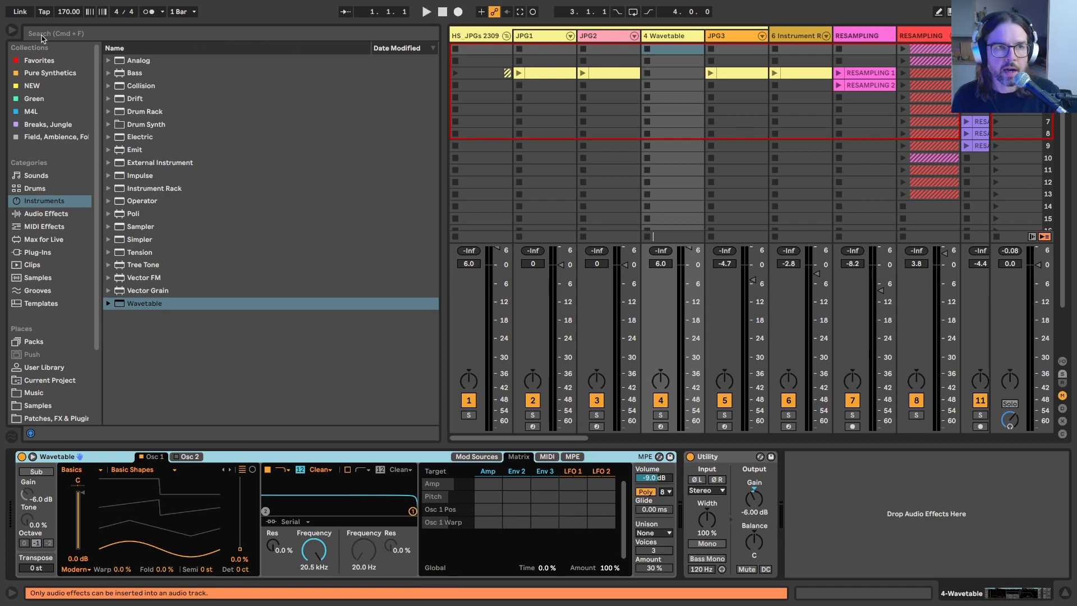
left_click(11, 30)
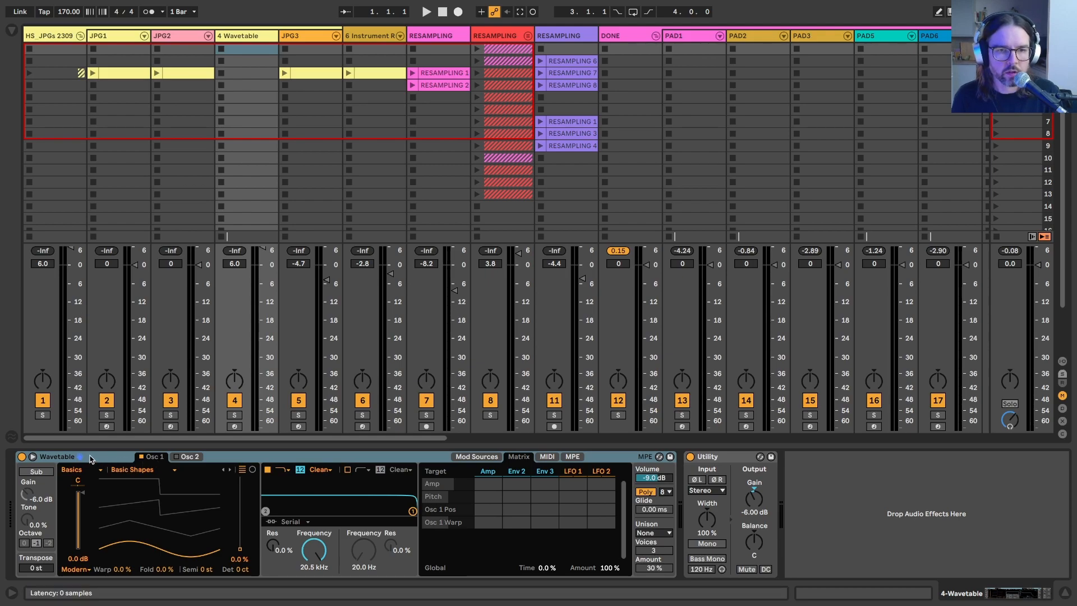
Step: Examine the device chains of the JPG1, JPG2 and JPG3 tracks, including the macros of JPG2's 90s Ambient Jungle Pad Generator rack
left_click(169, 39)
left_click(105, 36)
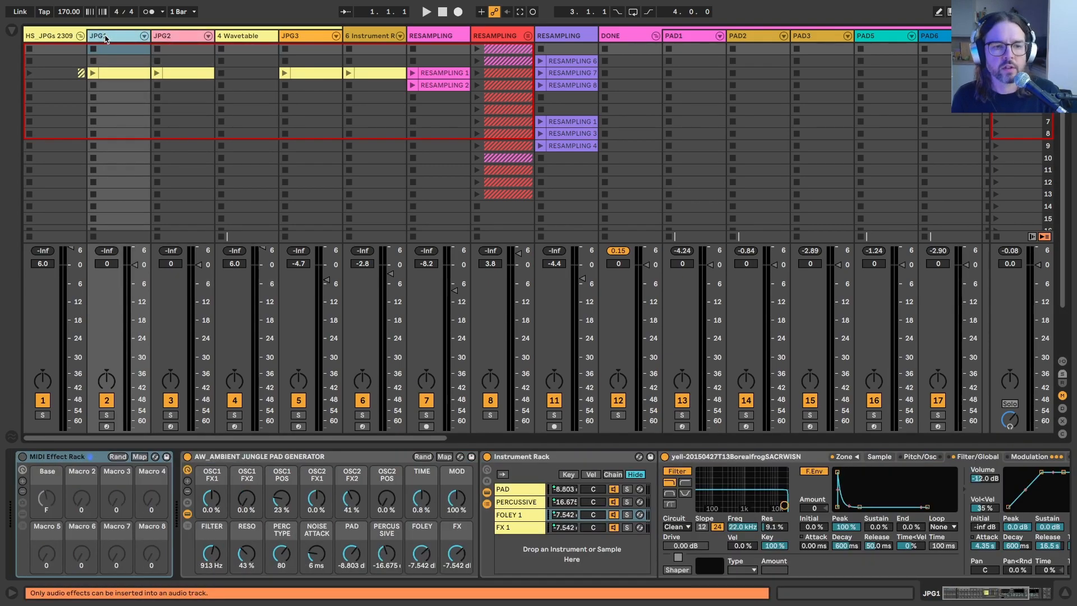
left_click(225, 39)
left_click(191, 39)
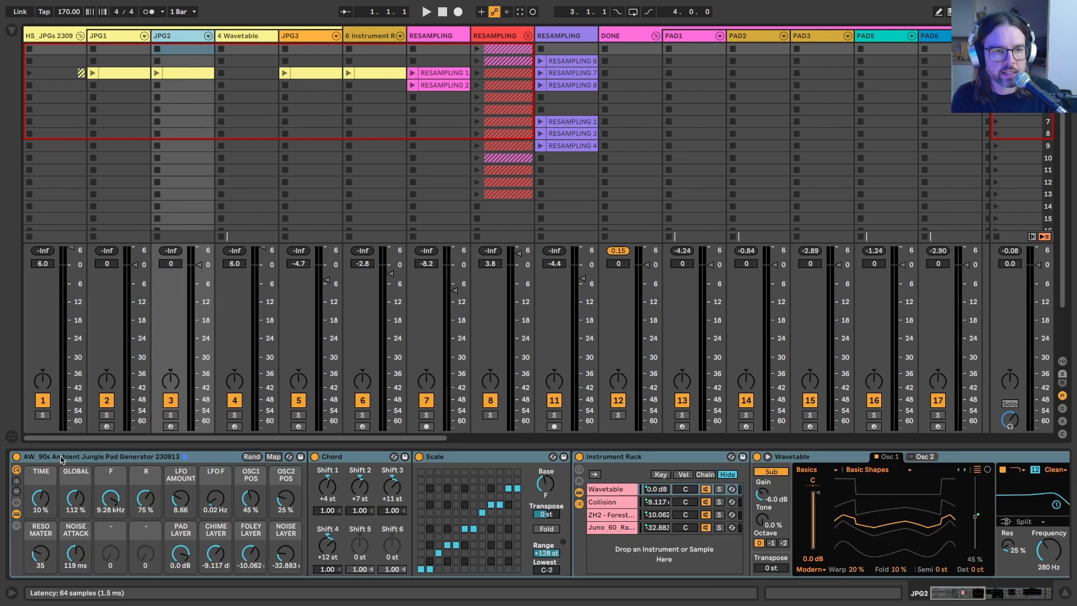
left_click(236, 38)
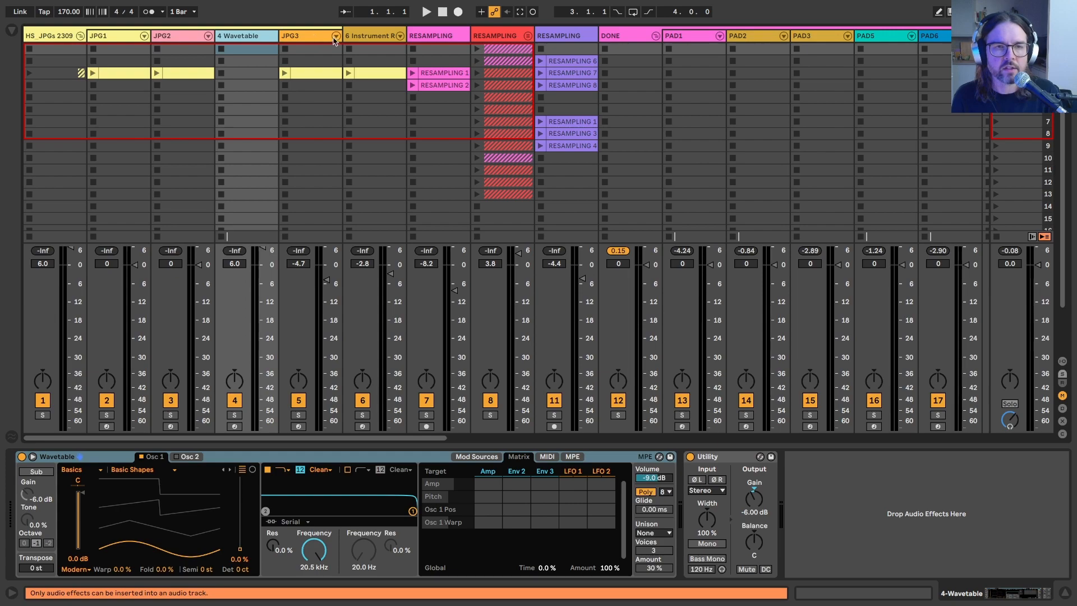
left_click(296, 37)
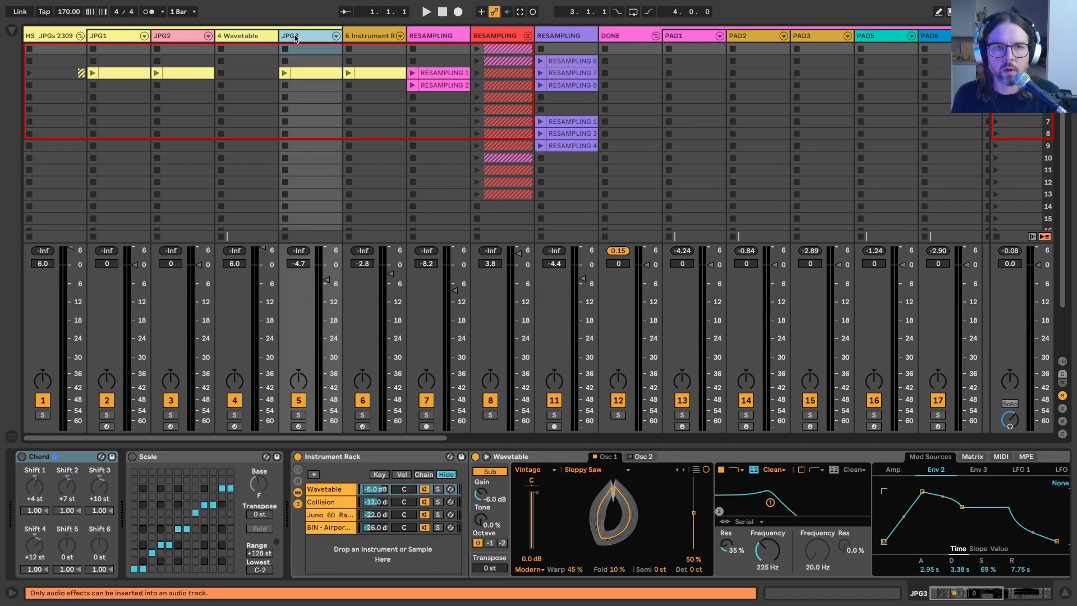
key("Left")
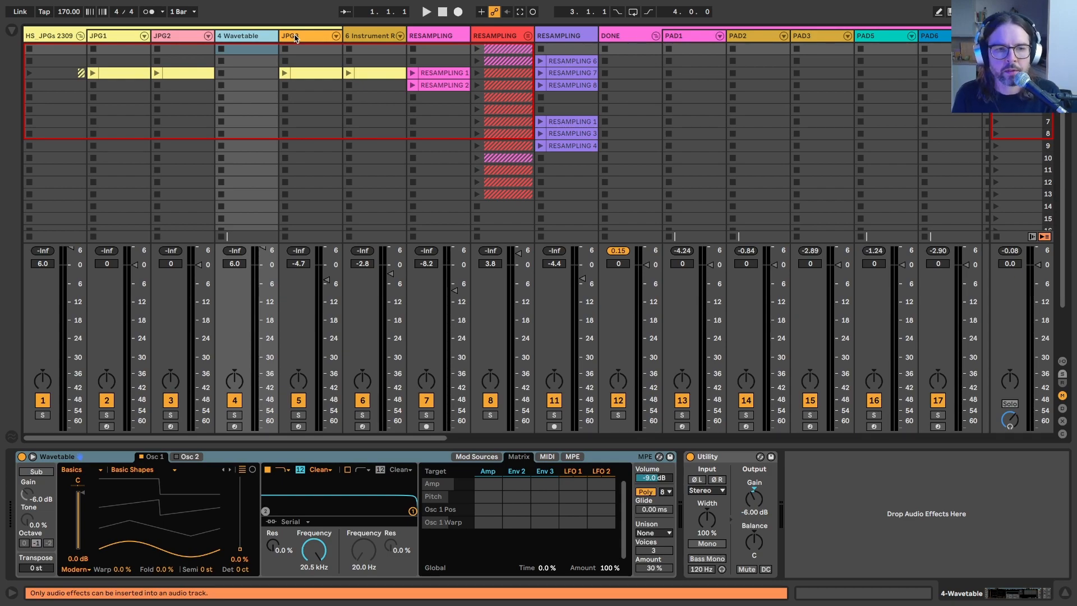
left_click(194, 51)
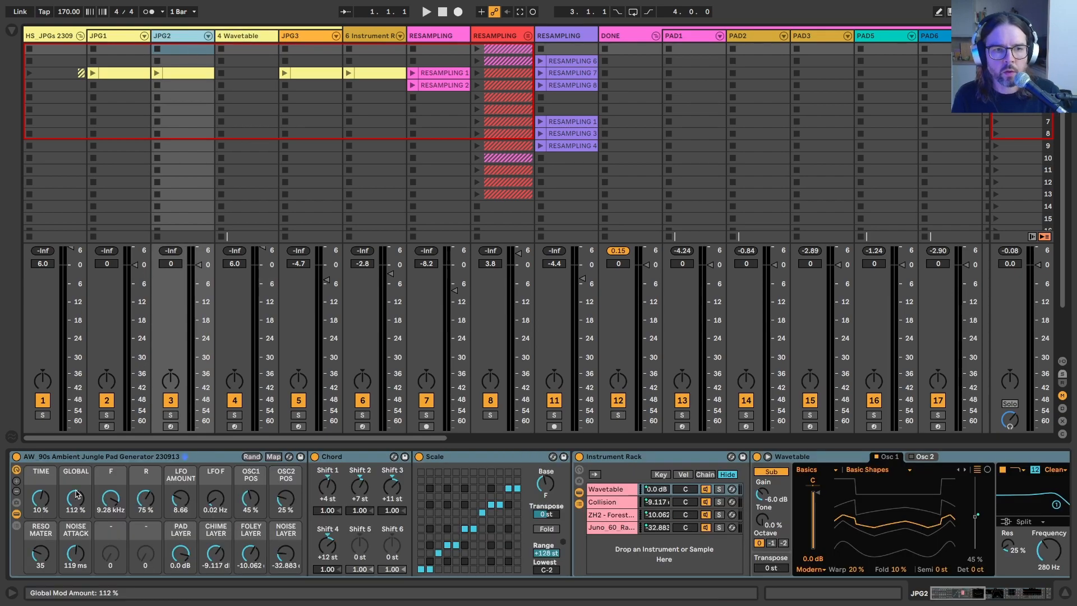
left_click(70, 457)
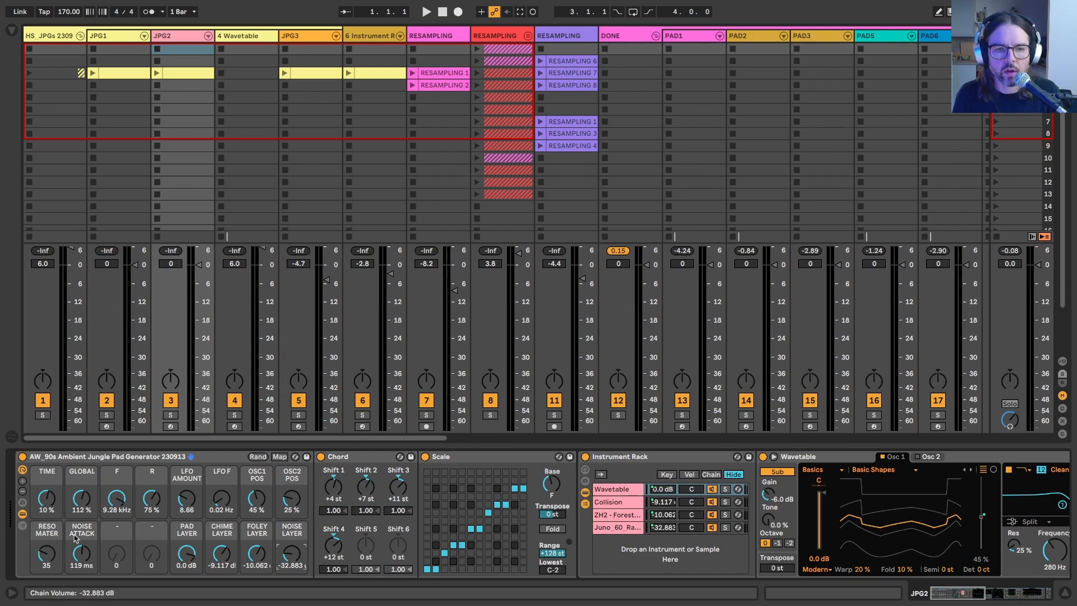
Step: Group the Wavetable device on track 4 into an Instrument Rack
left_click(238, 38)
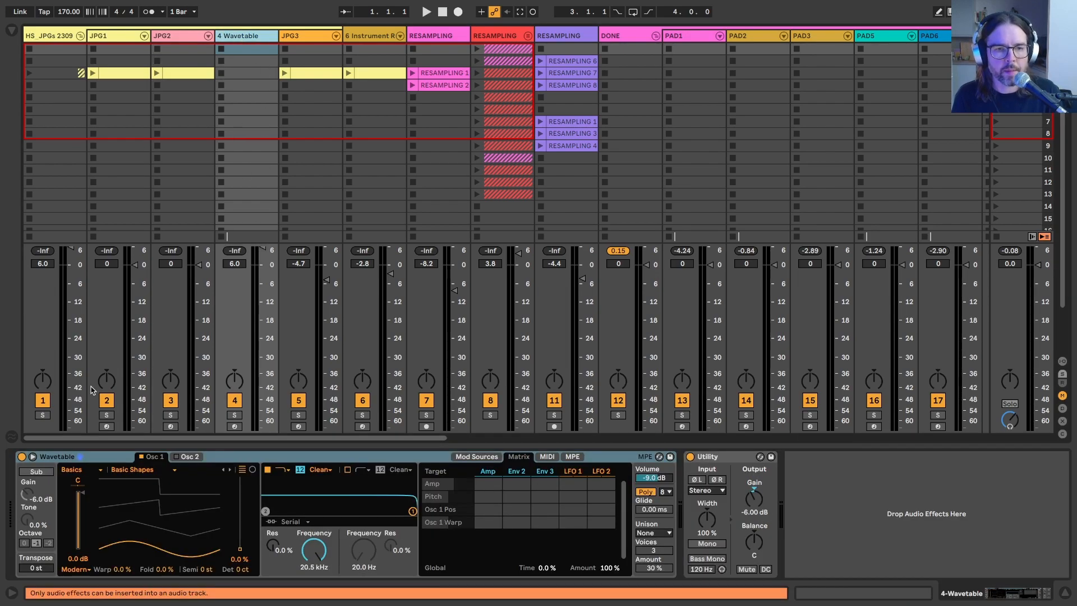
left_click(82, 457)
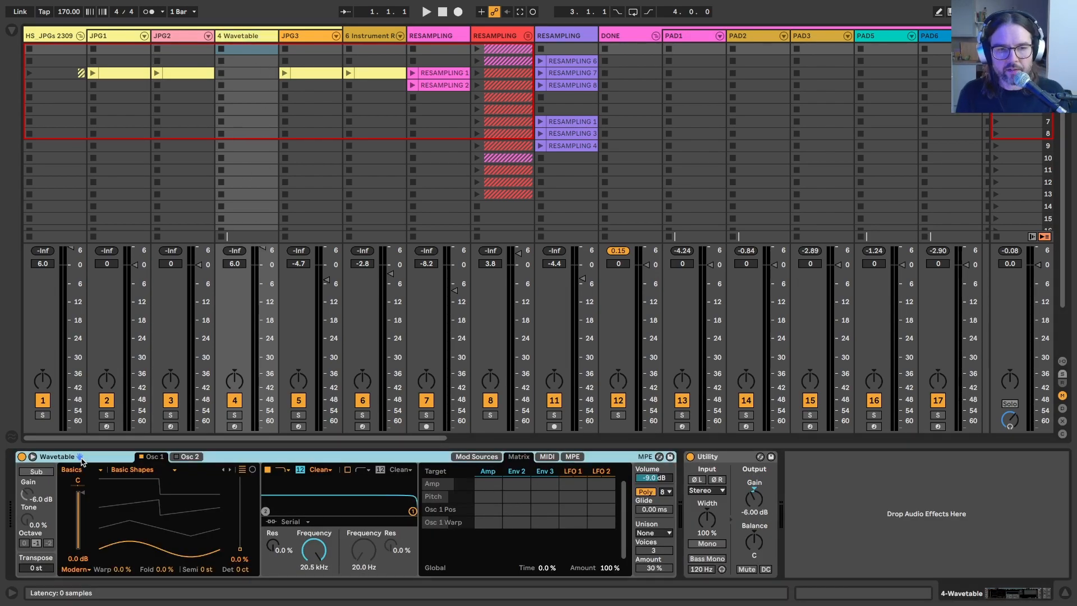
key("ctrl+g")
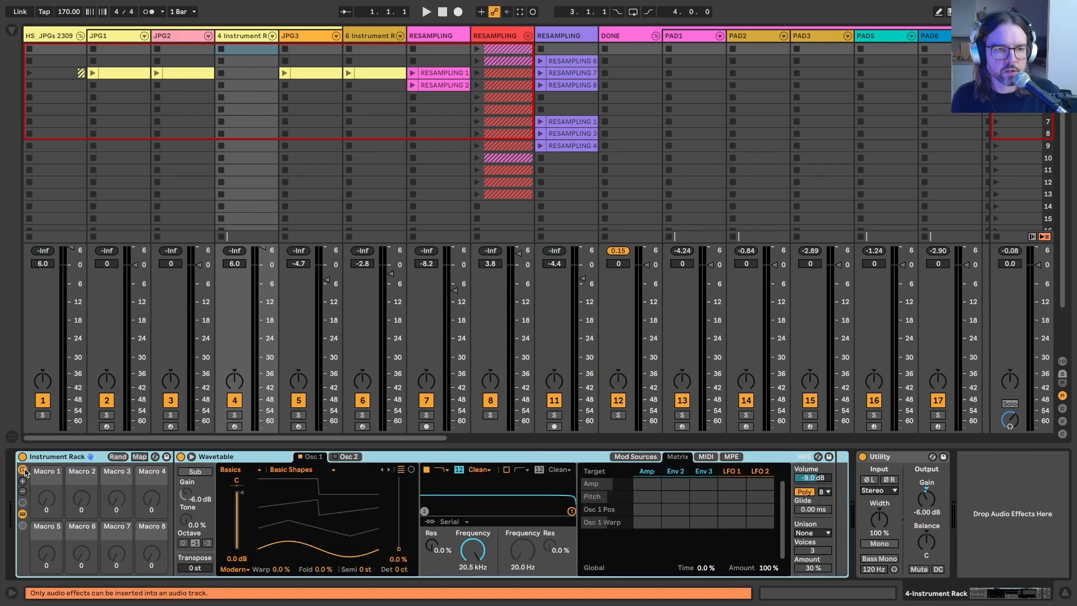
Step: Map Wavetable's global modulation Time to Macro 1 and its global modulation Amount to Macro 2
right_click(708, 568)
left_click(749, 409)
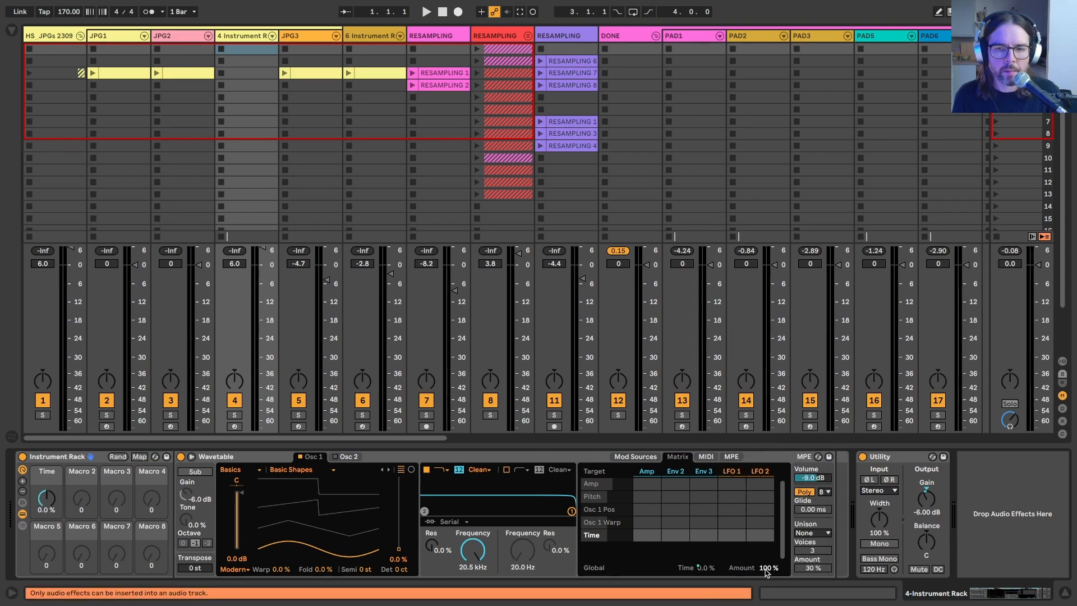
right_click(765, 568)
left_click(804, 422)
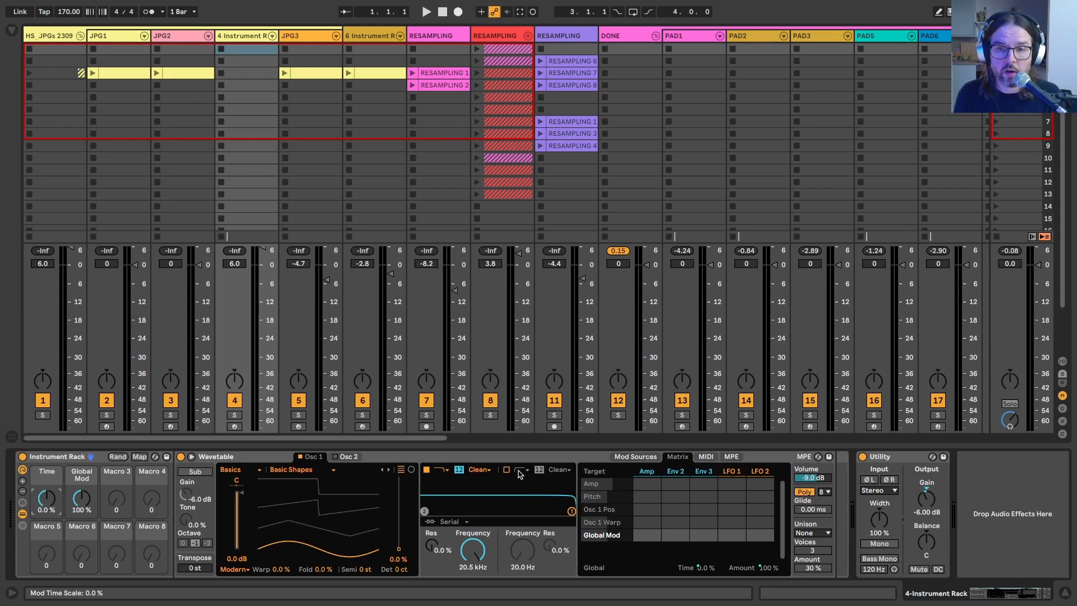
Step: Raise the rack's Time macro to 100% and reset it to 0%
left_click_drag(47, 497, 47, 497)
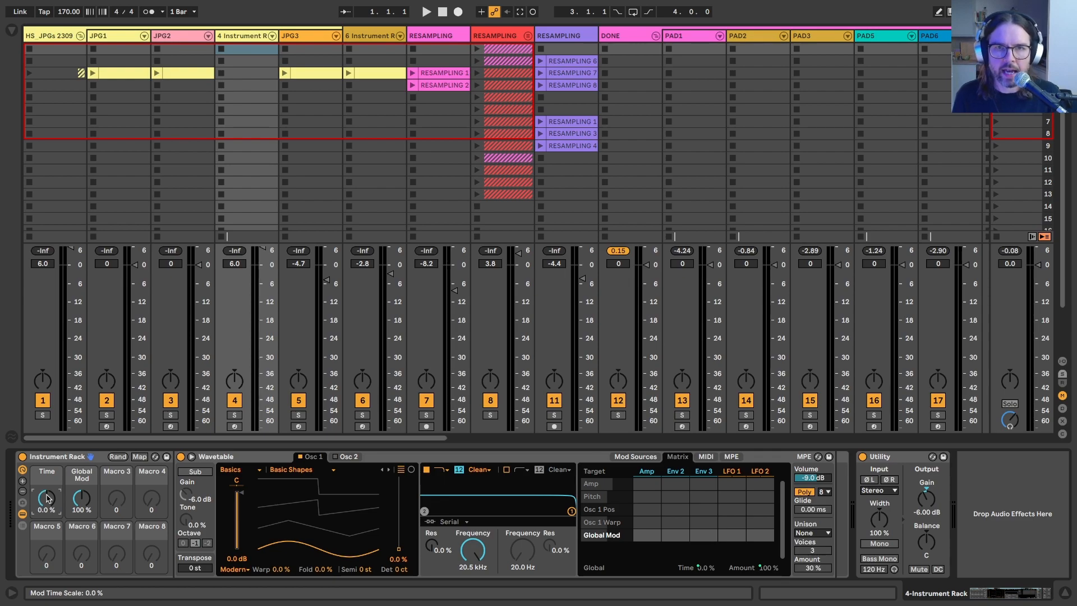
left_click_drag(47, 498, 49, 501)
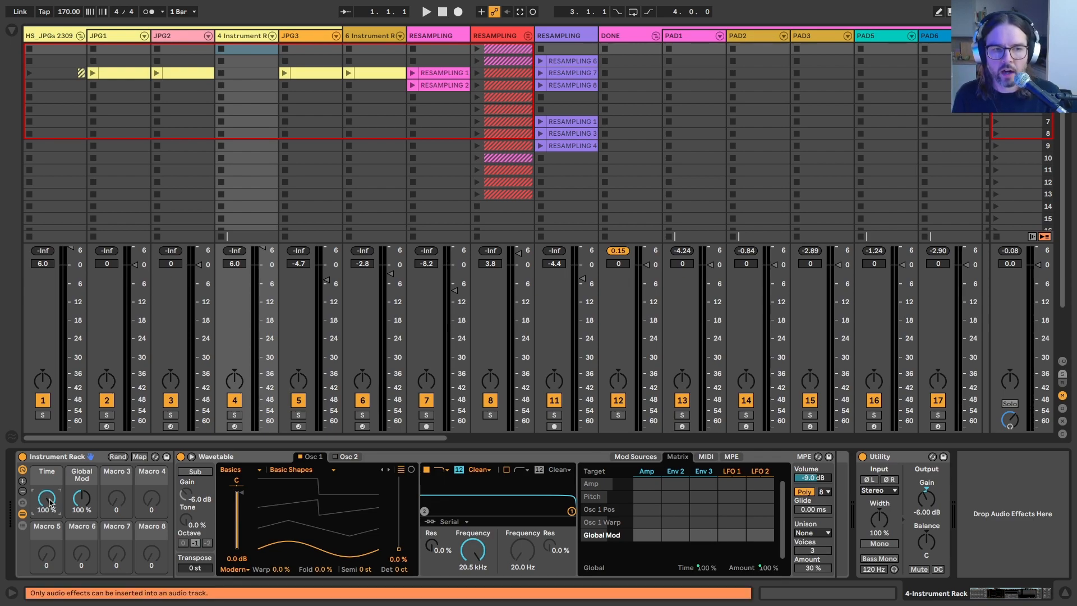
double_click(49, 501)
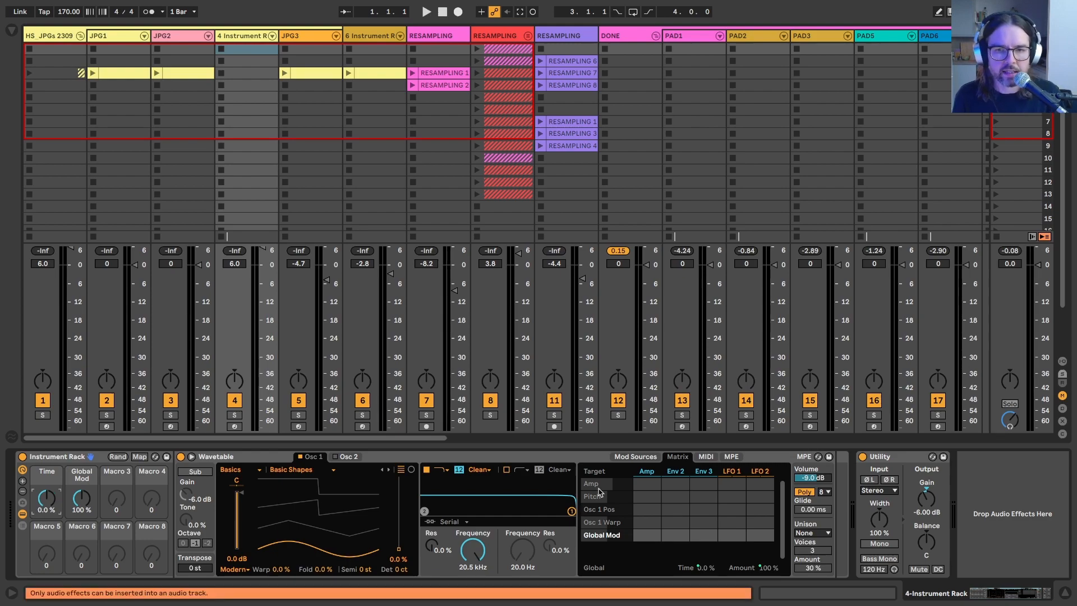
Step: Look through Wavetable's modulation sources, including LFO 1, and return to the modulation matrix
left_click(635, 457)
left_click(677, 470)
left_click(725, 470)
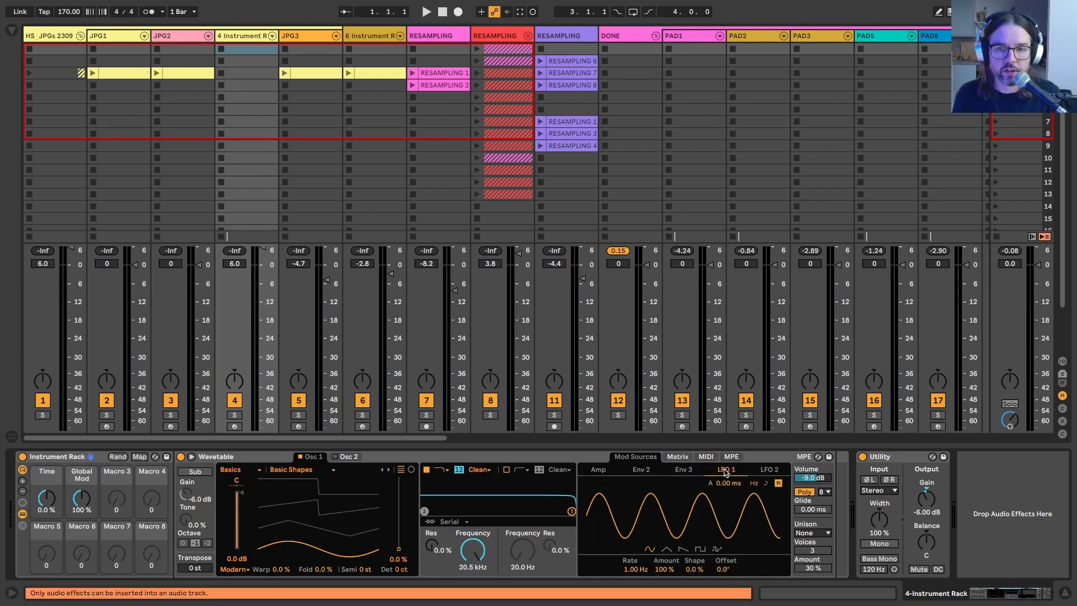
left_click(678, 456)
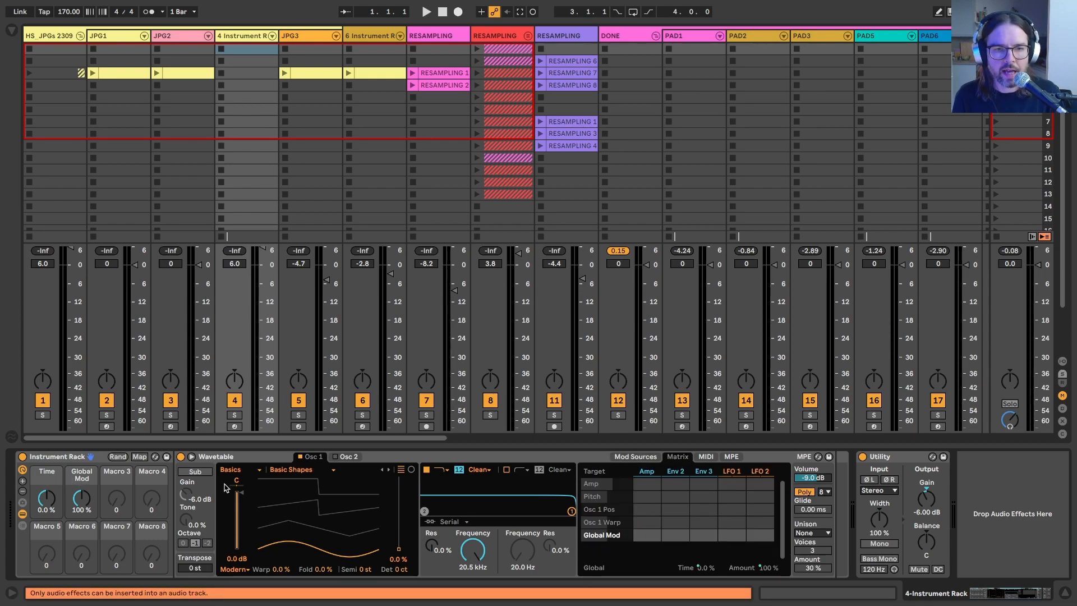
Step: Look through the JPG2 track's device chain, including Wavetable, Auto Filter and Hybrid Reverb, and return to track 4
left_click(187, 36)
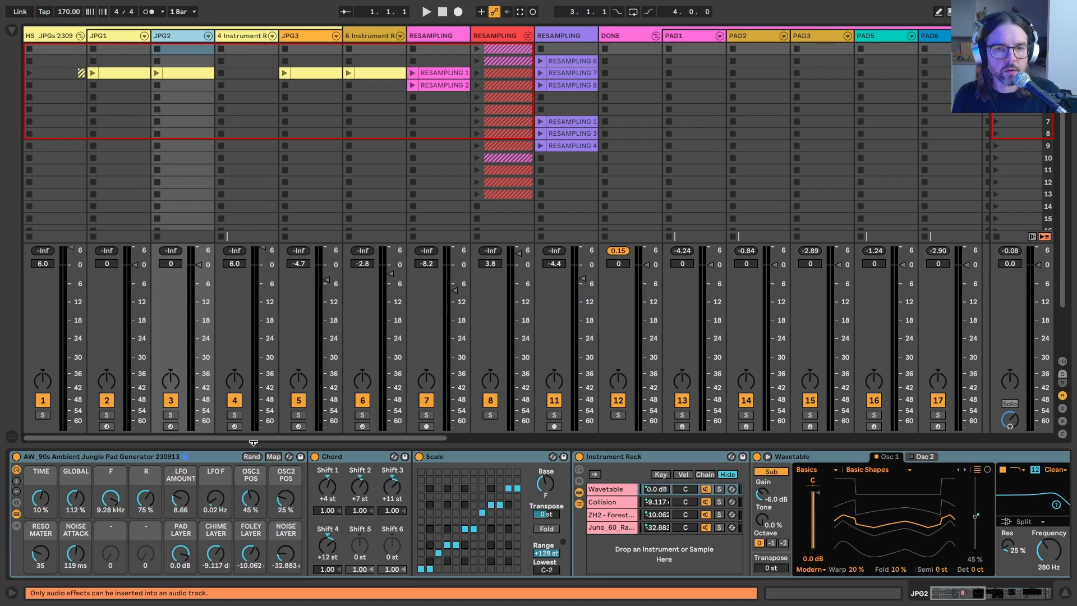
scroll(608, 492, "right", 15)
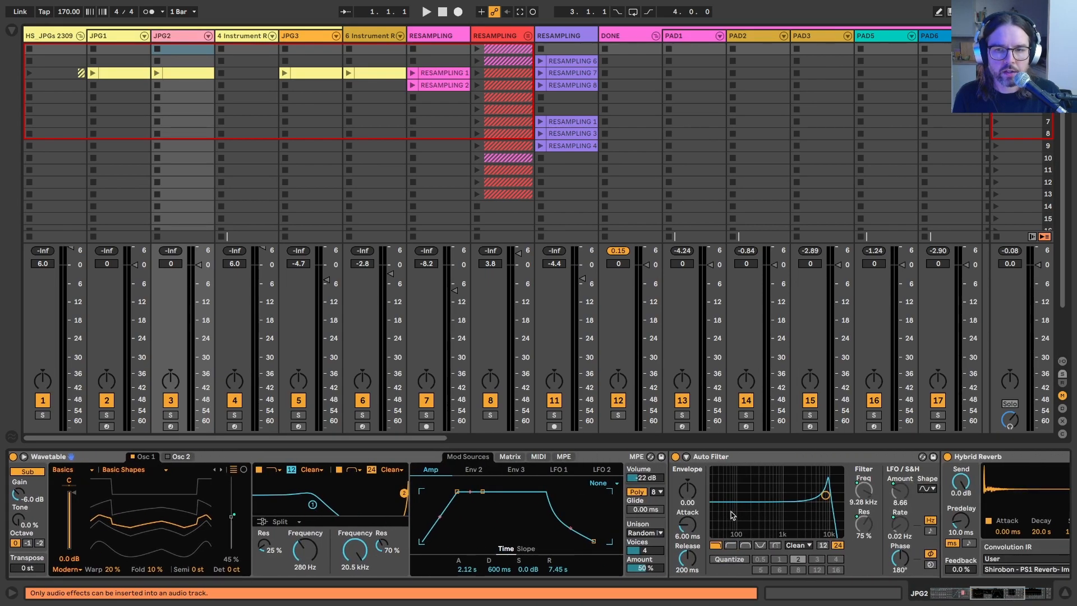
scroll(459, 460, "left", 15)
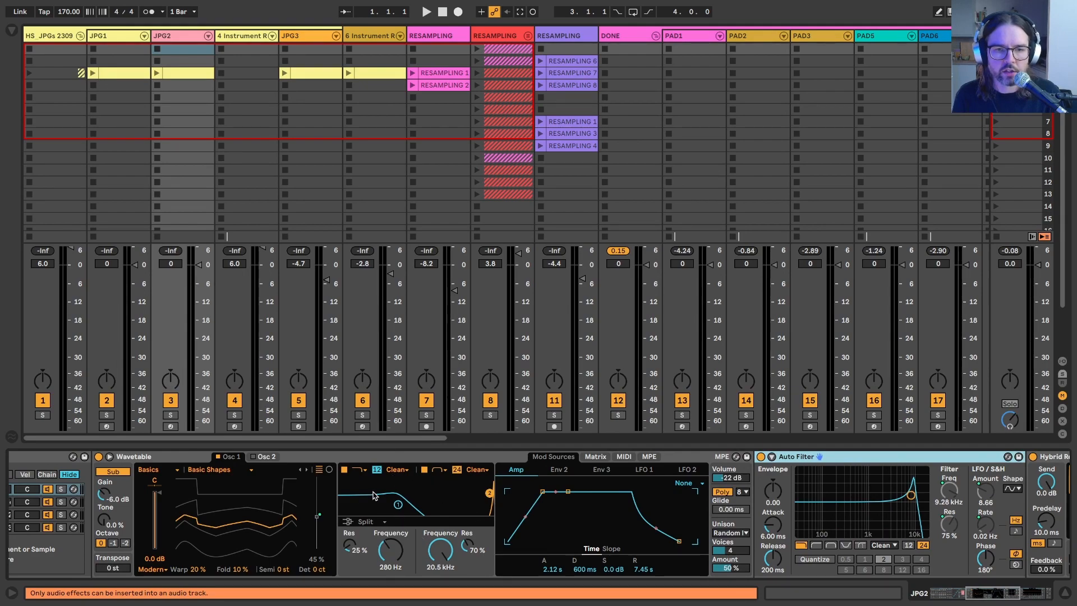
scroll(471, 533, "right", 2)
scroll(473, 535, "right", 8)
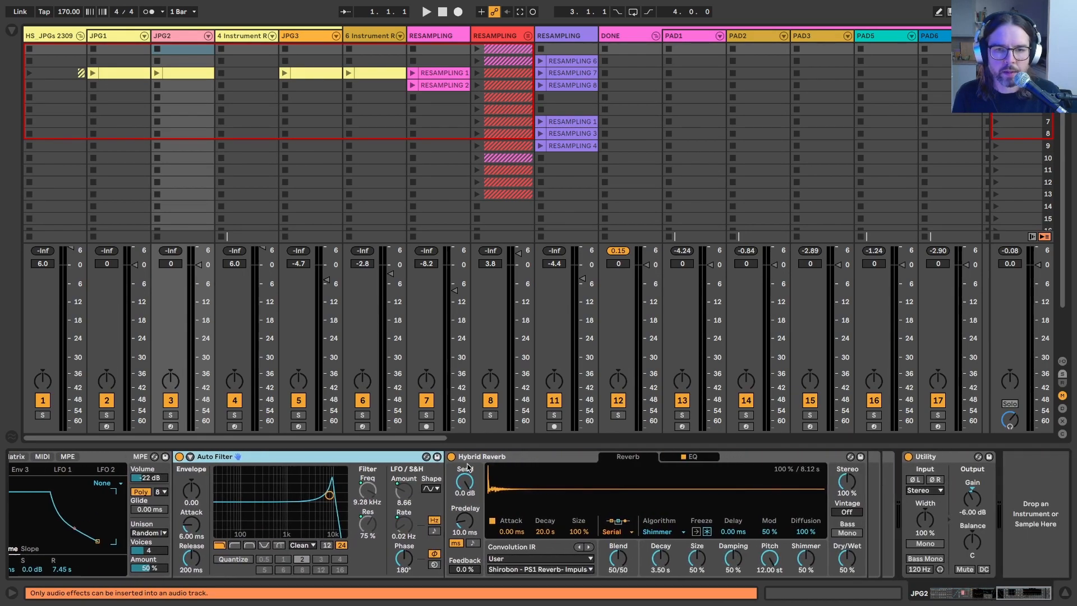
scroll(476, 460, "left", 15)
left_click(229, 37)
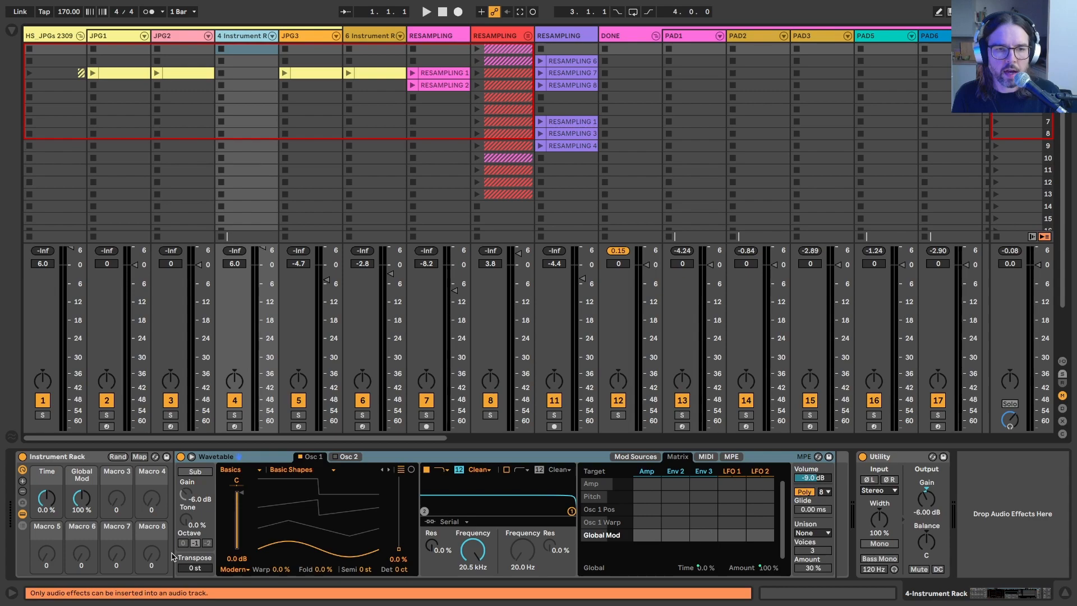
Step: Add an Auto Filter after Wavetable inside track 4's Instrument Rack
left_click(11, 30)
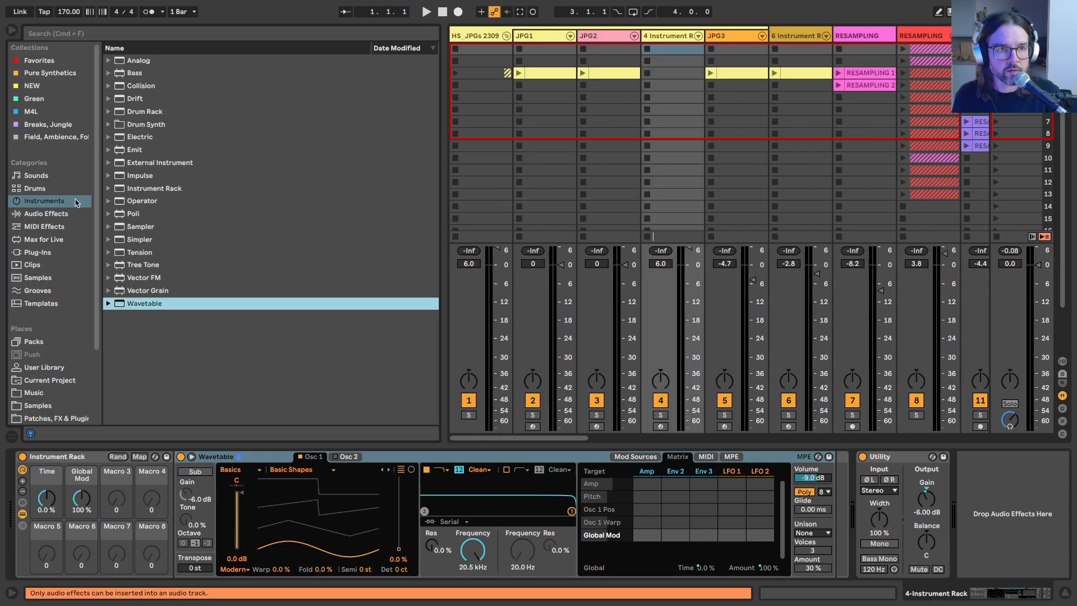
left_click(56, 214)
left_click_drag(153, 111, 830, 517)
Step: Map Auto Filter's filter frequency to Macro 3 and its resonance to Macro 4
right_click(910, 491)
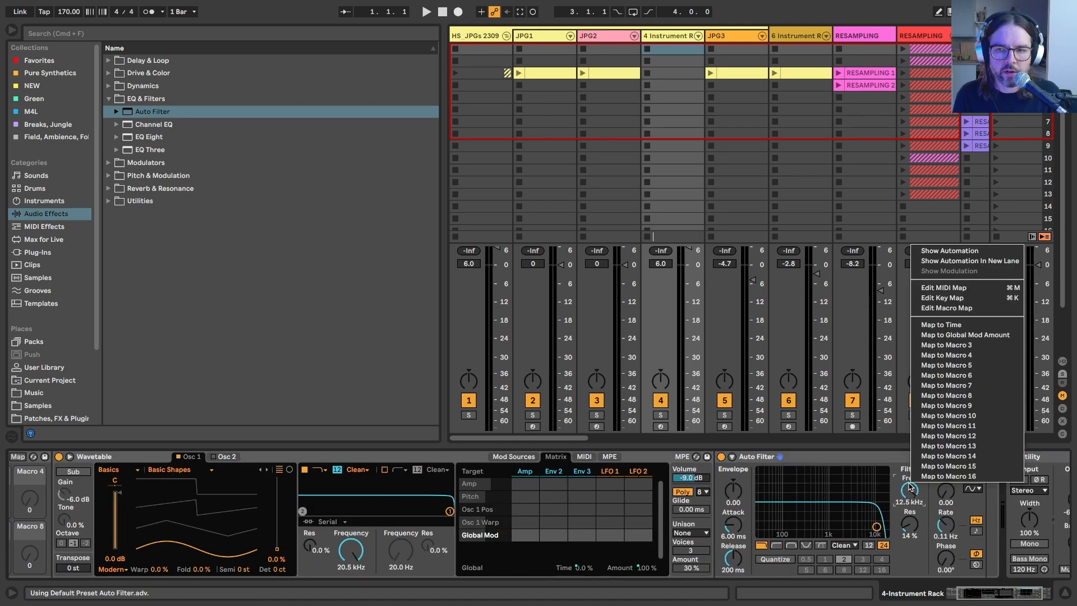
left_click(933, 344)
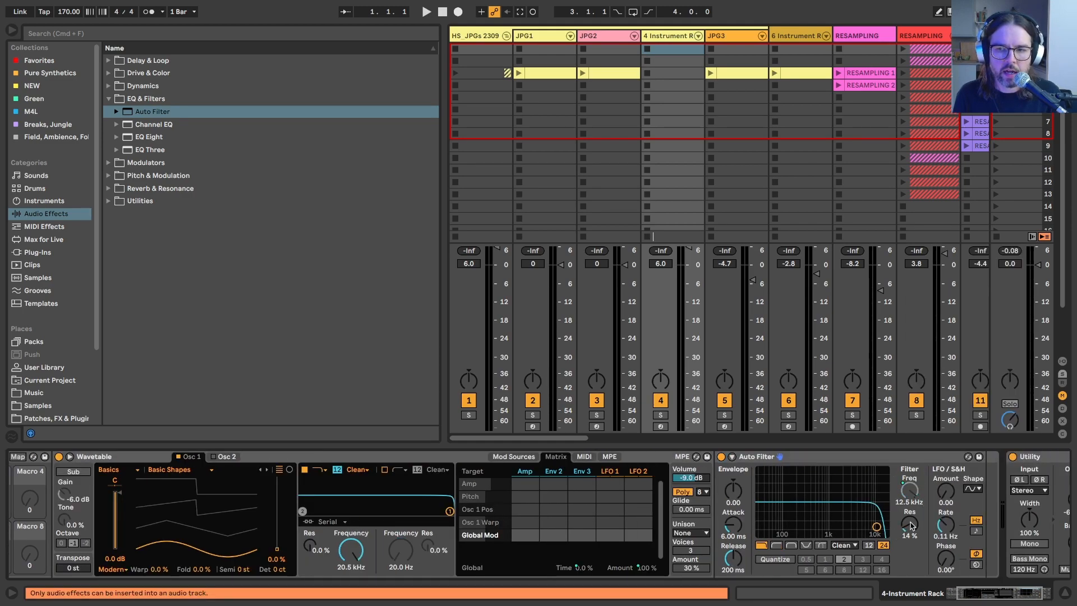
right_click(911, 525)
left_click(953, 394)
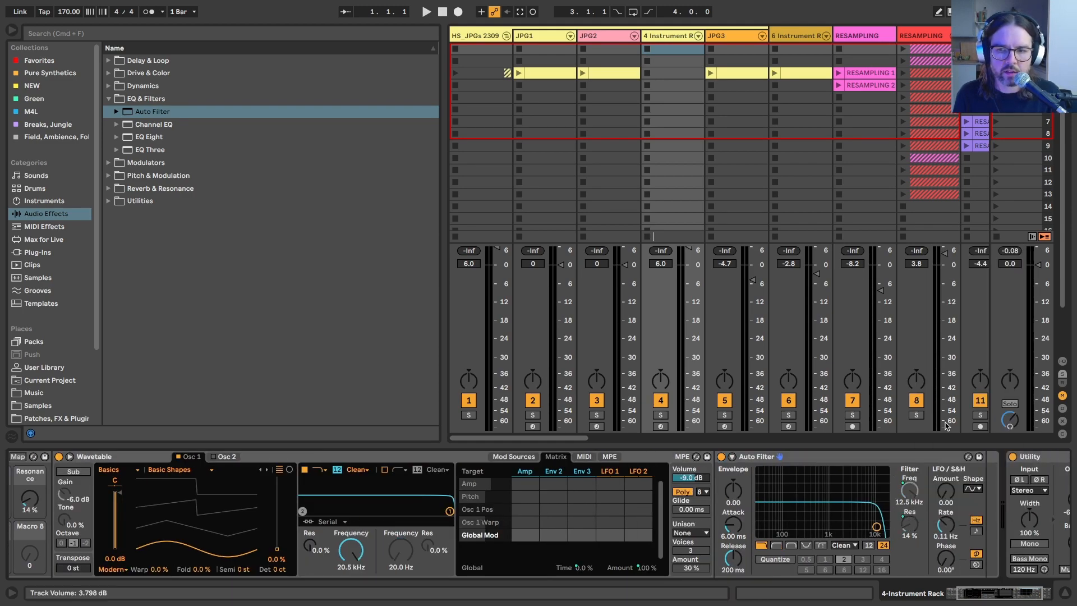
Step: Map Auto Filter's LFO amount to Macro 5 and its LFO rate to Macro 6
right_click(946, 493)
left_click(964, 373)
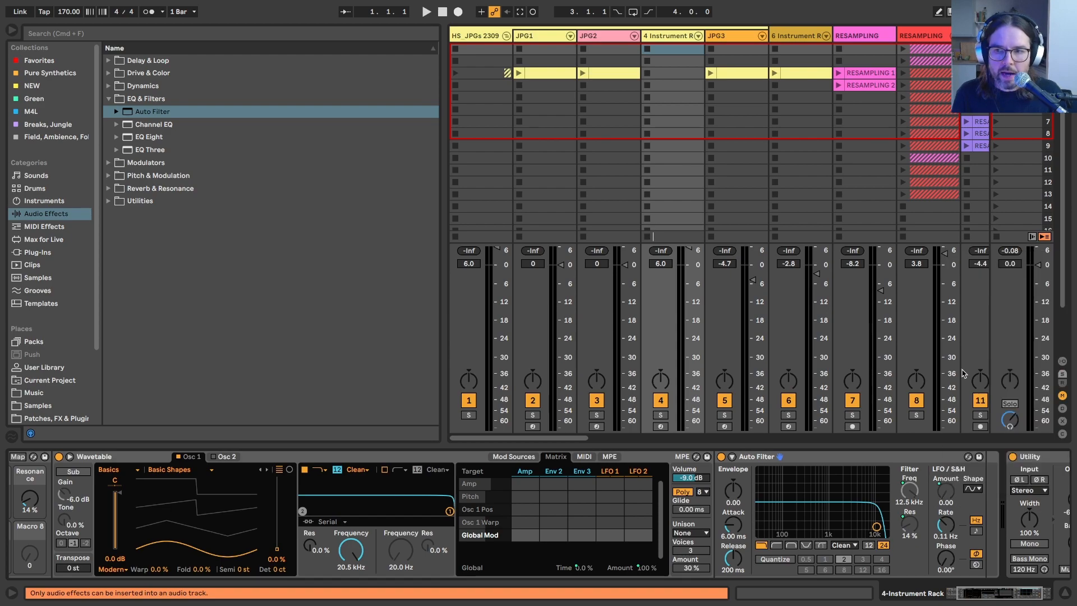
right_click(945, 497)
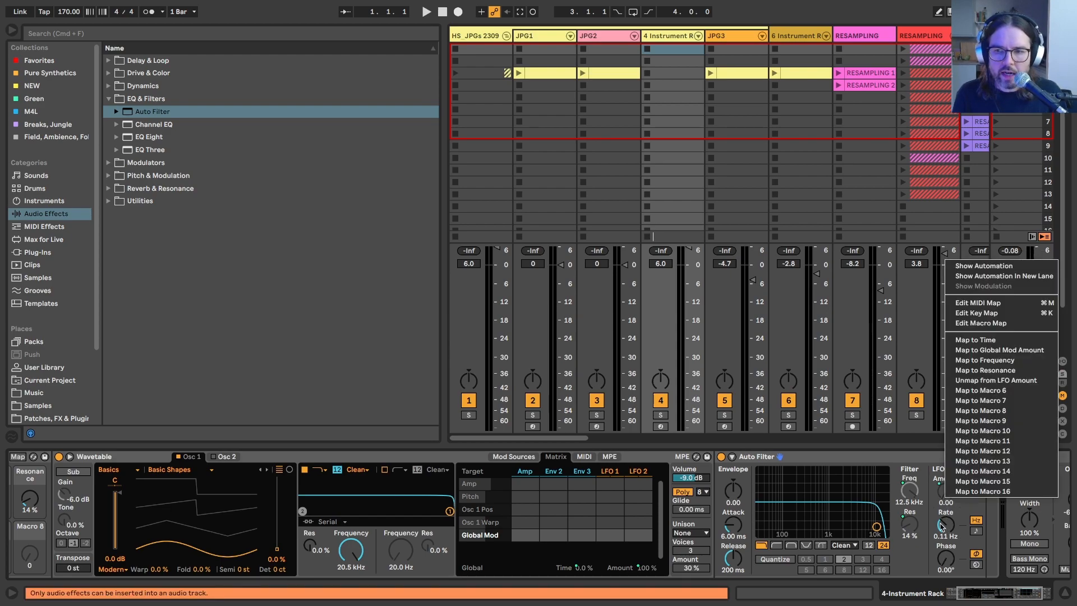
right_click(942, 530)
left_click(963, 435)
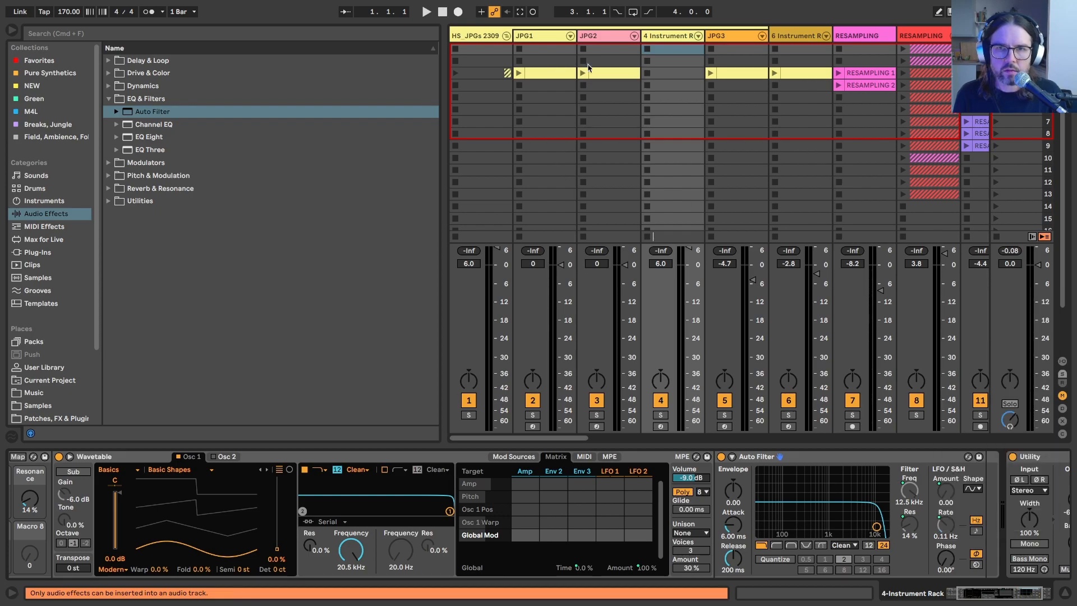
Step: Check the macro layout of JPG2's pad rack, and expand track 4's rack to show 16 macros
left_click(590, 36)
scroll(365, 547, "left", 5)
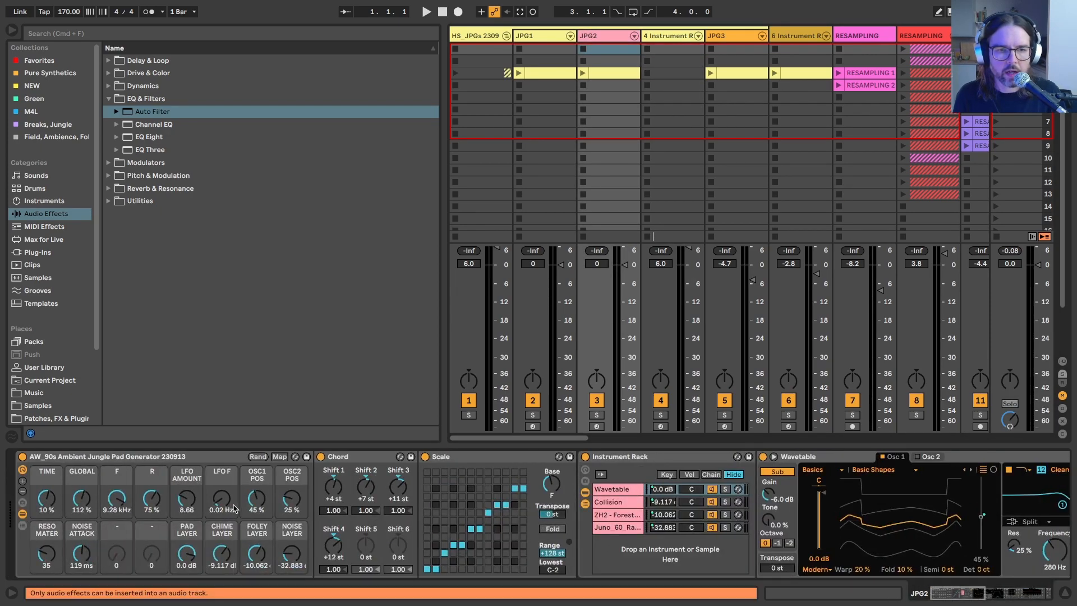
left_click(659, 49)
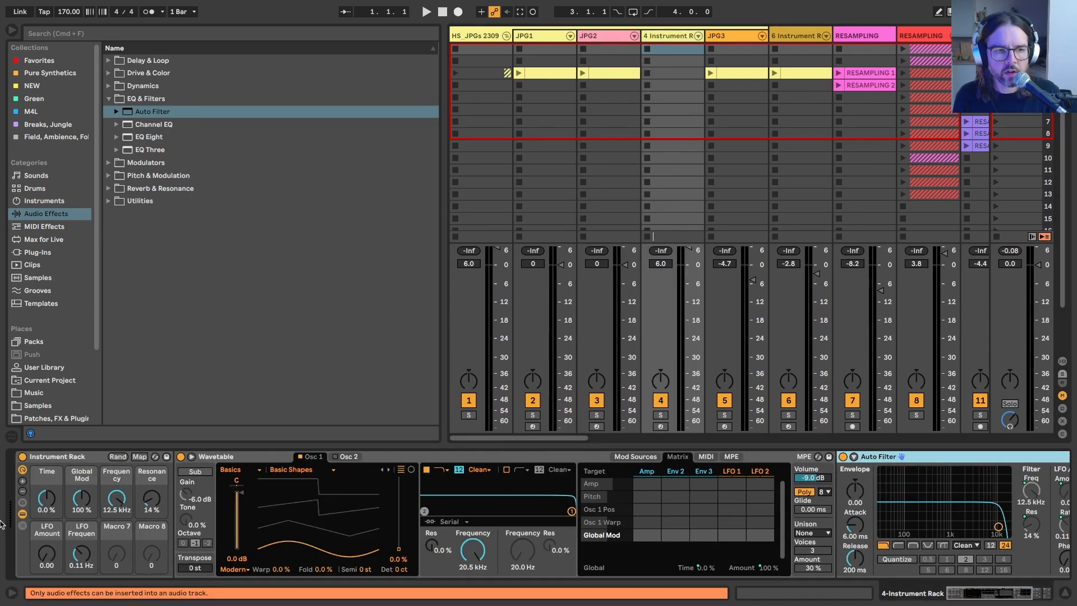
left_click(22, 482)
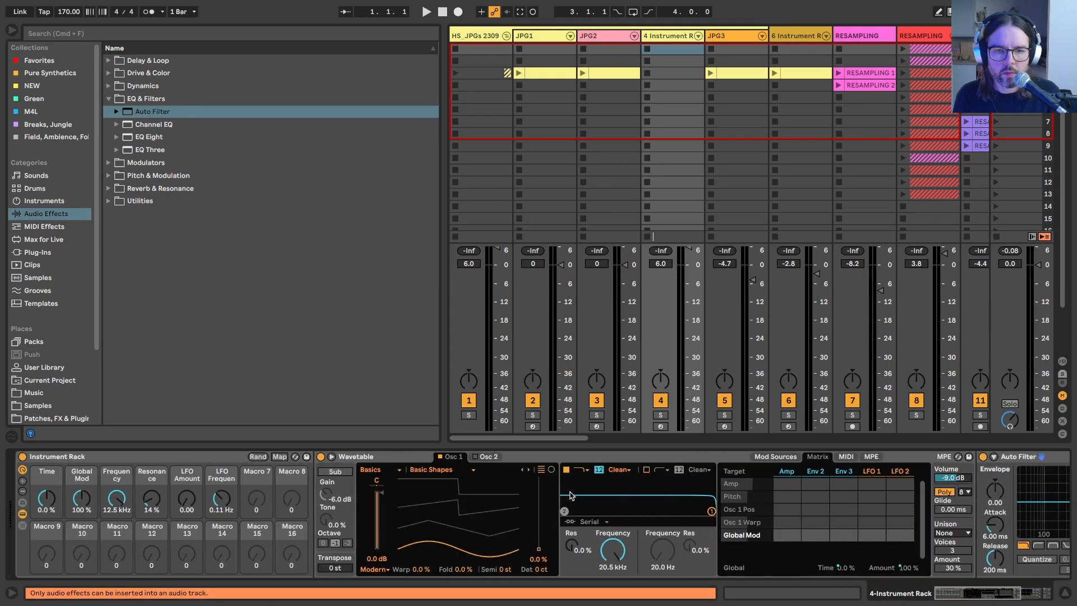
Step: Enable Wavetable's Osc 2, and map Osc 1's wave position to Macro 7 and Osc 2's wave position to Macro 8
left_click(475, 459)
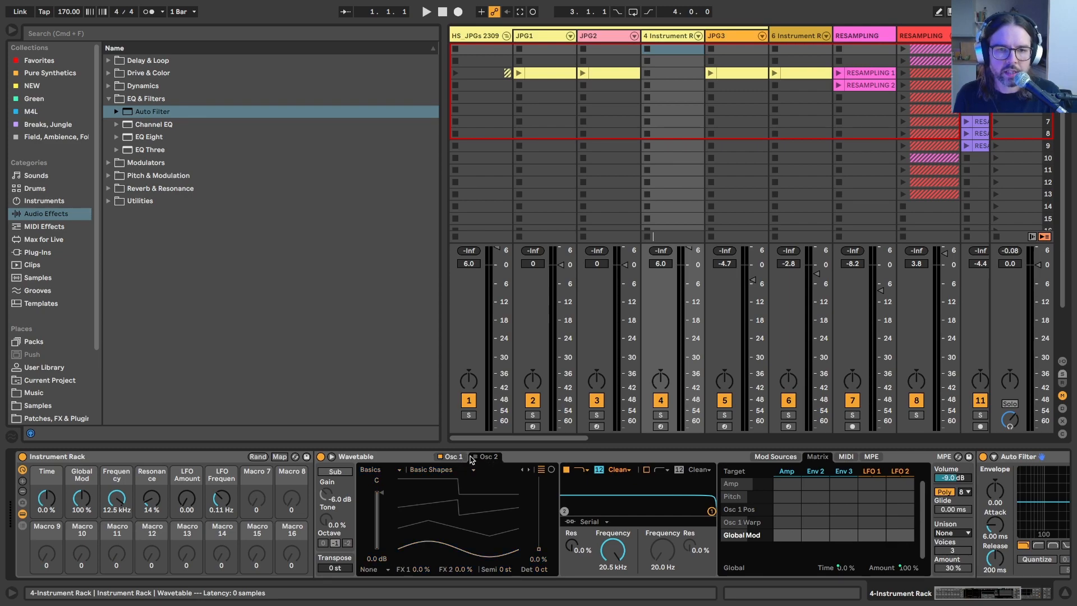
left_click(475, 457)
right_click(540, 552)
left_click(567, 492)
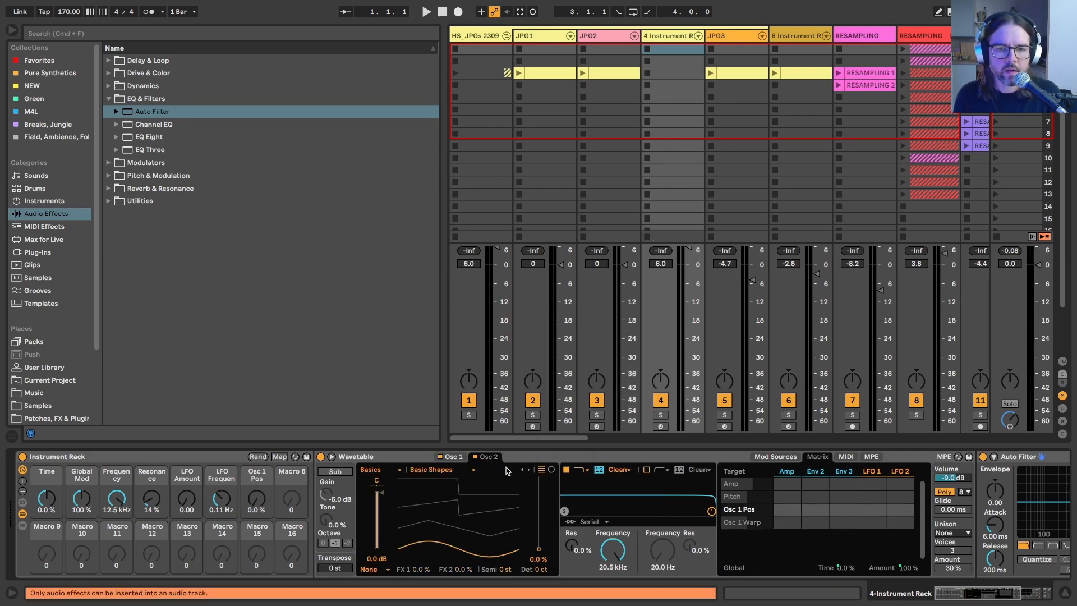
right_click(539, 553)
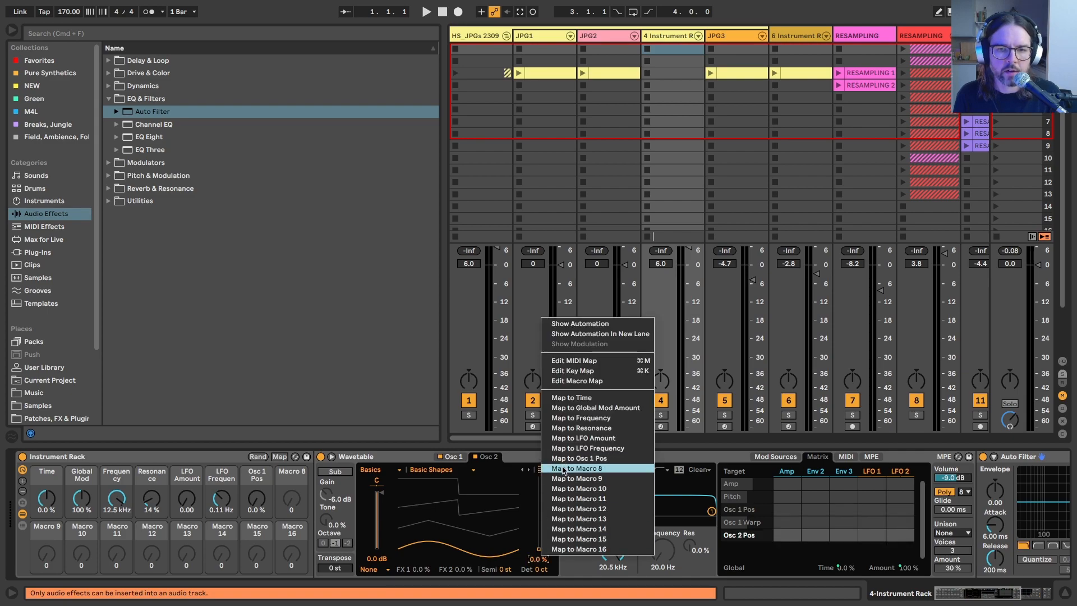
left_click(564, 468)
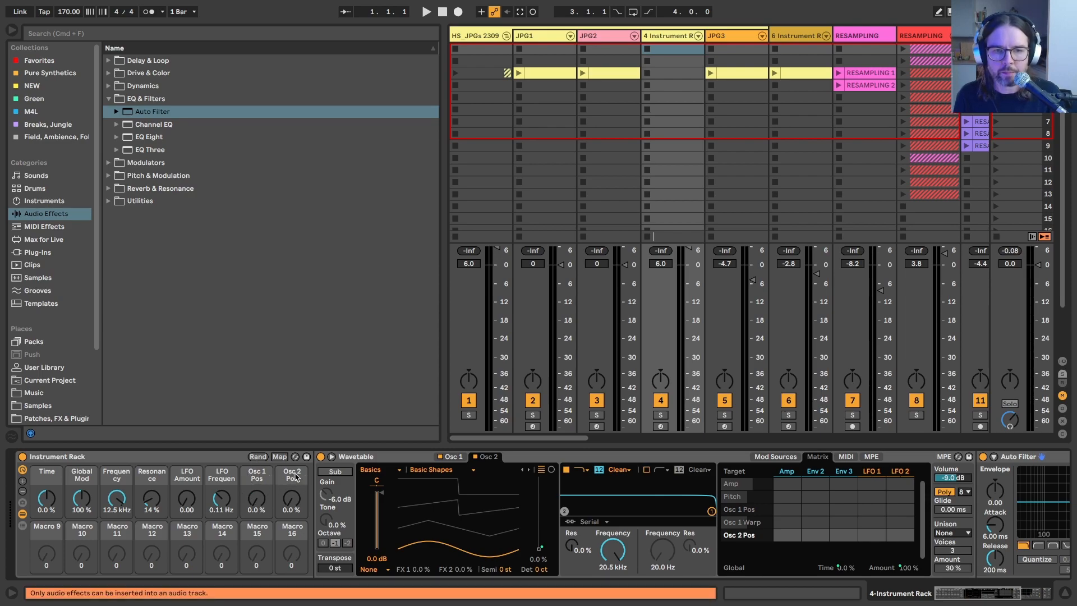
Step: Look through Wavetable's unison mode, voices and amount settings and Osc 2's list of wavetable categories
left_click(260, 477)
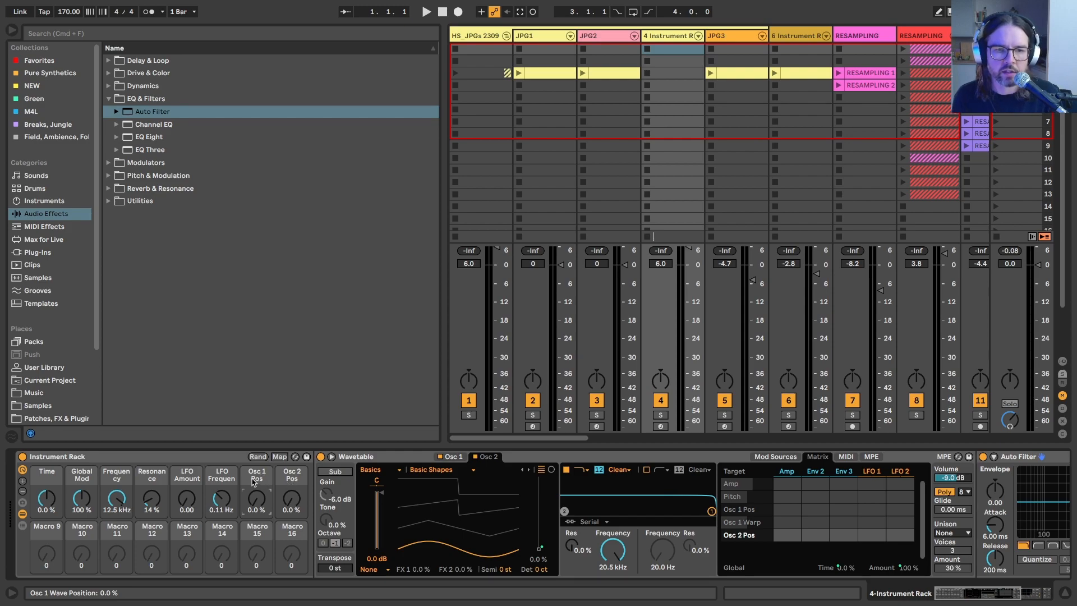
left_click(948, 552)
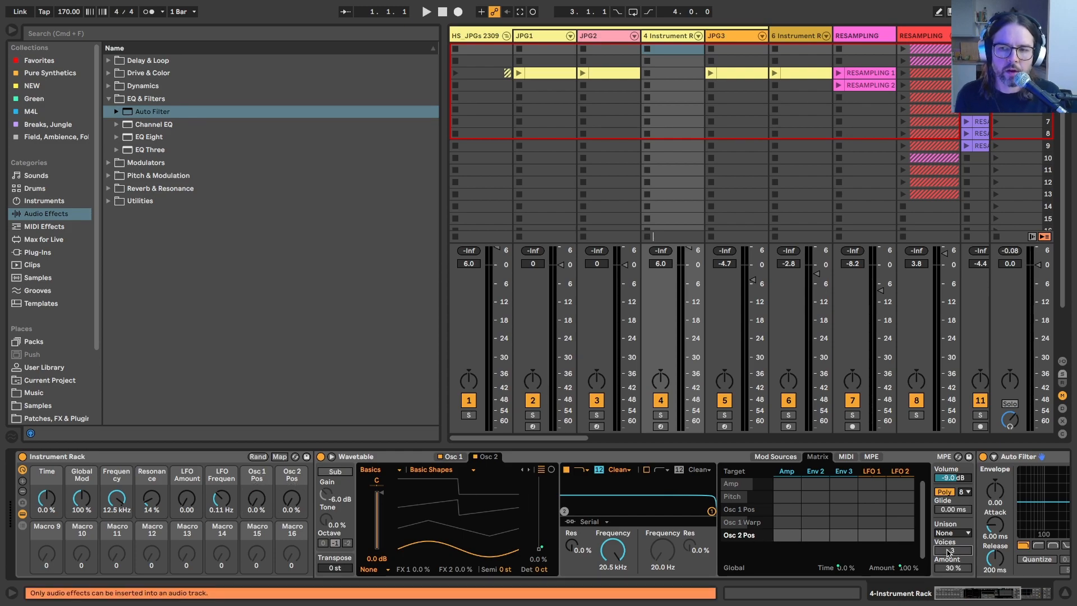
right_click(946, 568)
left_click(936, 549)
left_click(956, 552)
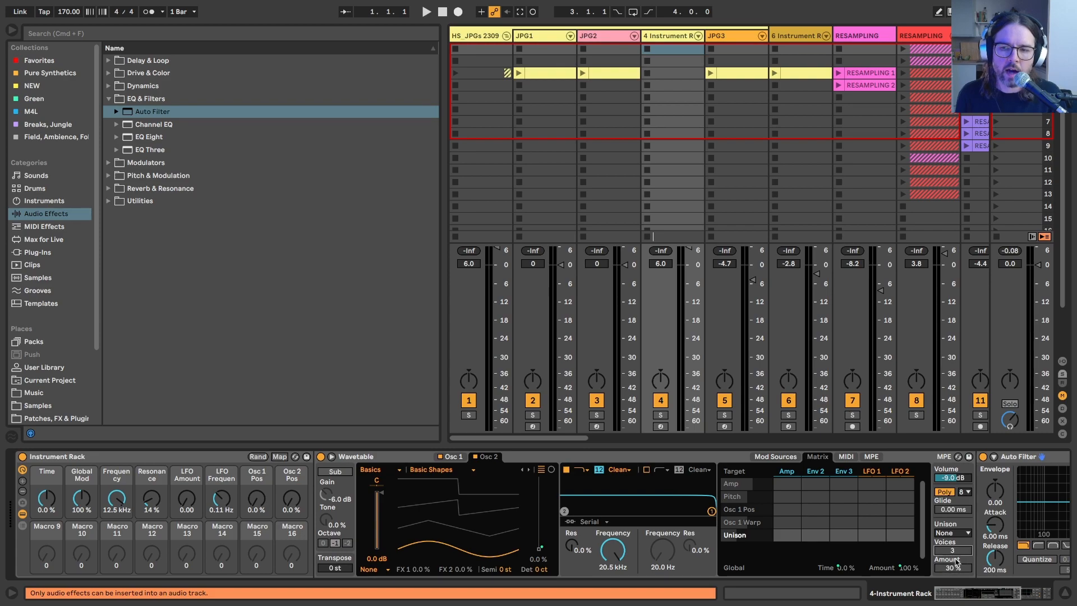
left_click(948, 533)
left_click(947, 535)
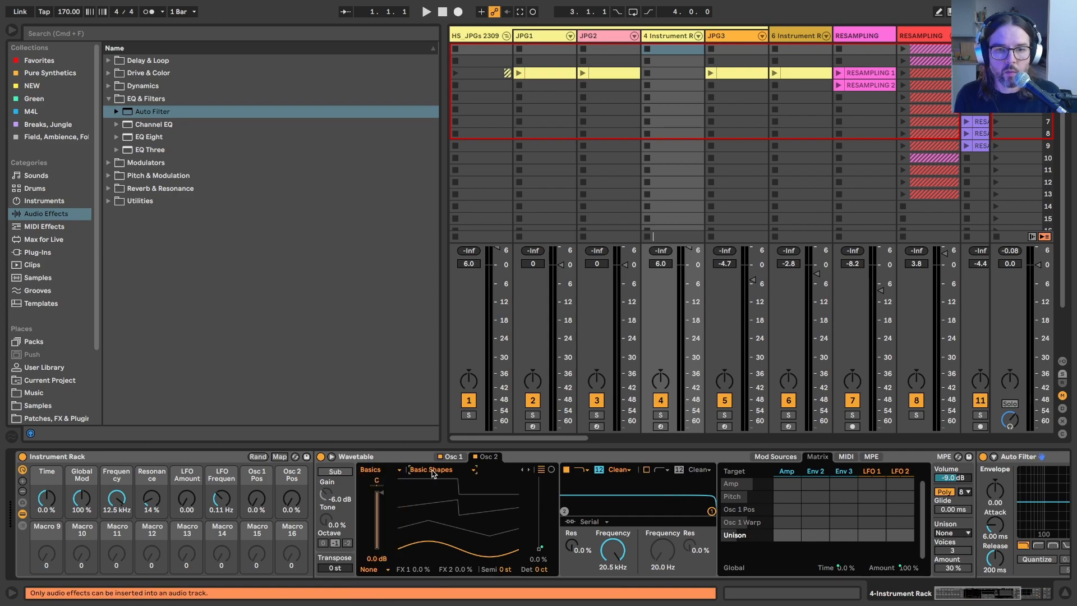
left_click(380, 471)
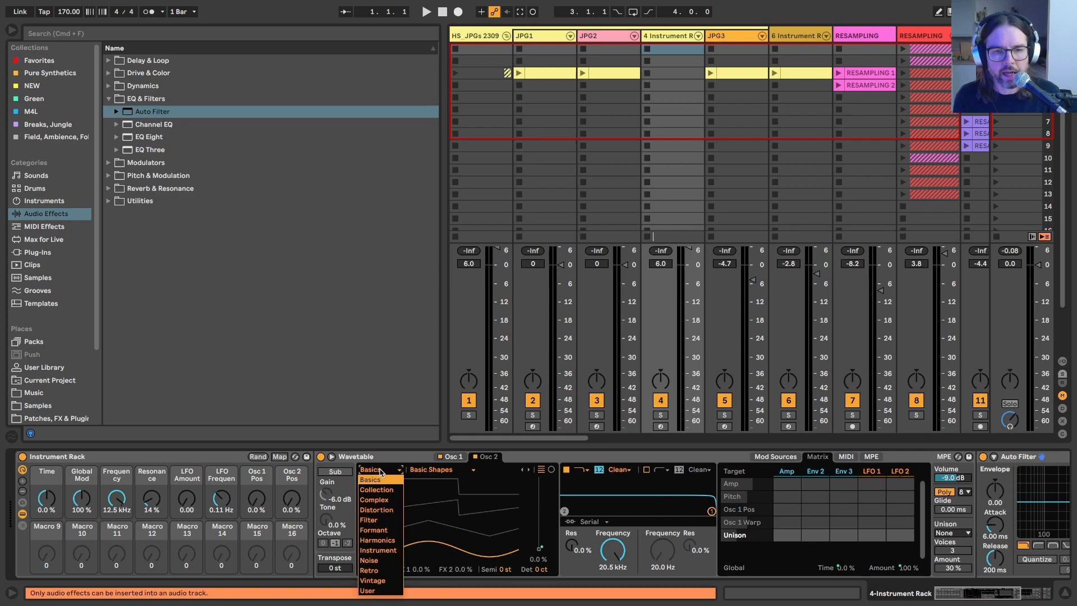
left_click(380, 470)
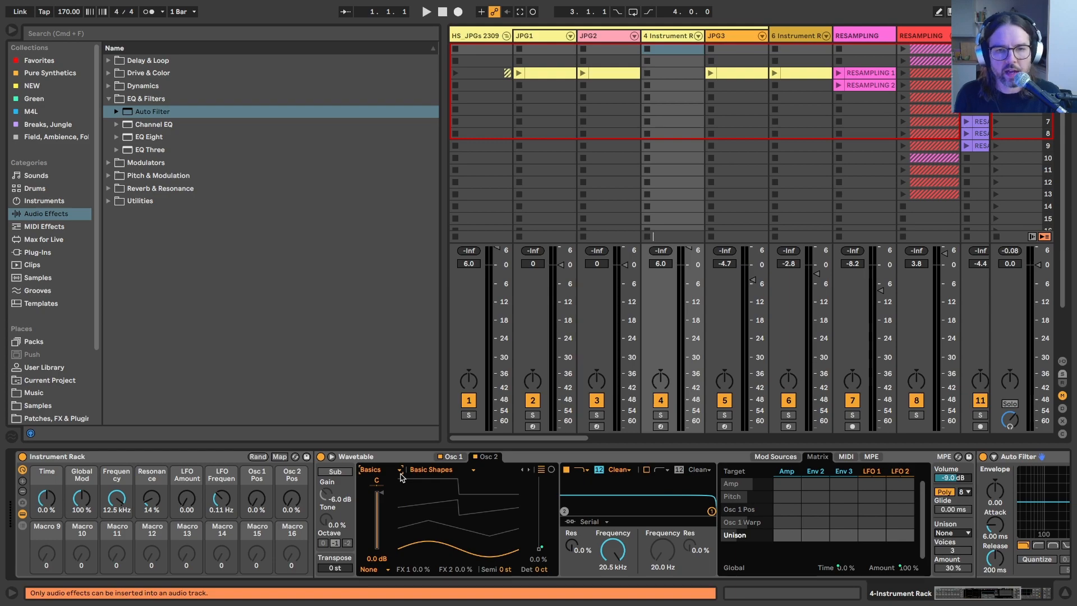
Step: Examine the pad rack devices on the JPG2 and JPG1 tracks for reference and return to track 4
left_click(604, 38)
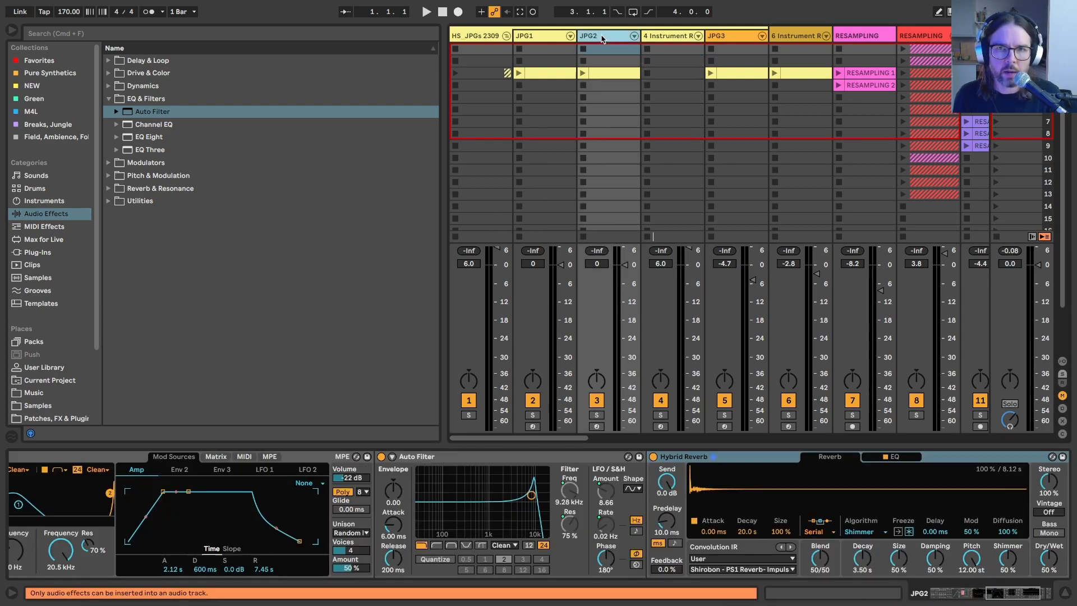
scroll(429, 517, "left", 10)
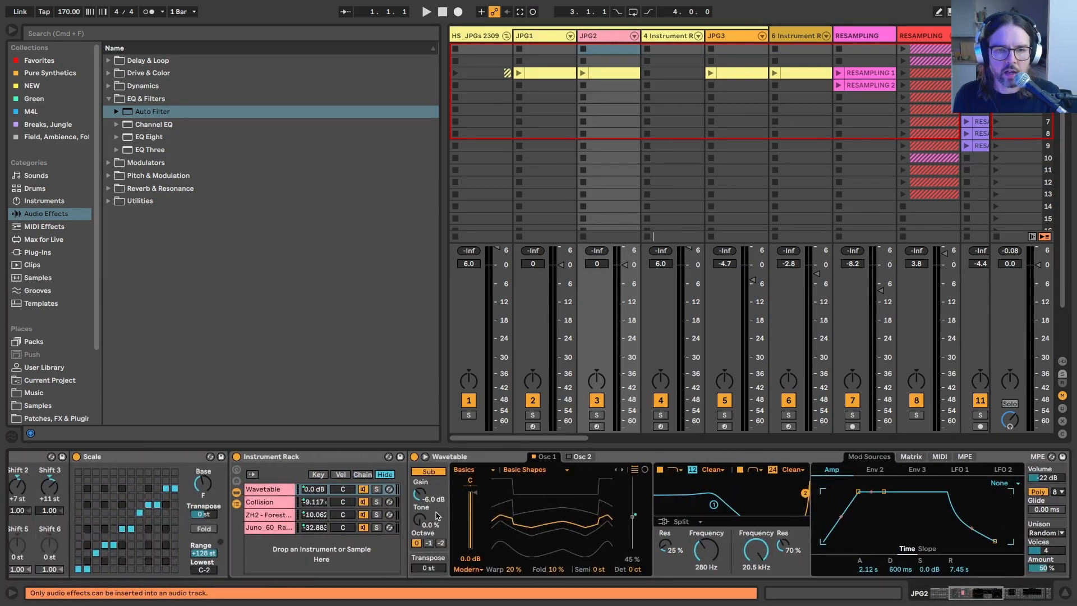
left_click(601, 52)
left_click(528, 38)
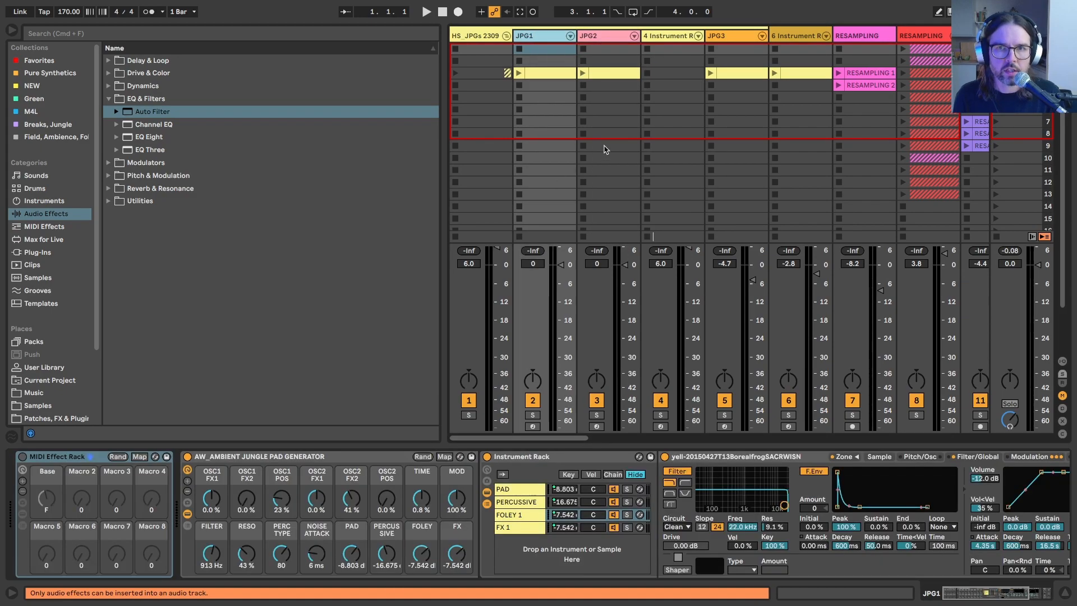
left_click(660, 40)
scroll(451, 561, "left", 4)
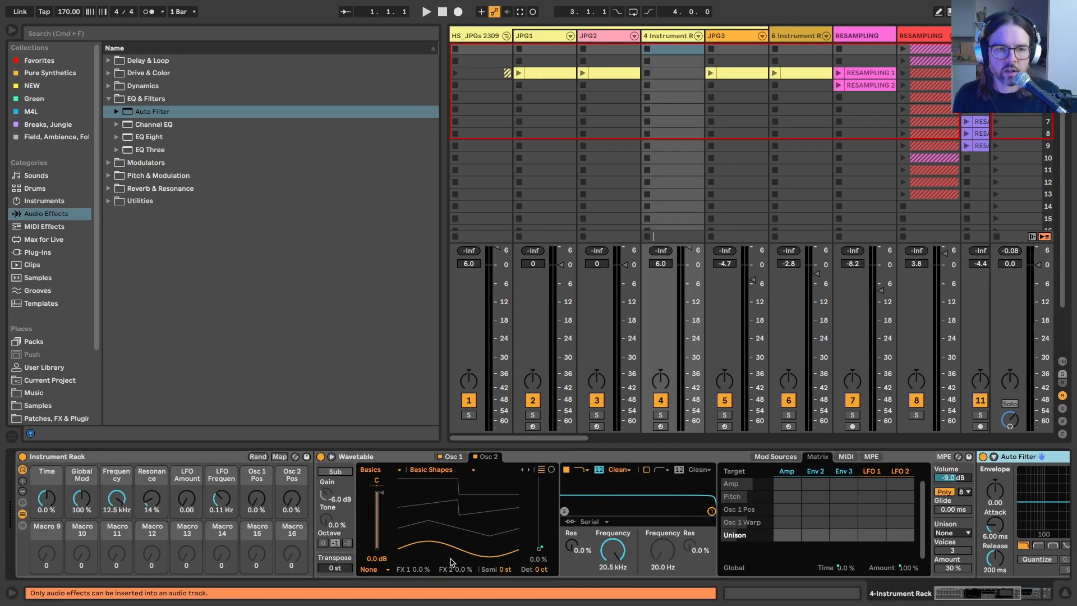
Step: Enable Wavetable's sub oscillator at octave 0 and set Osc 2's effect mode to Modern
left_click(335, 471)
left_click(323, 543)
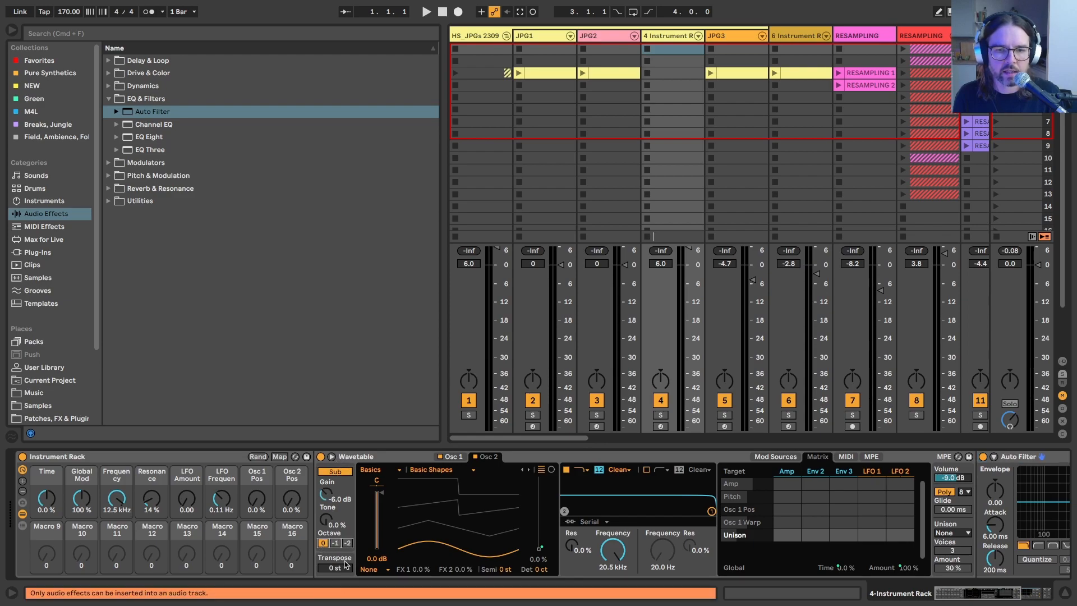
left_click(368, 569)
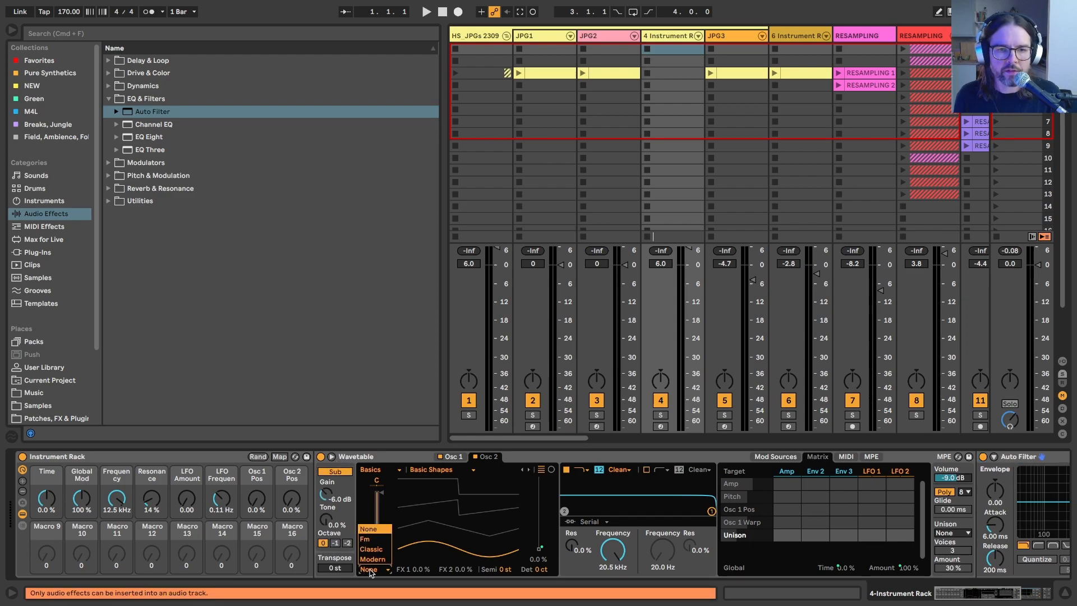
left_click(372, 560)
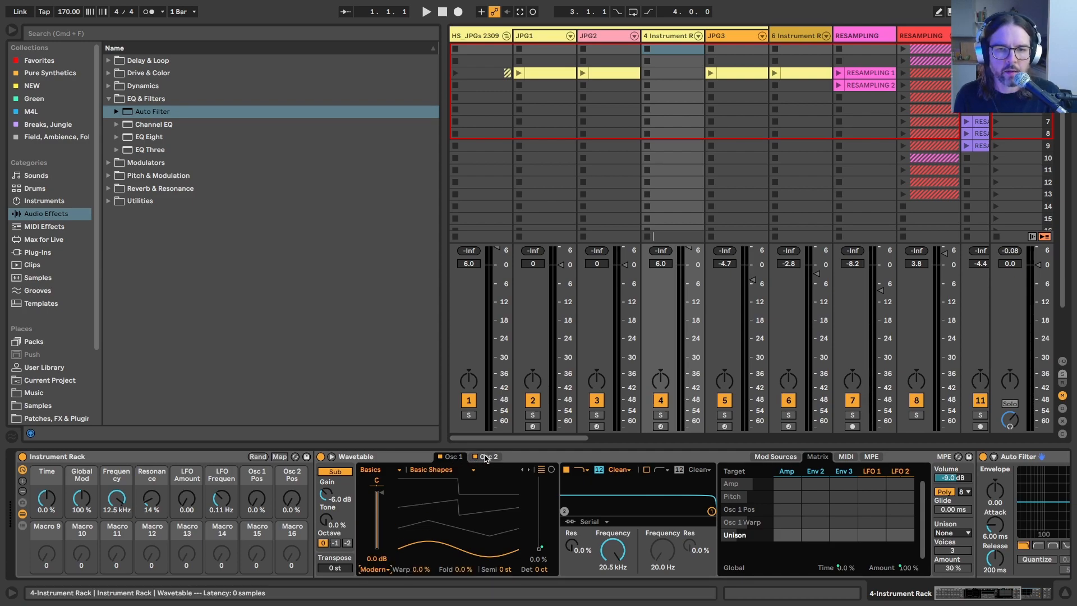
Step: Set Osc 1's Warp to 25% and its Fold to 10%
left_click(418, 569)
type("25")
key("Return")
left_click(467, 569)
type("10")
key("Return")
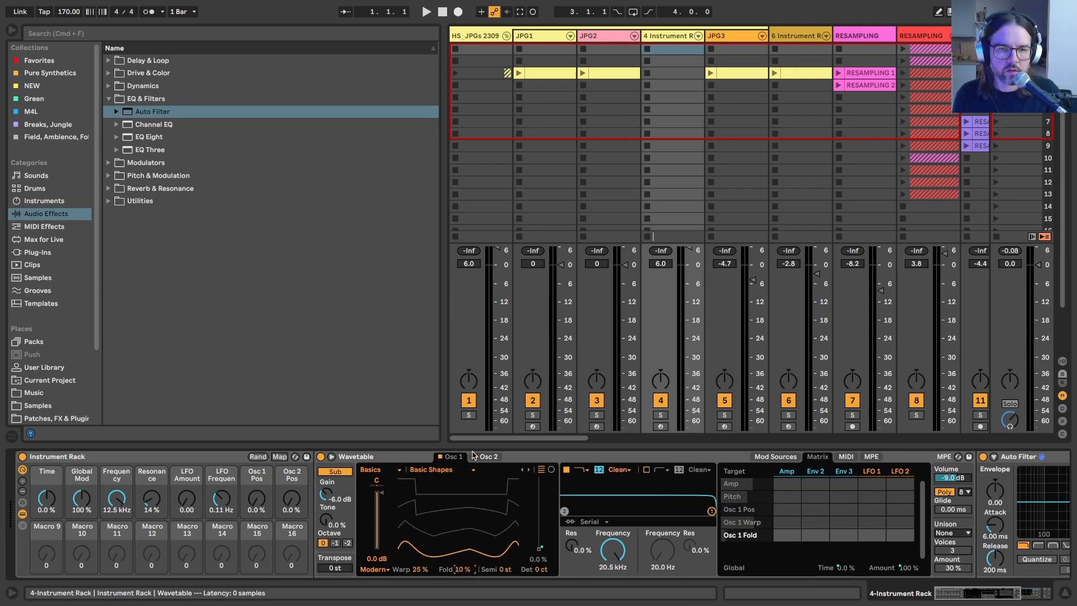
Step: Set Osc 2's Warp to 10% and its Fold to 30%
left_click(488, 456)
left_click(419, 570)
type("10")
key("Return")
left_click(463, 569)
type("30")
key("Return")
left_click(410, 457)
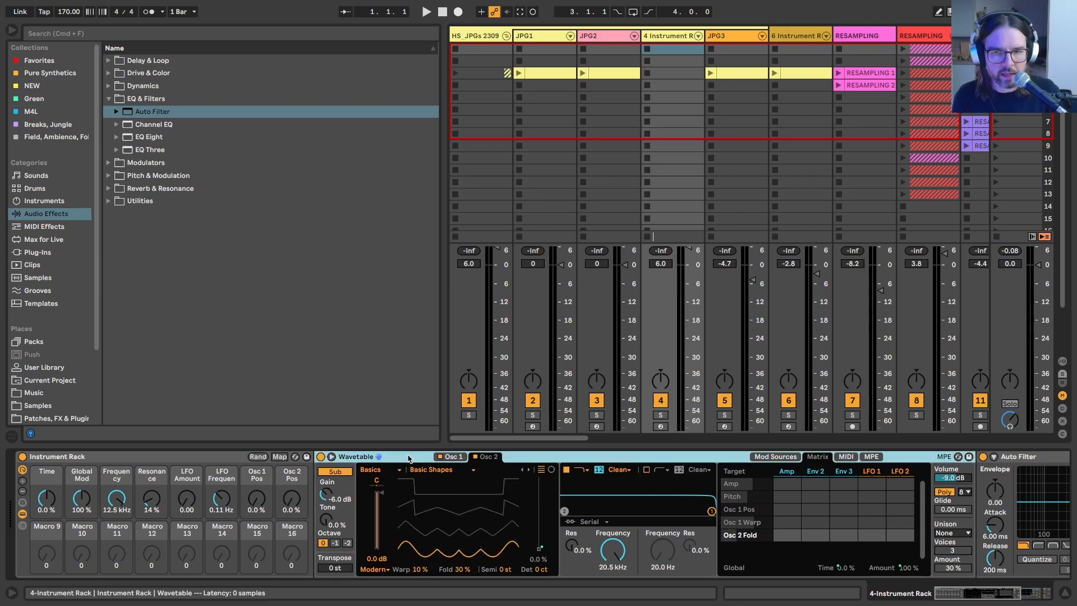
left_click(47, 499)
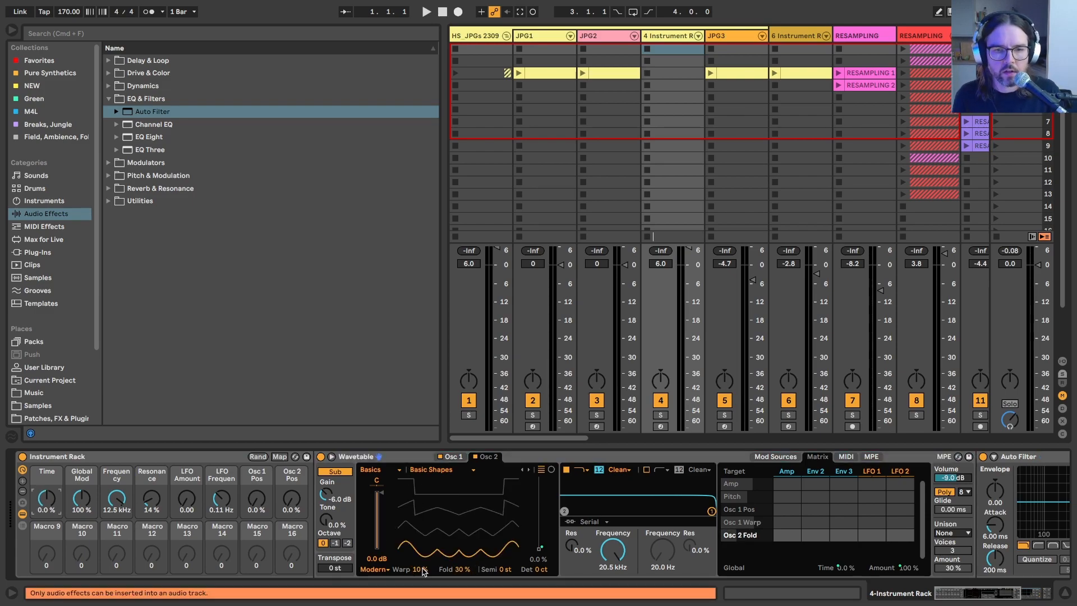
Step: Review Osc 1's settings on track 4 and the Chord and Scale devices on the JPG2 track for reference
left_click(453, 457)
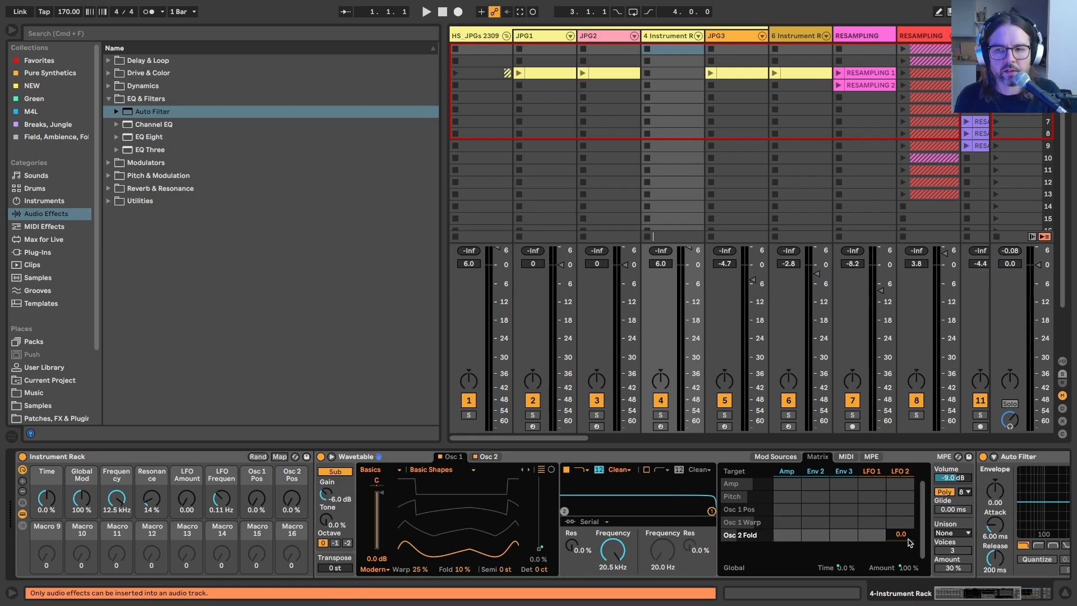
left_click(962, 492)
left_click(961, 563)
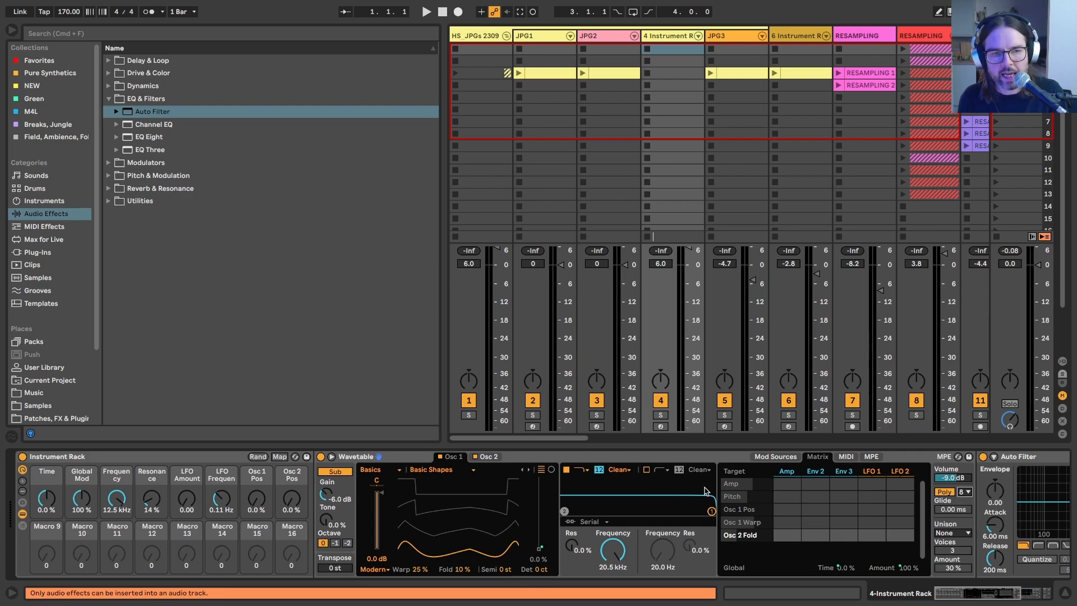
left_click(602, 50)
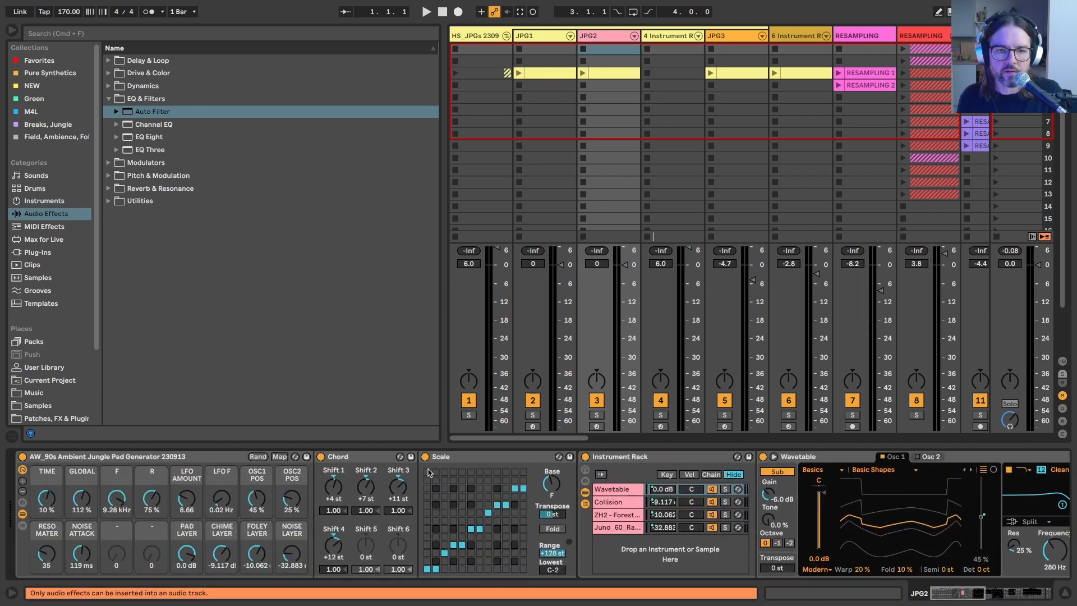
left_click(349, 459)
left_click_drag(348, 461, 127, 181)
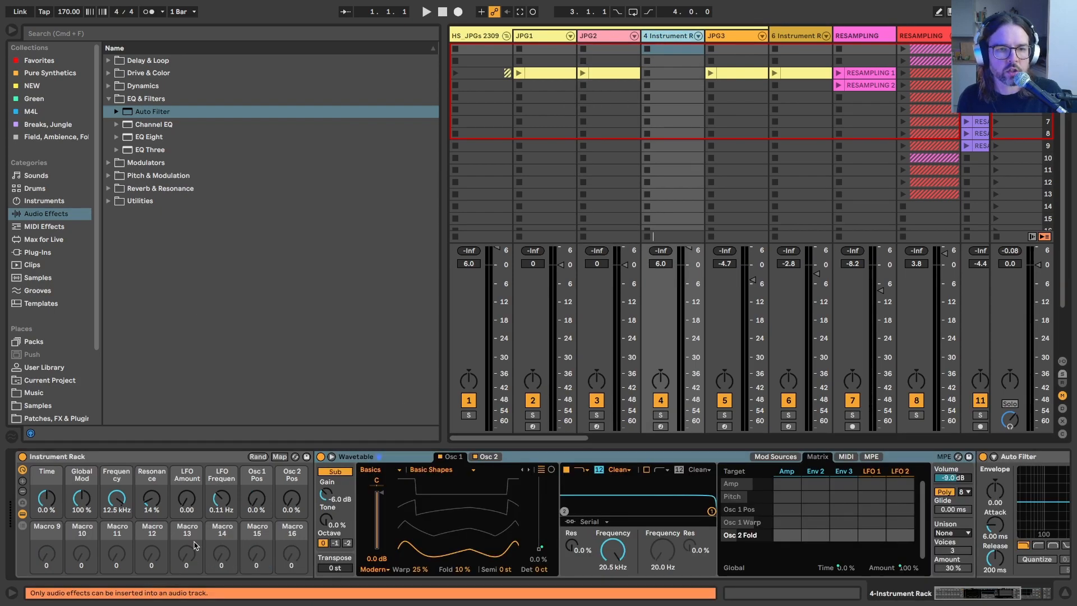
Step: Insert a Chord MIDI effect before Wavetable on track 4, with shifts of +4, +7, +11 and +12 st
left_click(42, 227)
double_click(137, 86)
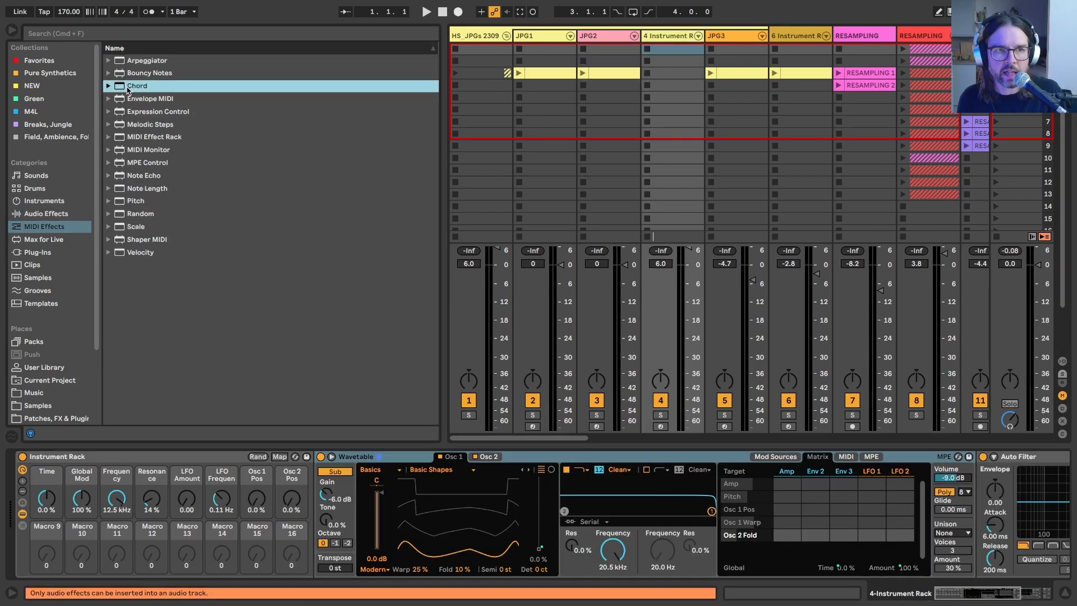
left_click_drag(81, 457, 397, 479)
left_click_drag(335, 550, 334, 549)
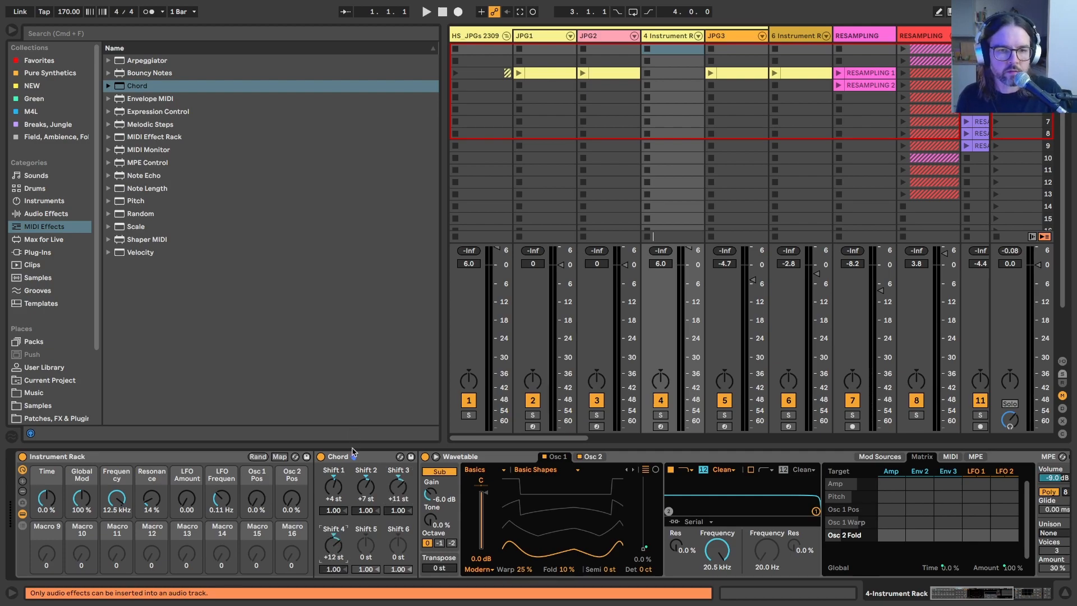
Step: Insert a Scale MIDI effect between Chord and Wavetable inside the Instrument Rack
left_click(351, 456)
left_click(128, 227)
left_click_drag(128, 227, 481, 508)
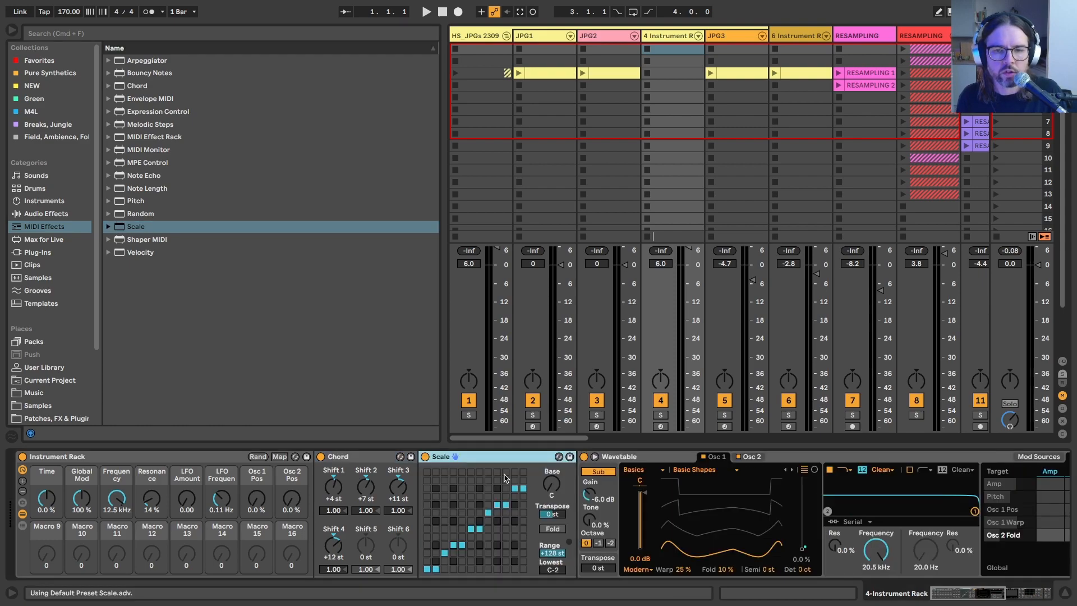
left_click_drag(474, 460, 346, 471)
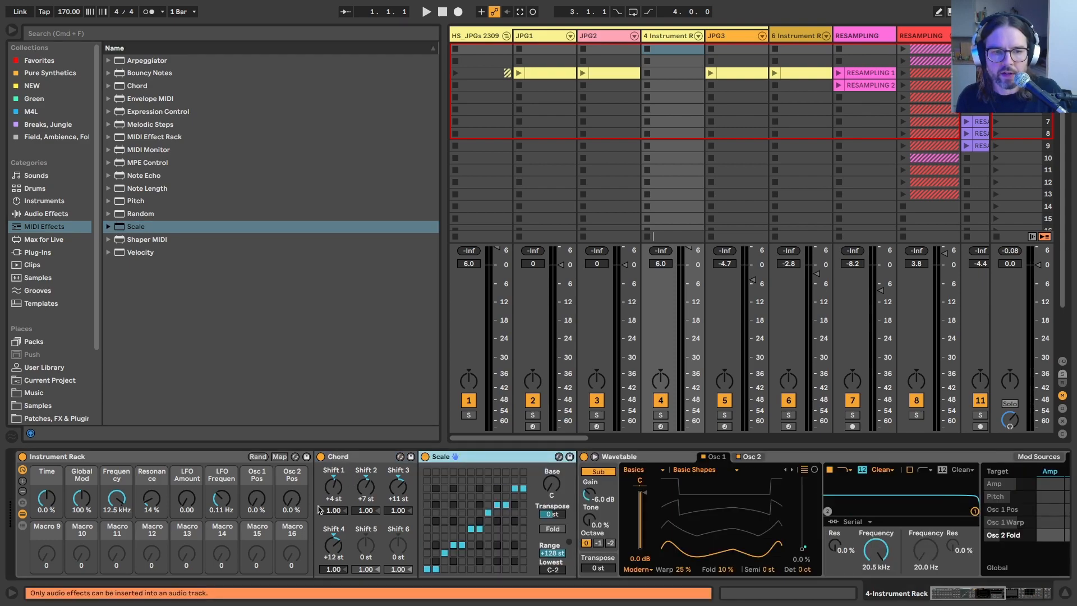
Step: Map the Scale device's Base to Macro 11, rename the macro Minor Key and check its mapping range
left_click(45, 536)
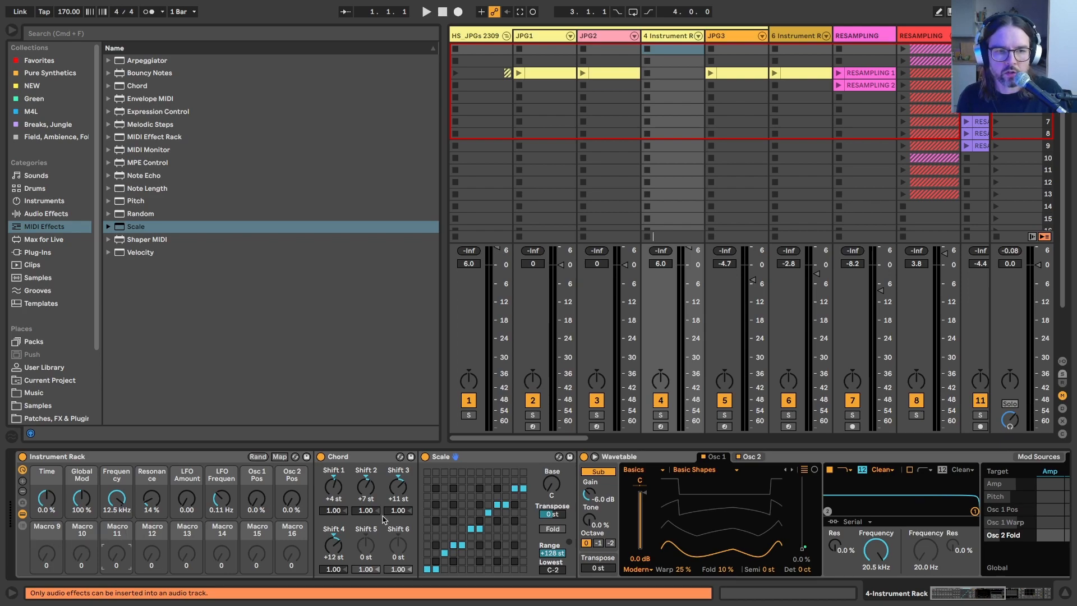
right_click(549, 487)
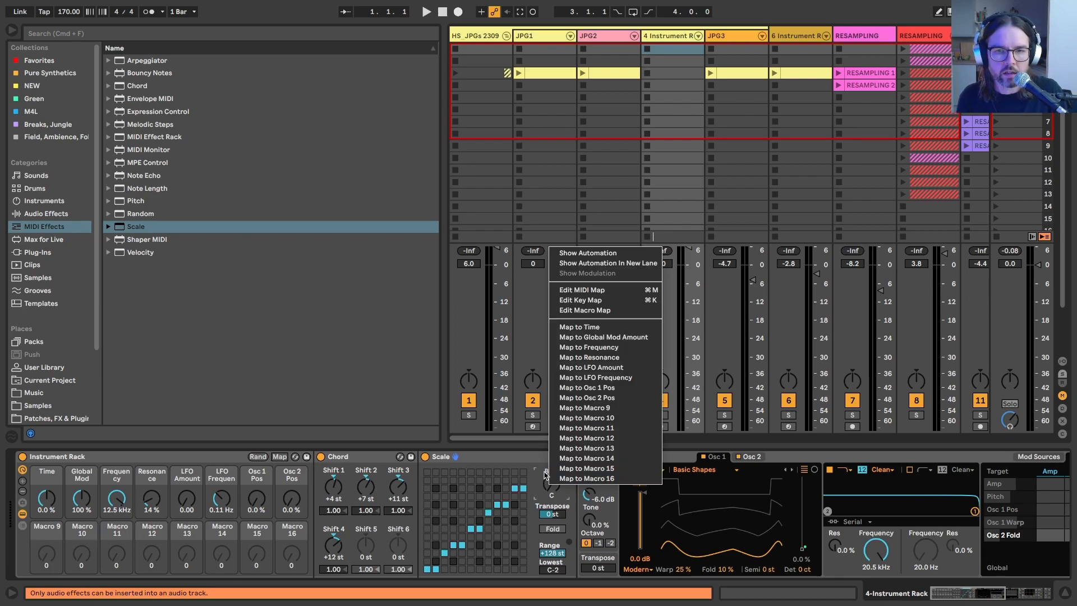
left_click(544, 476)
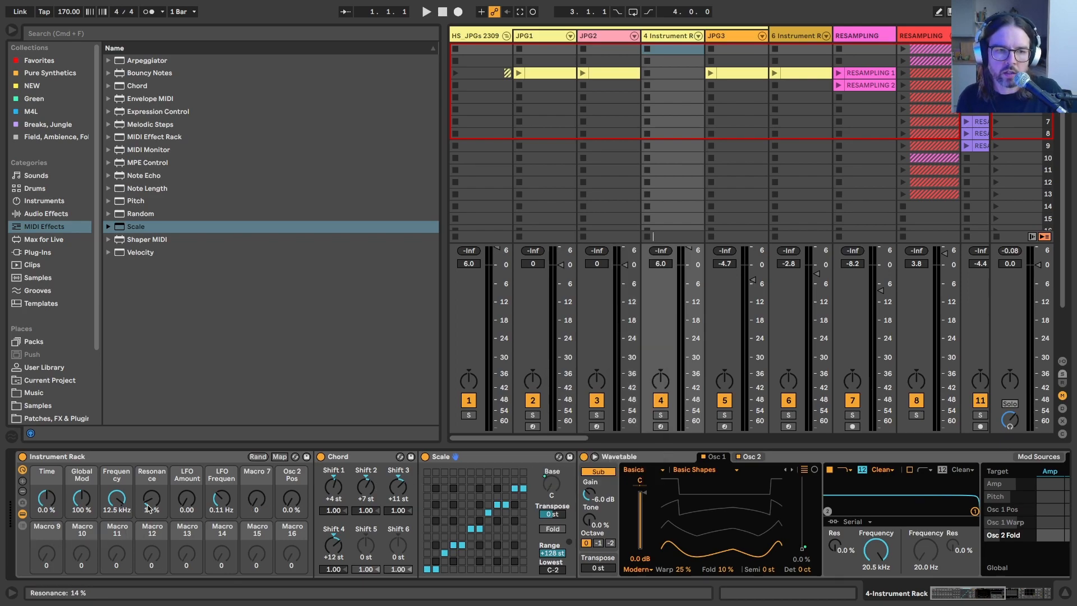
right_click(549, 487)
left_click(583, 426)
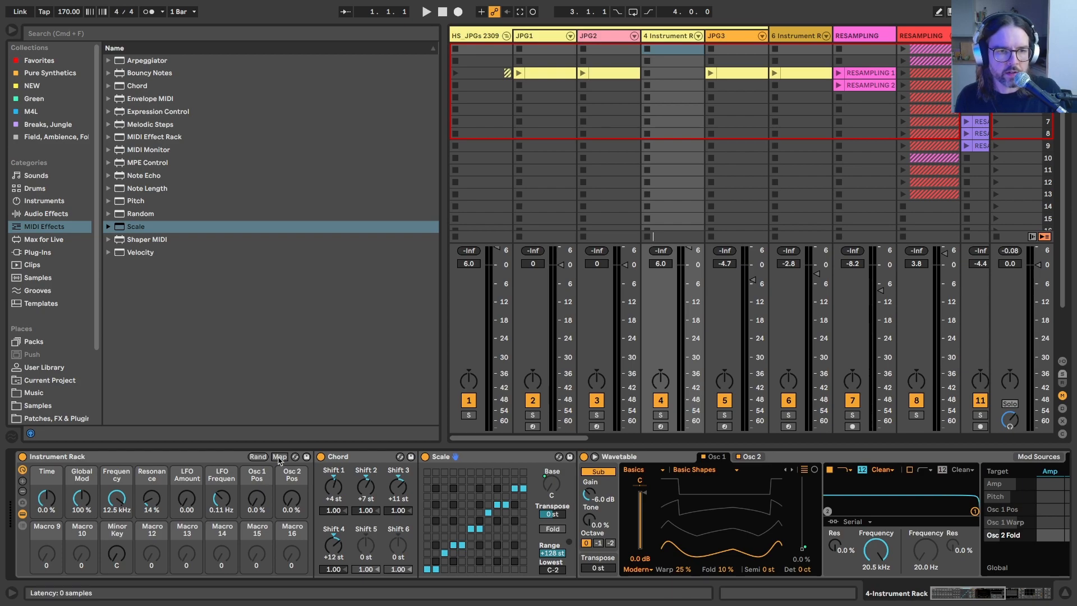
left_click(279, 458)
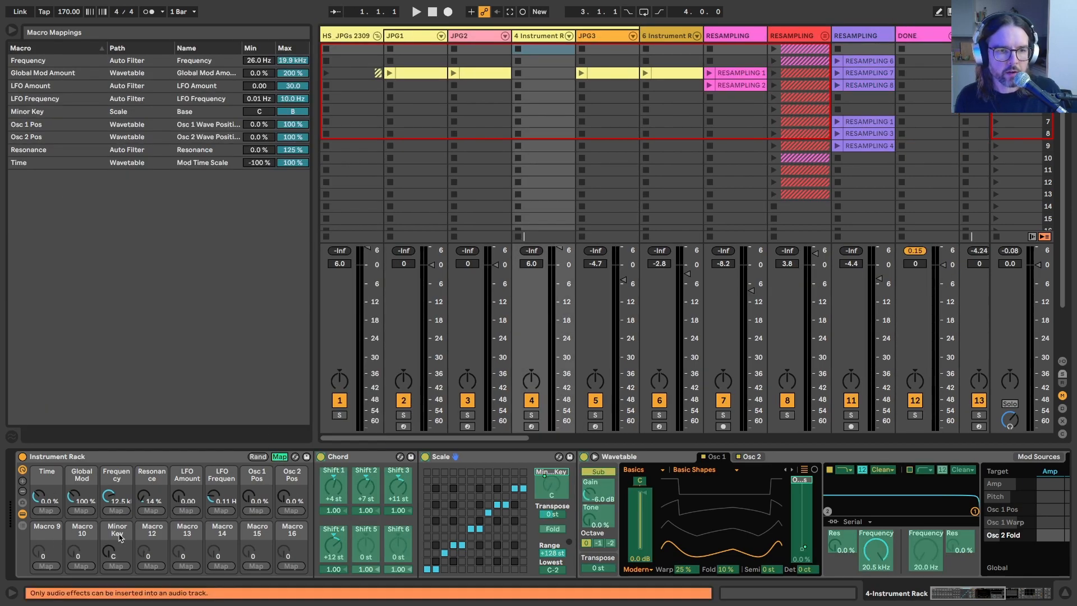
left_click(263, 112)
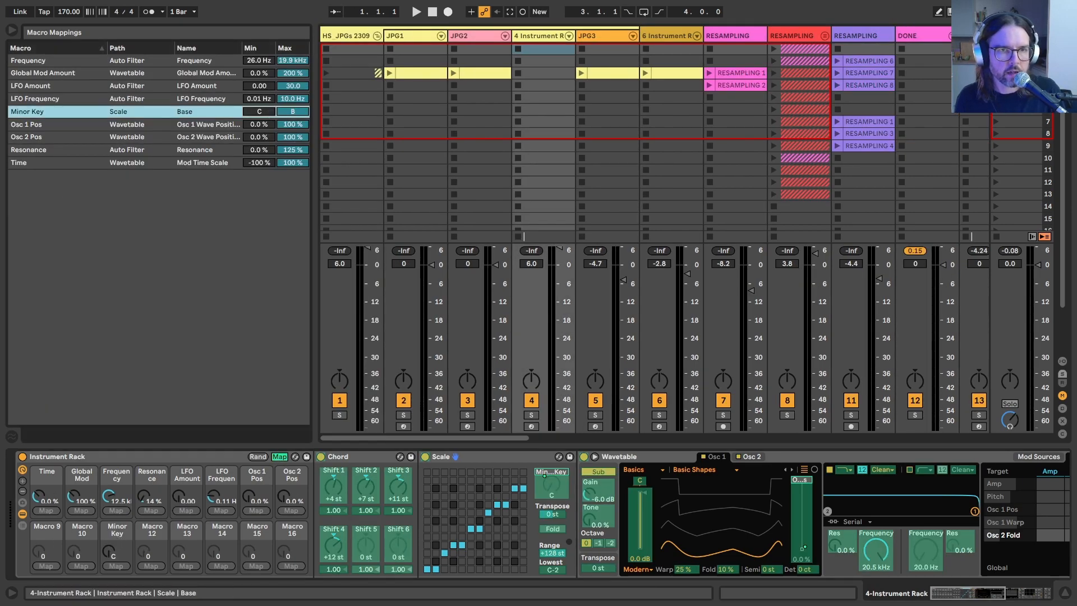
left_click(279, 457)
Step: Map the Scale device's on/off switch to the Minor Key macro, with a range from 0 to 1
right_click(425, 458)
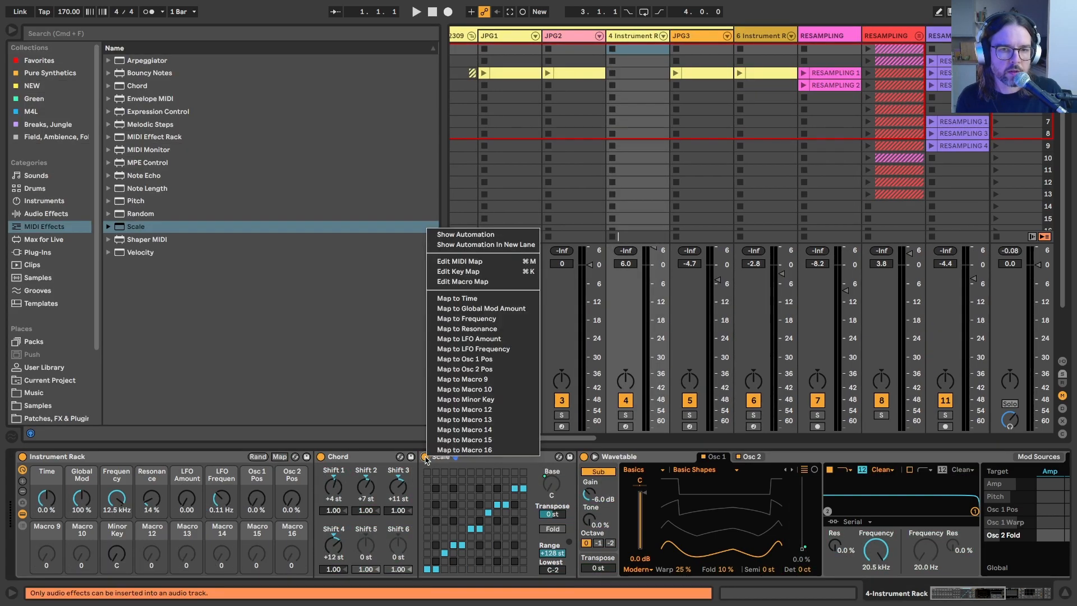
left_click(442, 409)
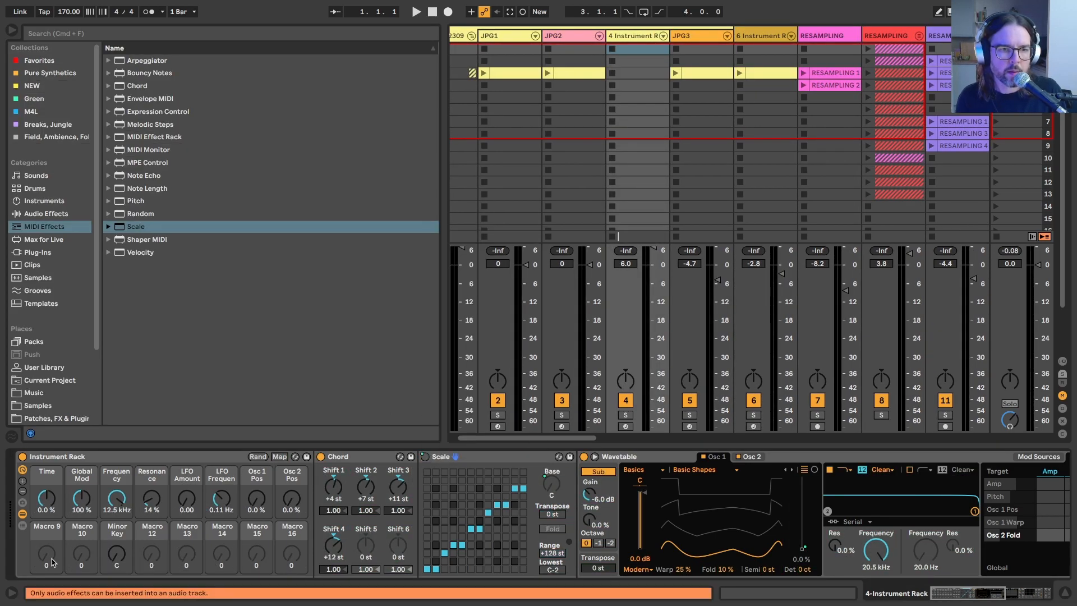
left_click(279, 457)
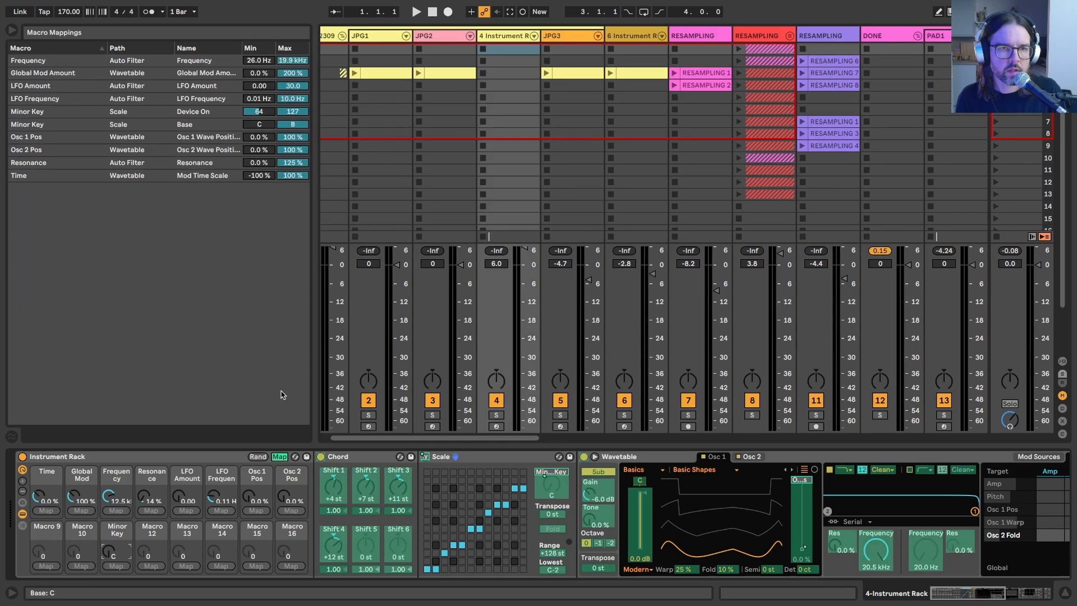
left_click(250, 113)
left_click_drag(250, 113, 250, 150)
left_click_drag(287, 114, 287, 185)
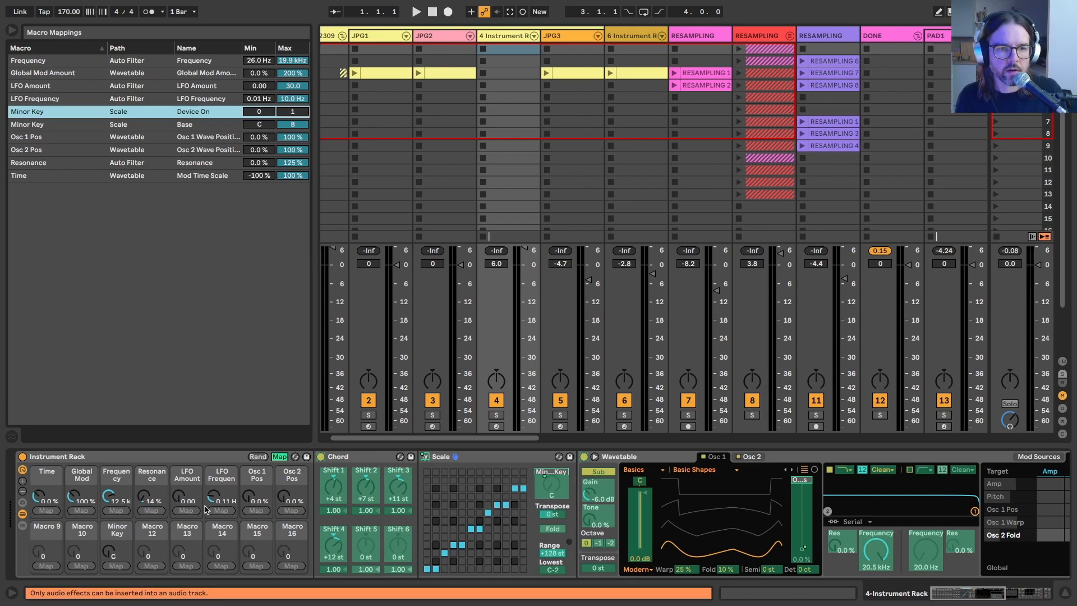
left_click(279, 456)
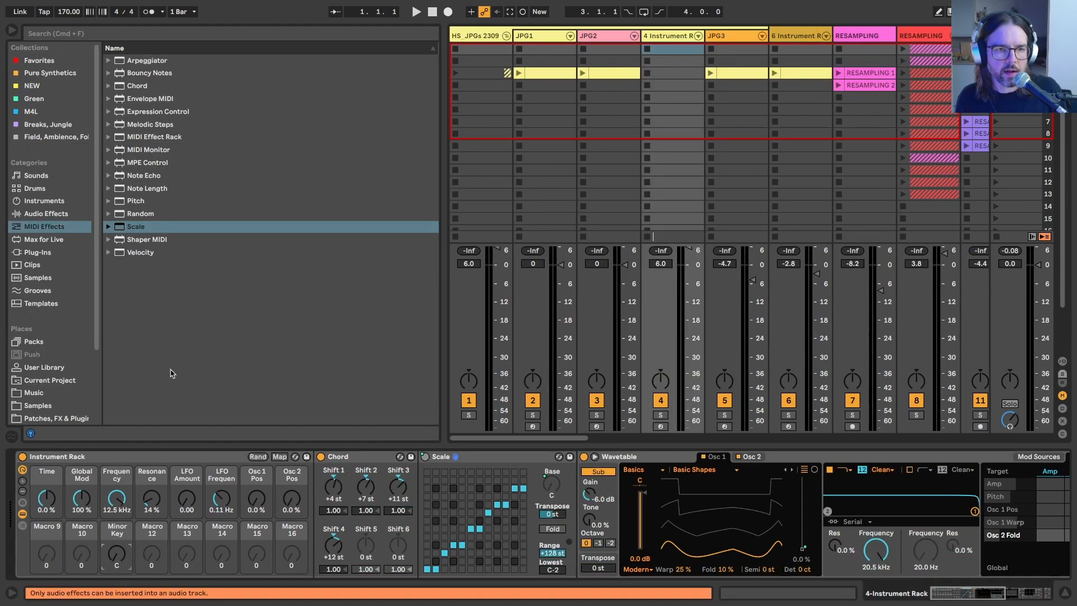
Step: Set the Scale's Device On mapping to minimum 1 and maximum 0, and test the Minor Key macro
left_click(279, 457)
left_click(286, 112)
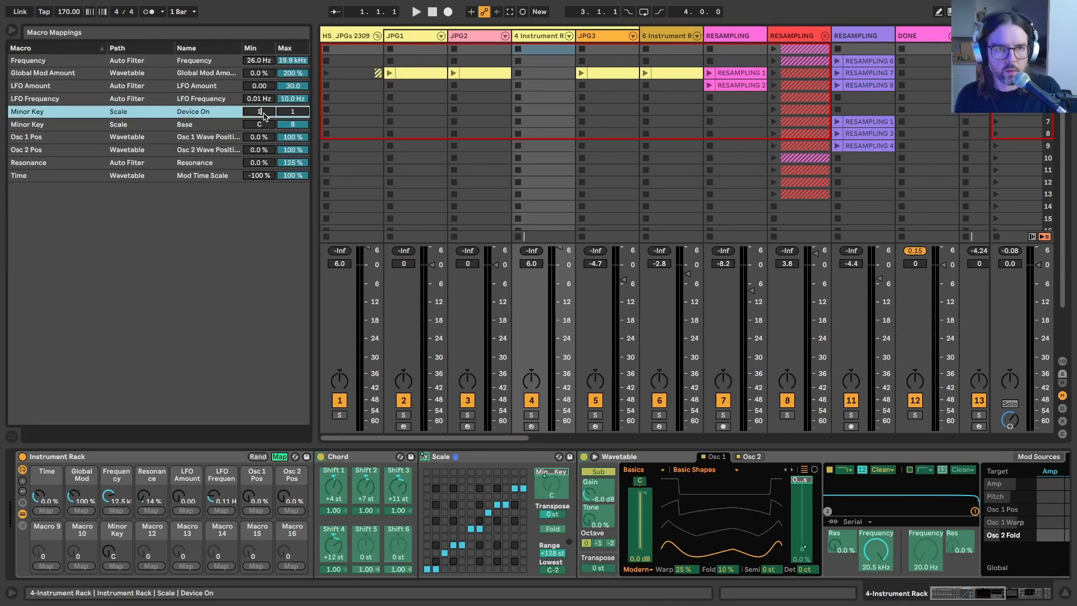
key("Return")
key("Return")
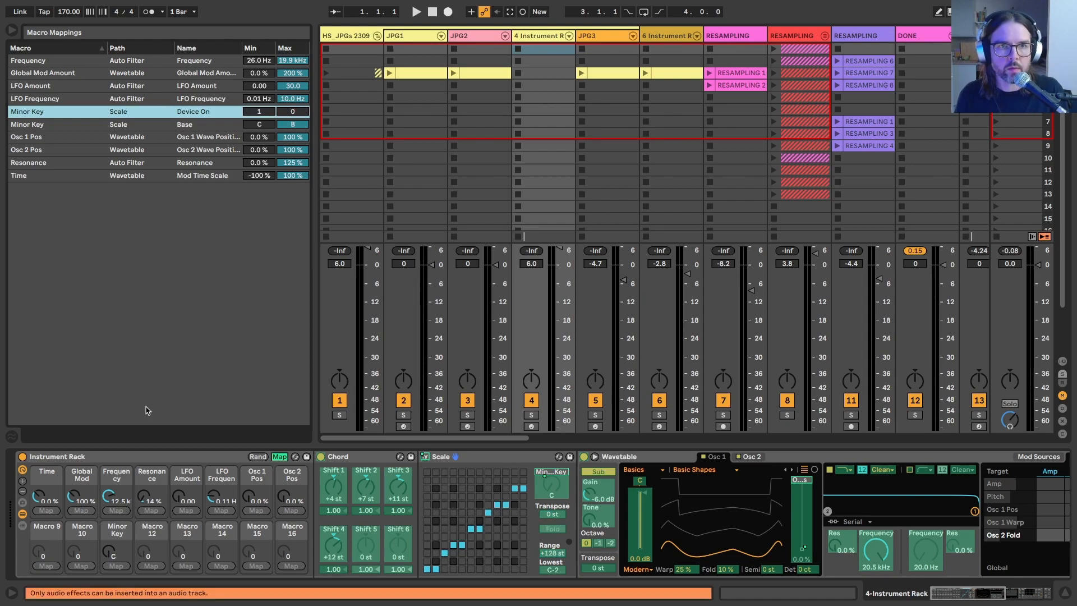
left_click(280, 456)
left_click_drag(117, 553, 117, 554)
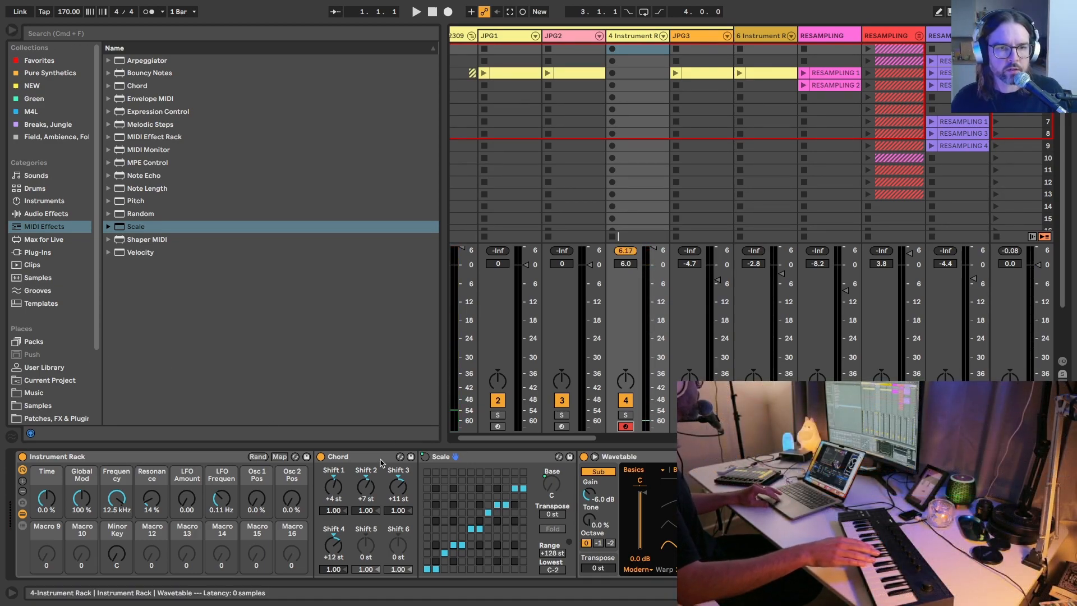
Step: Set Wavetable's amp envelope sustain to 0.0 dB and its output volume to -20 dB
scroll(508, 483, "right", 6)
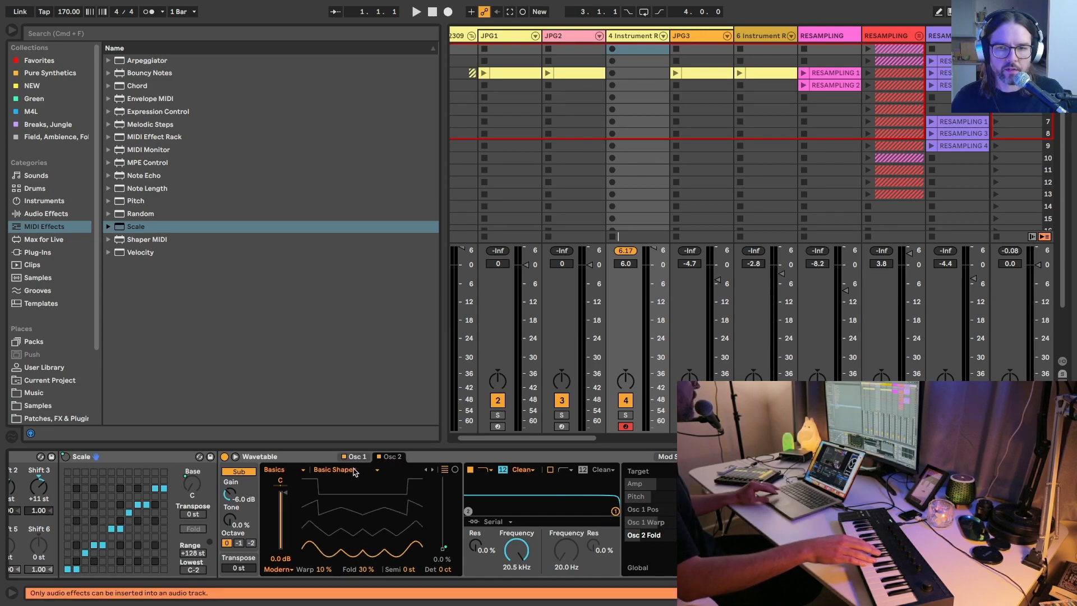
left_click(667, 456)
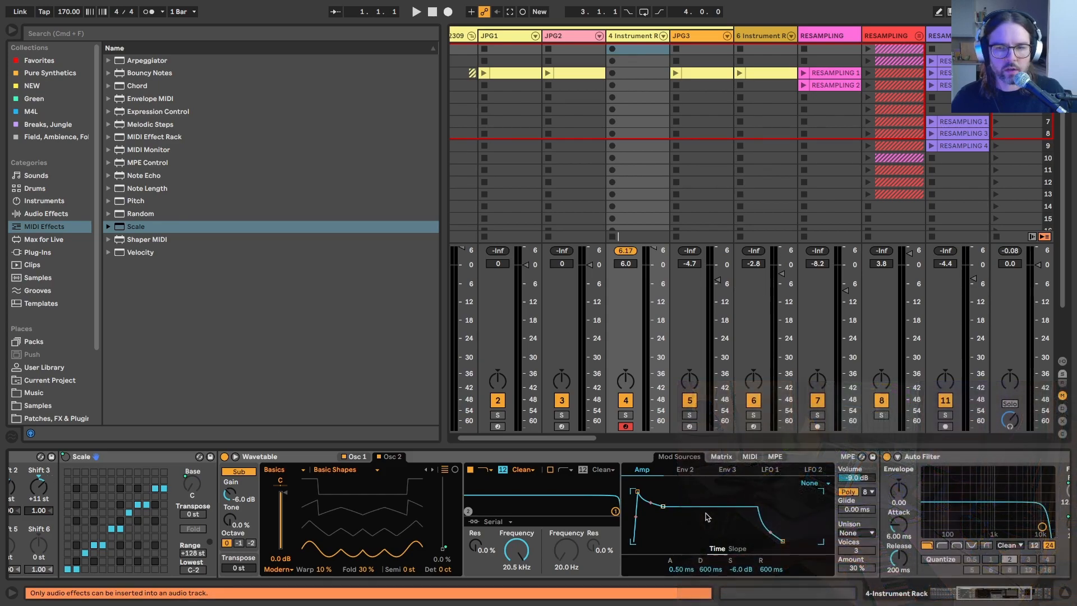
left_click_drag(742, 569, 742, 550)
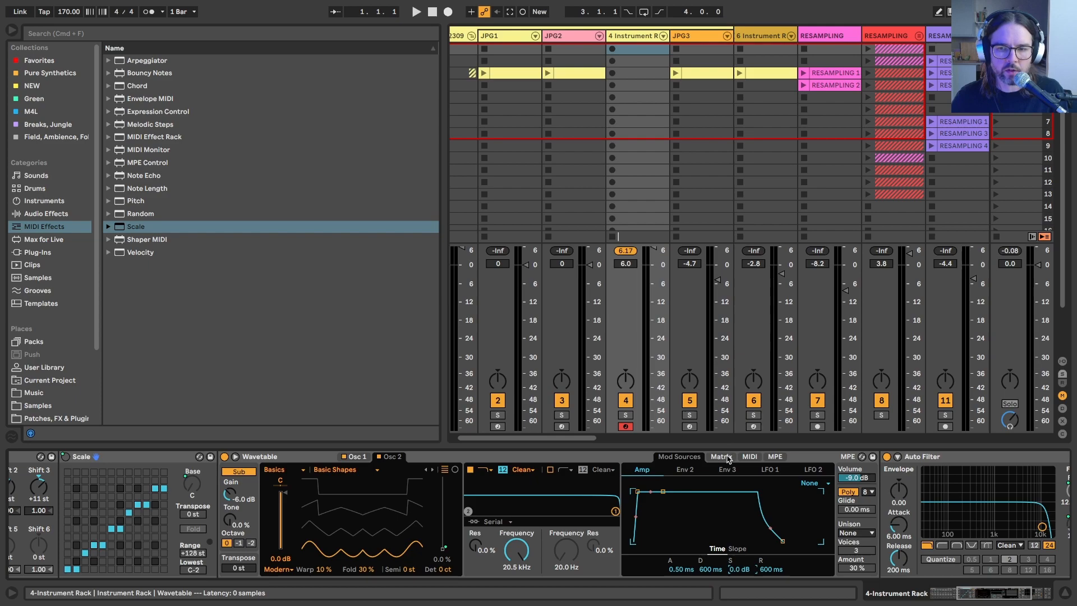
left_click(851, 480)
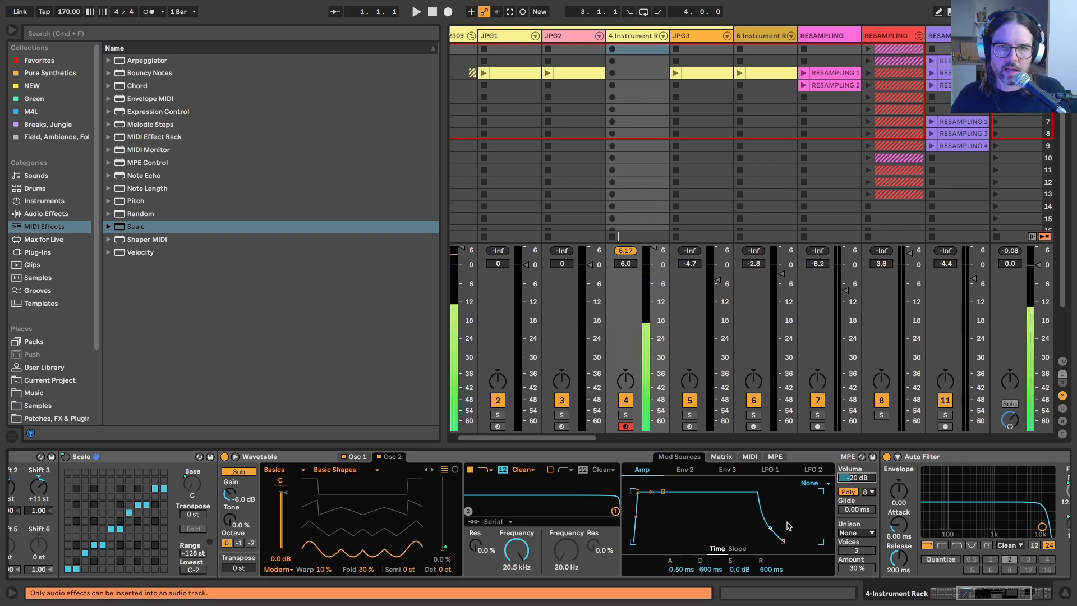
Step: Hide the browser and set Wavetable's amp envelope release to 7.75 s and attack to 2.90 s
key("super+alt+b")
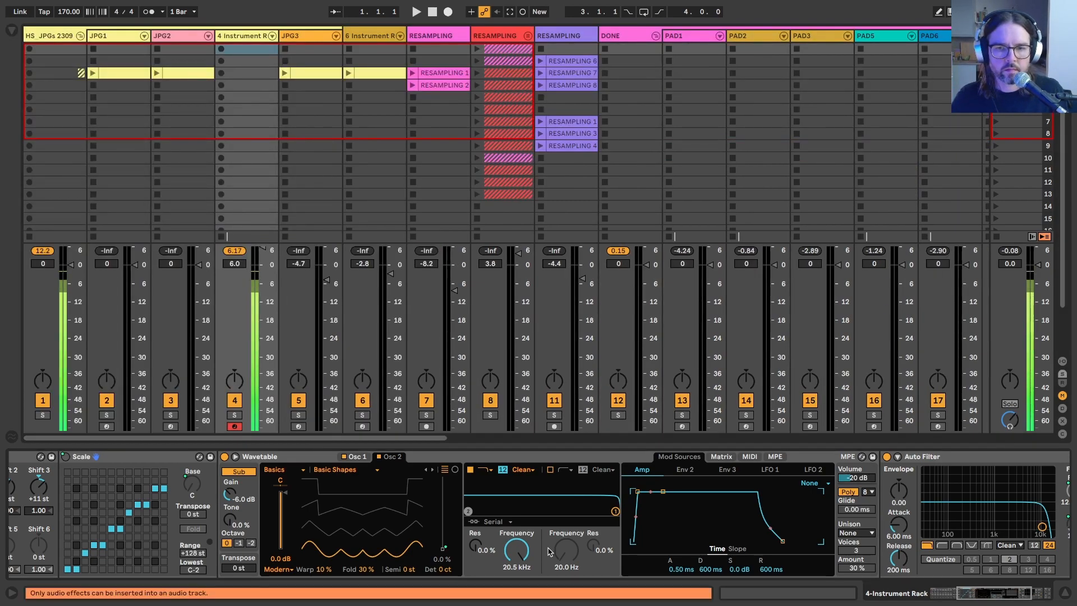
left_click_drag(892, 569, 895, 565)
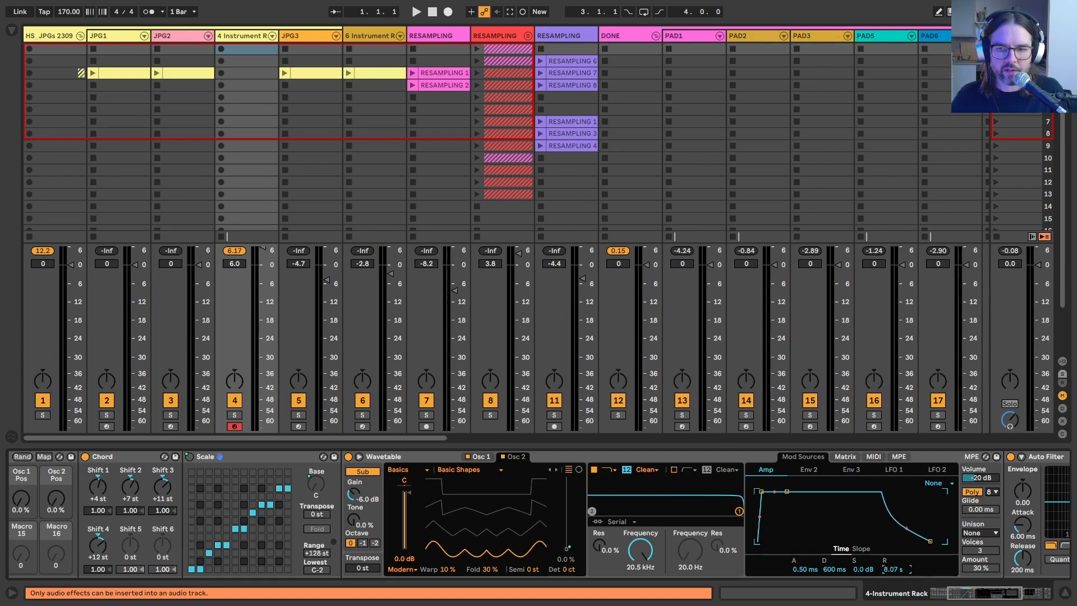
left_click_drag(803, 569, 803, 546)
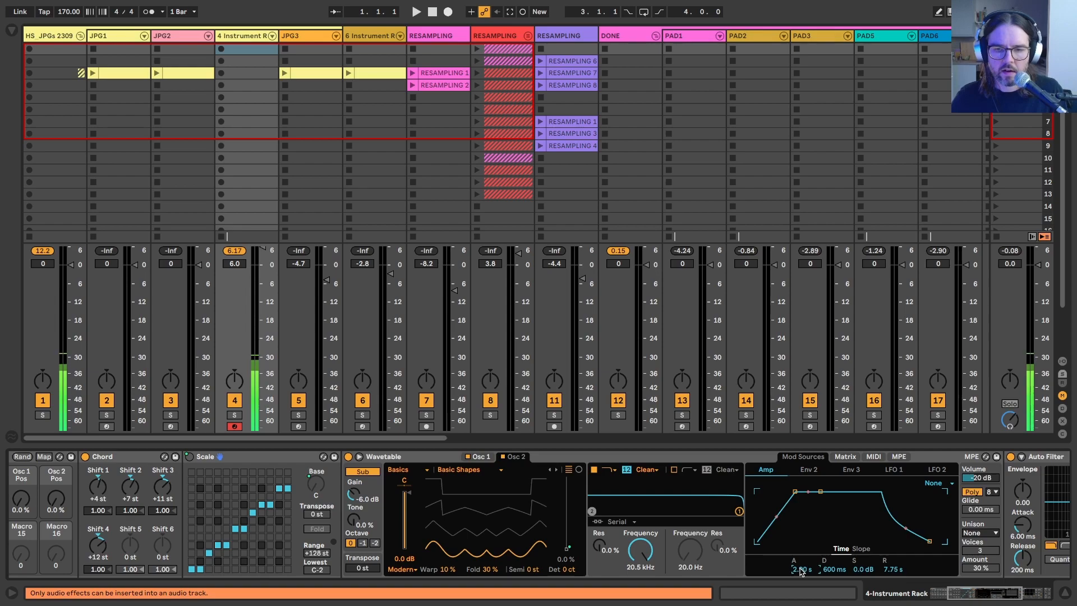
Step: Set Wavetable's unison mode to Classic with 3 voices and an amount of 35%
left_click(981, 534)
left_click(973, 475)
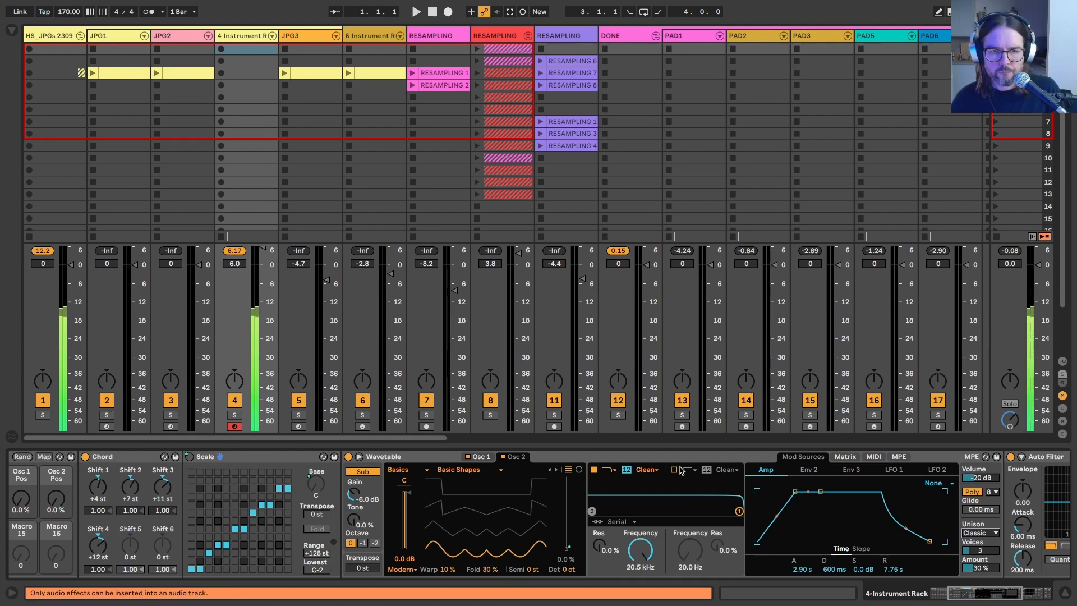
scroll(617, 488, "right", 5)
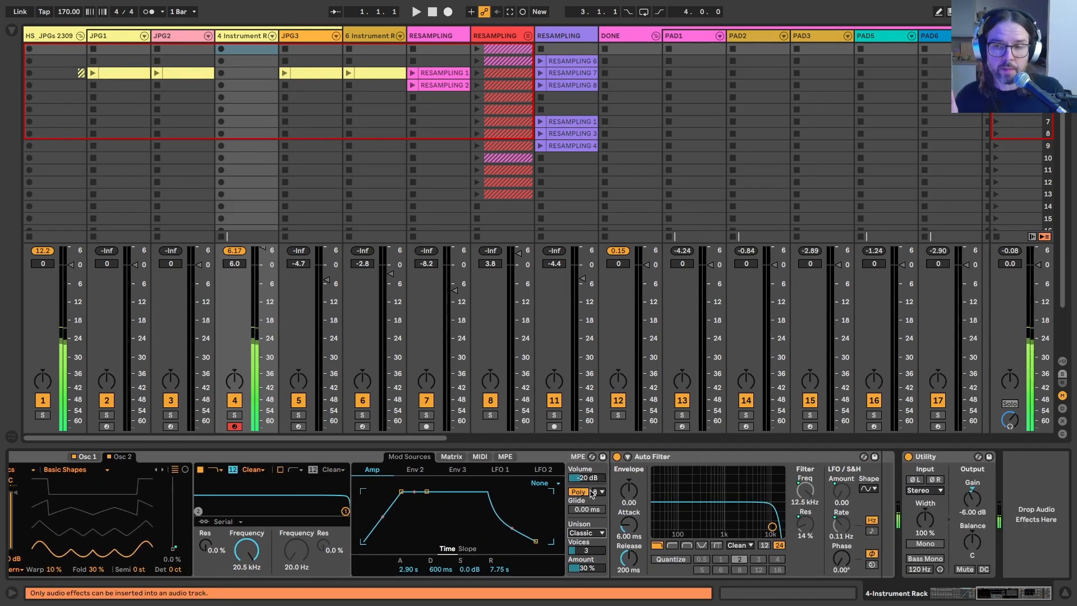
scroll(592, 494, "left", 5)
left_click_drag(951, 552, 949, 563)
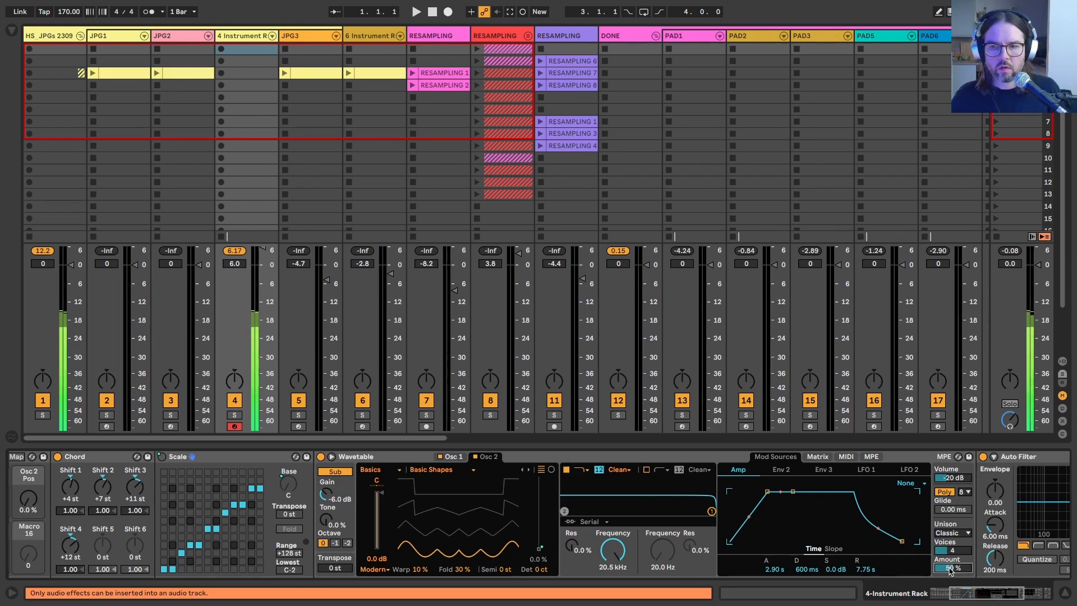
left_click_drag(946, 556, 945, 562)
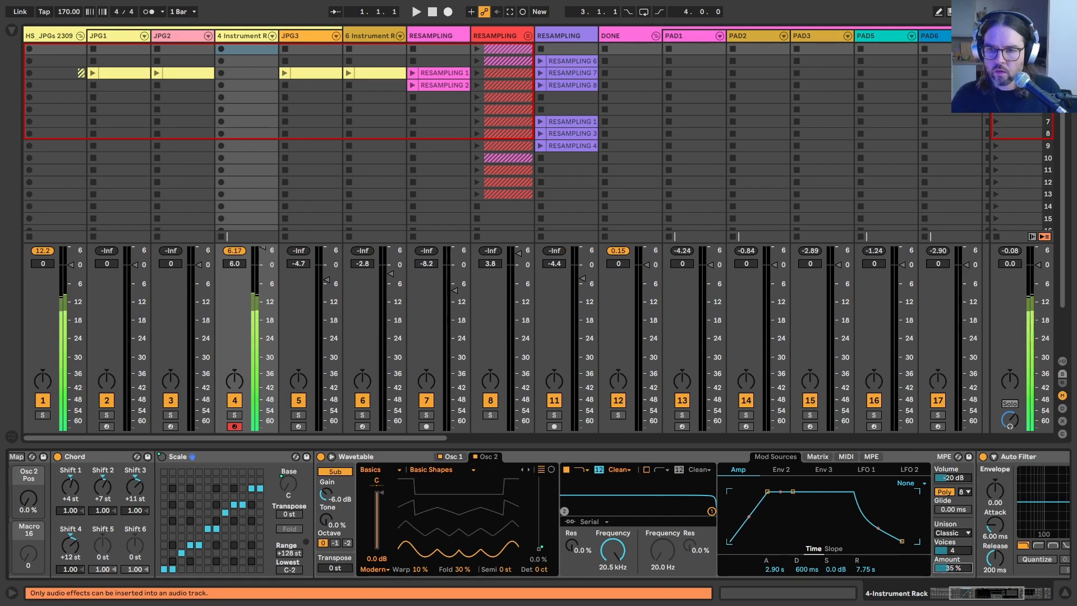
left_click_drag(946, 552, 946, 558)
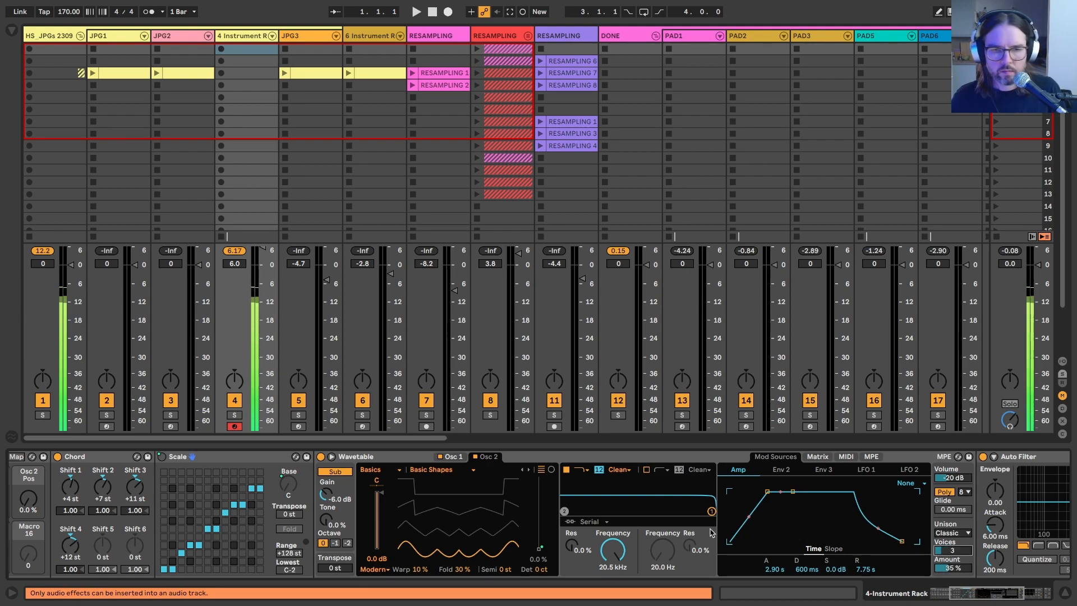
scroll(711, 533, "left", 5)
scroll(424, 541, "right", 8)
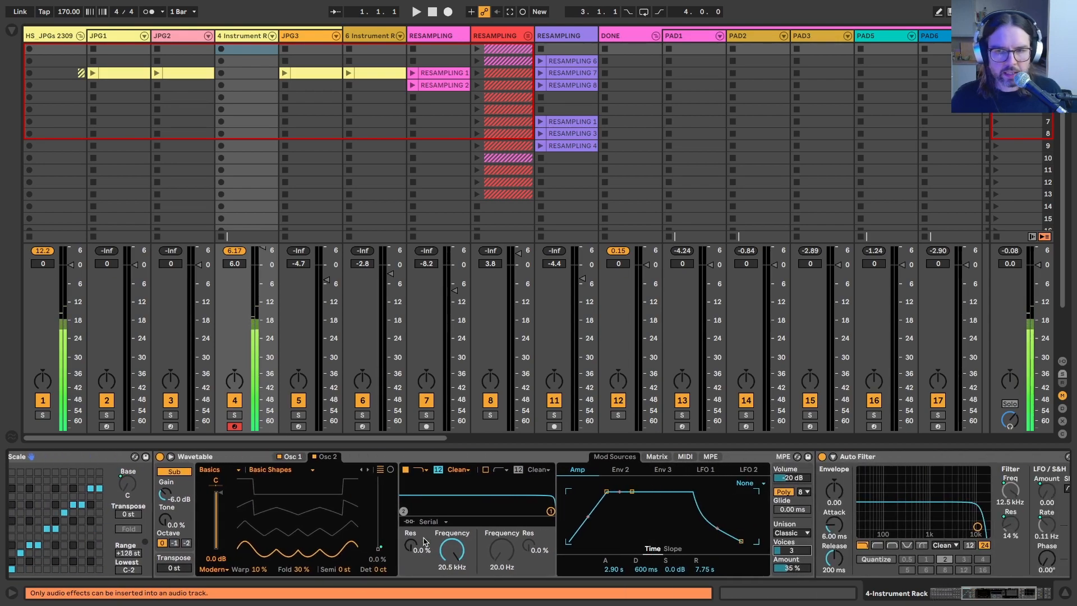
Step: Lower the rack's Frequency macro to 910 Hz
scroll(425, 542, "left", 10)
left_click_drag(116, 498, 117, 538)
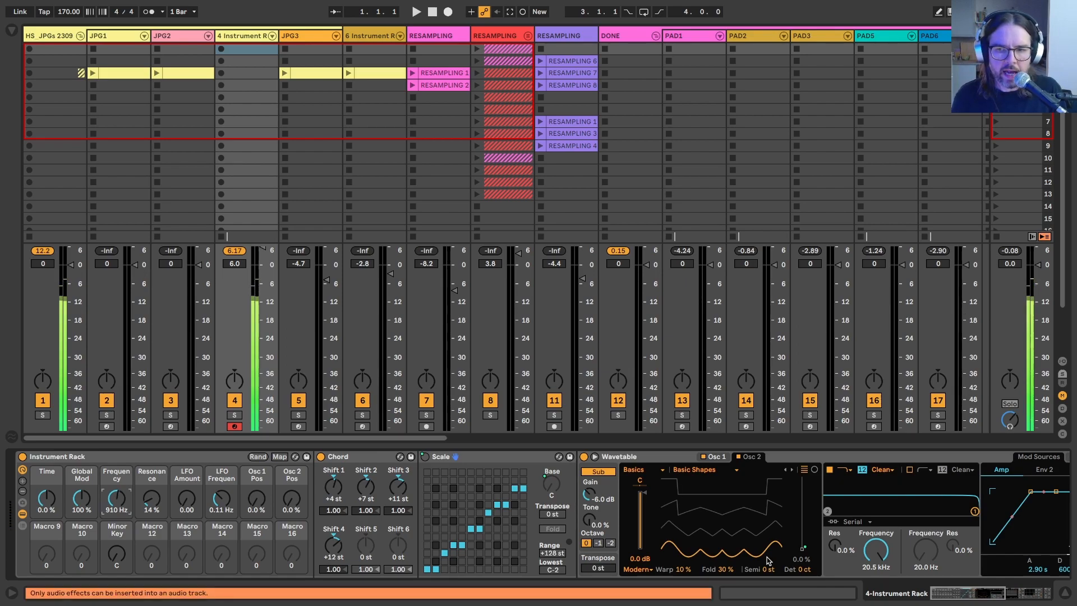
scroll(739, 546, "right", 3)
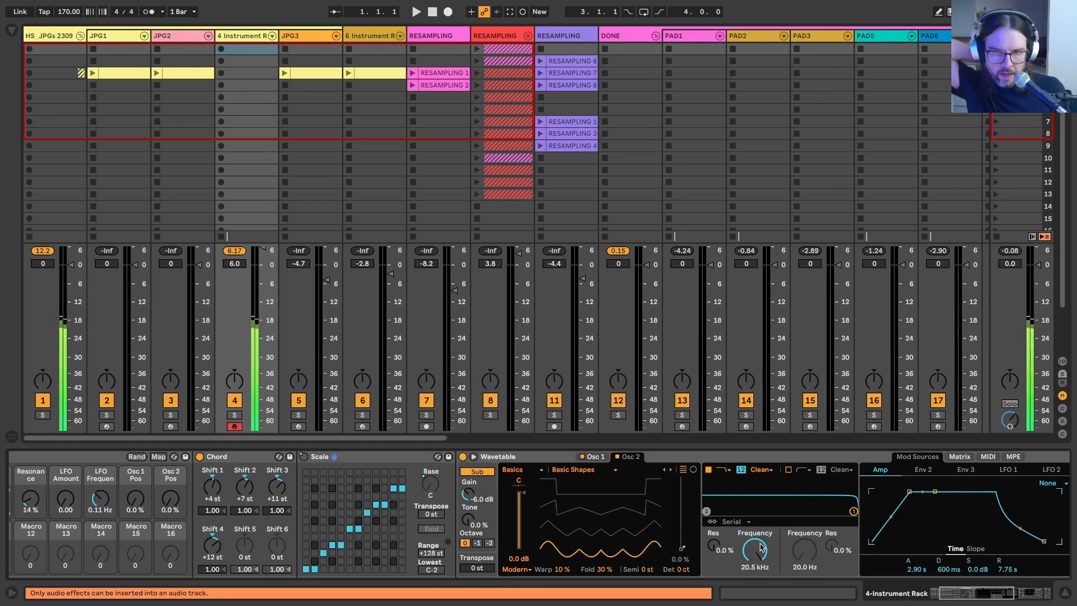
scroll(758, 547, "right", 3)
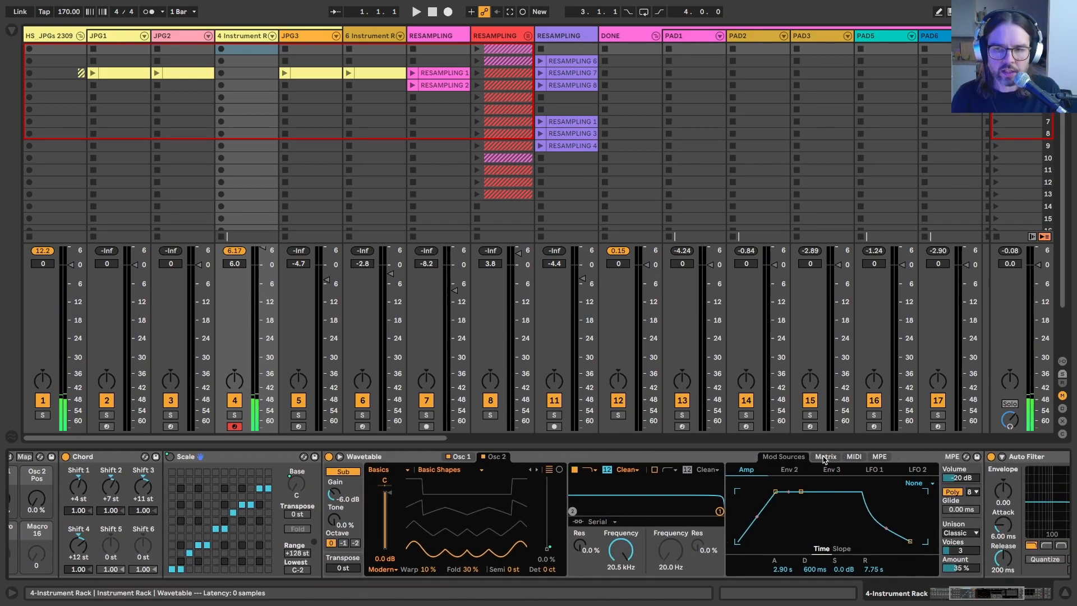
scroll(696, 541, "right", 7)
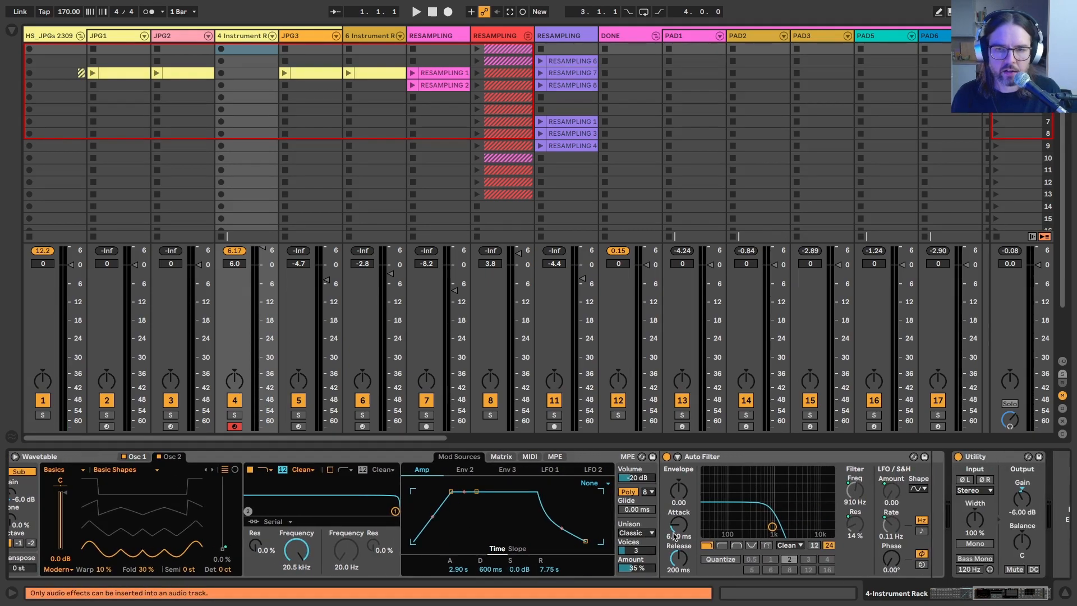
Step: Show the browser and add Hybrid Reverb from the Reverb & Resonance audio effects between Auto Filter and Utility
left_click(11, 31)
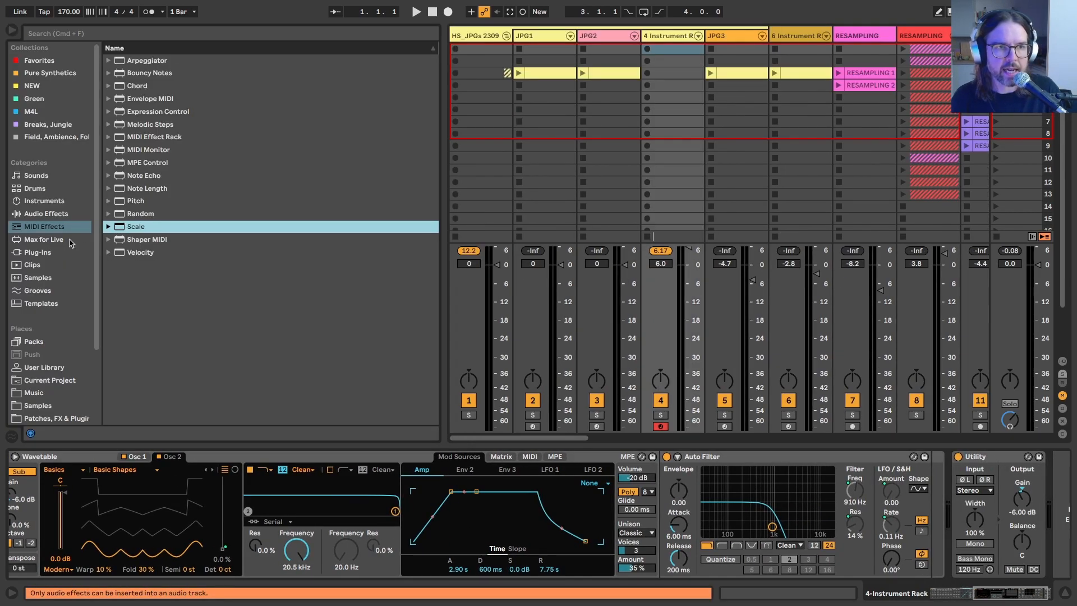
left_click(45, 213)
left_click(109, 99)
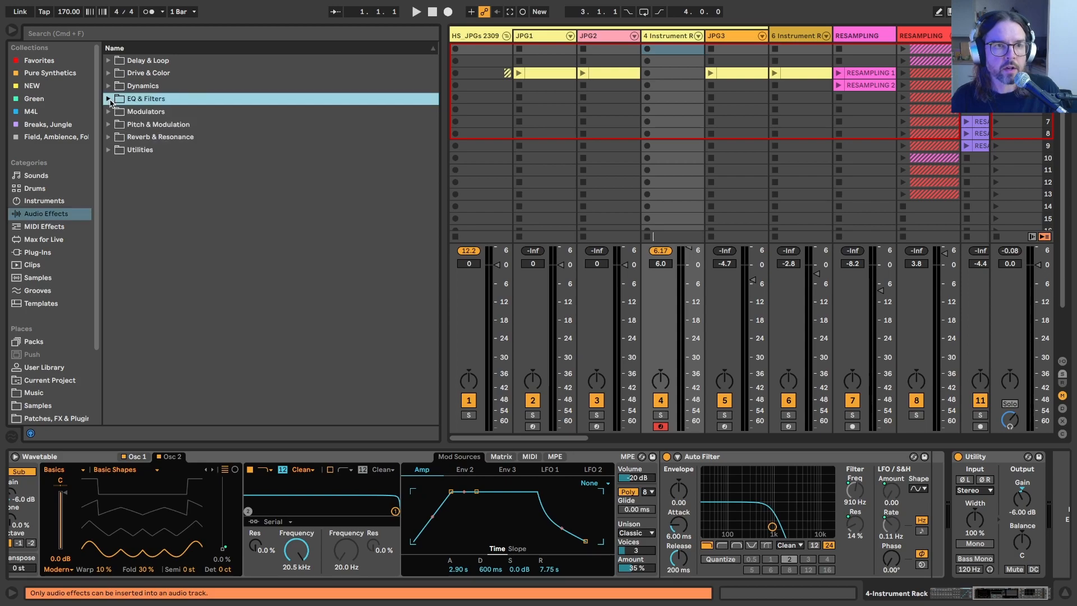
left_click(107, 137)
left_click_drag(158, 189, 924, 541)
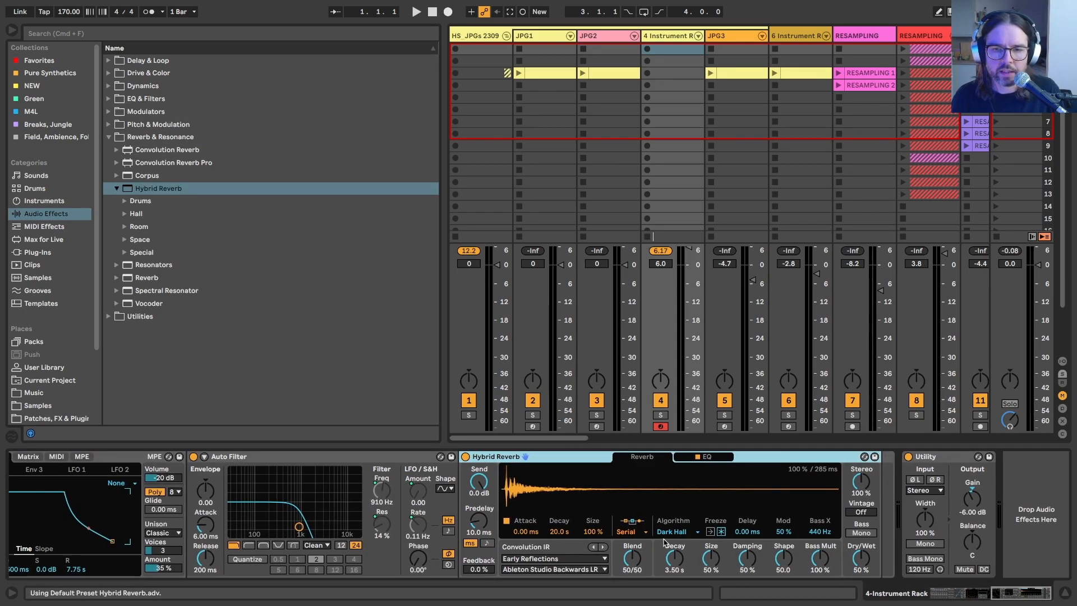
Step: Change the Hybrid Reverb algorithm to Shimmer
left_click(666, 533)
left_click(668, 566)
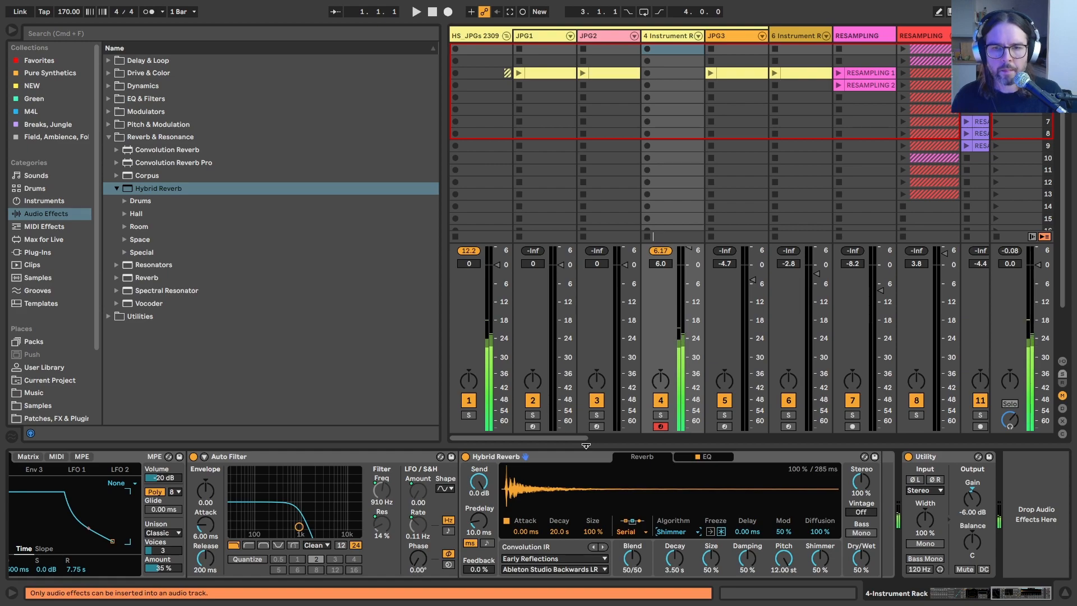
scroll(561, 490, "left", 10)
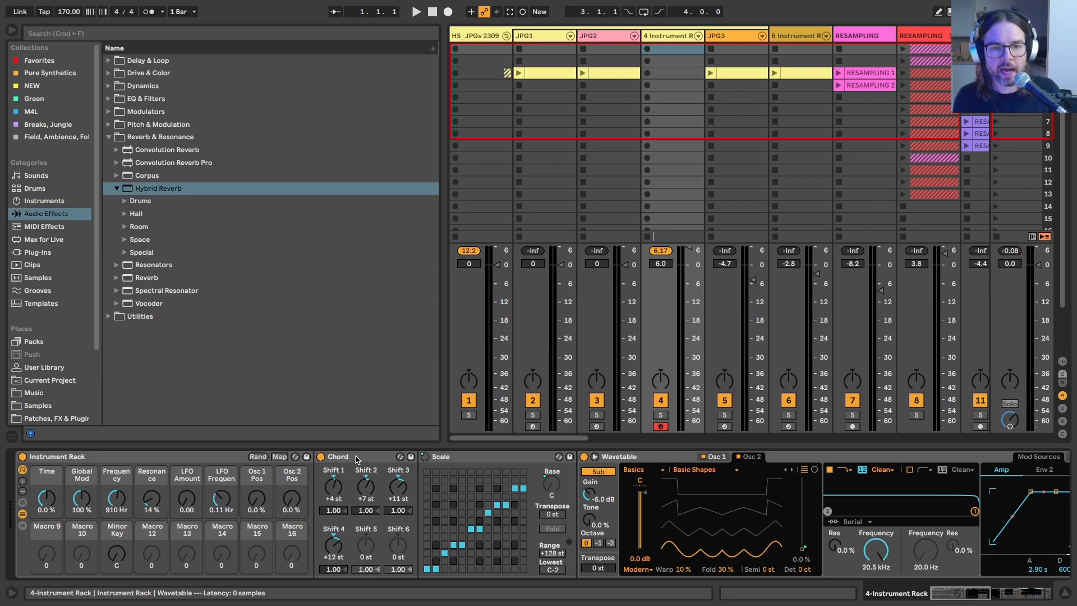
scroll(679, 532, "right", 10)
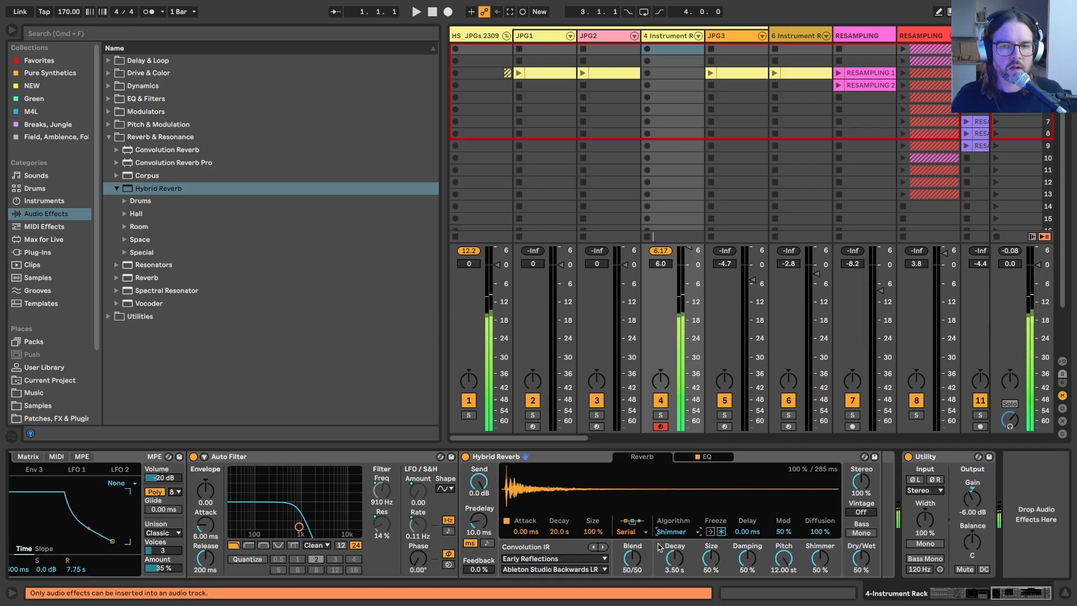
Step: Collapse the Hybrid Reverb, Auto Filter and Scale devices in the rack
scroll(655, 536, "left", 5)
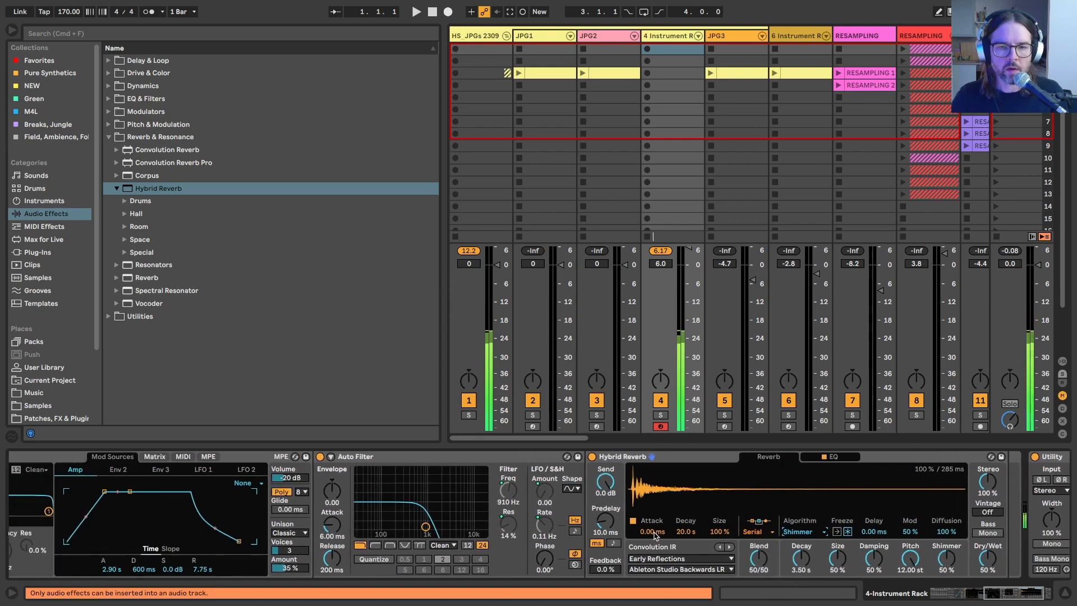
double_click(645, 455)
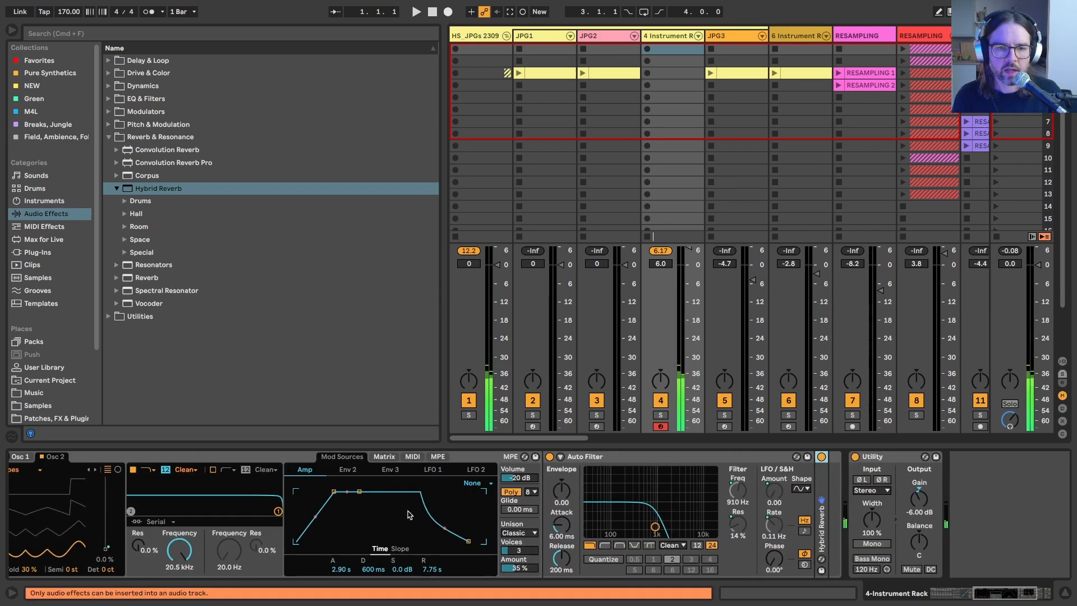
double_click(645, 454)
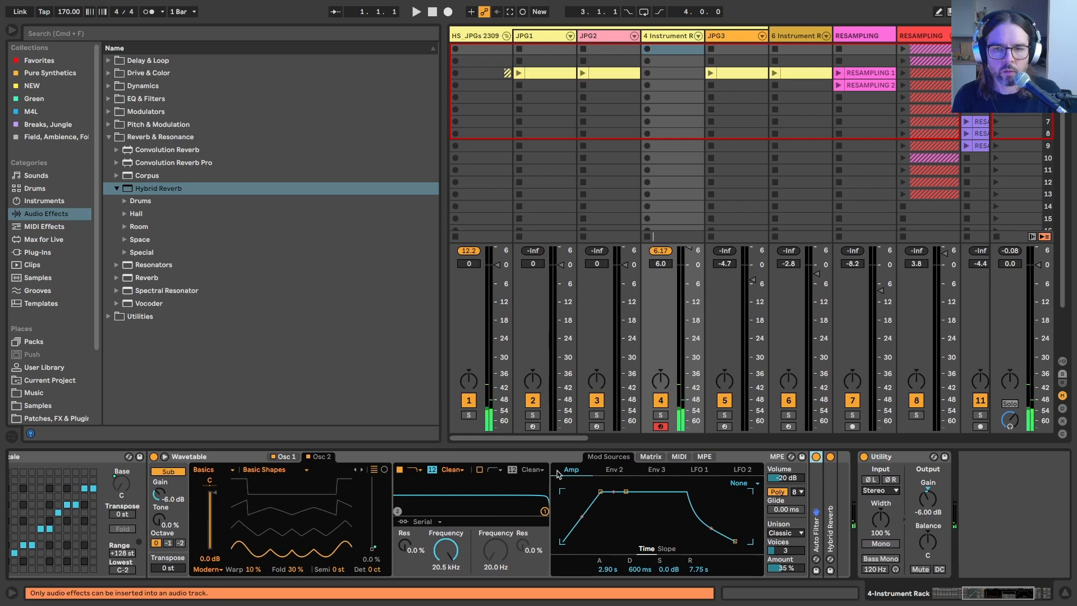
scroll(541, 501, "left", 3)
scroll(541, 501, "left", 2)
double_click(274, 456)
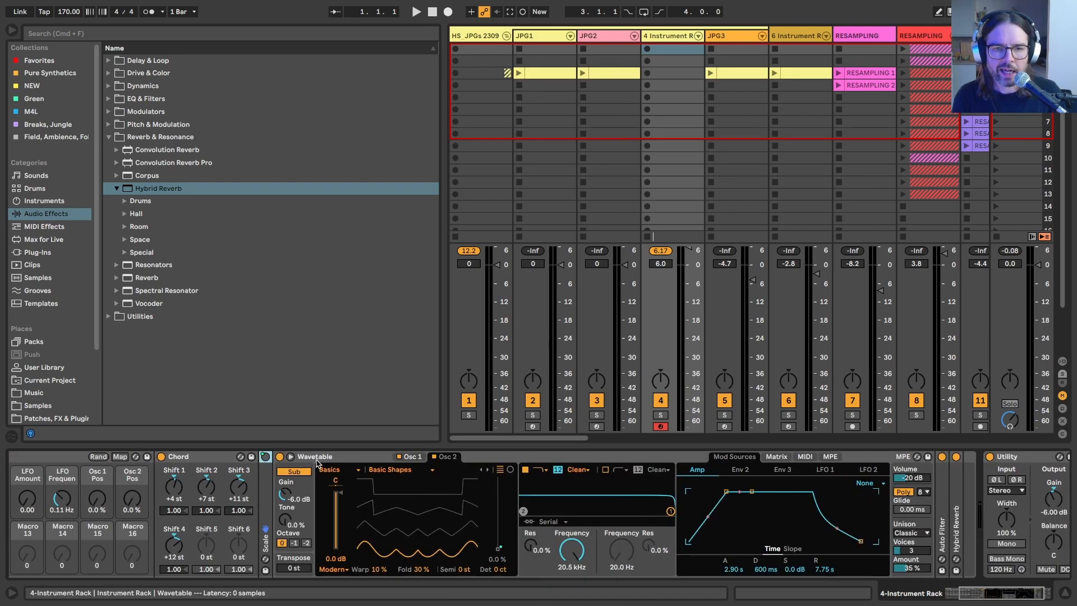
Step: Modulate Wavetable's Unison amount with LFO 1 by 40 in the modulation matrix, and set LFO 1's rate to 0.12 Hz
scroll(236, 482, "left", 5)
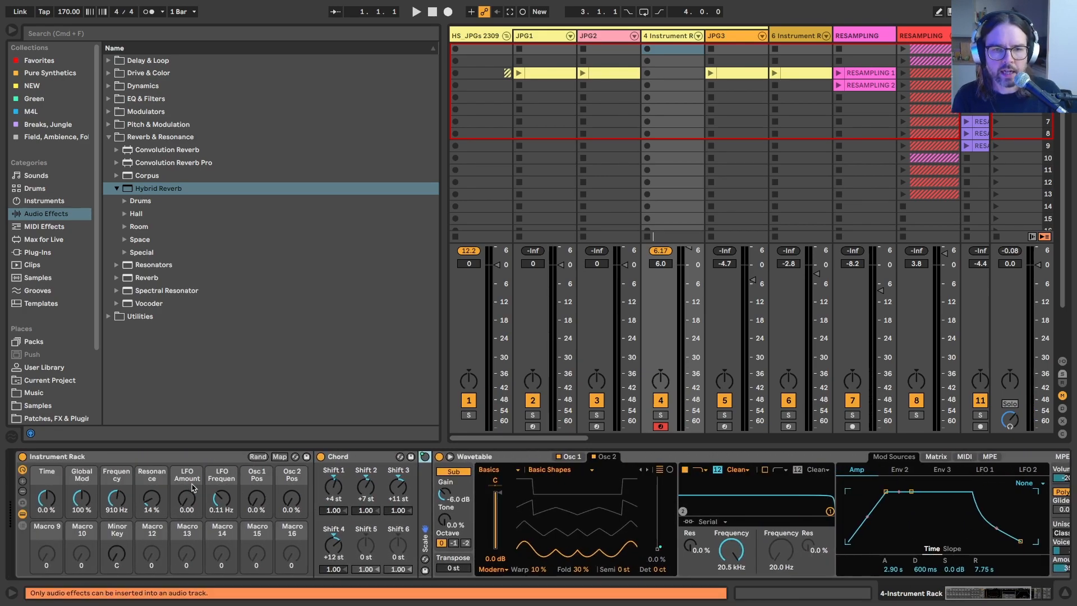
scroll(444, 514, "right", 7)
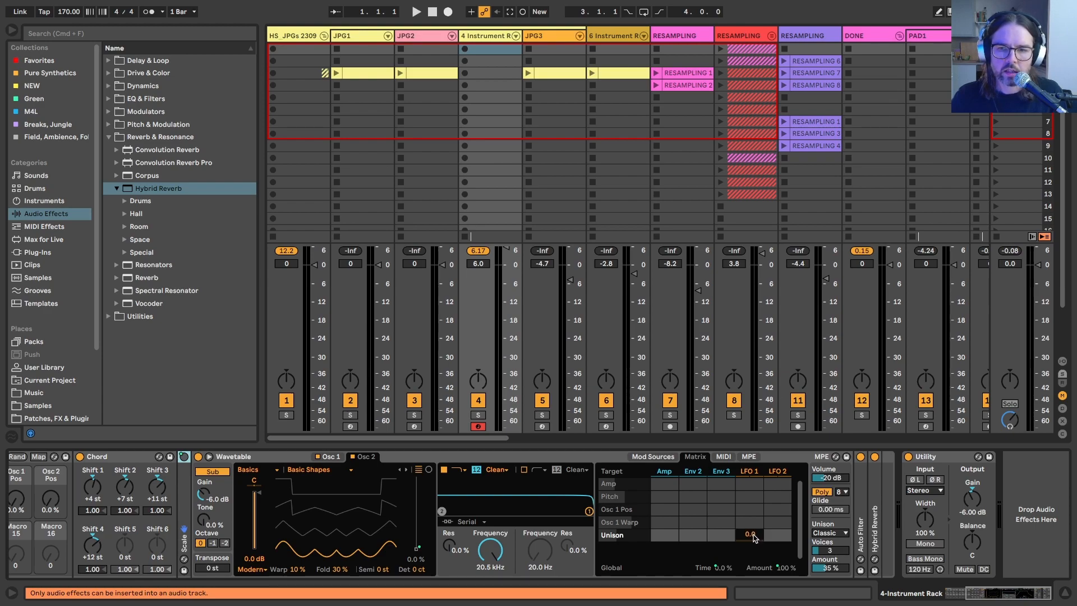
left_click_drag(750, 534, 749, 490)
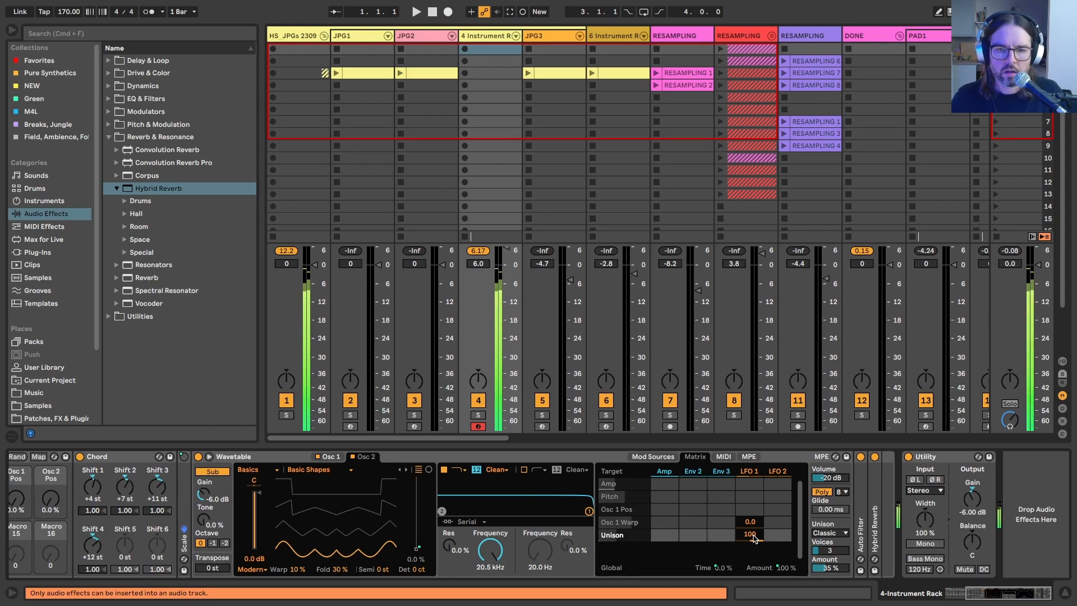
left_click_drag(754, 539, 755, 559)
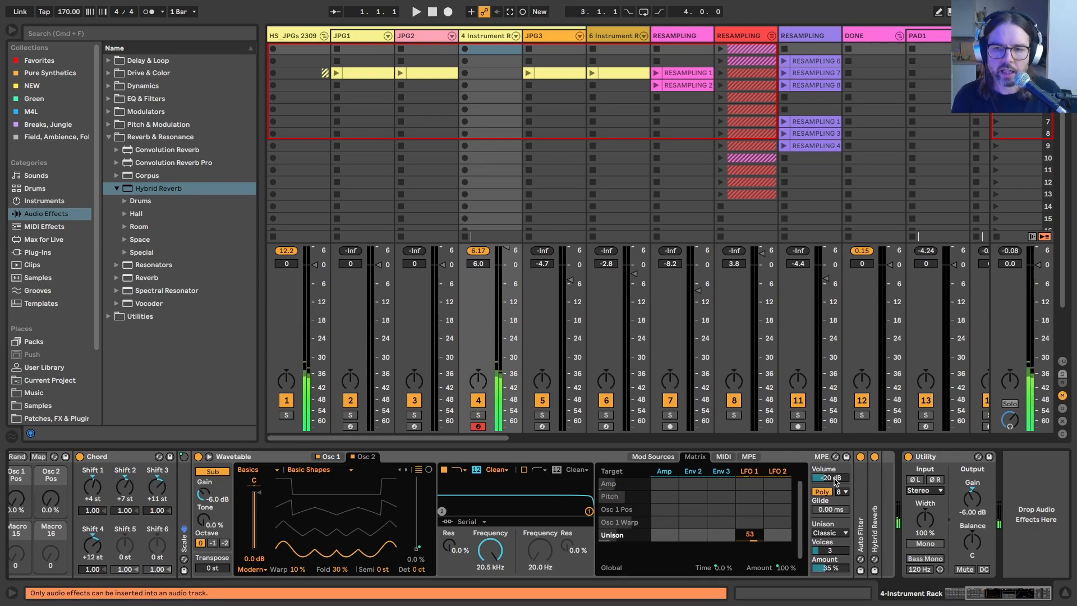
left_click(835, 479)
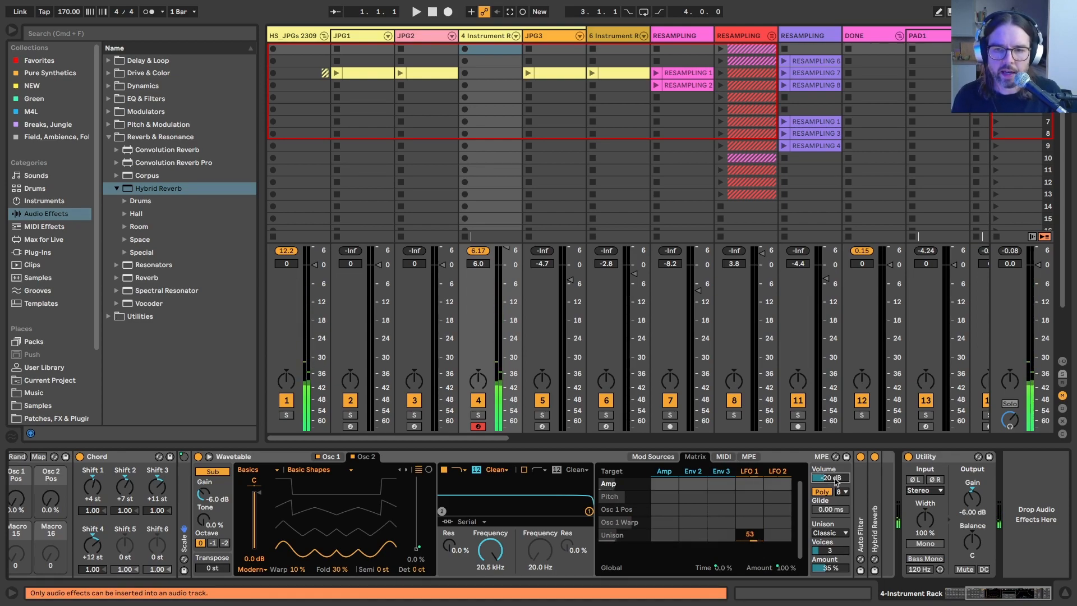
left_click(822, 510)
left_click(825, 569)
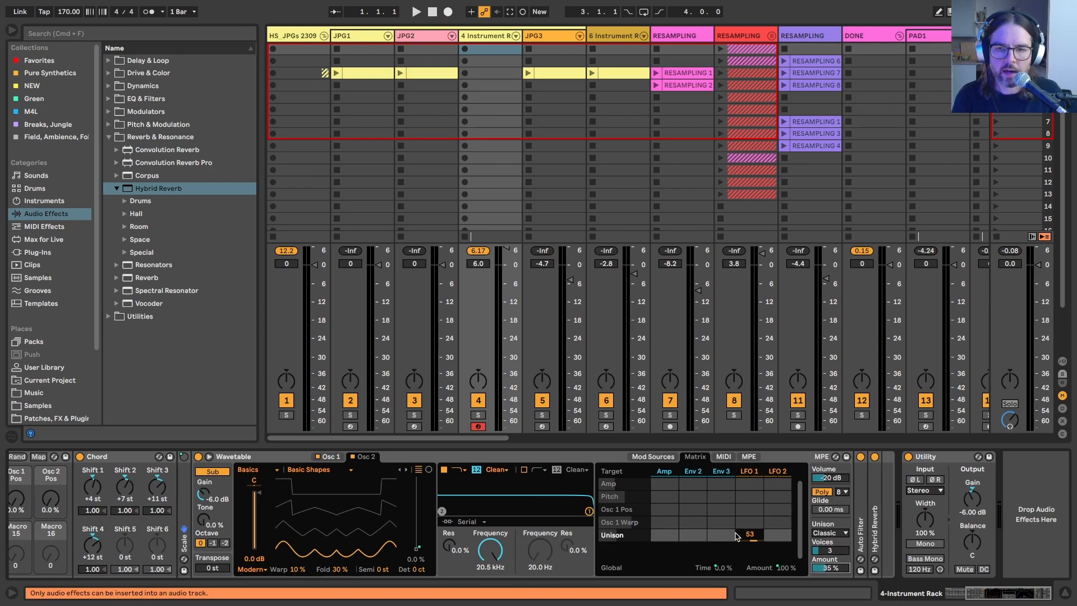
left_click_drag(751, 537, 751, 541)
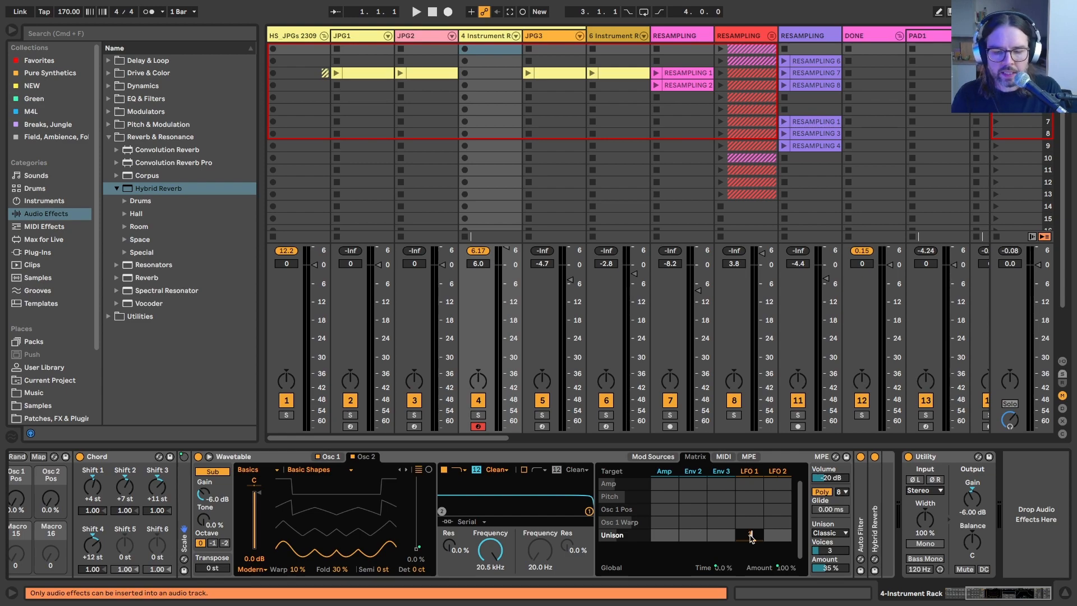
left_click(751, 472)
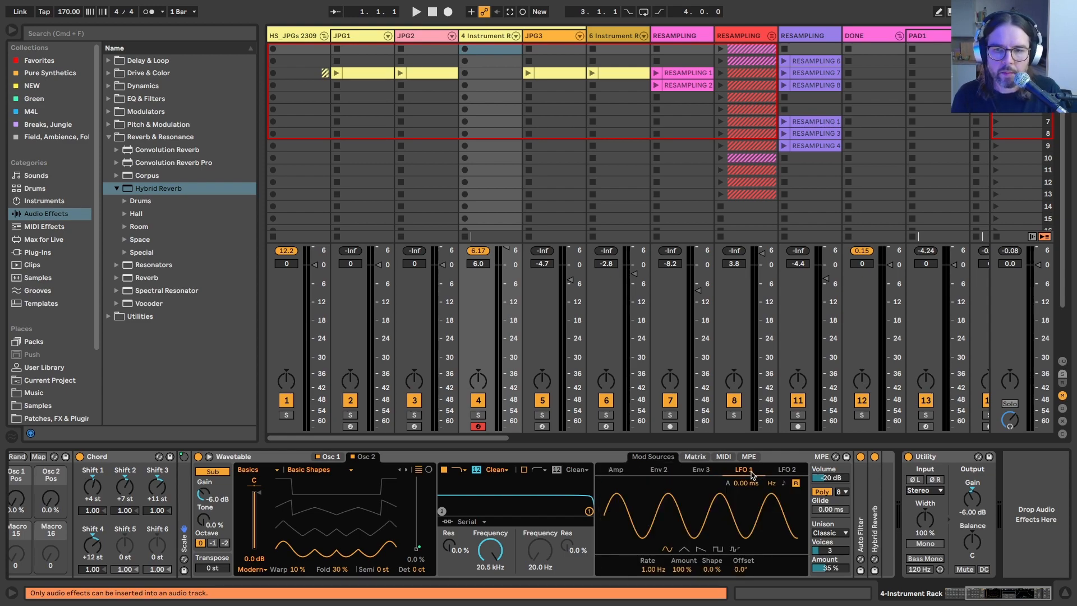
left_click_drag(652, 572, 651, 599)
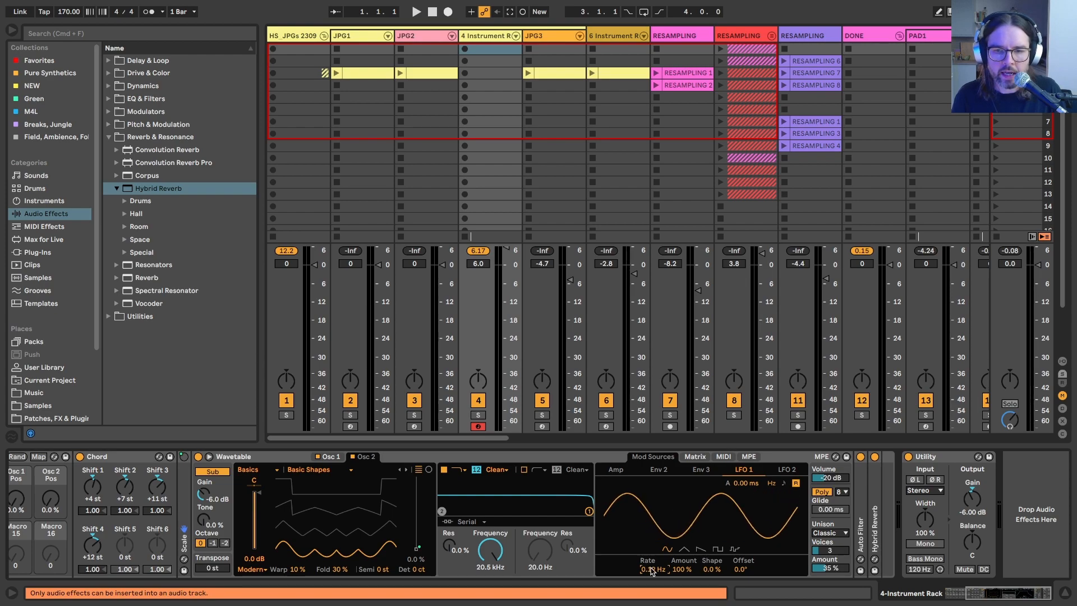
Step: Test the Time macro at -100% and 100% while checking the modulation matrix, and reset it to 0.0%
scroll(110, 499, "left", 5)
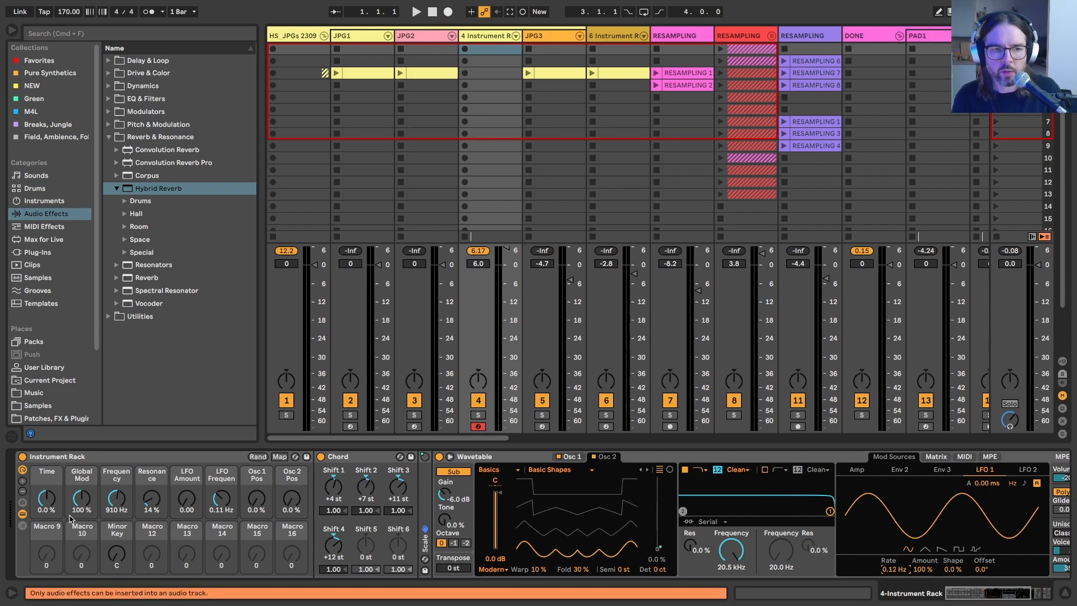
left_click_drag(46, 498, 46, 539)
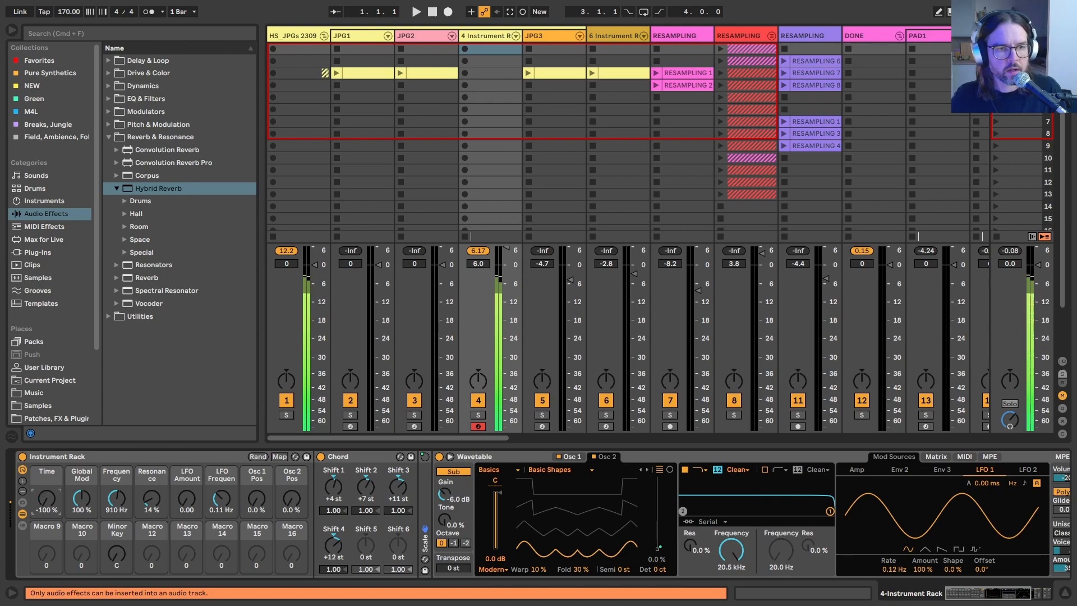
left_click(935, 457)
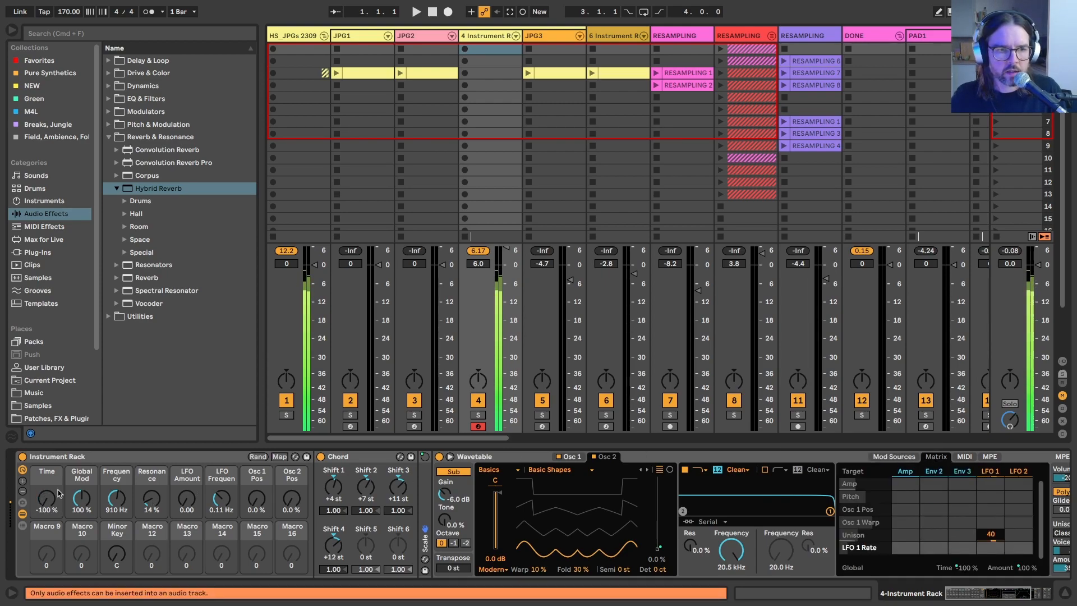
left_click_drag(39, 500, 39, 426)
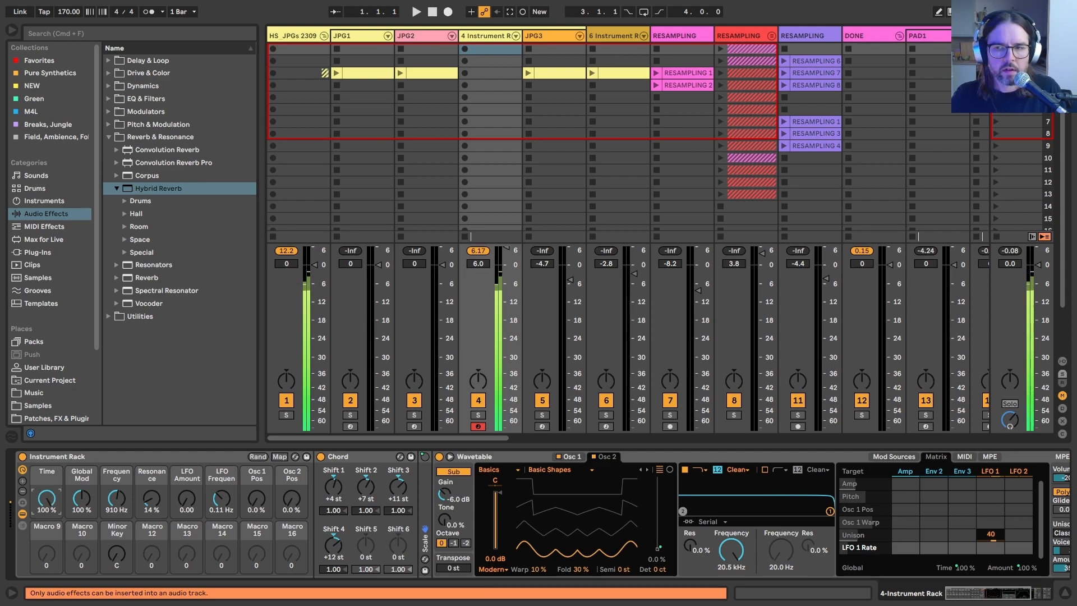
left_click_drag(46, 497, 46, 549)
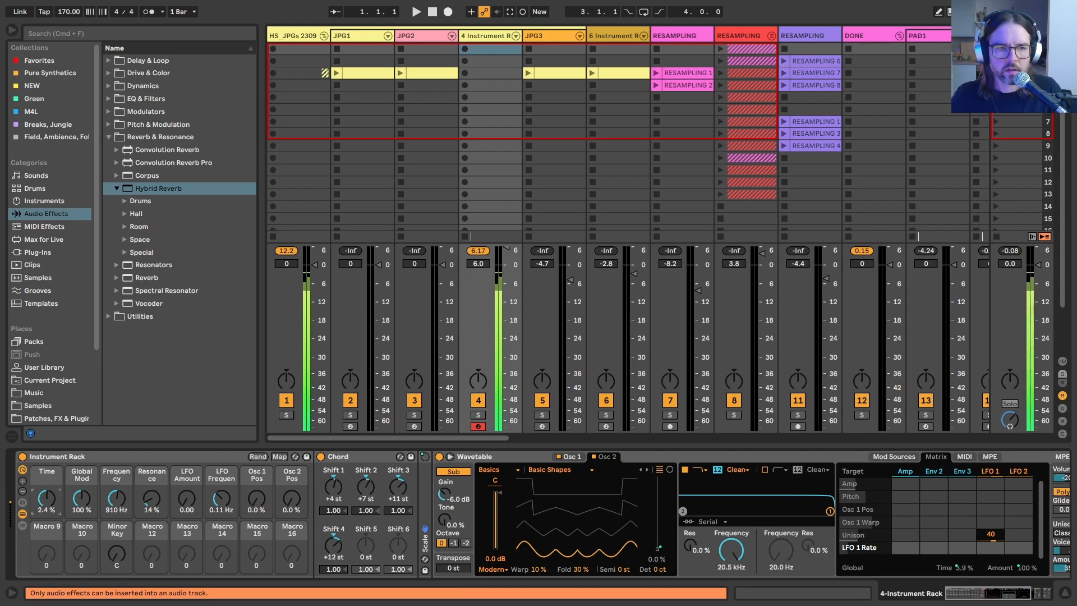
double_click(46, 499)
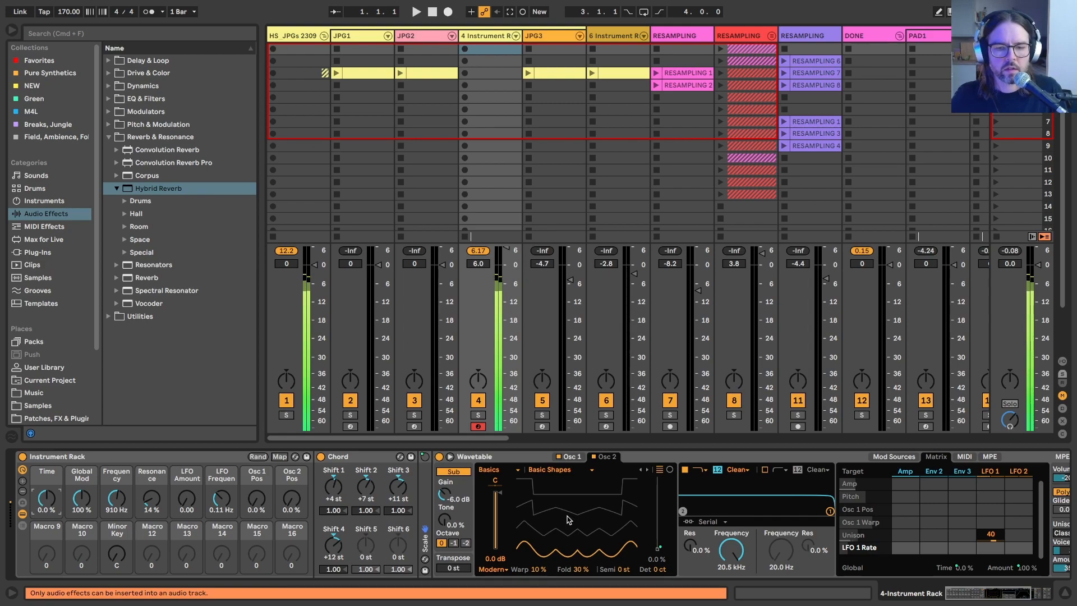
Step: Set the rate of Wavetable's LFO 1 to 0.10 Hz and return to the modulation matrix
left_click(990, 472)
left_click_drag(898, 570, 897, 576)
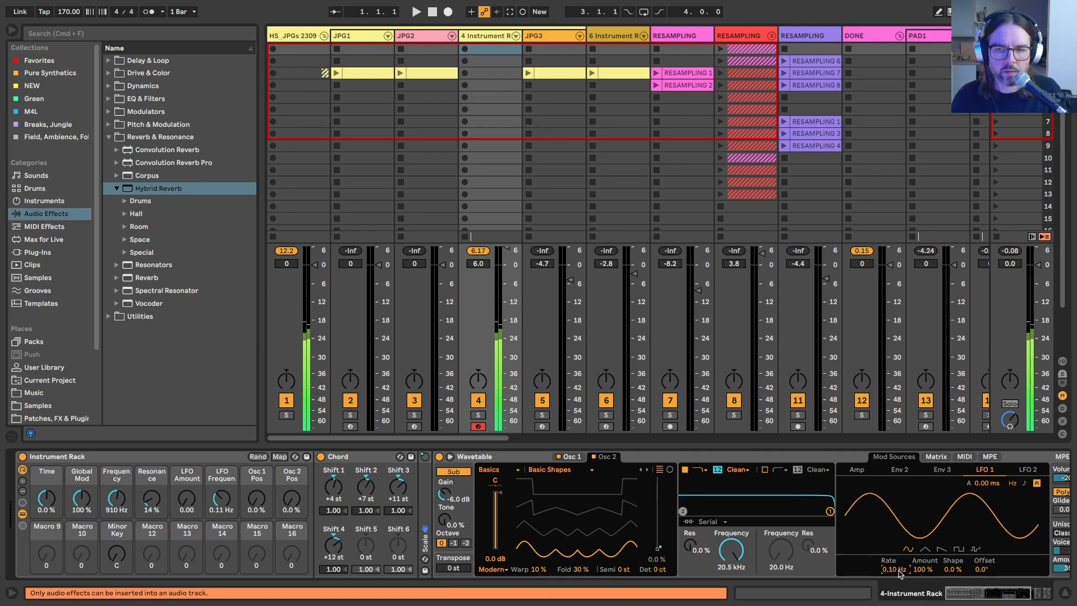
left_click(878, 457)
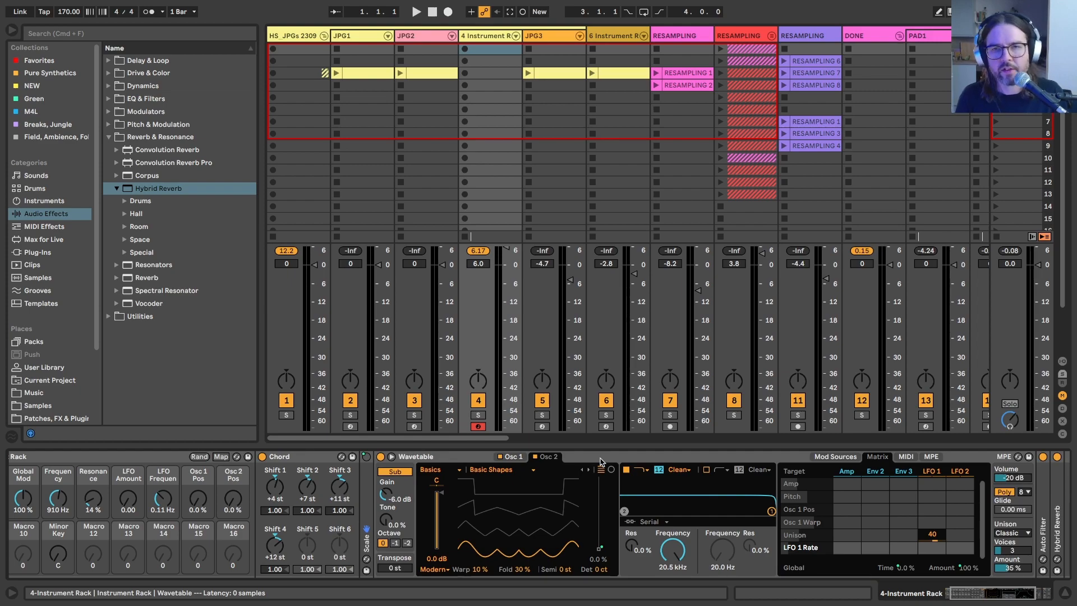
Step: Modulate LFO 1 Rate with LFO 2 by 25 in Wavetable's modulation matrix, and open the LFO 2 settings
left_click_drag(600, 461, 626, 562)
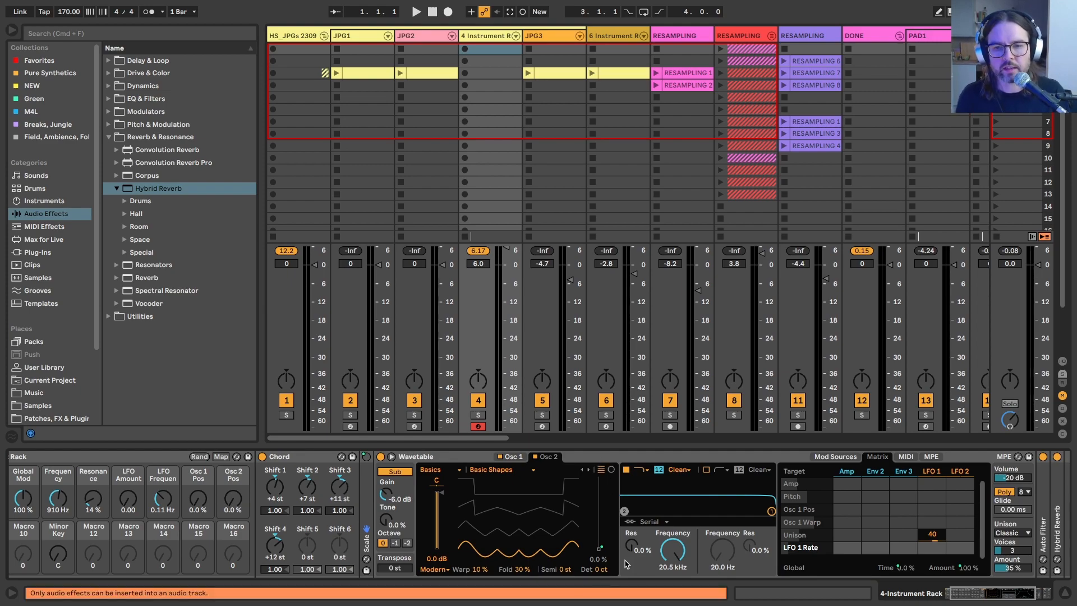
left_click(943, 471)
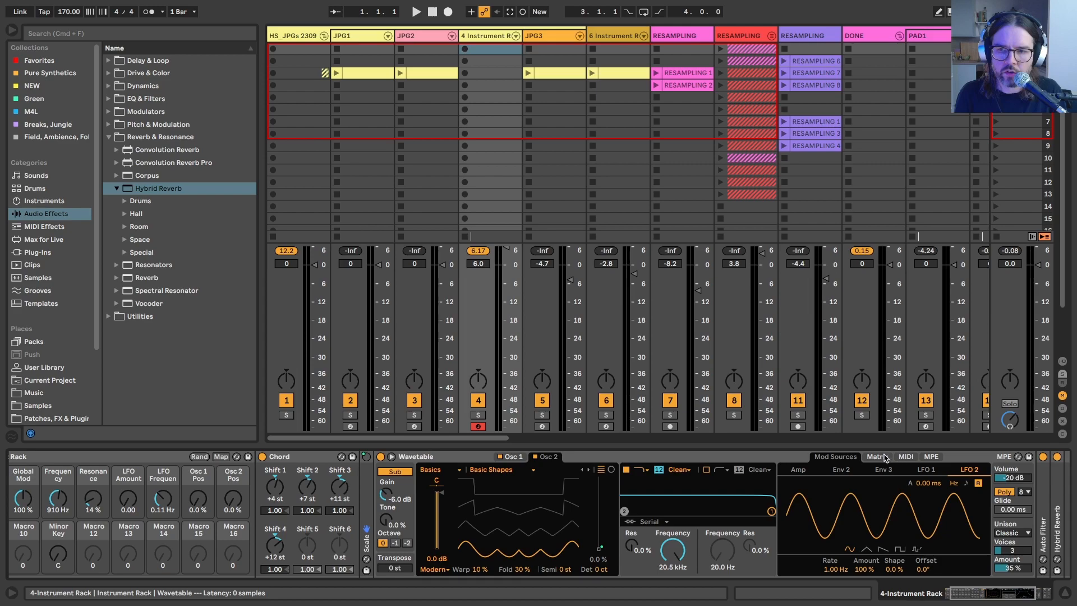
left_click(926, 469)
left_click(877, 456)
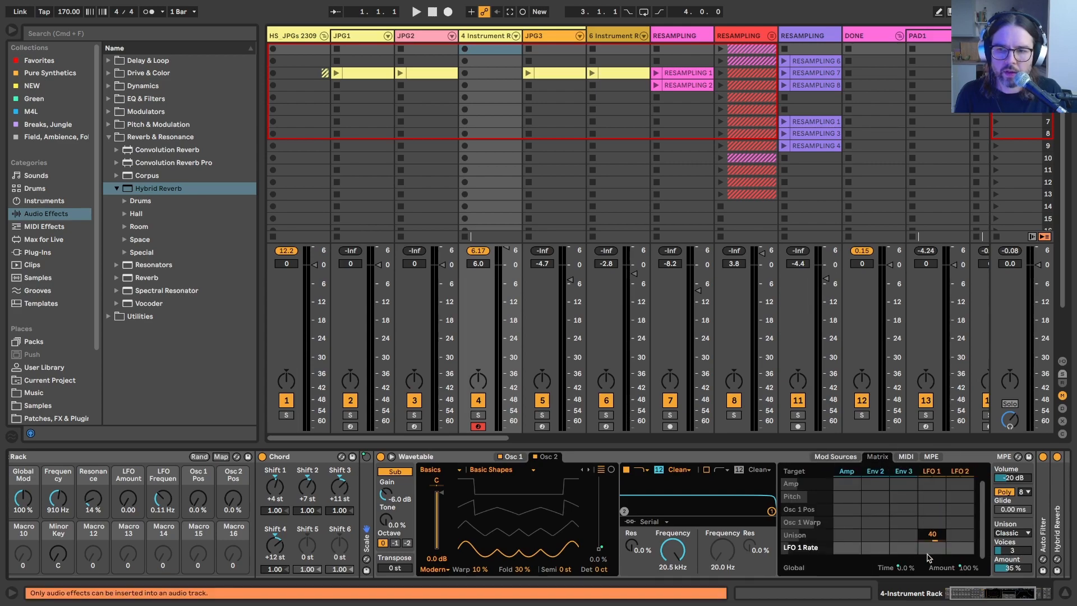
double_click(958, 553)
left_click(959, 471)
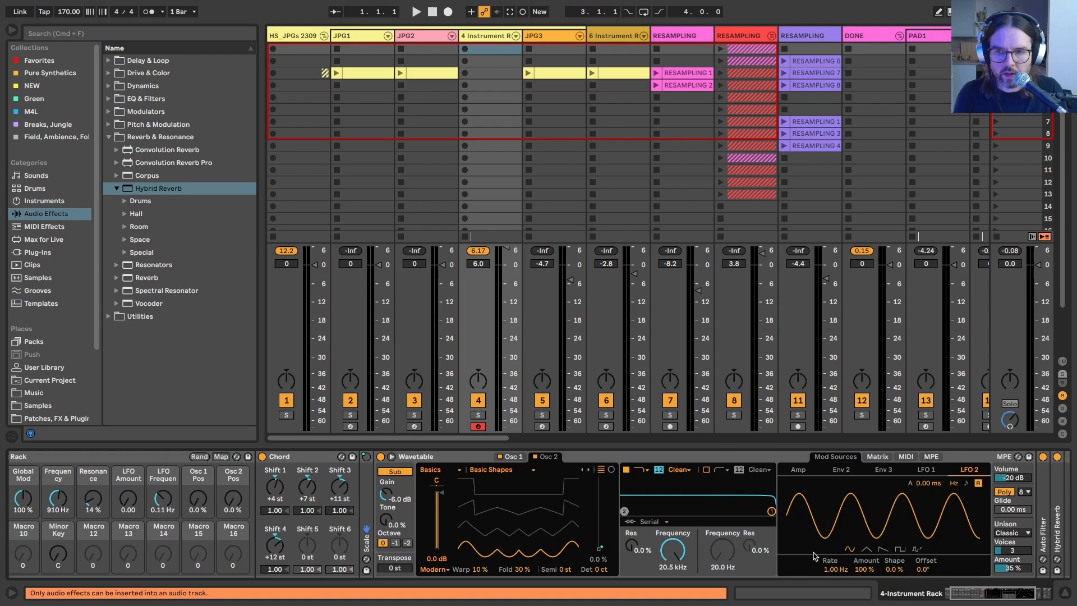
Step: Modulate LFO 2 Rate with LFO 2 by -25 in Wavetable's modulation matrix
left_click(878, 456)
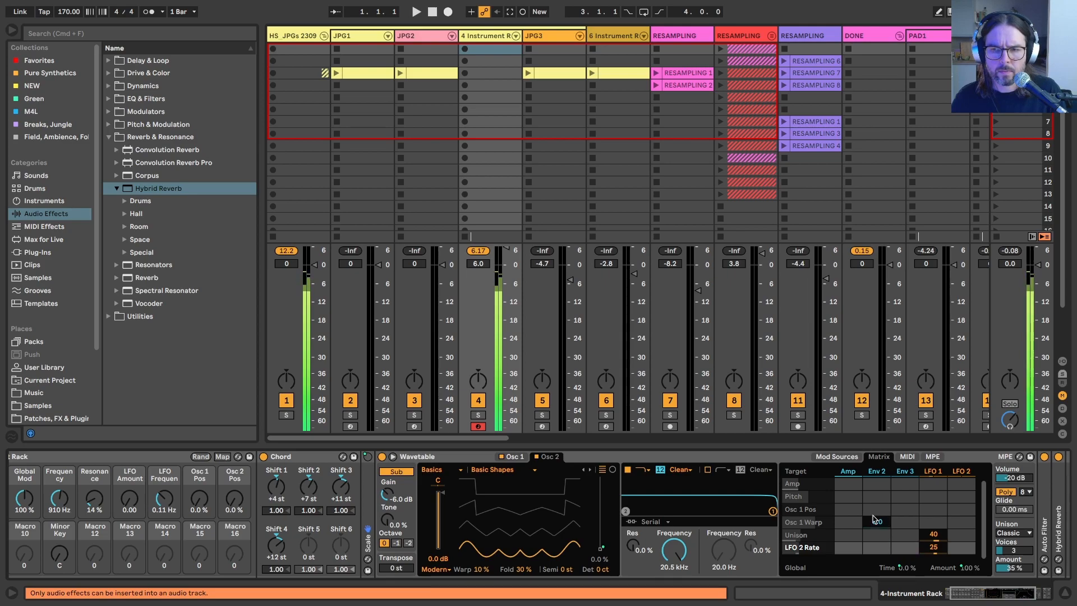
scroll(651, 515, "right", 5)
scroll(651, 515, "right", 3)
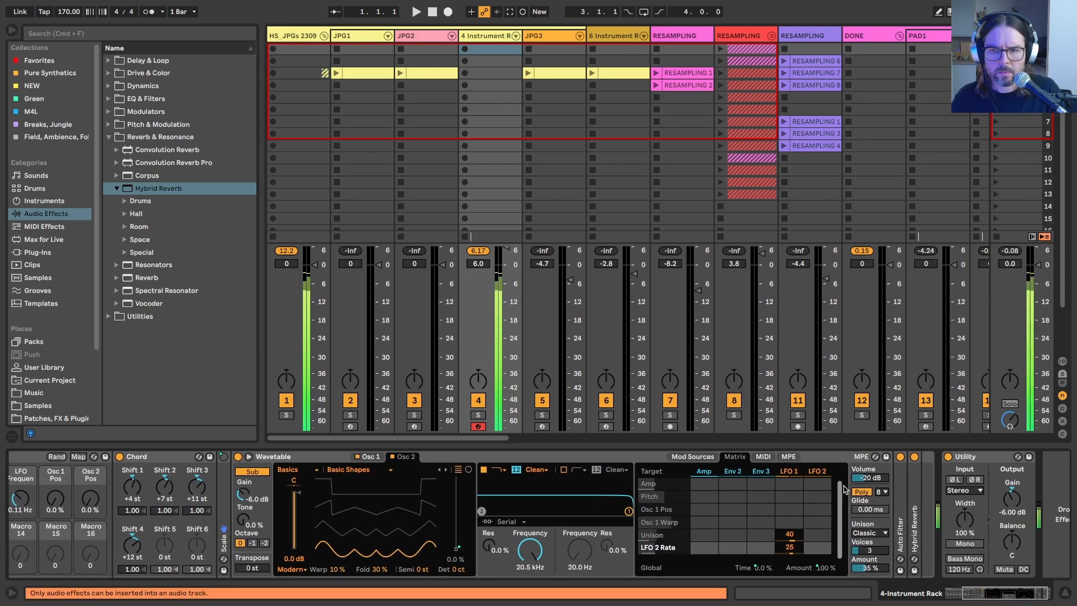
left_click(818, 474)
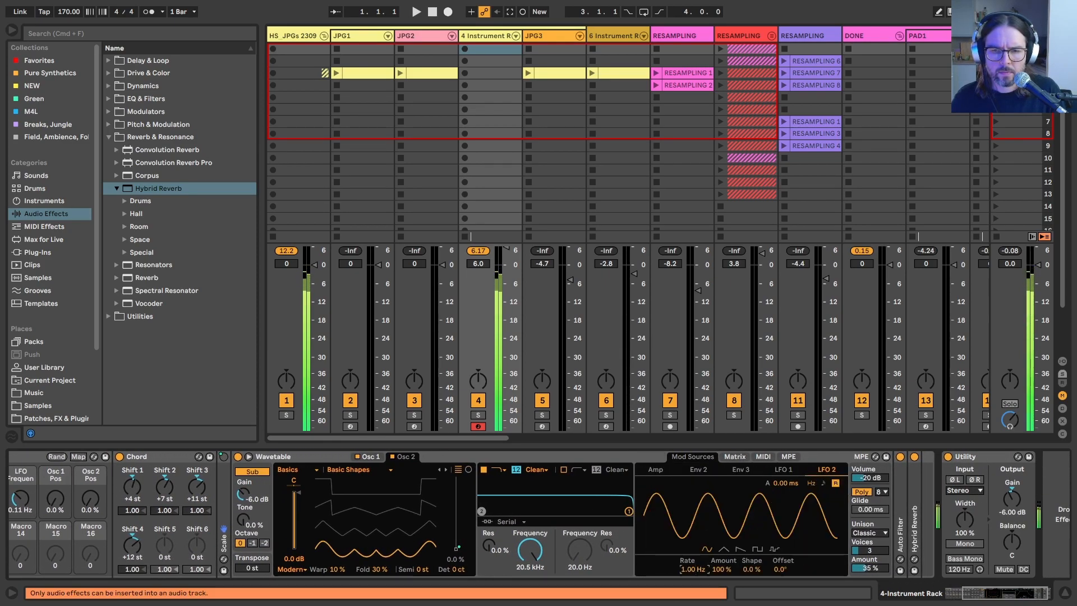
left_click(734, 456)
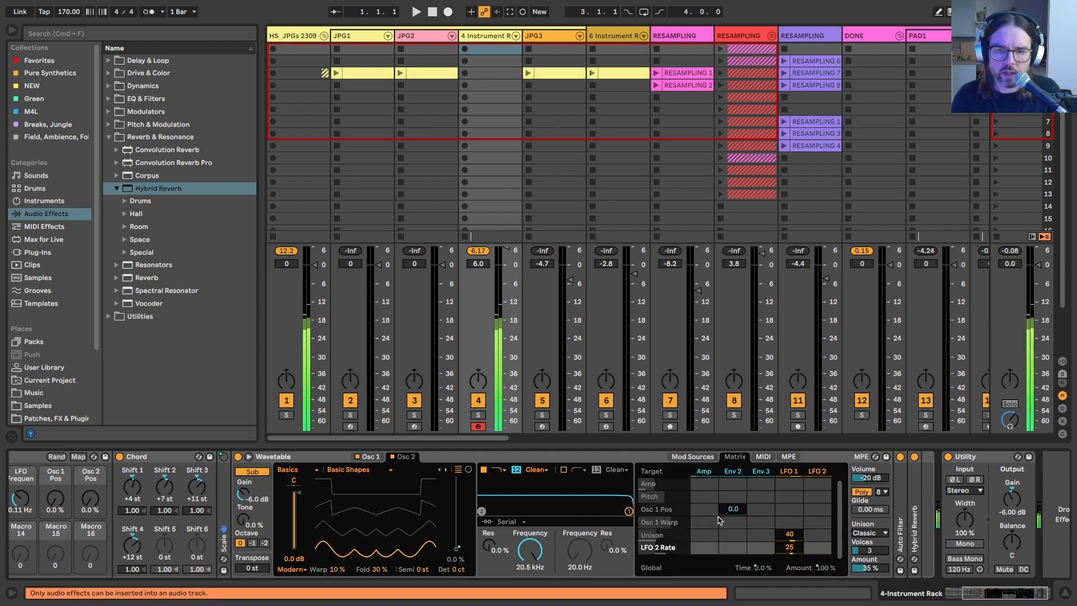
scroll(810, 549, "left", 1)
left_click_drag(823, 547, 824, 566)
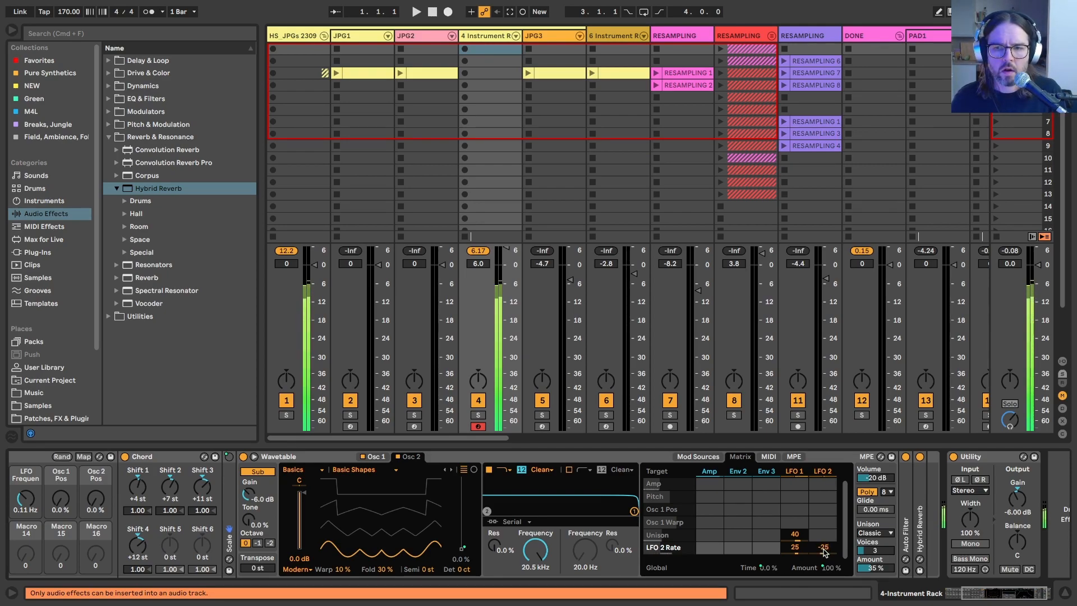
Step: Set the rate of Wavetable's LFO 2 to 0.40 Hz and select the LFO 2 Amount as a modulation target
left_click(823, 471)
left_click_drag(698, 571, 698, 593)
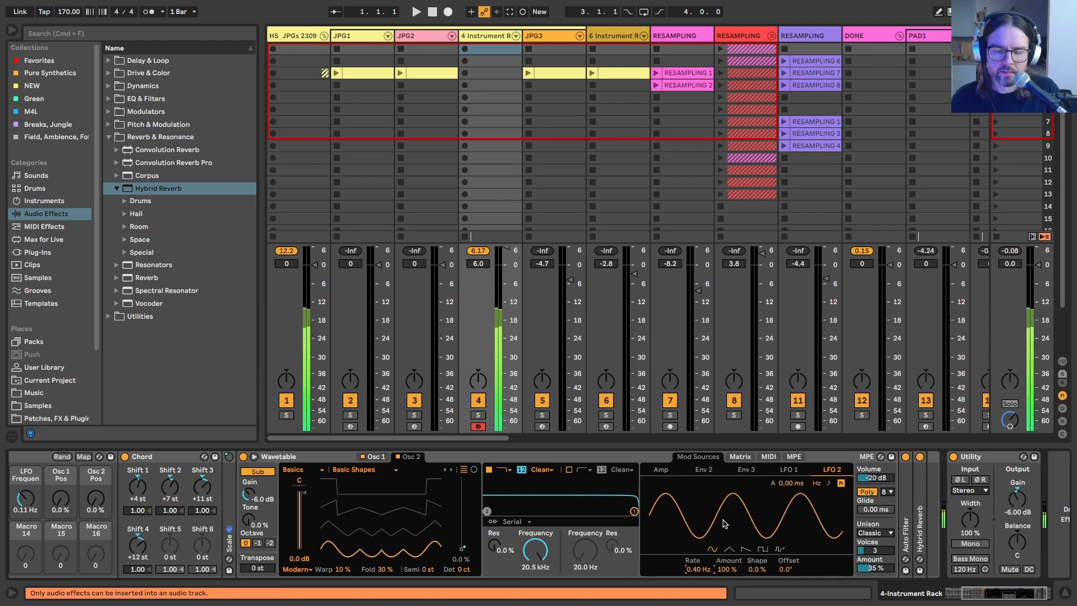
left_click(725, 569)
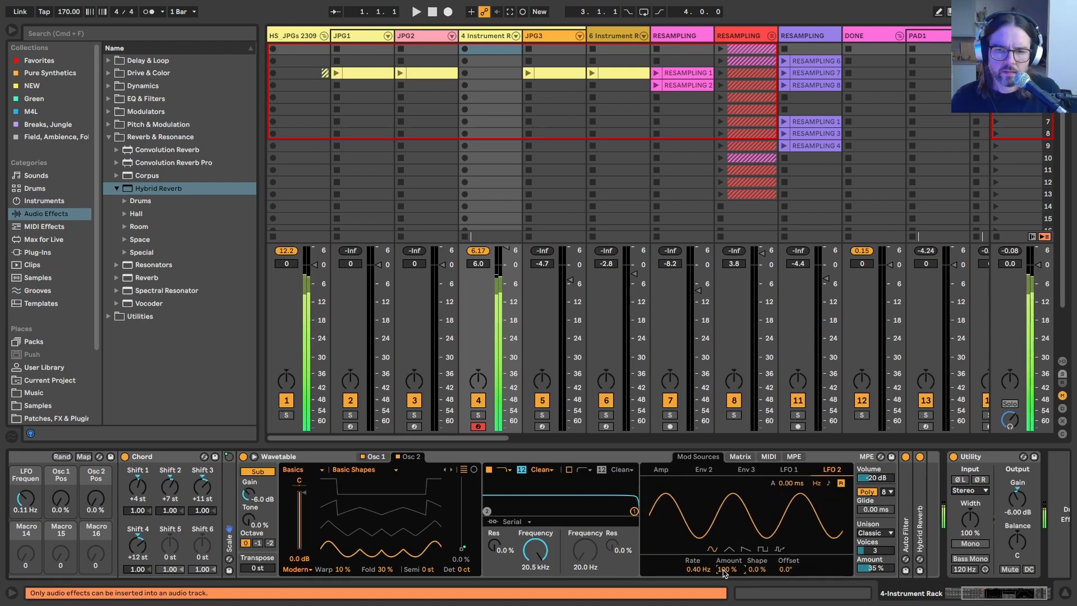
Step: Modulate LFO 2 Amount and Filter 1 Freq with Env 2 by 50 each, and set filter 1 to 277 Hz with 57% resonance
left_click(739, 461)
left_click(729, 554)
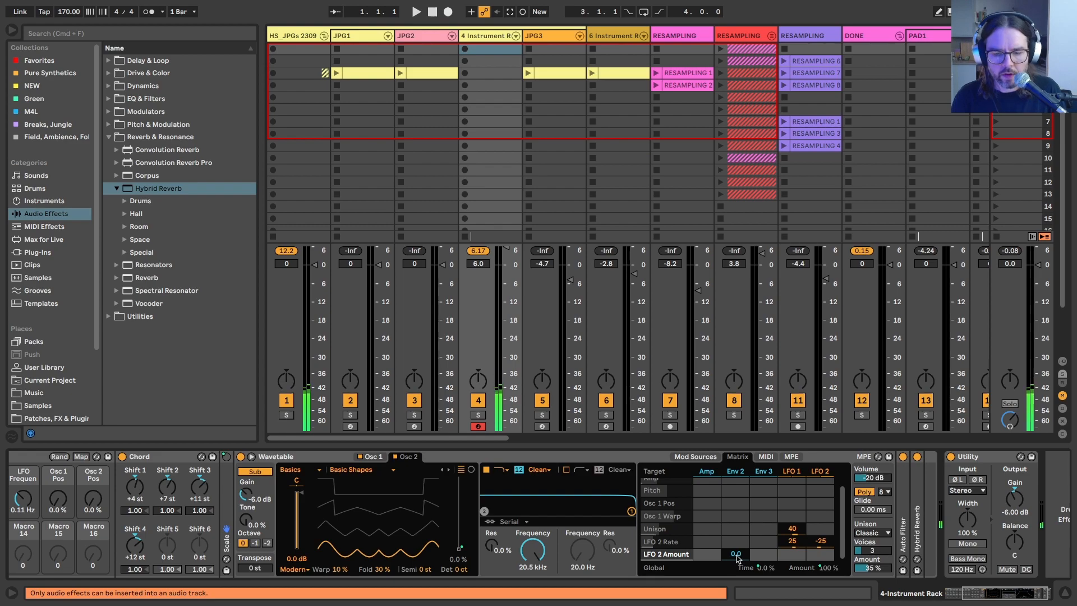
left_click(735, 471)
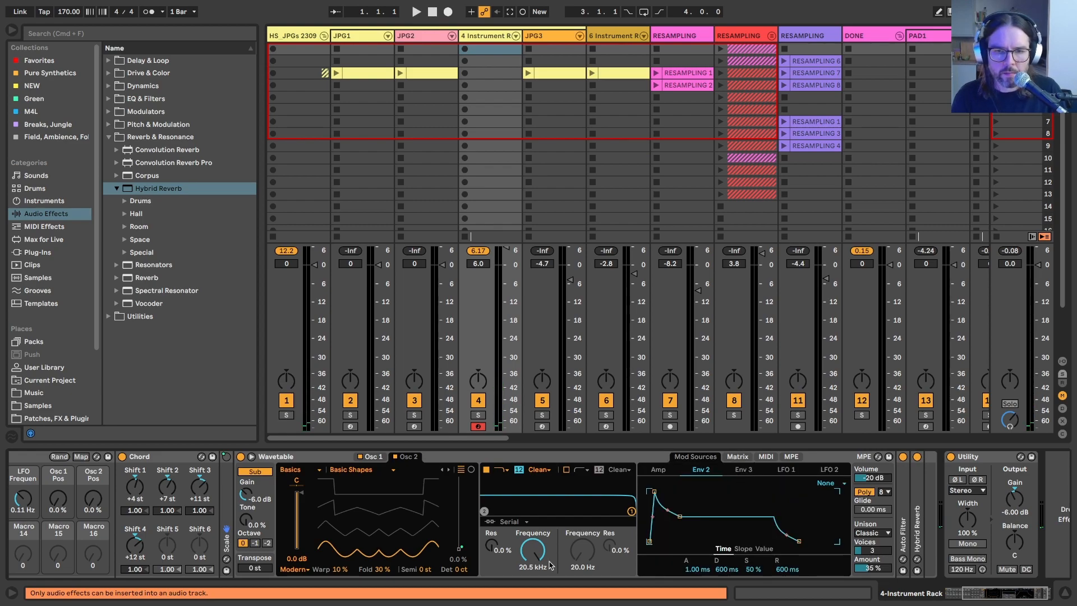
left_click(738, 457)
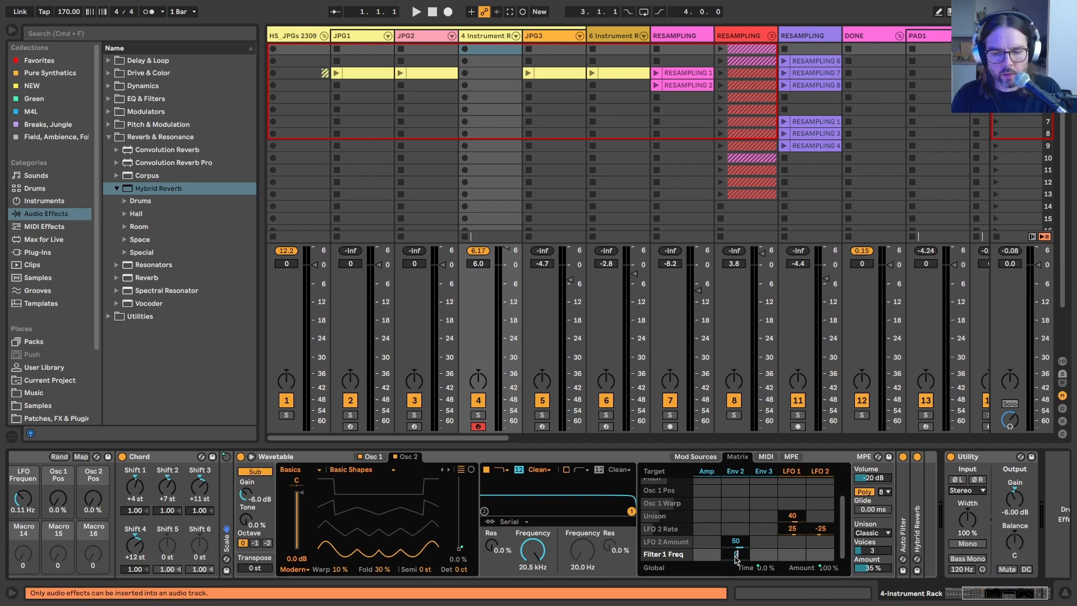
left_click_drag(532, 550, 540, 496)
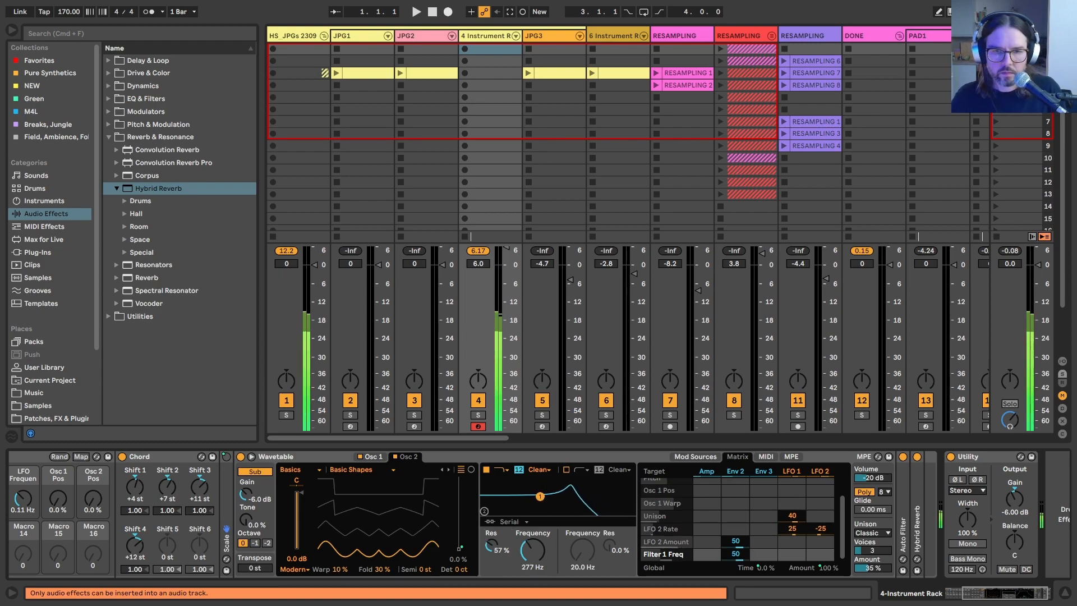
Step: Shape Env 2 in Wavetable with attack 4.40 s, decay 10.9 s, sustain 77% and release 5.30 s
left_click(734, 471)
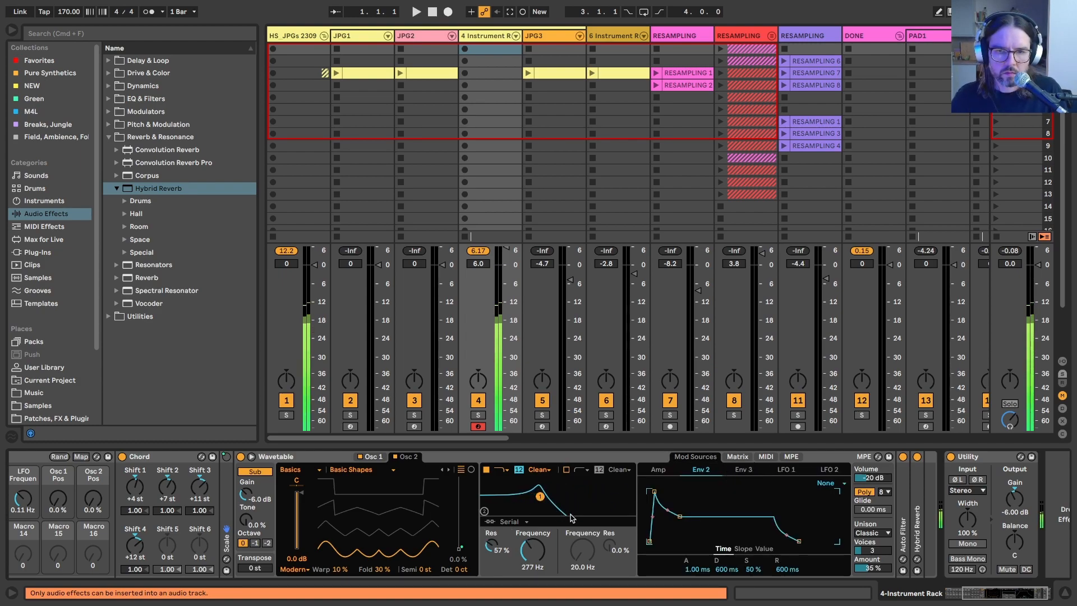
left_click_drag(653, 492, 693, 496)
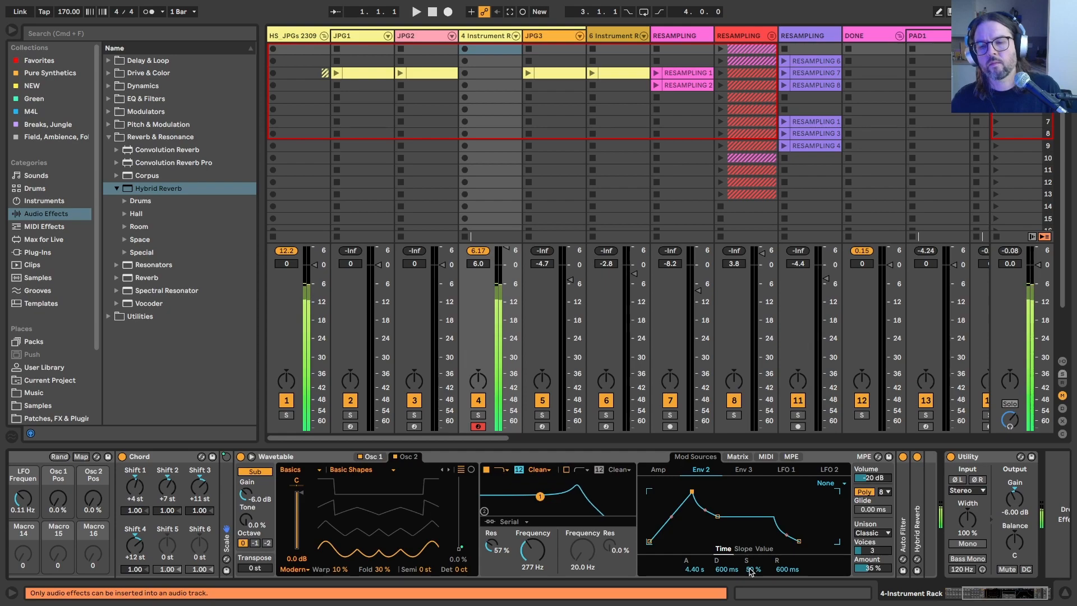
left_click_drag(730, 571, 730, 555)
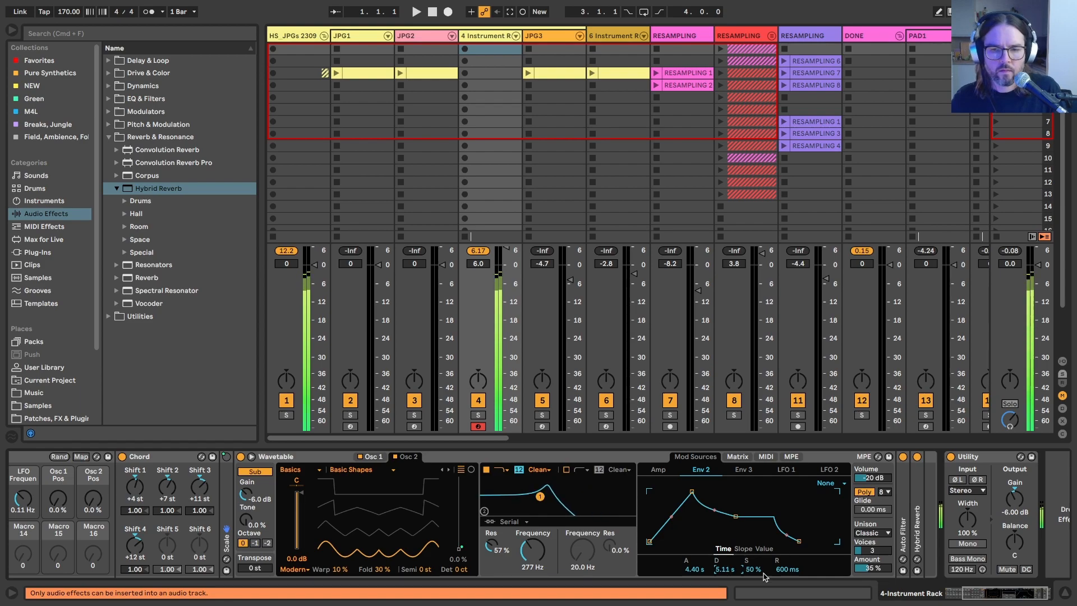
left_click_drag(788, 569, 787, 552)
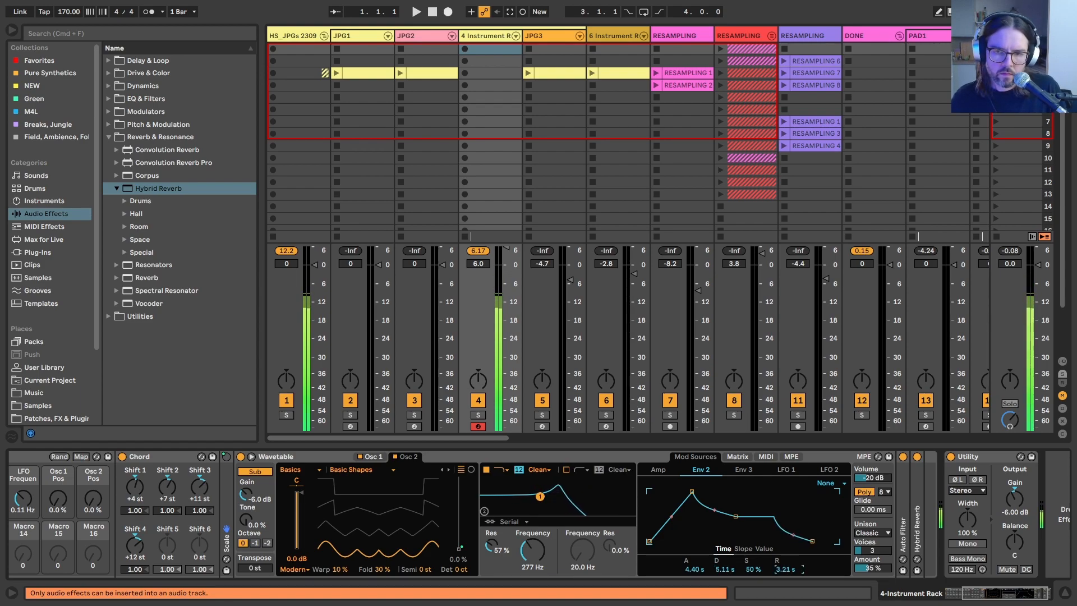
mouse_move(735, 515)
left_mouse_down()
mouse_move(733, 503)
mouse_move(745, 503)
left_mouse_up()
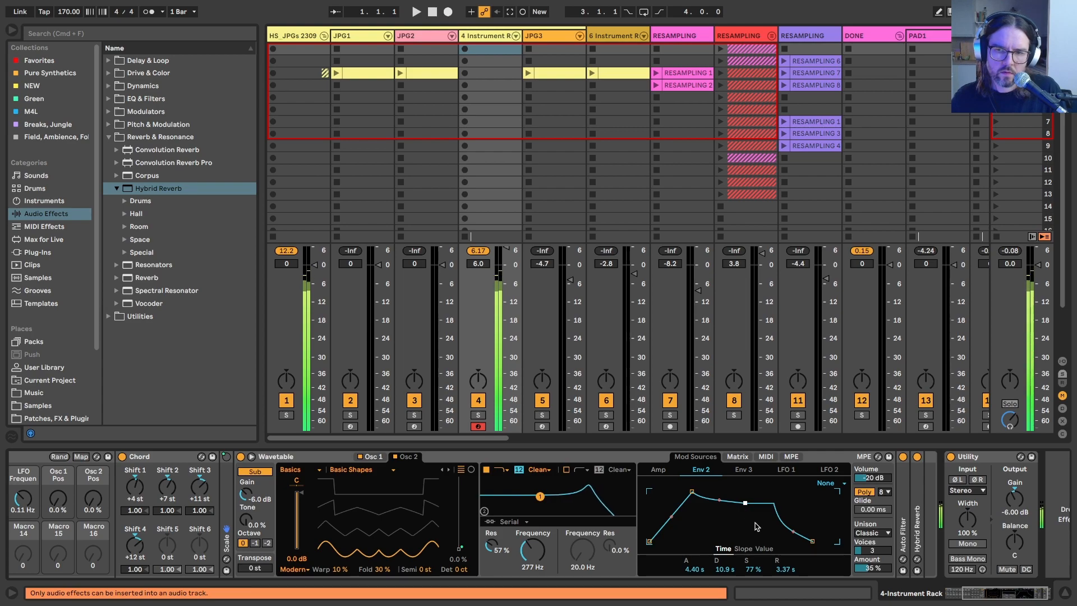
left_click_drag(812, 541, 818, 542)
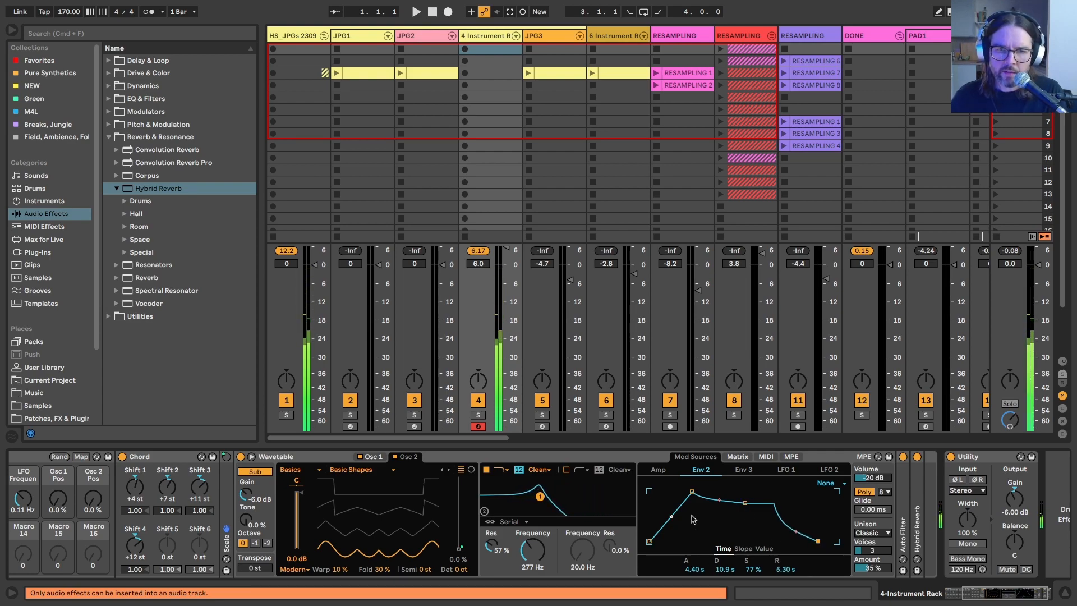
Step: Set Env 2's loop mode to Loop and adjust its decay to 8.83 s and sustain to 43%
left_click(826, 492)
left_click(827, 513)
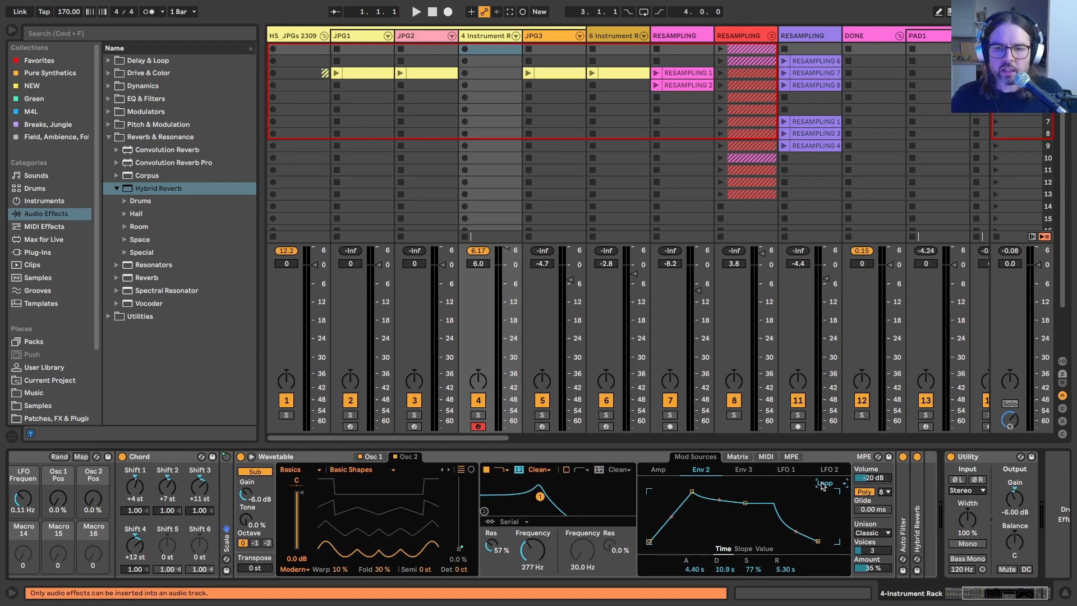
left_click(725, 562)
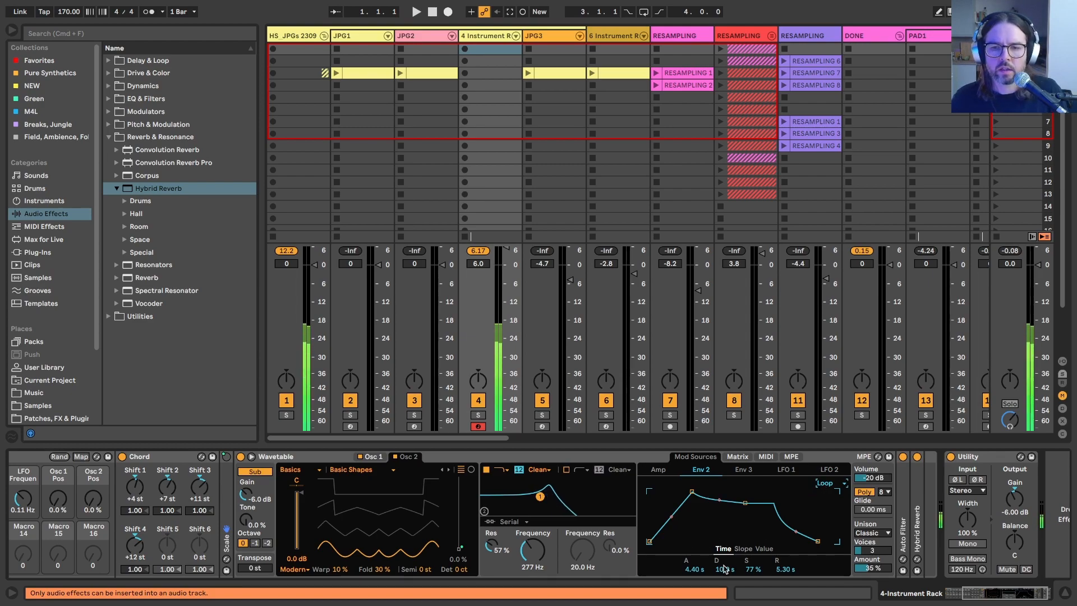
left_click_drag(724, 568, 725, 571)
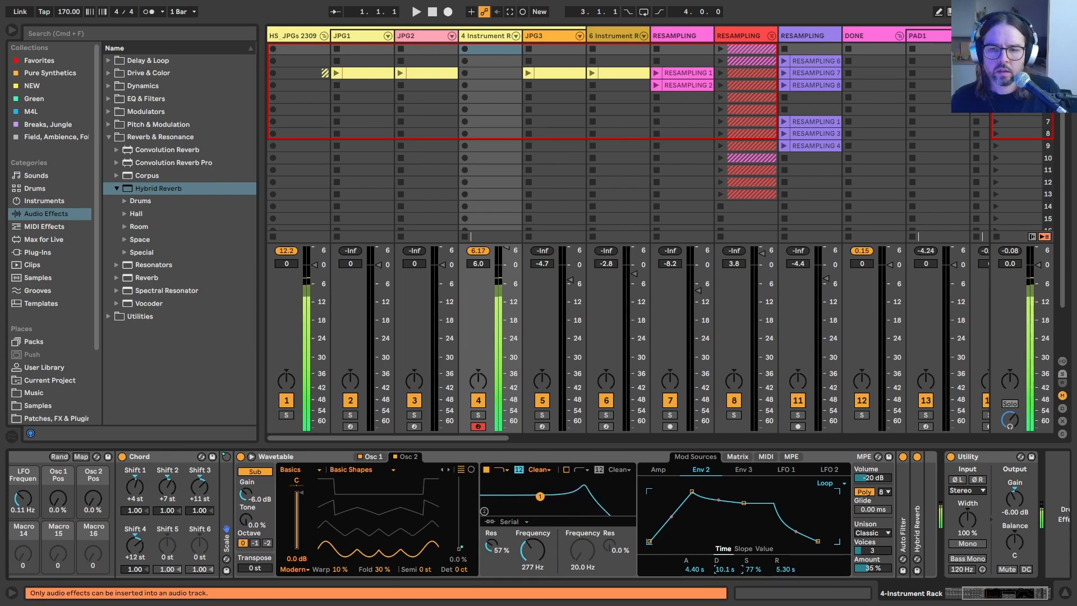
left_click(694, 569)
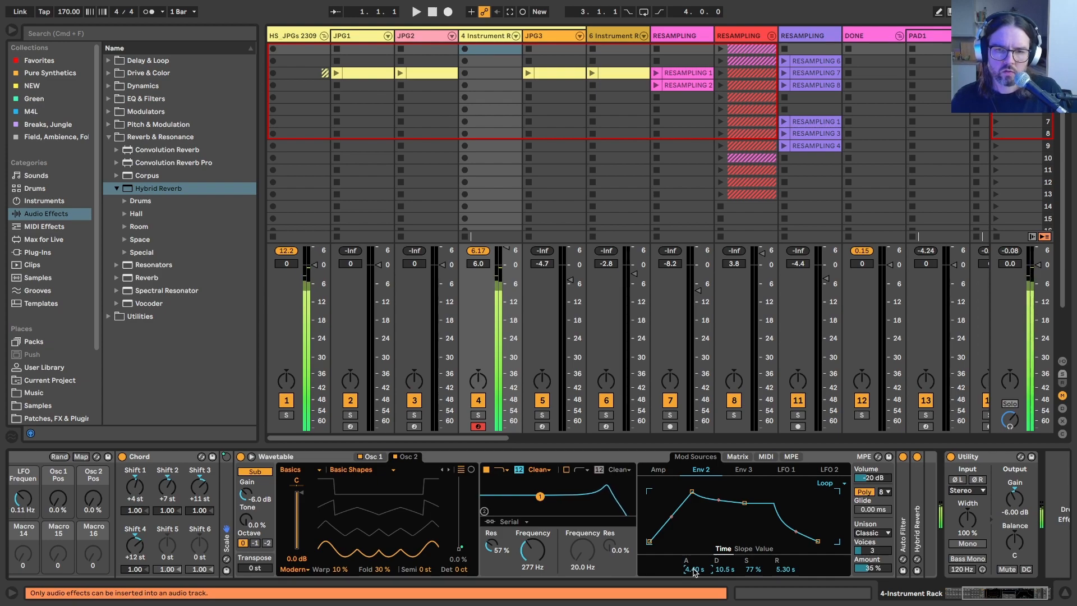
left_click_drag(746, 503, 743, 520)
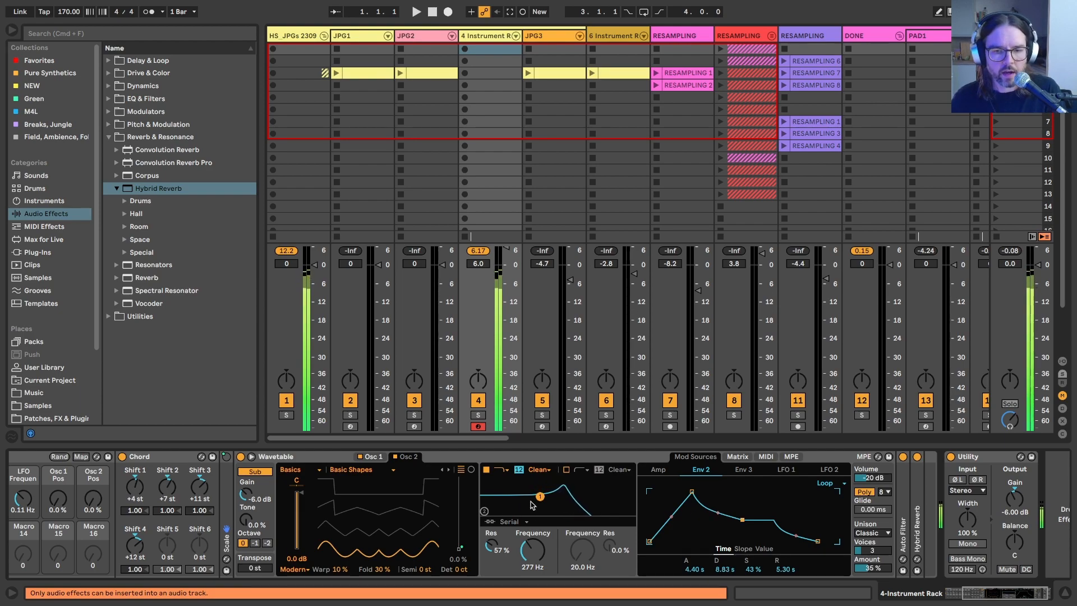
Step: Enable Wavetable's second filter with a different filter type and set the filter routing to Split
left_click(566, 470)
left_click(583, 470)
left_click(581, 490)
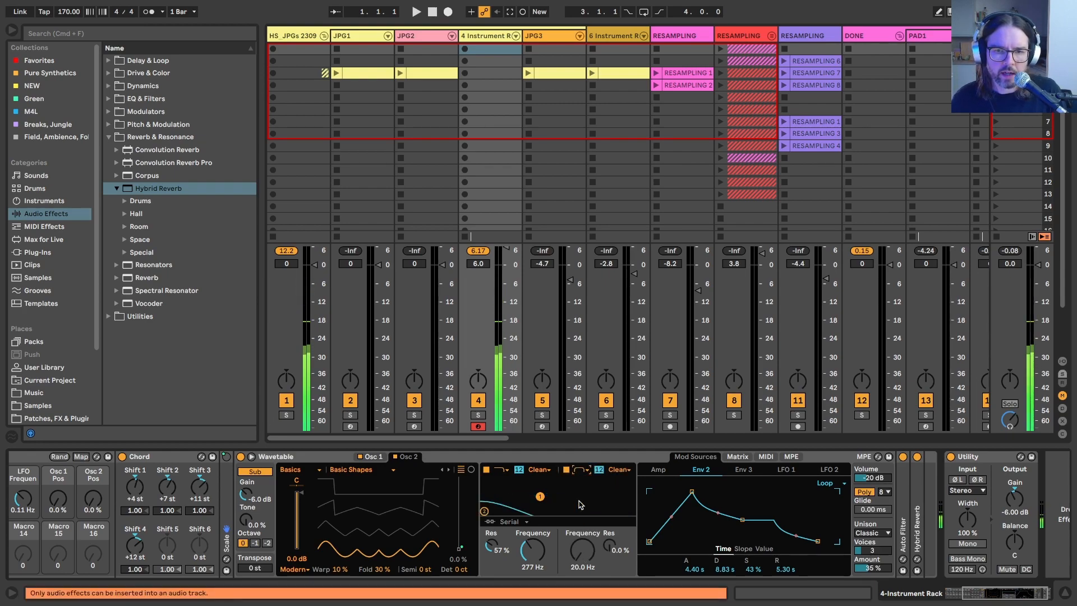
left_click(509, 521)
left_click(507, 553)
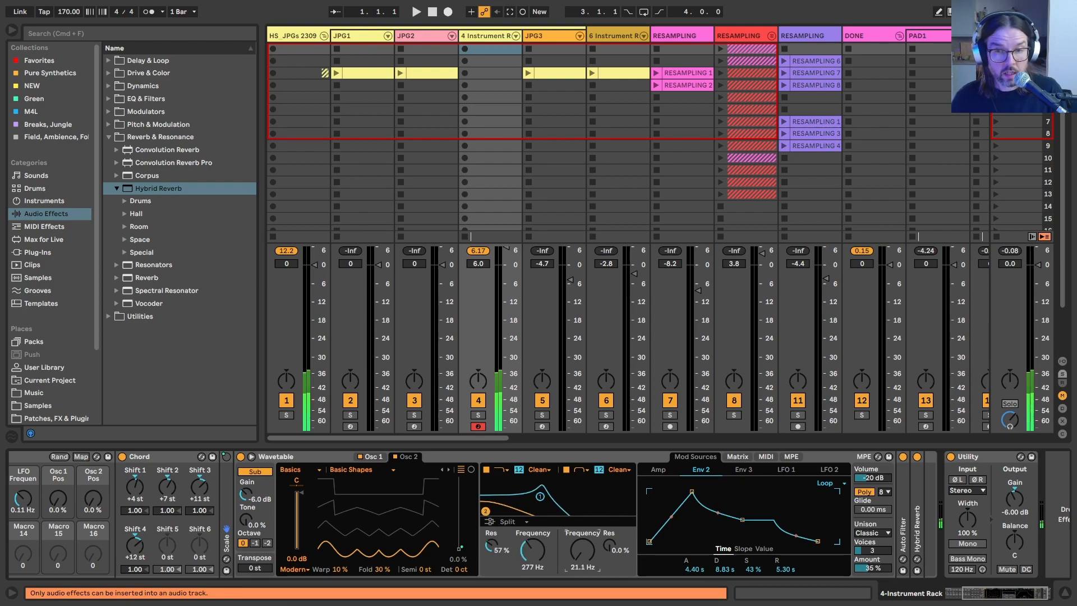
Step: Set filter 2 to 12.5 kHz with 71% resonance and switch the filter routing to Parallel
left_click_drag(582, 551, 582, 499)
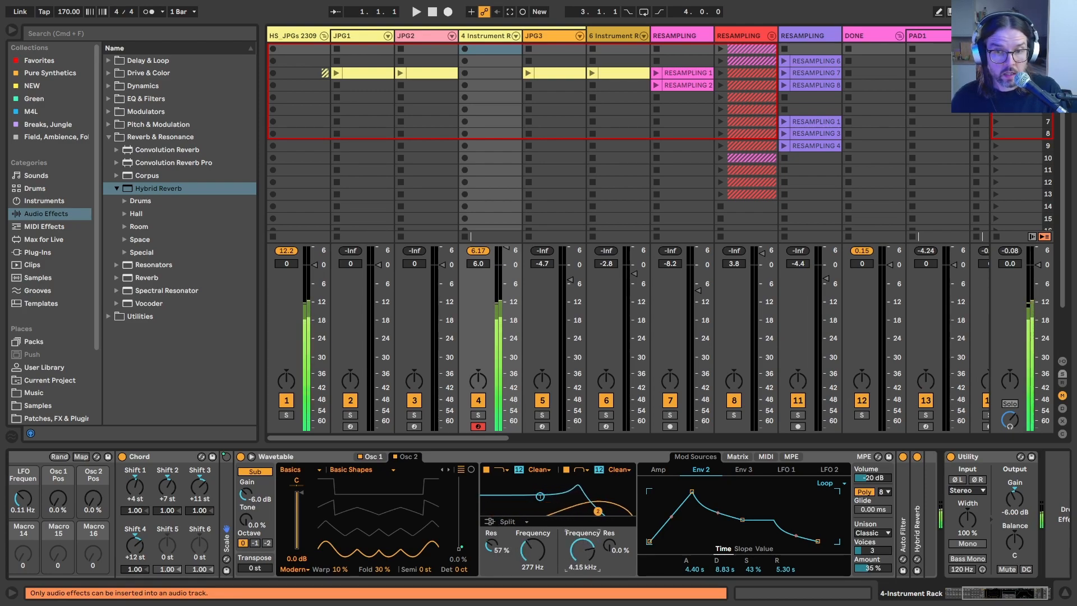
left_click_drag(609, 545, 583, 538)
left_click(502, 522)
left_click(502, 540)
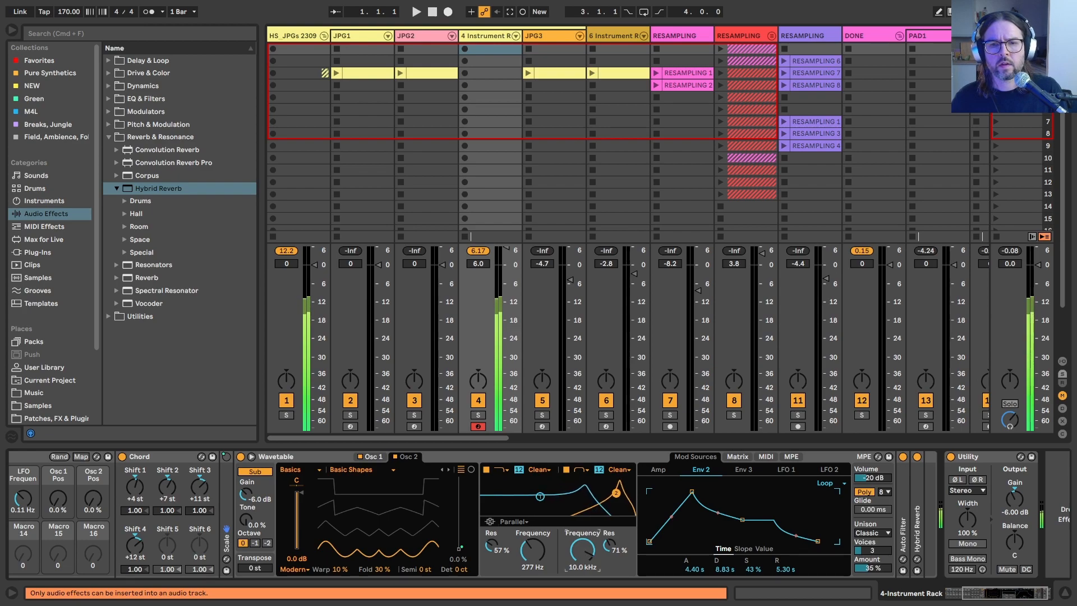
Step: Raise the rack's Frequency macro to 12.5 kHz and set Wavetable's filter routing back to Split
scroll(503, 513, "left", 5)
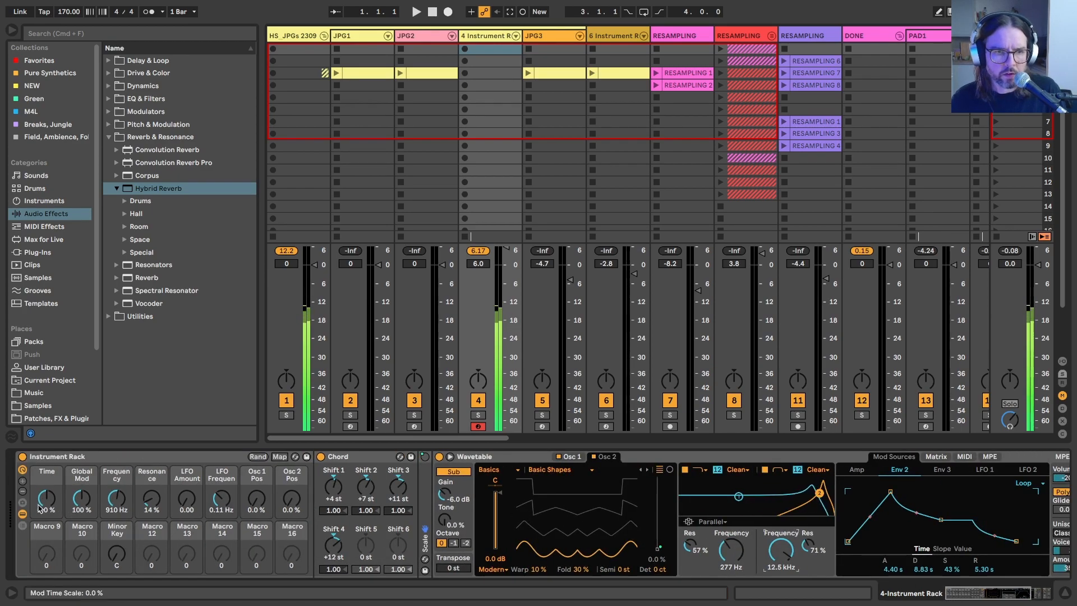
left_click_drag(117, 499, 116, 468)
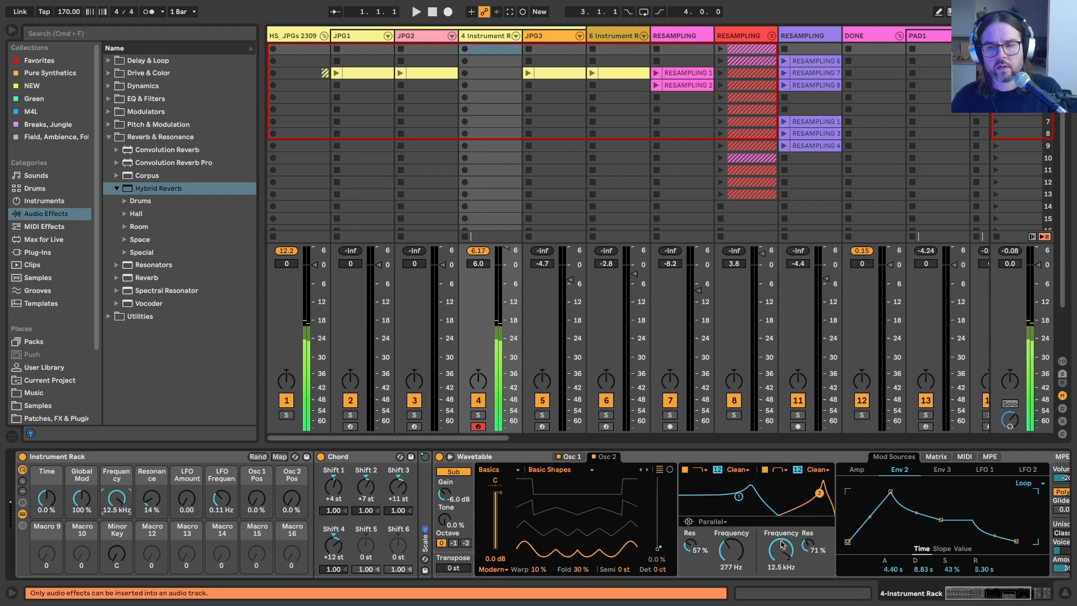
left_click(704, 522)
left_click(706, 551)
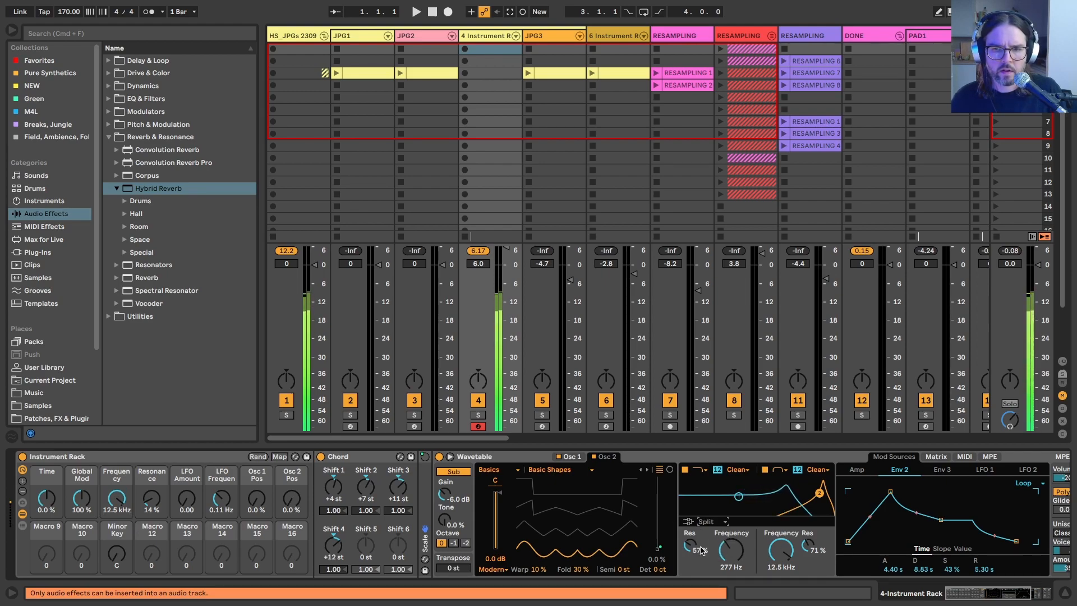
Step: Modulate Filter 2 Freq with Env 3 by 50 in the modulation matrix and open the Env 3 settings
scroll(712, 552, "right", 3)
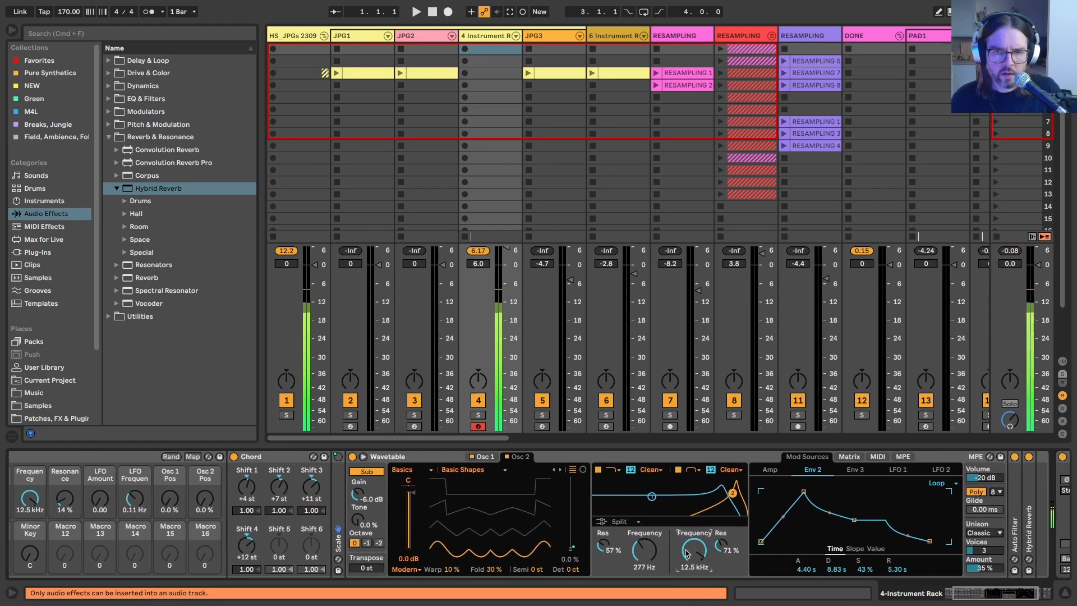
left_click(845, 457)
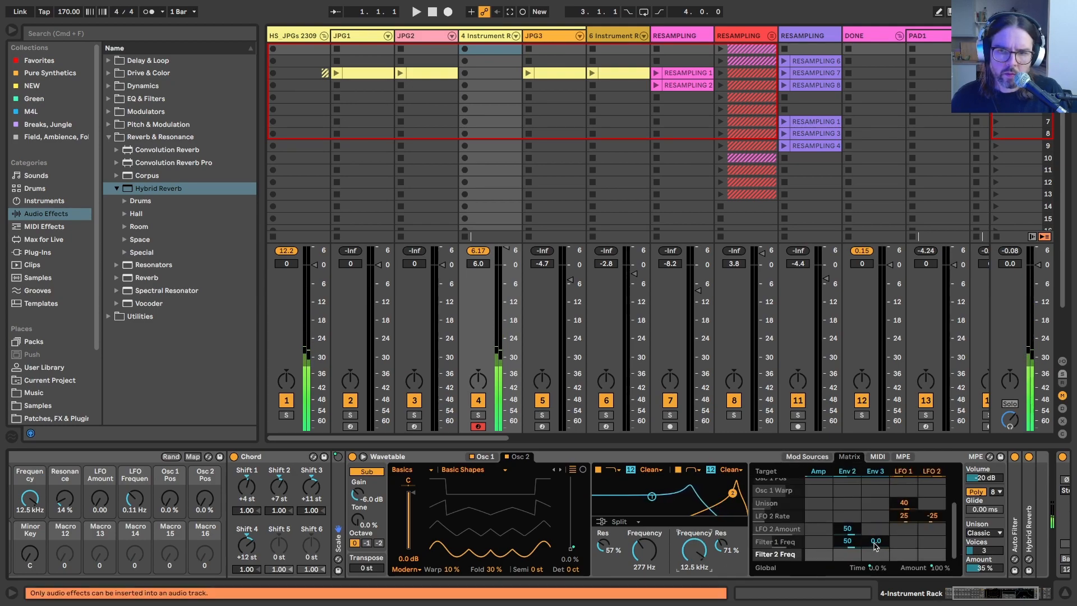
left_click_drag(875, 554, 875, 527)
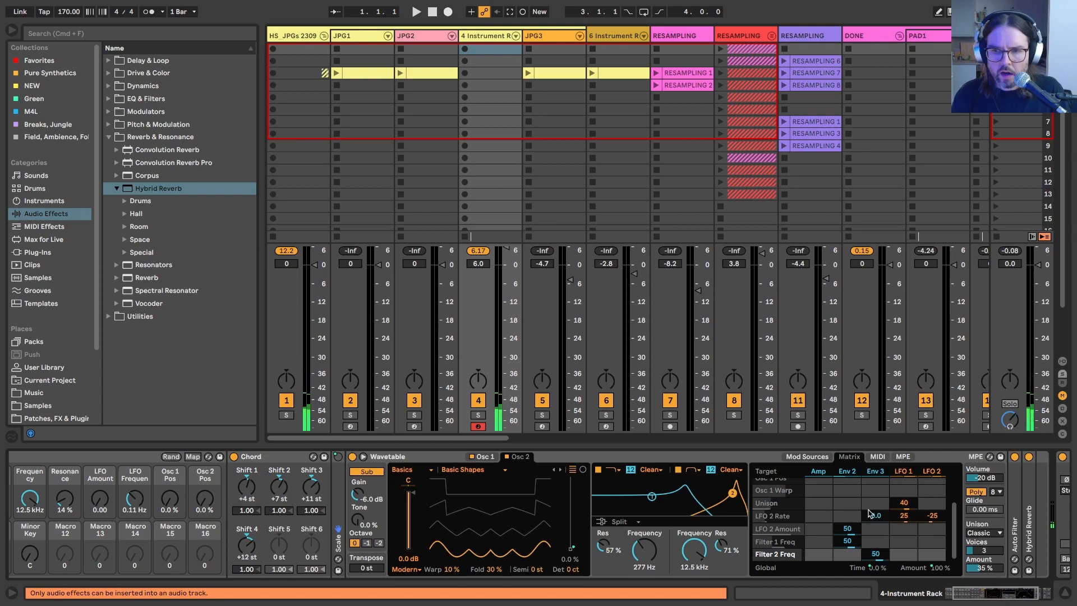
left_click(874, 472)
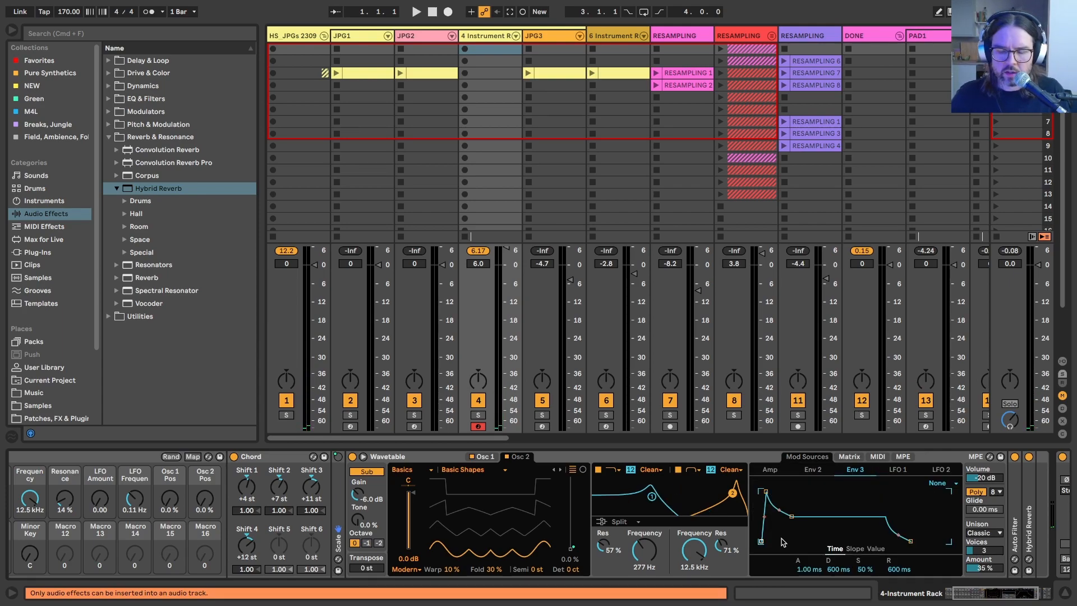
Step: Change the Env 3 modulation of Filter 2 Freq to a negative amount and return to the Env 3 settings
scroll(783, 542, "right", 5)
left_click(707, 456)
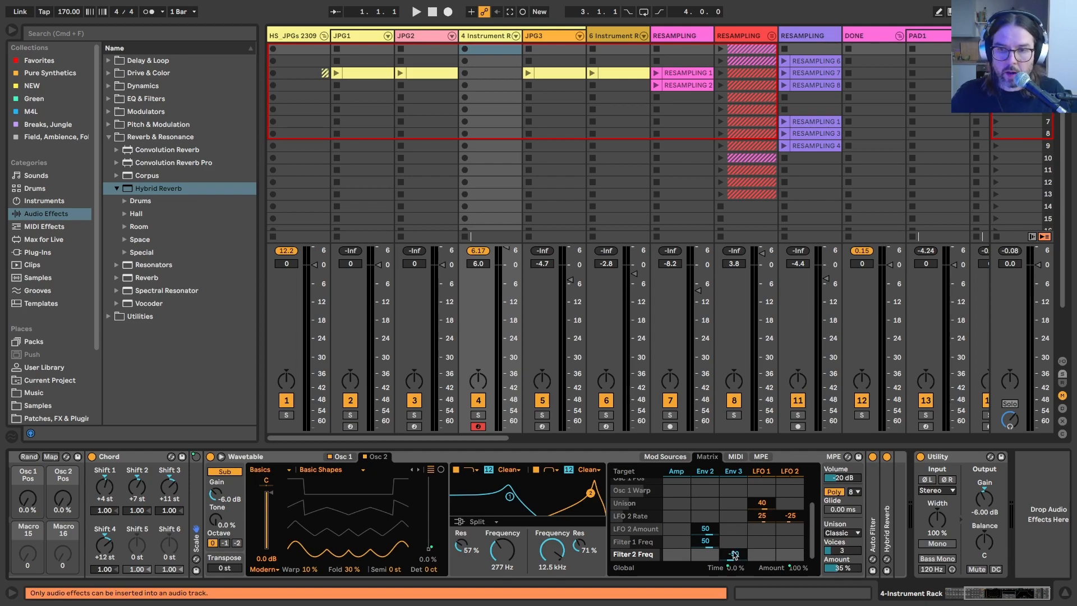
left_click(732, 472)
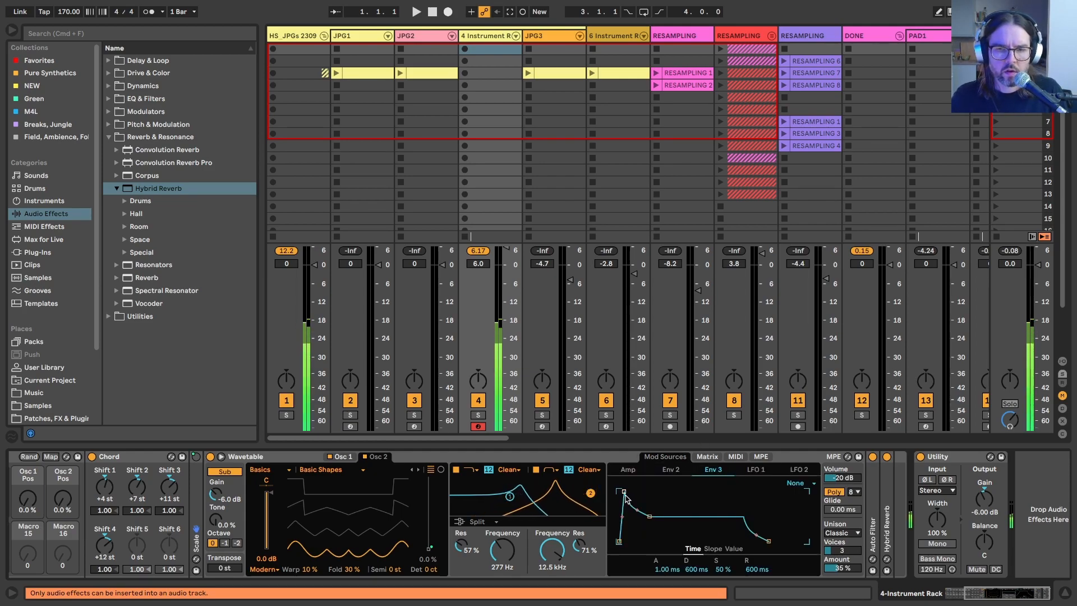
Step: Shape Env 3 with an attack of about 8.83 s, a decay of 1.15 s and 58% sustain
left_click_drag(623, 492, 654, 536)
left_click_drag(619, 491, 671, 494)
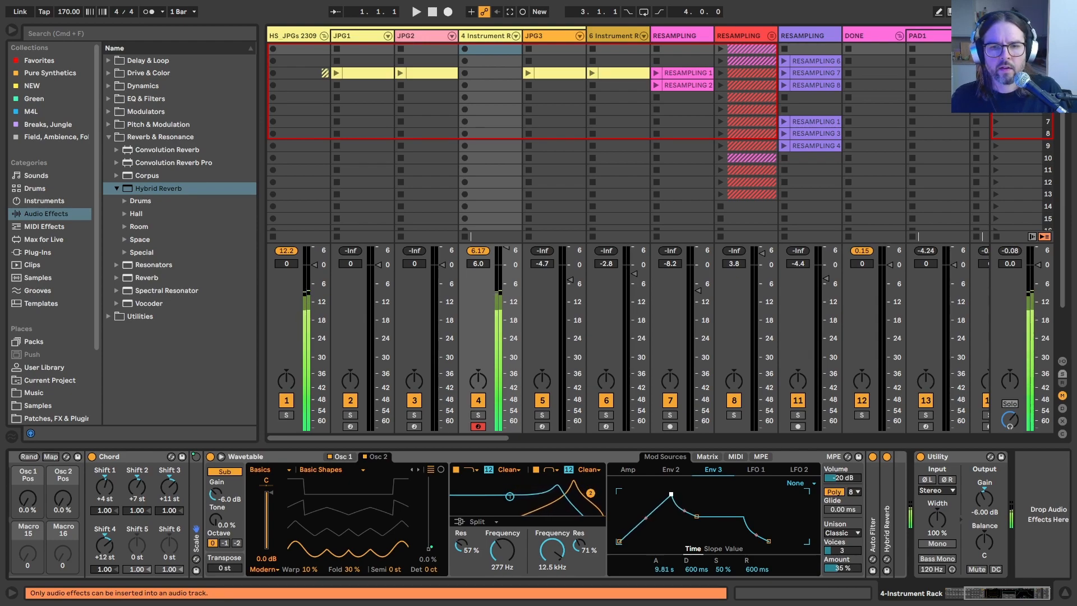
left_click_drag(695, 516, 699, 512)
Step: Switch Env 3 to Loop mode and set its release to about 6.07 s
left_click(793, 483)
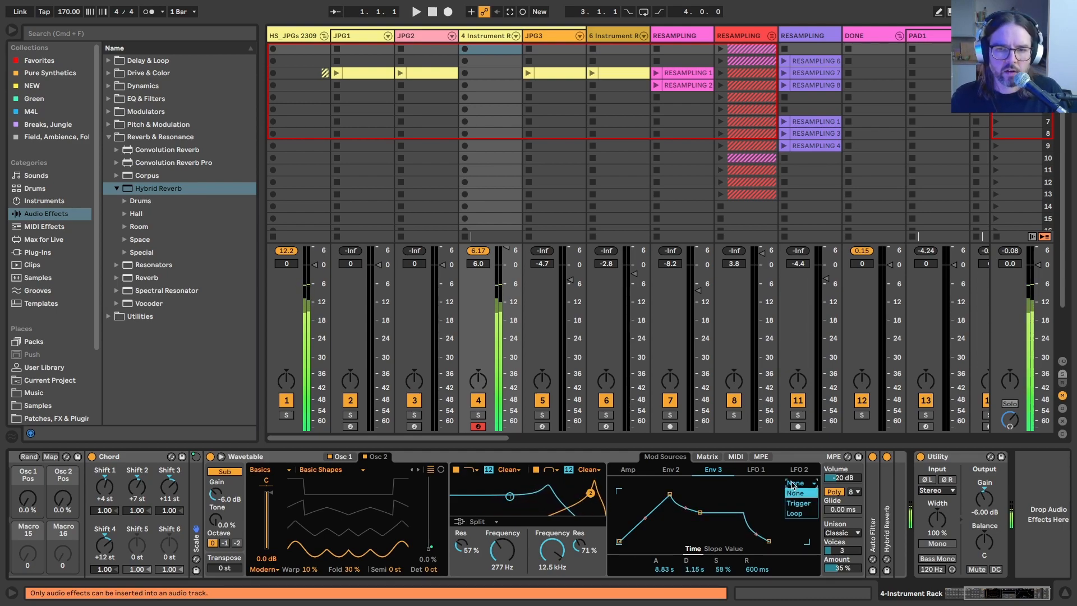
left_click(791, 516)
left_click_drag(754, 572, 754, 541)
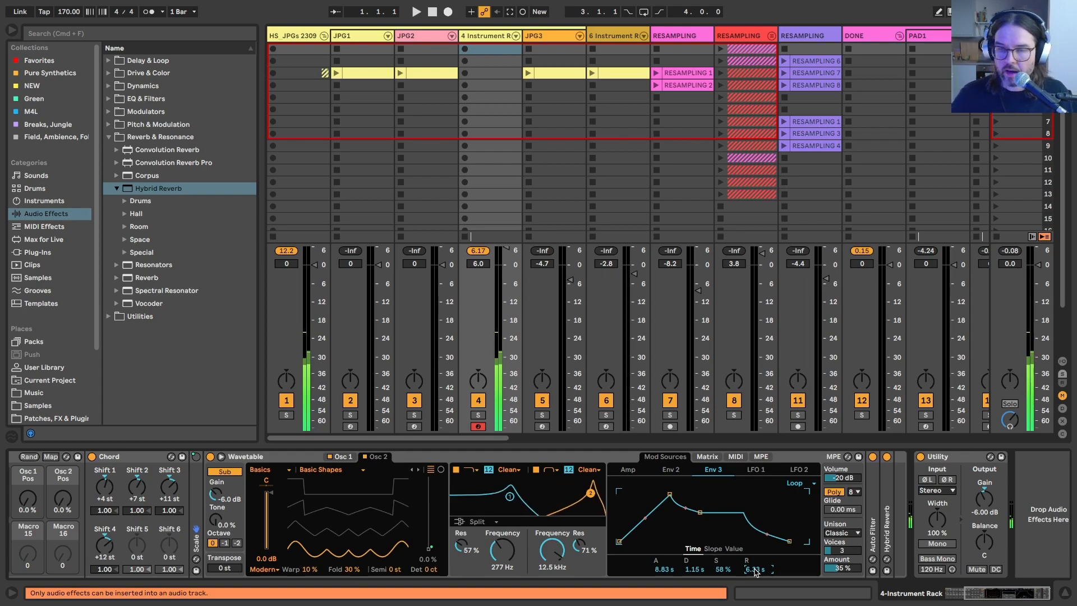
left_click_drag(754, 569, 754, 572)
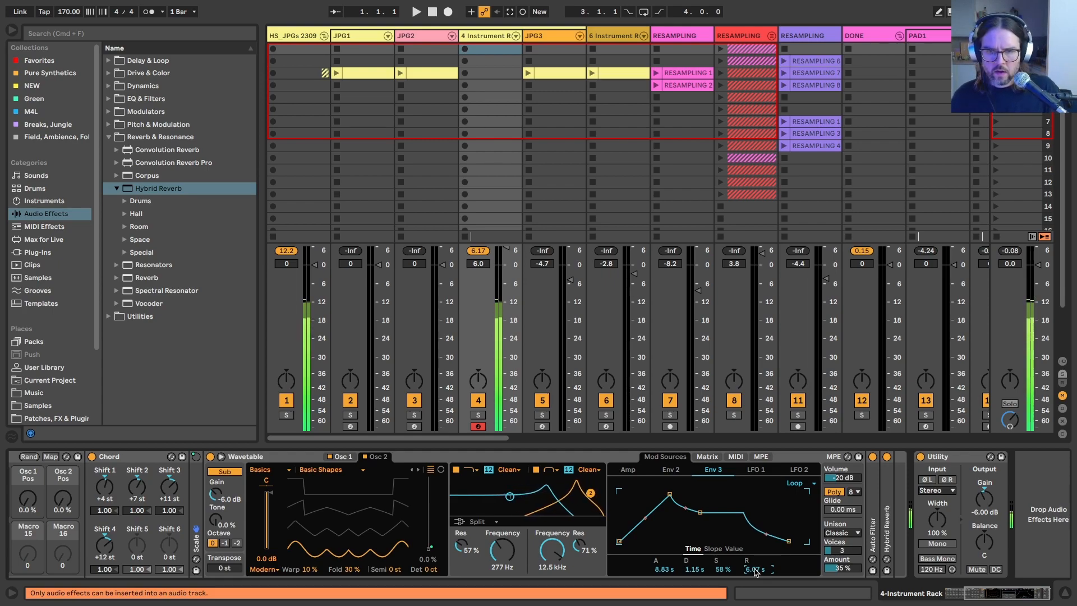
left_click_drag(578, 545, 579, 546)
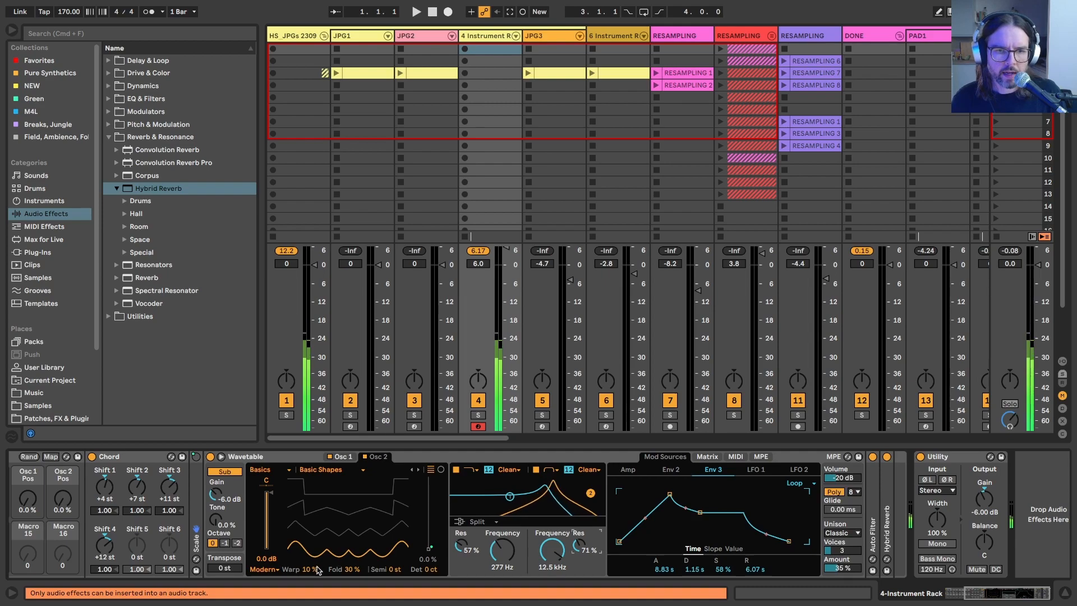
Step: Bring Osc 1 Warp and Osc 1 Fold into Wavetable's modulation matrix and modulate Osc 1 Fold with LFO 1
left_click(708, 457)
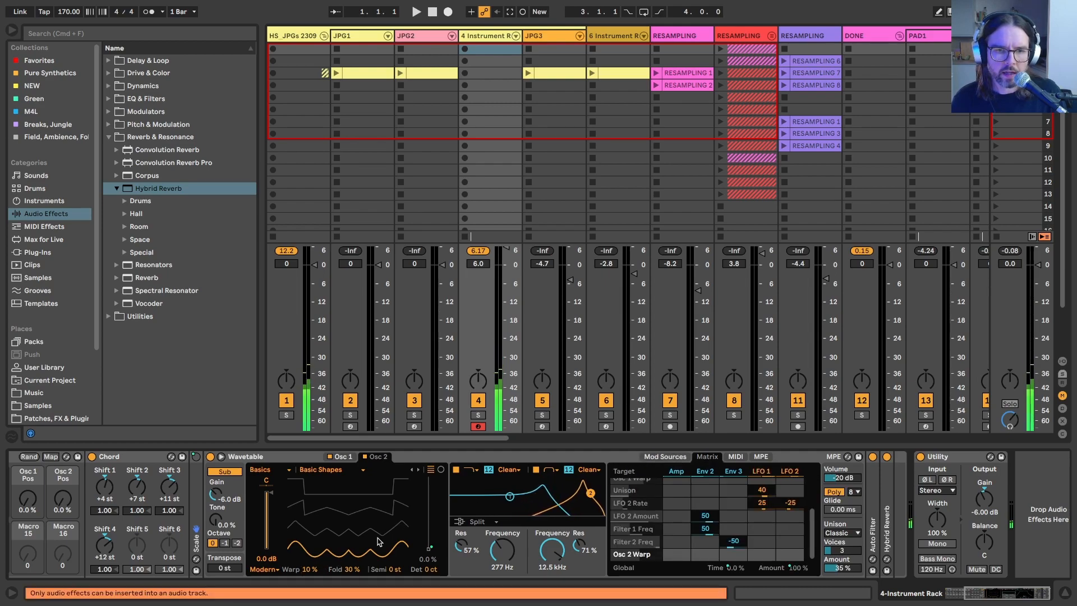
left_click(344, 457)
left_click(308, 569)
left_click(720, 531)
left_click(354, 570)
left_click(769, 554)
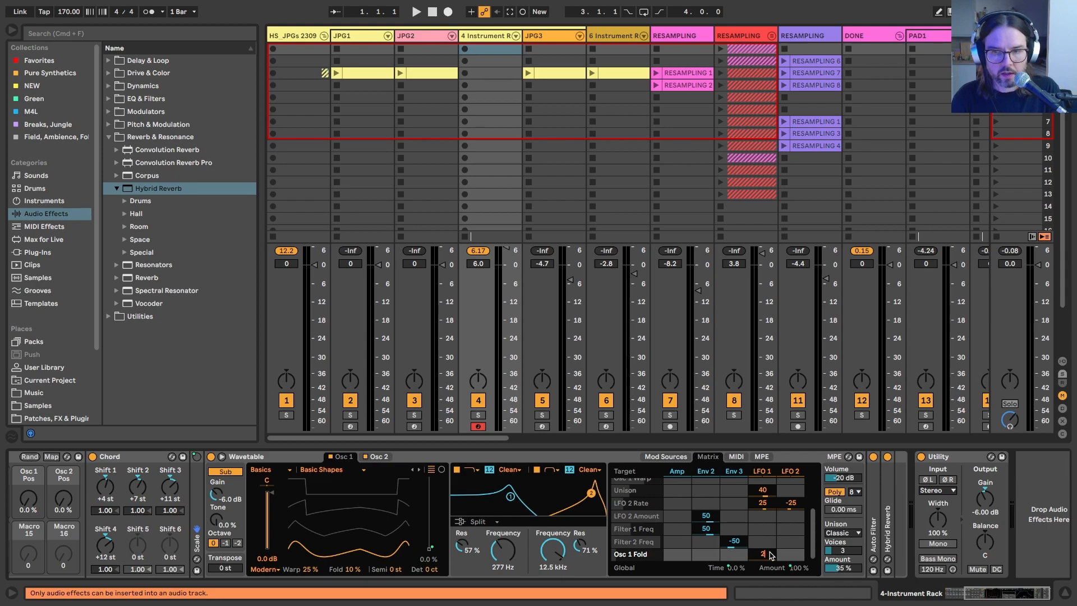
Step: Modulate Osc 1 Pos with LFO 1 by 25 and Osc 1 Warp with LFO 2 by 30
scroll(773, 541, "up", 3)
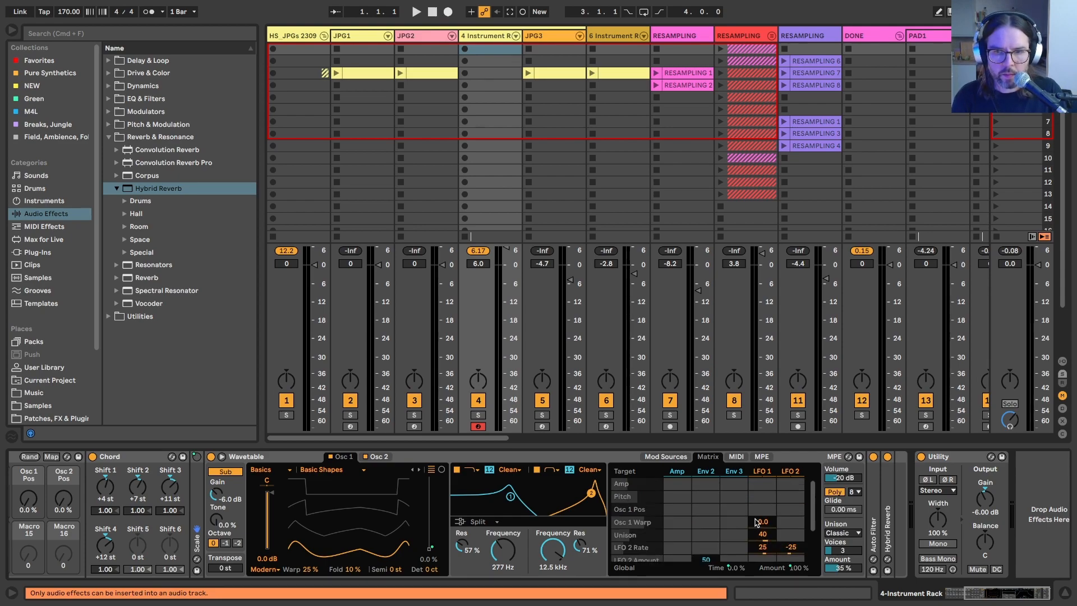
left_click(791, 509)
left_click(791, 523)
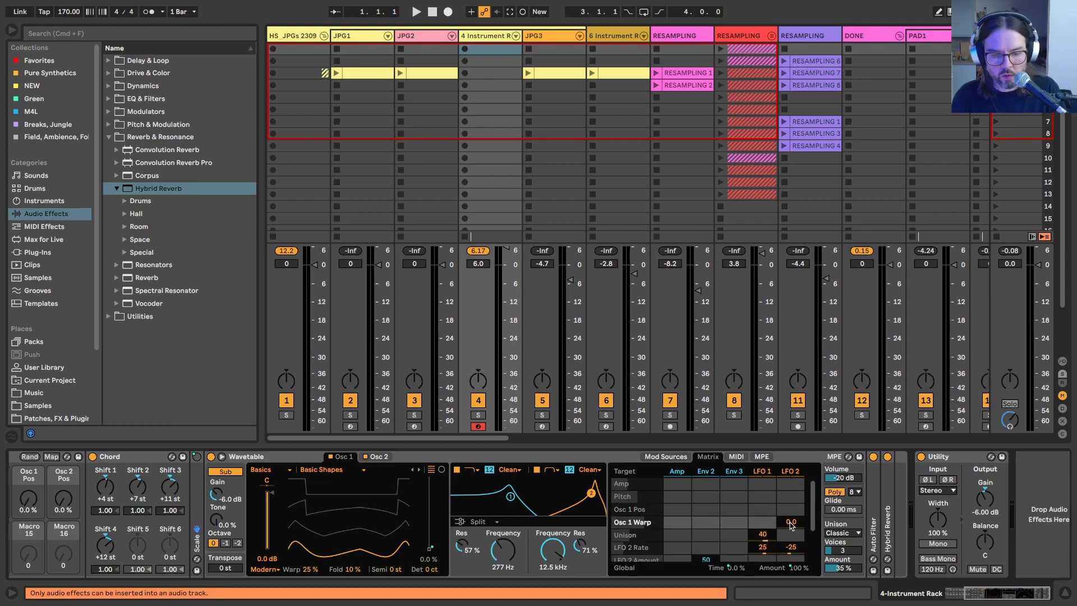
left_click(766, 511)
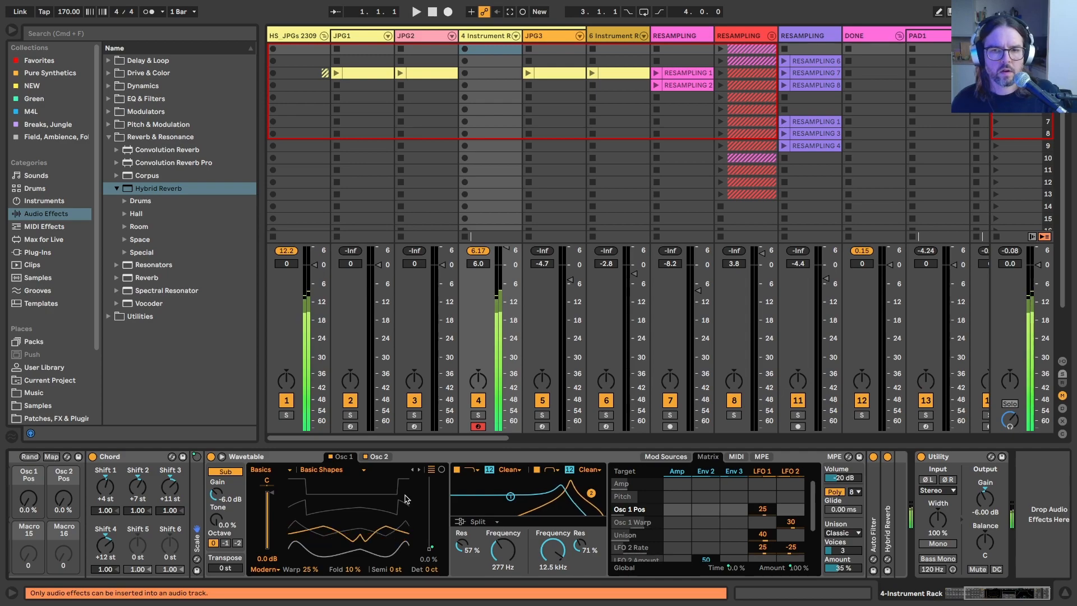
Step: Set the LFO 2 modulation of Osc 1 Warp to 5 and the LFO 1 modulation of Osc 1 Fold to -5
left_click(790, 521)
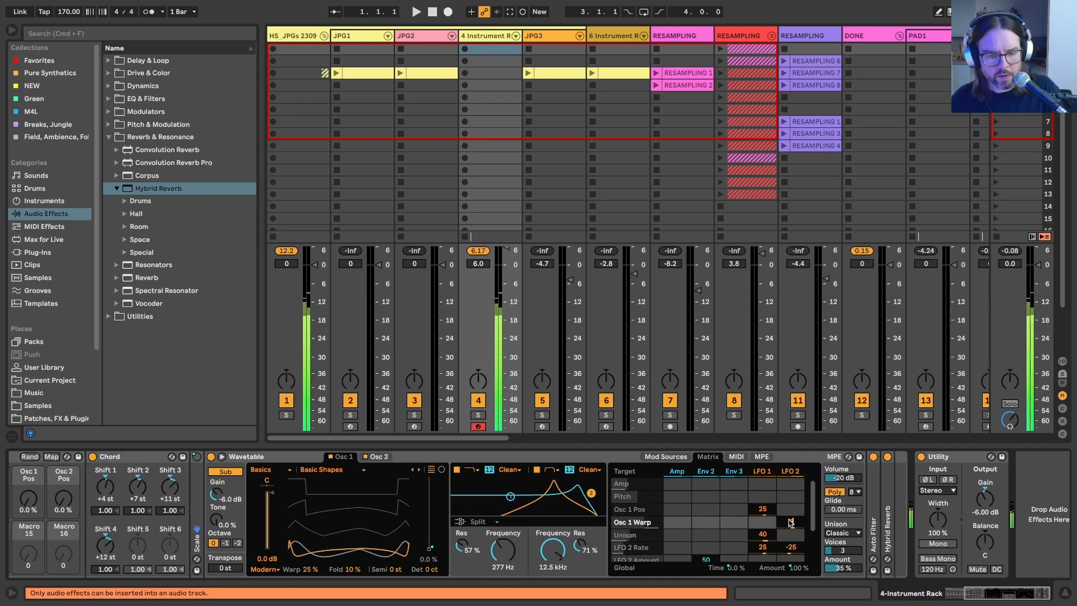
mouse_move(789, 521)
left_mouse_down()
mouse_move(790, 508)
mouse_move(789, 519)
left_mouse_up()
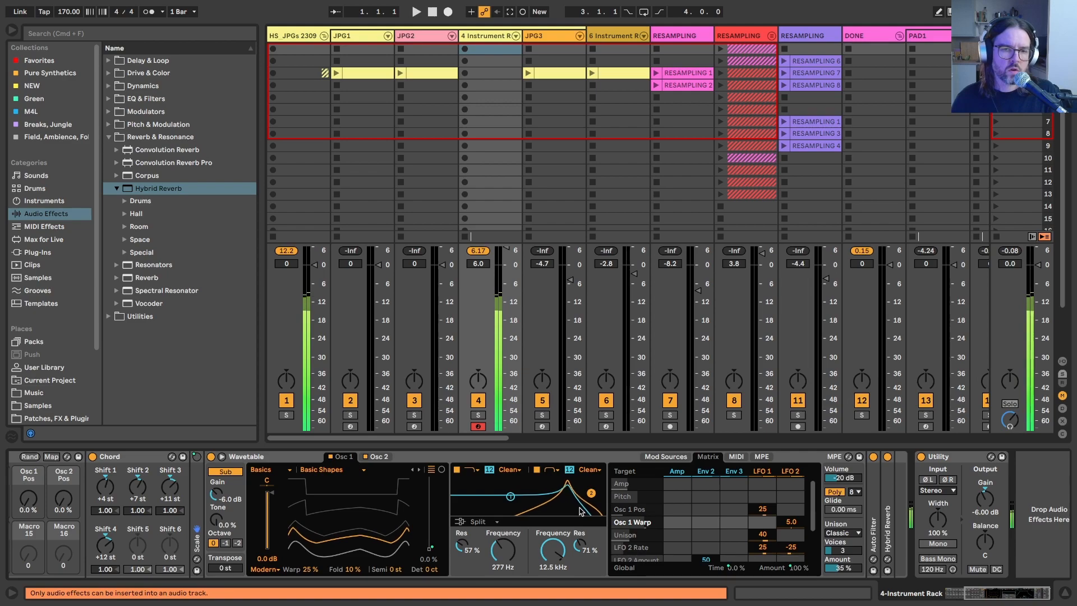
scroll(742, 542, "down", 3)
scroll(742, 541, "down", 1)
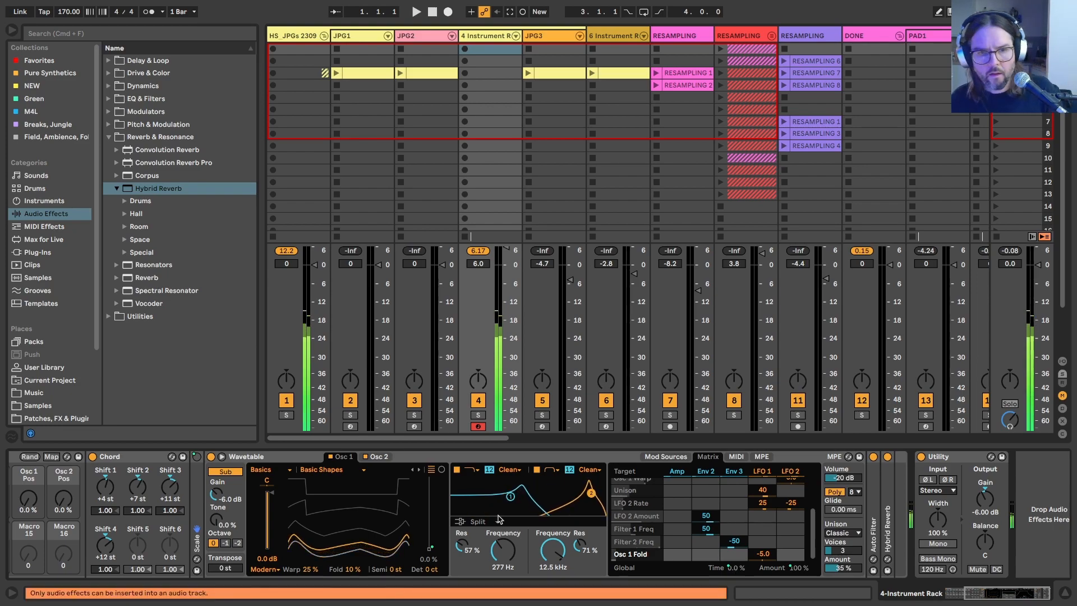
Step: Modulate Osc 2 Warp with LFO 2 by 5 and Osc 2 Fold with LFO 1 by -5 in the matrix
left_click(377, 456)
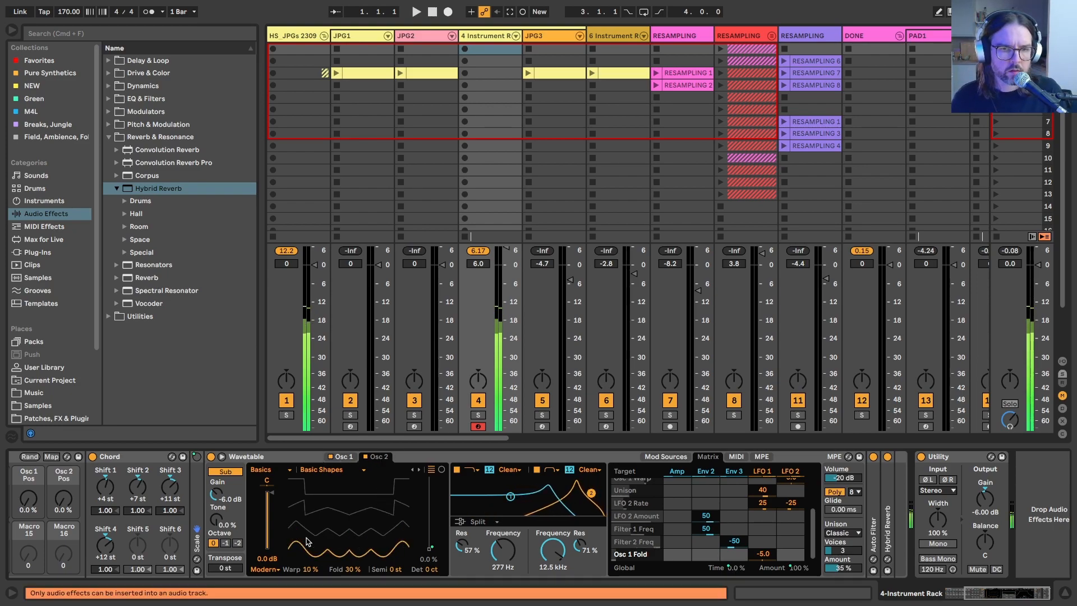
left_click(312, 571)
left_click(784, 555)
type("5")
key("Return")
left_click(345, 570)
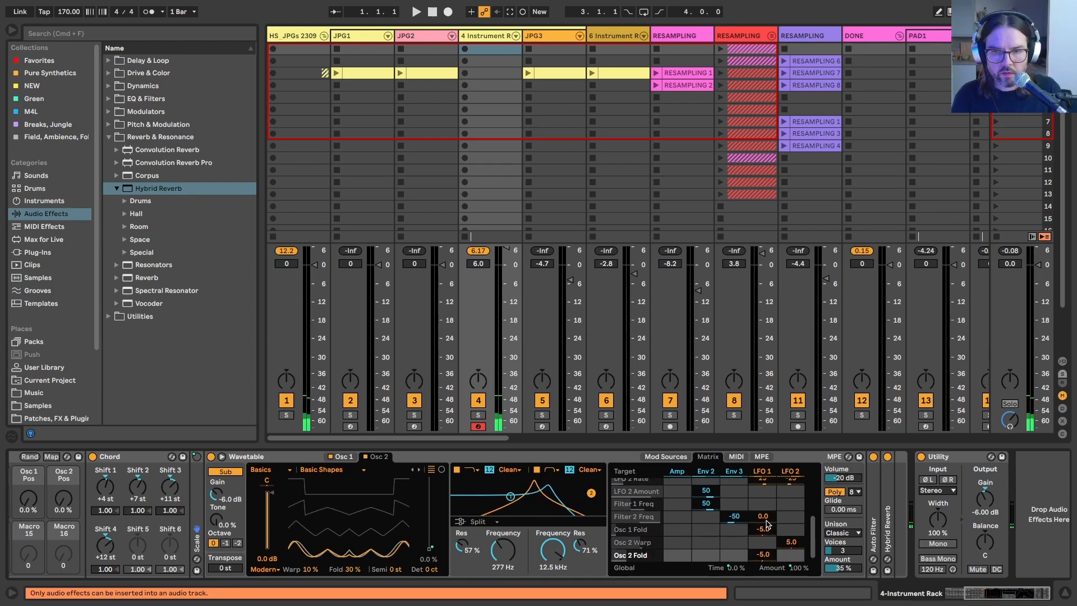
scroll(767, 524, "up", 5)
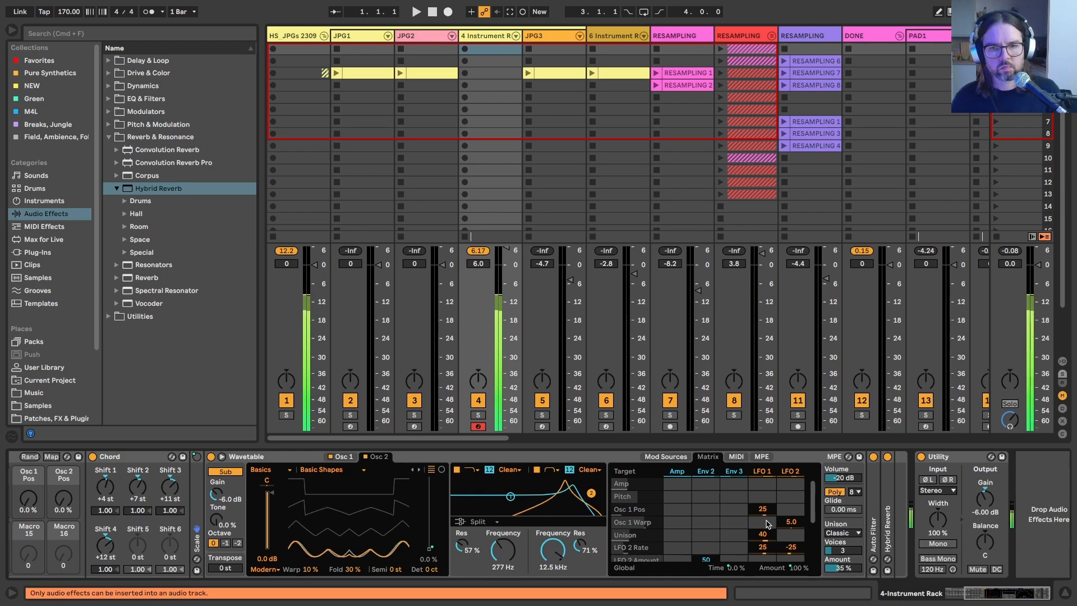
Step: Raise the rack's Time macro to 40%
scroll(378, 508, "left", 3)
scroll(378, 508, "left", 2)
mouse_move(47, 498)
left_mouse_down()
mouse_move(49, 487)
mouse_move(51, 501)
left_mouse_up()
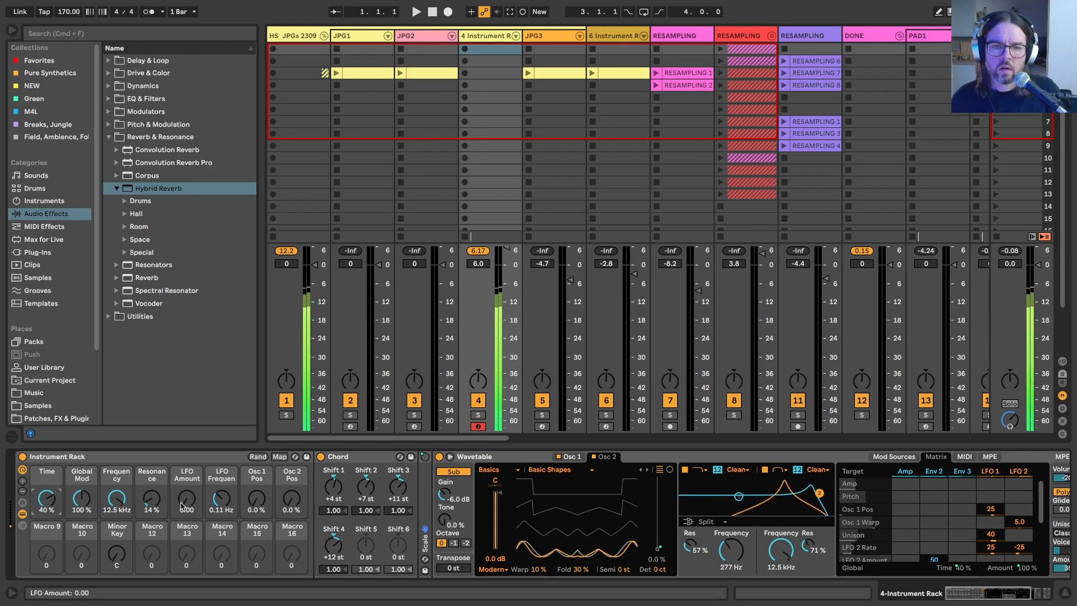
Step: Change Wavetable's unison mode from Classic to Phase Sync
scroll(653, 528, "right", 5)
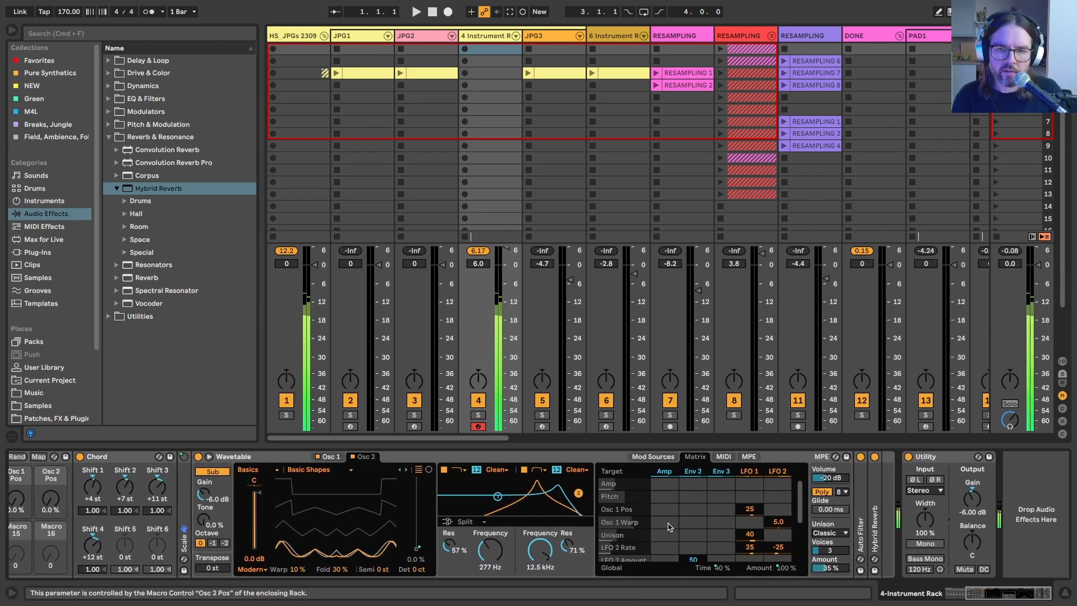
left_click(820, 533)
left_click(836, 508)
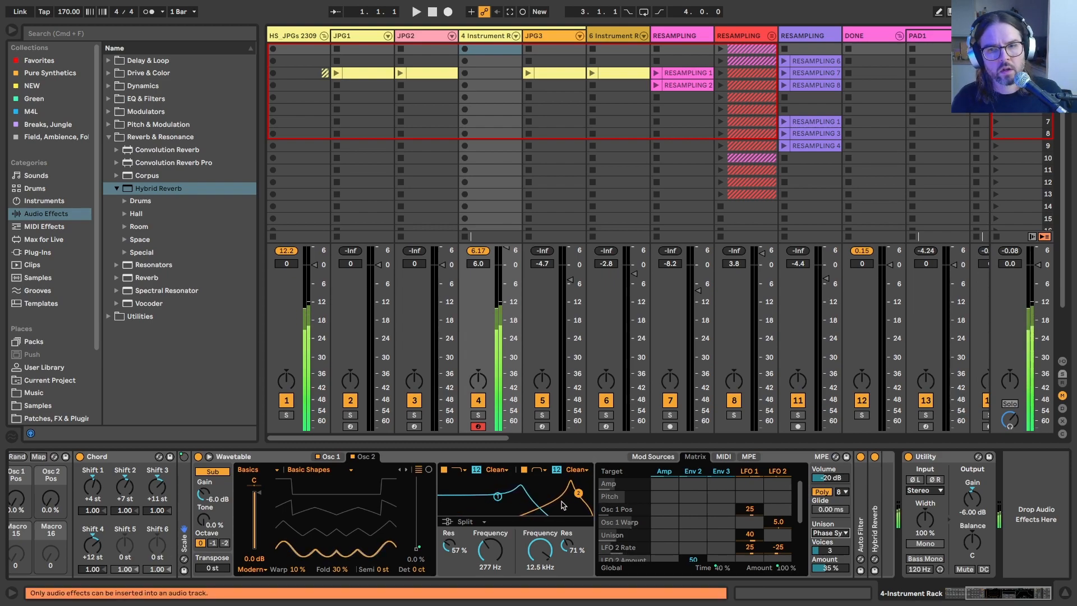
Step: Reset the Time macro to 0%, lower Global Mod to about 65% and raise the Frequency macro to 19.9 kHz
scroll(548, 493, "left", 5)
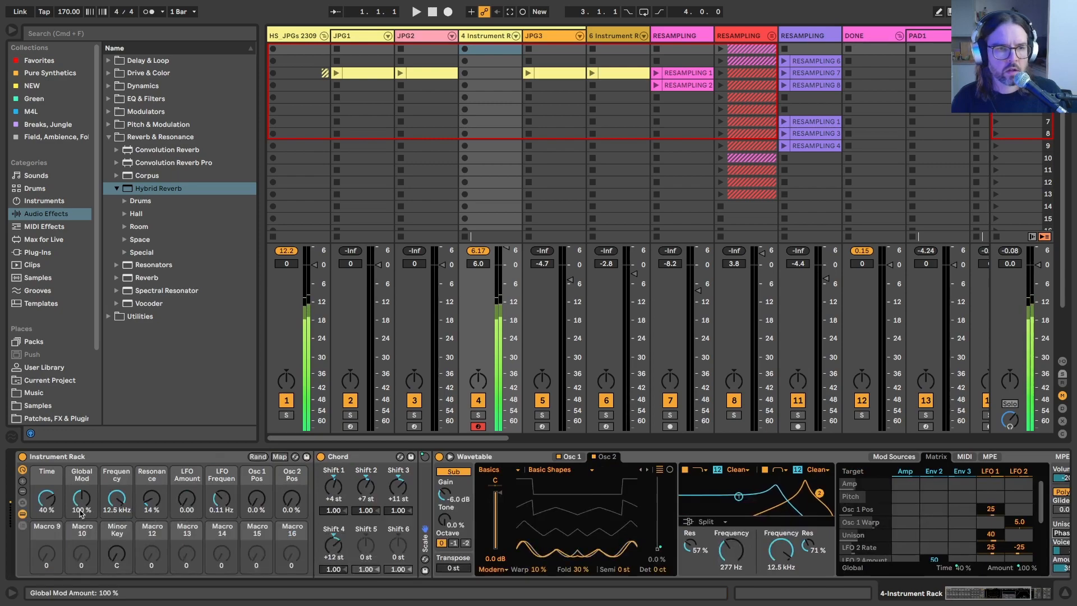
double_click(42, 503)
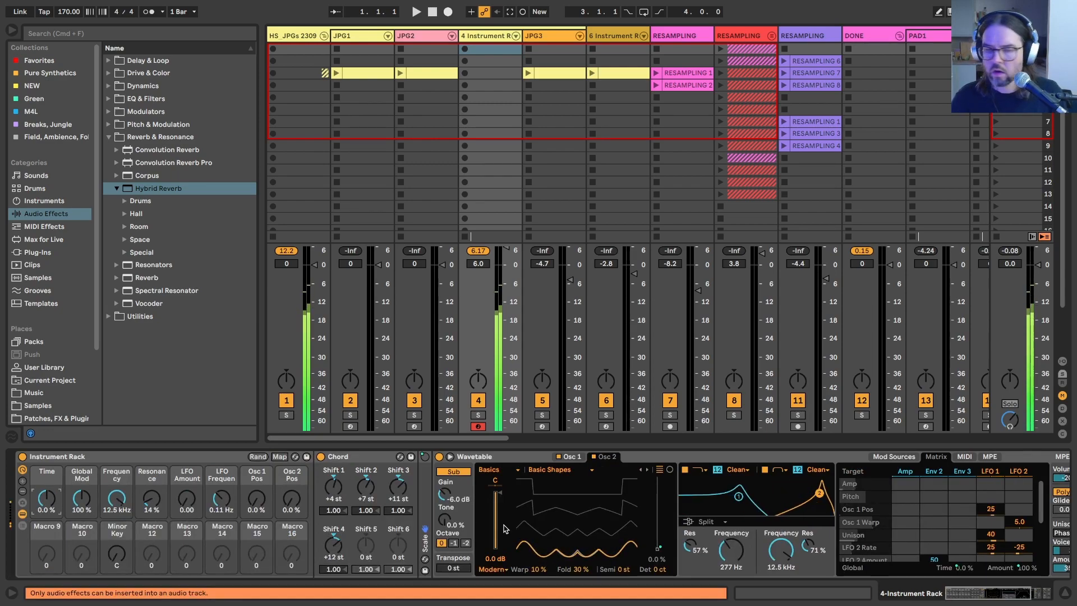
left_click_drag(79, 499, 78, 519)
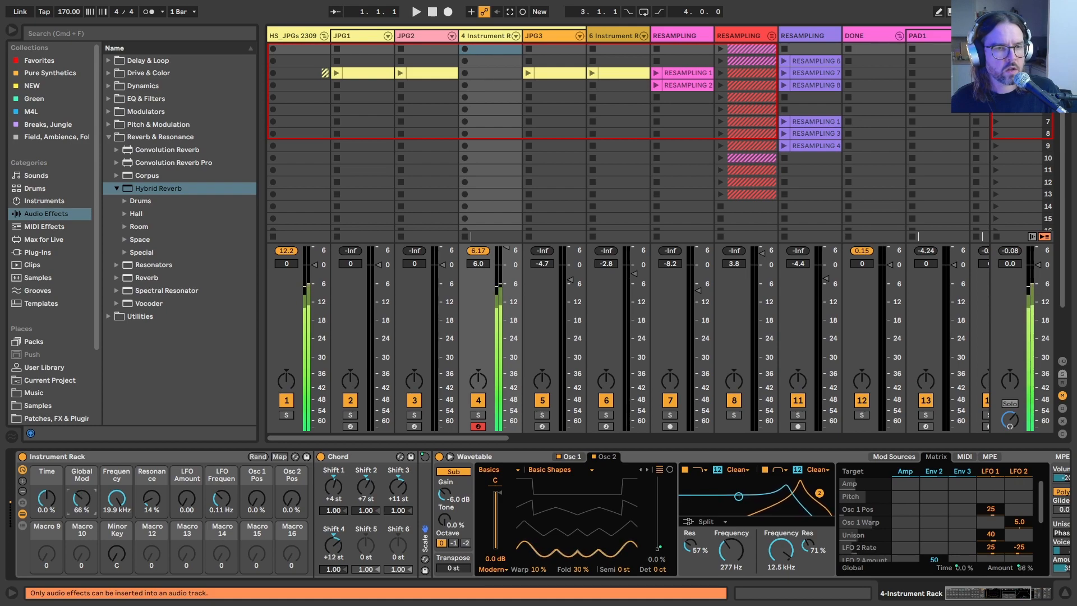
Step: Set Wavetable's unison voices to 4
scroll(729, 497, "right", 5)
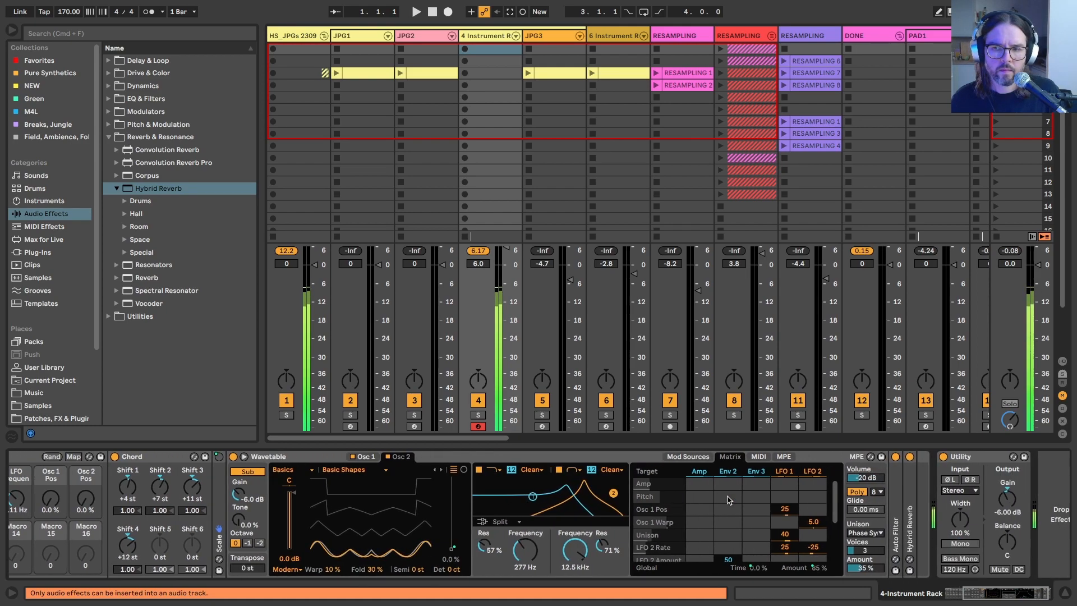
left_click(859, 552)
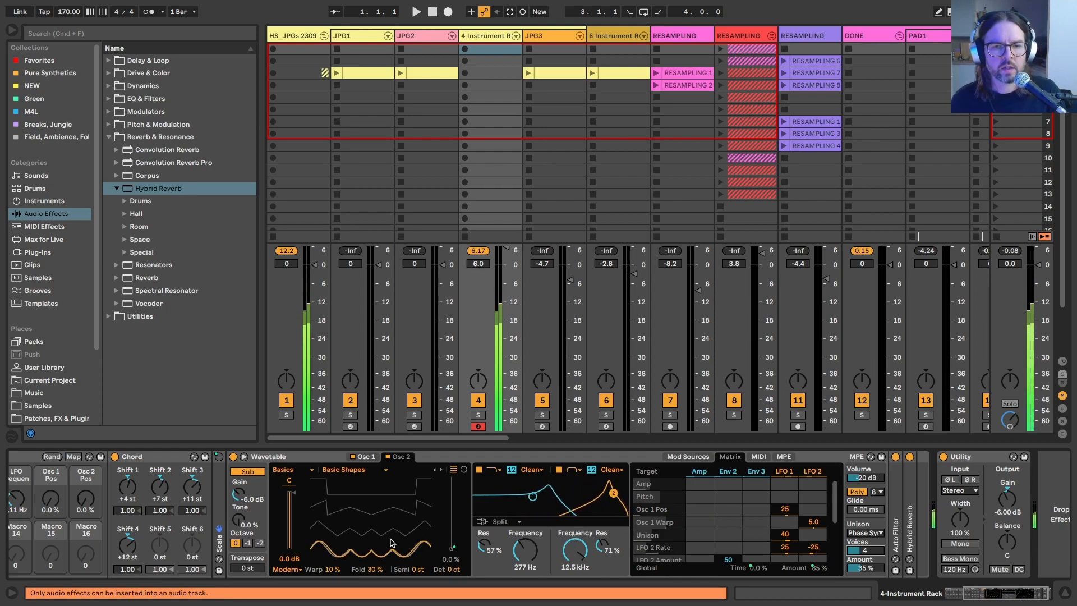
Step: Add Osc 2 Pos to the modulation matrix and modulate it with Env 3 by 20 and LFO 2 by 10
scroll(807, 505, "down", 3)
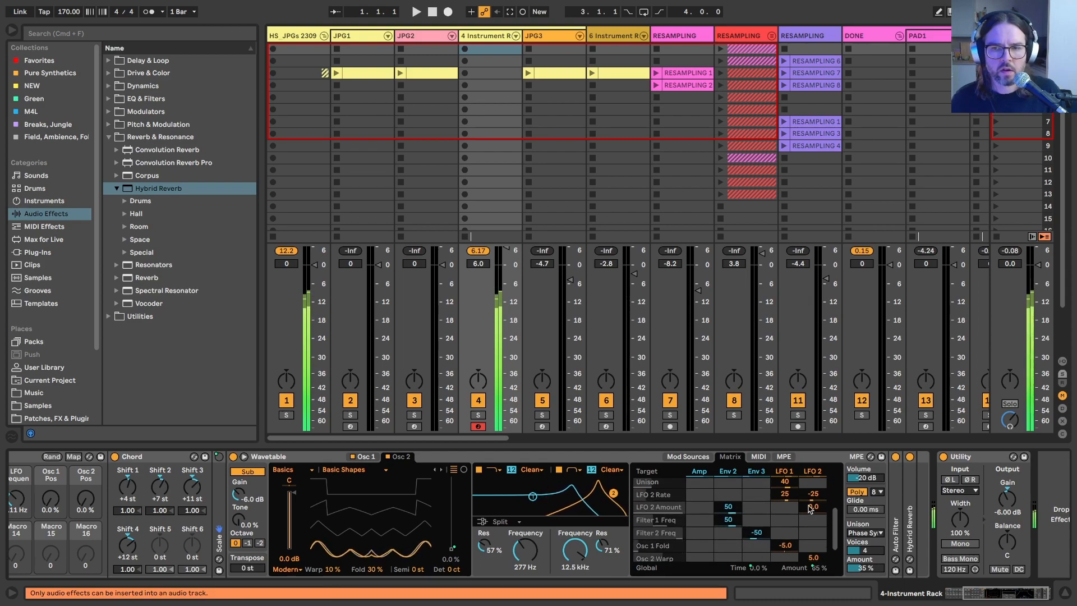
left_click(785, 519)
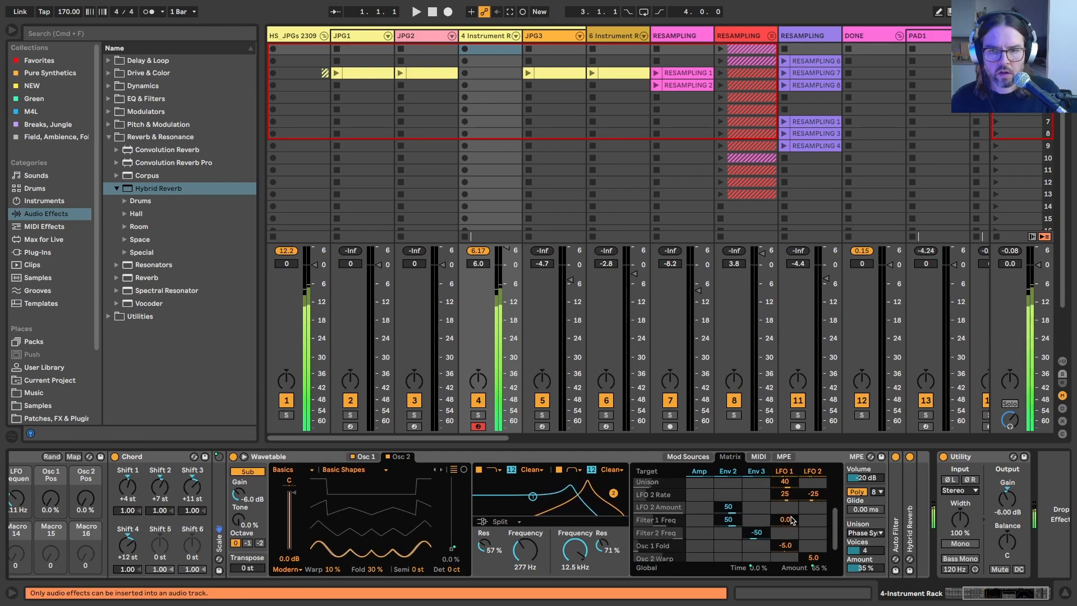
scroll(792, 521, "down", 1)
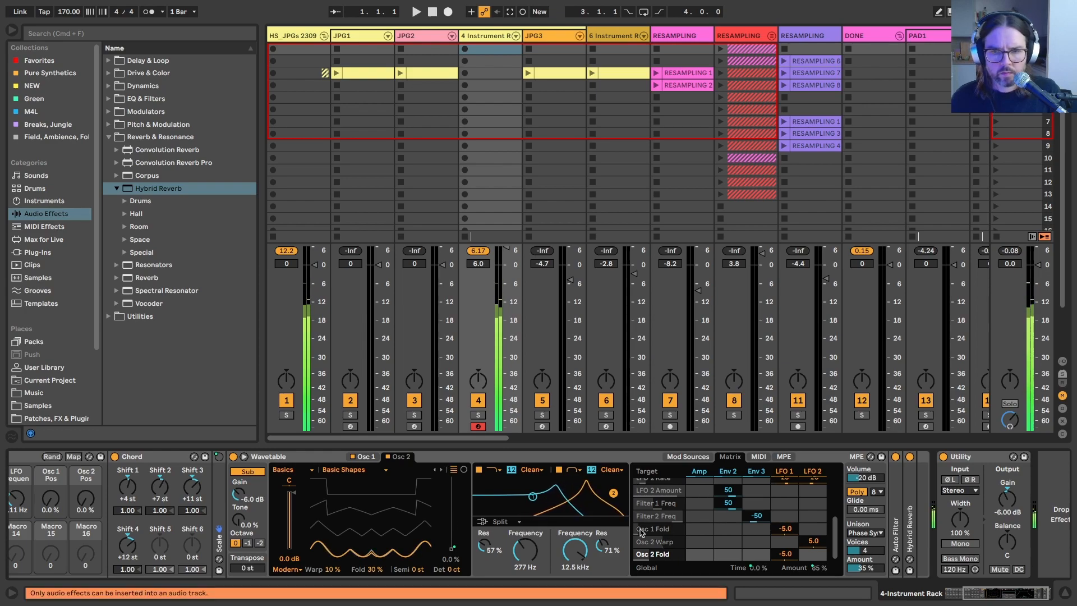
left_click(452, 547)
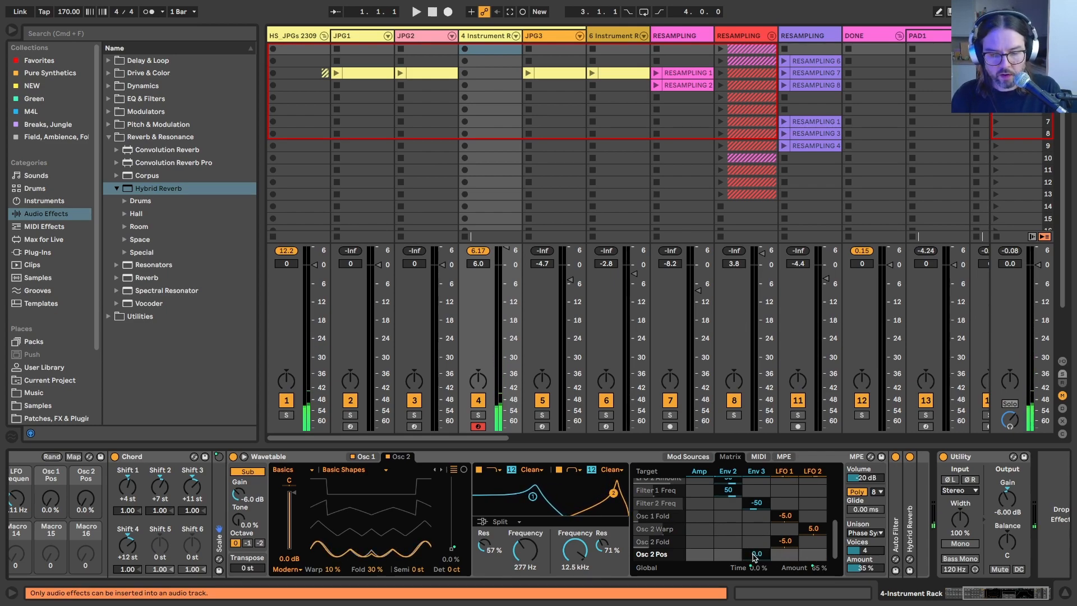
left_click_drag(755, 557, 763, 542)
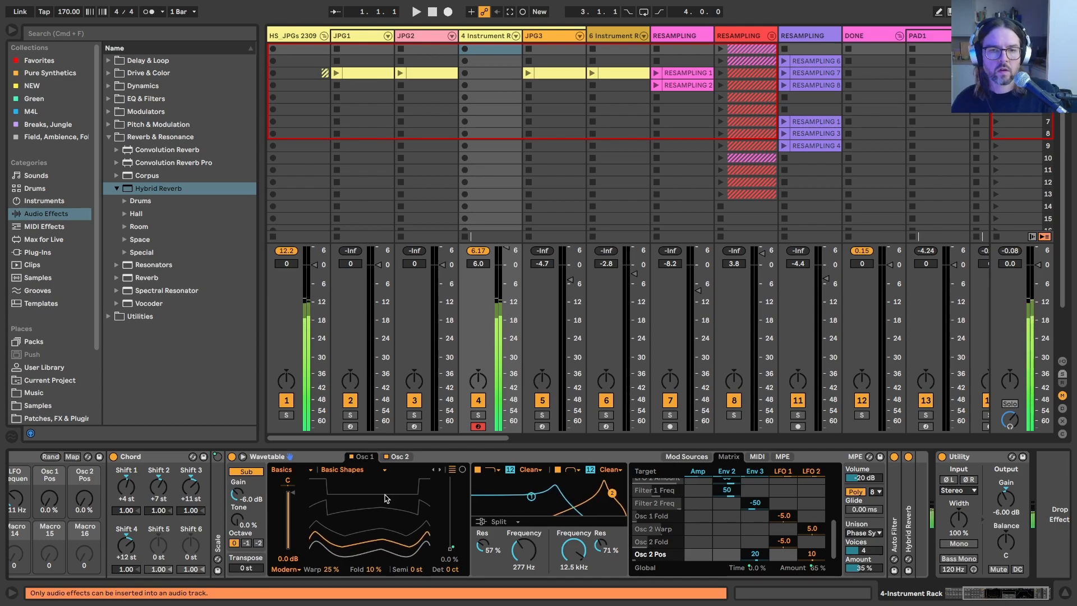
Step: Exclude the rack's Minor Key macro from randomization
scroll(386, 498, "left", 5)
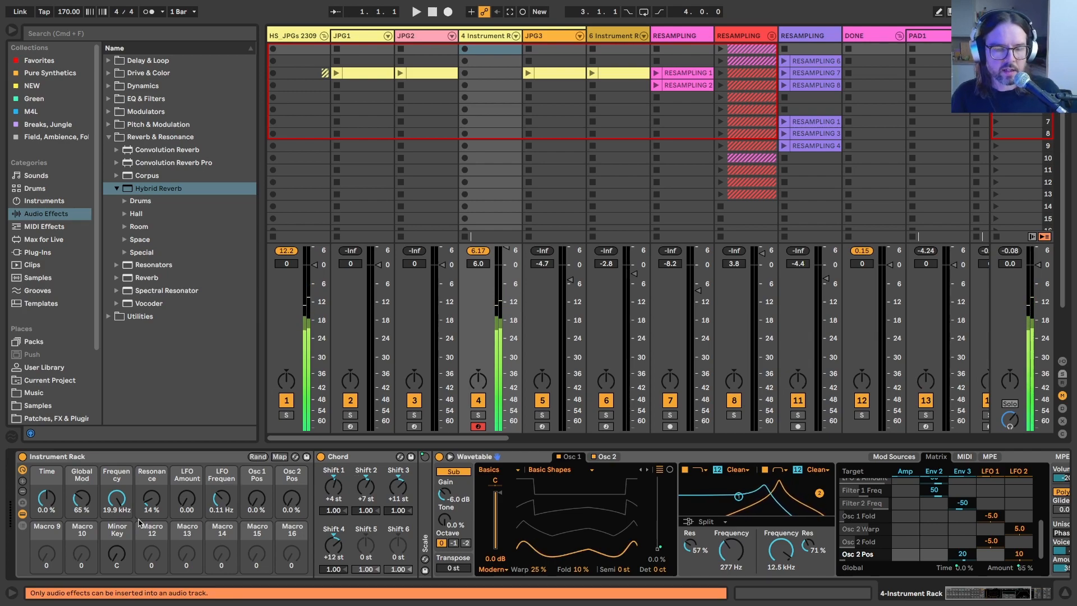
right_click(115, 555)
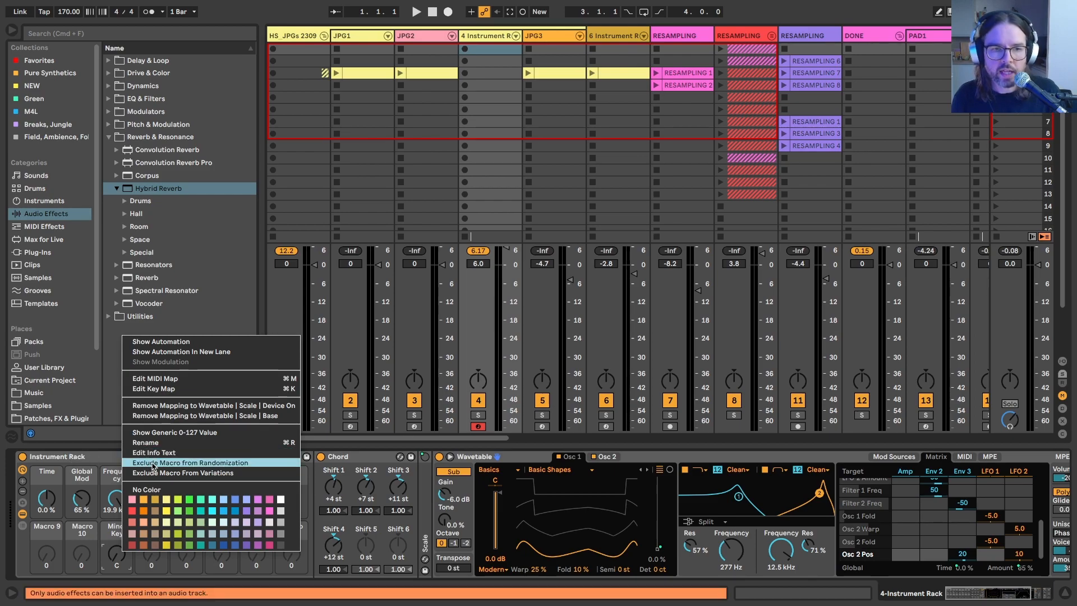
left_click(153, 463)
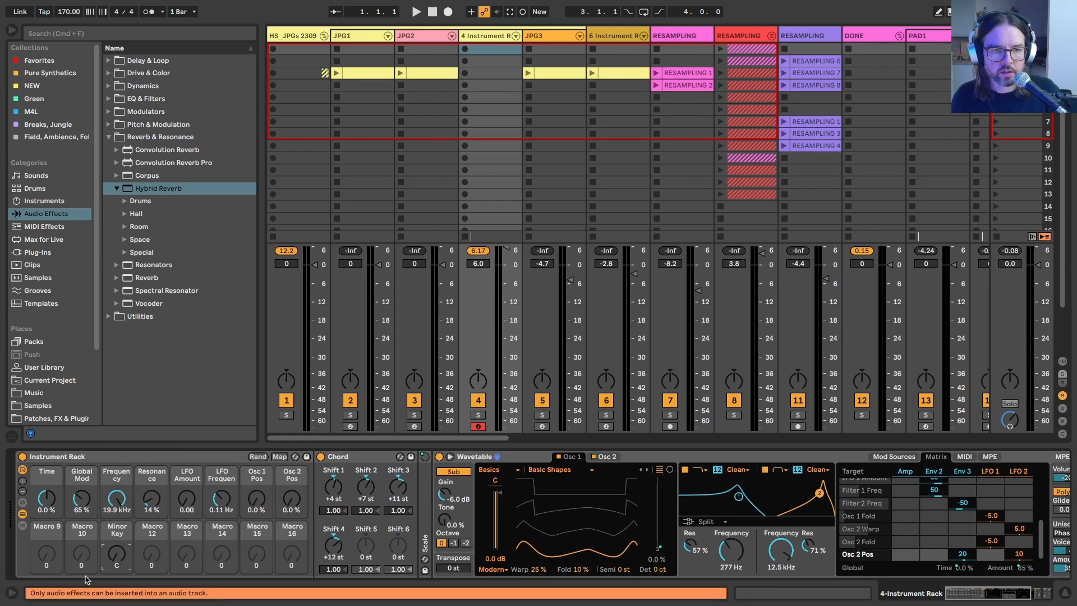
Step: Randomize the rack's macros and lower Frequency to 1.99 kHz, LFO Amount to 1.18 and Time to 13%
left_click(257, 456)
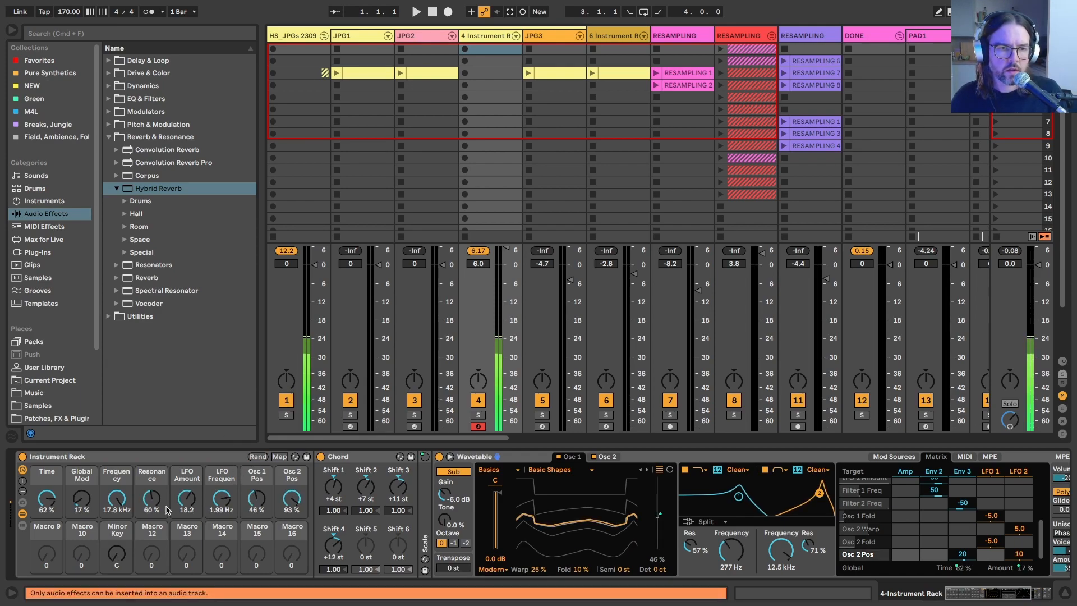
left_click(186, 501)
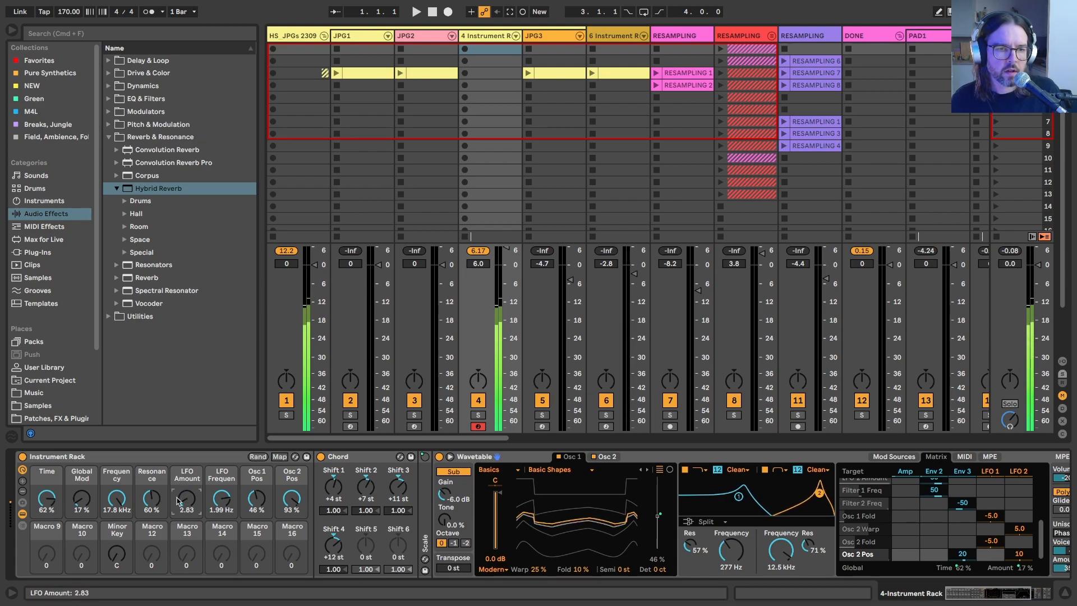
left_click_drag(116, 497, 116, 516)
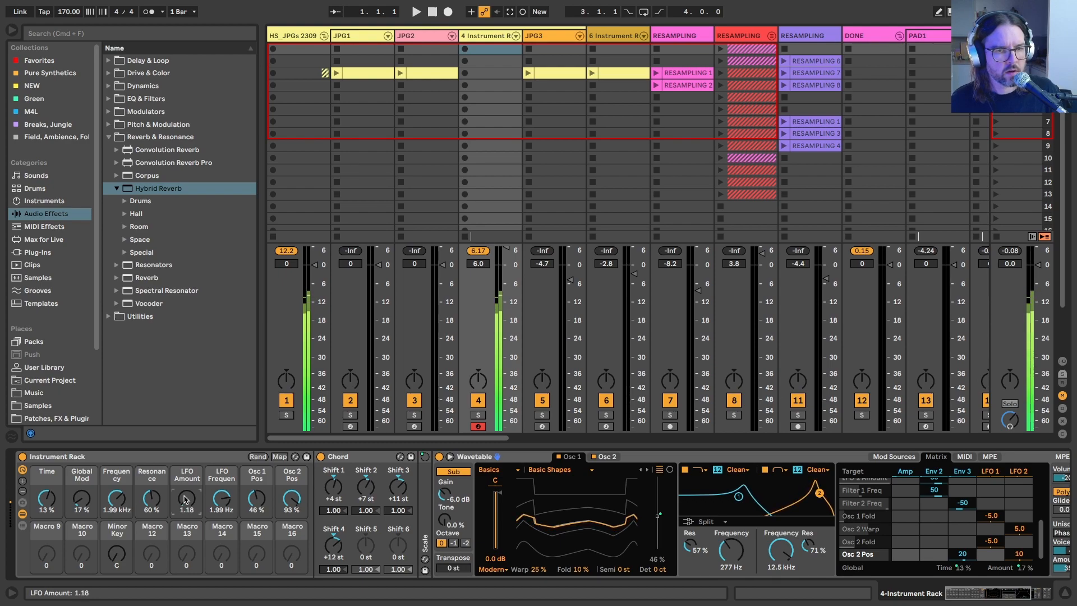
Step: Show the Instrument Rack's chain list beside its macros, with the Wavetable chain listed
scroll(864, 513, "right", 5)
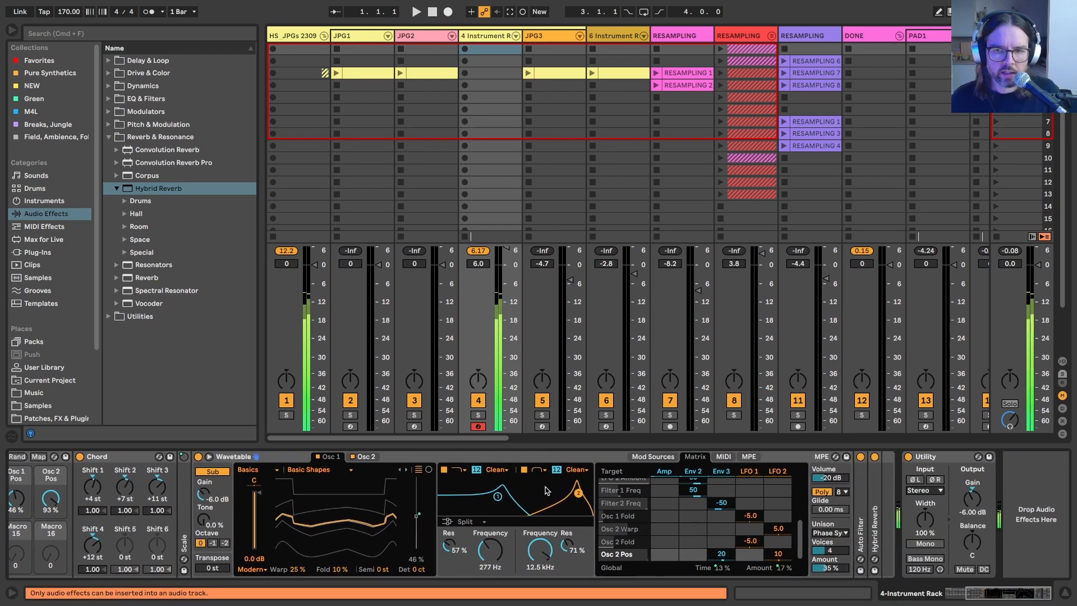
double_click(865, 513)
scroll(864, 513, "right", 5)
scroll(699, 522, "left", 10)
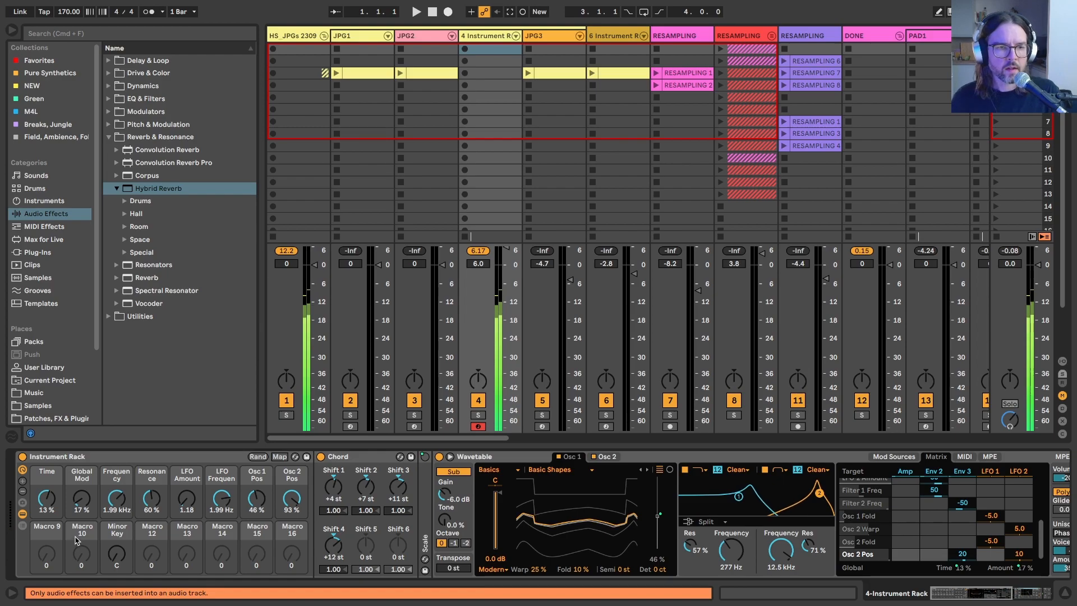
left_click(343, 456)
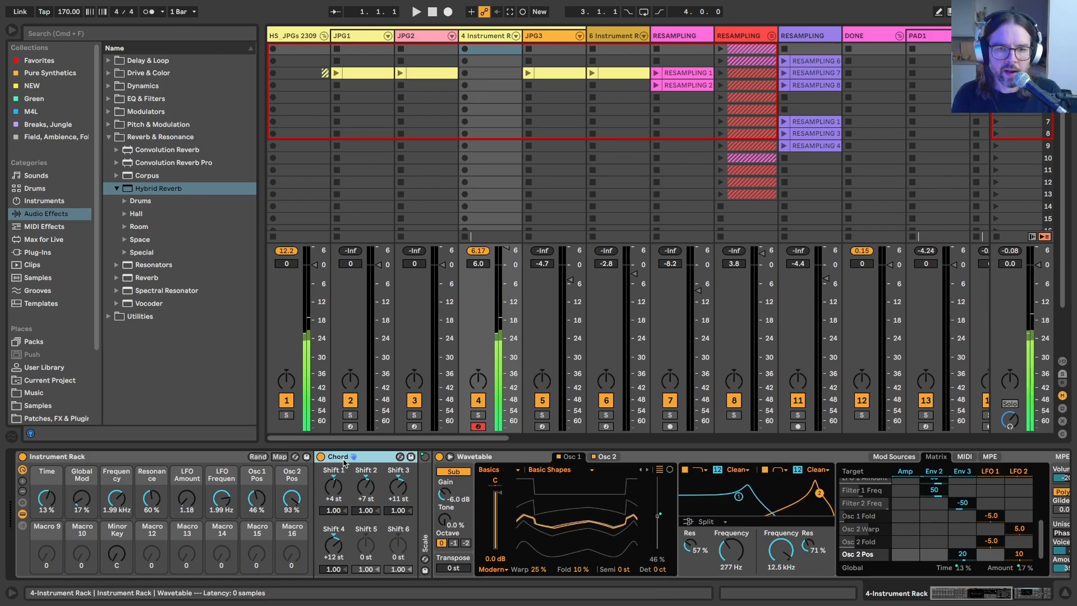
left_click(22, 526)
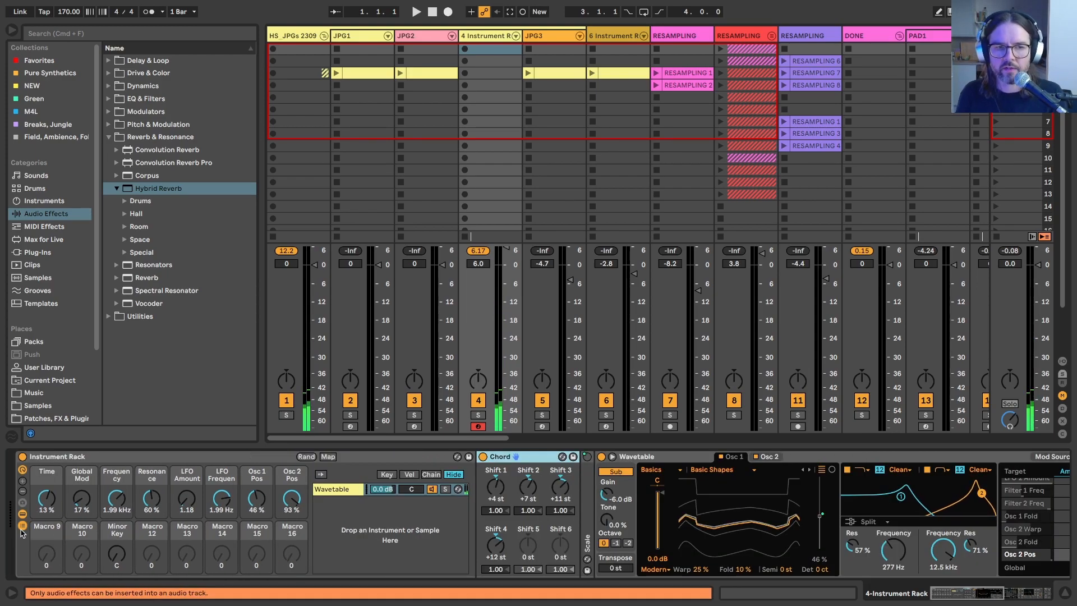
left_click(351, 524)
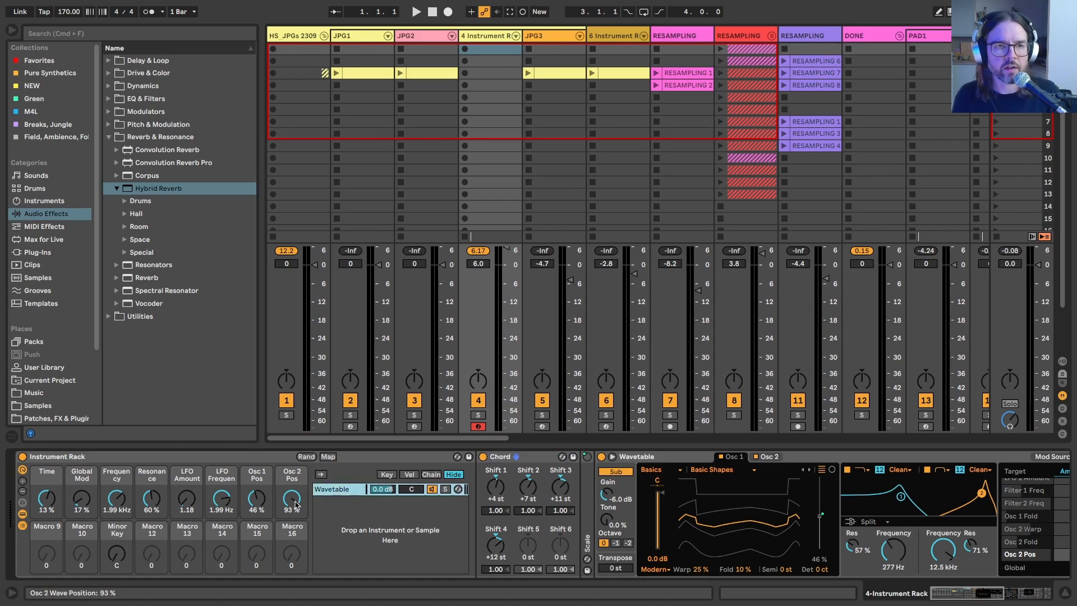
Step: On the JPG2 track, open the nested rack's Collision chain and show Collision's Resonator 1 settings
left_click(431, 44)
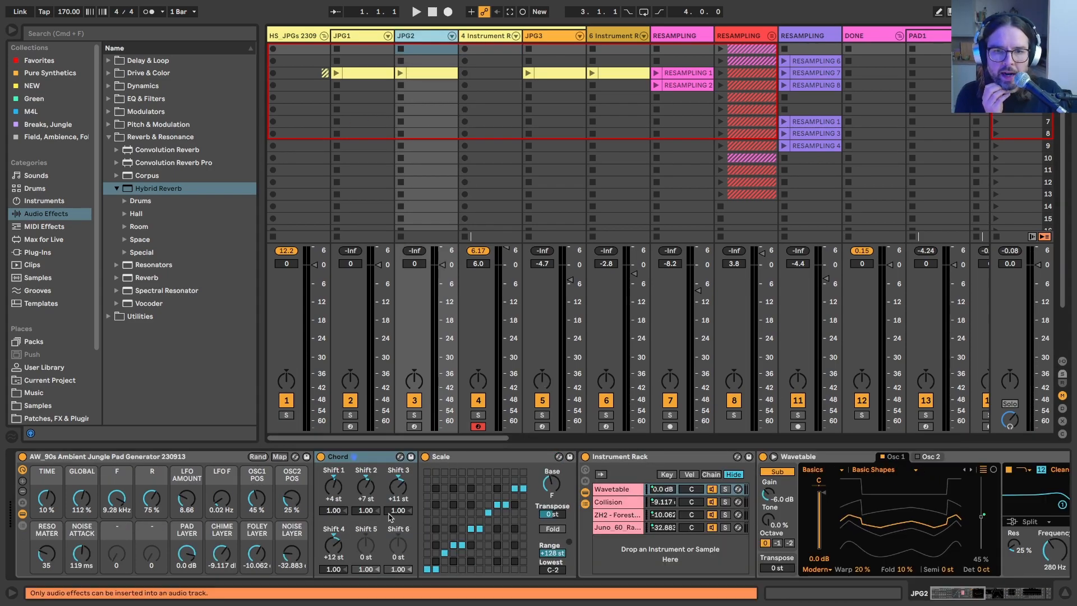
left_click(610, 502)
scroll(628, 504, "right", 7)
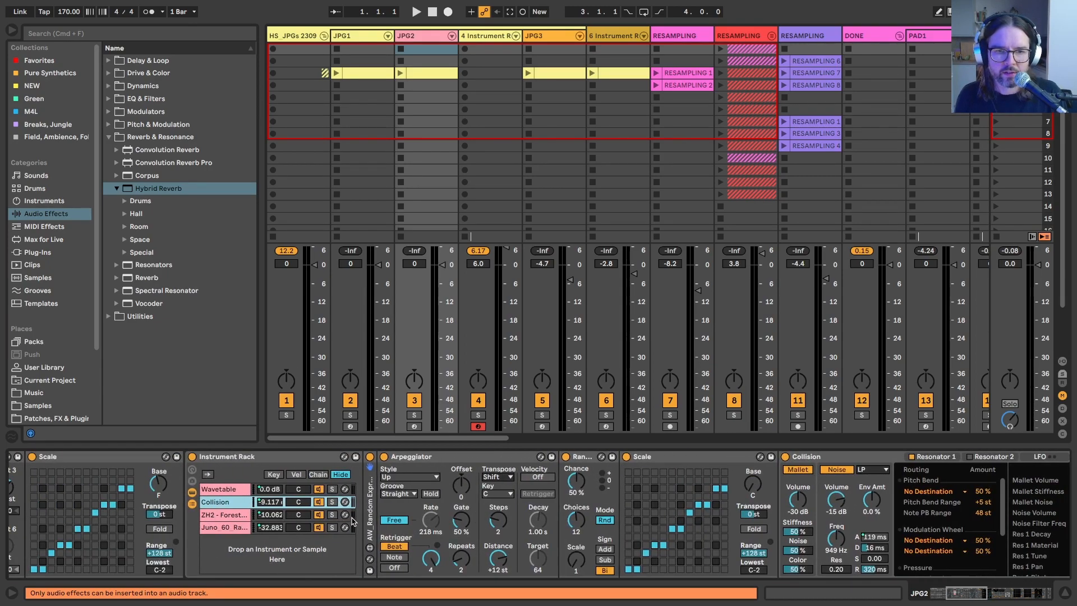
scroll(505, 510, "right", 2)
left_click(732, 457)
left_click_drag(732, 459, 681, 488)
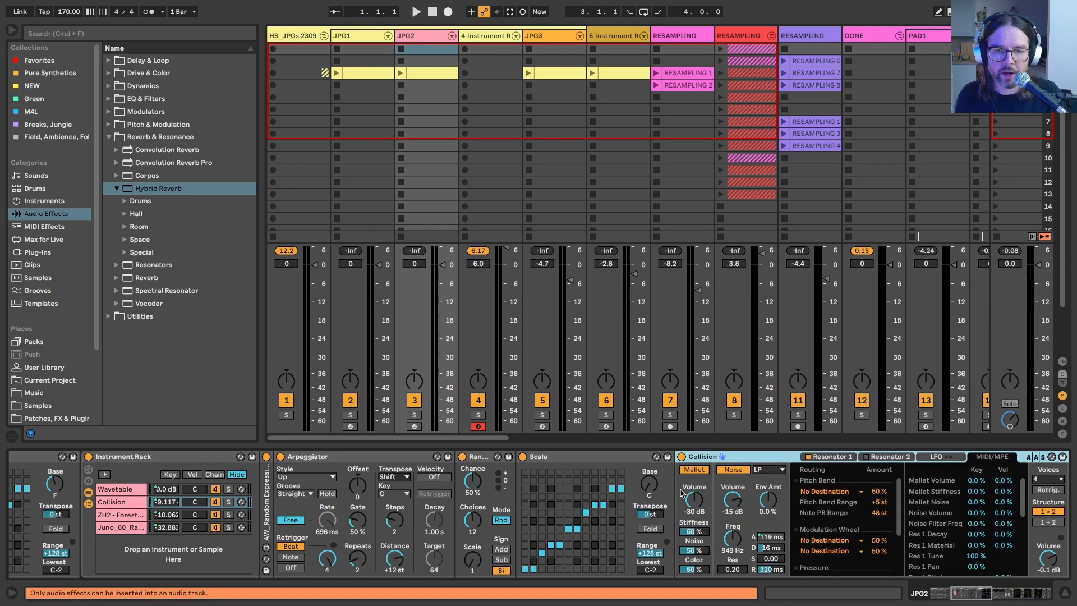
left_click(829, 458)
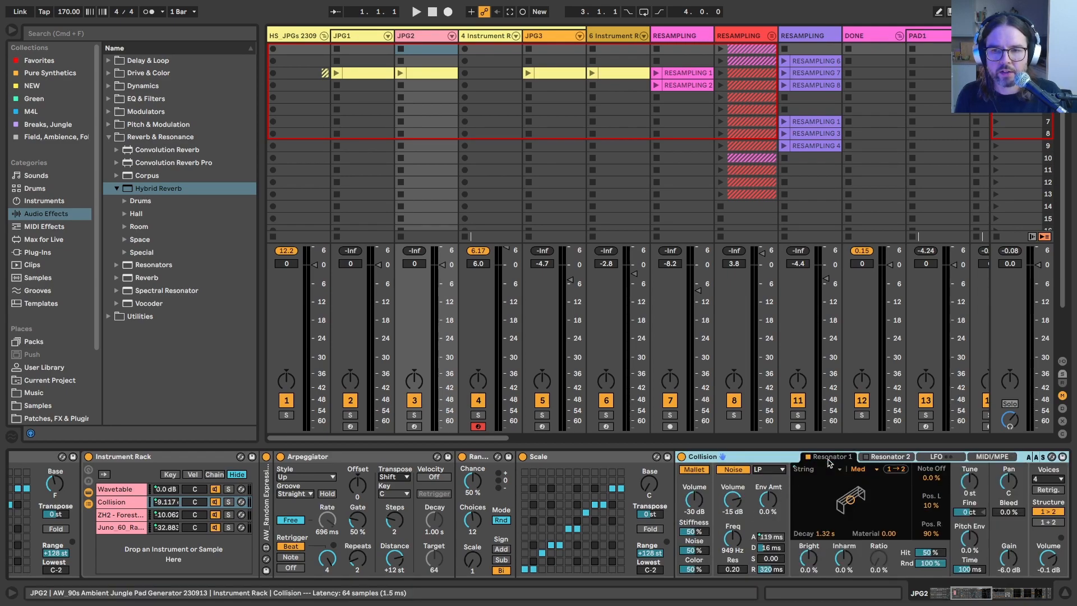
Step: Unfold AW_Random Expression Control and examine the Collision chain's devices, from the Arpeggiator through Auto Pan, LFO and Grain Delay to Echo
scroll(675, 491, "right", 3)
scroll(621, 524, "right", 5)
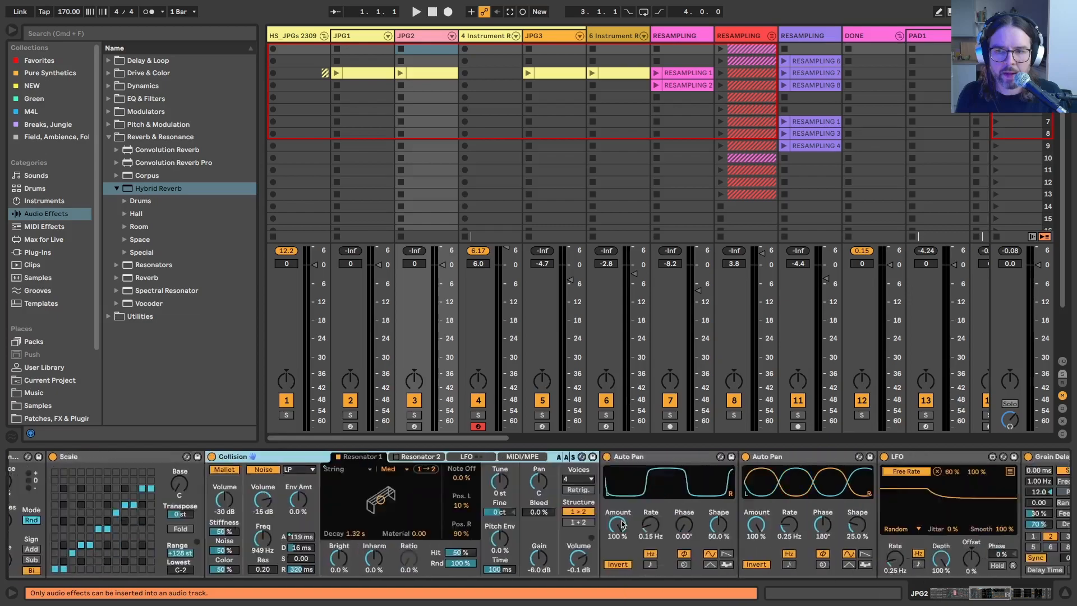
scroll(573, 484, "left", 3)
scroll(573, 483, "left", 1)
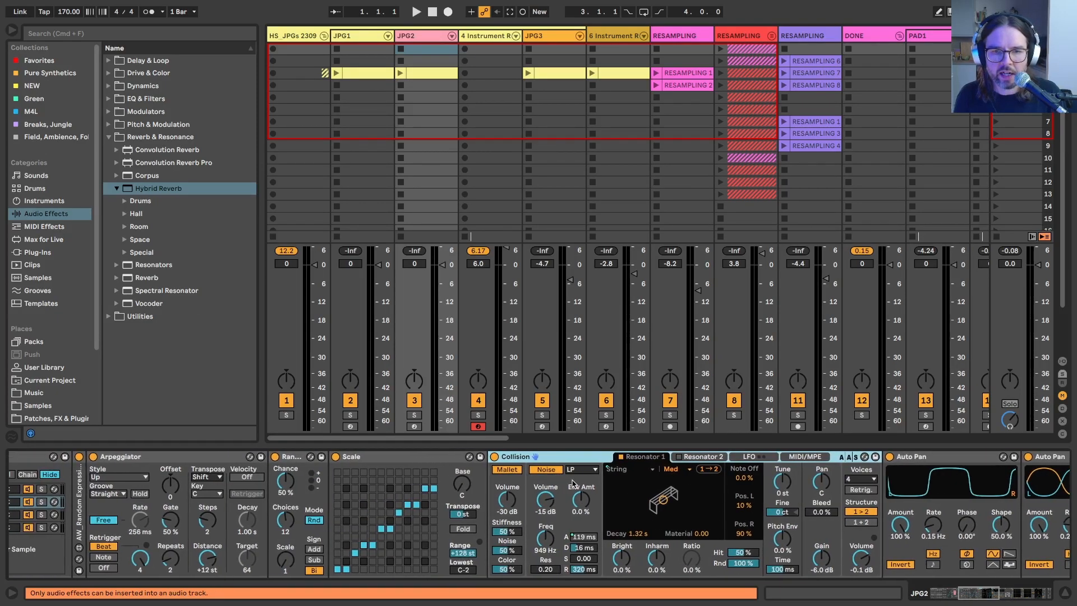
scroll(403, 454, "left", 2)
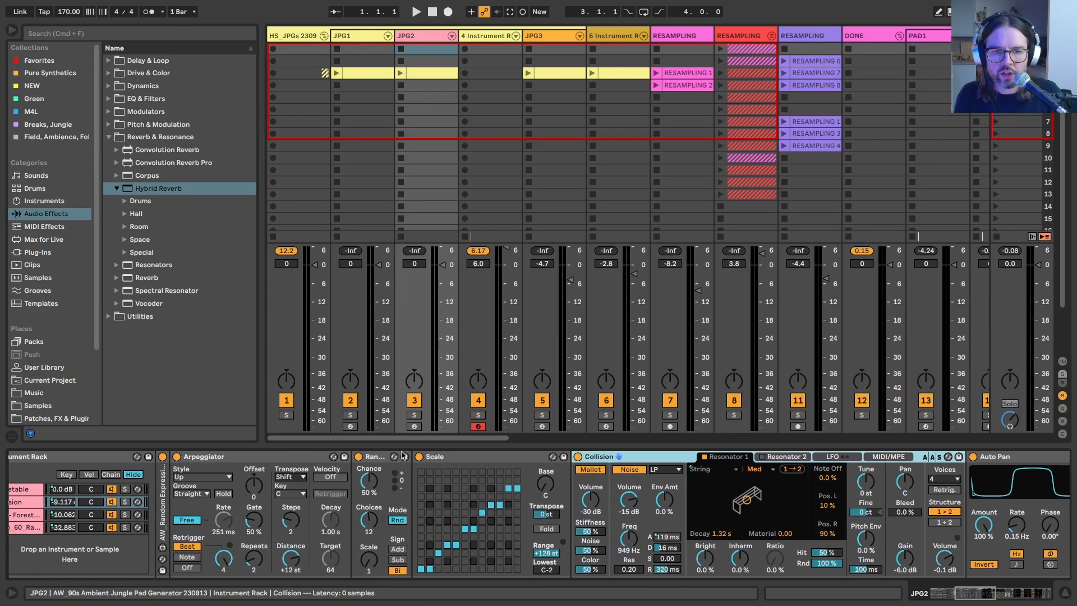
scroll(393, 461, "left", 3)
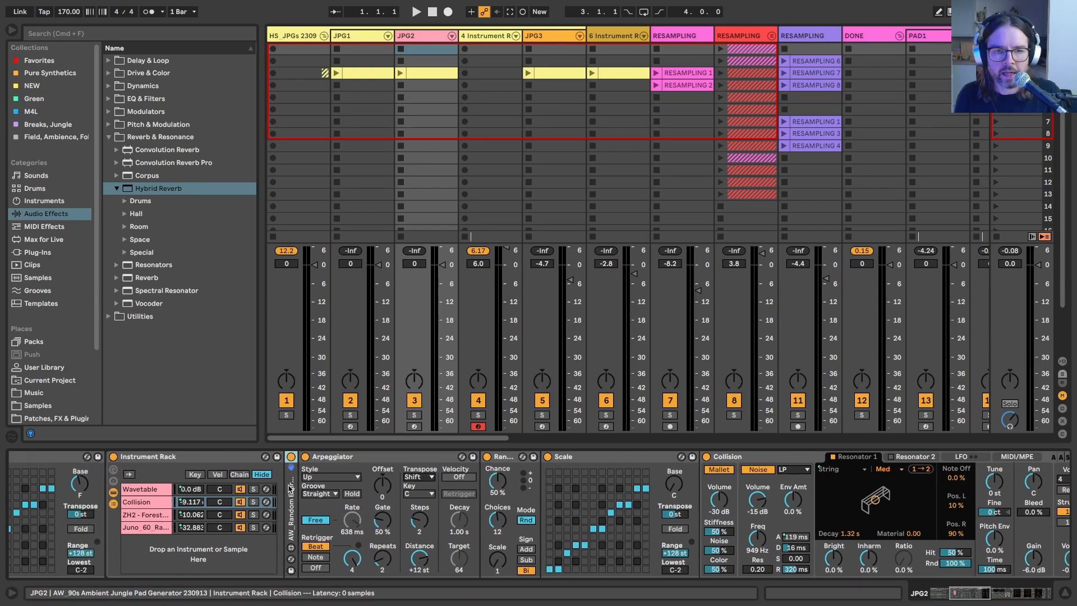
double_click(290, 491)
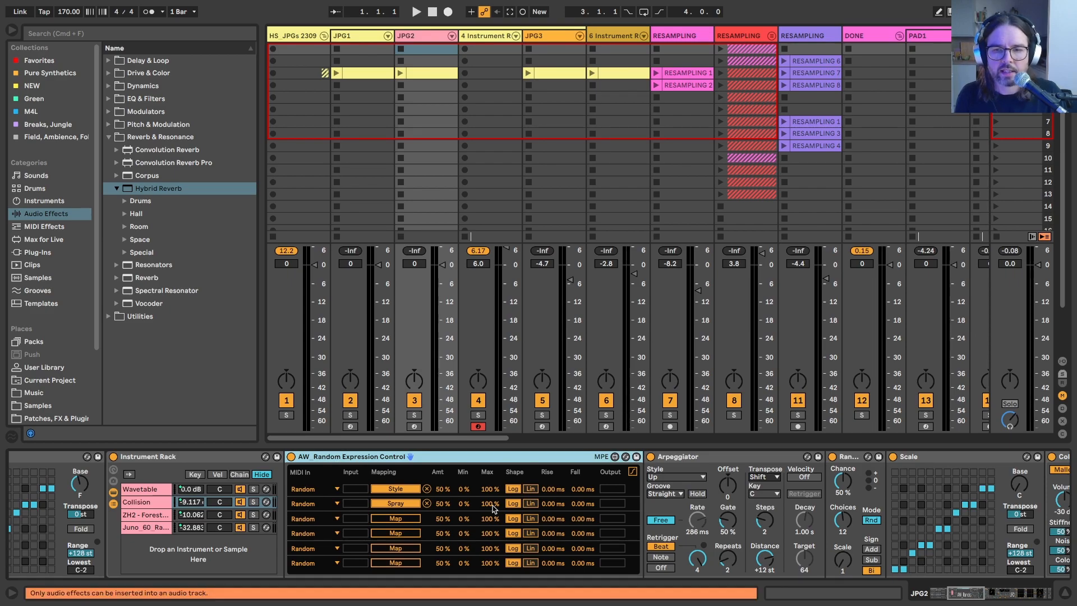
scroll(493, 508, "right", 10)
scroll(673, 494, "right", 3)
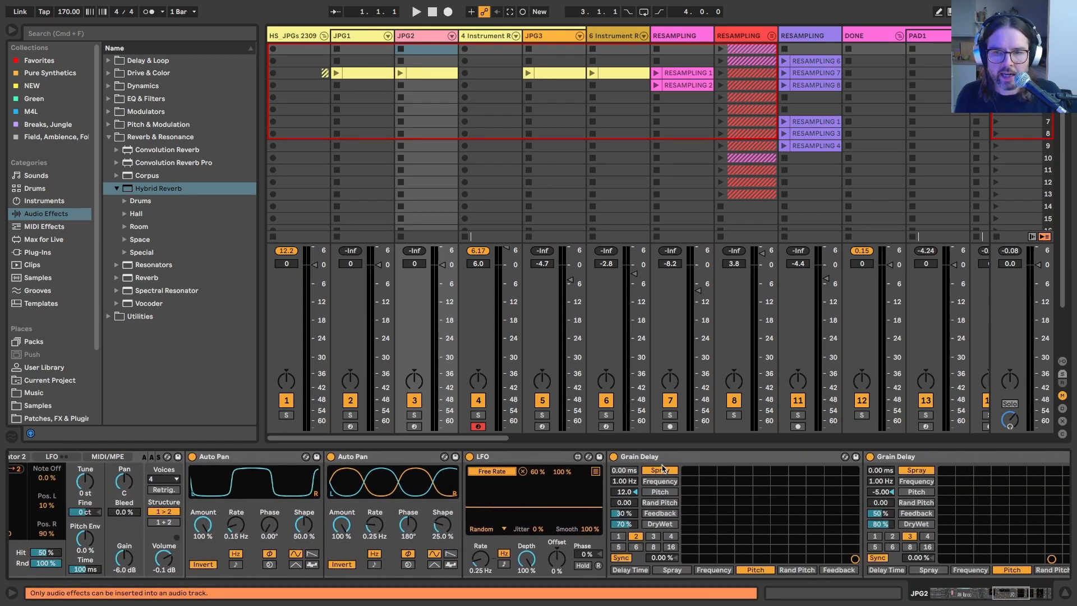
scroll(662, 469, "right", 10)
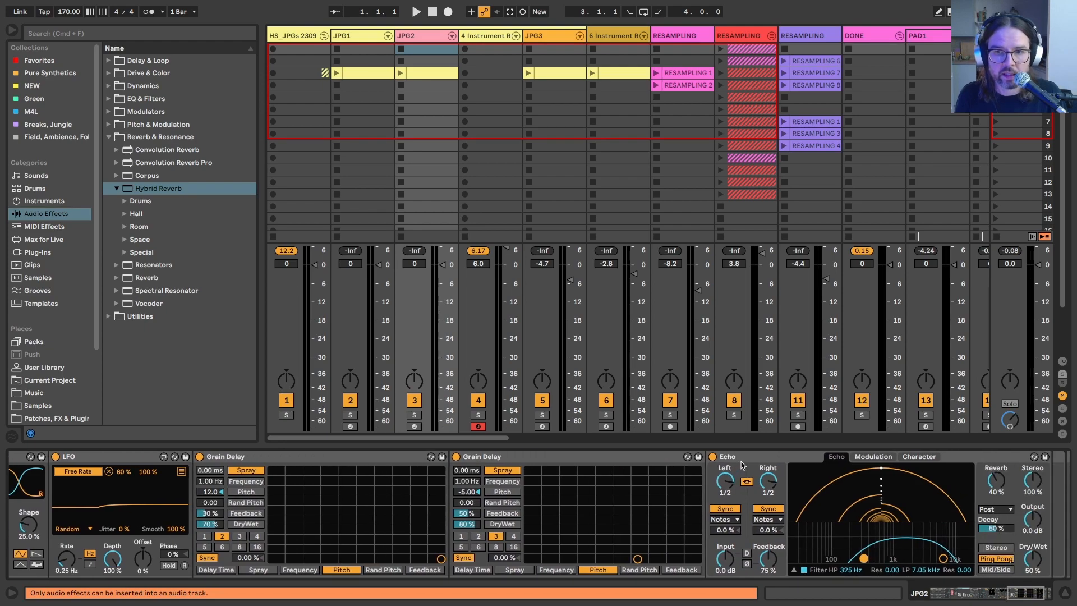
scroll(530, 469, "left", 10)
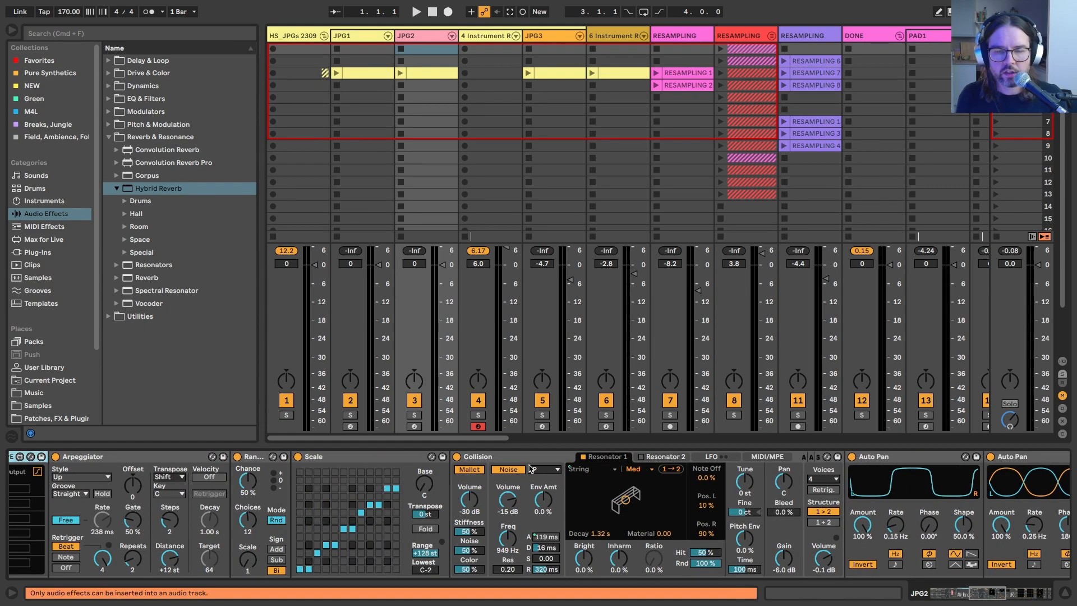
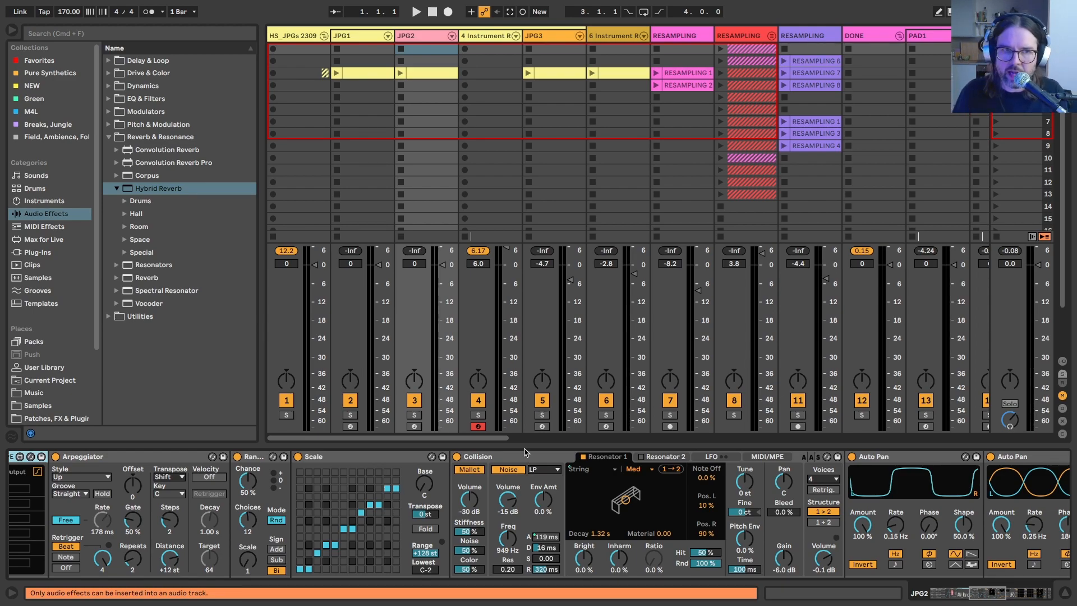
Step: Copy the Collision chain from JPG2's nested Instrument Rack into the 4-Instrument Rack track's rack, below the Wavetable chain
scroll(525, 452, "right", 5)
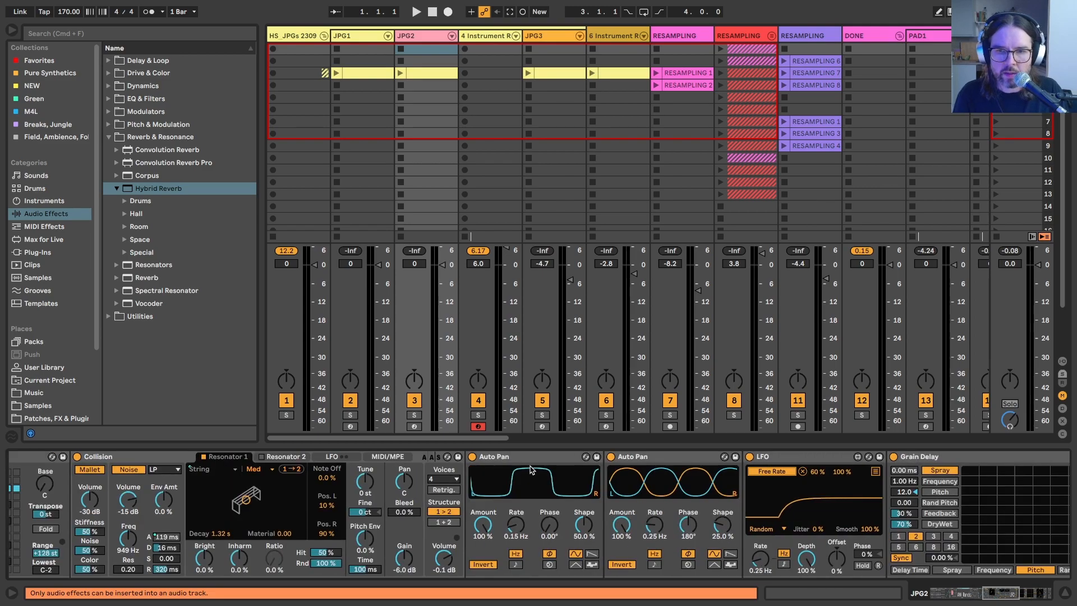
scroll(603, 549, "right", 6)
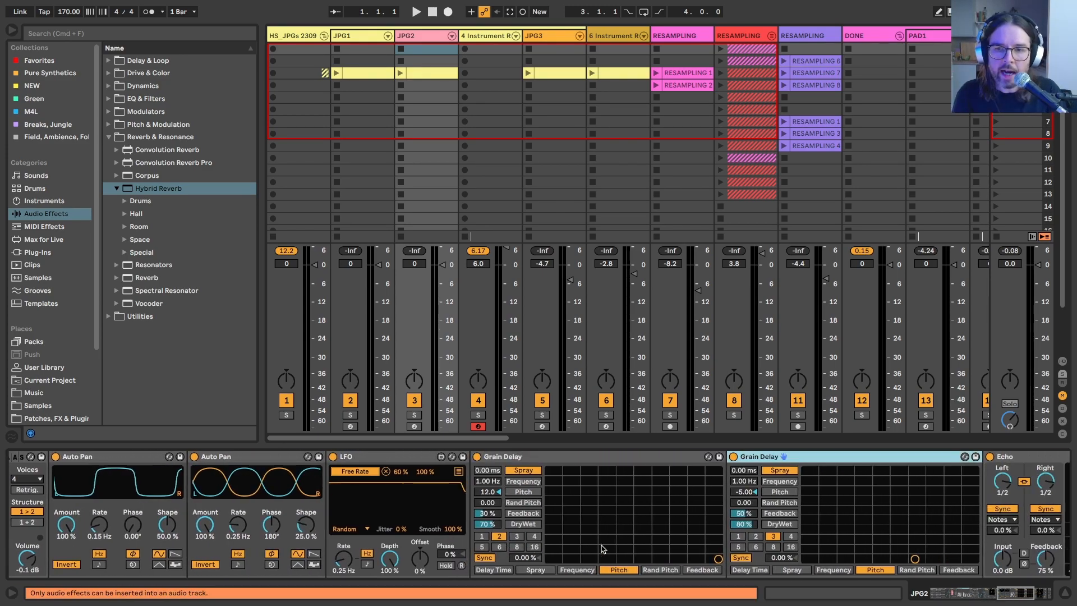
scroll(602, 549, "right", 4)
scroll(602, 548, "left", 15)
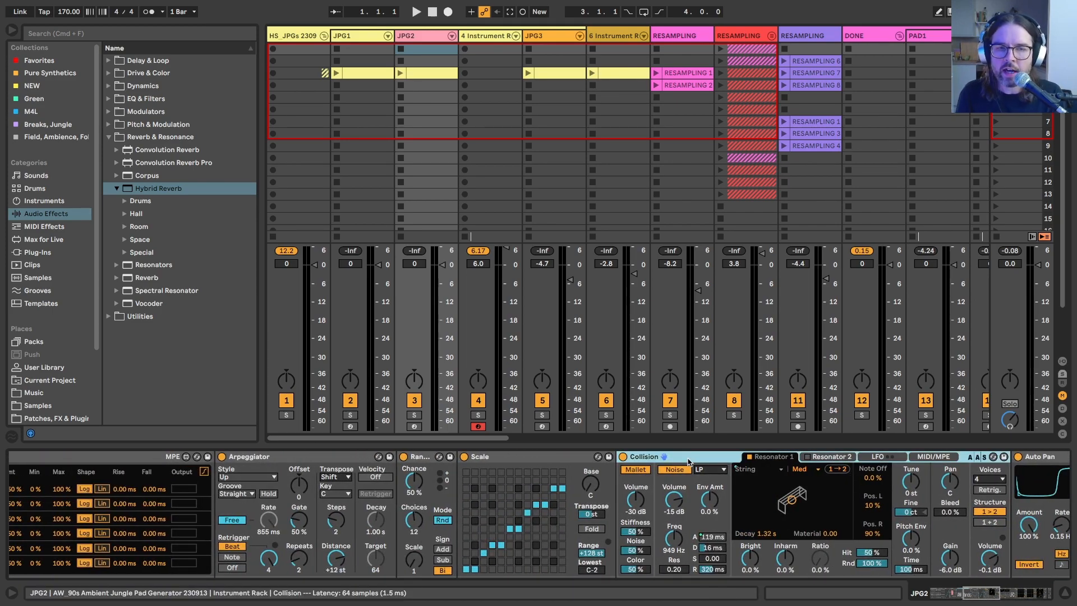
scroll(46, 539, "left", 12)
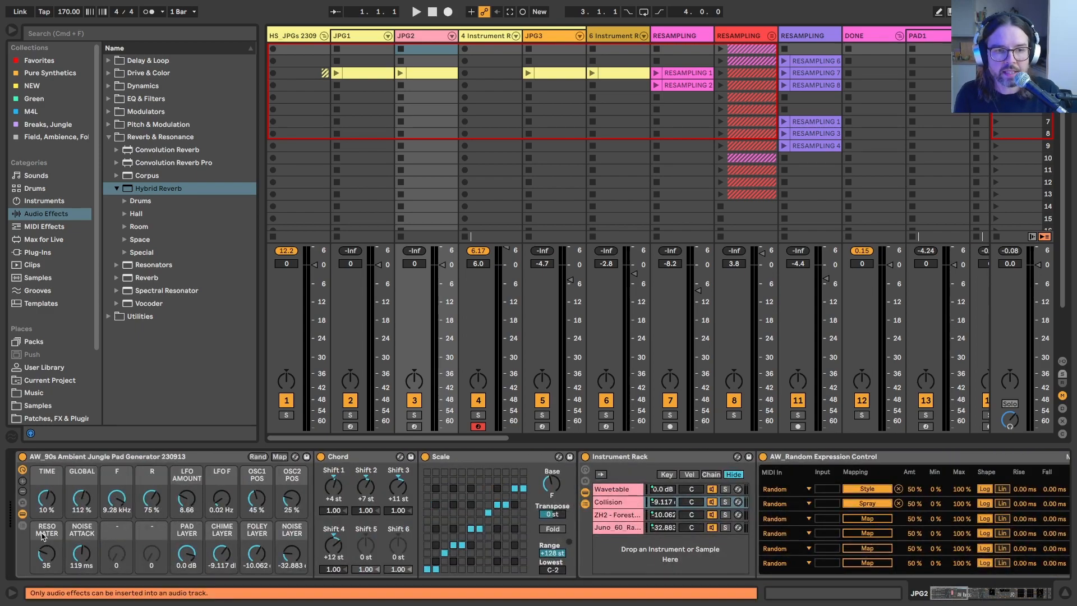
left_click(610, 503)
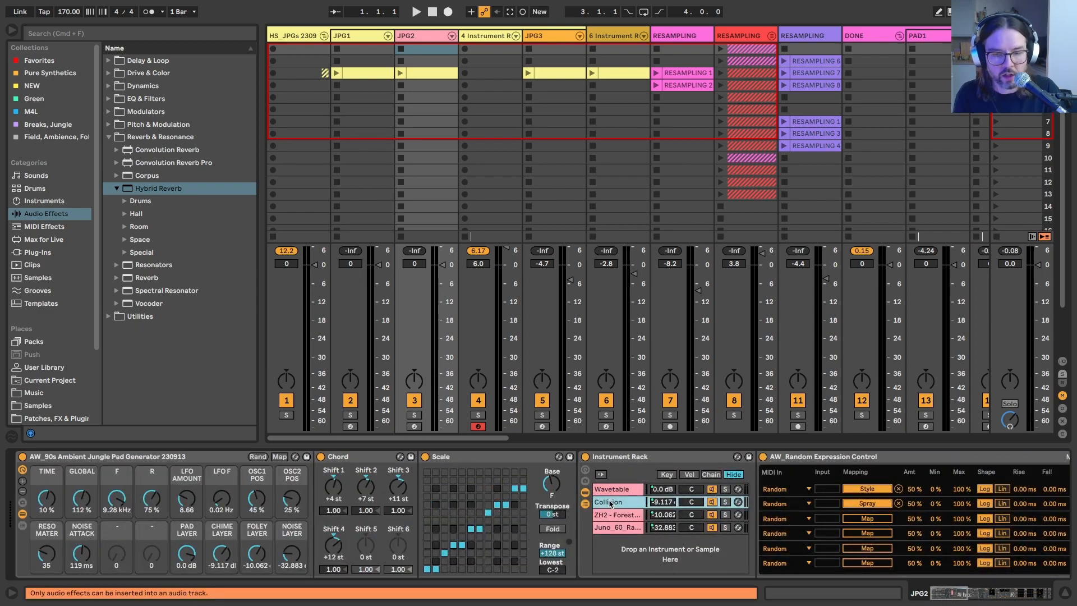
left_click(478, 37)
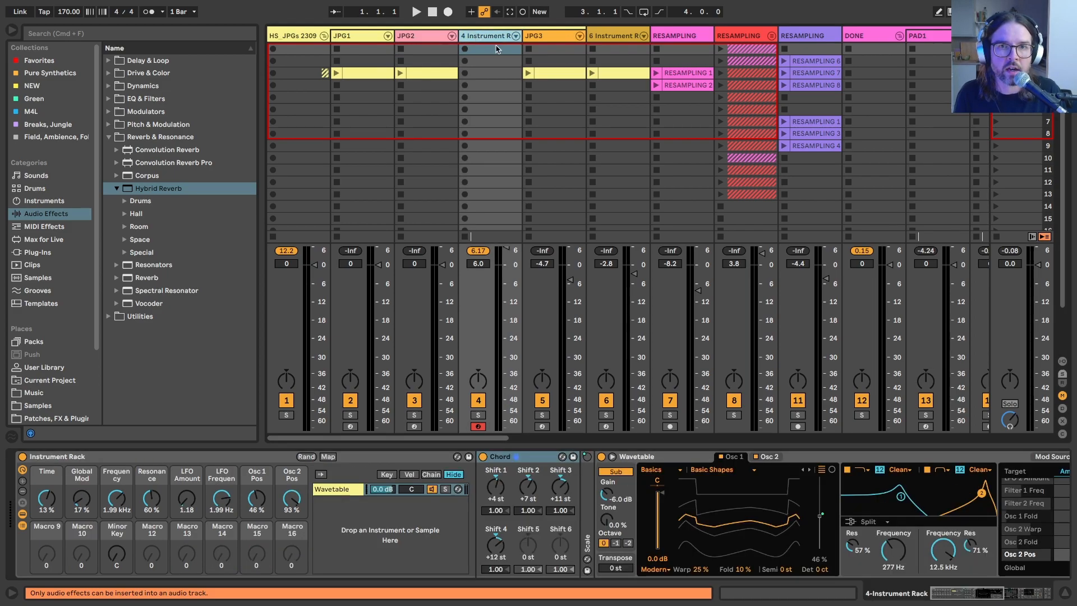
key("super+v")
left_click_drag(327, 489, 324, 504)
Step: Map the Wavetable chain's volume to Macro 13 and the Collision chain's volume to Macro 14
left_click_drag(389, 501, 381, 496)
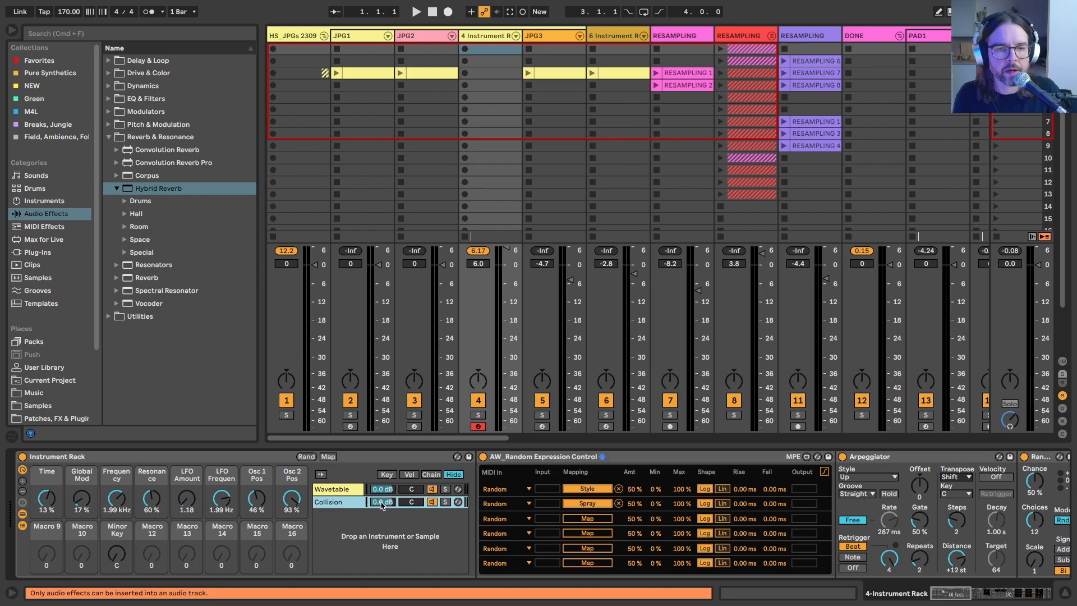
left_click(379, 494)
right_click(379, 494)
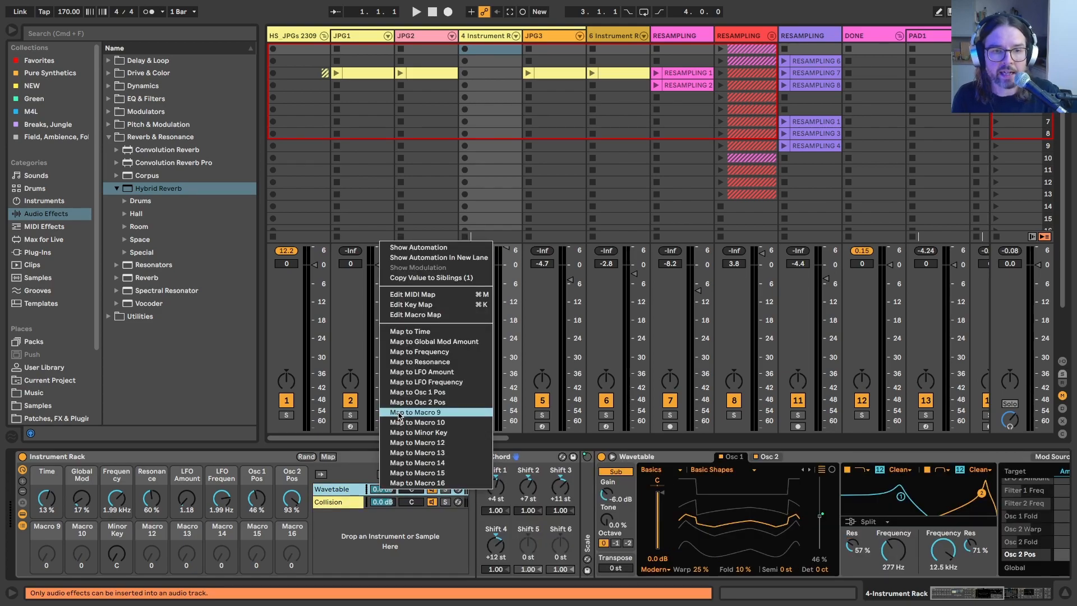
left_click(416, 452)
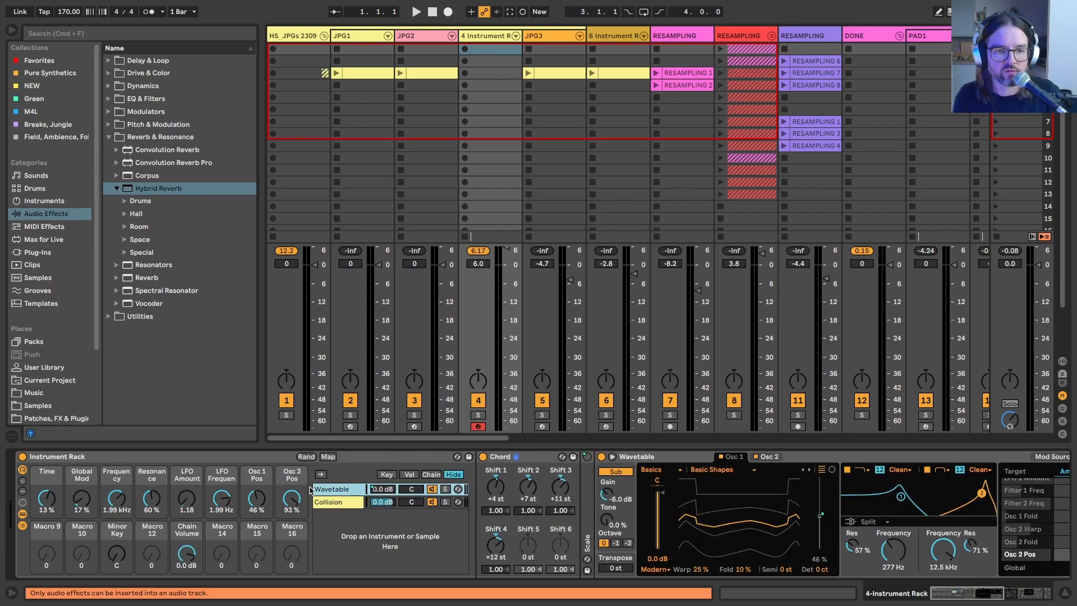
right_click(330, 503)
left_click(334, 505)
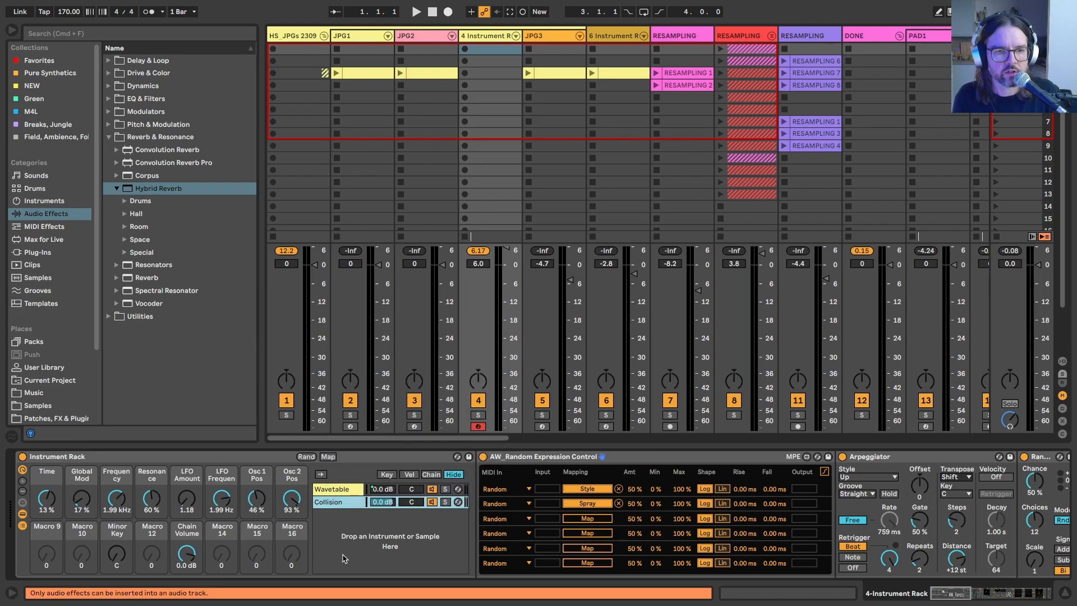
right_click(335, 506)
left_click(330, 501)
right_click(383, 502)
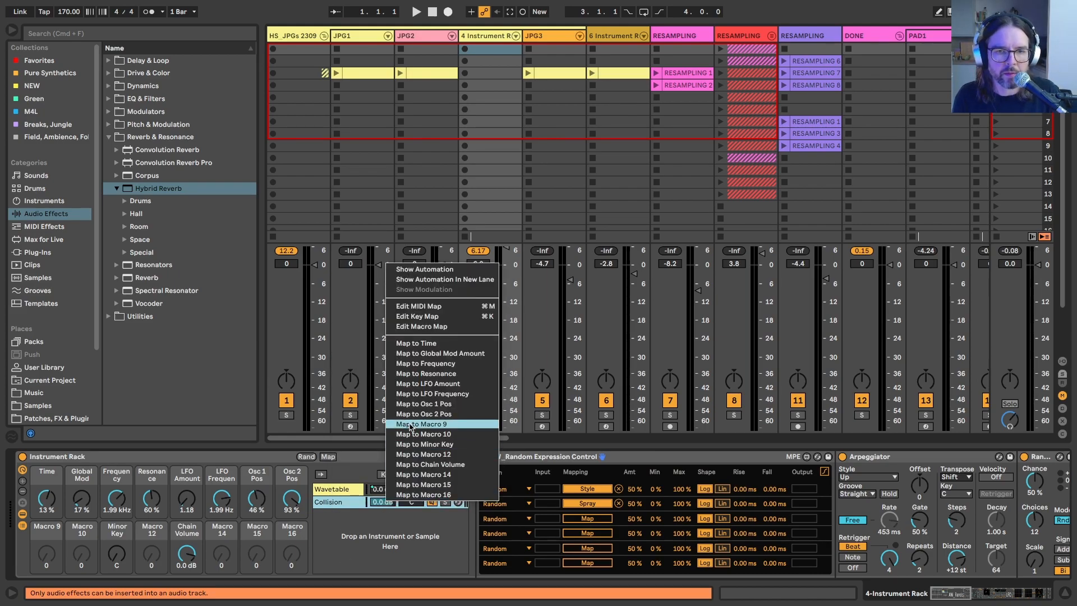
left_click(415, 474)
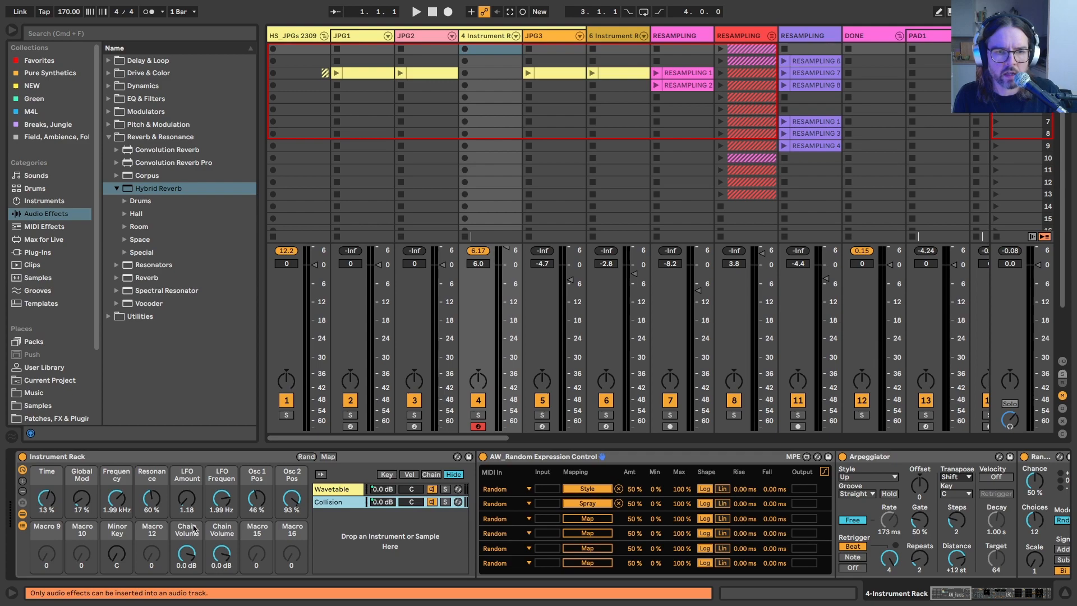
Step: Rename the Wavetable chain volume macro as PAD dB and the Collision chain volume macro as PERC dB
left_click(180, 536)
type("PAD dB")
key("Tab")
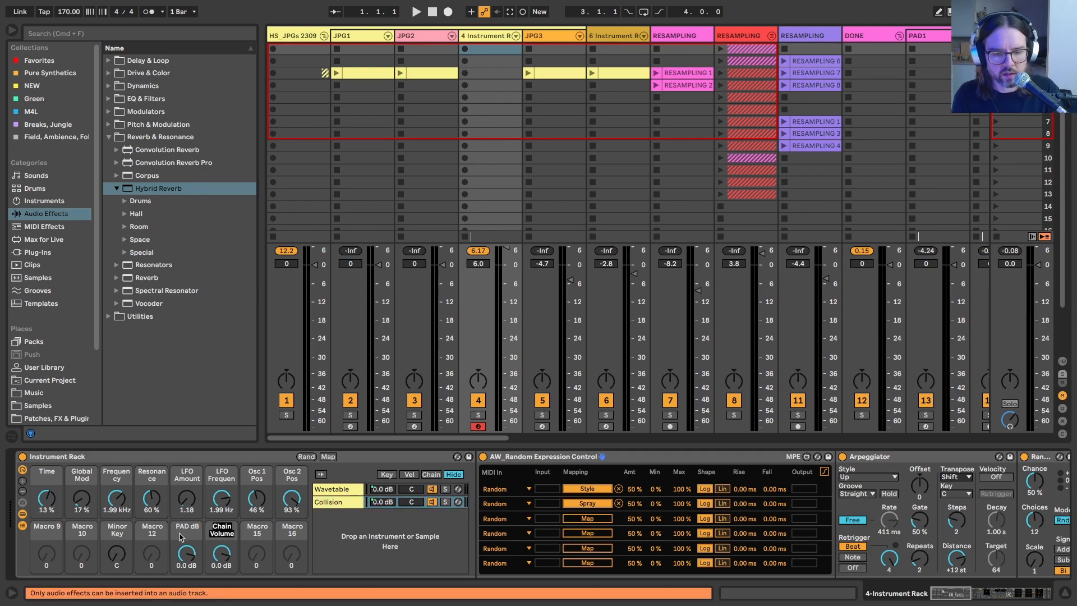
type("CO")
type("PERC d")
type("B")
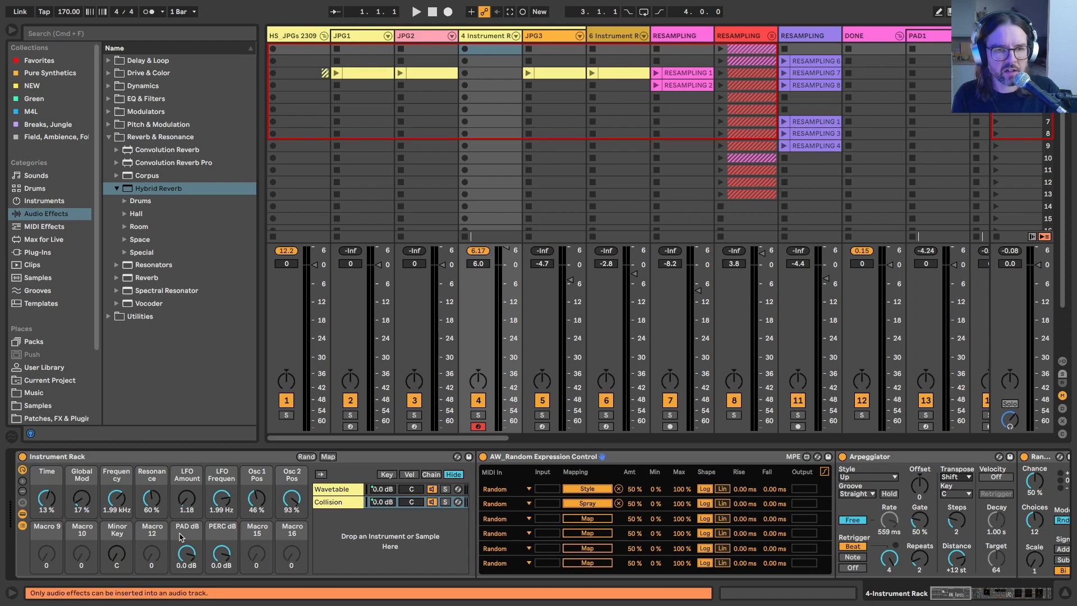
Step: Rename Macro 15 as FOLEY dB and Macro 16 as NOISE dB
left_click(263, 532)
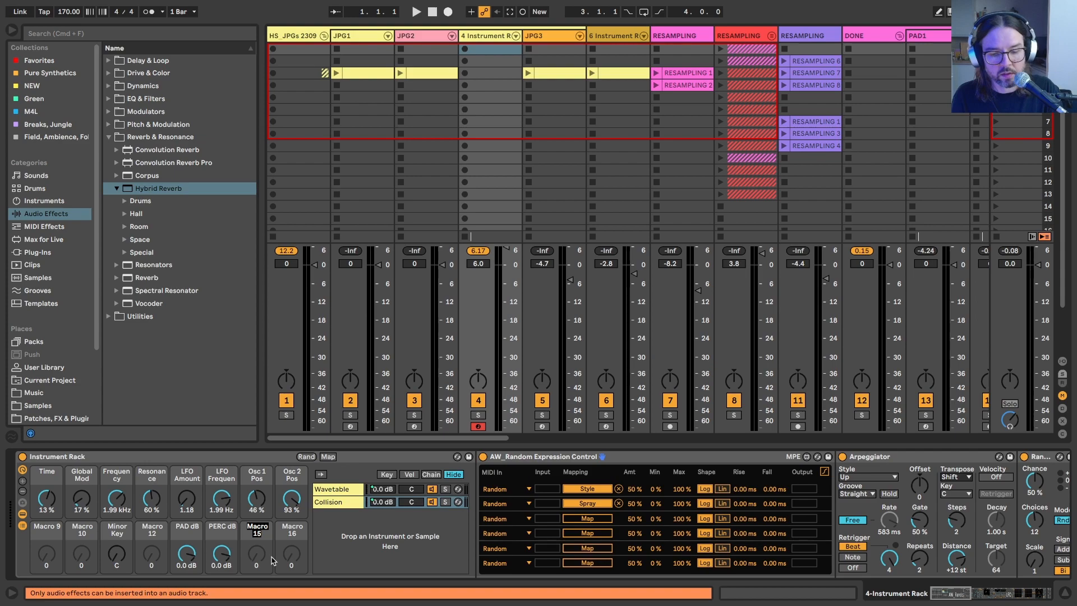
type("FOLEY dB")
key("Tab")
type("N")
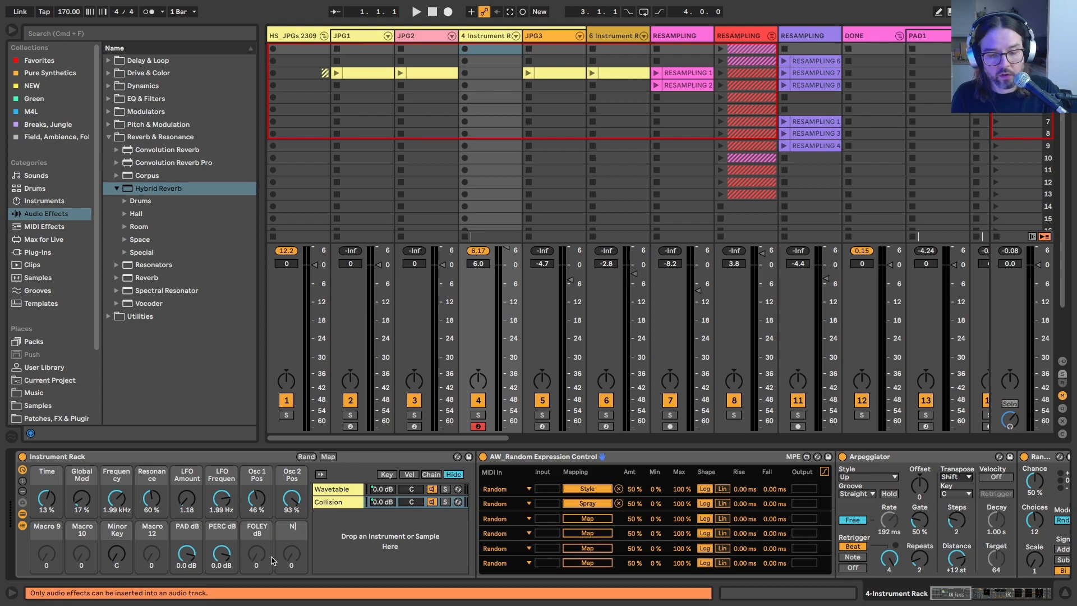
type("OISE dB")
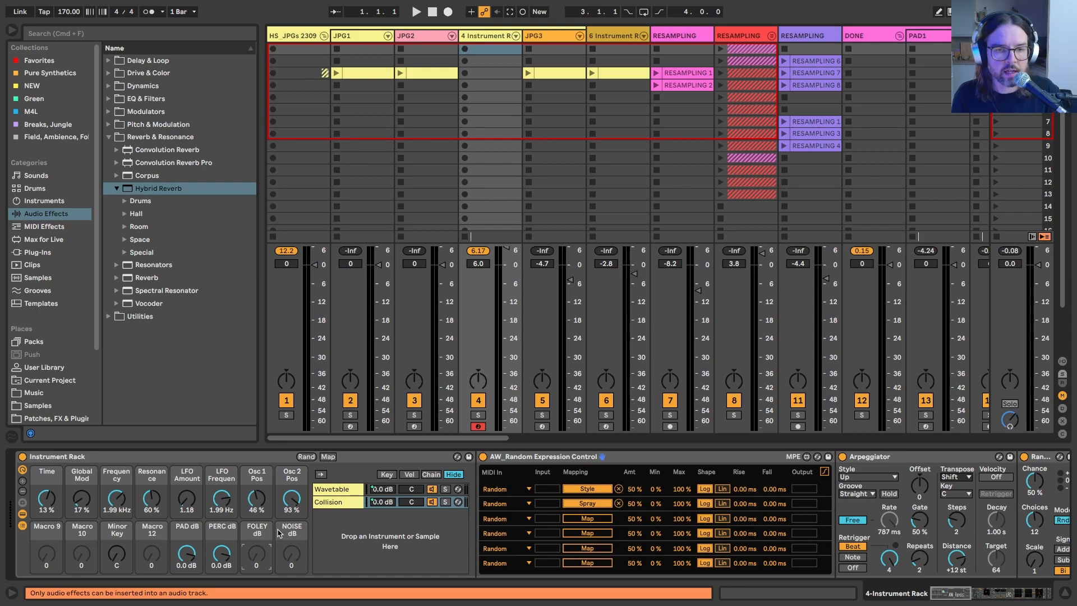
Step: Map the Base of the Collision chain's Scale device to the Minor Key macro
scroll(223, 534, "right", 15)
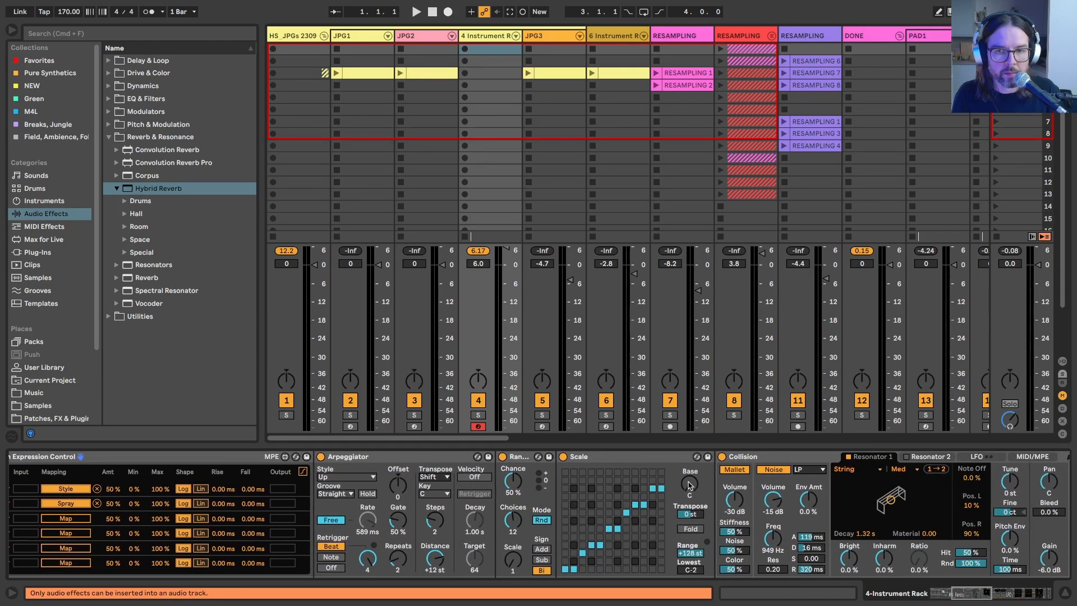
right_click(691, 484)
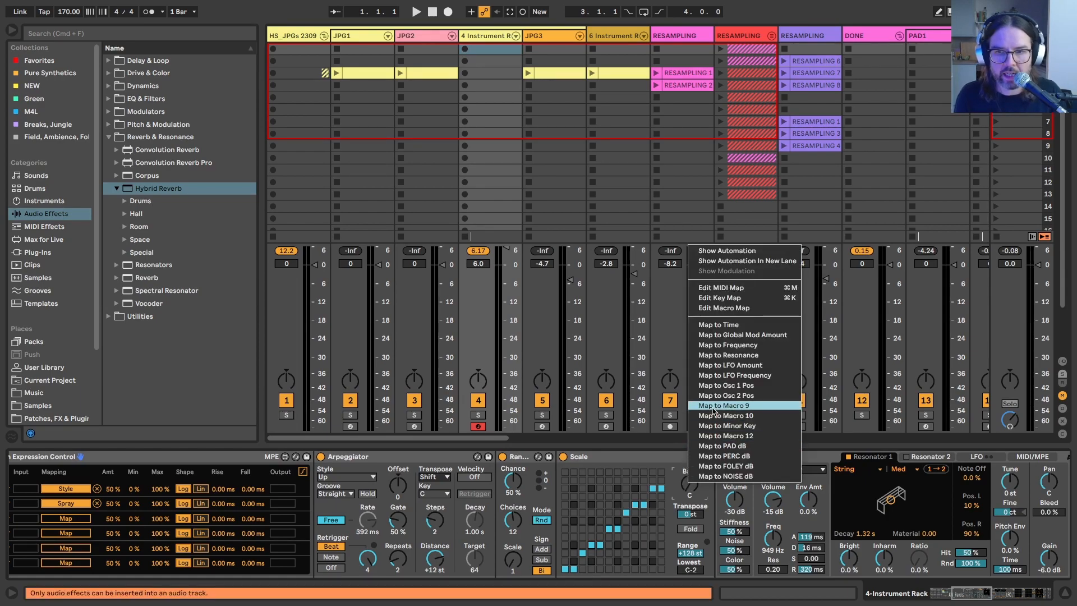
left_click(712, 425)
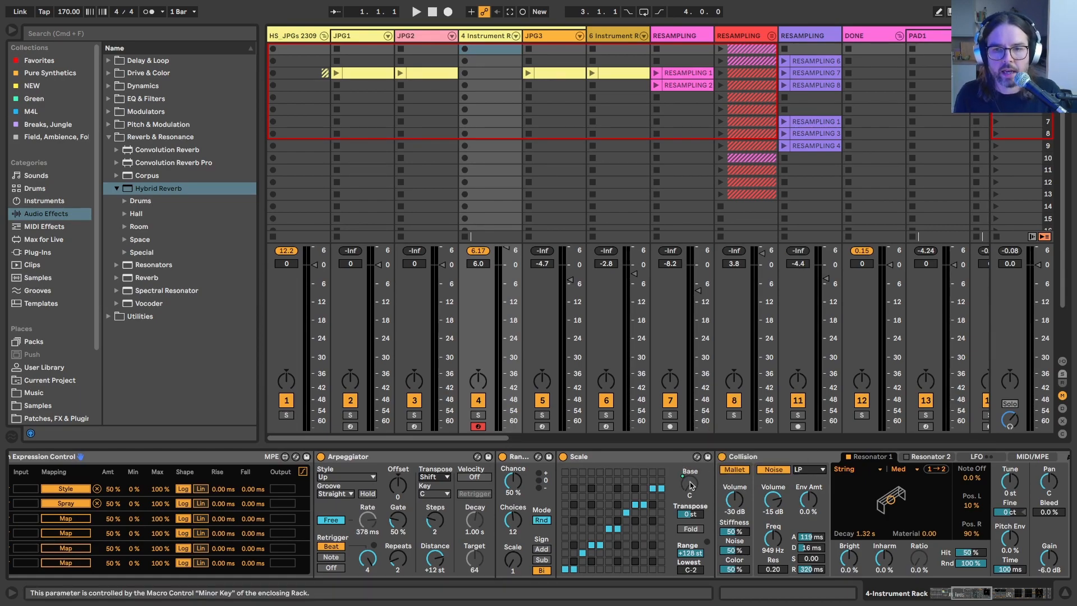
Step: Copy the Chord device from the Wavetable chain to the start of the Collision chain, before AW_Random Expression Control
scroll(690, 485, "left", 10)
scroll(440, 498, "right", 11)
scroll(301, 472, "left", 4)
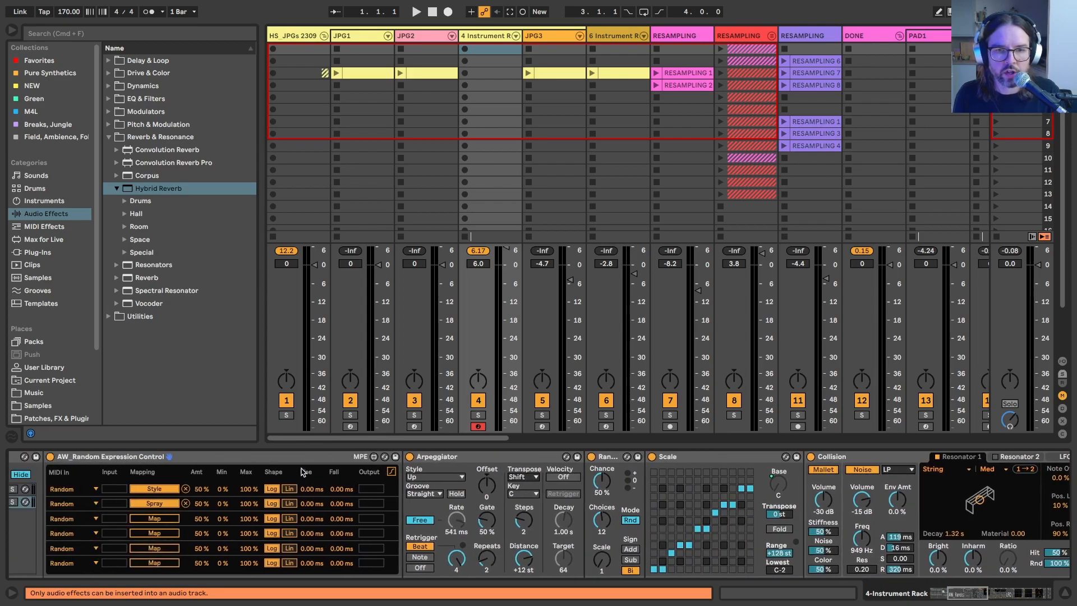
scroll(442, 458, "left", 8)
left_click(337, 490)
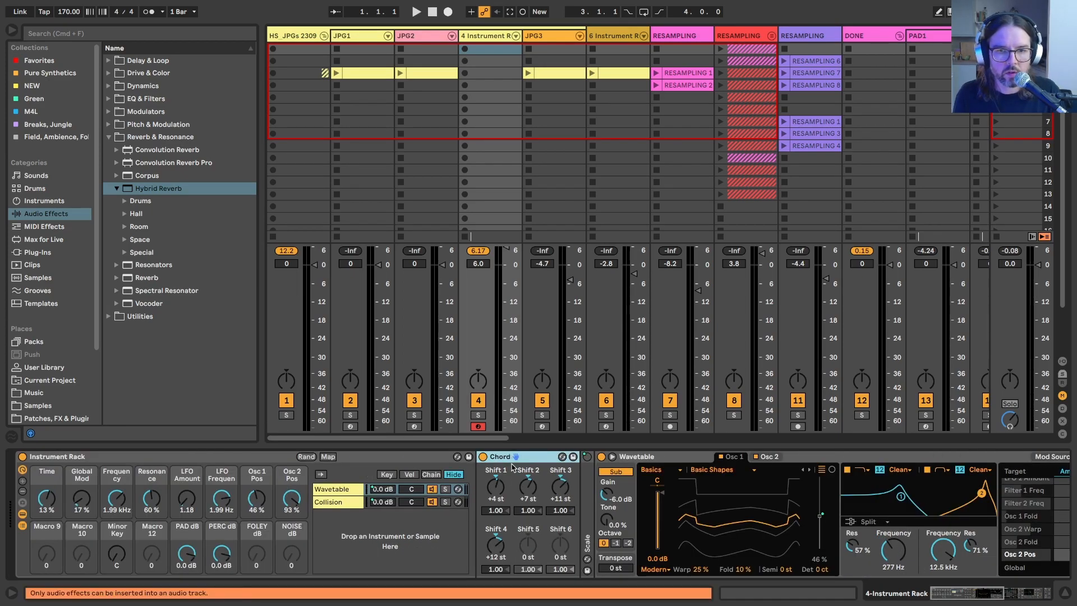
left_click(338, 506)
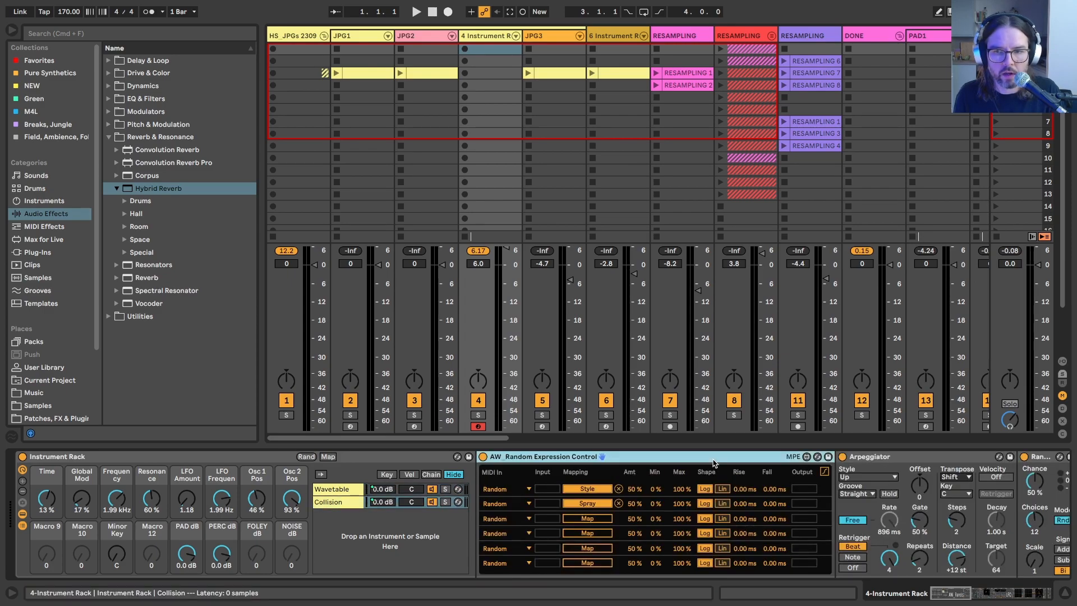
key("super+v")
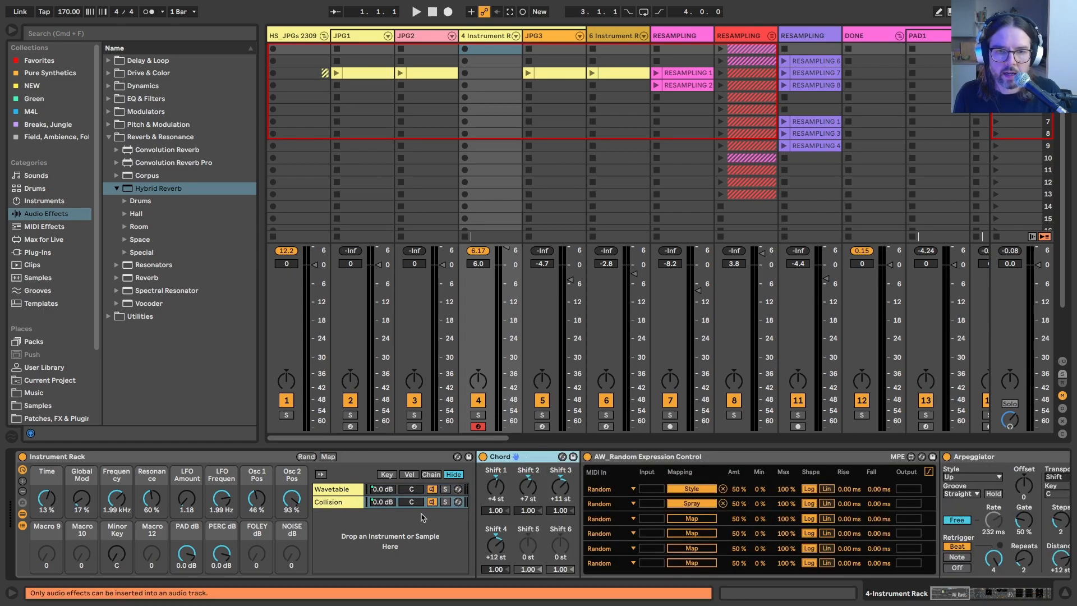
Step: Lower the PERC dB macro to -5.968 dB and map the type of Collision's Resonator 1 to Macro 9
left_click_drag(222, 554, 222, 565)
scroll(420, 554, "right", 12)
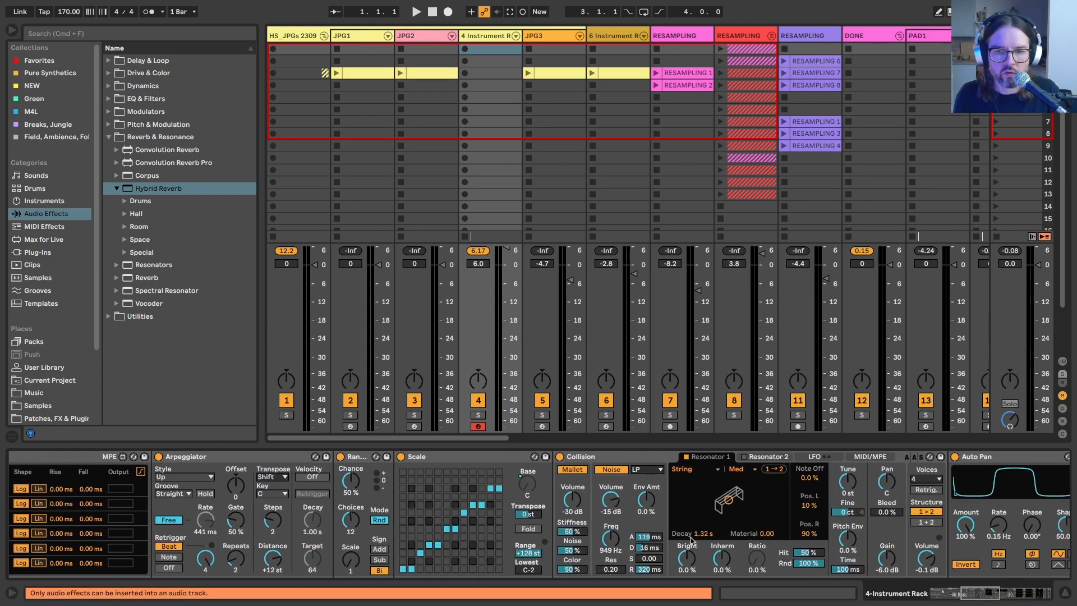
right_click(686, 471)
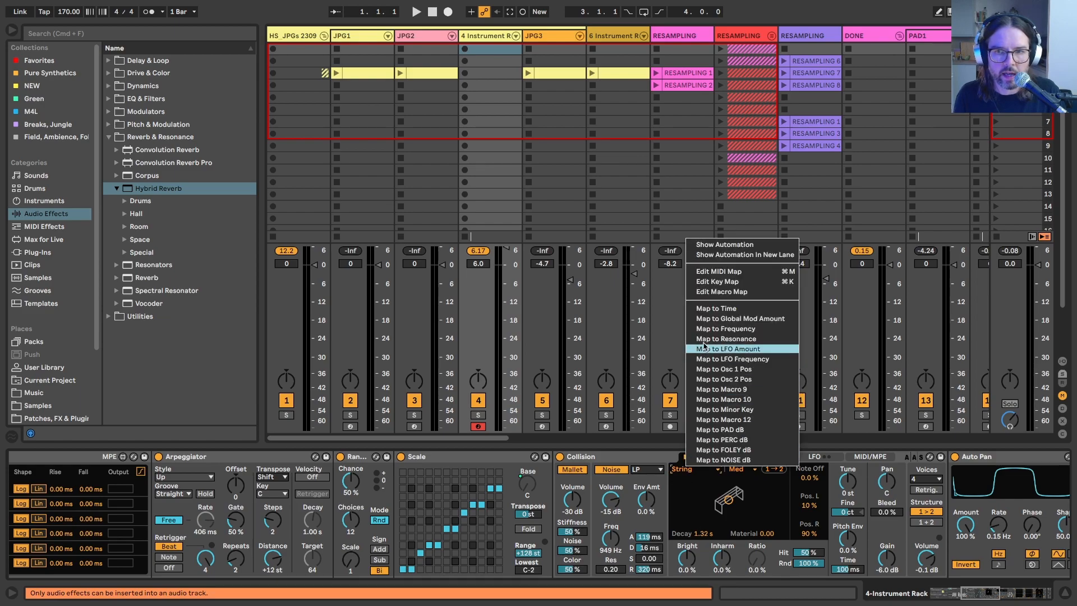
left_click(705, 371)
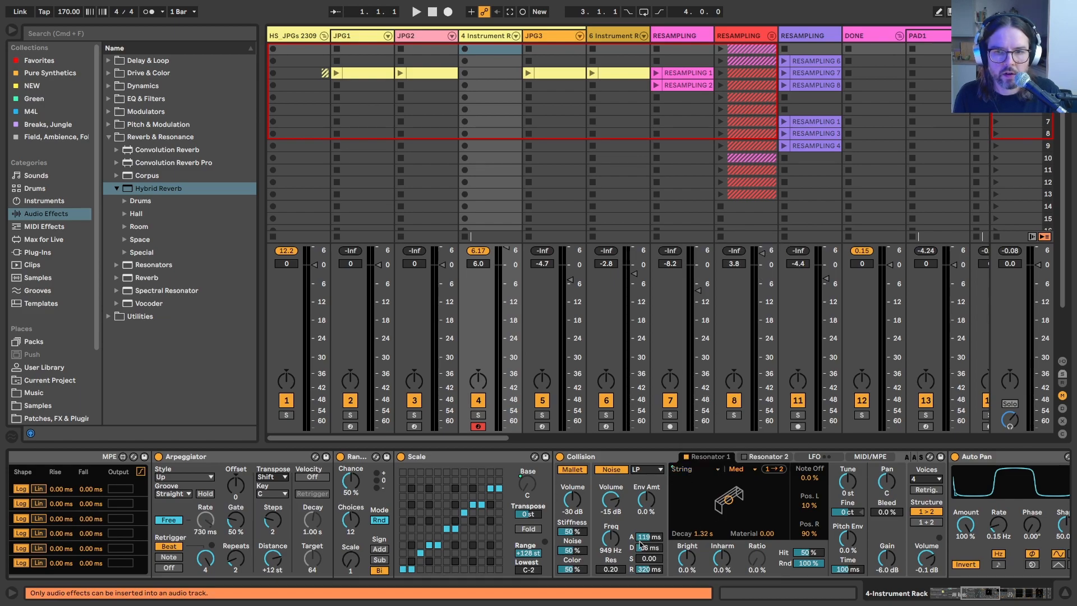
Step: Check the finished rack's macros on JPG2, and map Collision's noise attack in the 4-Instrument Rack track to Macro 10
scroll(819, 514, "right", 10)
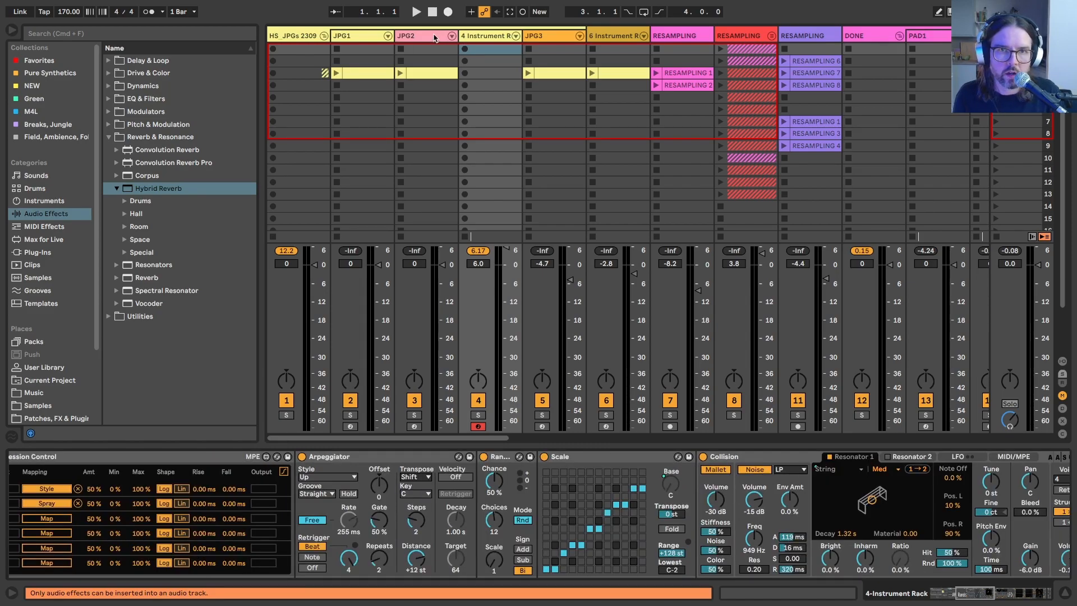
left_click(435, 38)
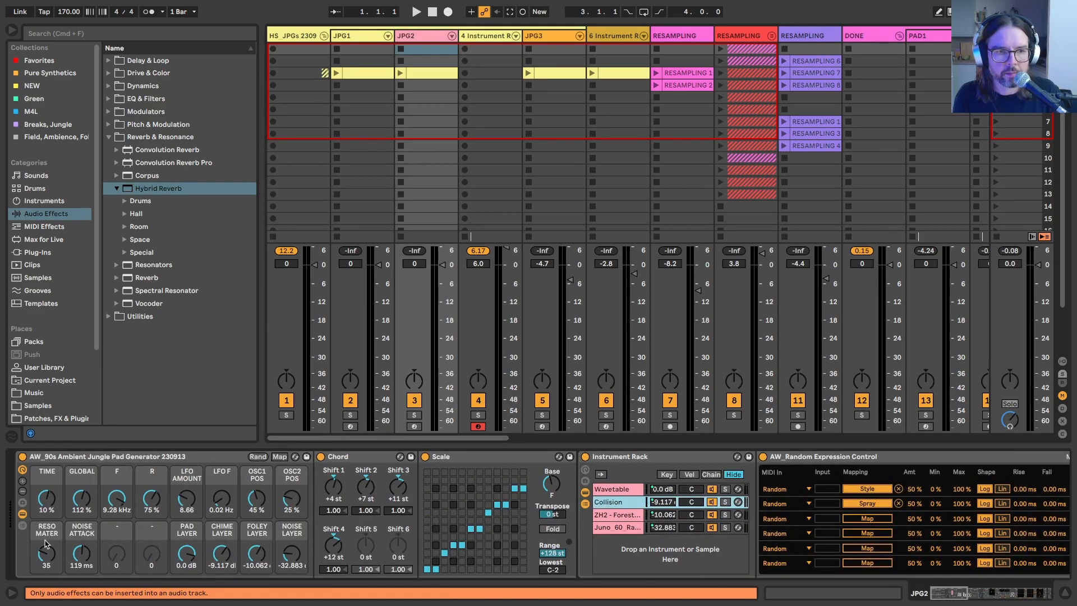
left_click(483, 37)
scroll(429, 511, "left", 8)
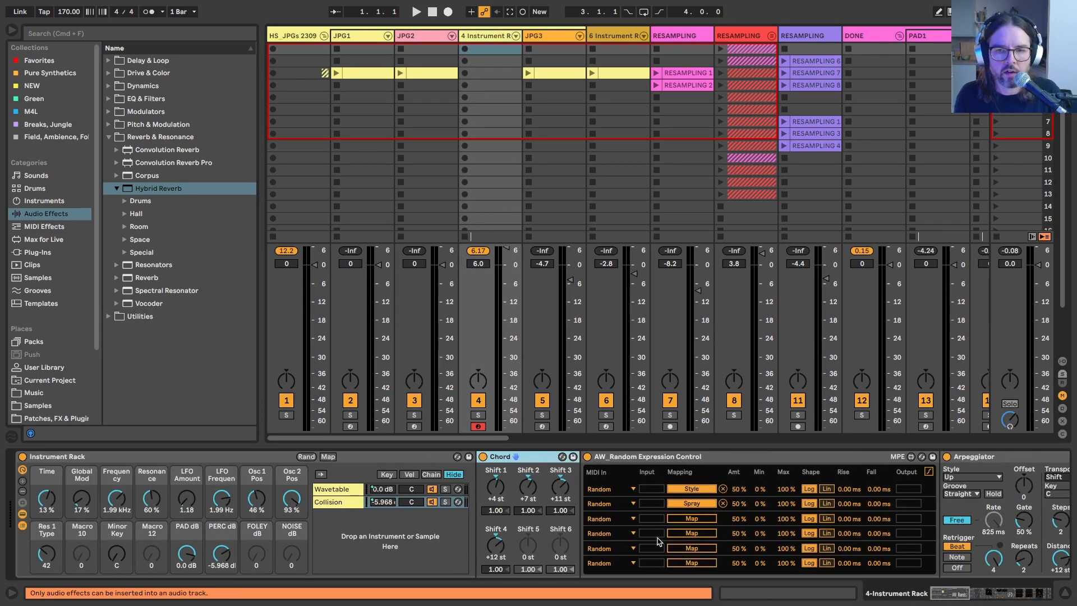
scroll(592, 515, "right", 10)
scroll(592, 515, "right", 8)
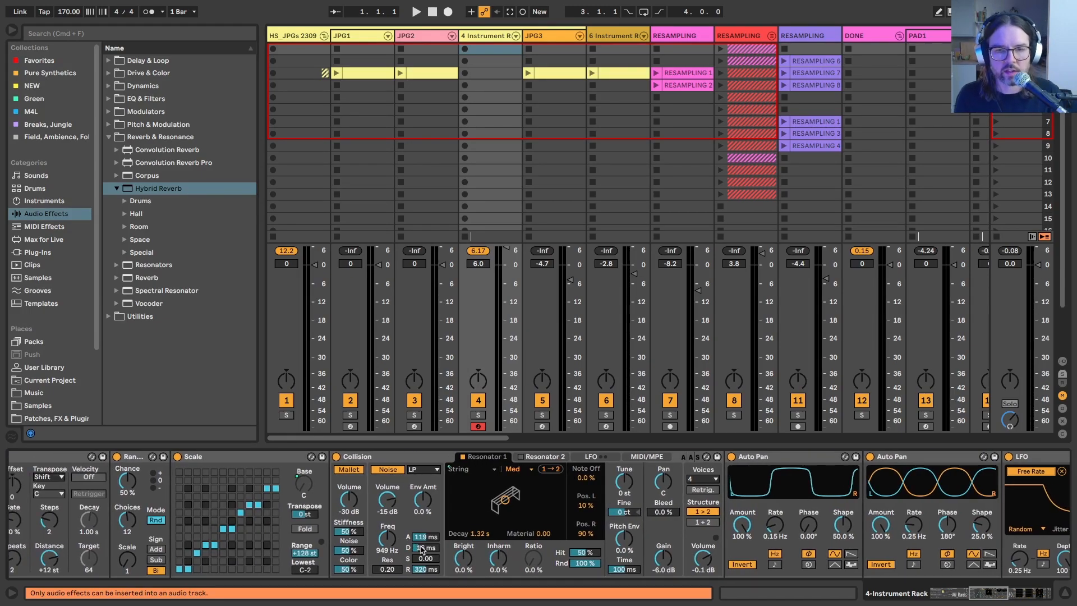
right_click(422, 549)
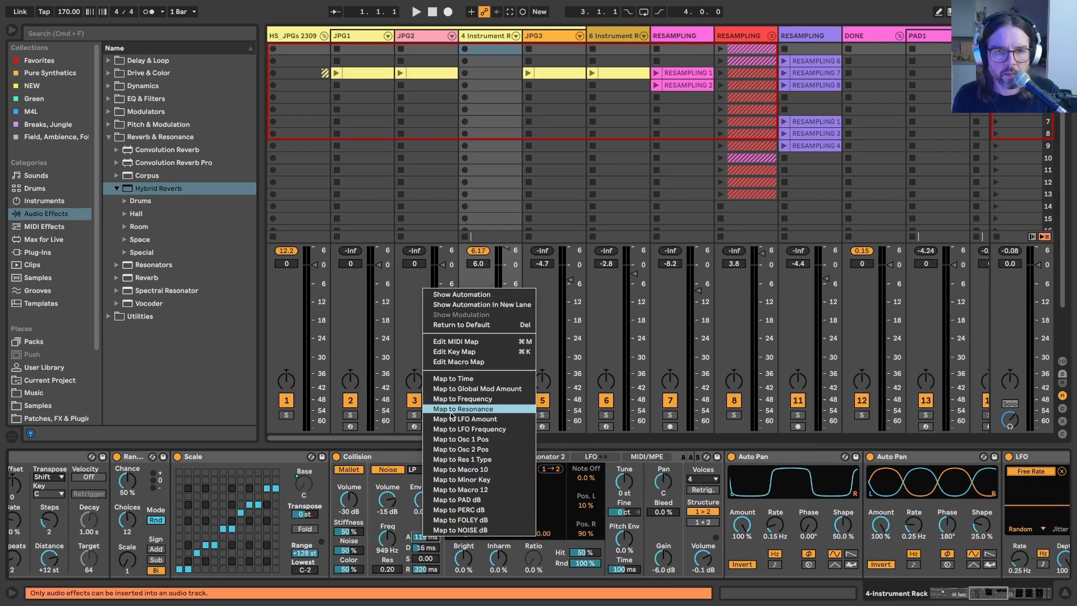
left_click(452, 449)
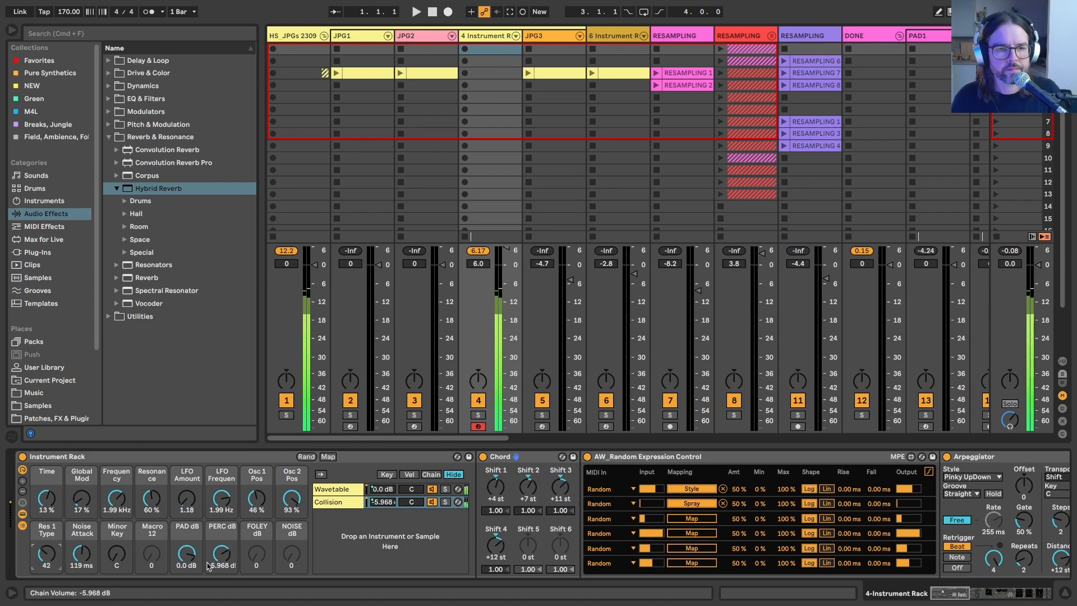
Step: Lower the PAD dB macro to -inf dB and look through the Collision chain's devices with the pad silenced
left_click_drag(186, 552, 185, 603)
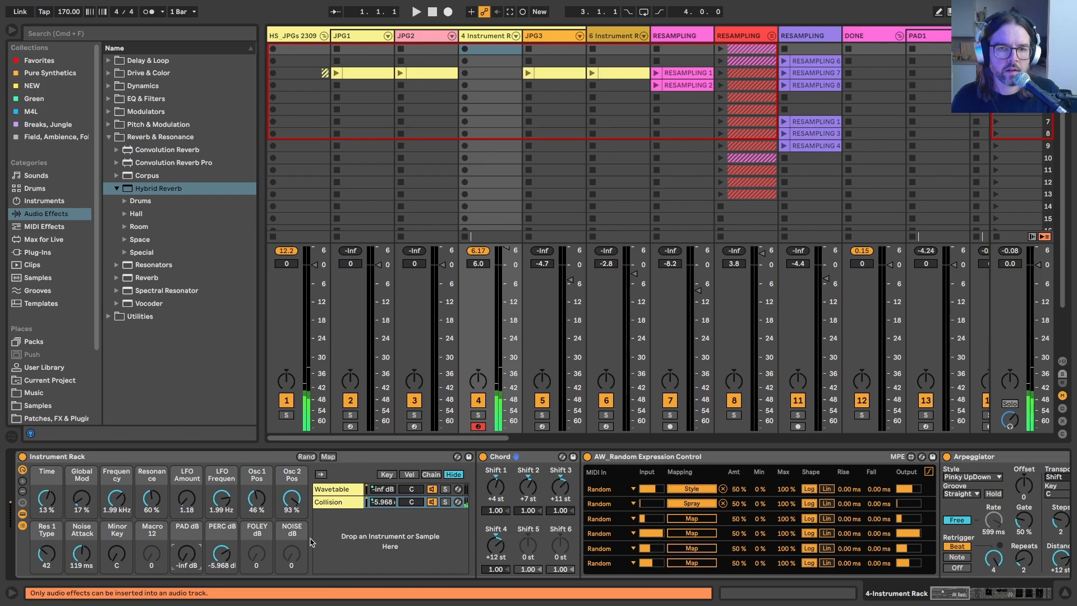
scroll(373, 553, "right", 6)
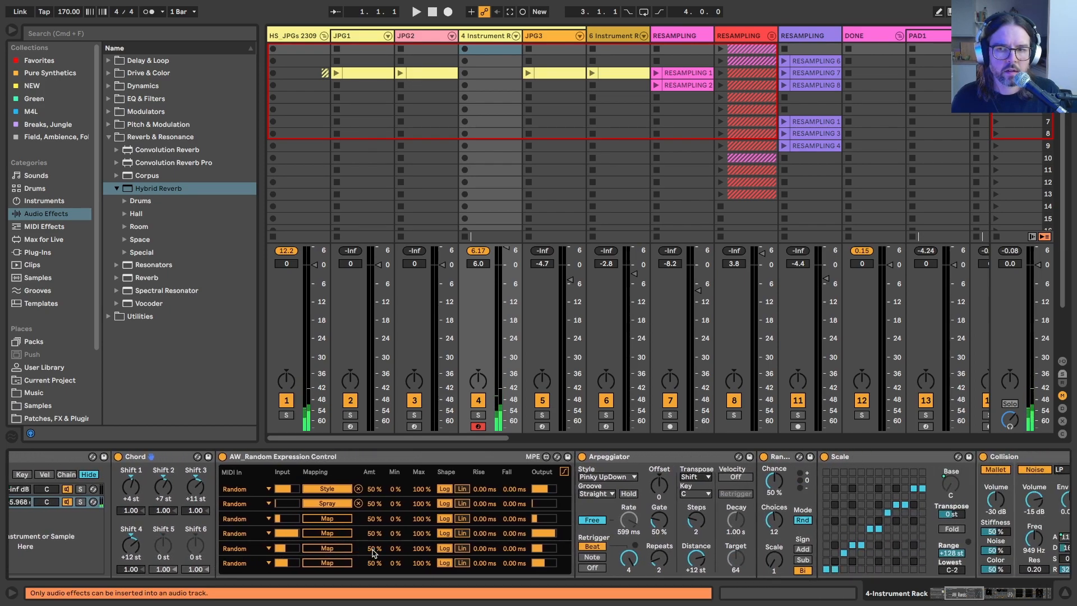
scroll(373, 553, "right", 3)
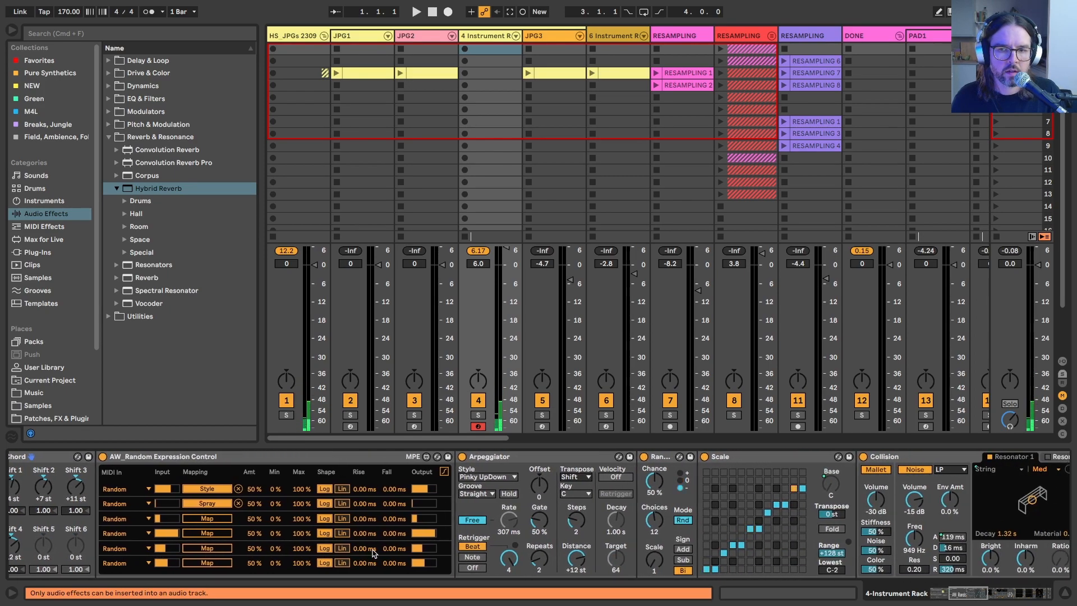
scroll(373, 552, "right", 4)
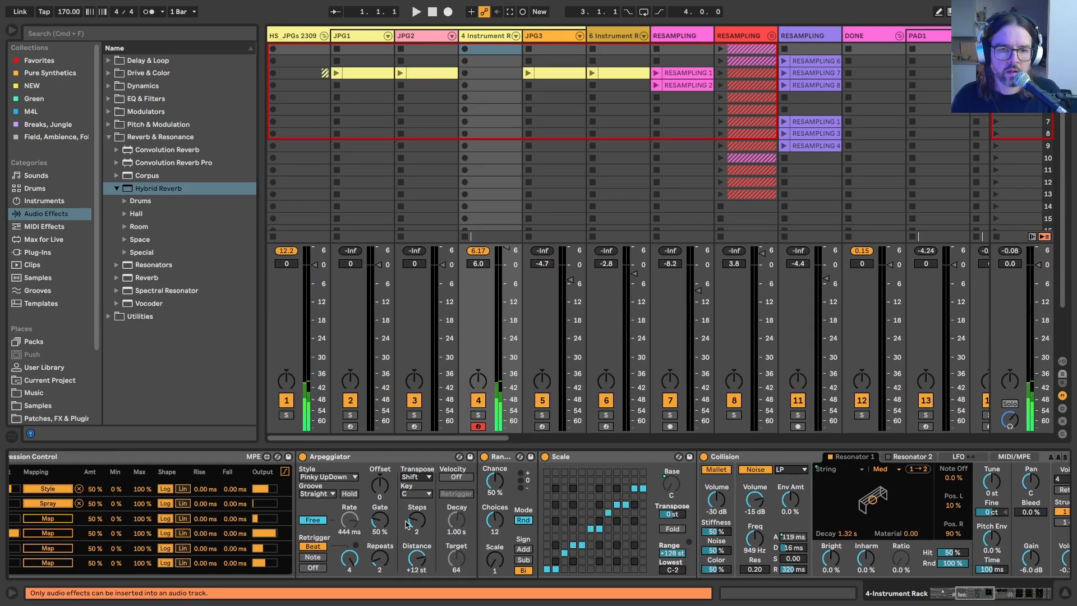
scroll(407, 524, "left", 12)
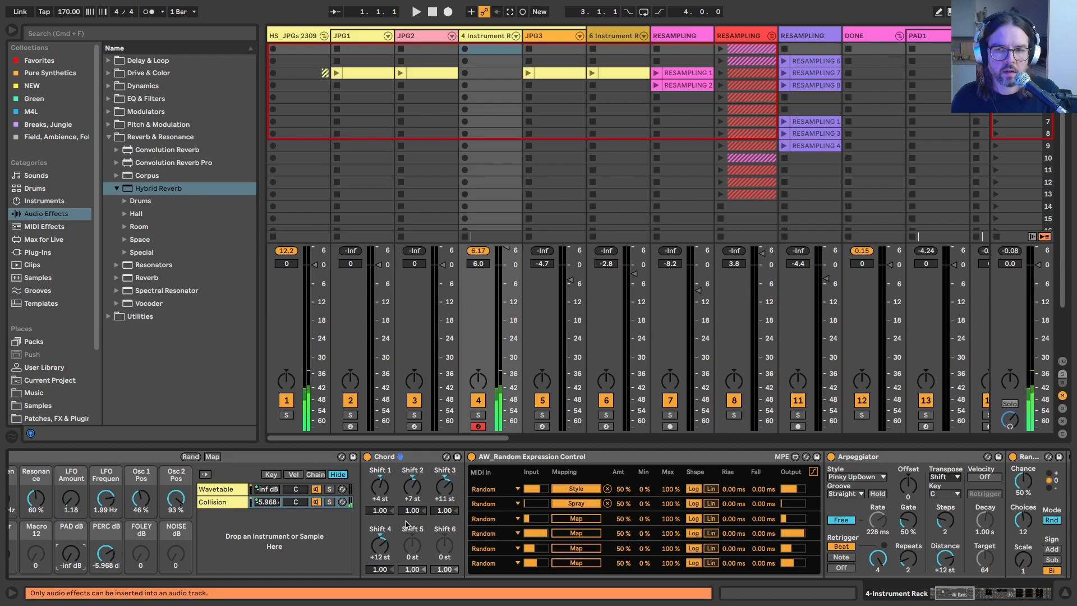
Step: Bypass the Collision chain's Chord device to compare the sound, and switch it back on
left_click(367, 456)
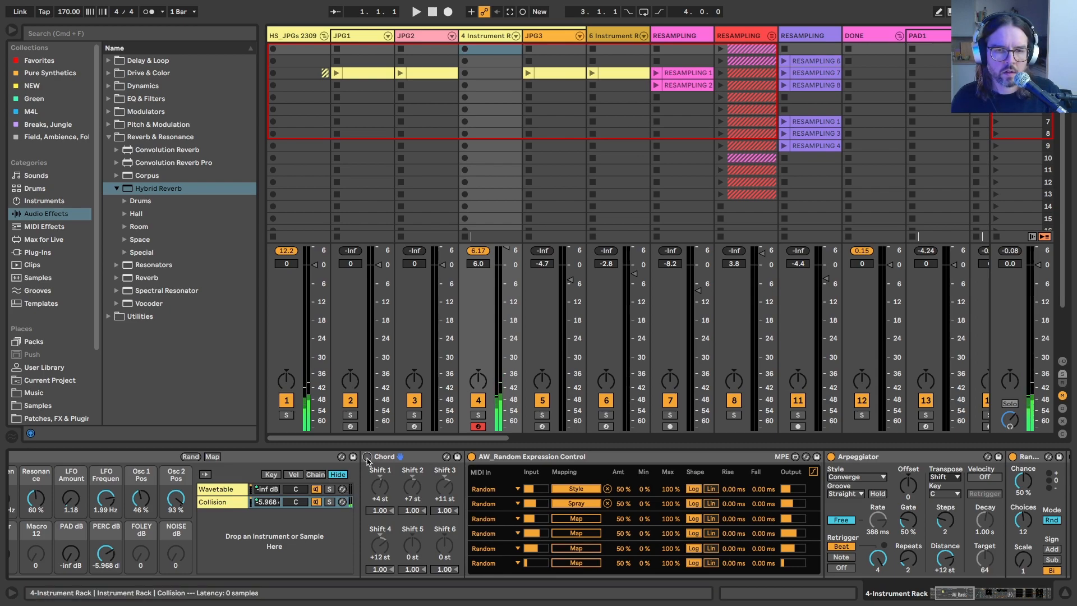
scroll(368, 459, "left", 5)
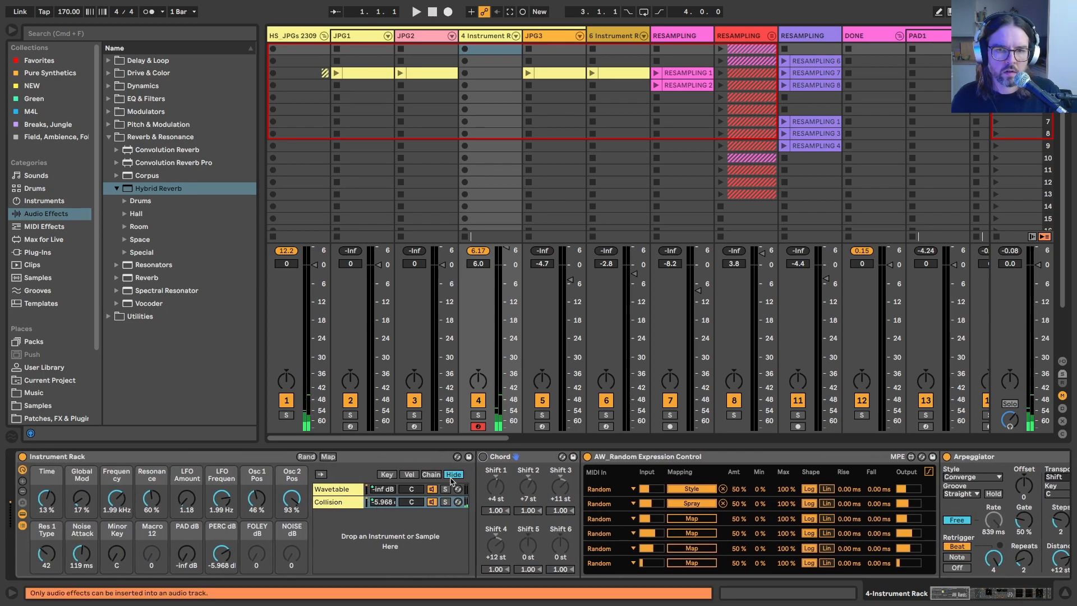
left_click(482, 457)
mouse_move(482, 457)
left_mouse_down()
mouse_move(387, 547)
mouse_move(503, 458)
left_mouse_up()
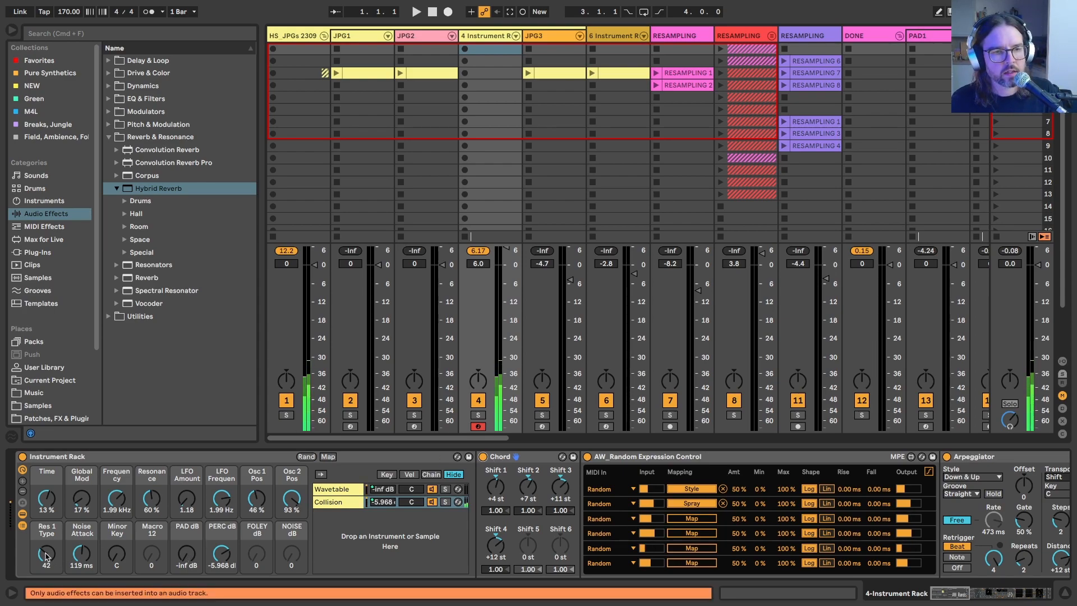
Step: Set the rack's macros to Res 1 Type 70, Noise Attack 5 ms, PAD dB 0.0 dB and PERC dB -6.282 dB
left_click_drag(81, 554, 81, 577)
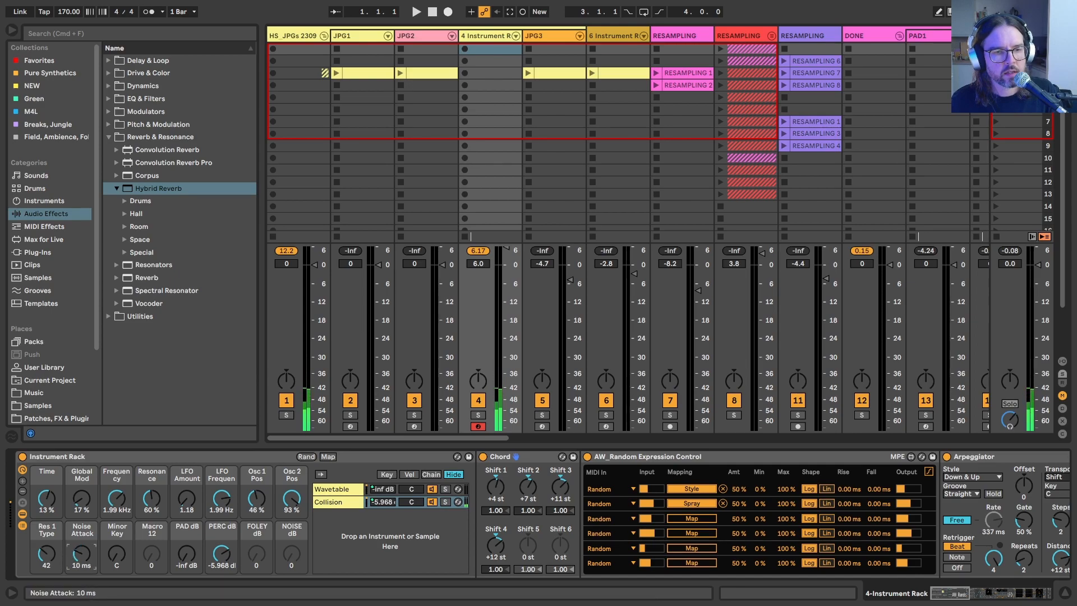
double_click(220, 552)
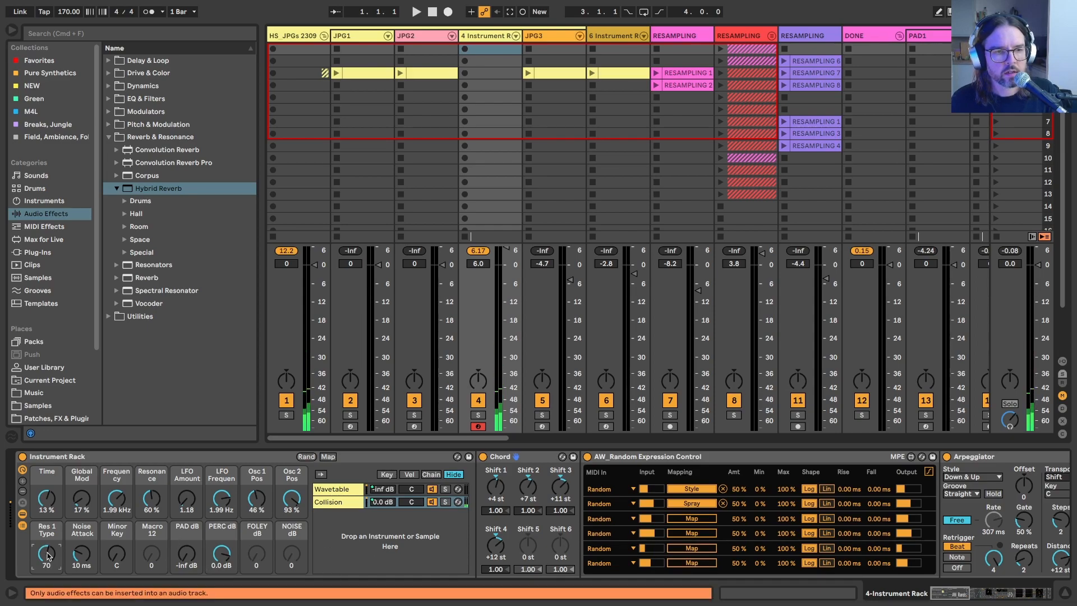
left_click_drag(95, 565, 96, 571)
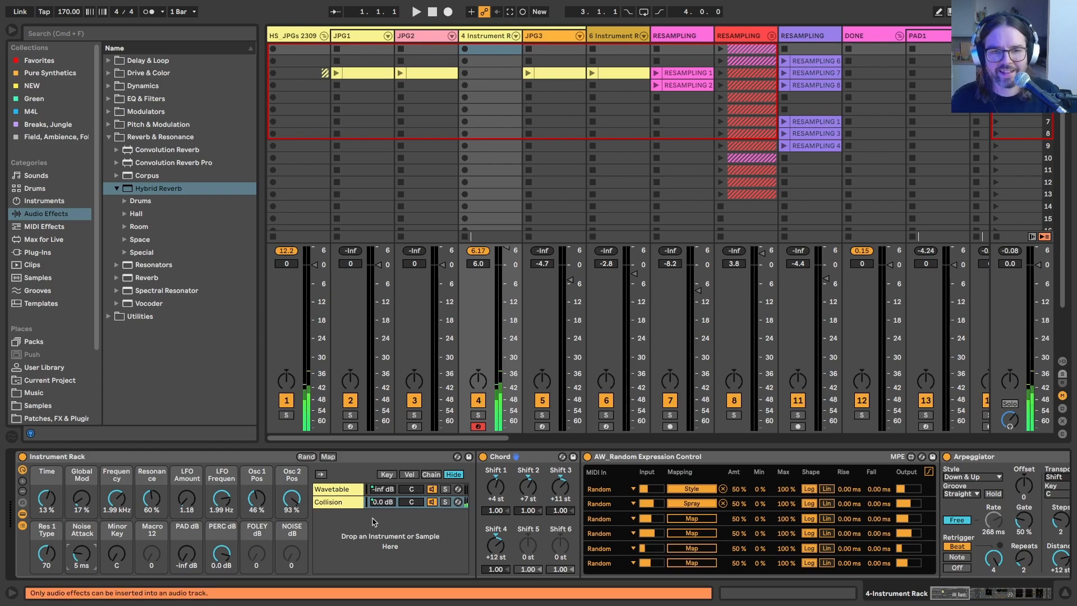
left_click_drag(186, 555, 187, 533)
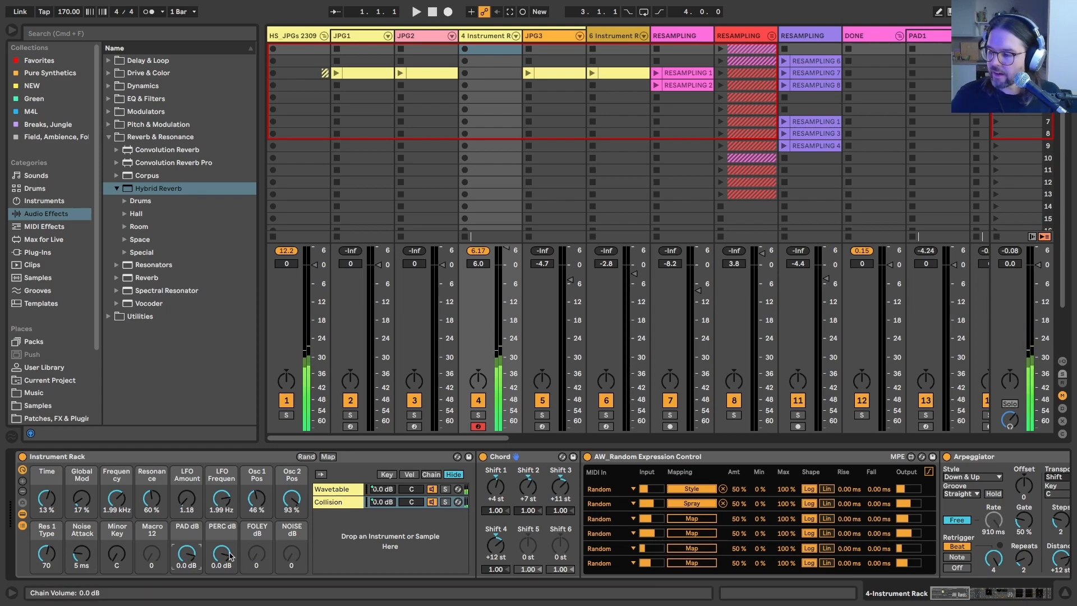
left_click_drag(230, 556, 231, 571)
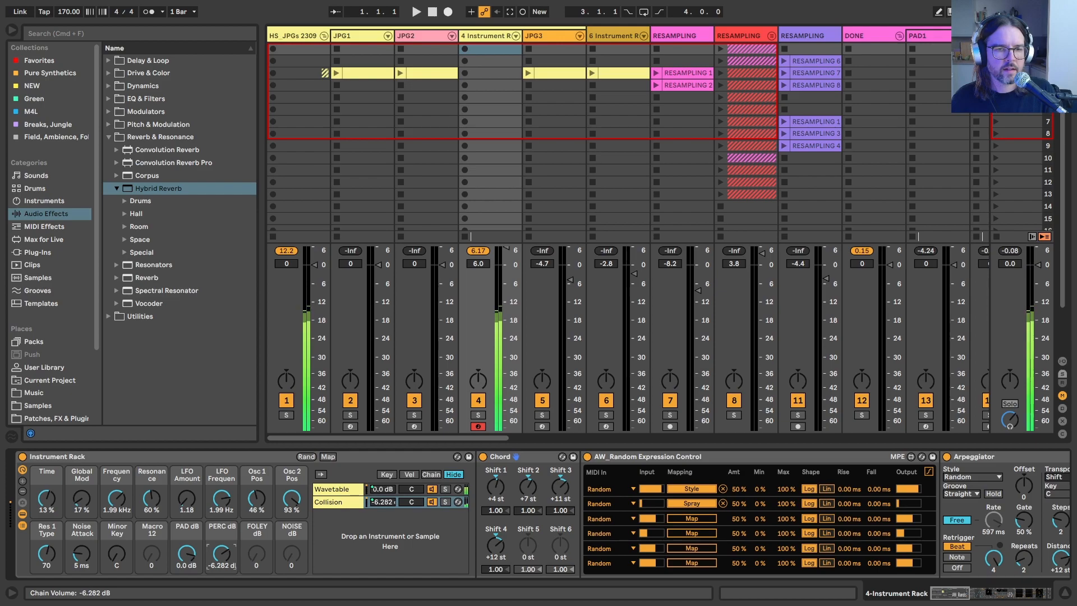
Step: Review the Collision chain's devices, from Chord and Arpeggiator through the Auto Pans, LFO and Grain Delays to Echo and Utility
scroll(569, 520, "right", 10)
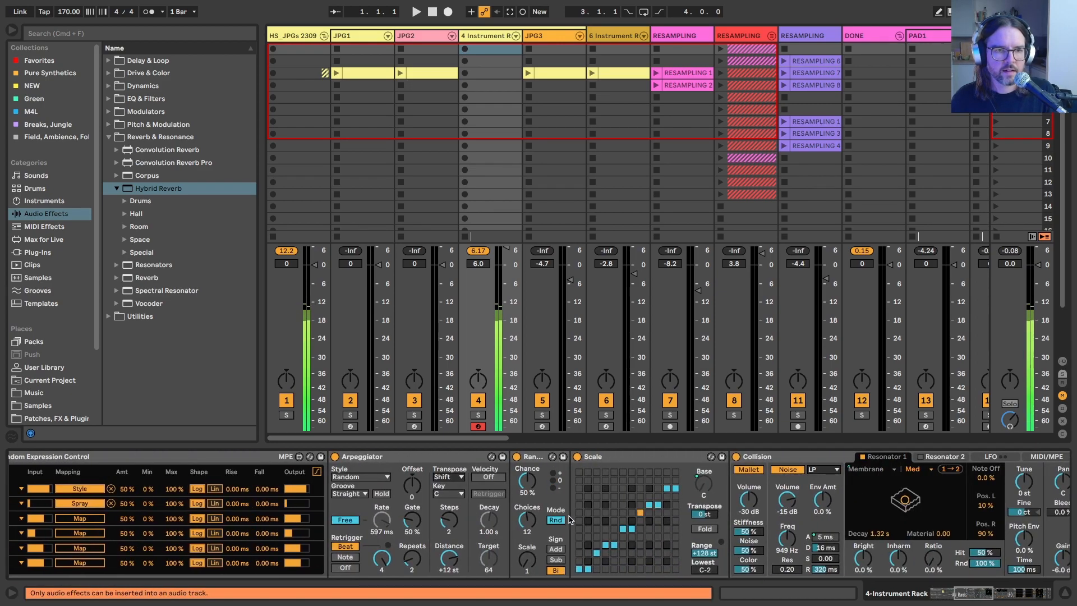
scroll(569, 520, "left", 4)
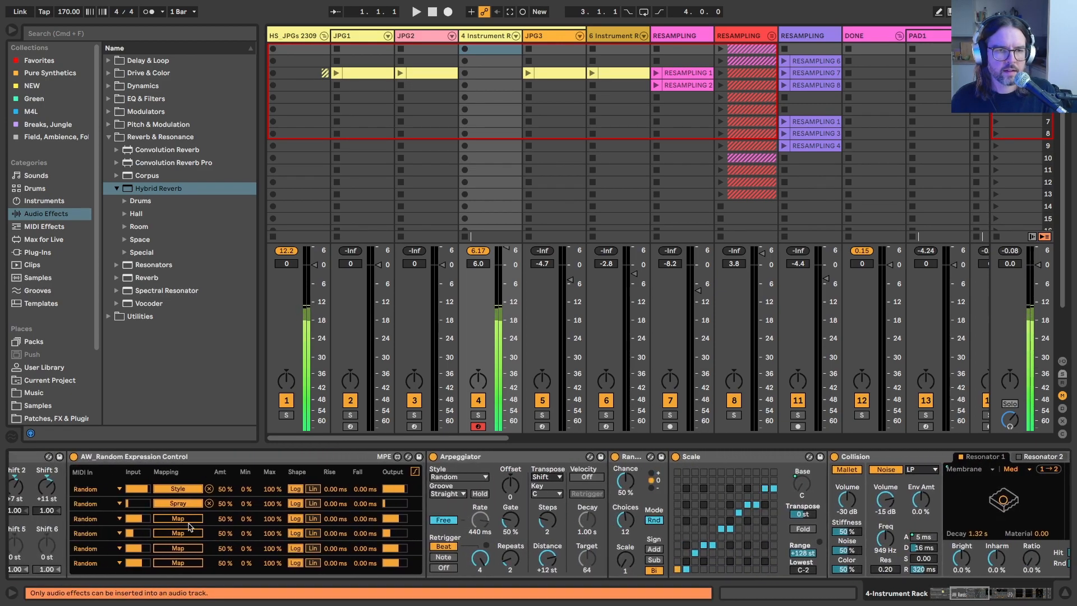
scroll(162, 533, "left", 8)
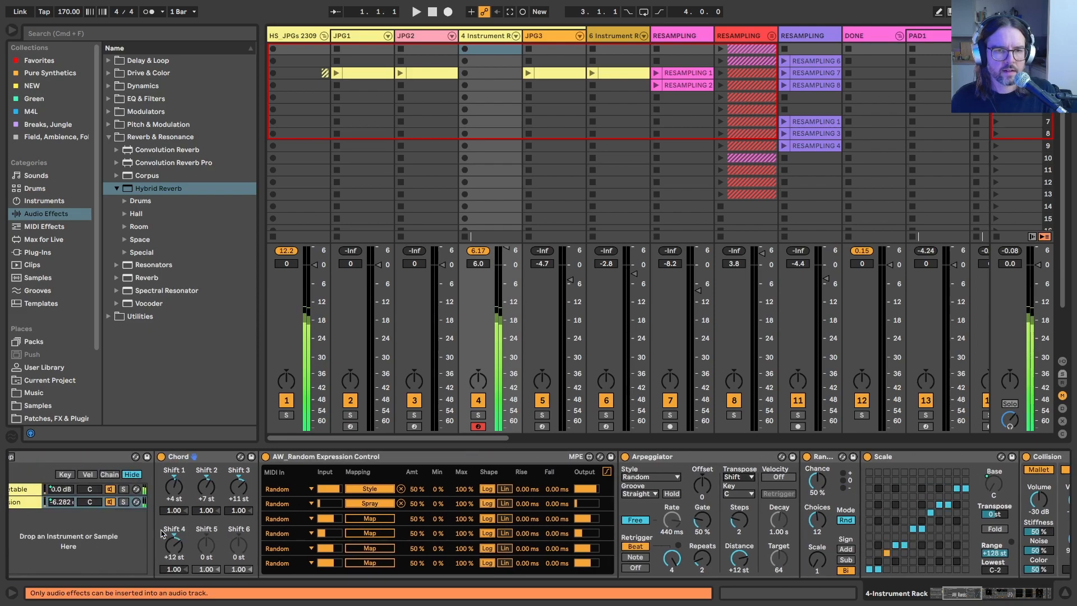
scroll(561, 531, "right", 20)
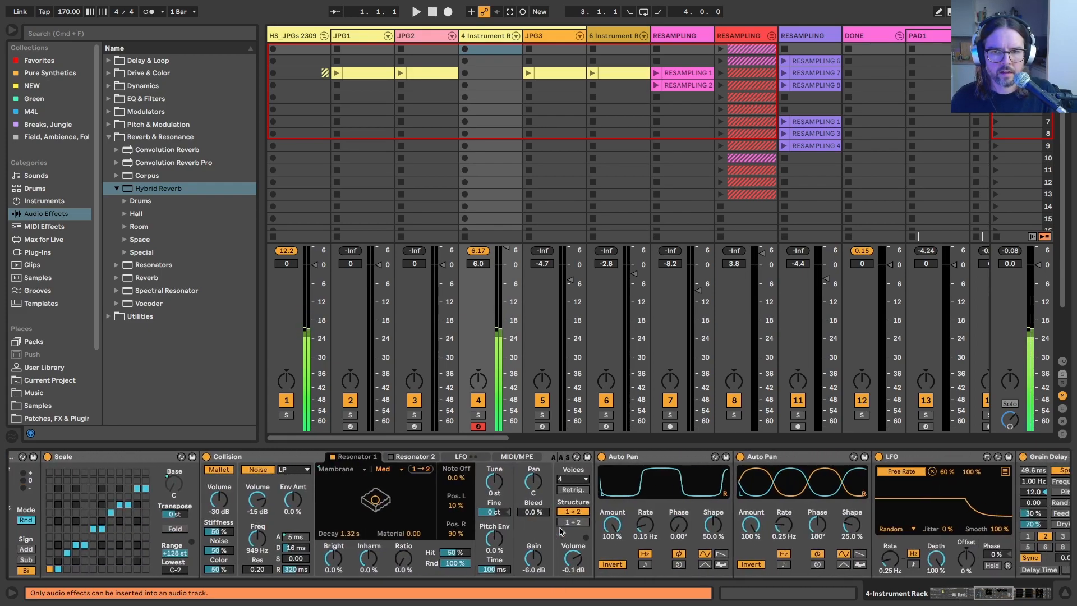
scroll(561, 531, "right", 4)
scroll(560, 531, "right", 18)
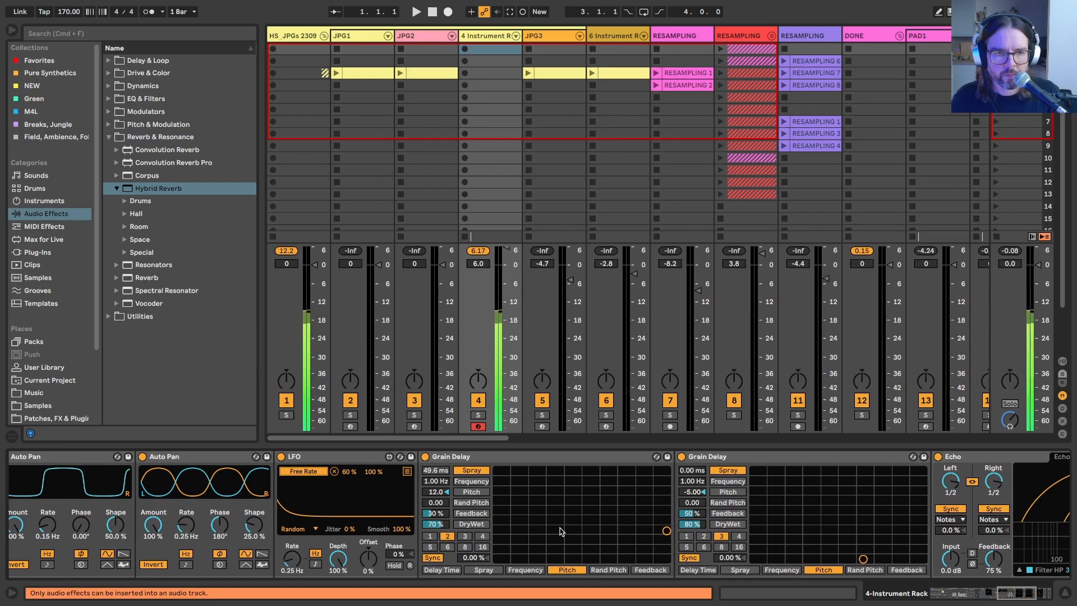
scroll(561, 531, "left", 12)
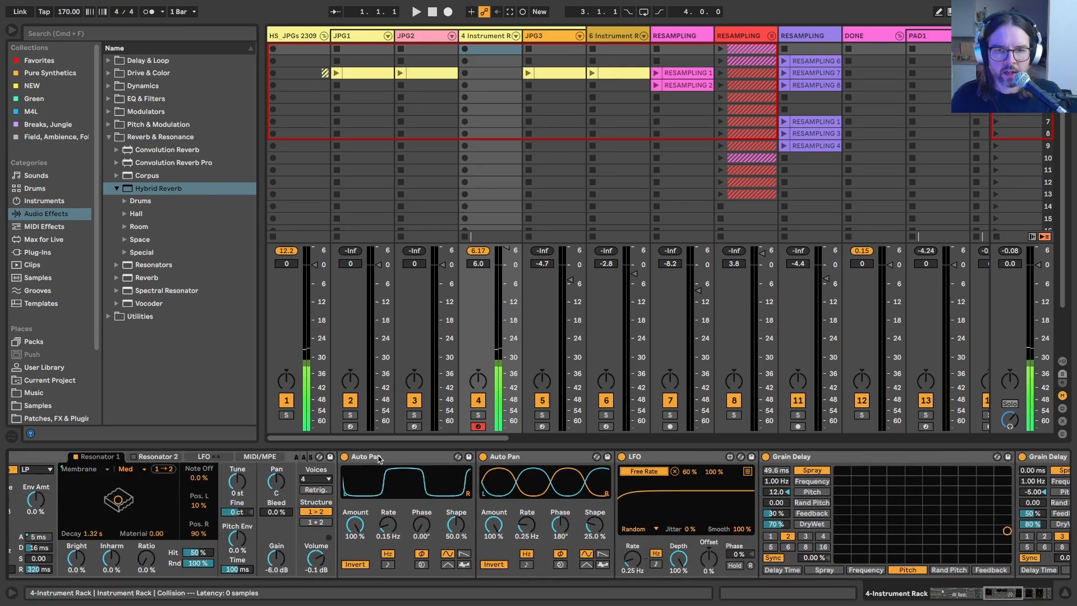
scroll(600, 495, "right", 8)
scroll(600, 495, "right", 17)
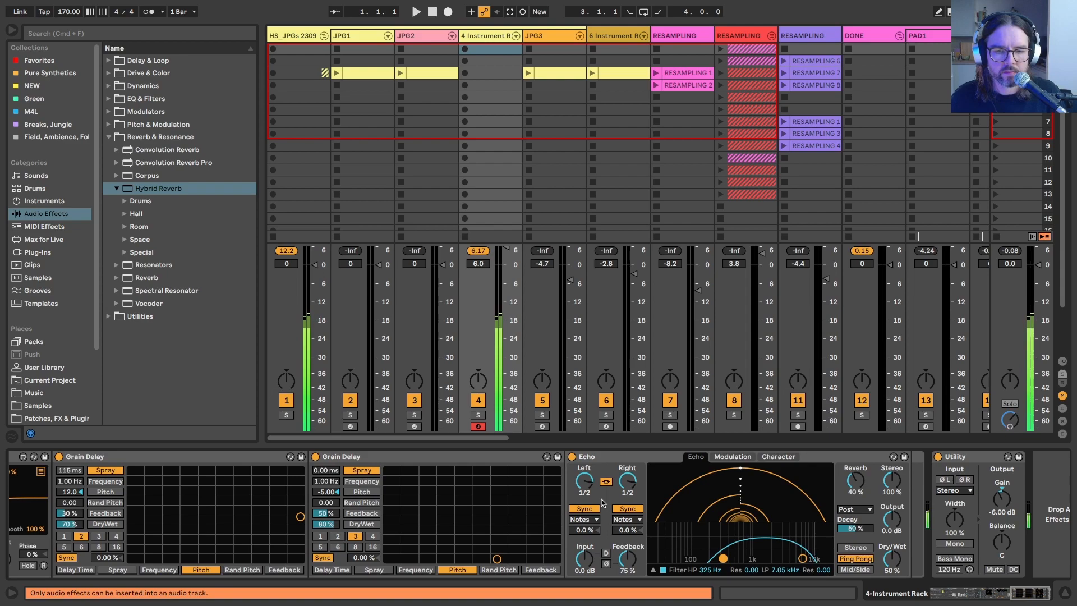
scroll(603, 502, "left", 20)
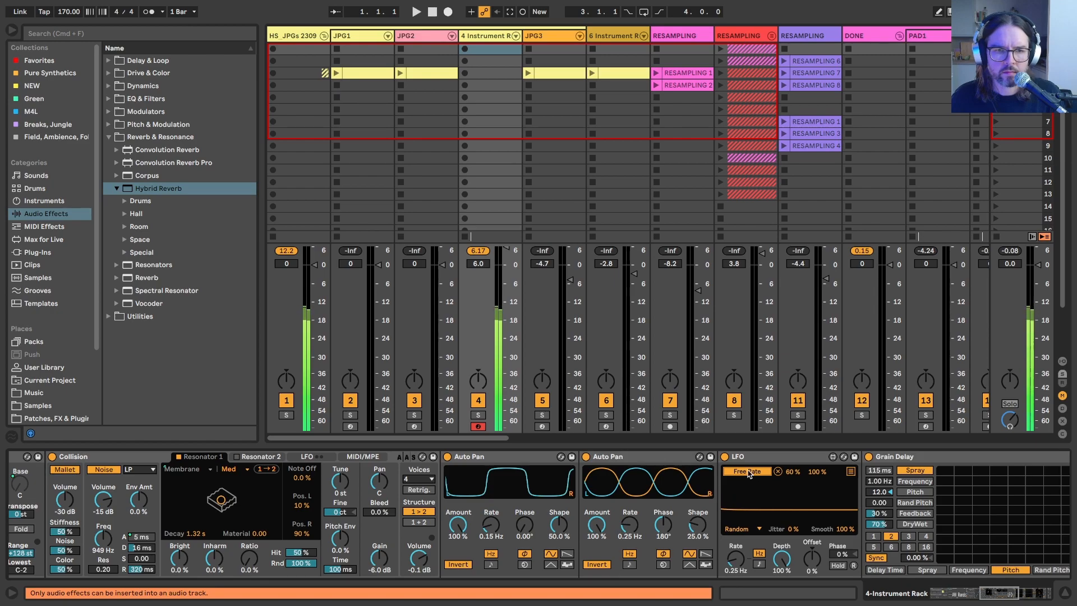
scroll(572, 491, "left", 20)
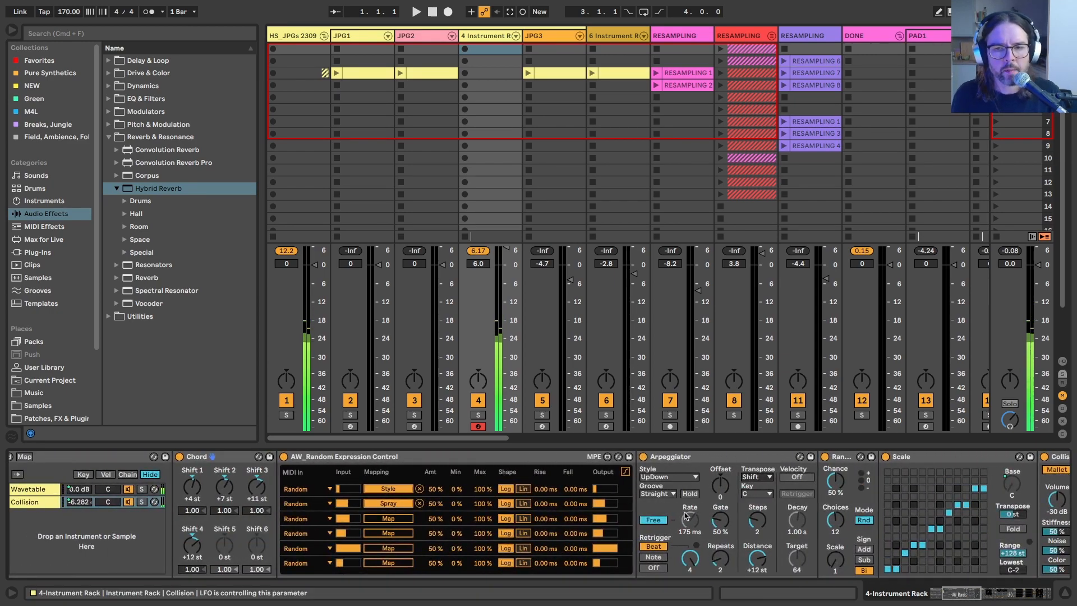
scroll(393, 513, "left", 15)
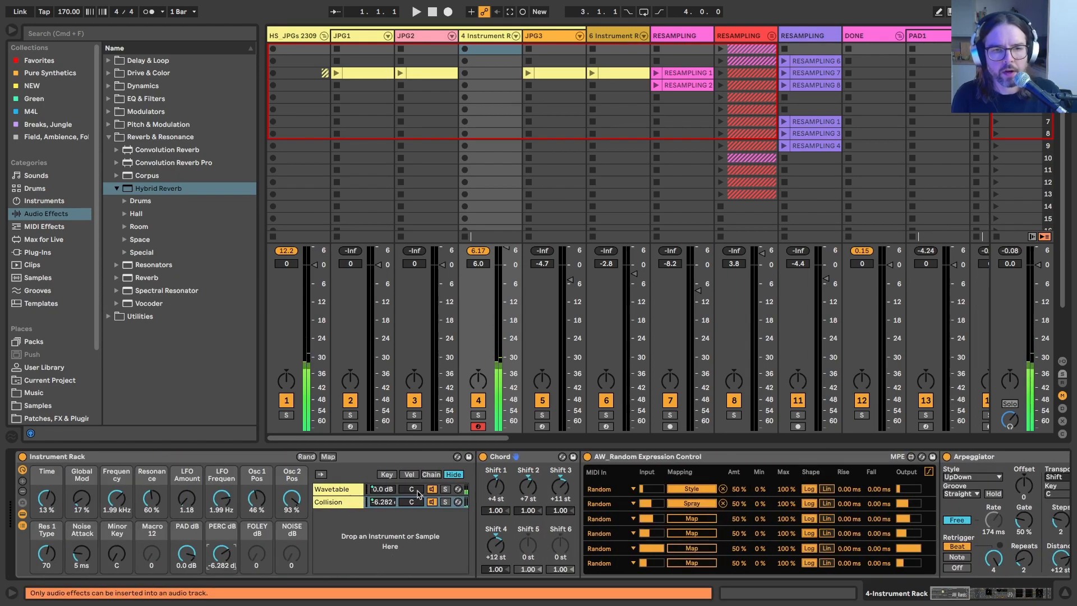
left_click(339, 503)
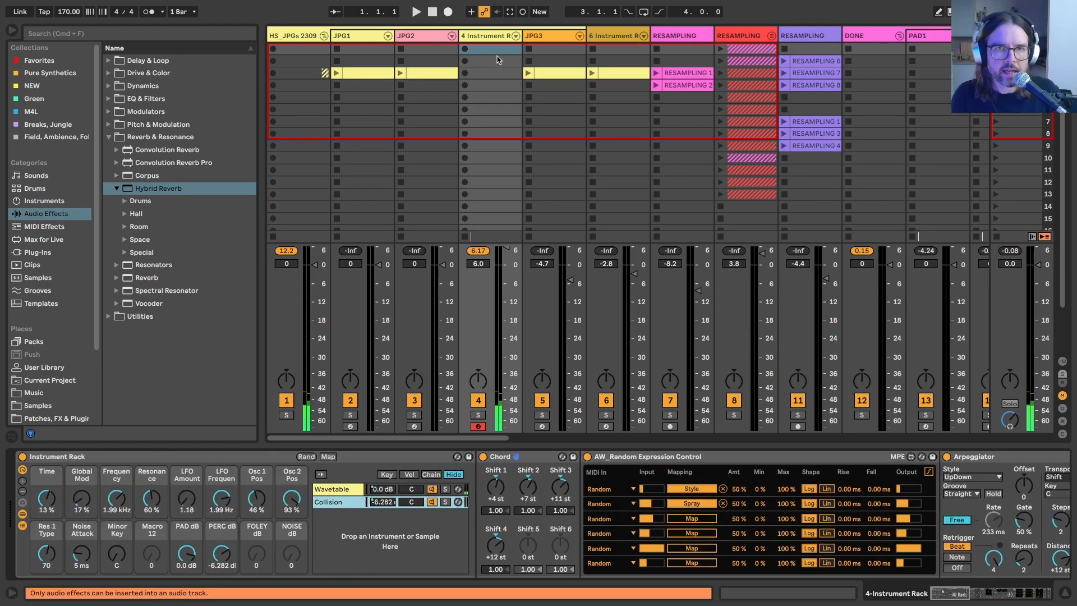
Step: Open the ZH2 - Forest Surroundings foley chain in the finished rack on the JPG2 track
left_click(413, 49)
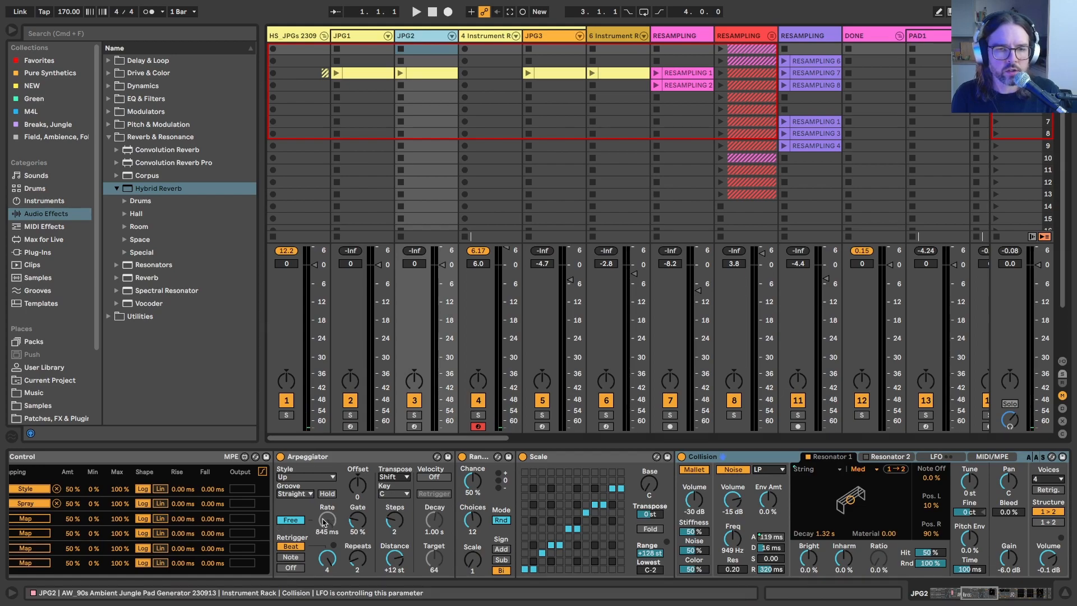
scroll(324, 522, "left", 5)
scroll(323, 519, "left", 12)
left_click(364, 516)
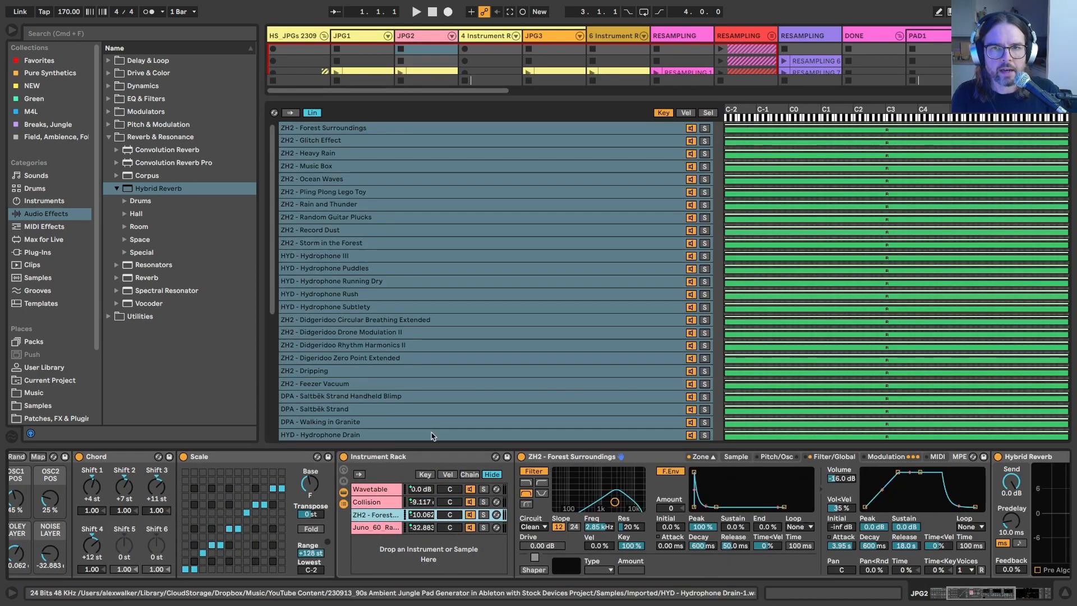
Step: Examine the foley chain's Sampler, Hybrid Reverb and Utility devices, leaving Hybrid Reverb unfolded
scroll(570, 516, "right", 6)
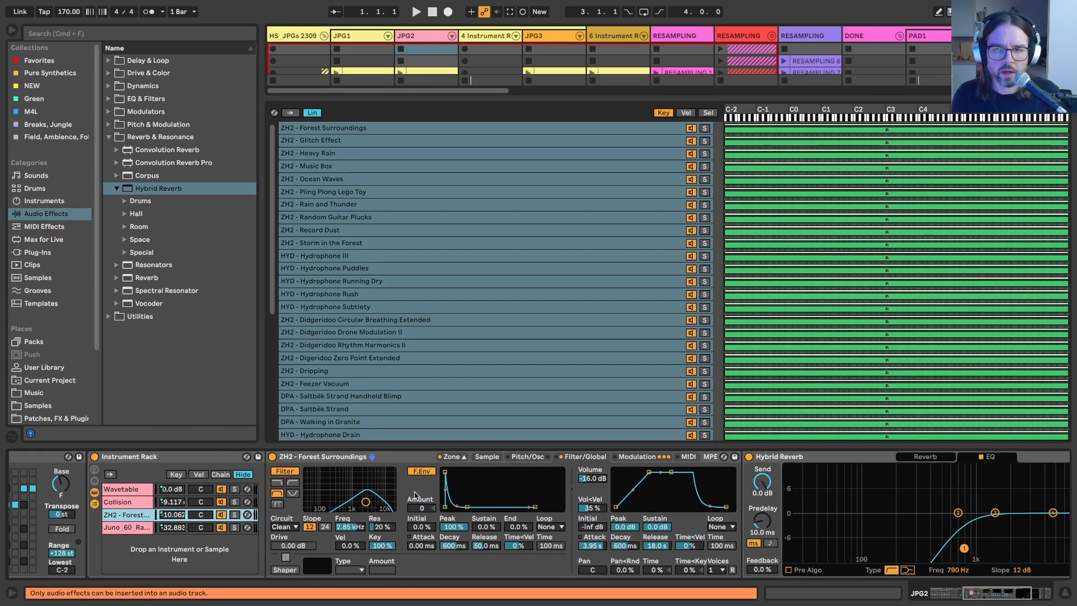
scroll(415, 495, "right", 6)
double_click(494, 456)
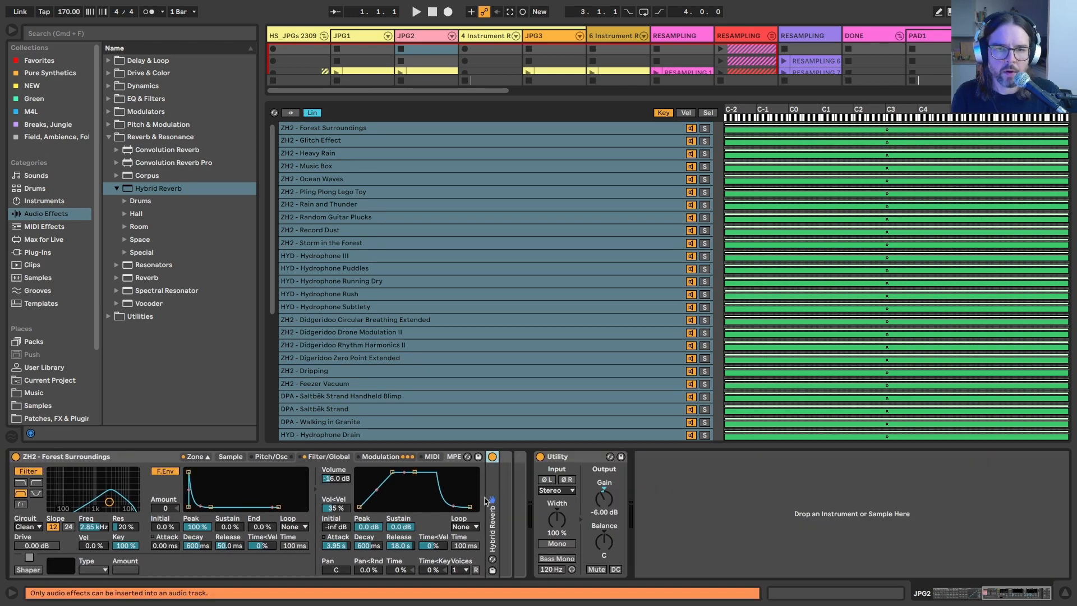
scroll(391, 456, "left", 8)
scroll(437, 465, "left", 3)
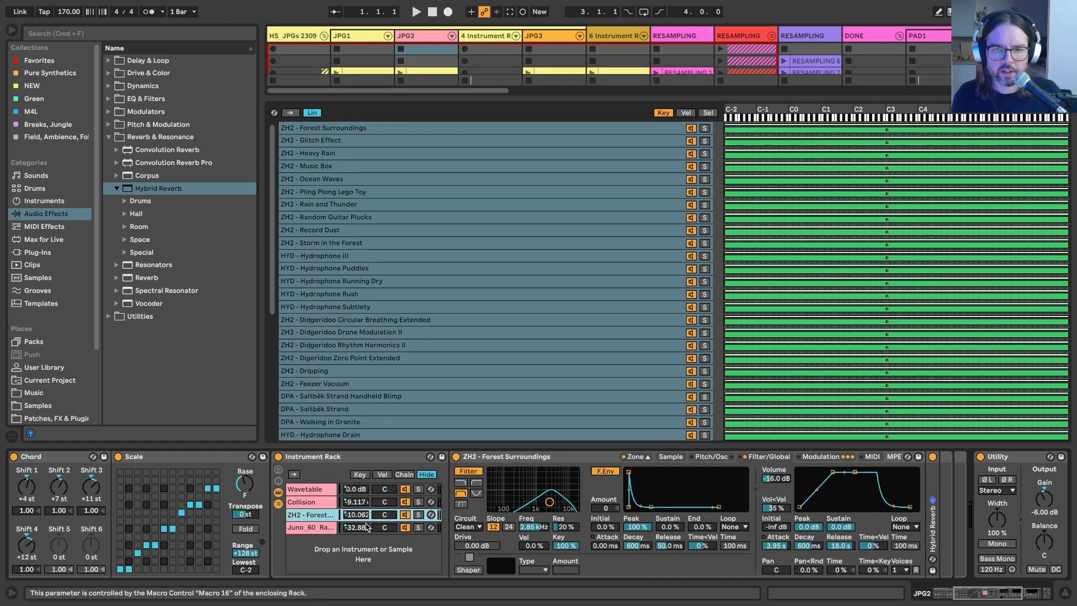
double_click(933, 493)
scroll(511, 508, "right", 4)
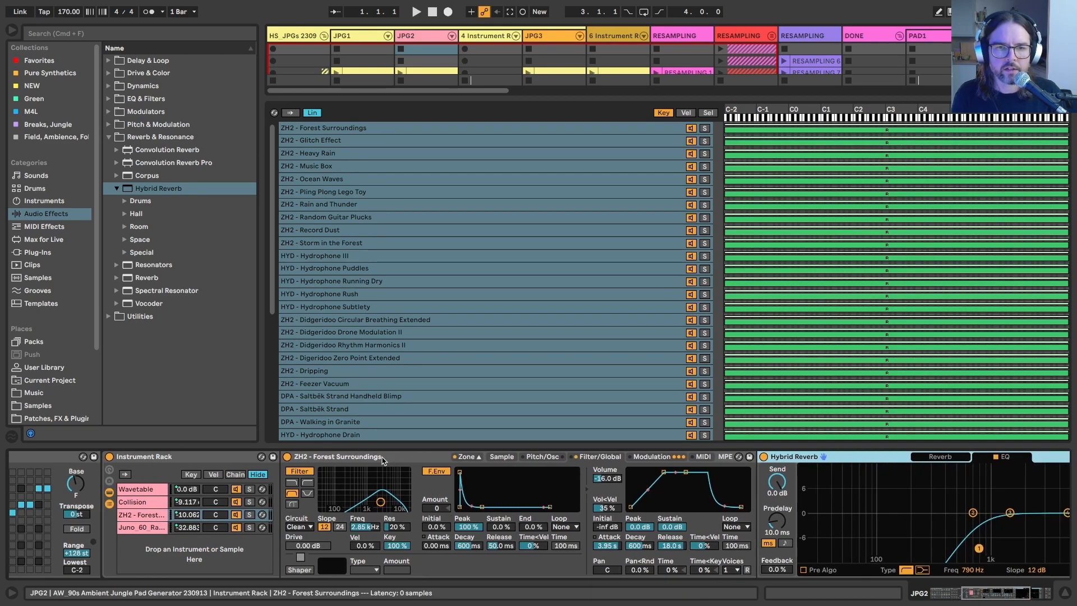
Step: Examine the foley Sampler's list of sample zones and its Sample settings
scroll(402, 358, "down", 3)
scroll(402, 358, "down", 5)
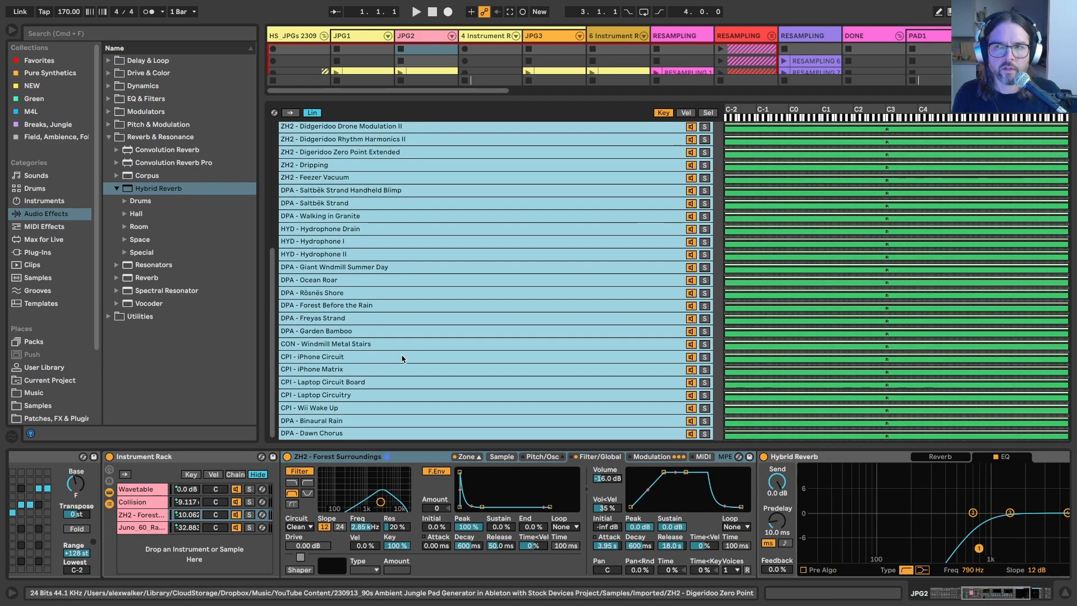
scroll(315, 461, "left", 3)
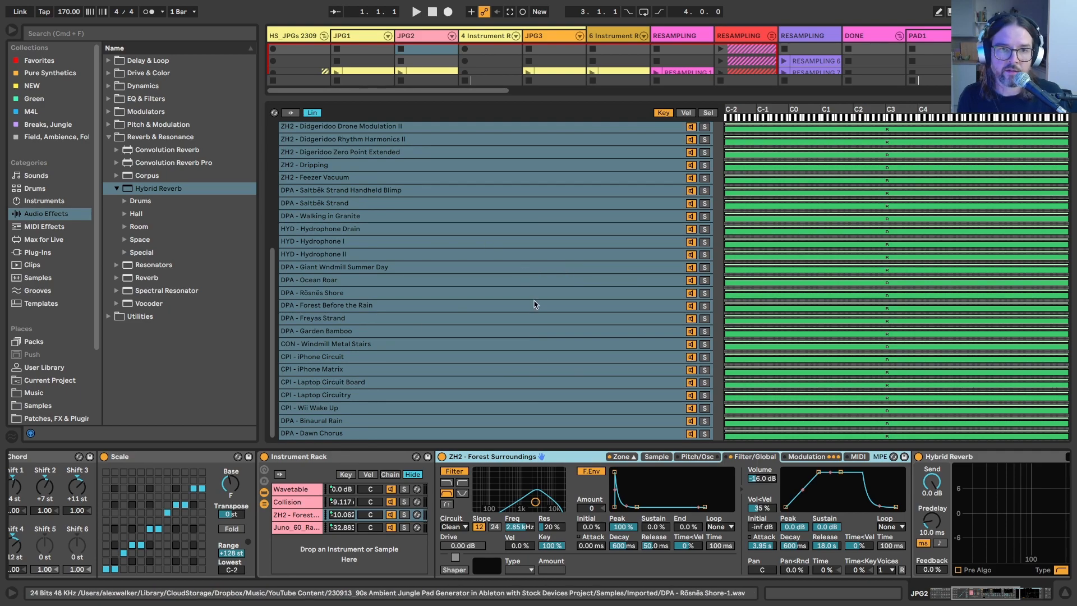
scroll(289, 459, "left", 6)
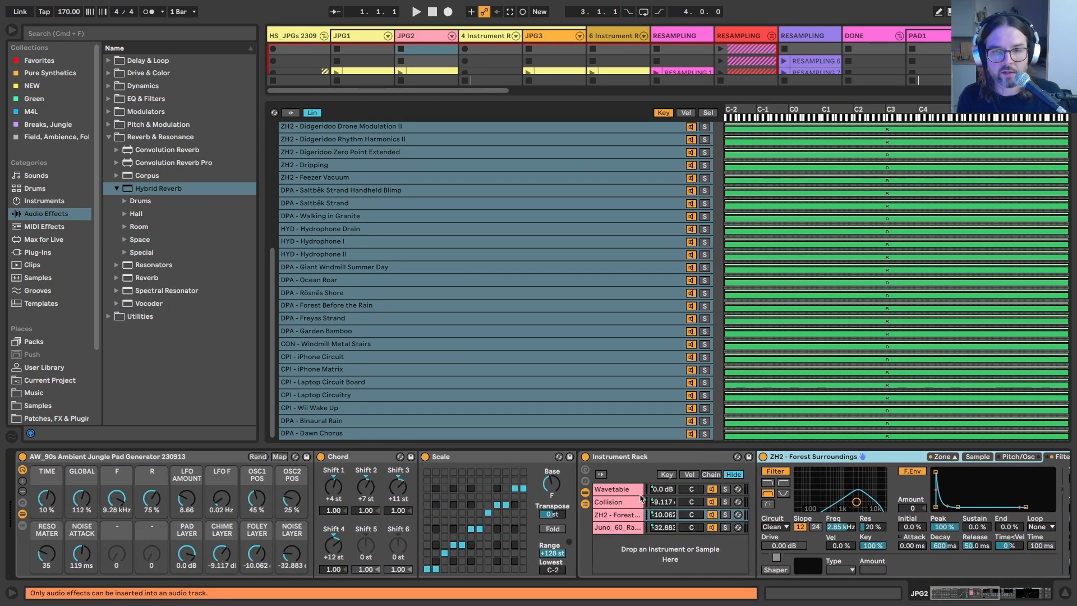
scroll(597, 460, "right", 4)
scroll(594, 460, "right", 4)
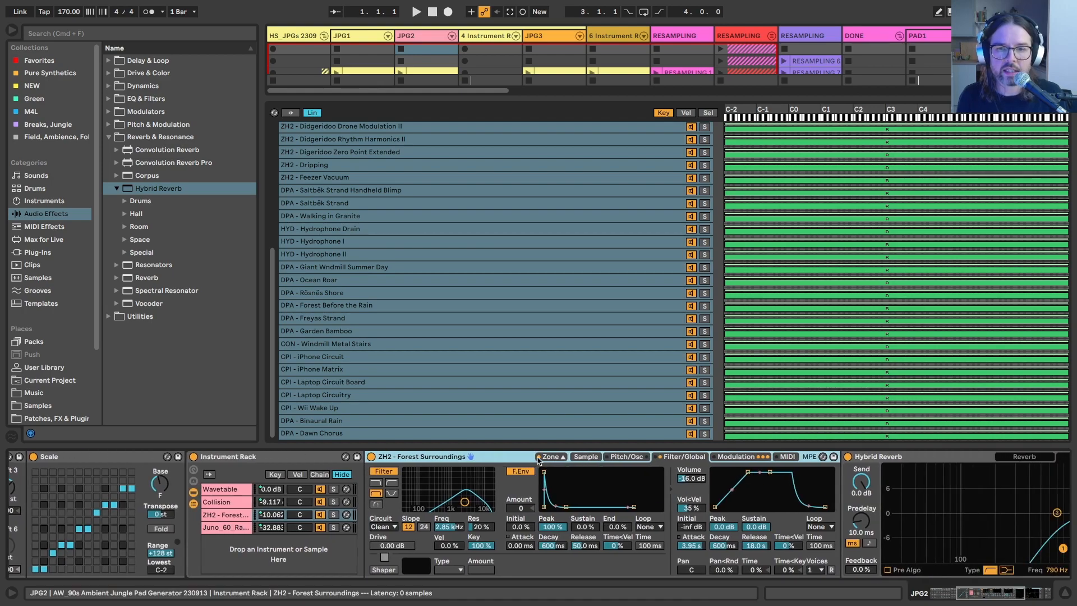
left_click(585, 457)
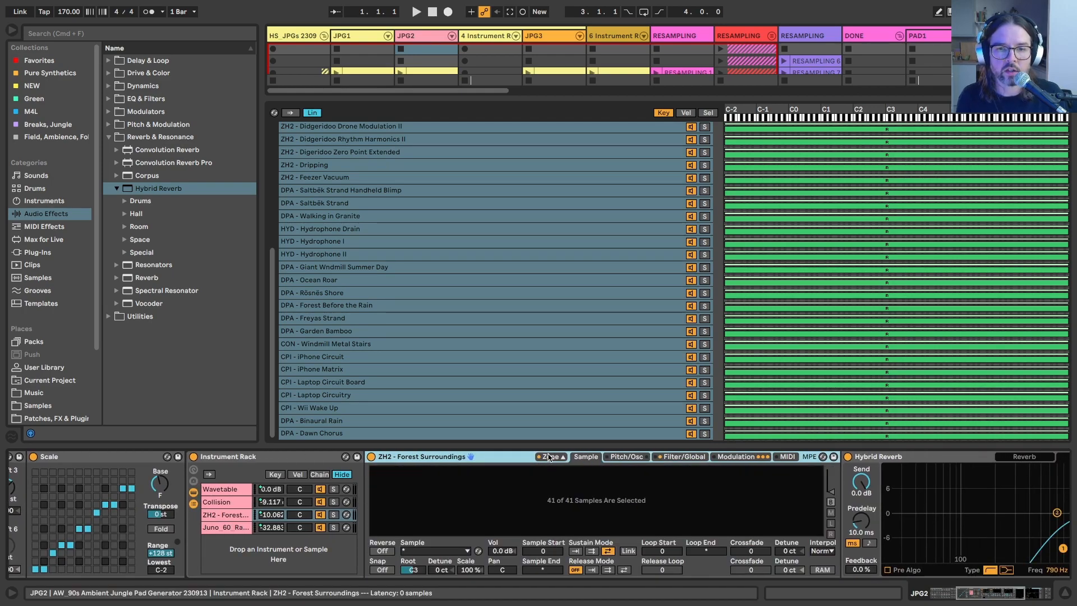
Step: Examine the finished foley Sampler's sample list and how its sample selector ranges are distributed, then close the zone editor
left_click(505, 346)
scroll(504, 345, "up", 5)
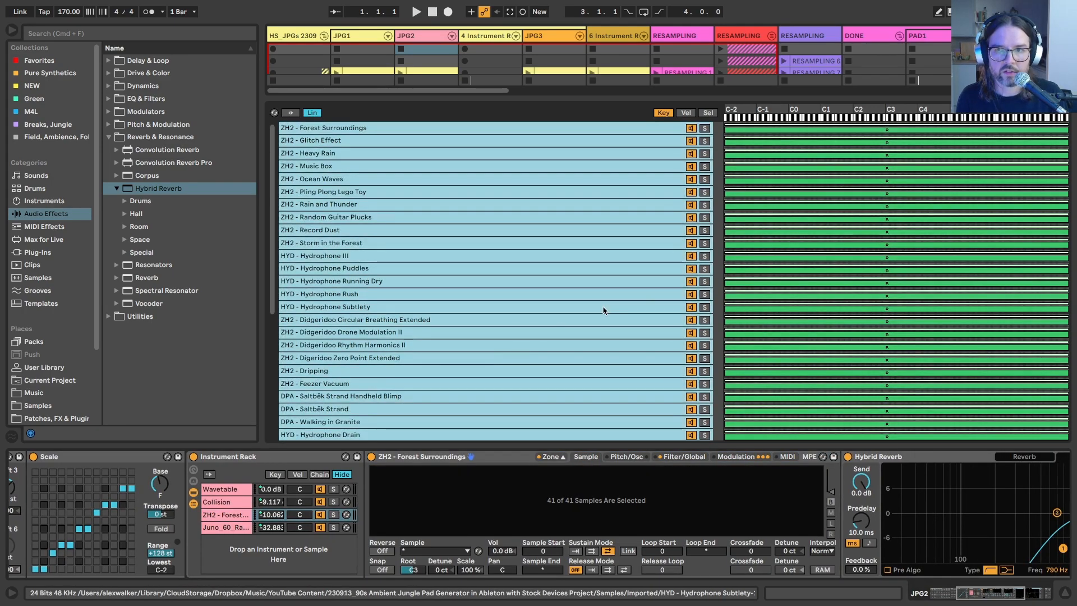
scroll(604, 309, "down", 5)
left_click(708, 112)
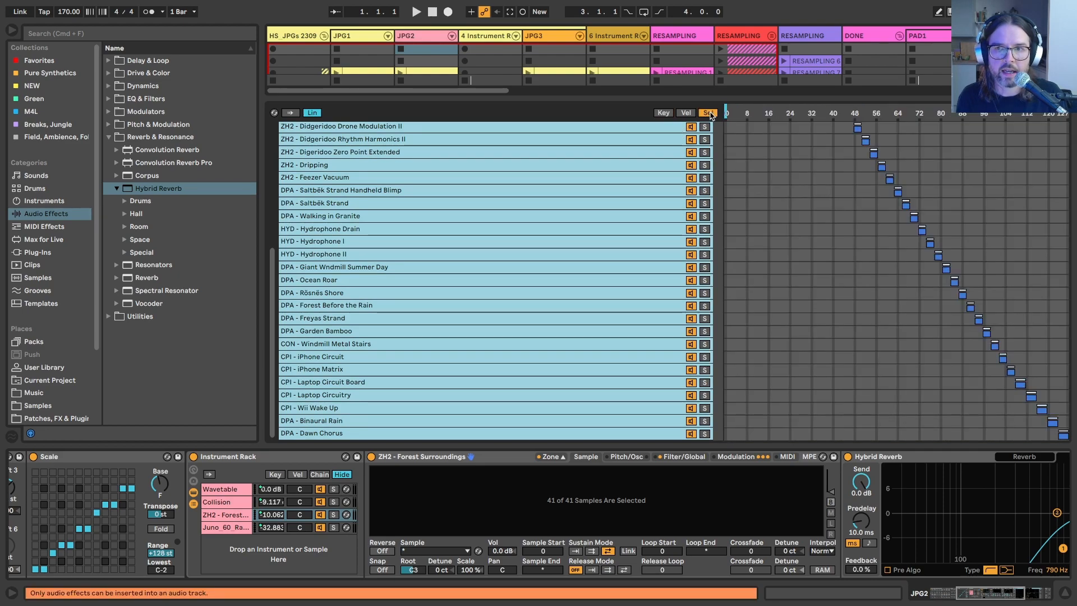
scroll(680, 178, "up", 5)
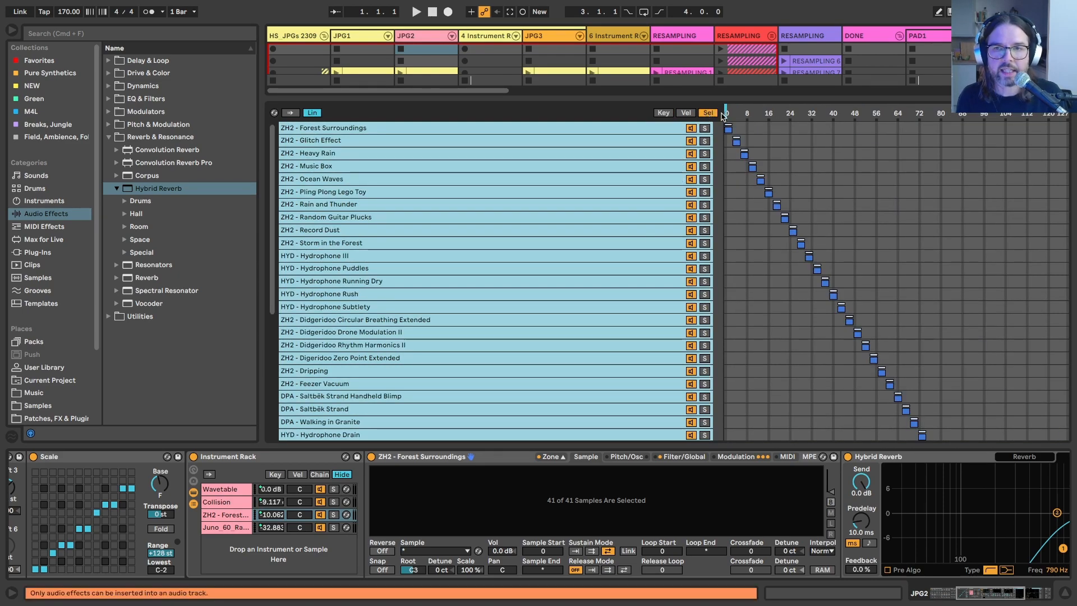
scroll(458, 250, "down", 5)
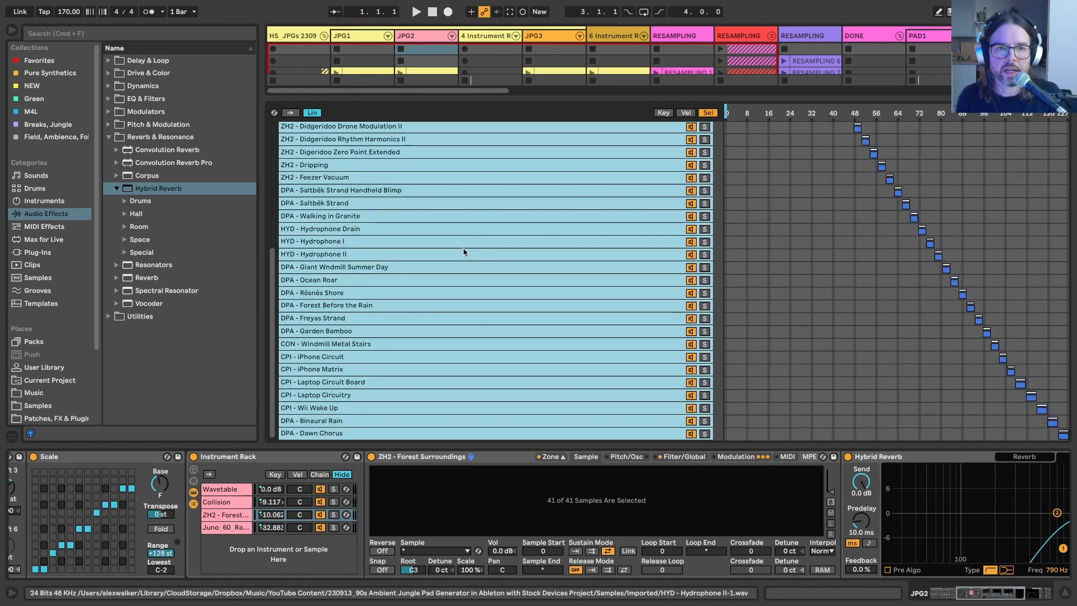
left_click(546, 458)
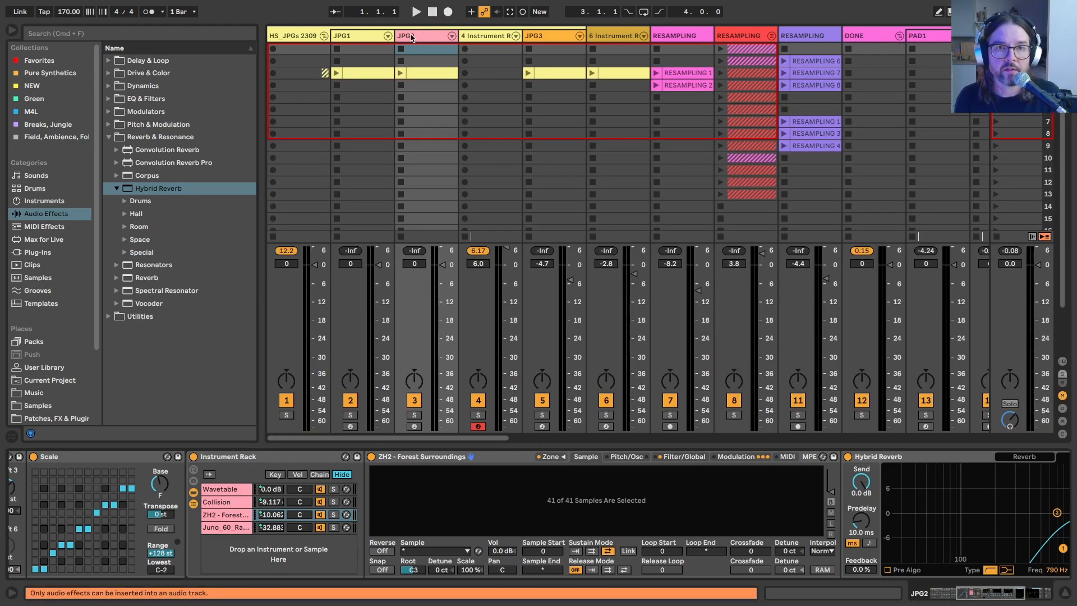
Step: Add a Sampler chain to the rack on the 4-Instrument Rack track and open the Free Field Recordings sample folder
key("Right")
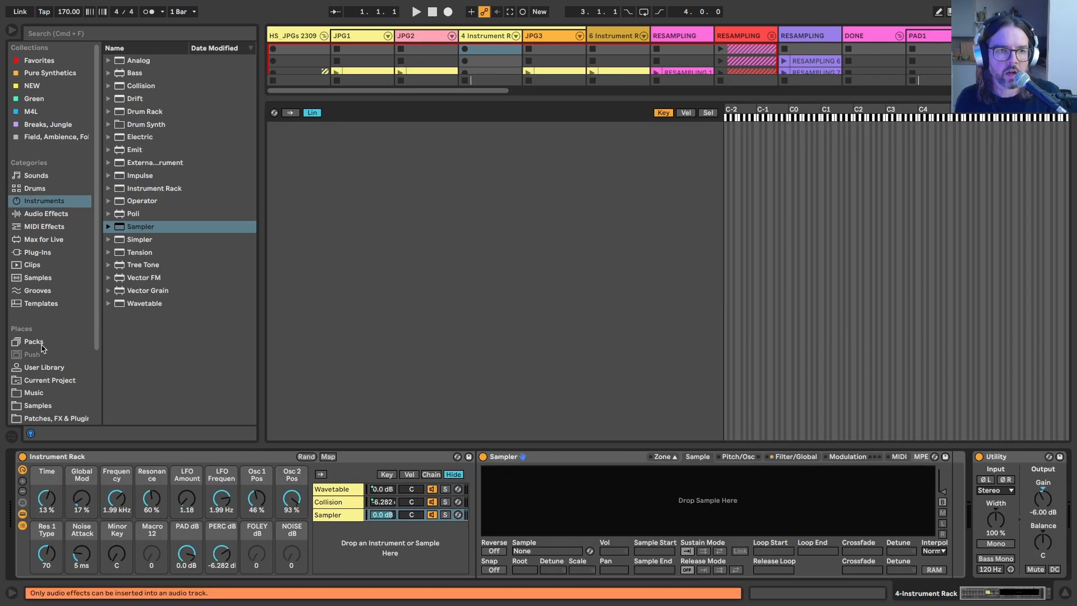
scroll(36, 331, "down", 3)
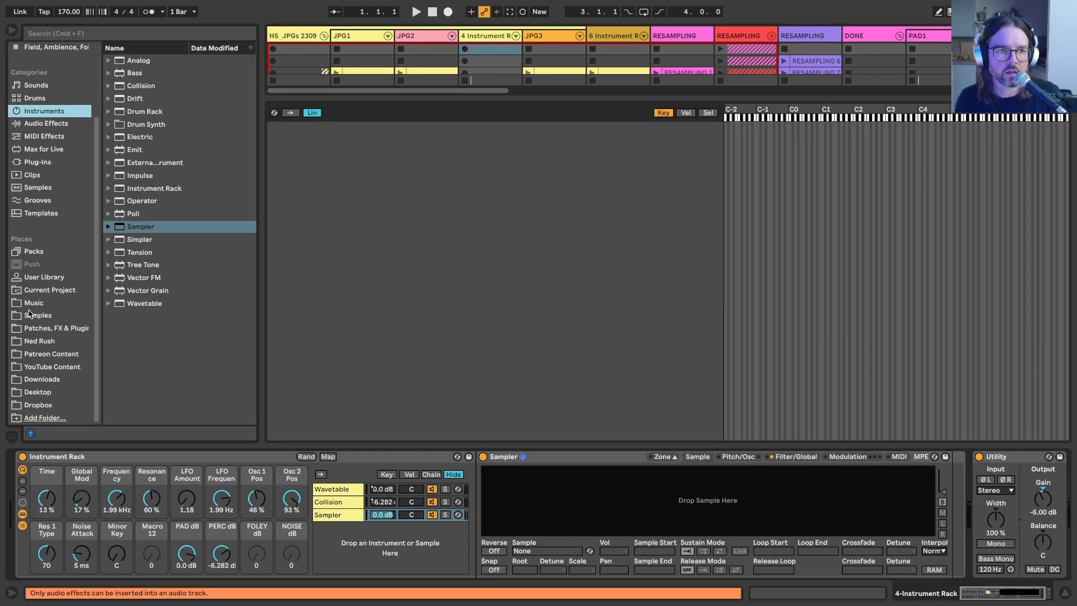
left_click(33, 314)
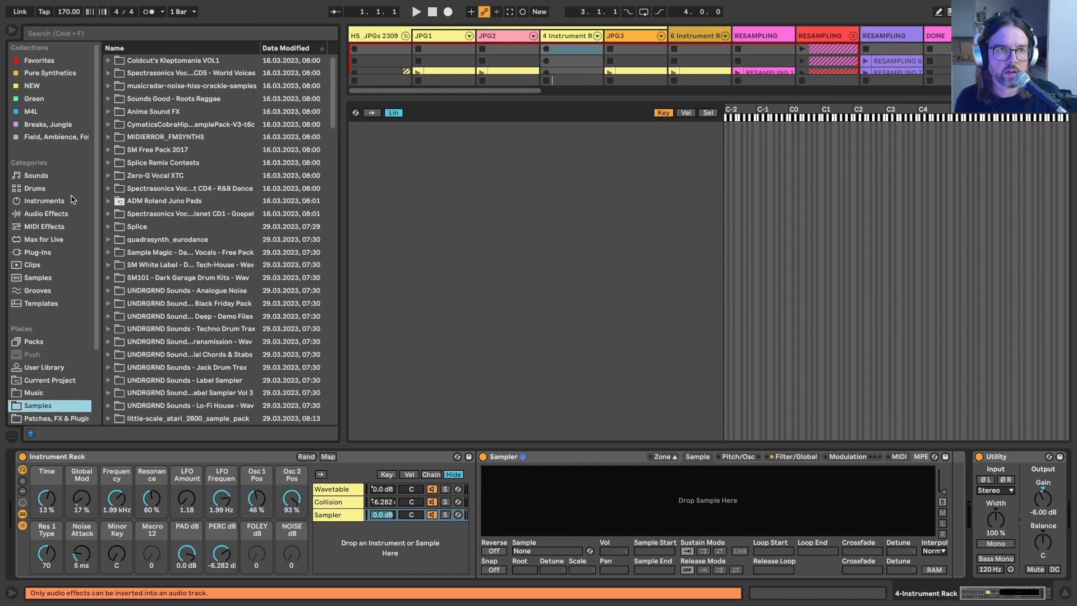
left_click(37, 136)
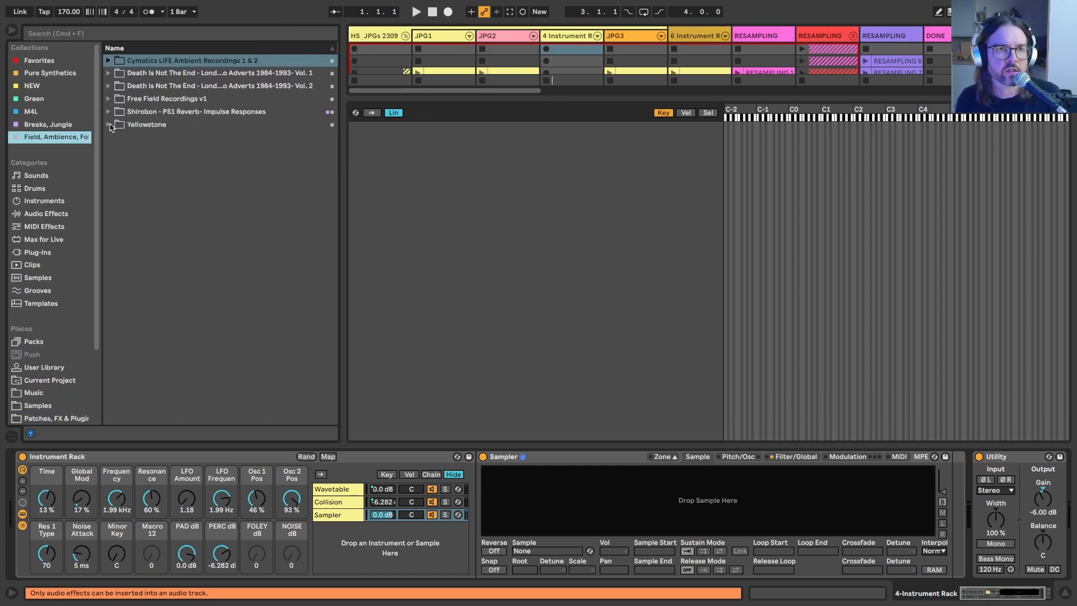
left_click(108, 99)
left_click(116, 112)
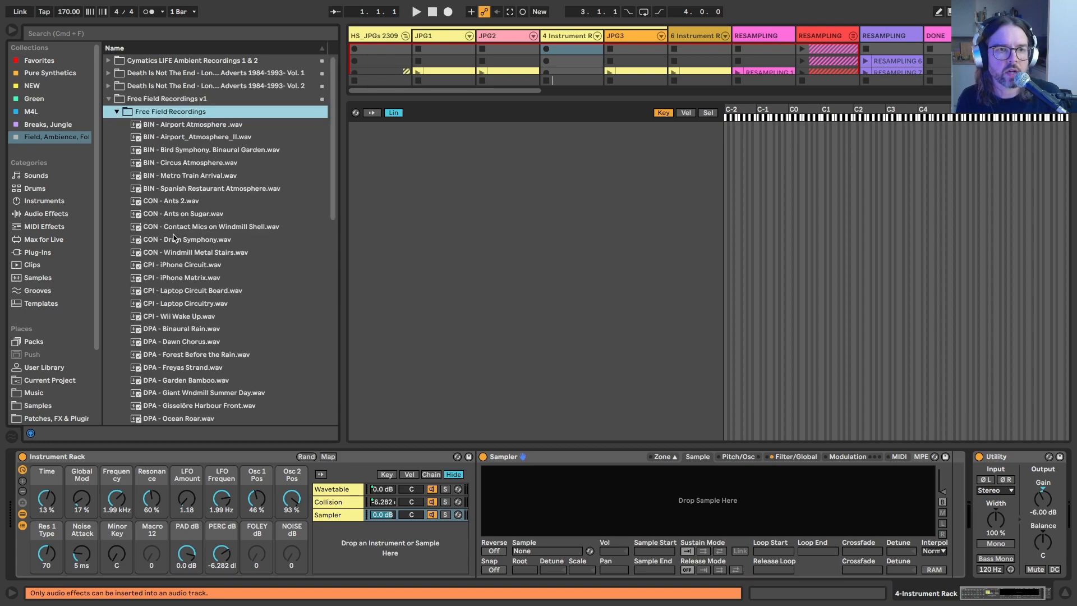
Step: Load BIN - Airport Atmosphere, Airport_Atmosphere_II, Bird Symphony. Binaural Garden and Metro Train Arrival plus CON - Contact Mics on Windmill Shell into the Sampler
left_click(203, 125)
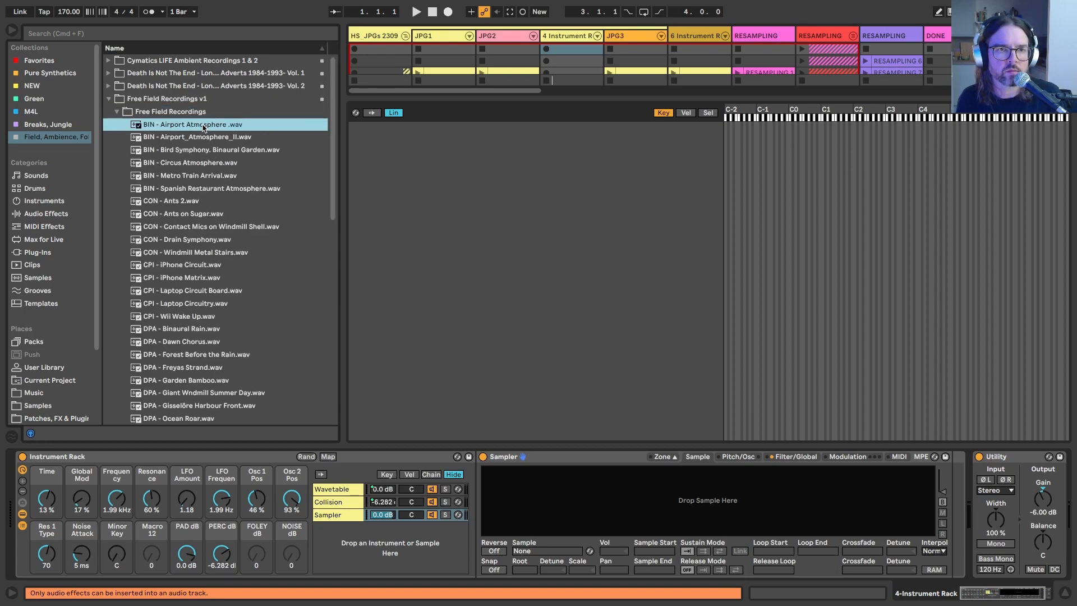
double_click(203, 127)
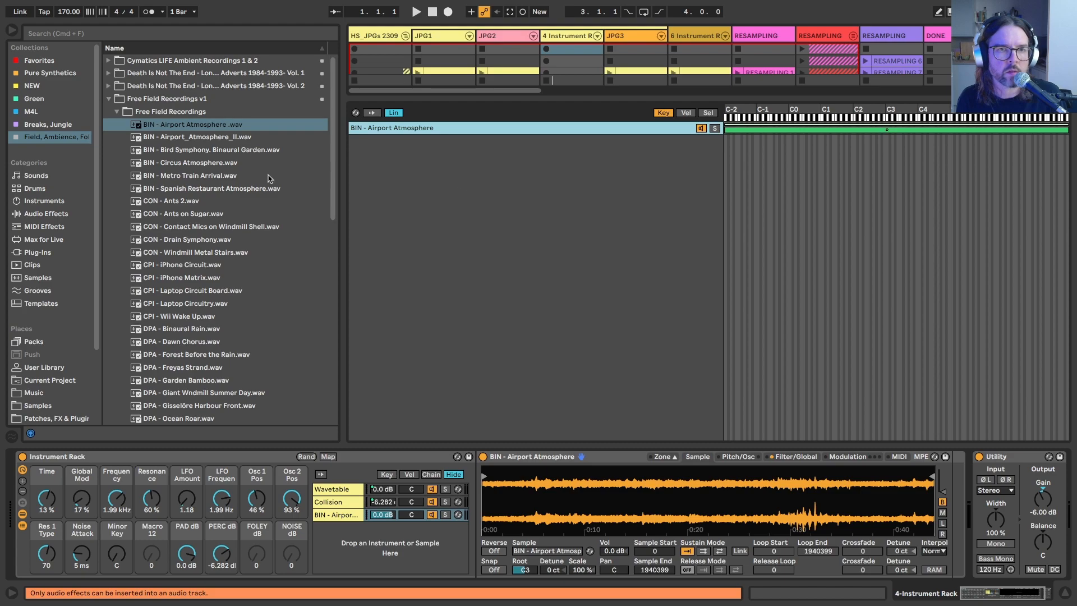
key("Down")
key("Return")
key("Down")
key("Return")
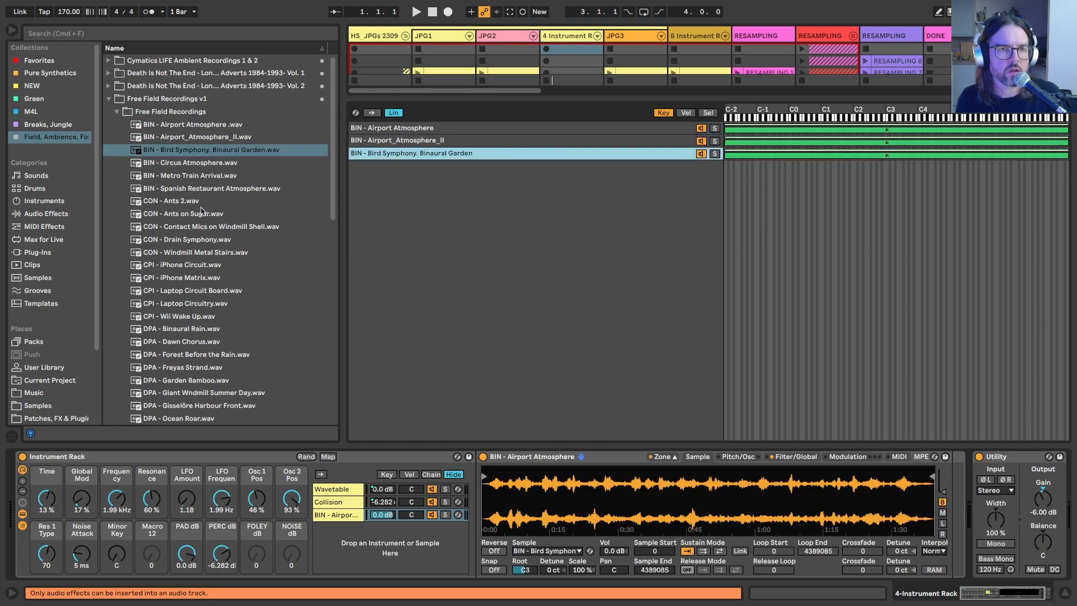
double_click(190, 179)
double_click(224, 229)
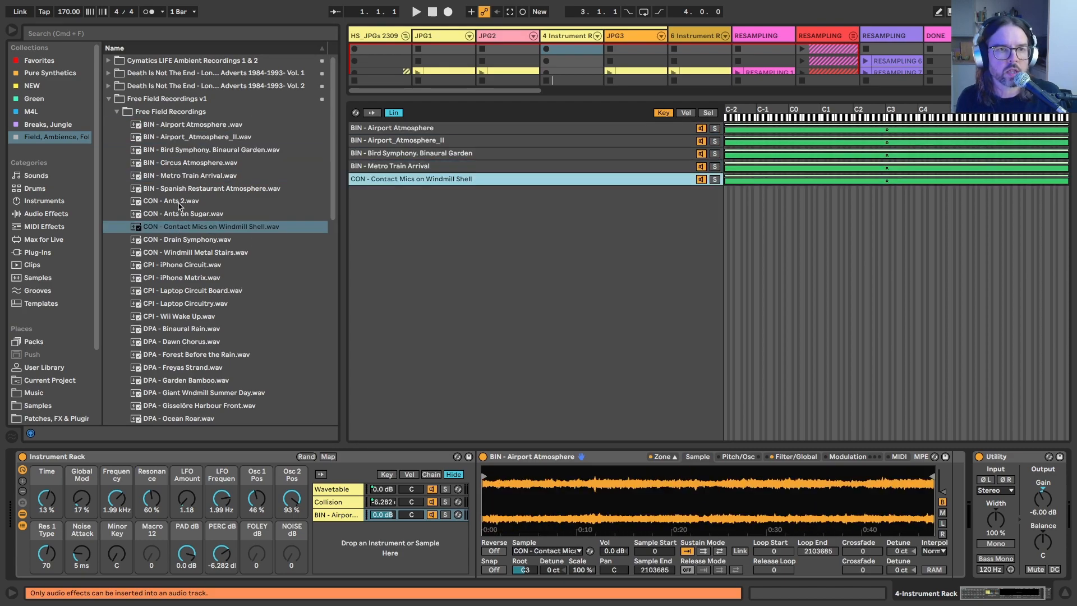
Step: Add Windmill Metal Stairs, iPhone Matrix, Binaural Rain, Forest Before the Rain, Gisselöre Harbour Front, Rösnäs Shore and Hydrophone III to the Sampler
double_click(208, 252)
left_click_drag(175, 276, 493, 286)
scroll(208, 336, "down", 3)
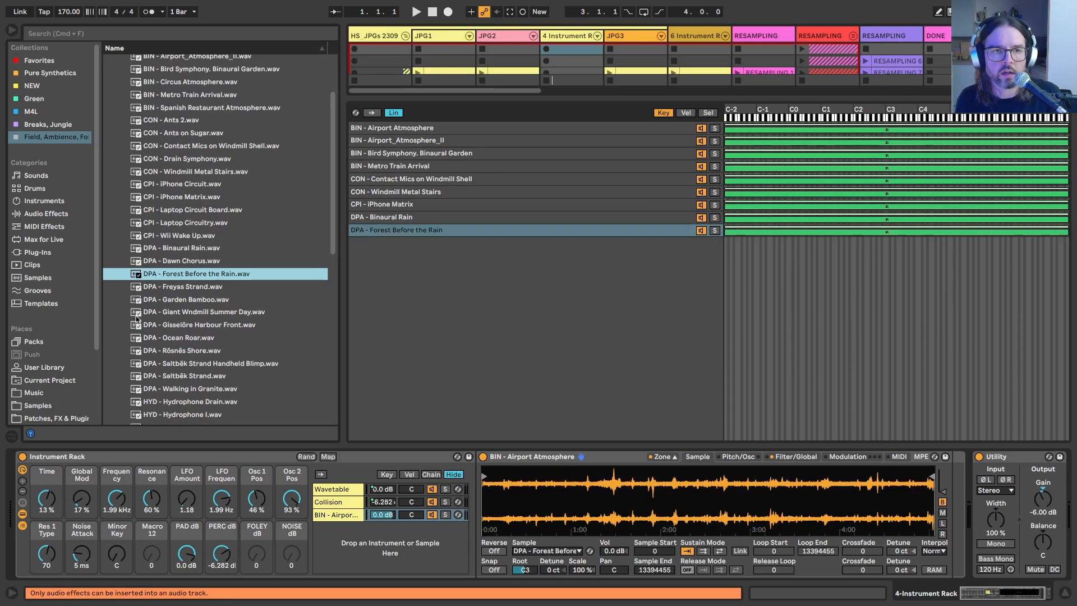
left_click_drag(169, 325, 403, 280)
left_click_drag(174, 350, 404, 292)
scroll(196, 337, "down", 5)
left_click_drag(180, 285, 403, 314)
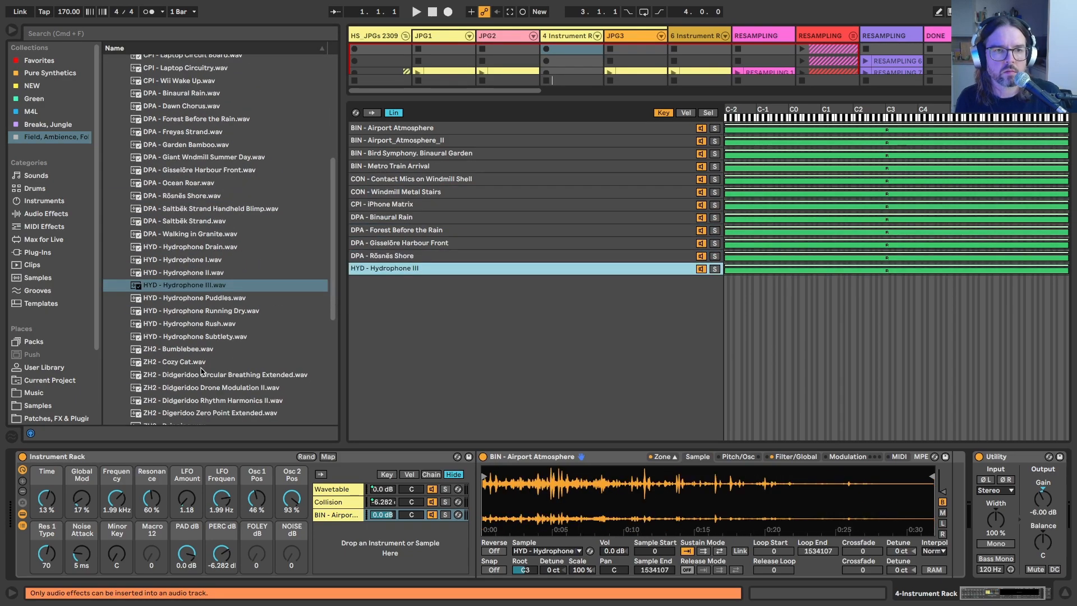
Step: Add the ZH2 samples Bumblebee, Cozy Cat, Dripping, Ocean Waves, Horse Breath, Random Guitar Plucks and Storm in the Forest to the Sampler
left_click_drag(179, 348, 404, 331)
left_click_drag(179, 360, 403, 342)
left_click_drag(174, 322, 404, 353)
left_click_drag(185, 405, 404, 392)
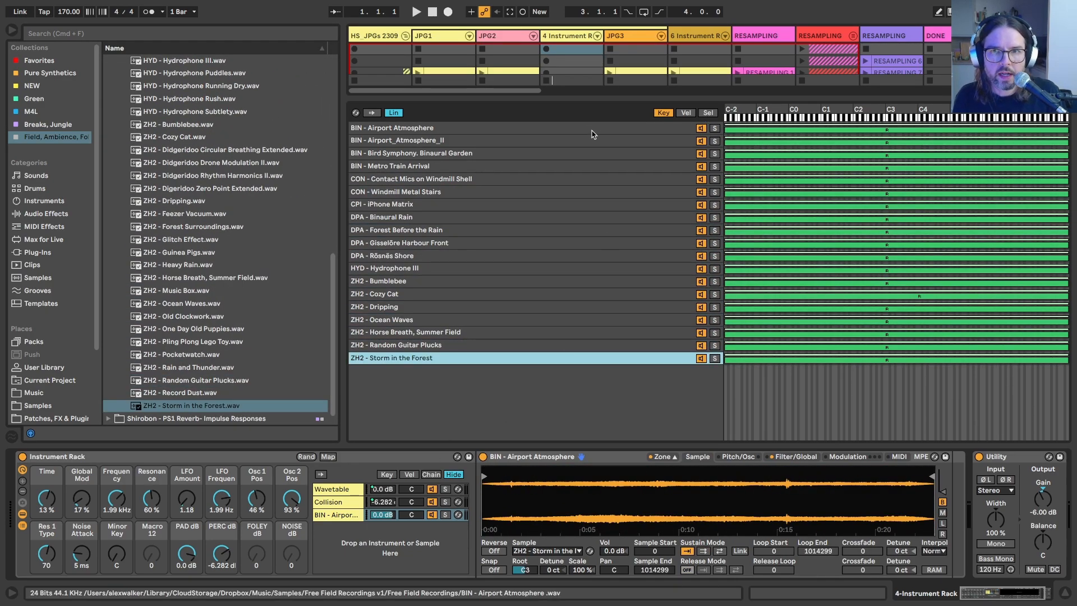
Step: Distribute the sample selector ranges equally across all samples in the new foley Sampler
left_click(707, 114)
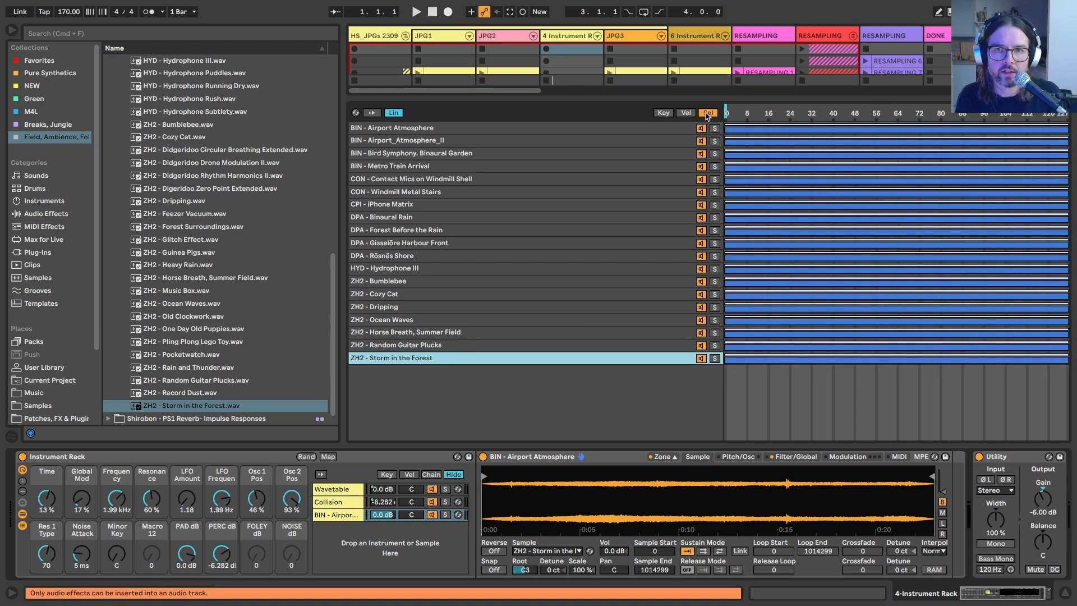
right_click(503, 230)
left_click(503, 230)
key("super+a")
right_click(503, 230)
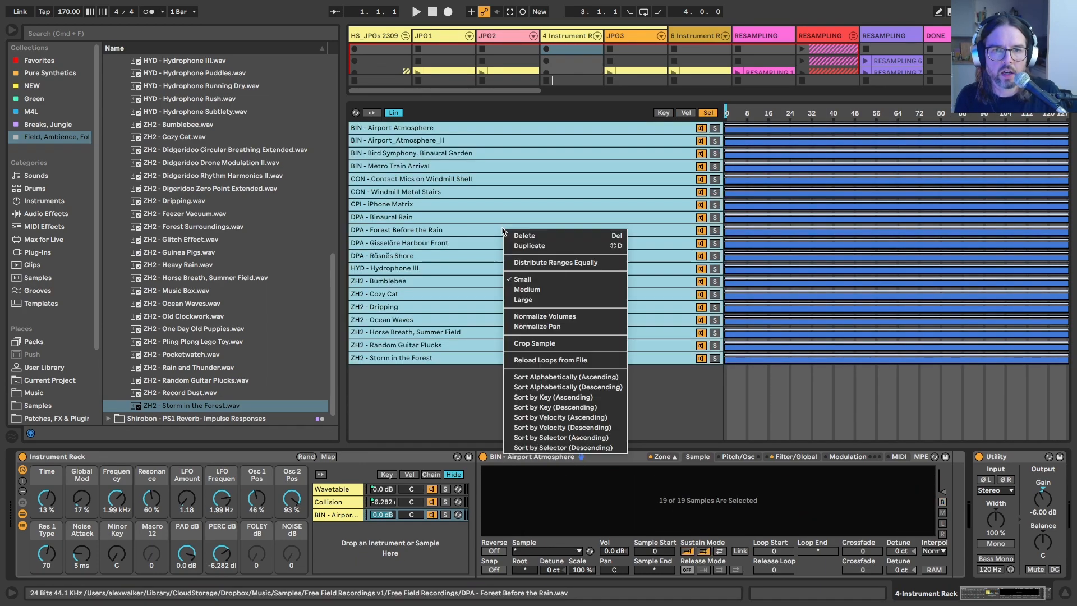
left_click(556, 262)
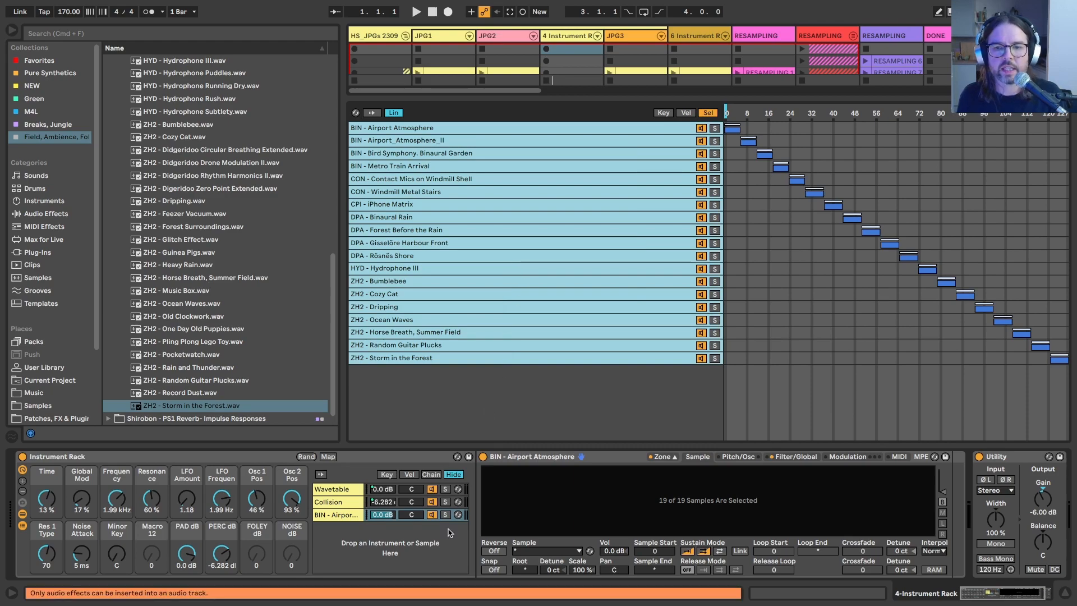
Step: Set the sustain mode of all foley samples to back-and-forth looping and map the chain's volume to the FOLEY dB macro
left_click(719, 552)
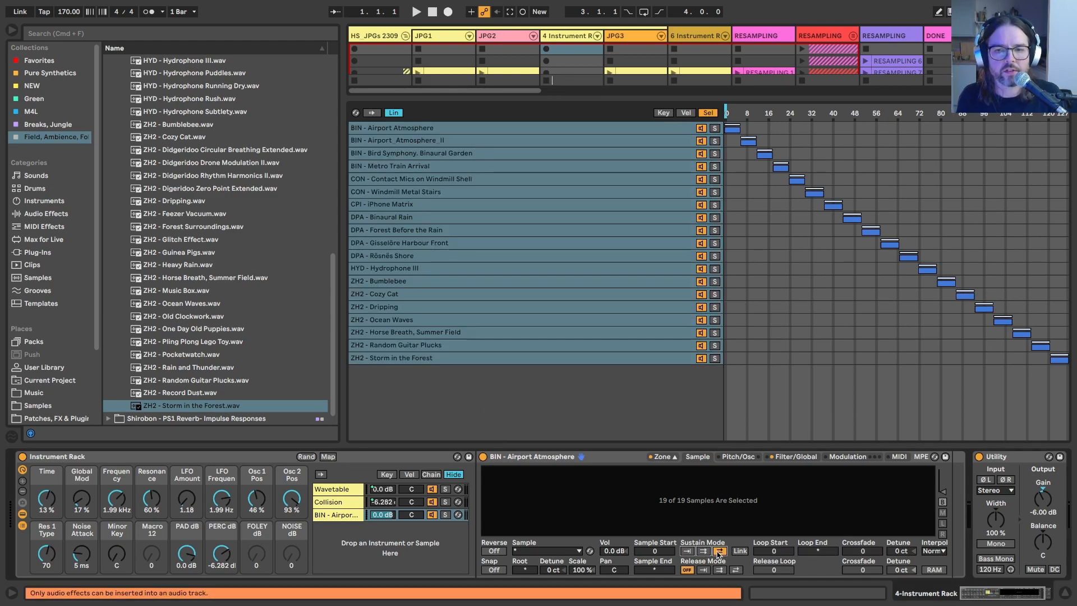
right_click(382, 514)
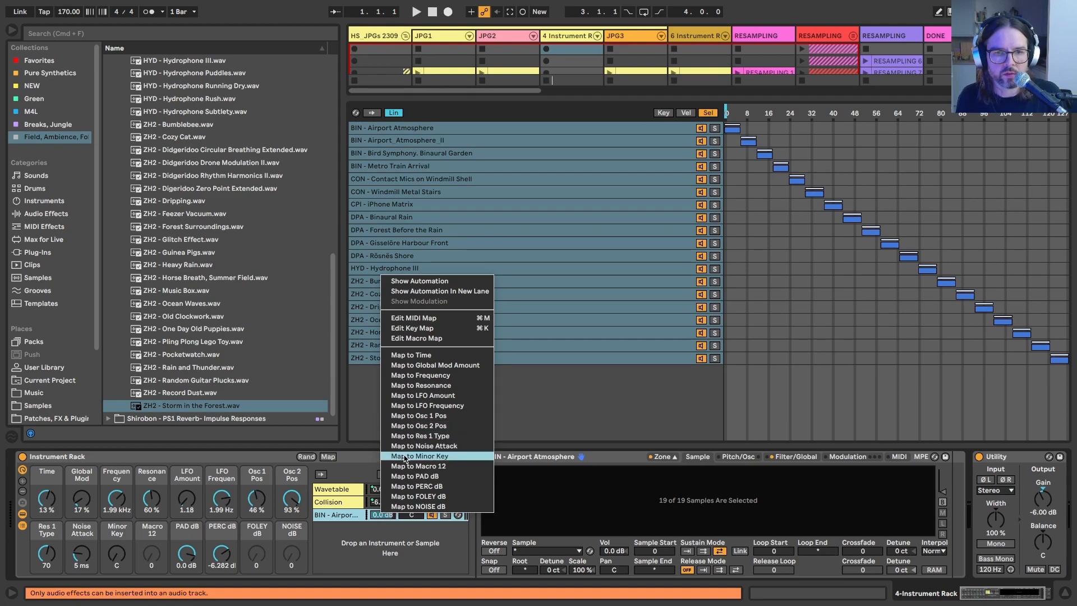
left_click(405, 496)
Step: Enable the foley Sampler's LFO 2 and assign its destination A to Sample Selector with an amount of 100
left_click(795, 456)
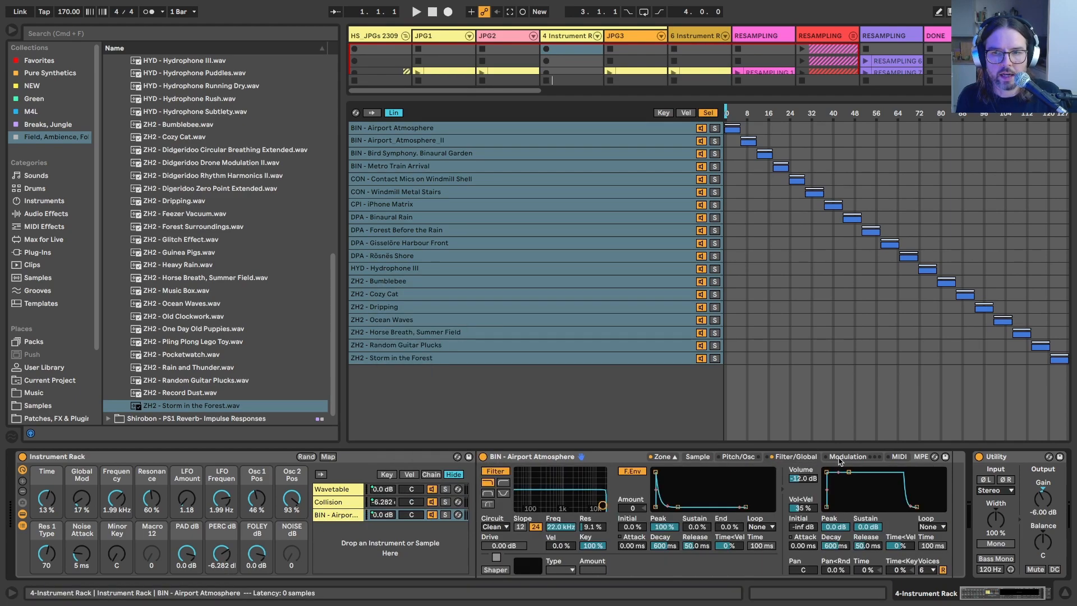
left_click(847, 456)
left_click(763, 471)
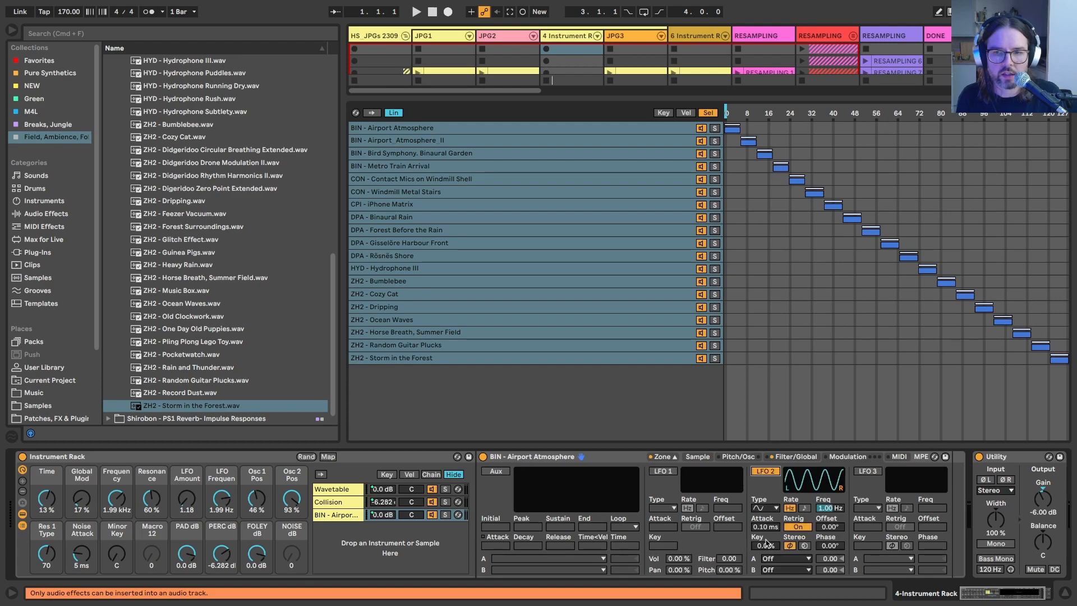
left_click(776, 559)
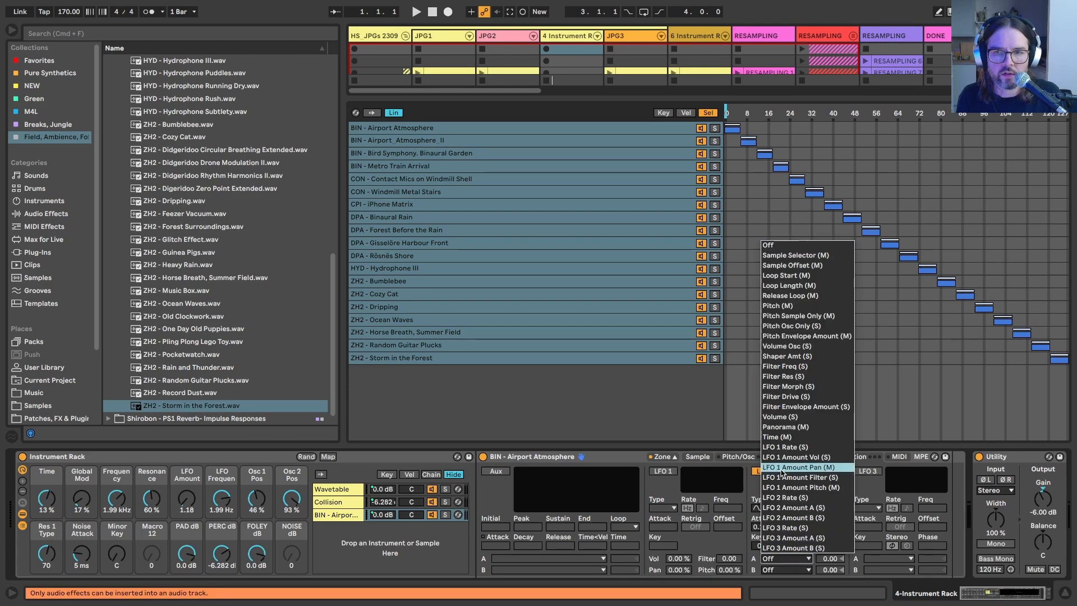
left_click(789, 255)
left_click(825, 558)
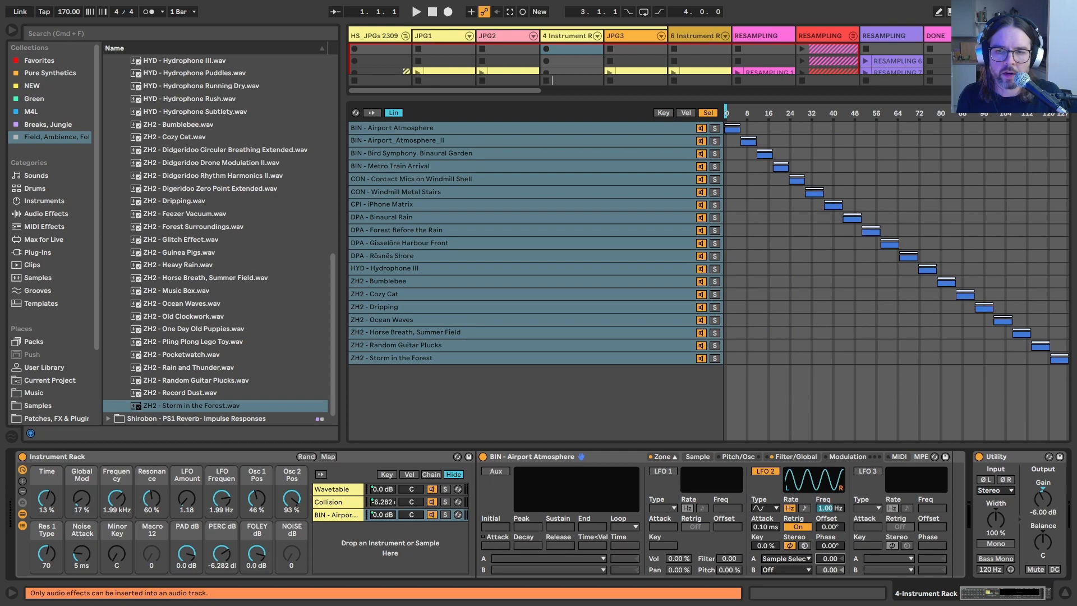
Step: Set LFO 2 to the stepped random waveform with a rate of 0.01 Hz
left_click(758, 509)
left_click(760, 572)
left_click(760, 510)
left_click(759, 510)
type("0.01")
key("Return")
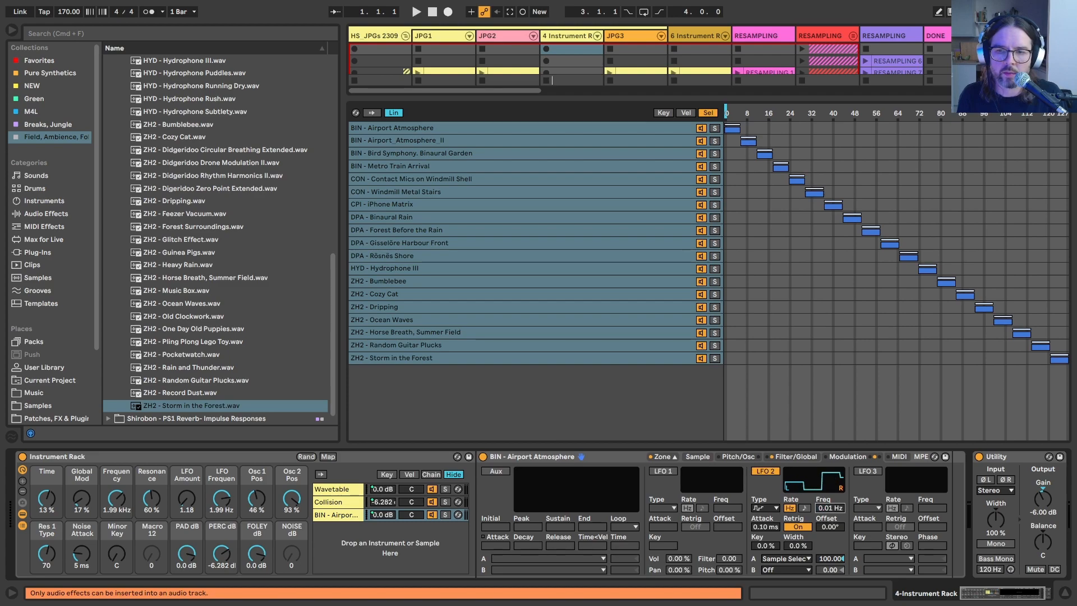
left_click(828, 509)
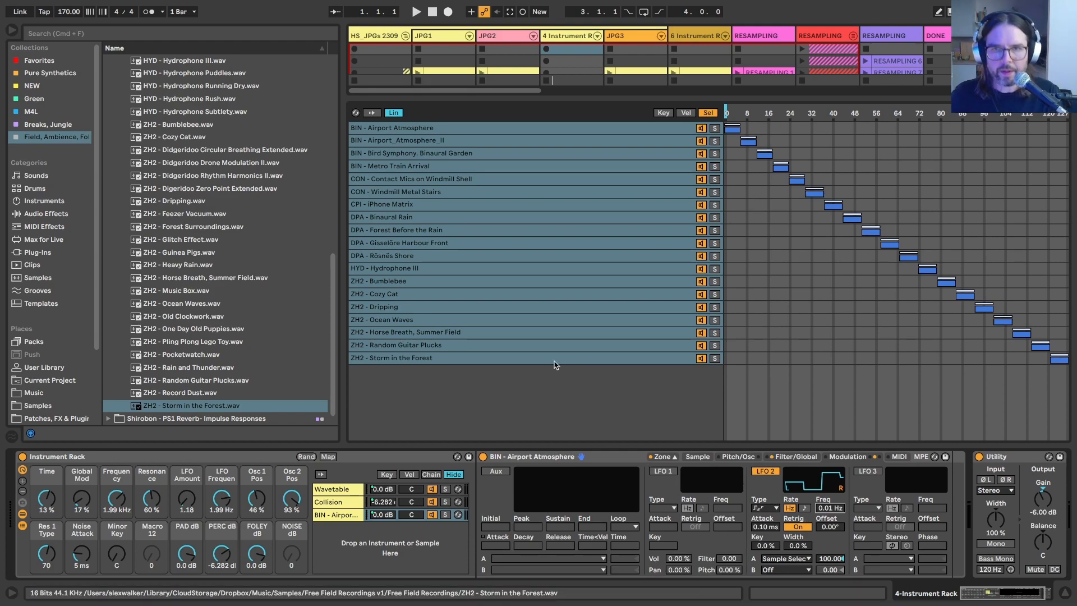
Step: Solo the new foley Sampler chain to audition it and close its zone editor
left_click(446, 514)
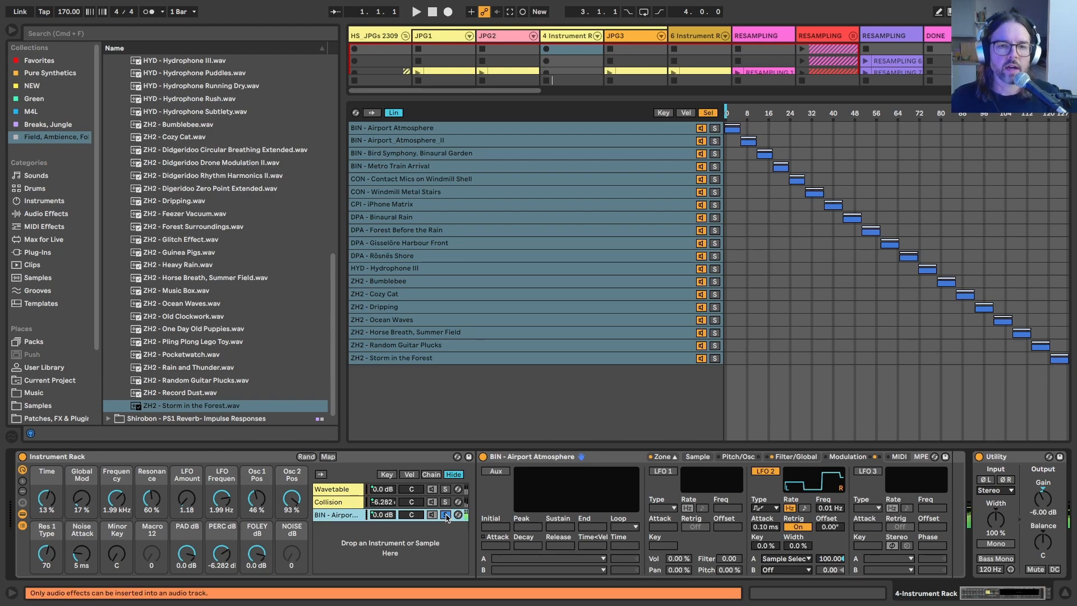
scroll(711, 517, "right", 3)
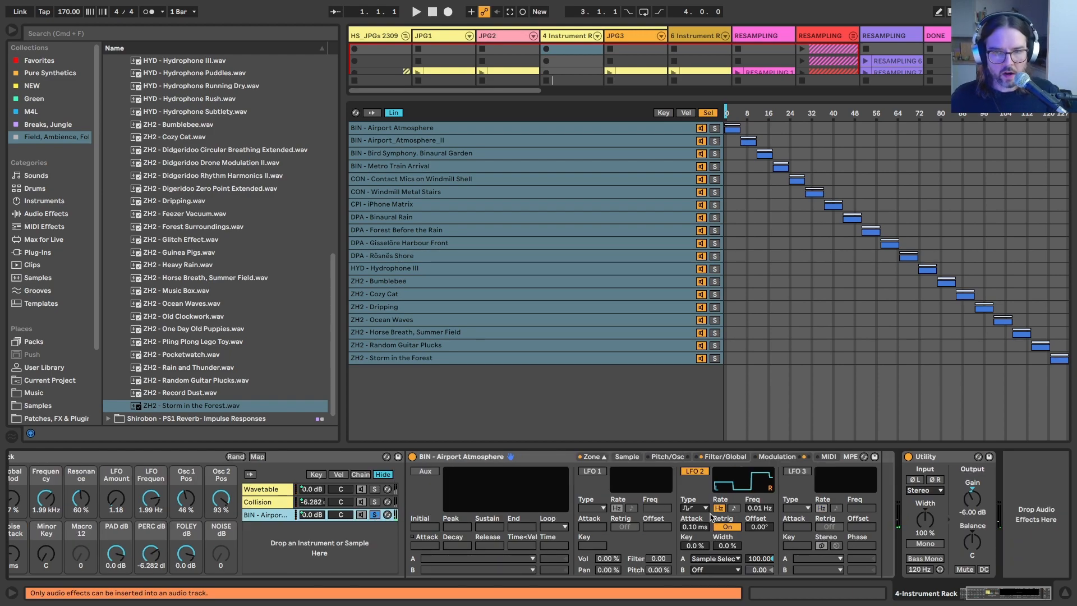
left_click(591, 456)
Step: Copy the Hybrid Reverb from JPG2's finished foley chain and place it after the Sampler in the 4-Instrument Rack foley chain
left_click(507, 49)
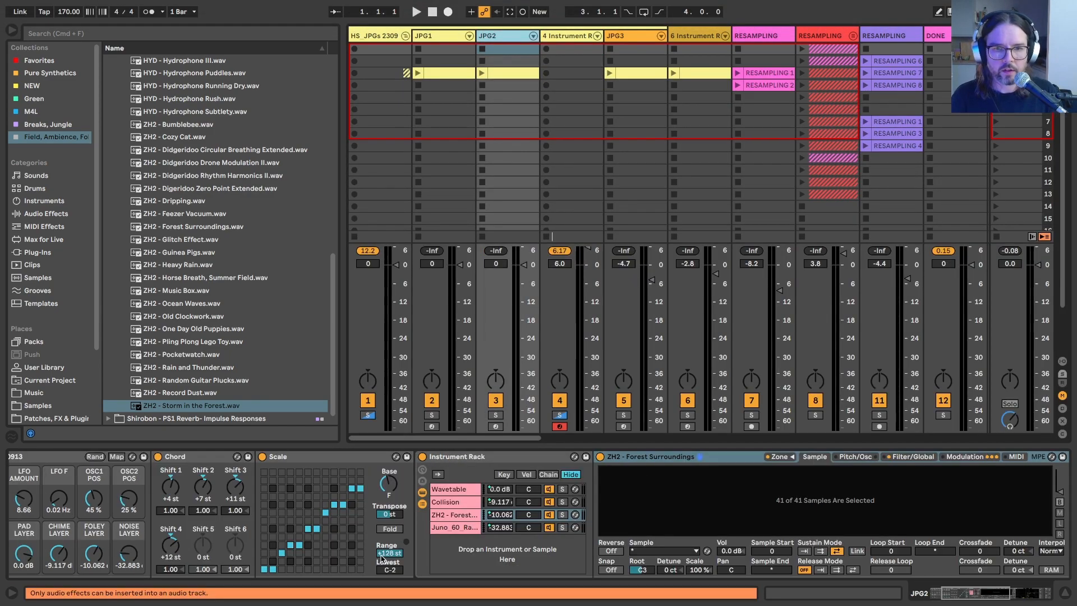
left_click(450, 515)
scroll(853, 514, "right", 10)
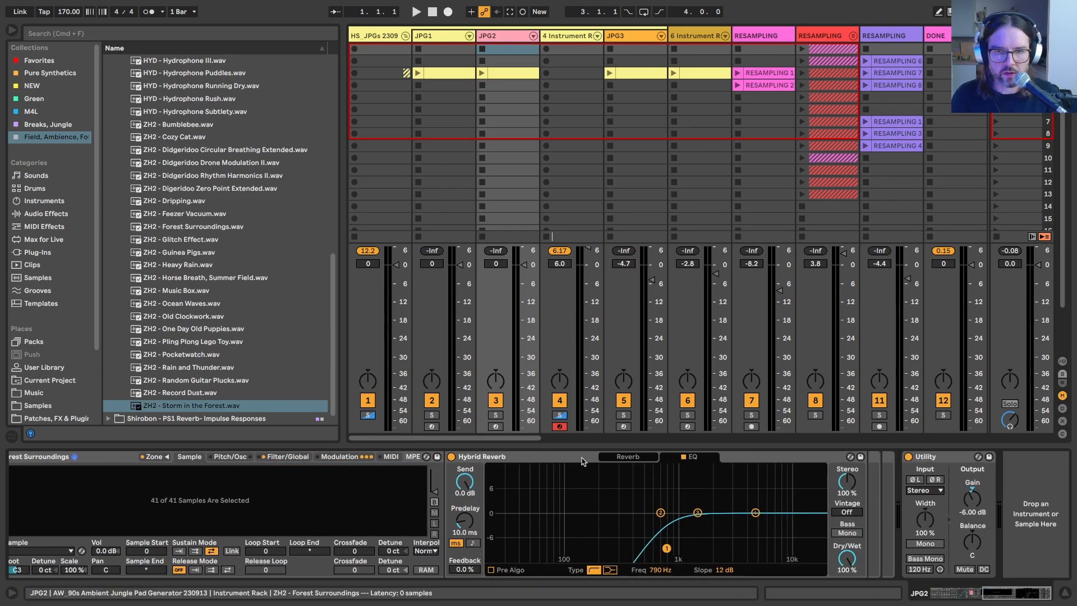
left_click(568, 36)
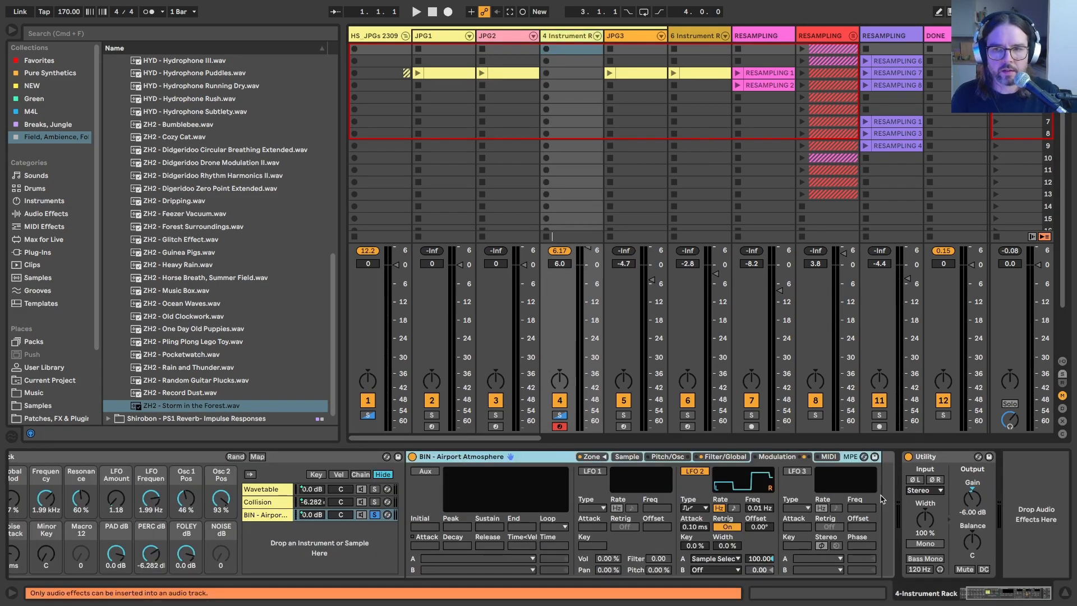
scroll(886, 499, "right", 8)
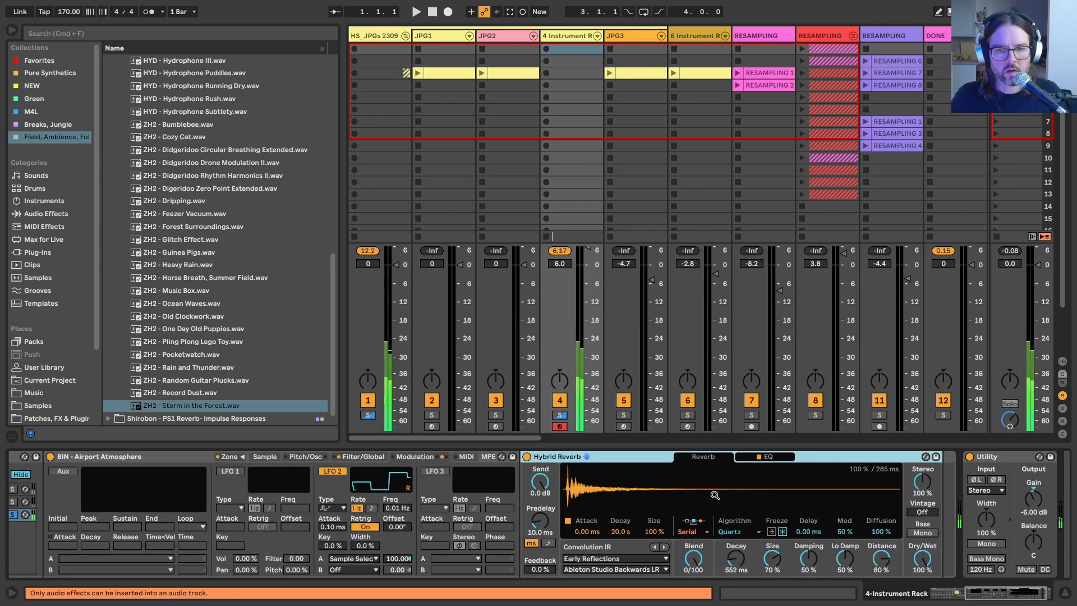
Step: Set the new foley Sampler's filter slope to 12 dB and lower its cutoff frequency
scroll(715, 495, "left", 8)
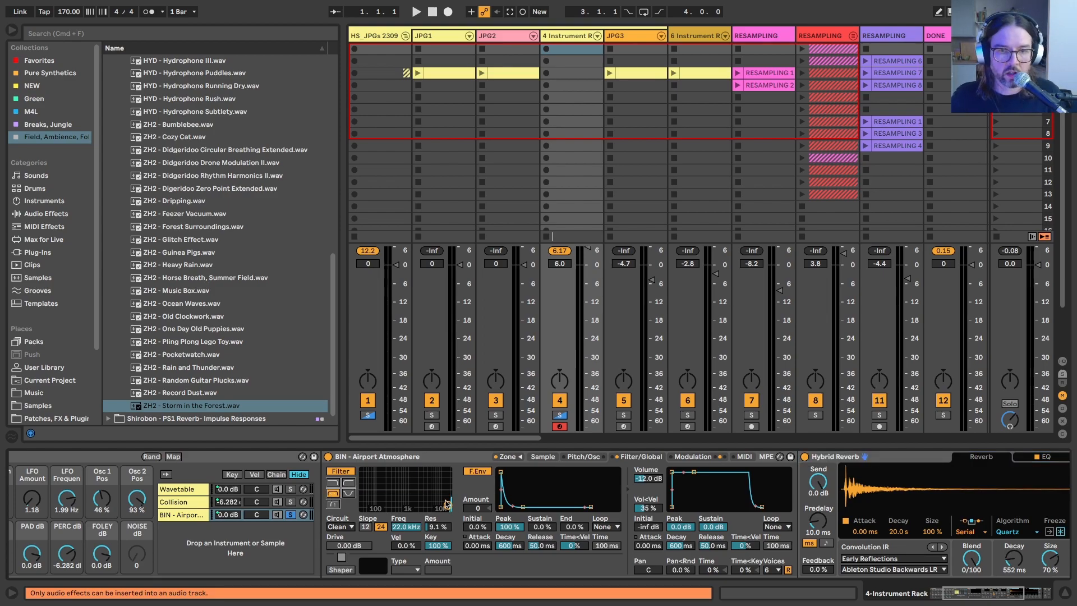
left_click(365, 528)
left_click_drag(444, 506, 407, 498)
Step: Examine the filter, envelope and LFO modulation settings of JPG2's finished foley Sampler
left_click(489, 46)
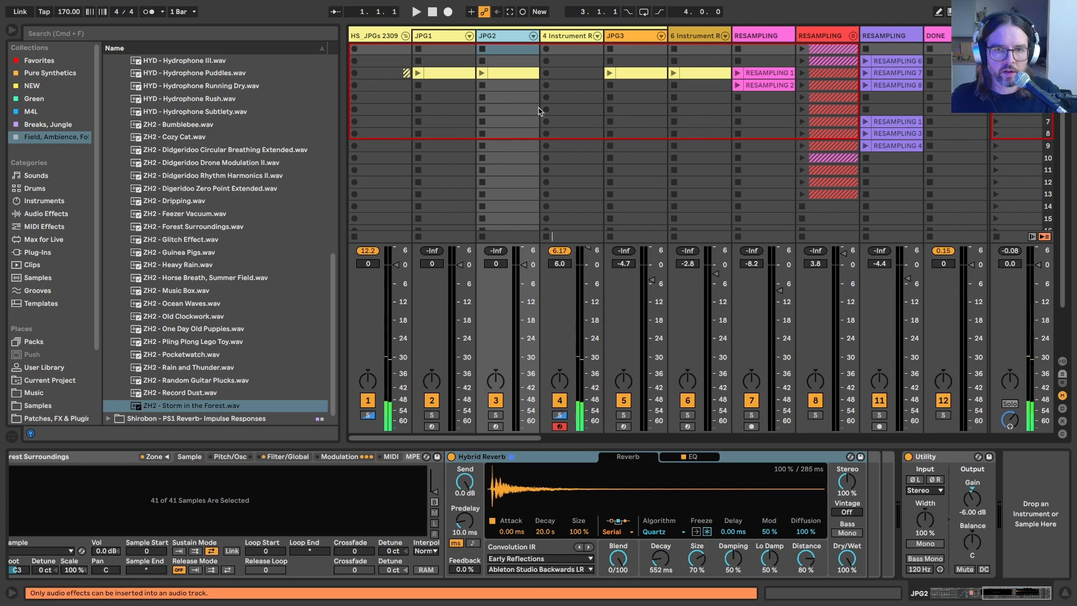
left_click(557, 457)
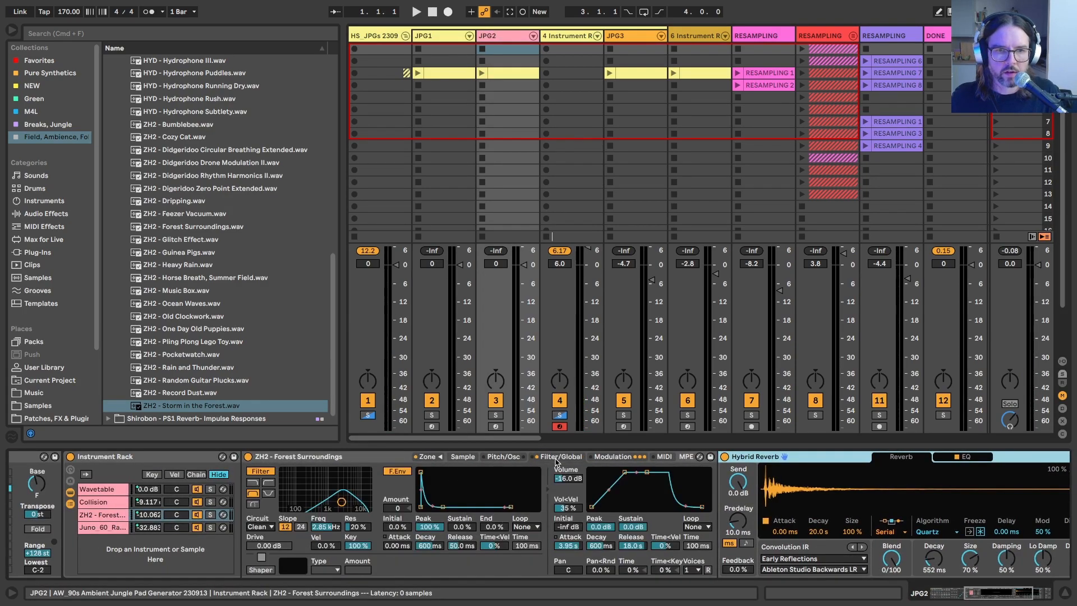
left_click(613, 457)
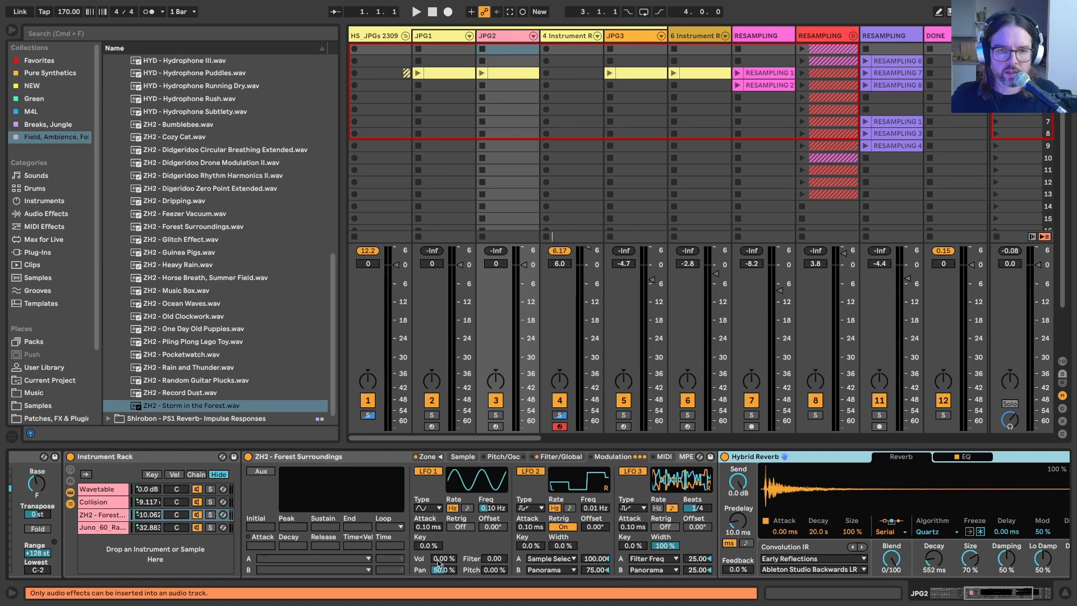
Step: Assign the second LFO 2 destination in the 4-Instrument Rack's foley Sampler to Panorama and reset its amount to 0
left_click(568, 33)
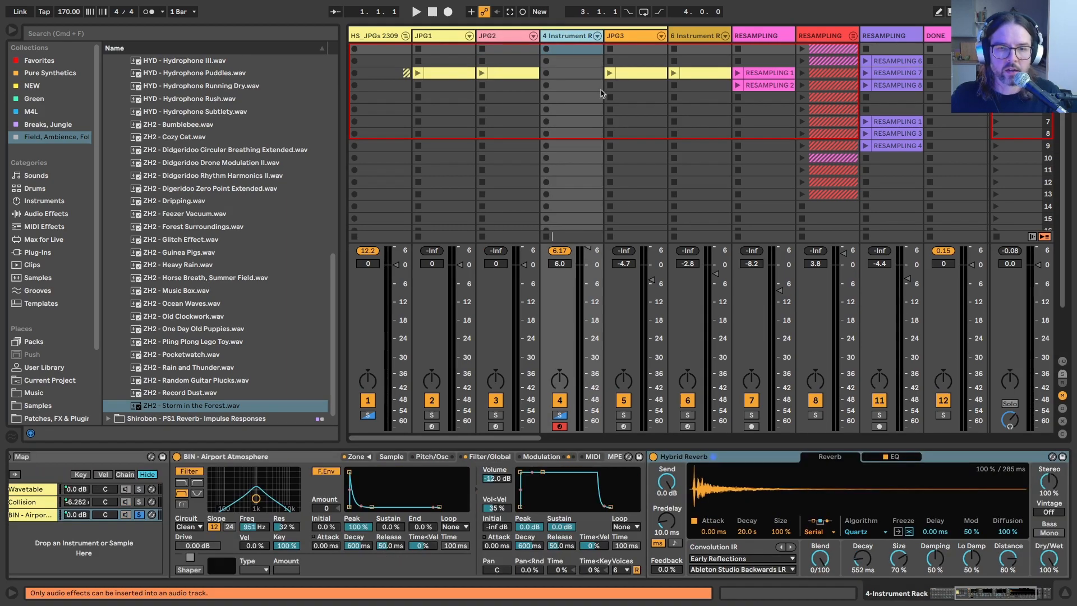
left_click(541, 457)
left_click(481, 569)
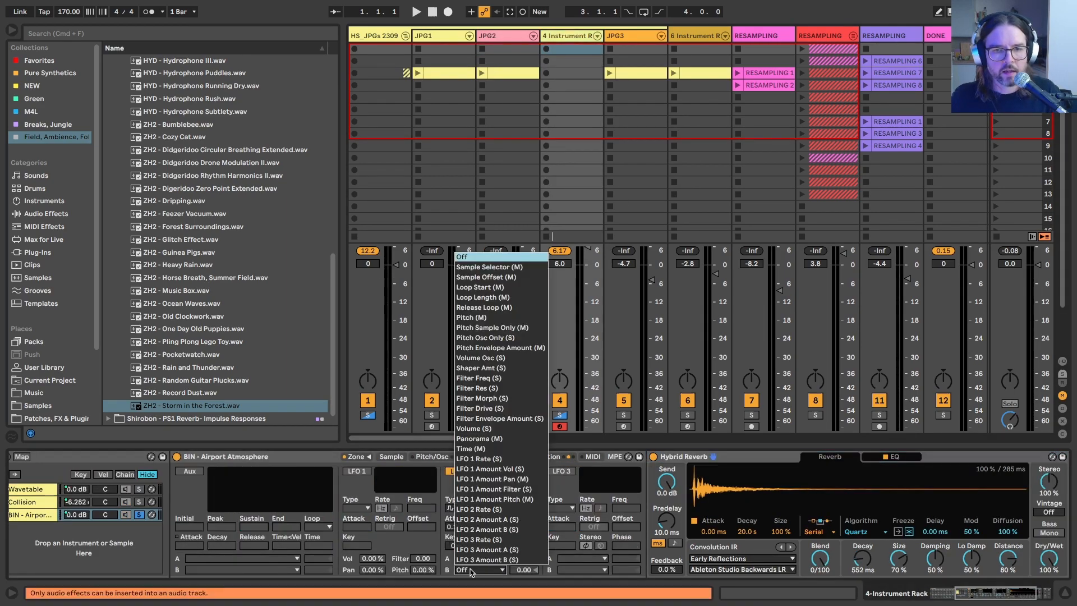
left_click(472, 439)
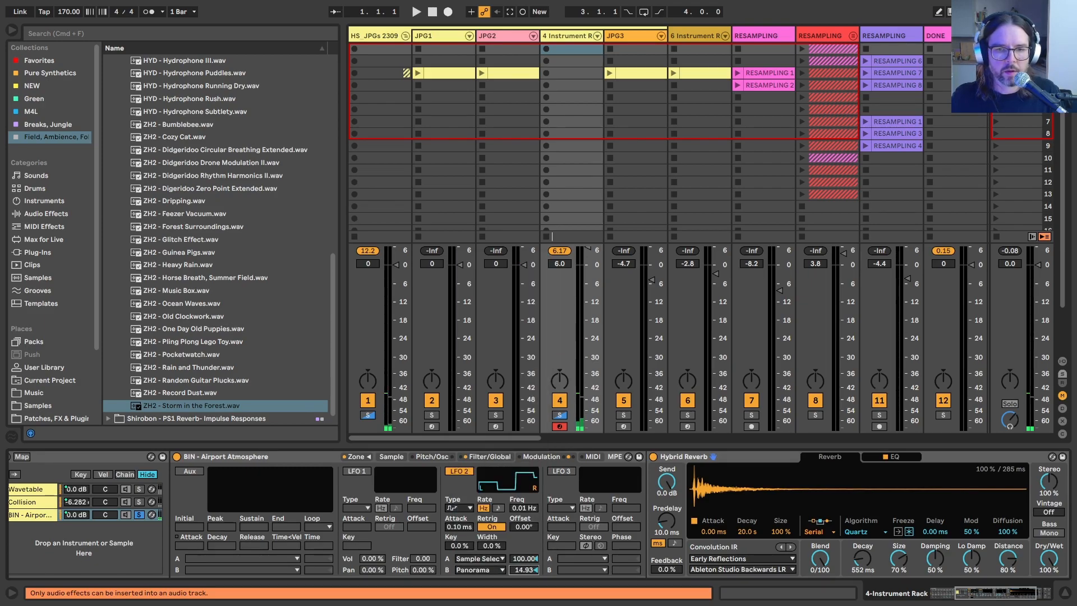
key("Delete")
Step: Enable LFO 1, set its pan modulation to 100% and turn off its retrigger
left_click(355, 471)
left_click_drag(372, 569, 372, 531)
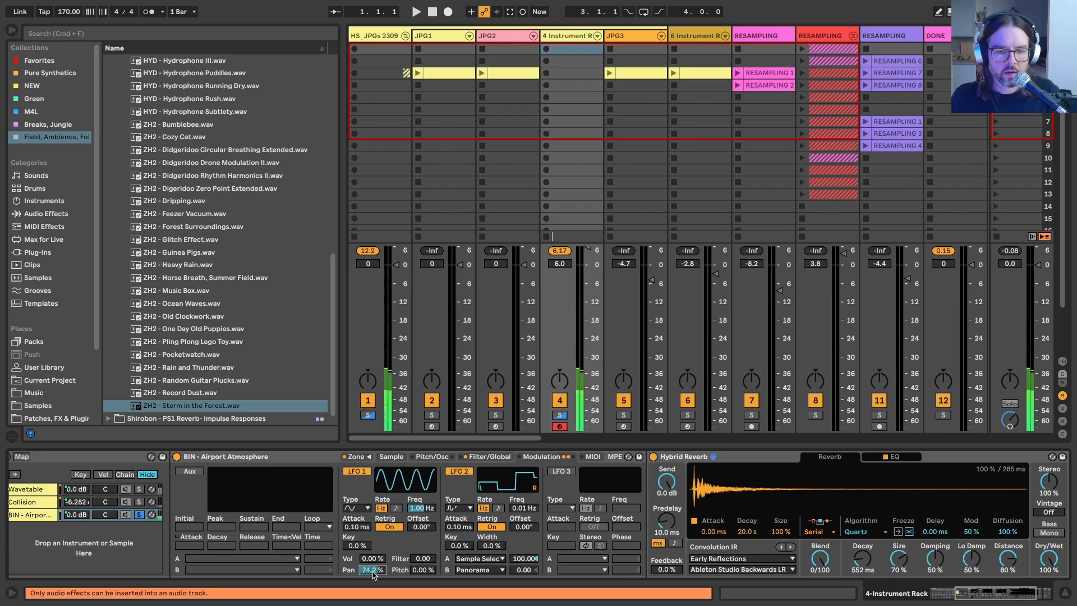
left_click_drag(374, 574, 373, 555)
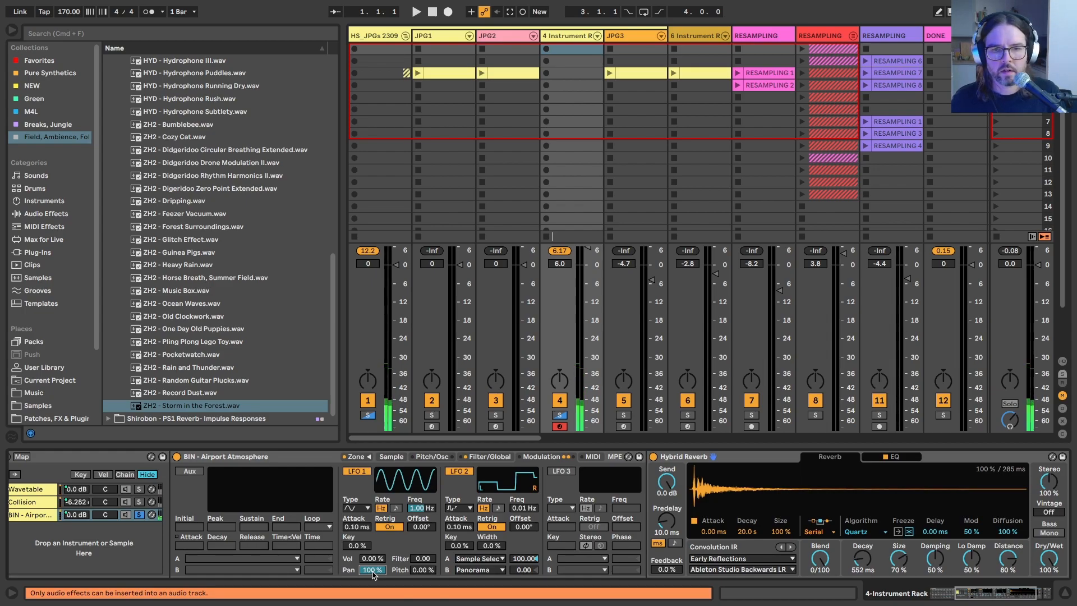
left_click(387, 527)
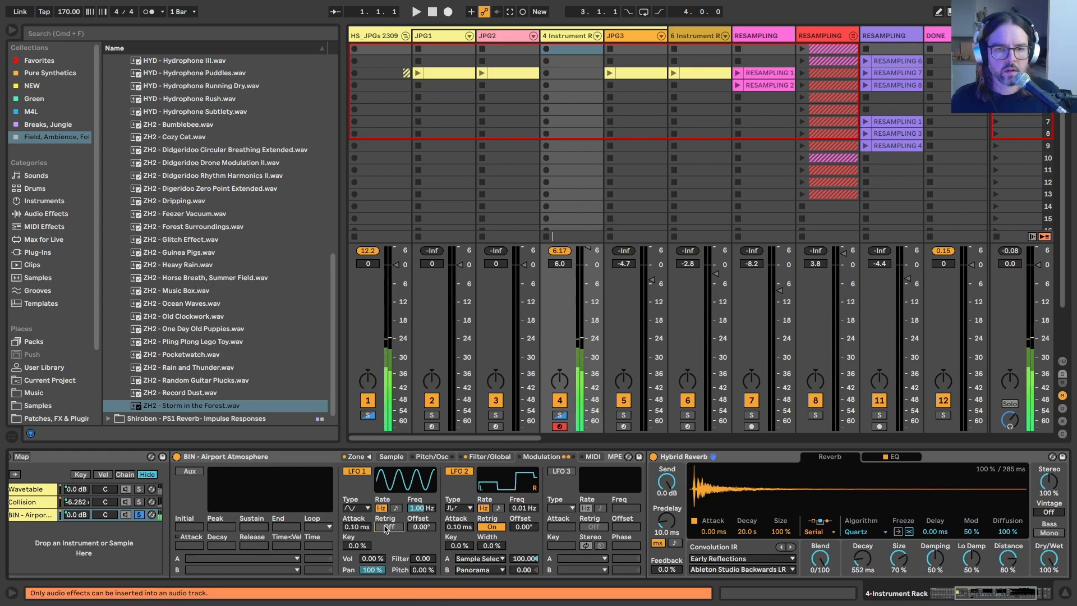
Step: Slow LFO 1 to 0.10 Hz and set its filter modulation to 19.5 while auditioning with the Hybrid Reverb bypassed
left_click_drag(418, 512, 418, 539)
left_click(653, 456)
left_click(419, 509)
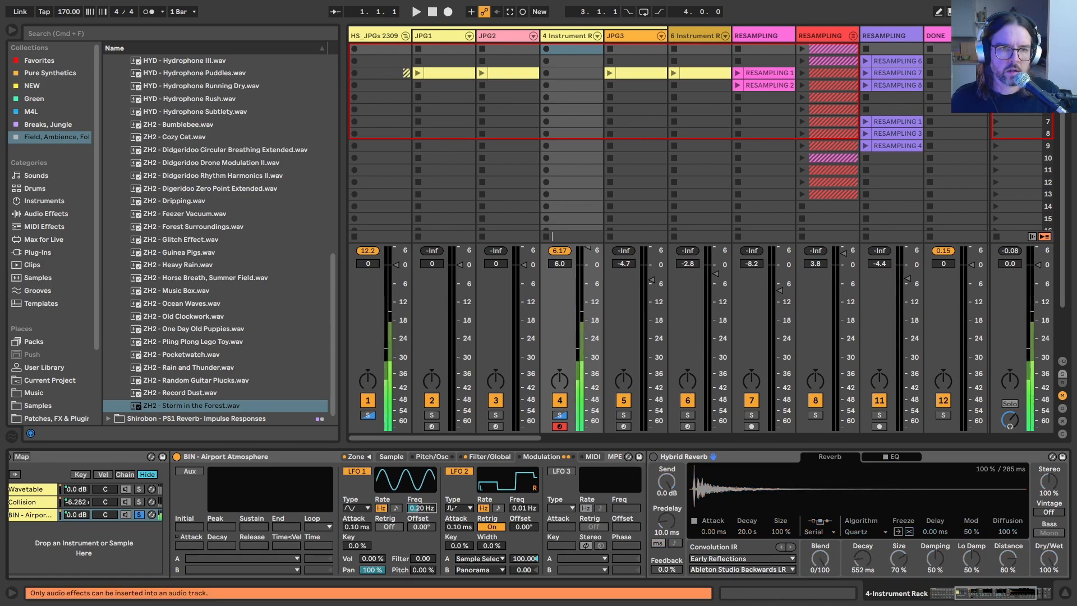
mouse_move(421, 559)
left_mouse_down()
mouse_move(421, 535)
mouse_move(422, 556)
left_mouse_up()
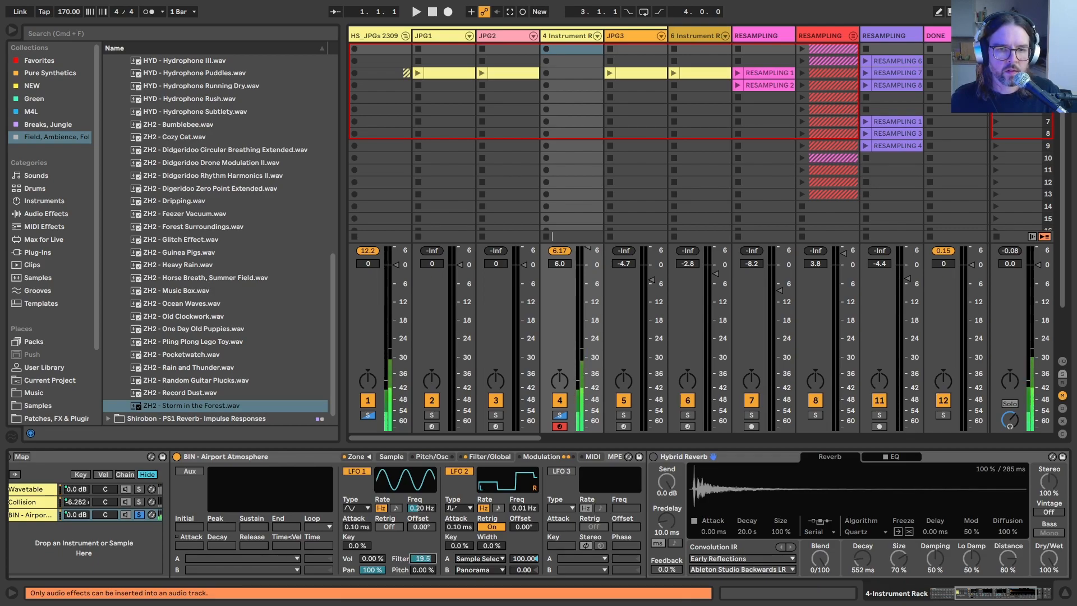
left_click_drag(416, 509, 416, 522)
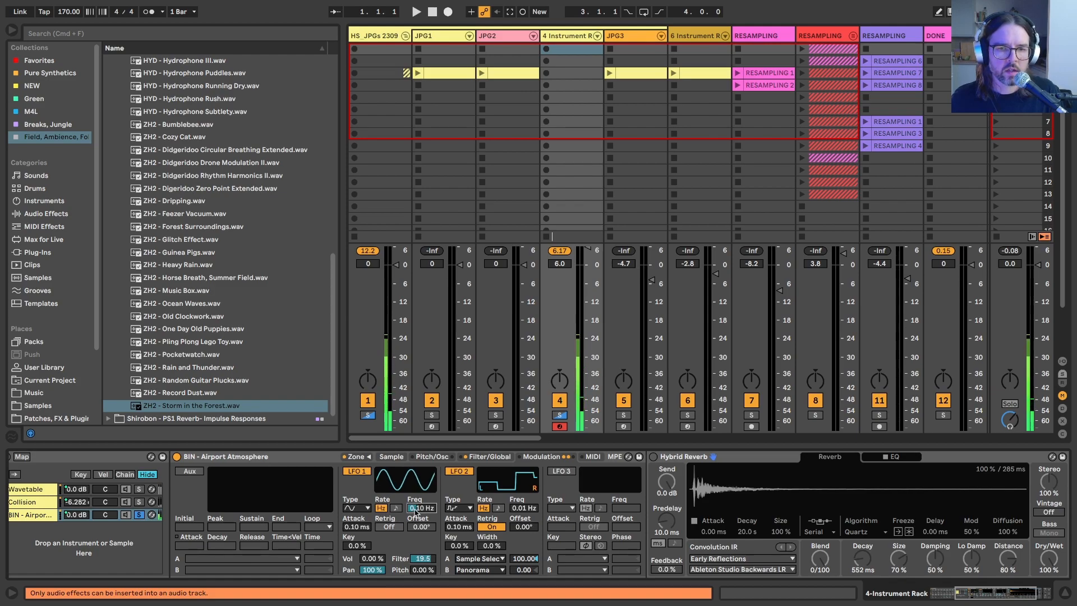
Step: Raise the foley Sampler's filter frequency to 3.10 kHz with a resonance of 35%
left_click(433, 457)
left_click(485, 457)
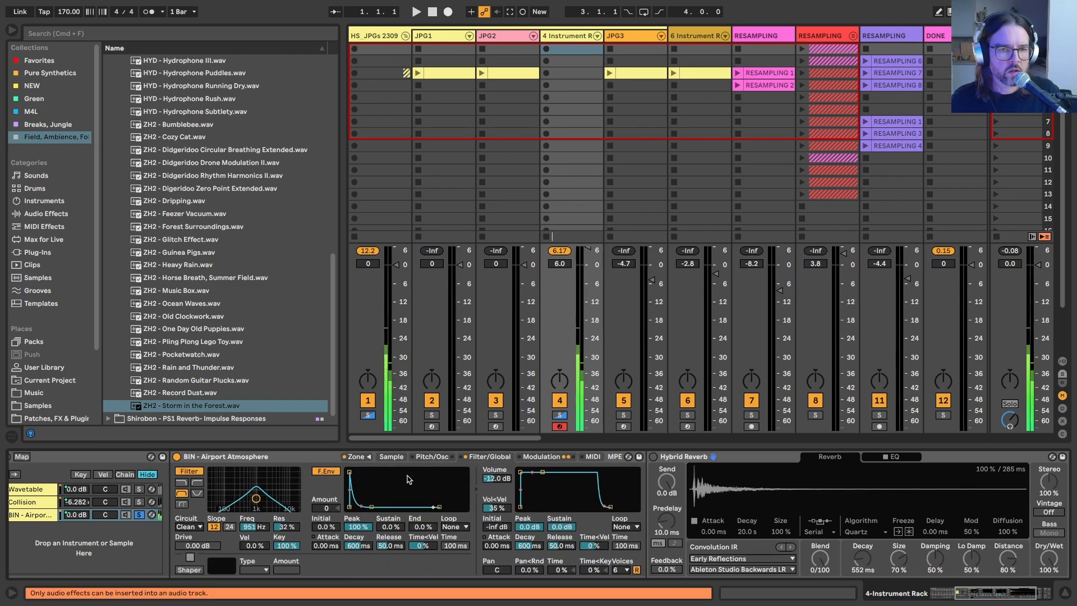
left_click_drag(261, 527, 283, 521)
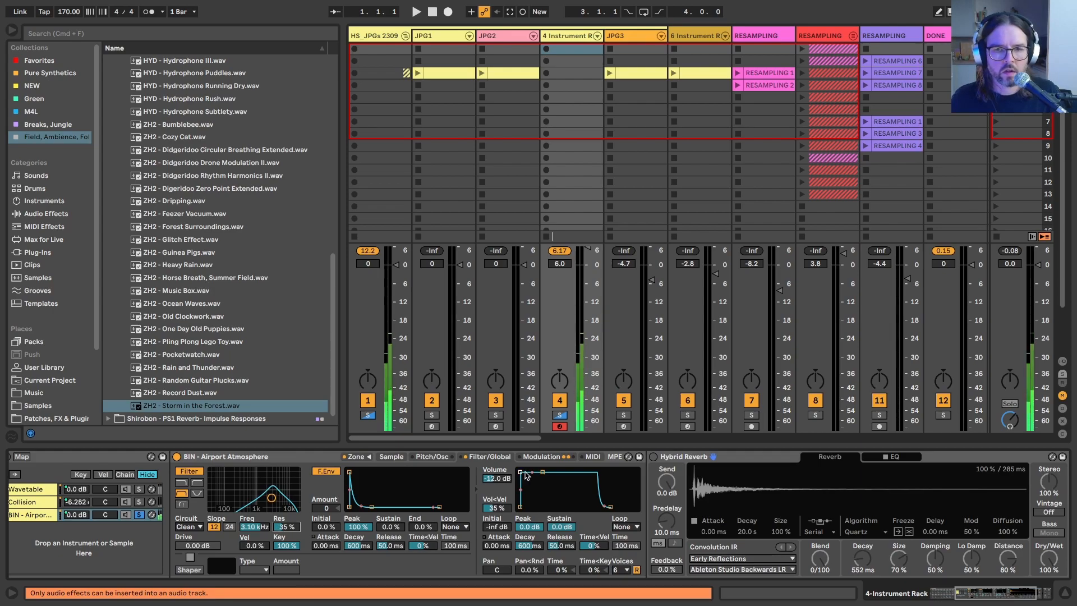
Step: Turn the foley chain's Hybrid Reverb back on and set its dry/wet mix to 50%
left_click(654, 456)
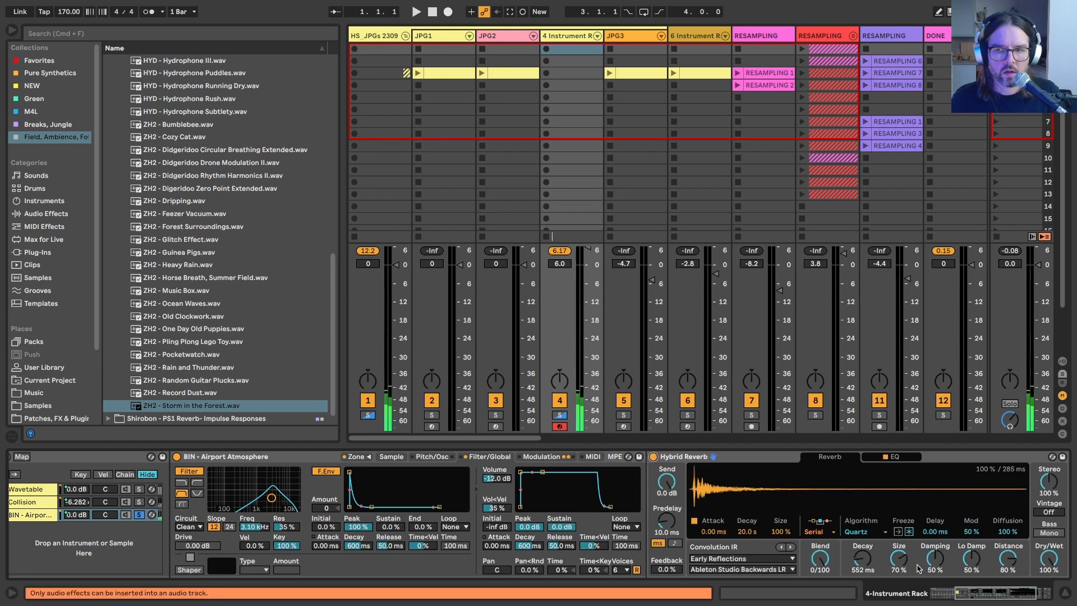
left_click_drag(1050, 558, 1050, 566)
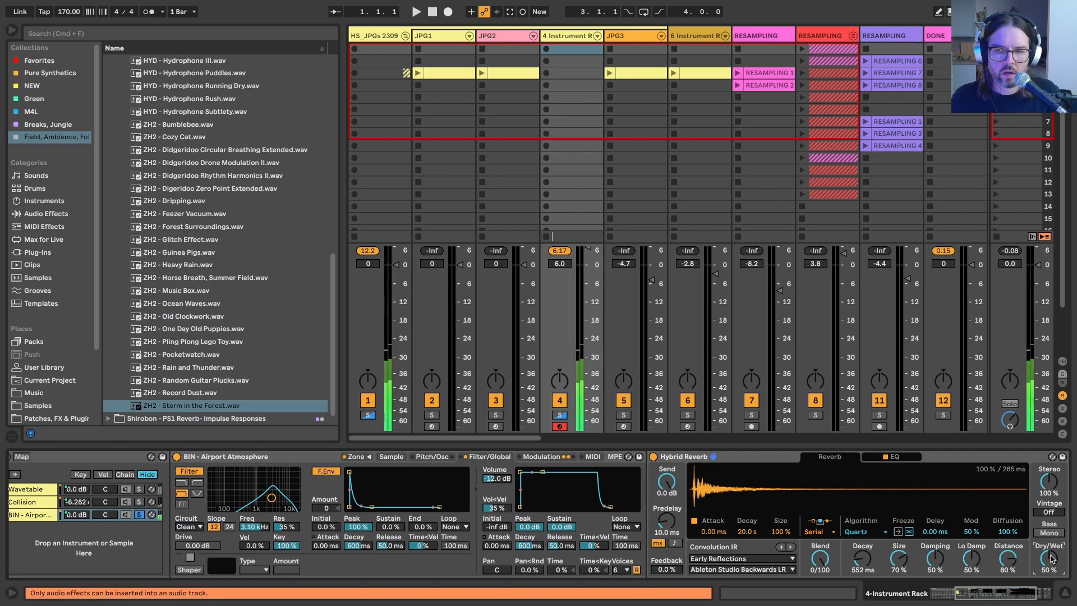
Step: Enable LFO 3 with the stepped random waveform at 0.01 Hz and route it to LFO 1 Rate at 100
left_click(538, 456)
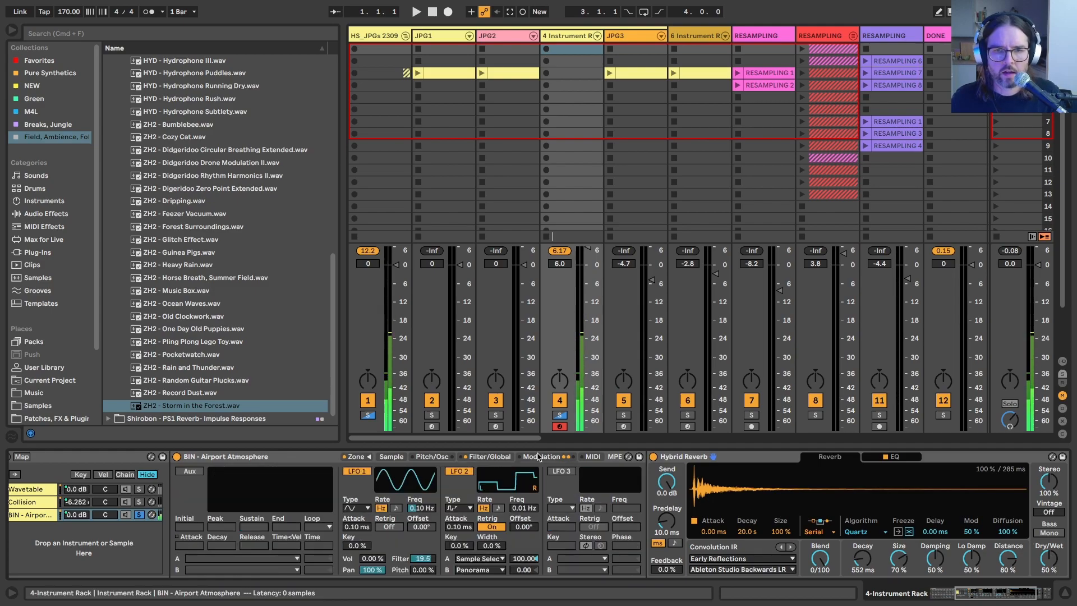
left_click_drag(487, 459, 498, 542)
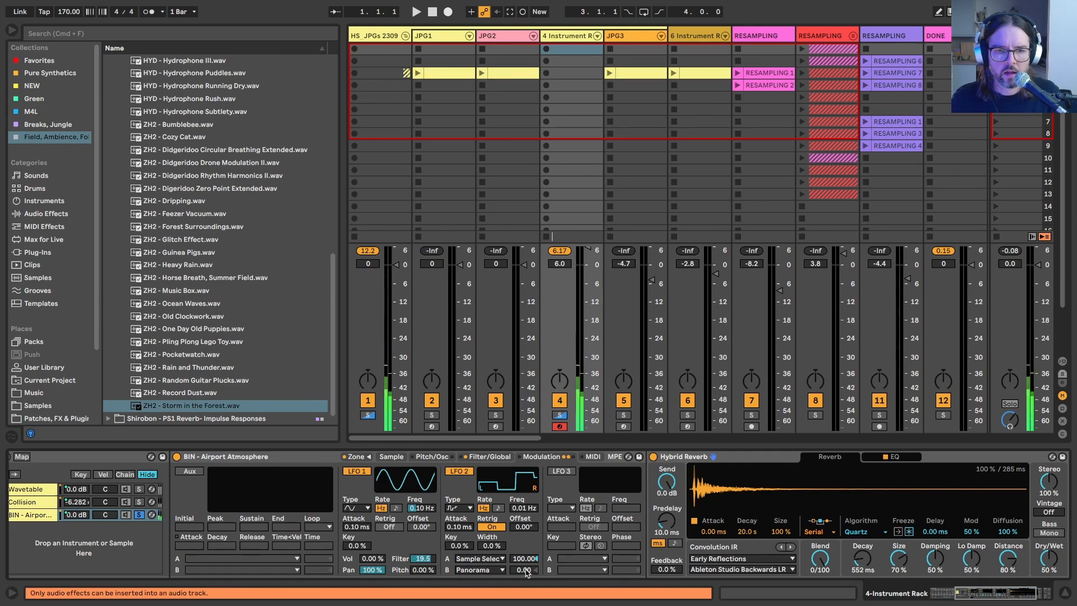
left_click(418, 504)
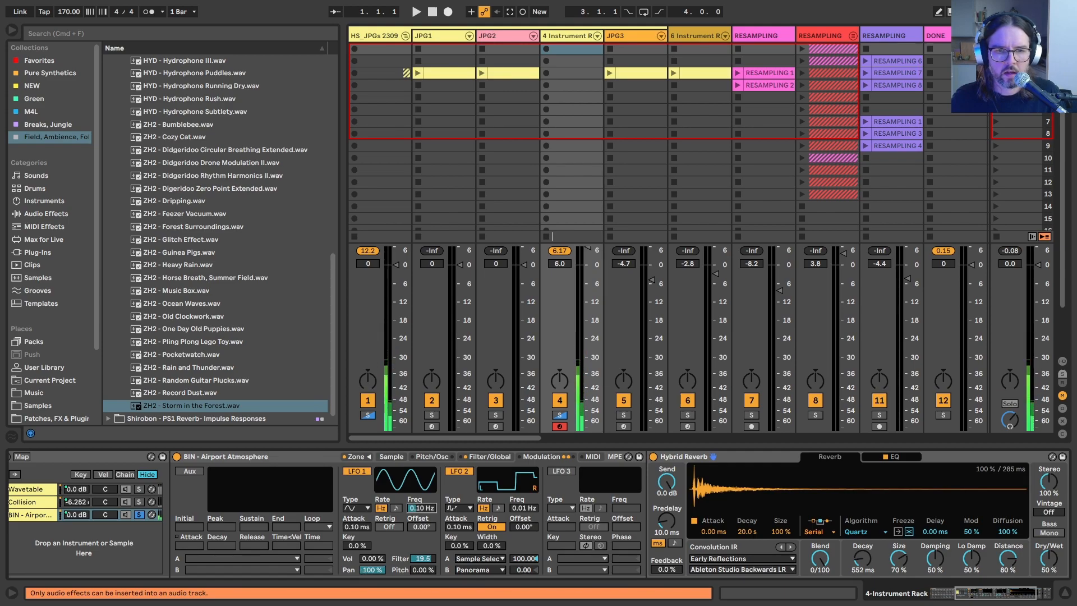
left_click(558, 471)
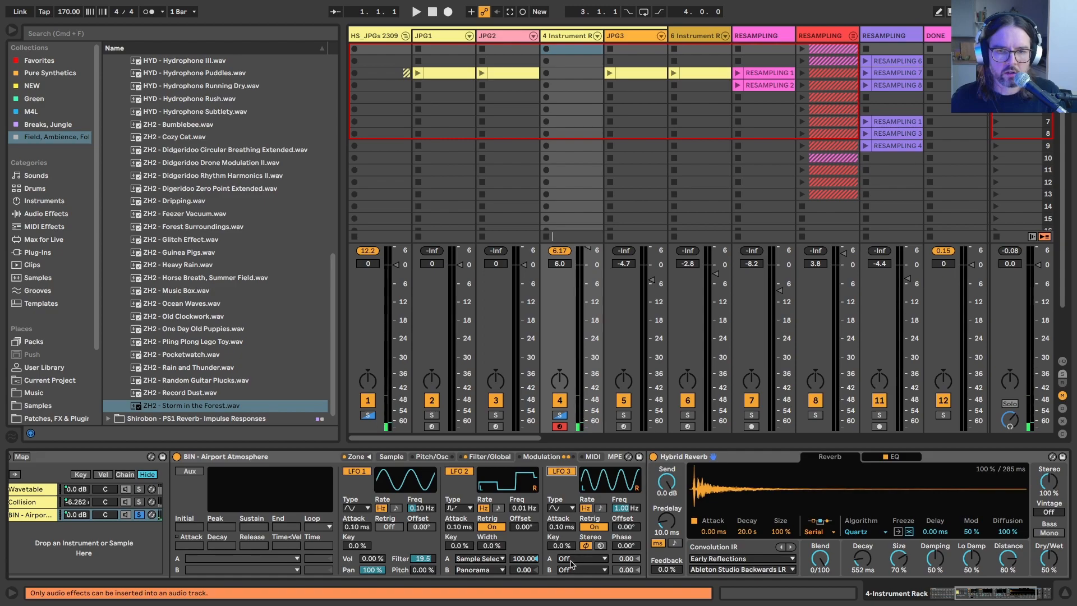
left_click(569, 558)
left_click(580, 447)
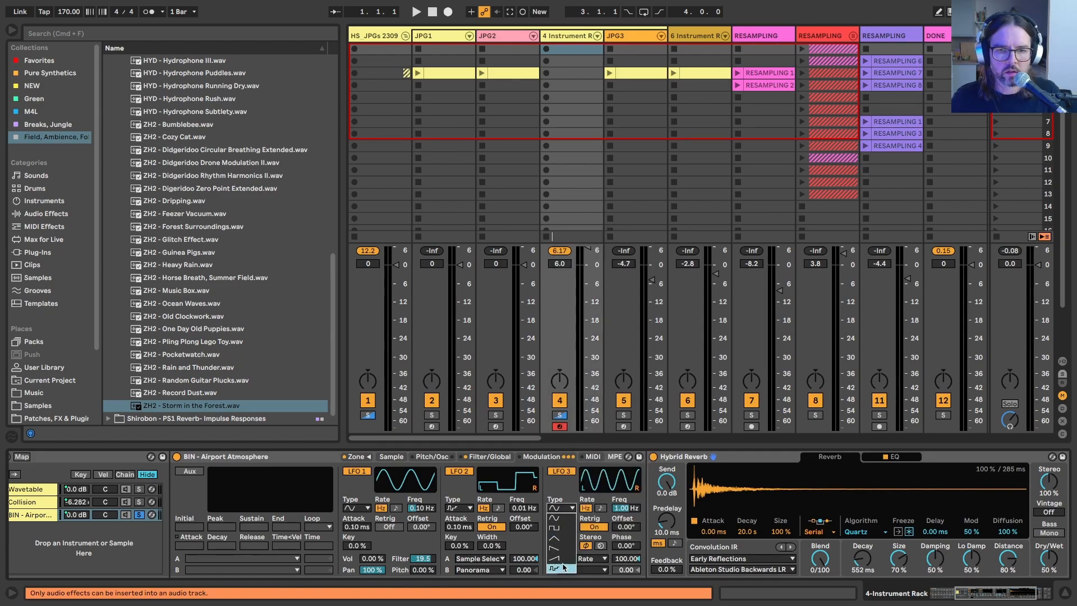
left_click_drag(620, 507, 621, 563)
left_click(590, 526)
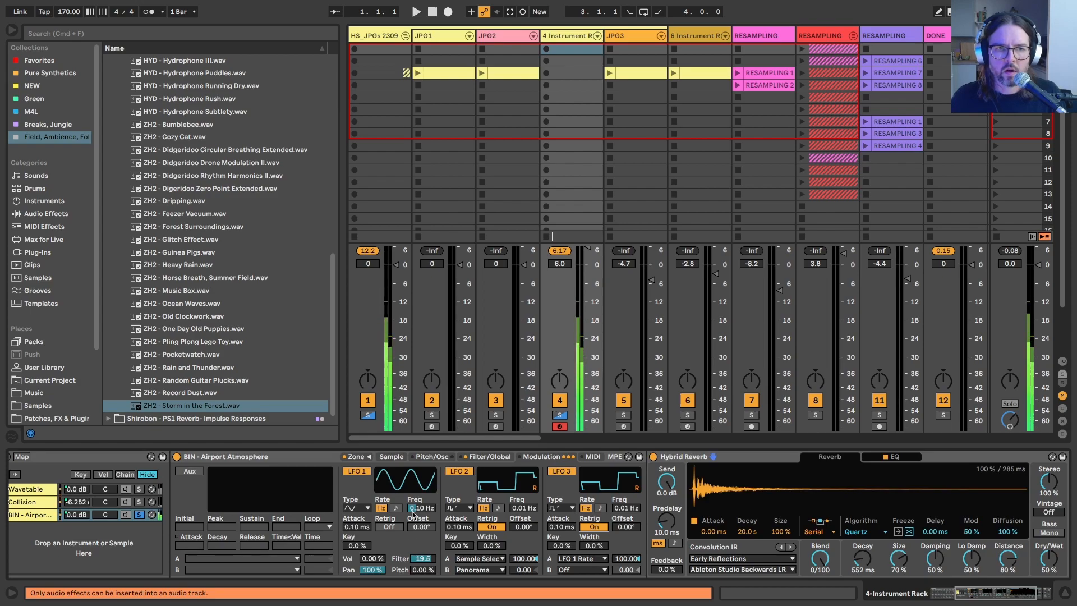
Step: Unsolo the foley chain and lower its FOLEY dB macro to -5.652 dB
scroll(414, 515, "left", 5)
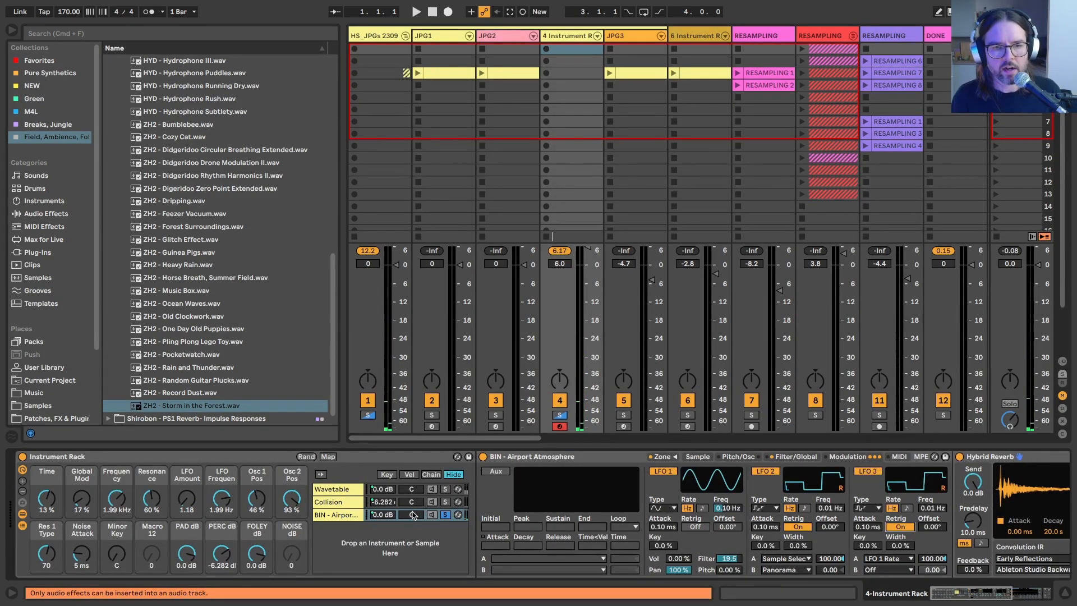
left_click(447, 515)
left_click_drag(256, 554, 256, 569)
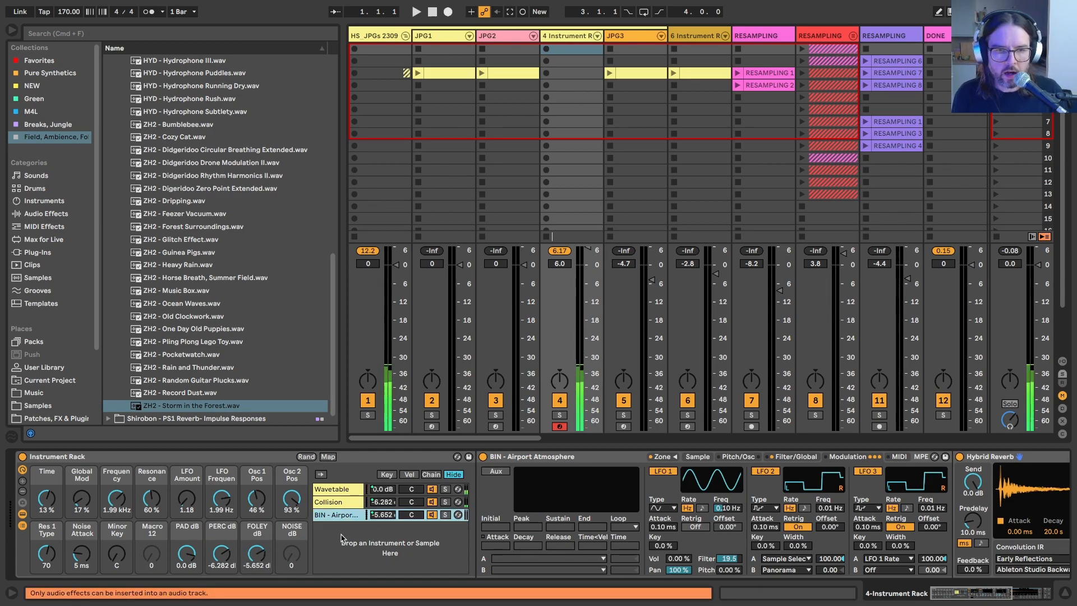
Step: Exclude the PAD dB, PERC dB and FOLEY dB macros from randomization
right_click(185, 553)
left_click(203, 441)
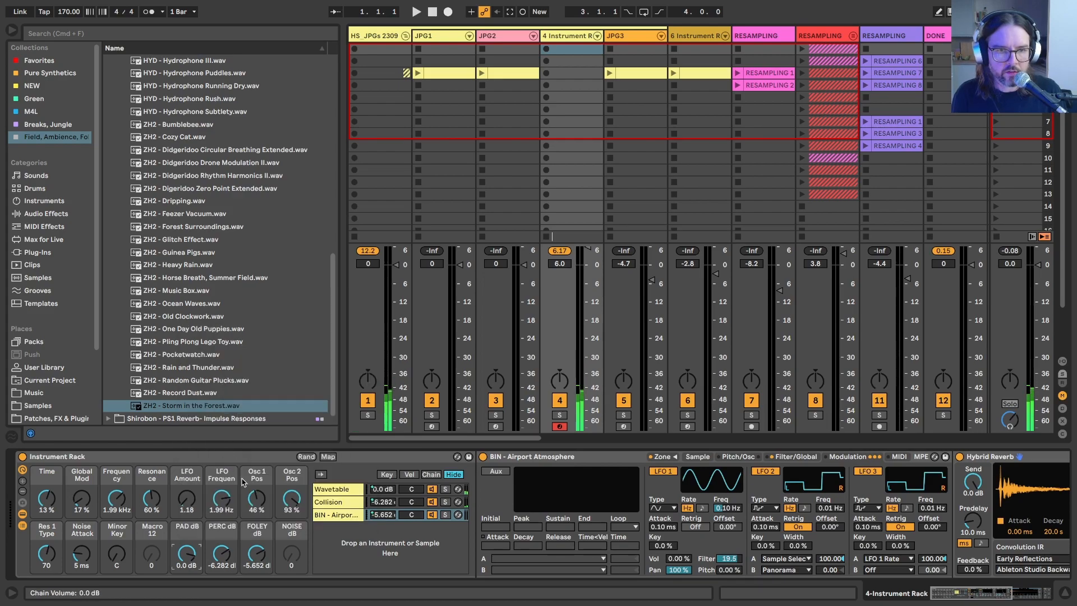
right_click(222, 554)
left_click(249, 443)
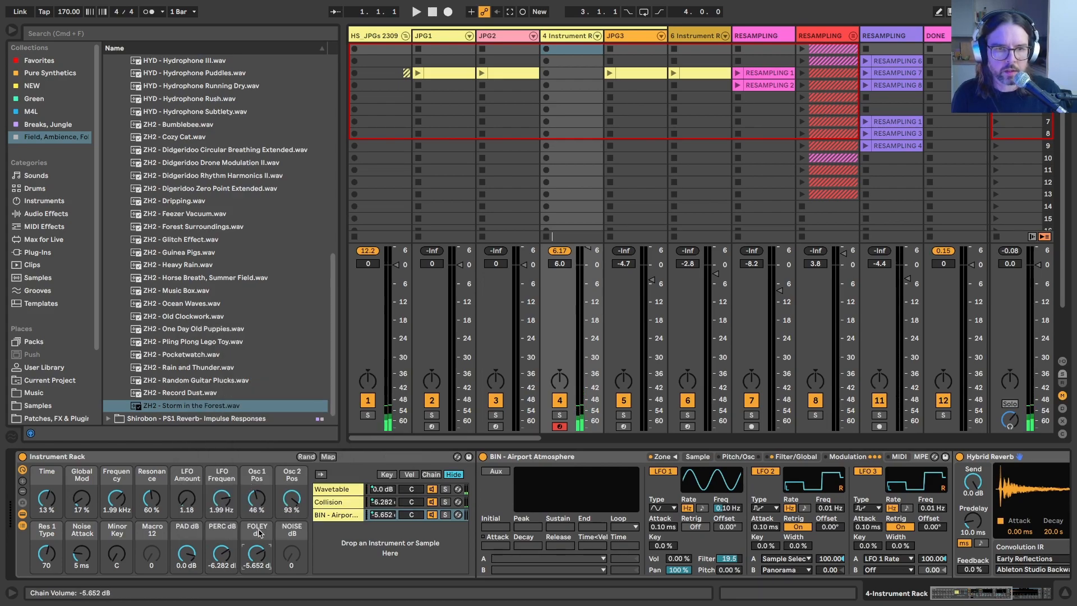
right_click(256, 554)
left_click(291, 445)
Step: Copy the Juno_60 noise chain from JPG2 into the 4-Instrument Rack and map its chain volume to the NOISE dB macro
right_click(361, 545)
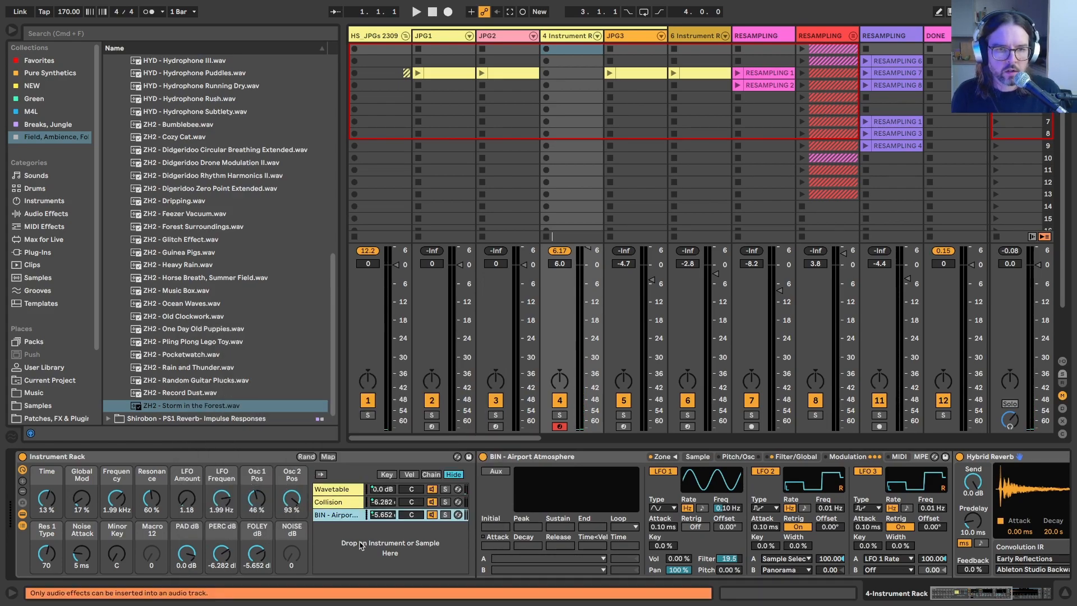
left_click(288, 529)
left_click(342, 512)
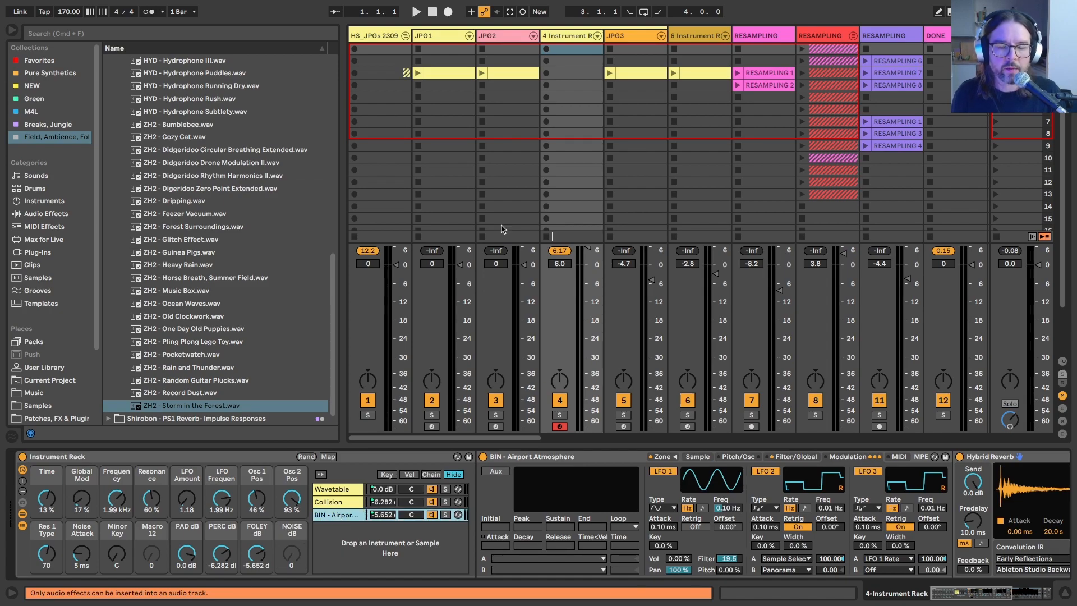
left_click(491, 36)
left_click(533, 527)
scroll(533, 530, "right", 5)
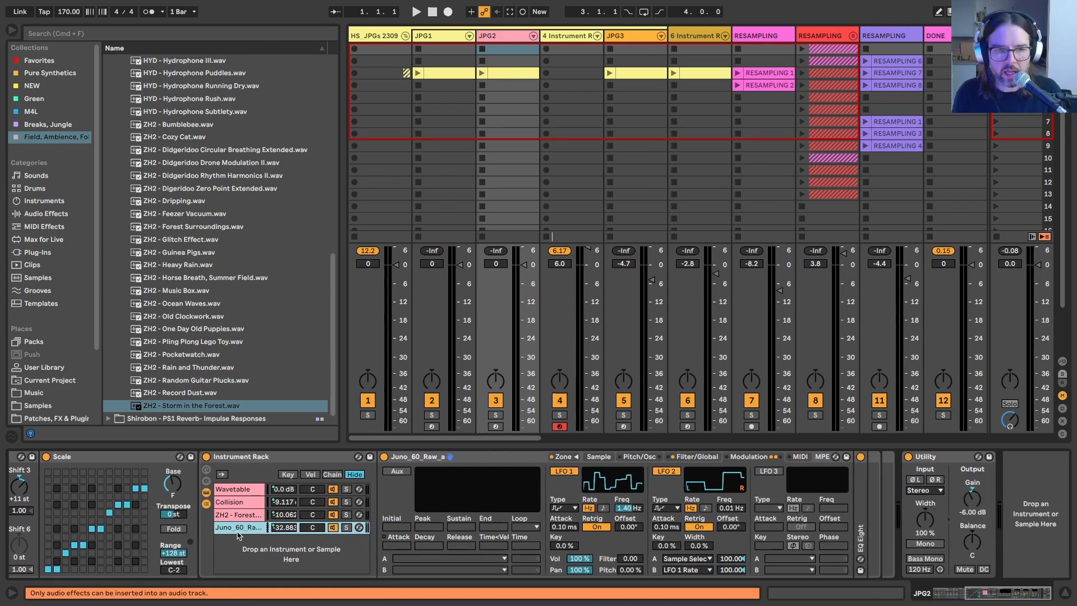
key("Right")
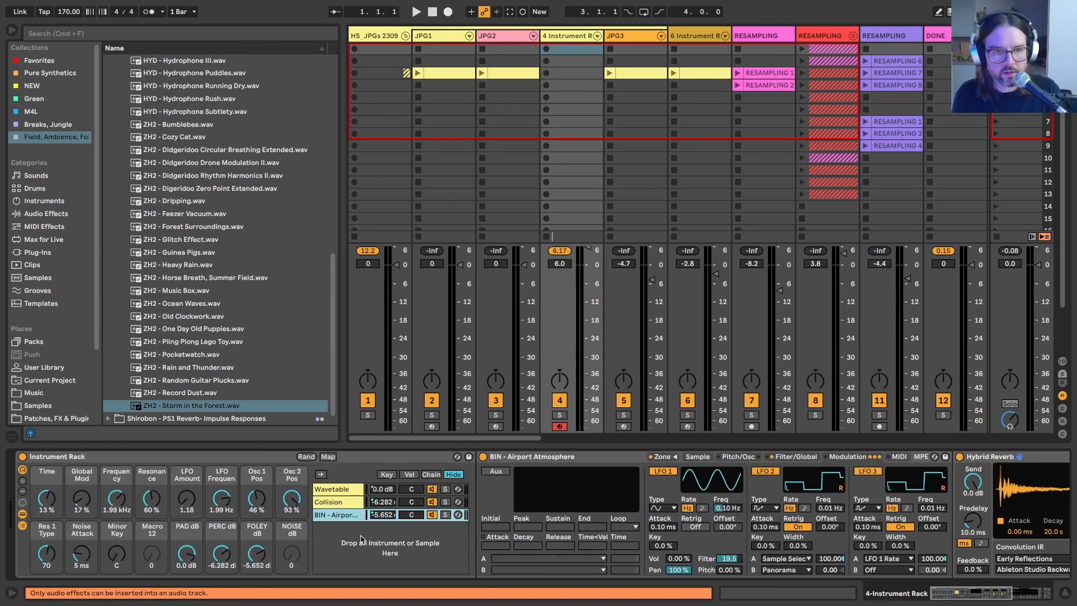
key("super+v")
left_click_drag(328, 522, 327, 534)
right_click(381, 527)
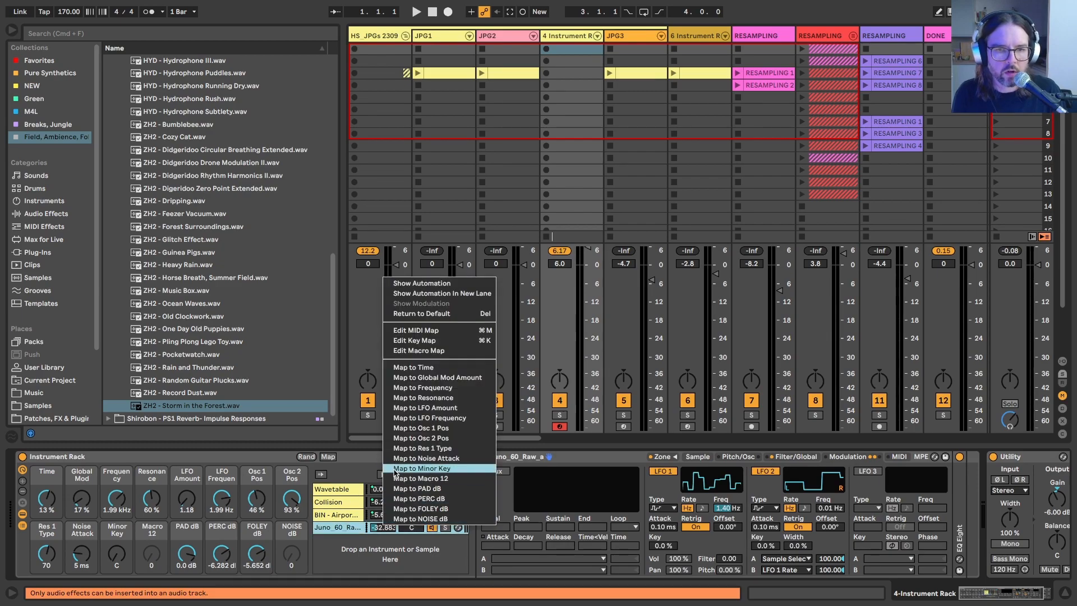
left_click(398, 520)
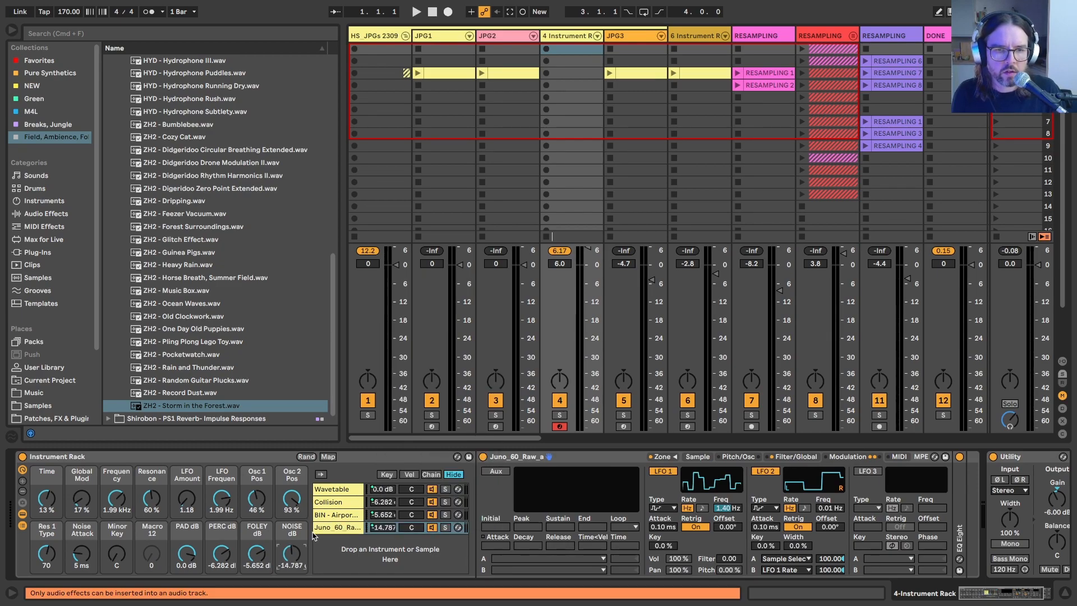
Step: Balance the layers by setting the NOISE dB macro to -14.787 dB and the FOLEY dB macro to -11.952 dB
left_click_drag(285, 561, 285, 558)
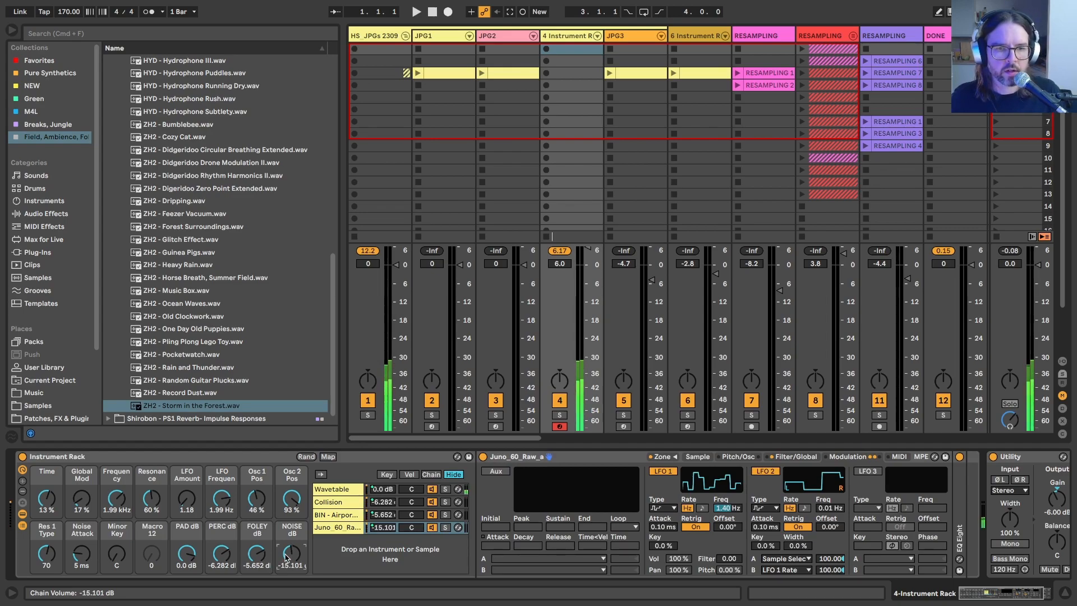
left_click_drag(286, 557, 252, 560)
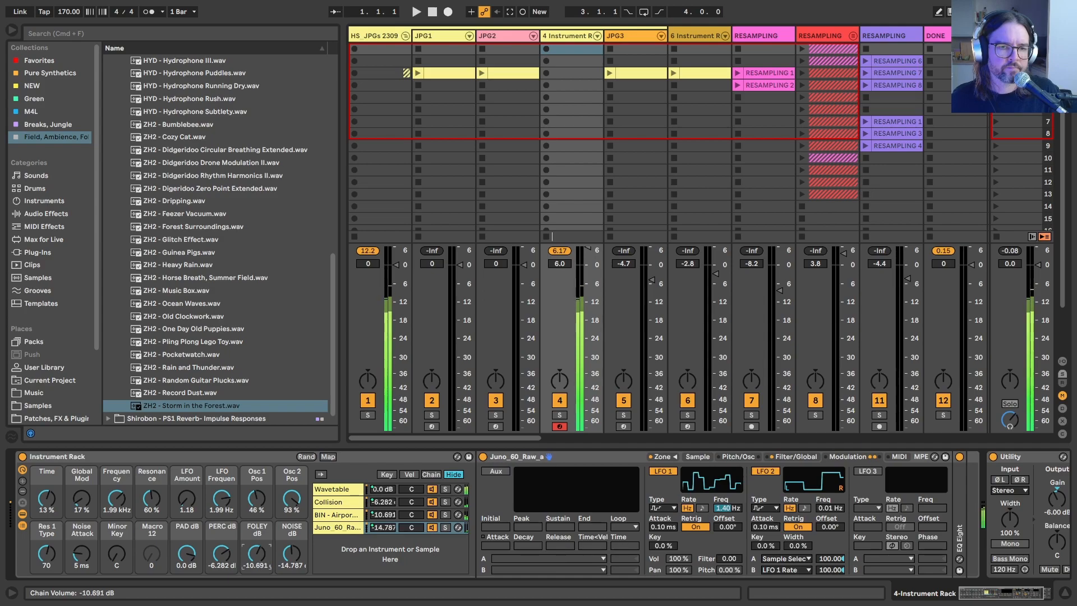
left_click_drag(252, 561, 252, 562)
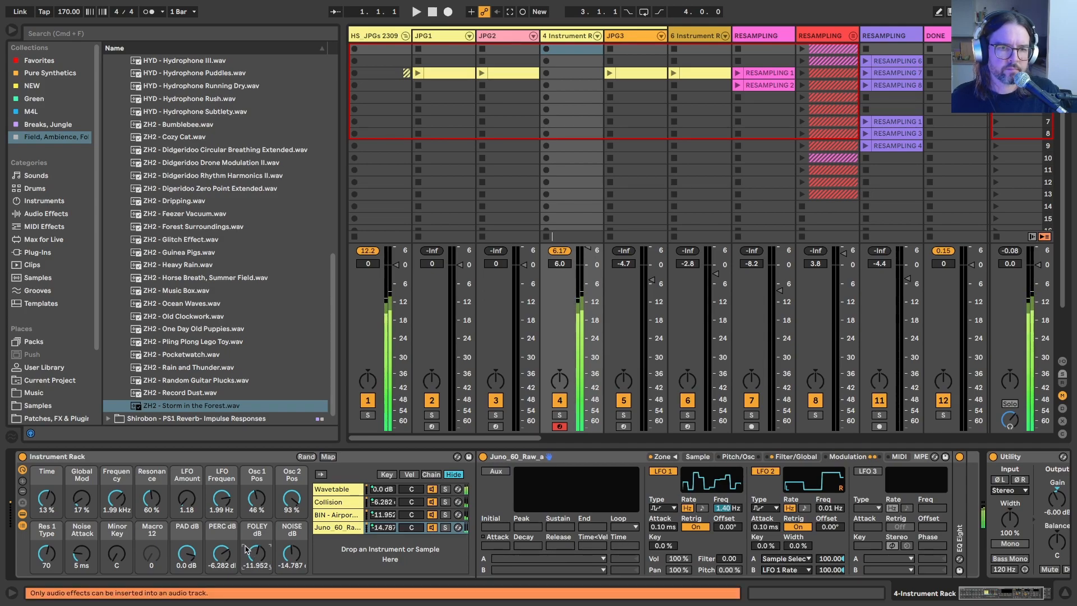
Step: Turn off the Scale device in the Collision chain
left_click(338, 502)
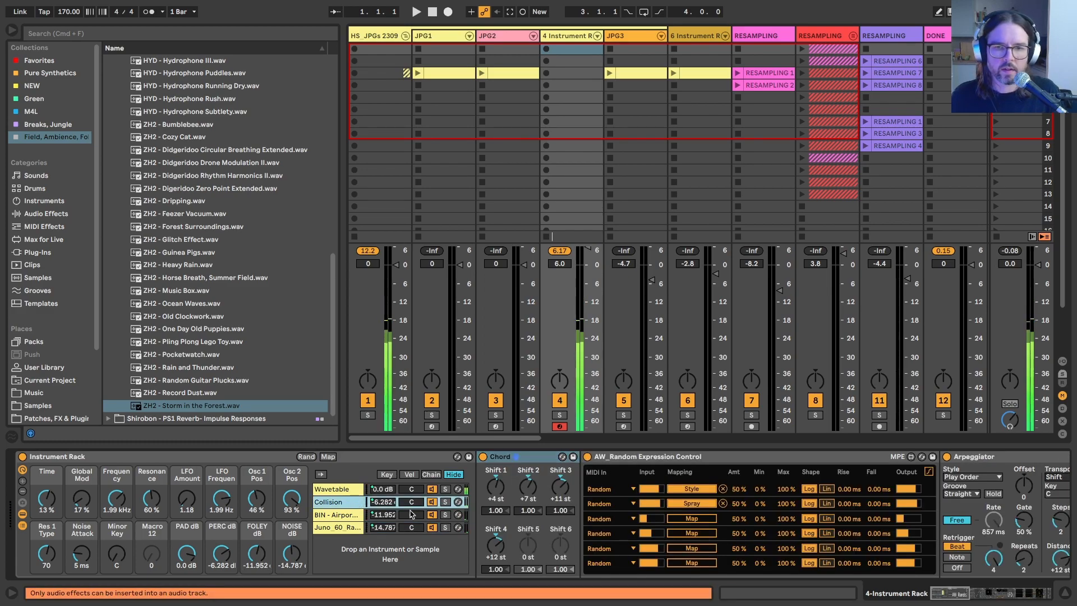
scroll(575, 527, "right", 6)
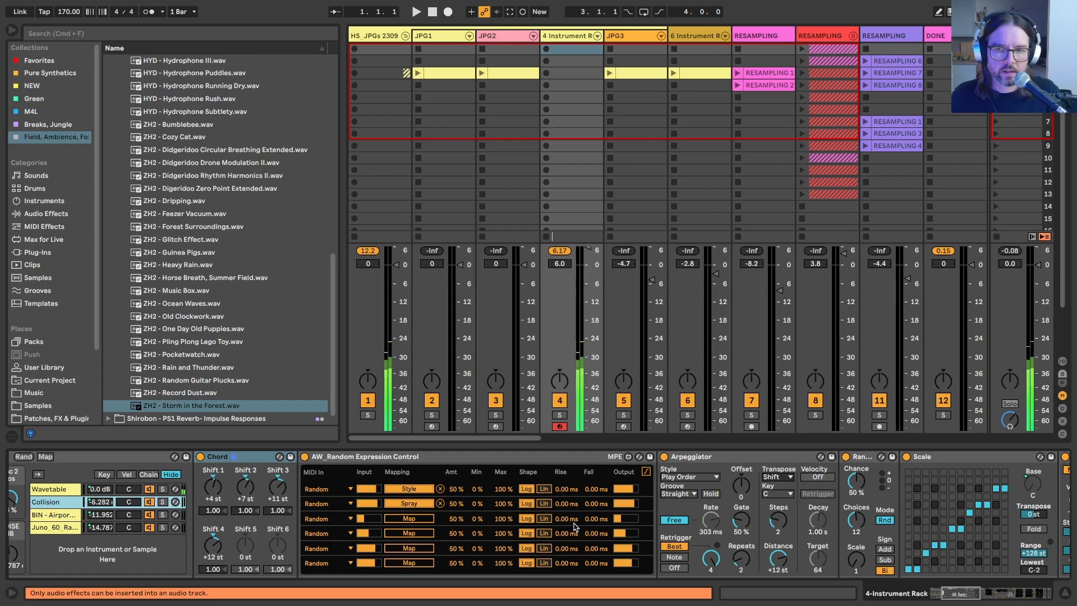
scroll(575, 526, "right", 8)
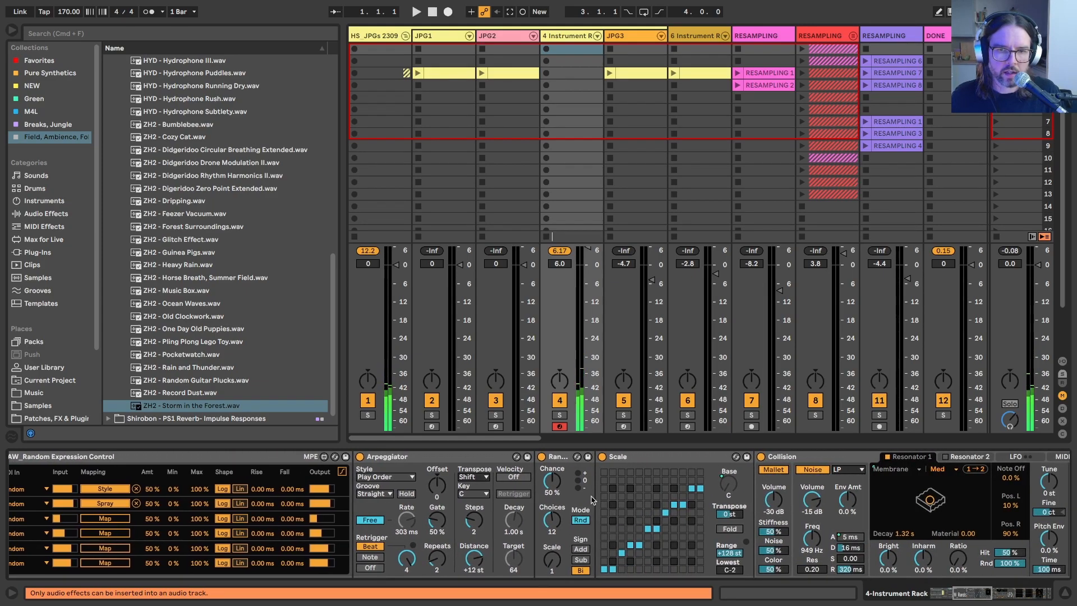
right_click(603, 456)
left_click(611, 419)
scroll(614, 505, "left", 3)
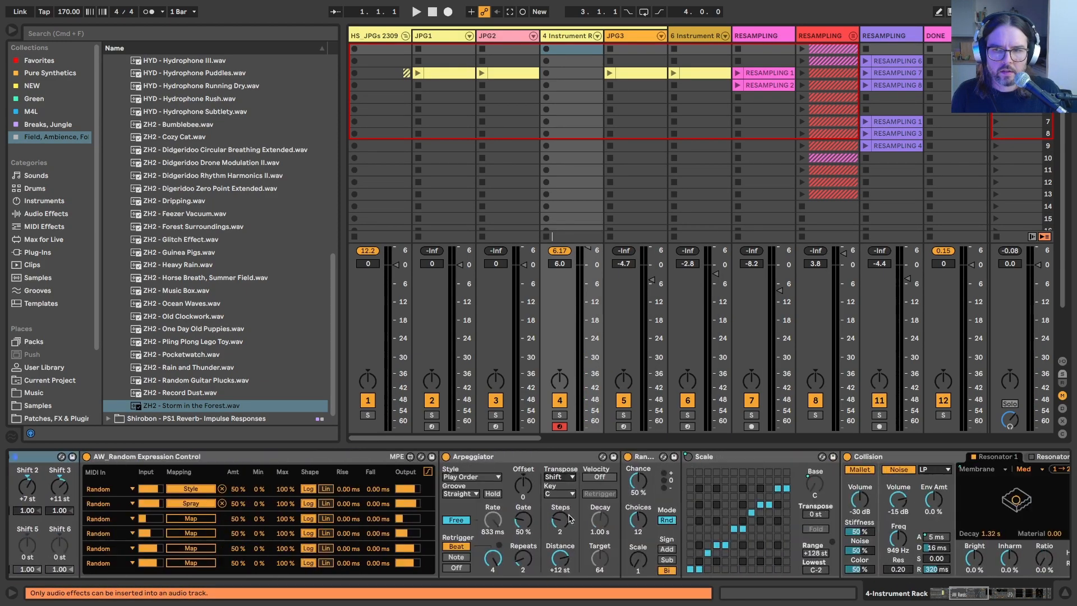
scroll(603, 521, "left", 8)
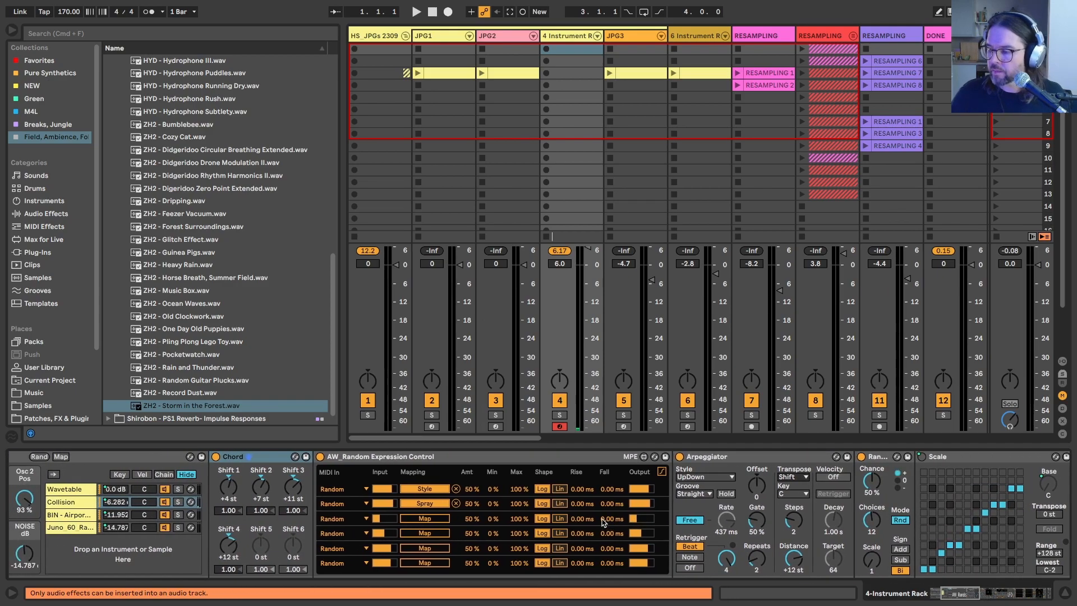
scroll(604, 531, "left", 8)
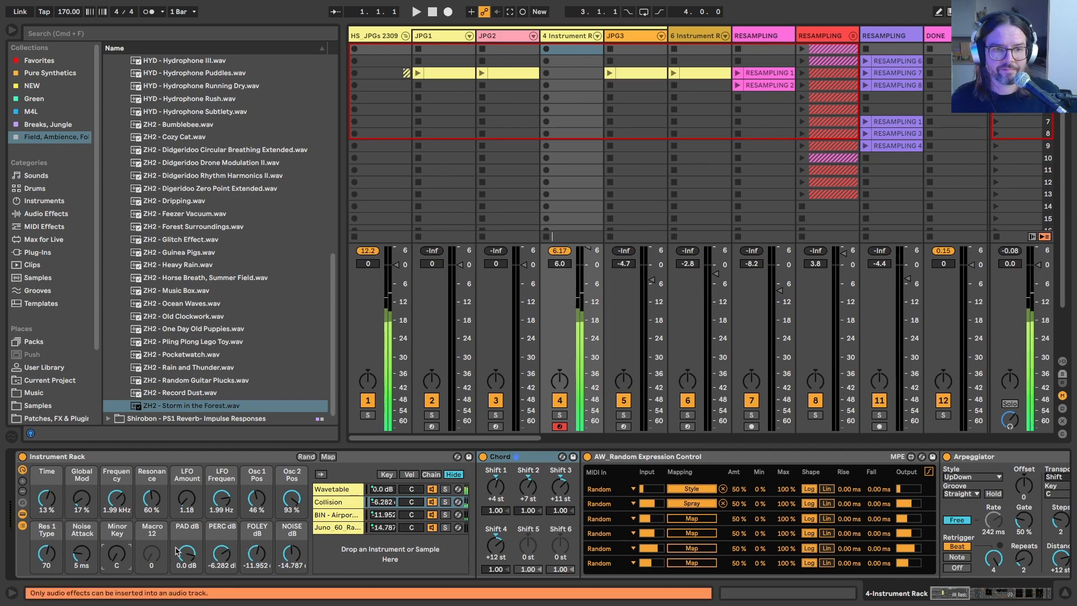
Step: Try to rename the Macro 12 control as Maj7
key("super+r")
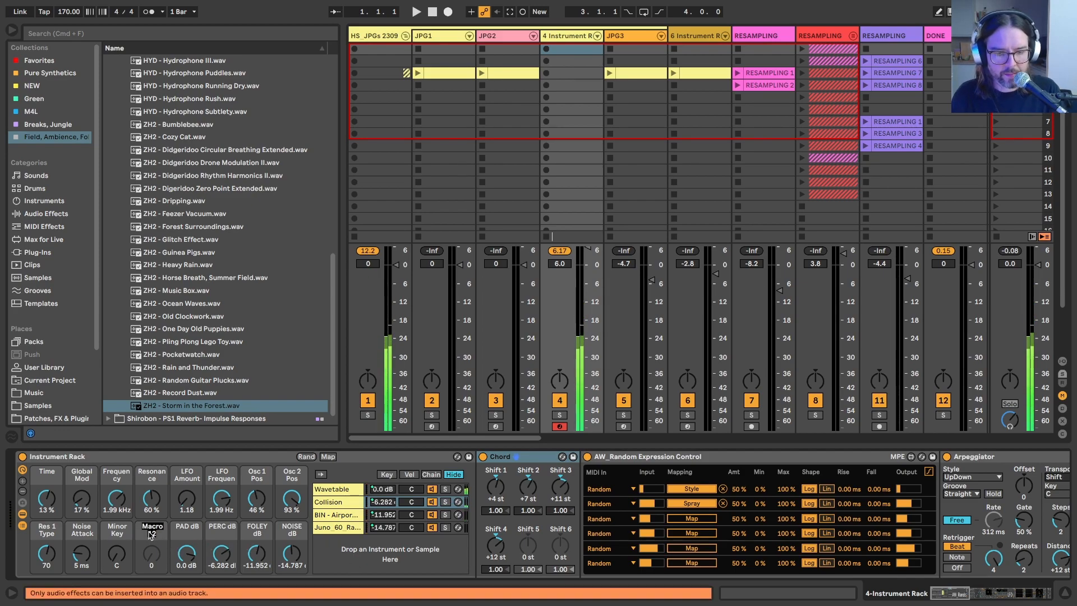
type("Maj7")
key("Return")
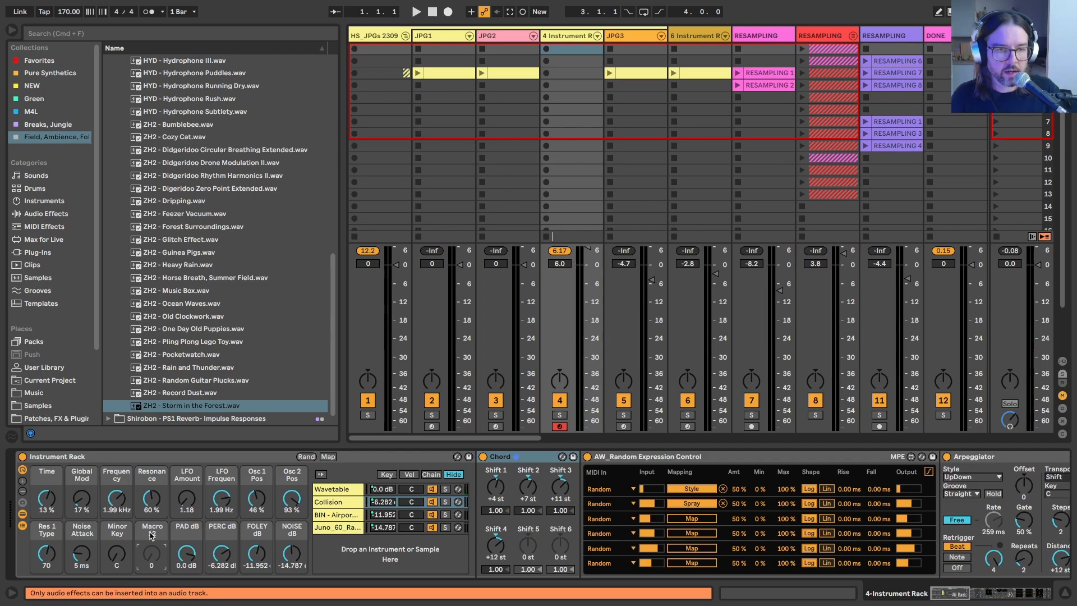
Step: Turn off Chord in the Wavetable and Collision chains and set the FOLEY dB macro to -19.873 dB and NOISE dB to -15.101 dB
left_click(328, 489)
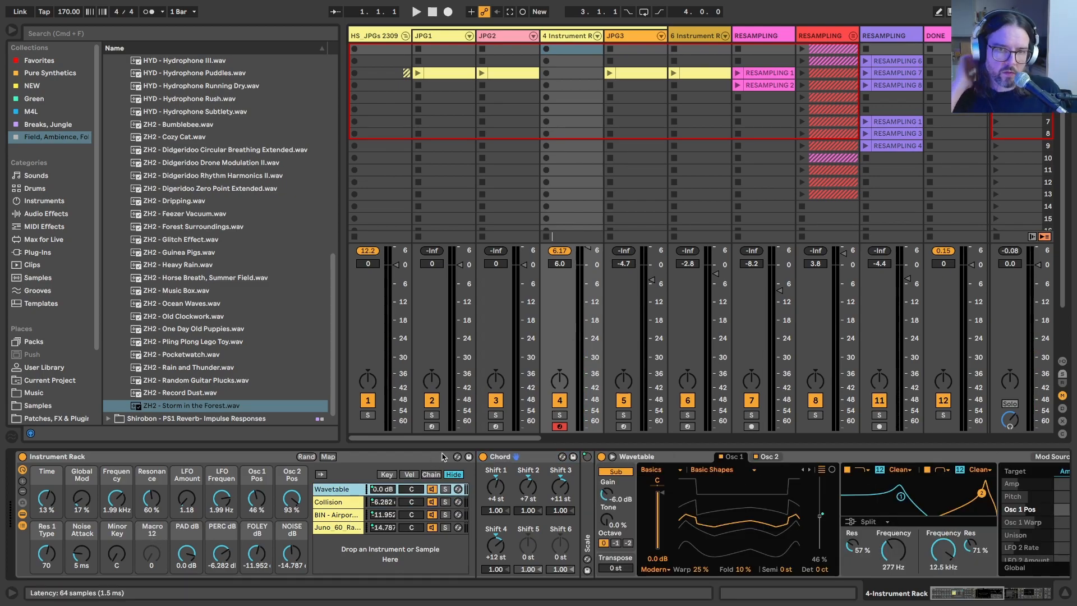
left_click(483, 457)
left_click(337, 503)
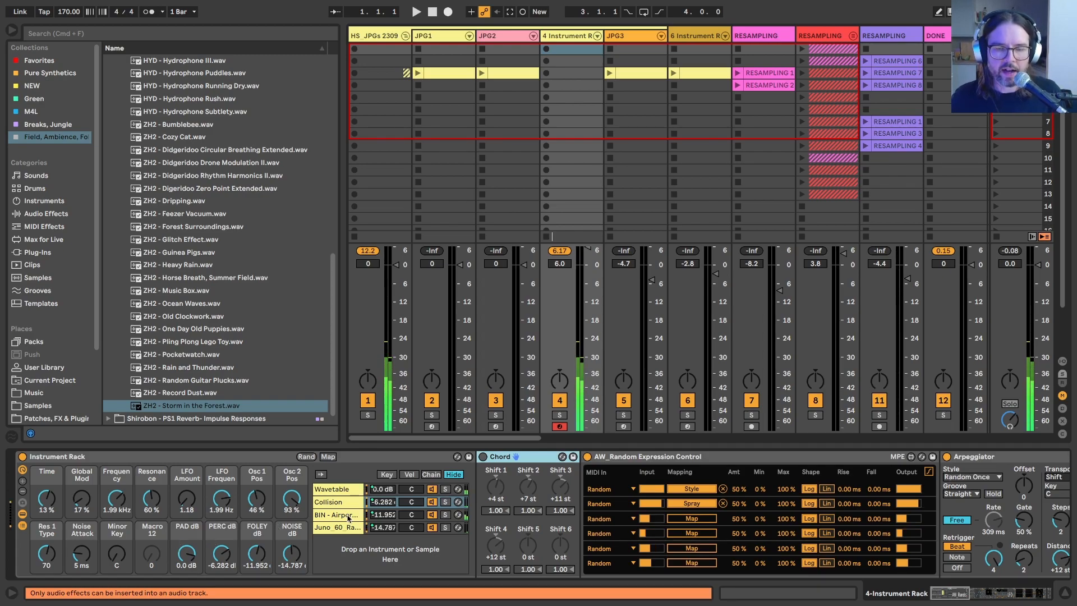
left_click_drag(250, 555, 292, 555)
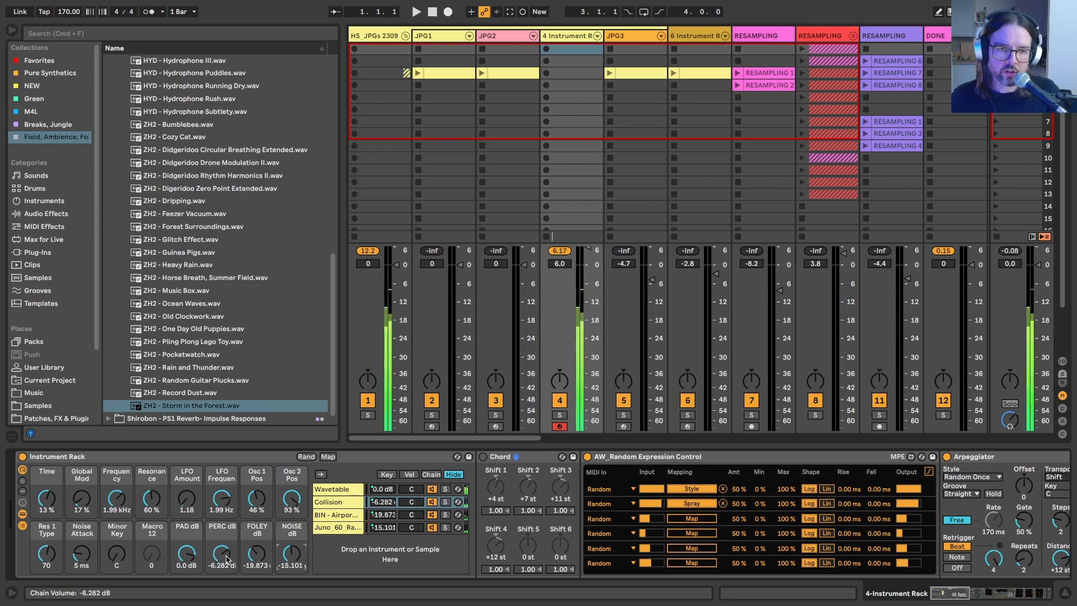
Step: Review the Collision instrument's MIDI/MPE, LFO and Resonator 1 settings
left_click(341, 502)
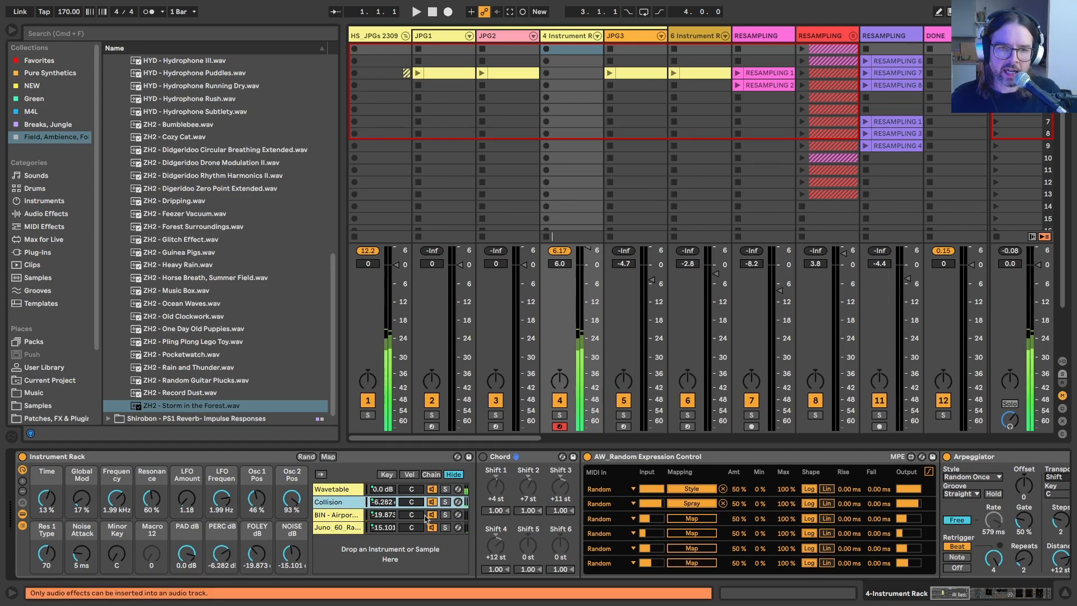
scroll(617, 504, "right", 15)
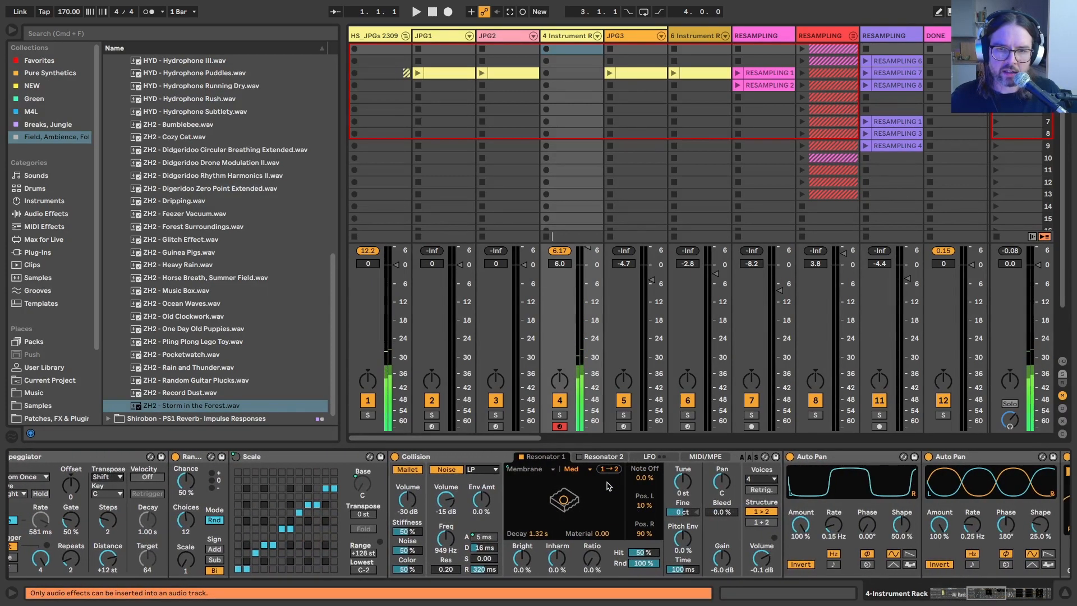
left_click(705, 456)
scroll(681, 529, "right", 3)
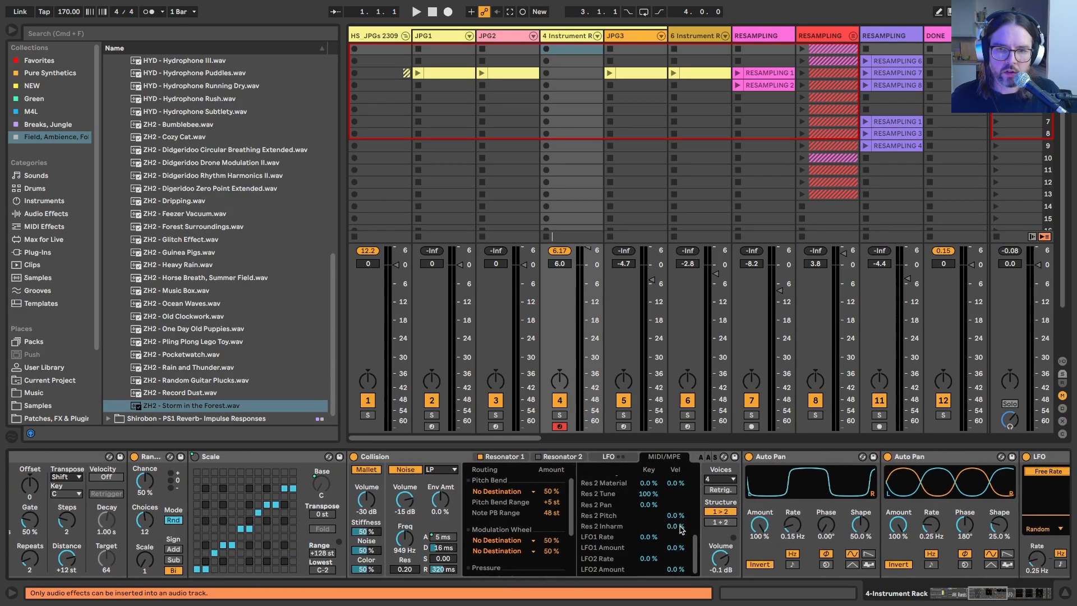
left_click(608, 456)
left_click(516, 458)
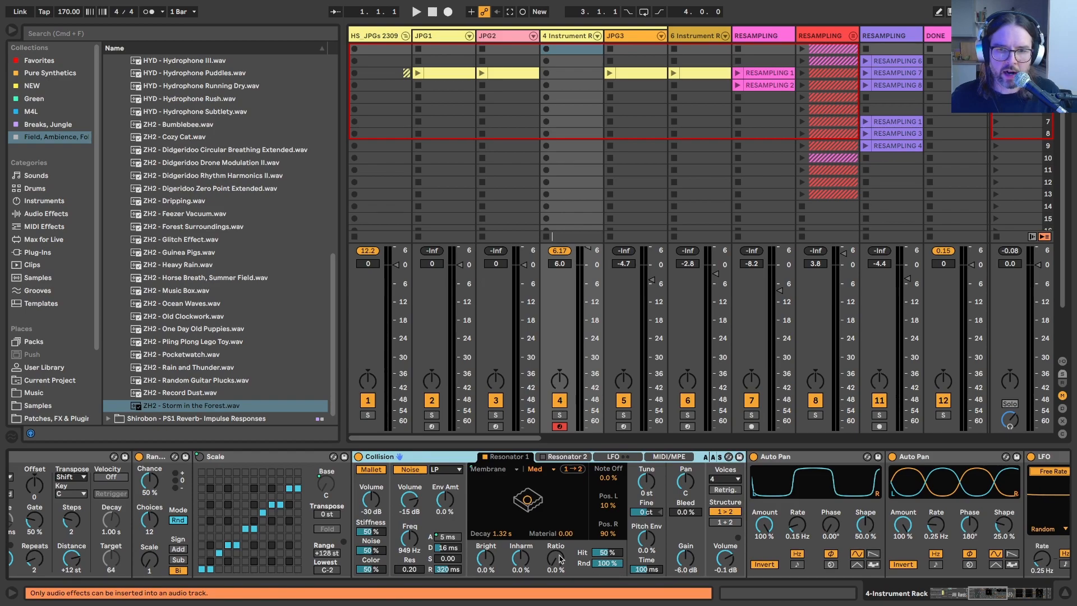
scroll(303, 508, "left", 15)
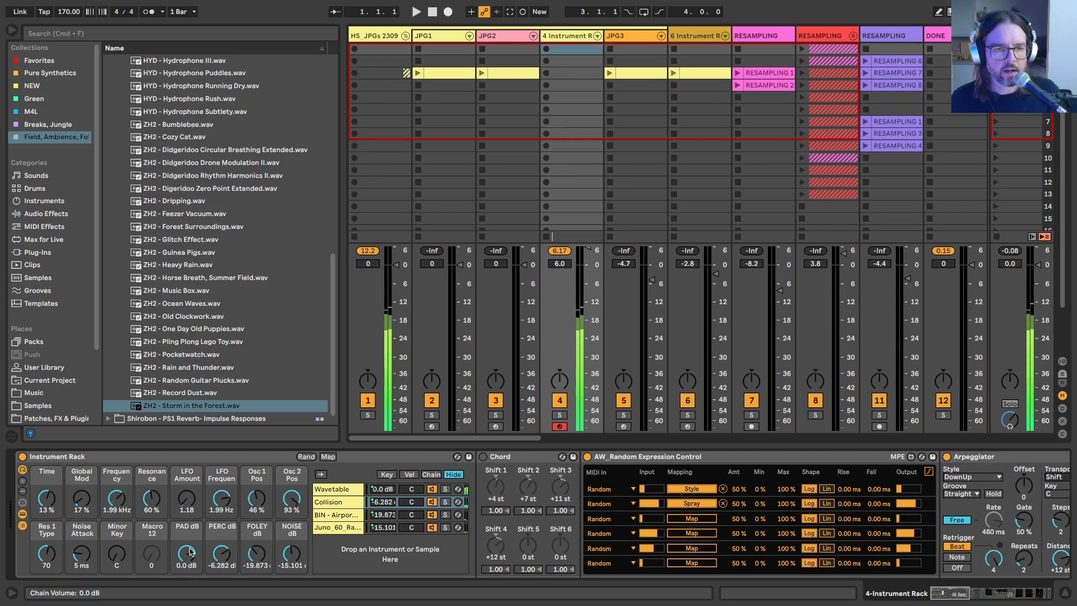
Step: Exclude the NOISE dB and Minor Key macros from randomization
right_click(290, 555)
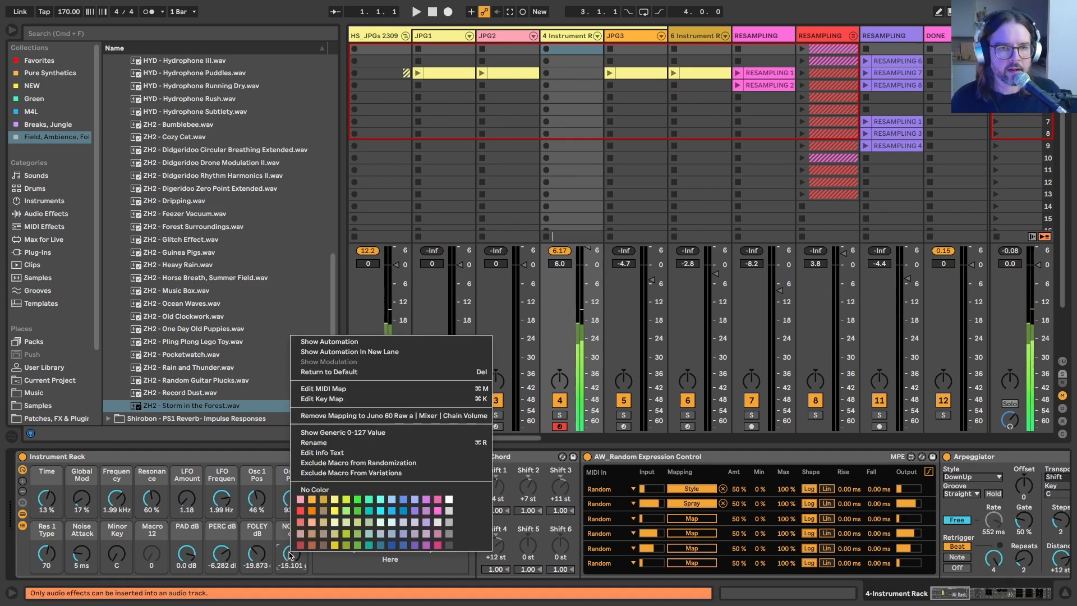
left_click(303, 465)
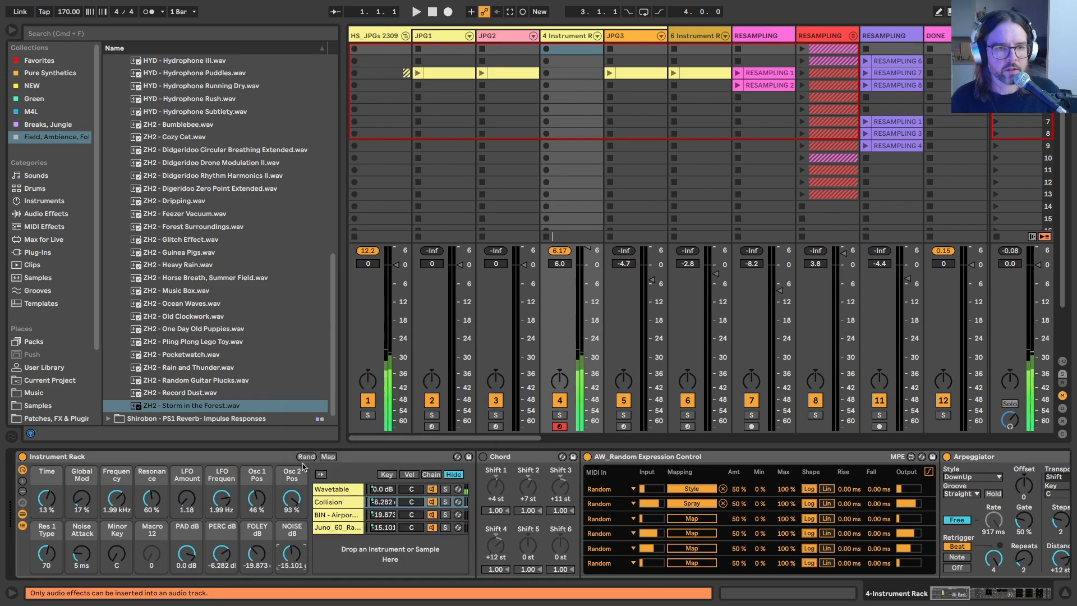
right_click(112, 554)
left_click(132, 464)
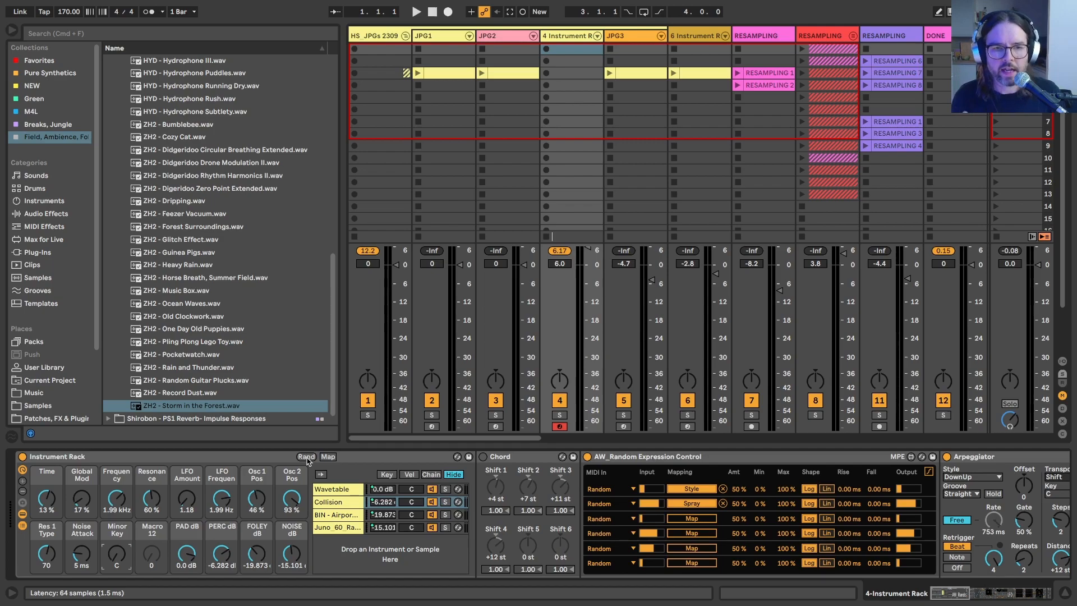
Step: Randomize the rack's macros and set the Frequency macro to 738 Hz
left_click(306, 457)
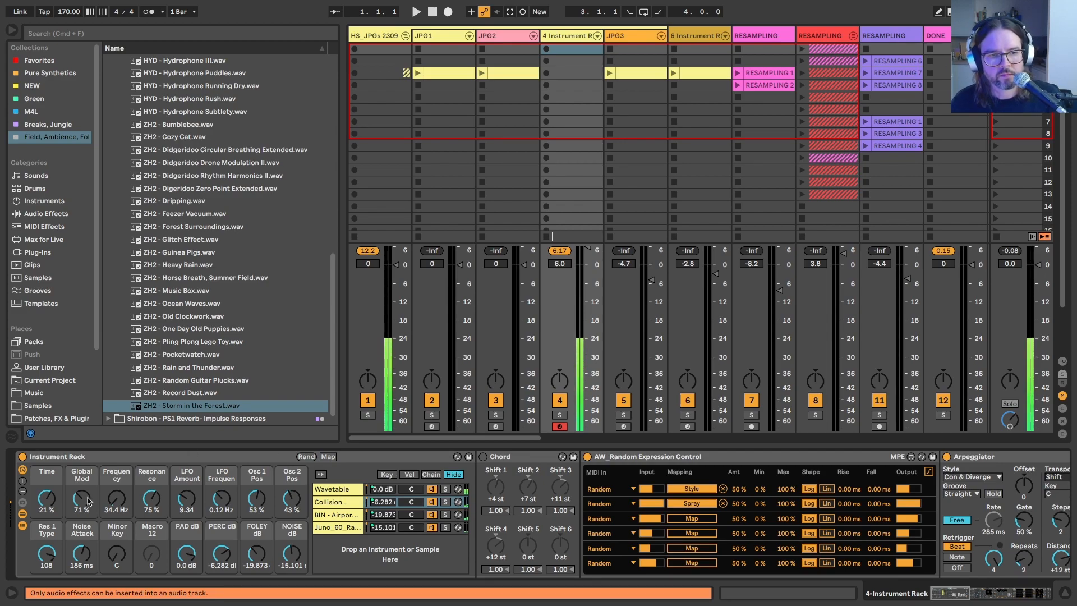
mouse_move(116, 498)
left_mouse_down()
mouse_move(116, 477)
mouse_move(116, 493)
left_mouse_up()
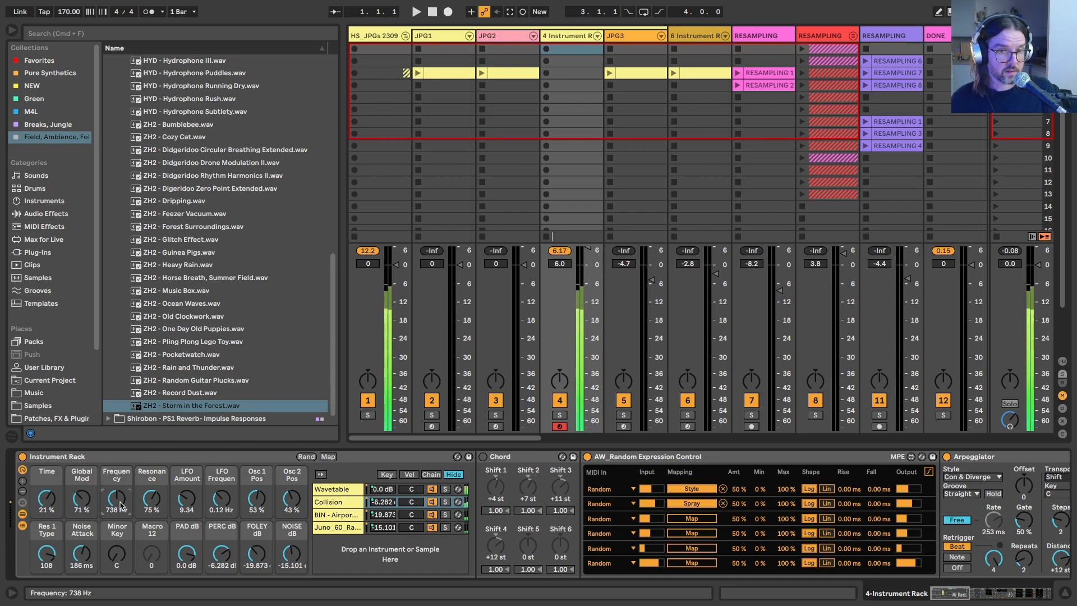
Step: Change oscillator 1 of the Wavetable chain's synth to the Harmonic Series wavetable
left_click(328, 489)
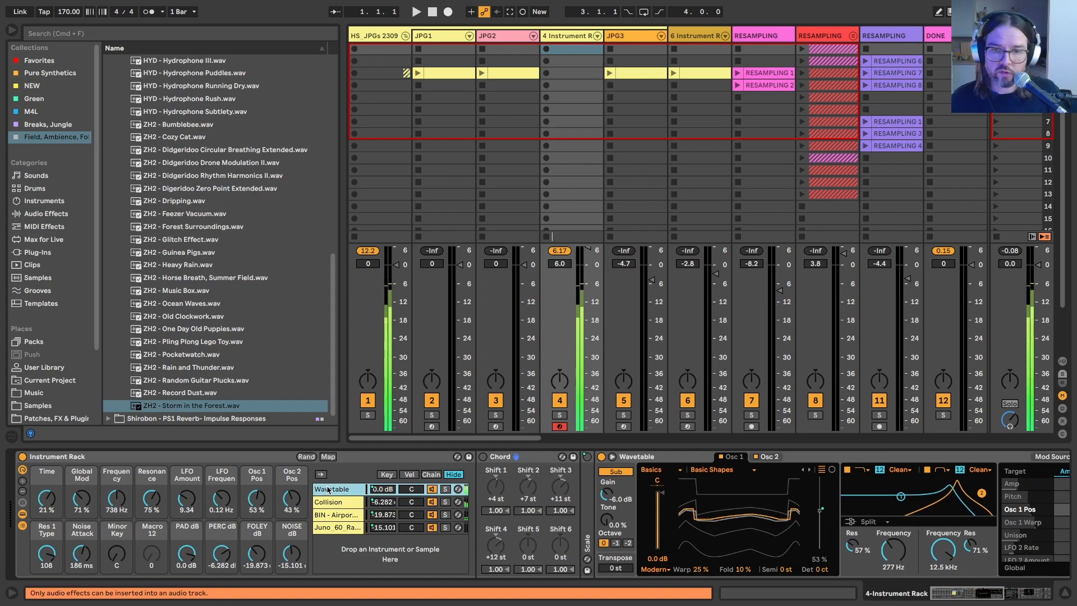
scroll(600, 495, "right", 6)
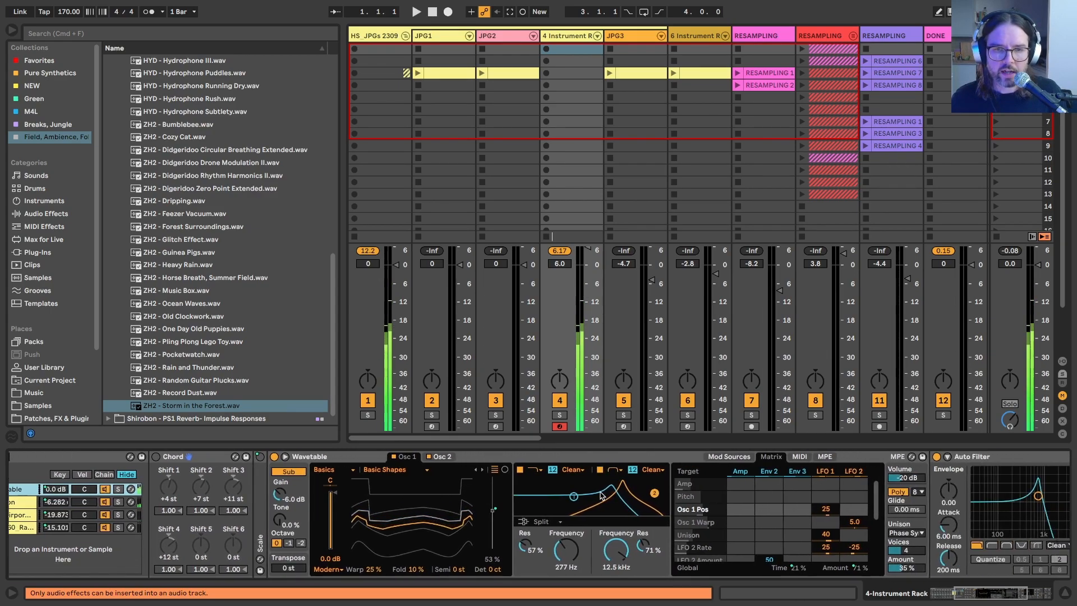
left_click(483, 470)
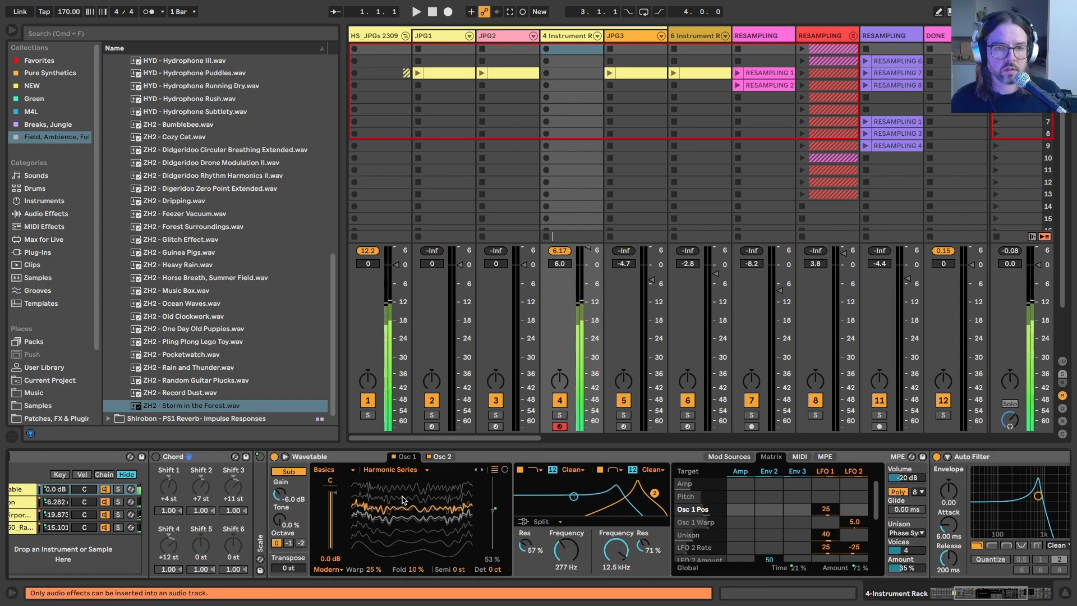
Step: Change oscillator 2 of the Wavetable synth to the Modern Sweep 2 wavetable from the Filter category
left_click(442, 457)
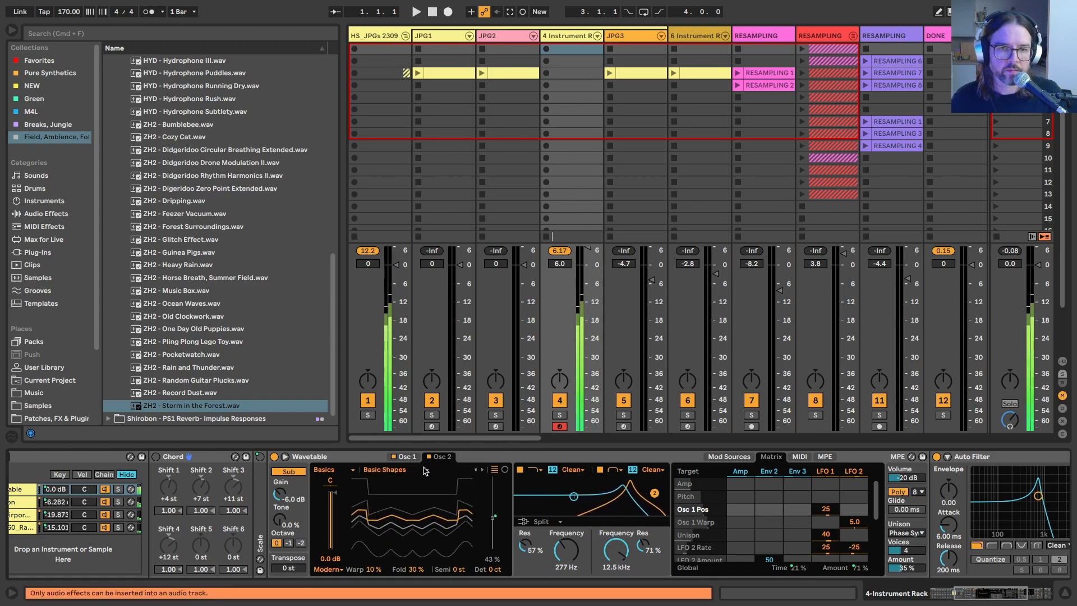
left_click(480, 470)
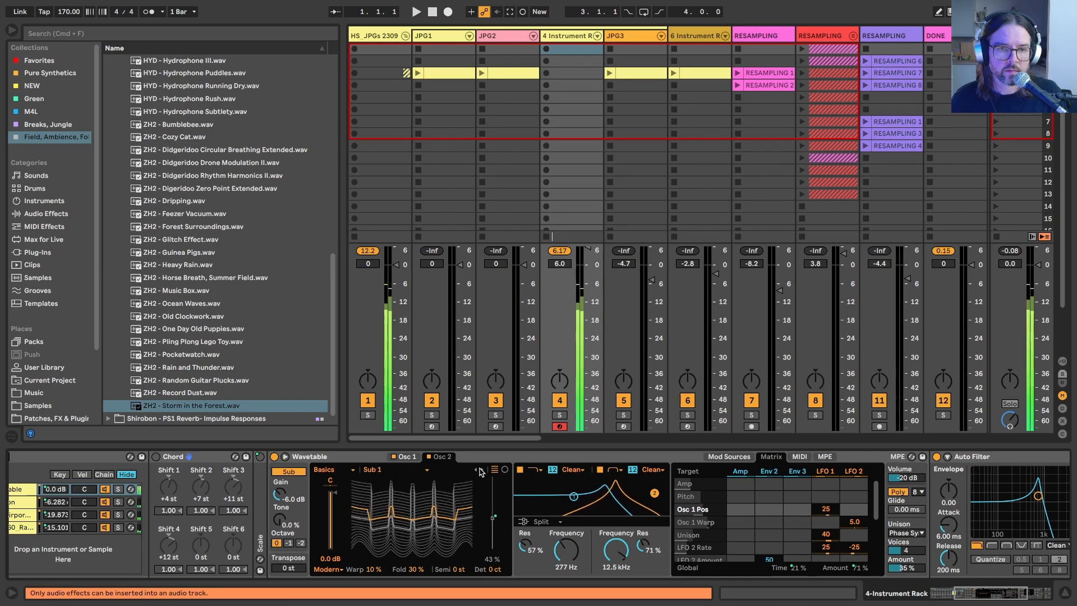
left_click(330, 469)
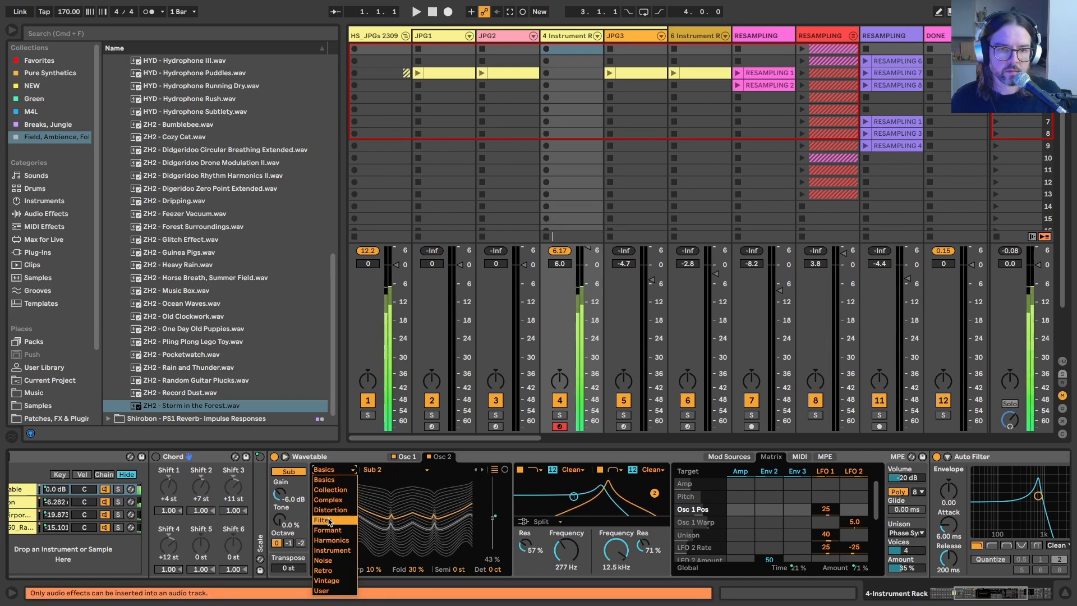
left_click(338, 520)
left_click(482, 470)
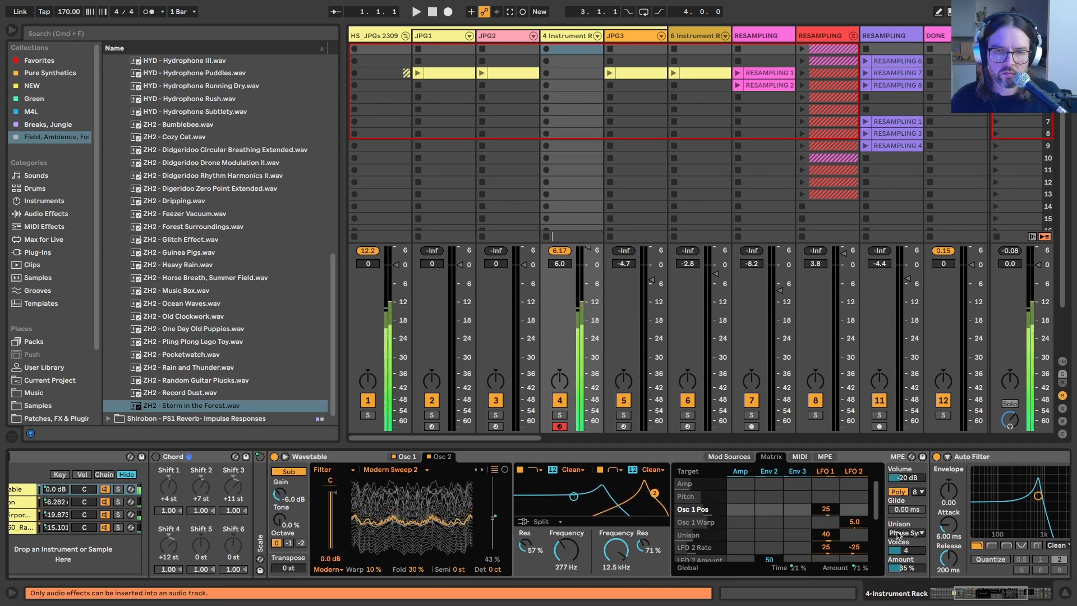
Step: Raise the LFO Amount macro to 12.3 and the Global Mod macro to 87%
scroll(562, 505, "left", 6)
left_click(117, 498)
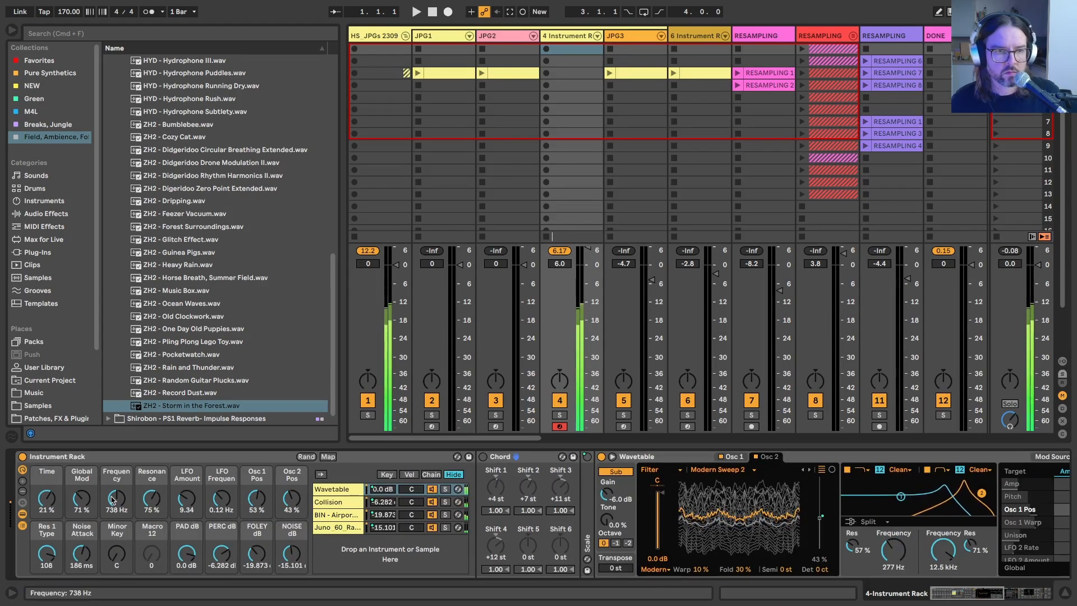
left_click_drag(187, 498, 187, 490)
left_click_drag(82, 498, 82, 488)
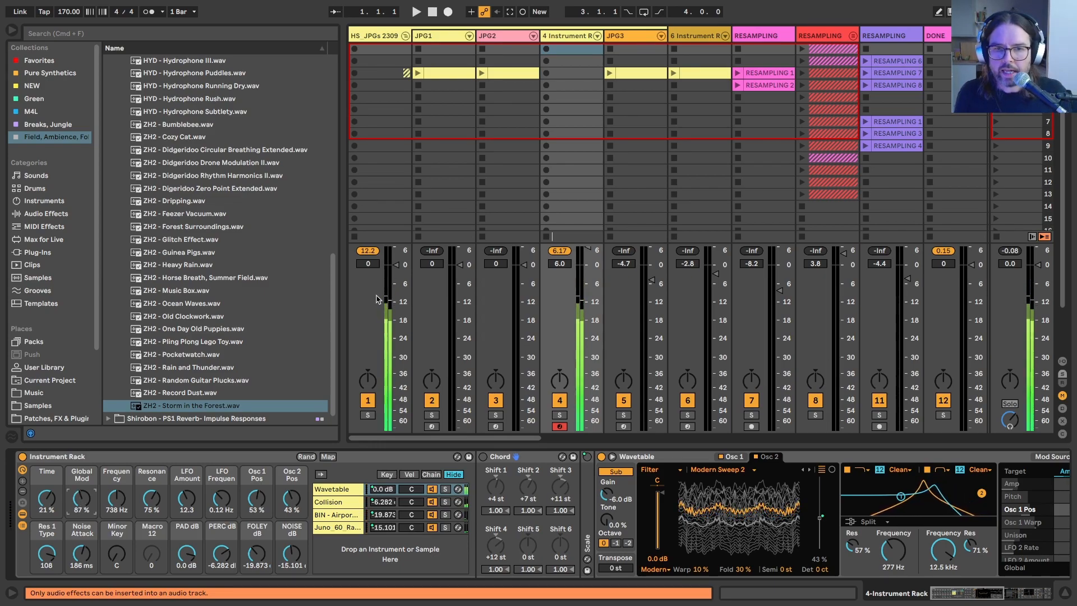
Step: Rename the Instrument Rack as AW_Deep Pad Generator 231026 and save it to the User Library
left_click(85, 457)
key("super+r")
type("AW_Deep")
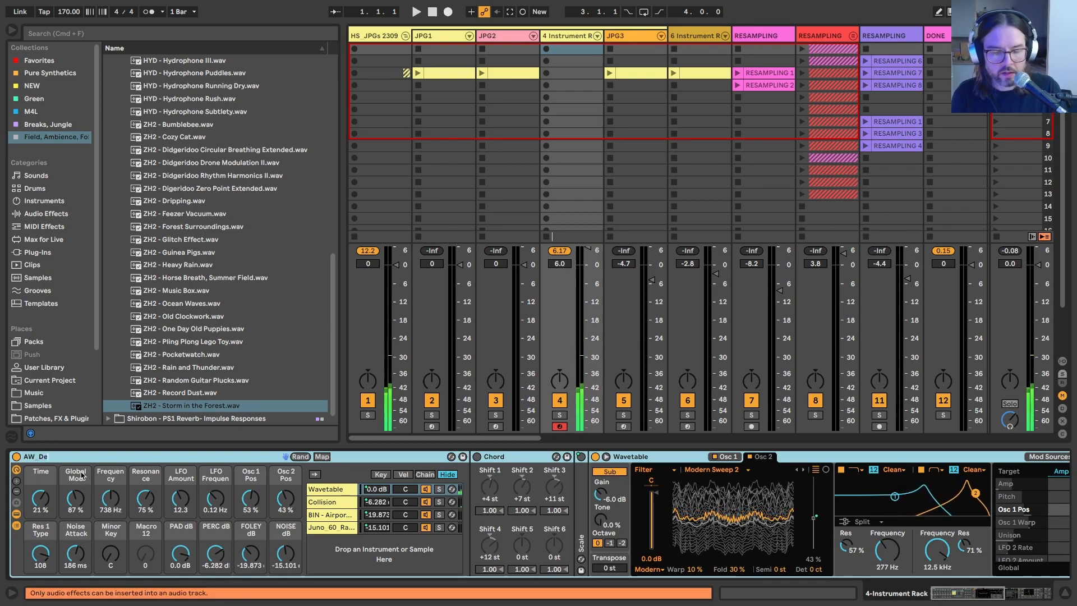
type(" Pad Generator 231026")
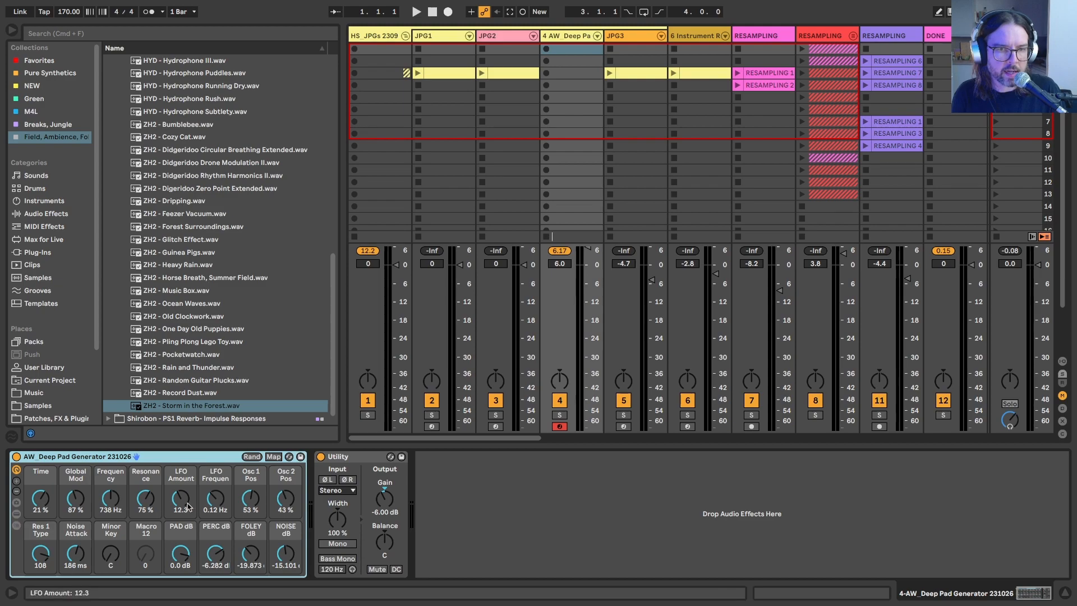
left_click(300, 456)
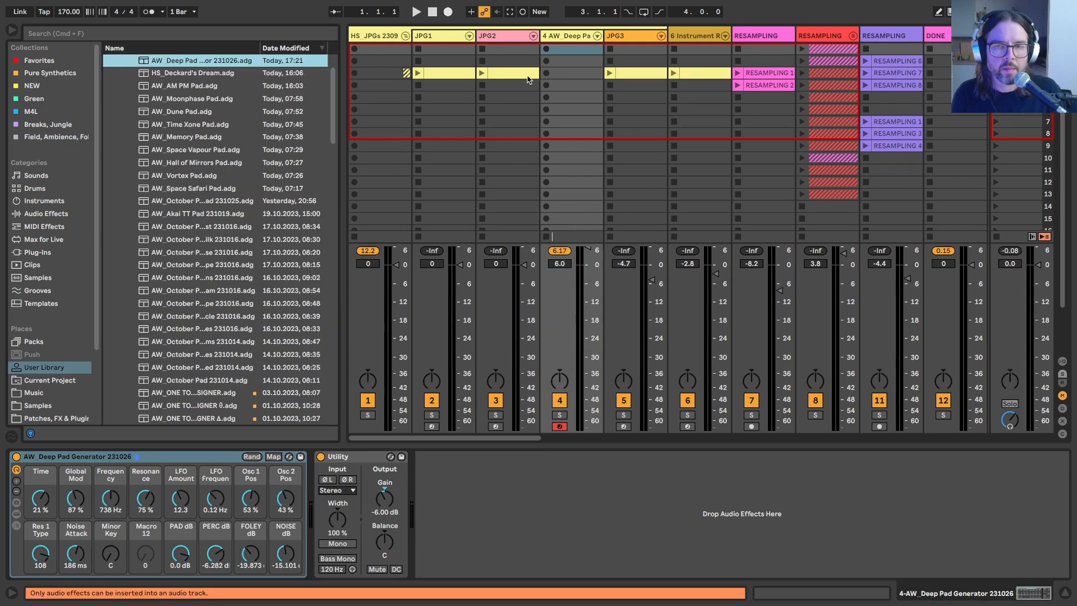
Step: Hide the browser and select the AW_Deep Pad Generator track
left_click(554, 40)
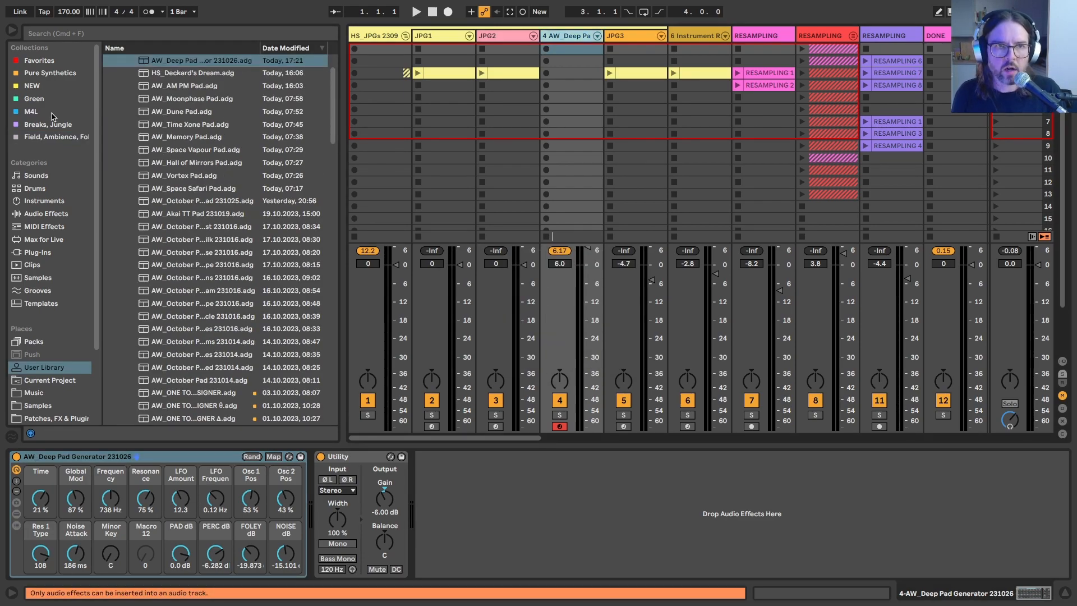
left_click(11, 30)
left_click(241, 37)
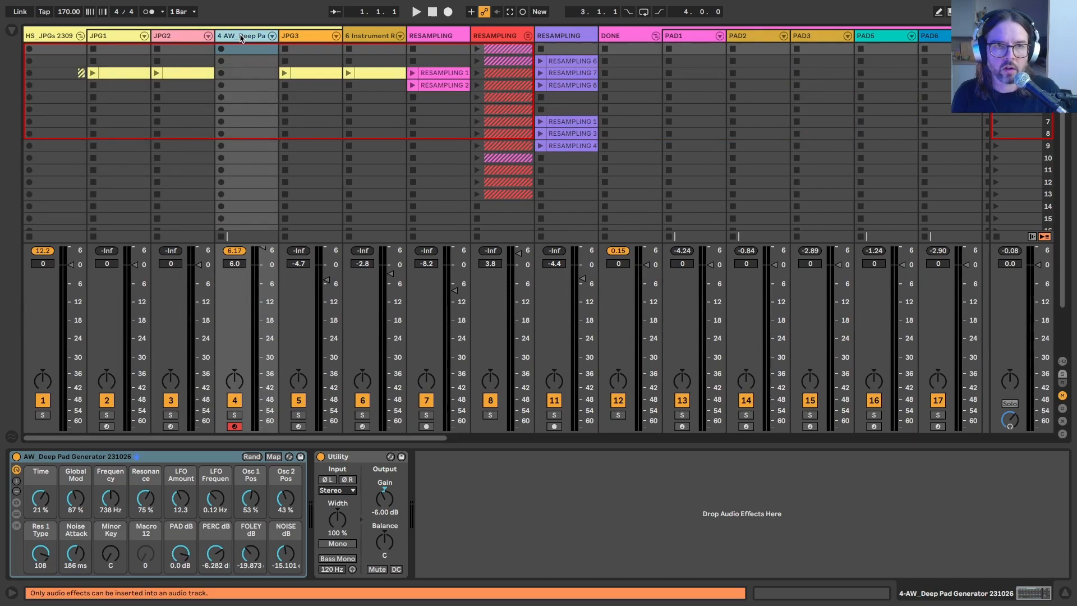
key("ctrl+shift+t")
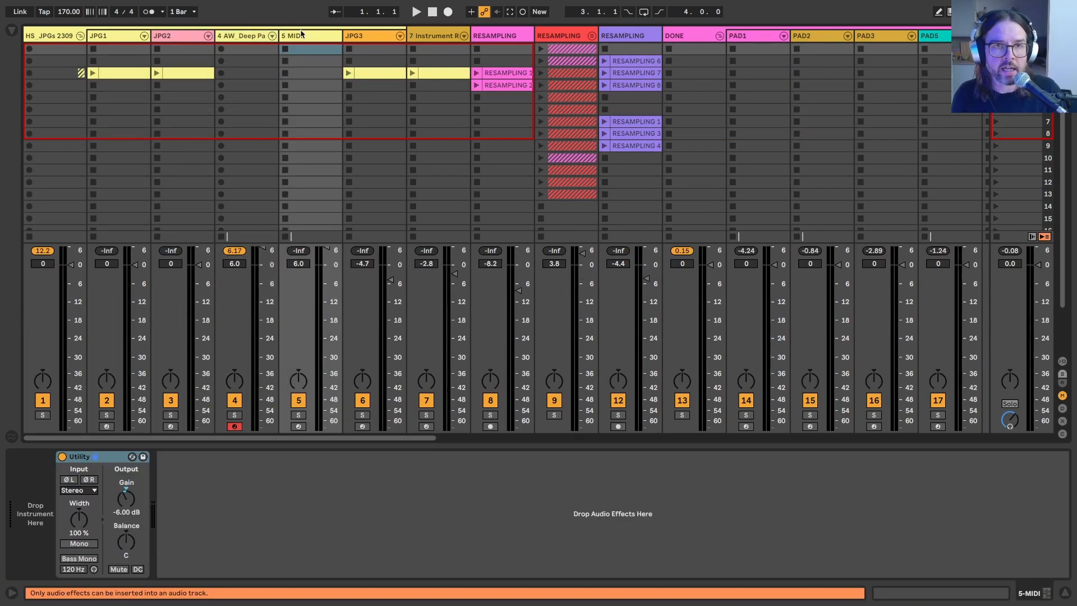
left_click(238, 41)
left_click(297, 38)
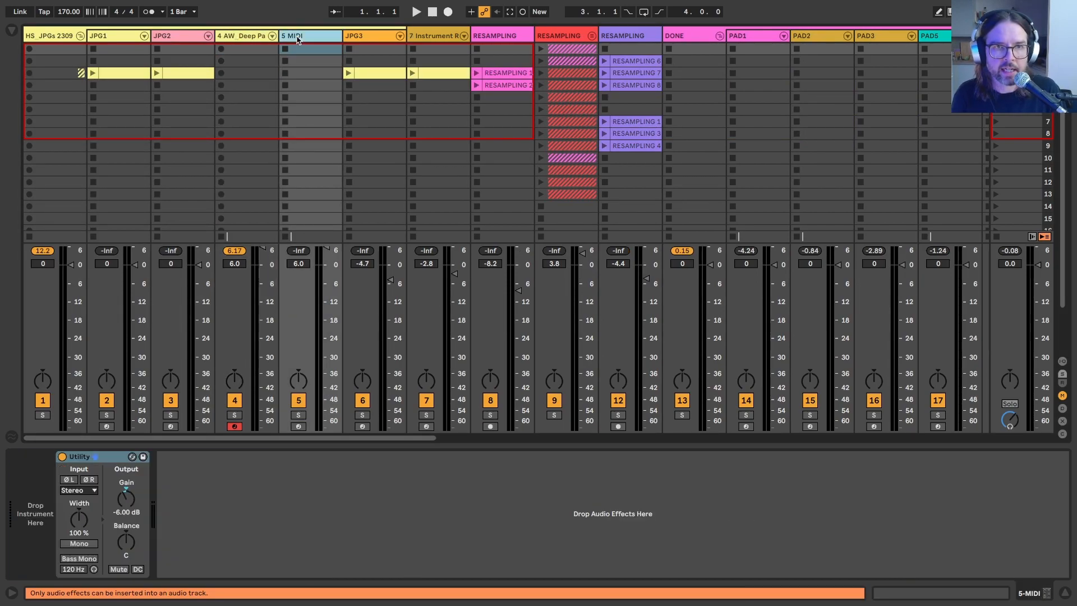
key("Delete")
Step: Insert an audio track named RESAMPLING after the AW_Deep Pad Generator track and arm it for recording
left_click(244, 37)
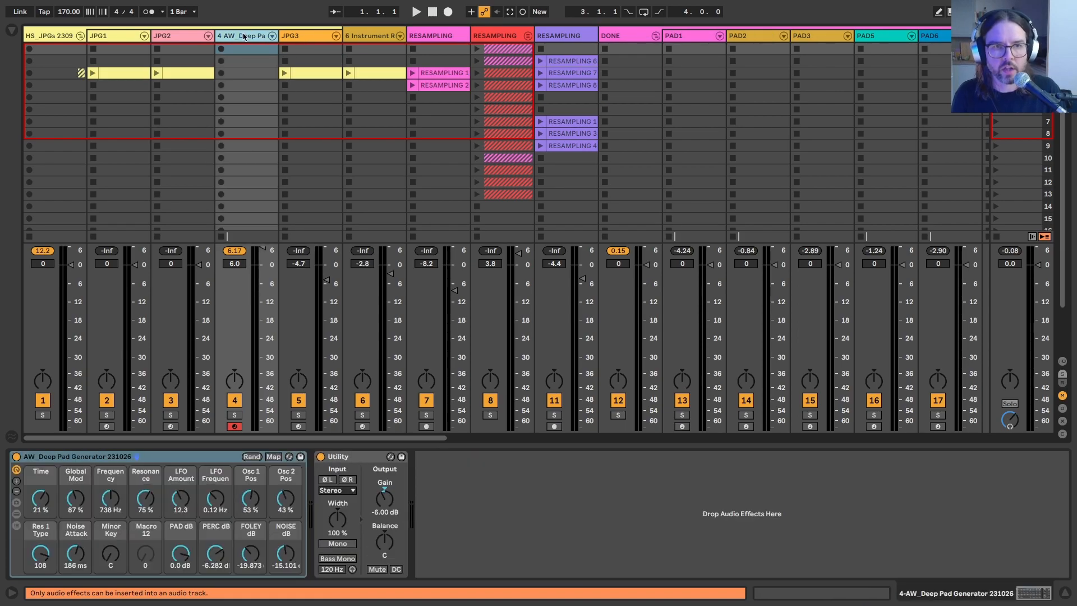
key("ctrl+t")
key("ctrl+r")
type("RE")
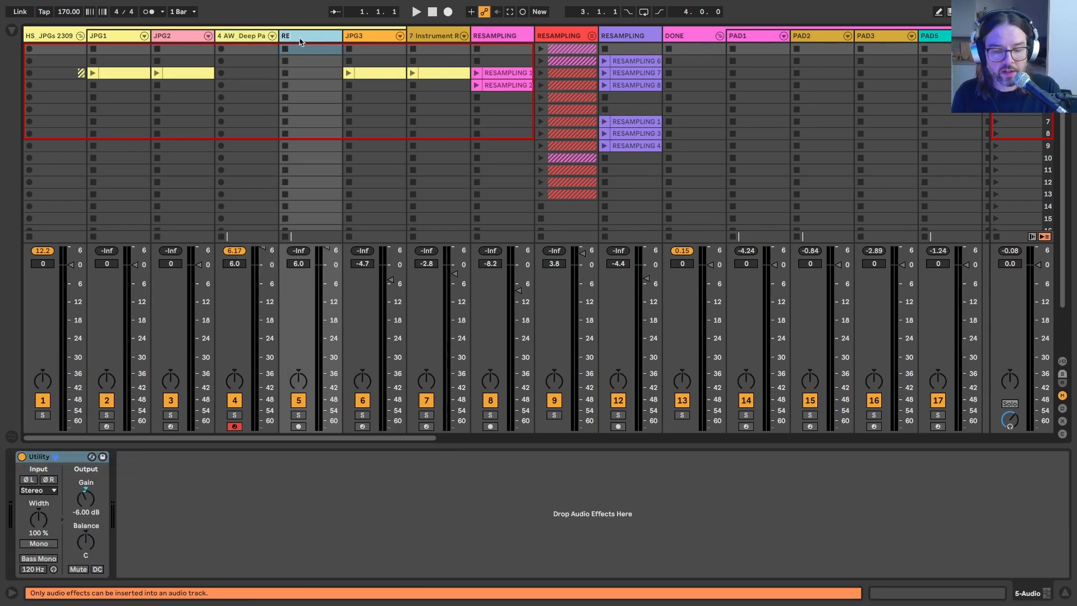
key("Return")
key("ctrl+alt+i")
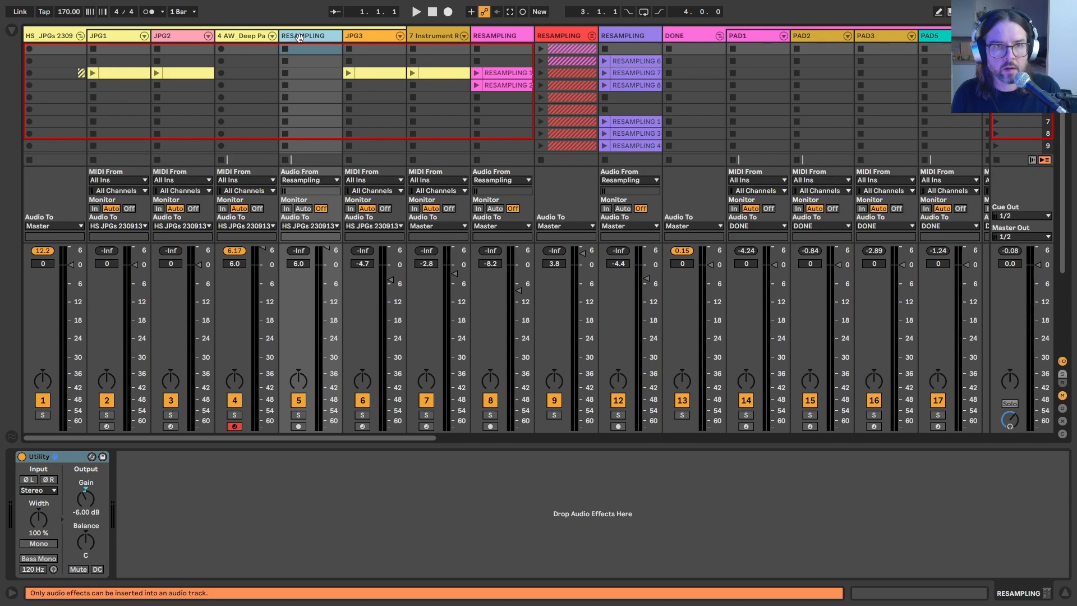
key("ctrl+alt+i")
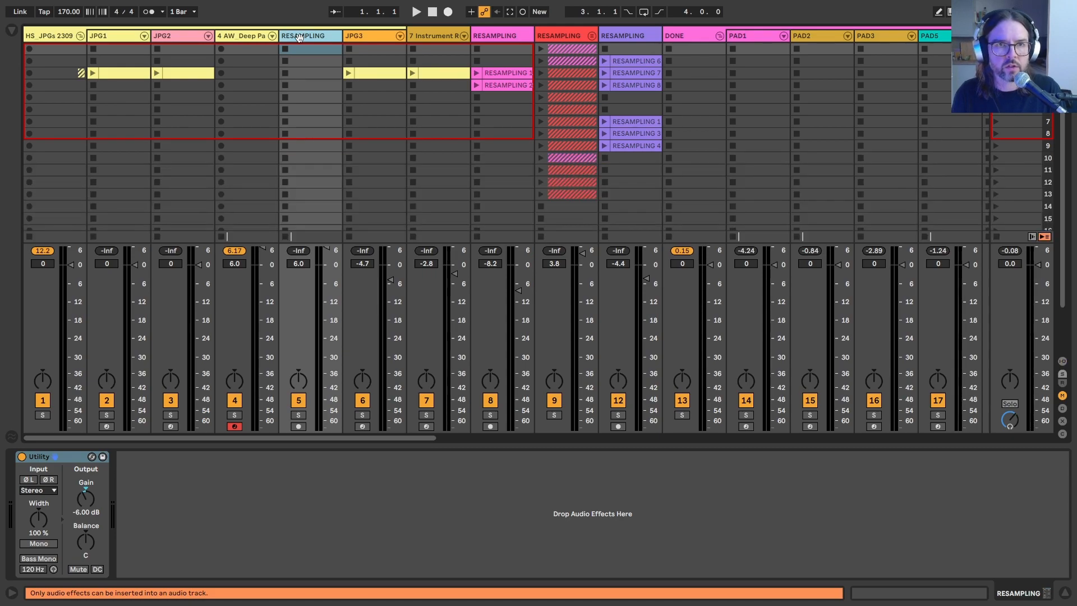
left_click(298, 426)
Step: Open JPG2's 64-bar C4 clip to check its sustained note and copy the clip to the third slot of the AW_Deep Pad Generator track
left_click(216, 28)
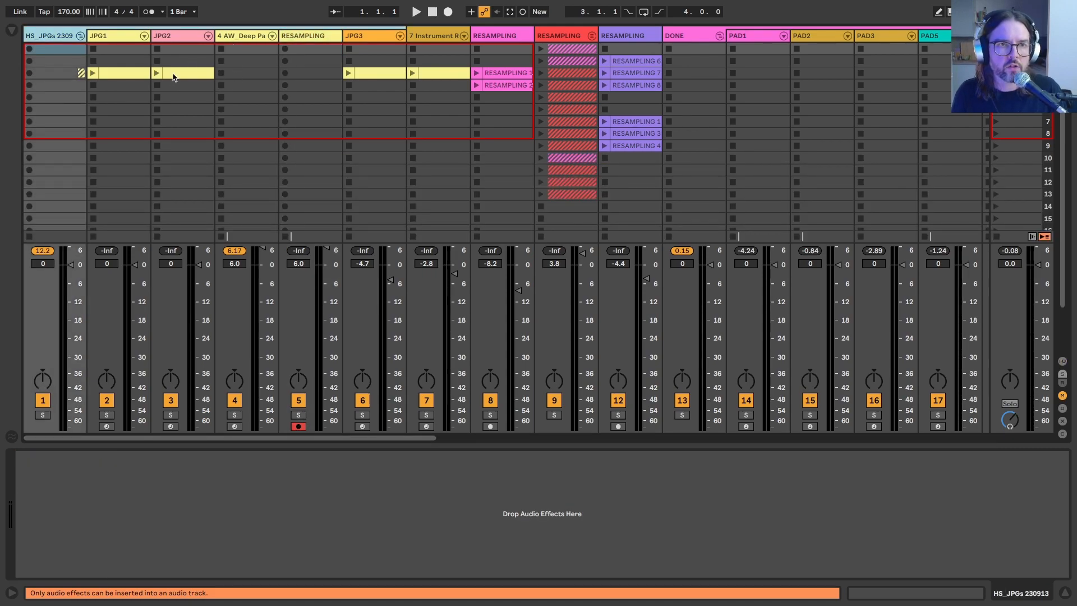
double_click(173, 74)
left_click(208, 353)
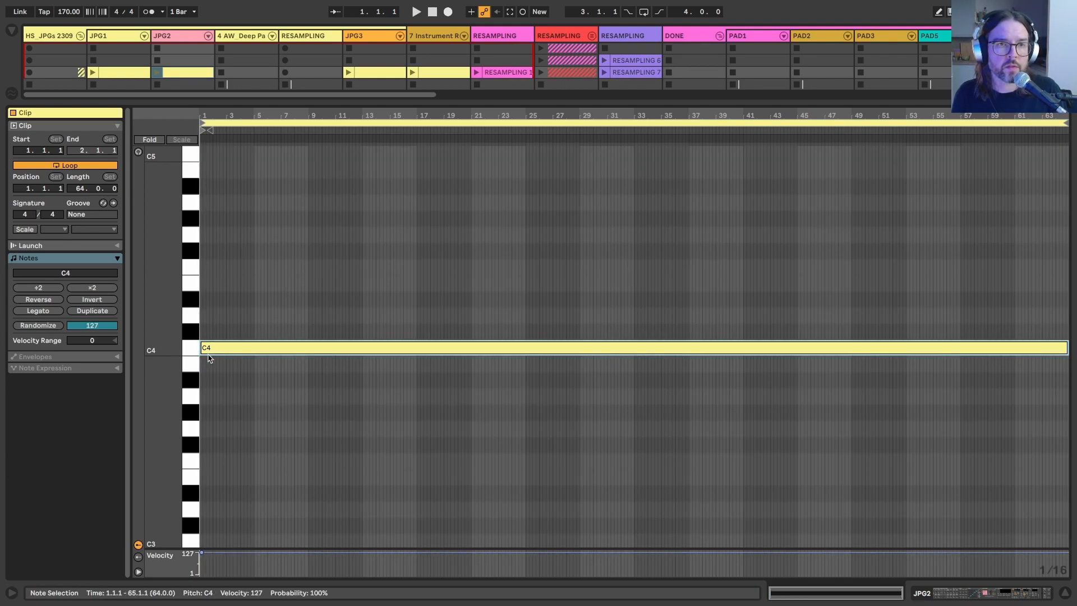
key("shift+Up")
Step: Play the pad clip and set Time to -15%, Res 1 Type to 38, Noise Attack to 3 ms, PERC to -12.266 dB and NOISE to -37.792 dB
left_click(220, 73)
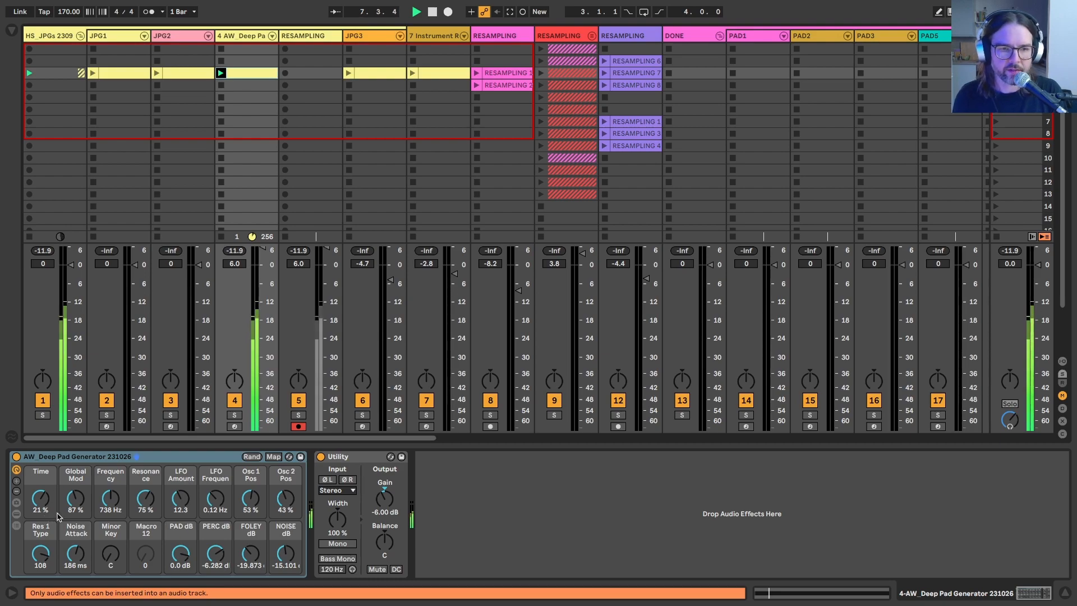
mouse_move(251, 554)
left_mouse_down()
mouse_move(250, 542)
mouse_move(253, 556)
left_mouse_up()
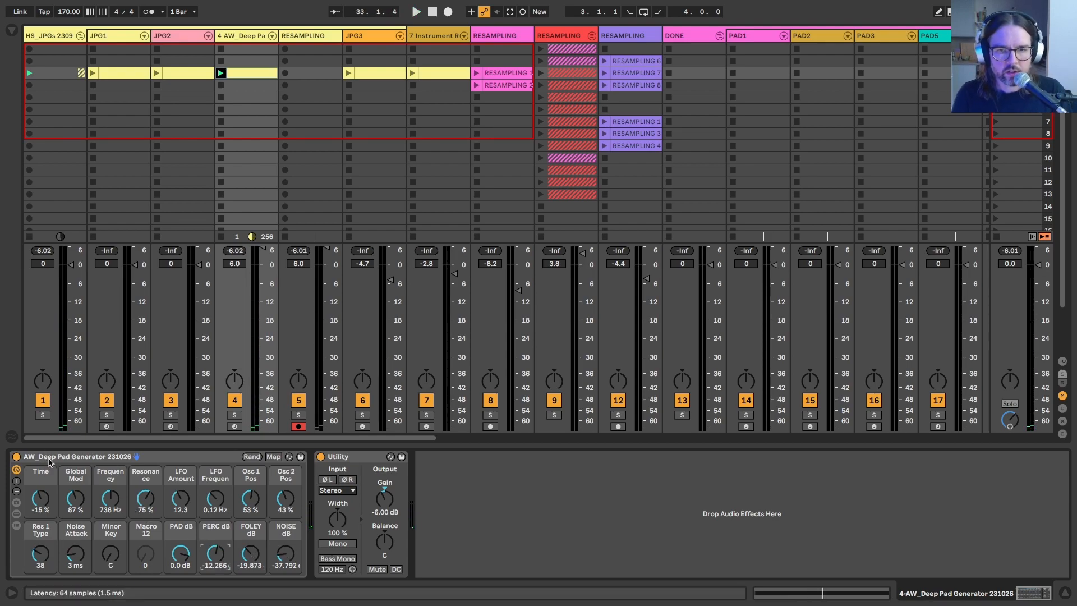
left_click_drag(49, 461, 160, 105)
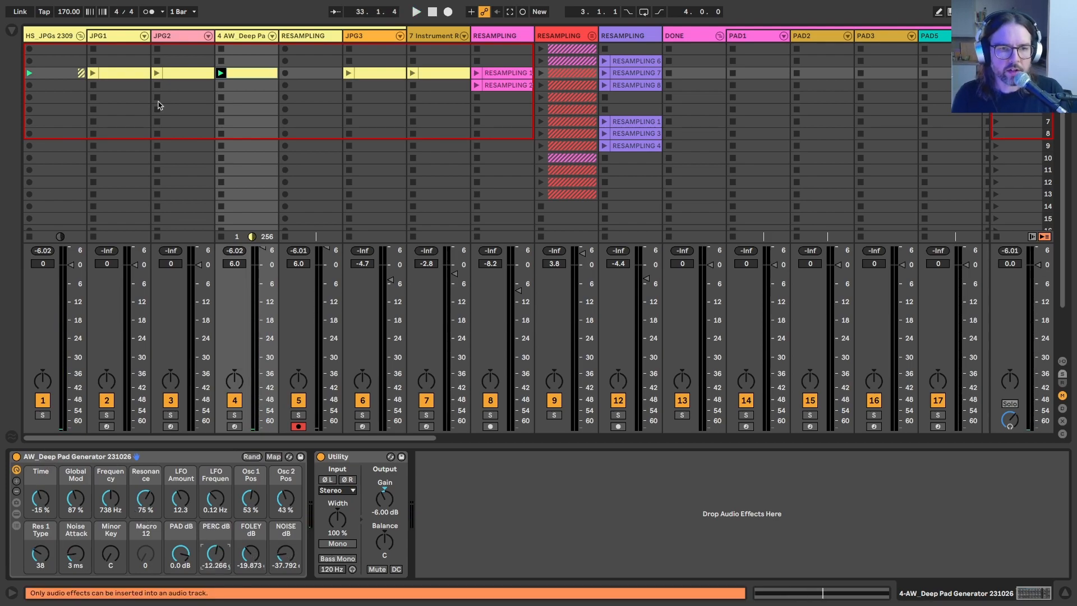
Step: Record into the RESAMPLING track's third slot while setting PERC to -12.58 dB, FOLEY to -24.923 dB and NOISE to -18.275 dB
left_click(286, 74)
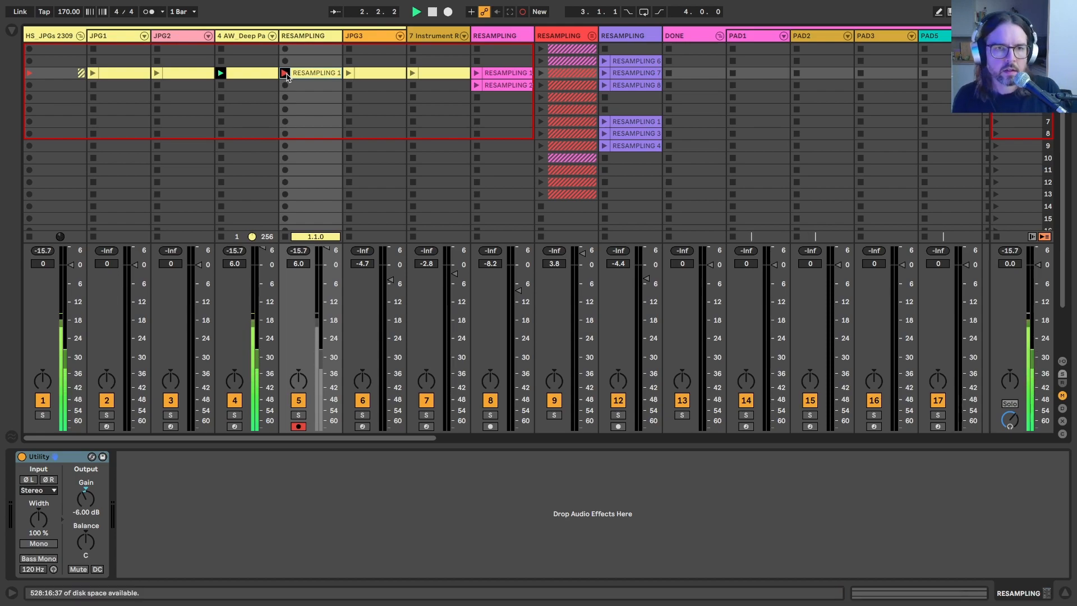
left_click(239, 37)
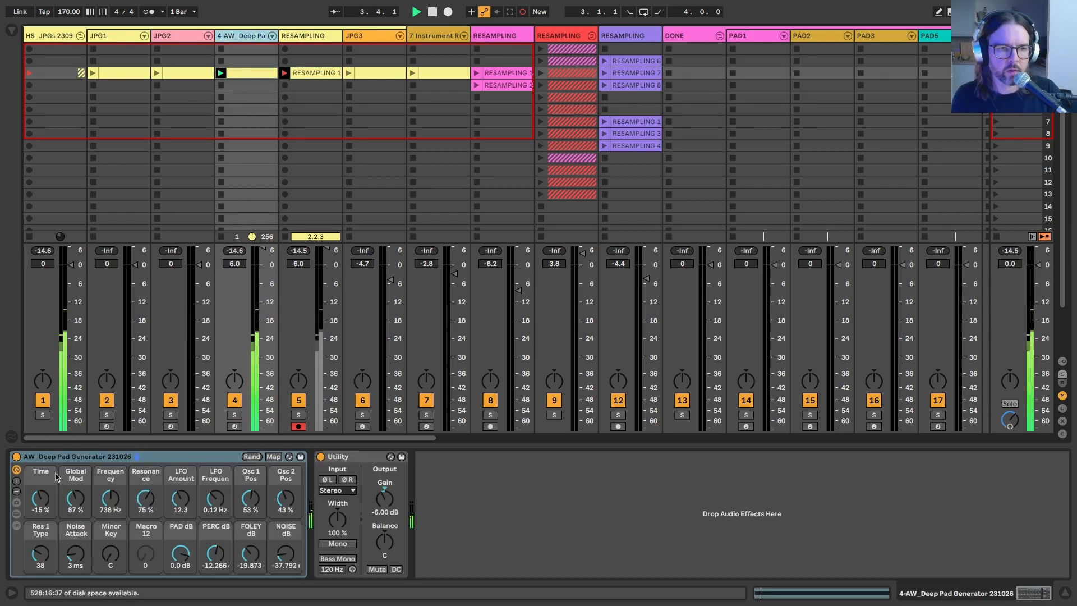
left_click(39, 501)
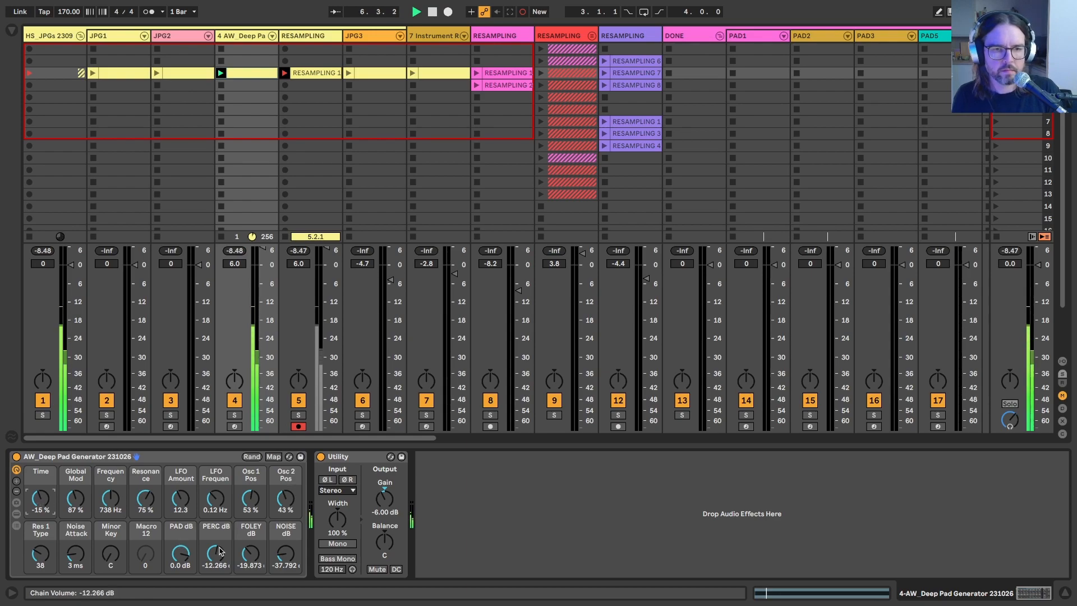
left_click_drag(212, 555, 286, 544)
left_click(245, 555)
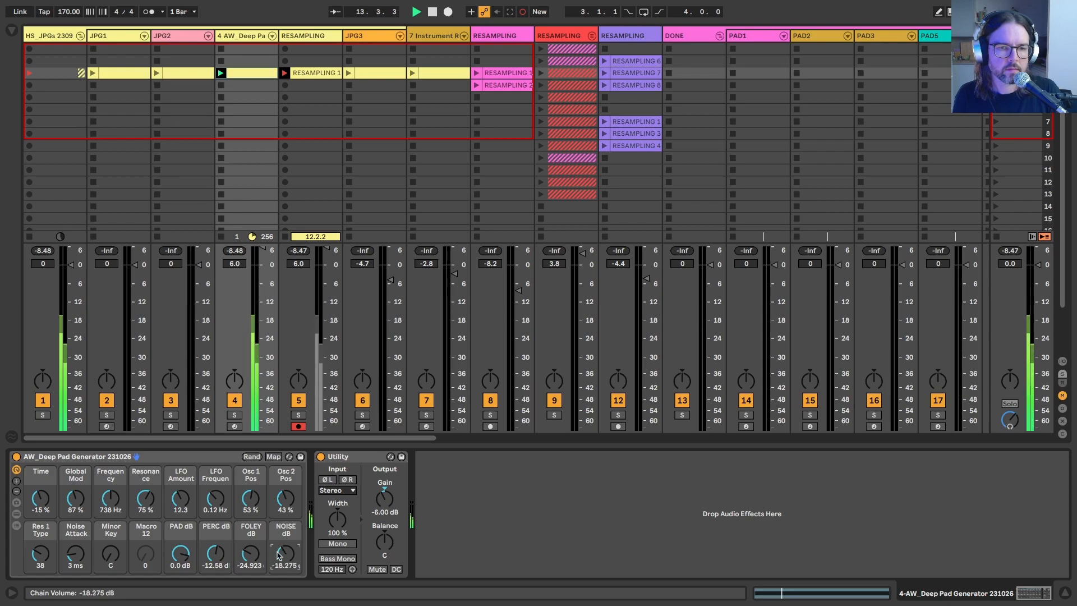
Step: While recording, set the macros LFO Amount to 22.4, Resonance to 25%, Frequency to 539 Hz, Global Mod to 128% and Time to 26%
left_click_drag(180, 498, 180, 489)
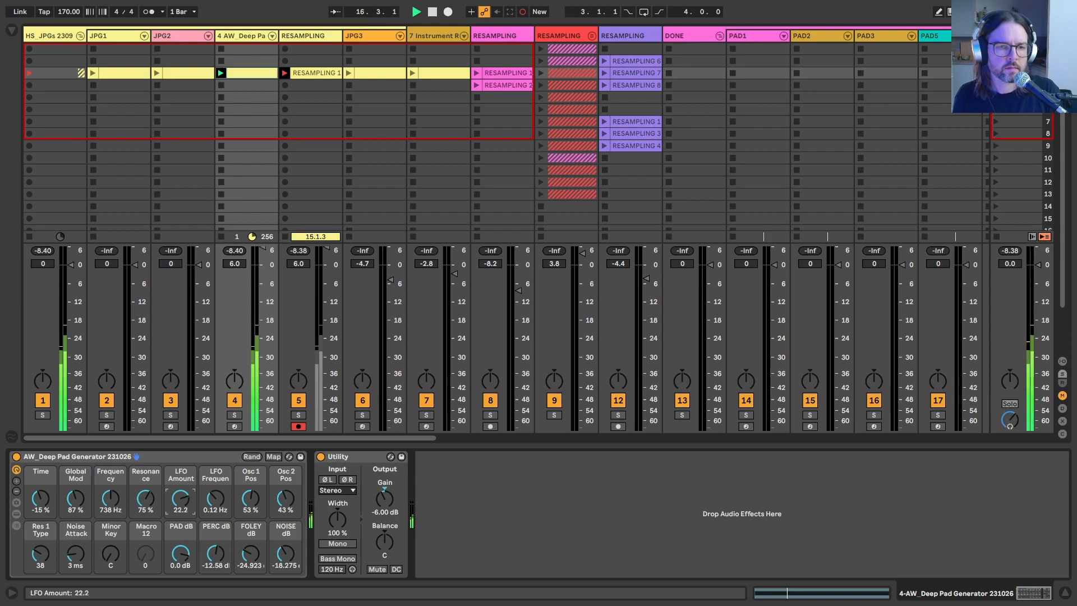
left_click(146, 498)
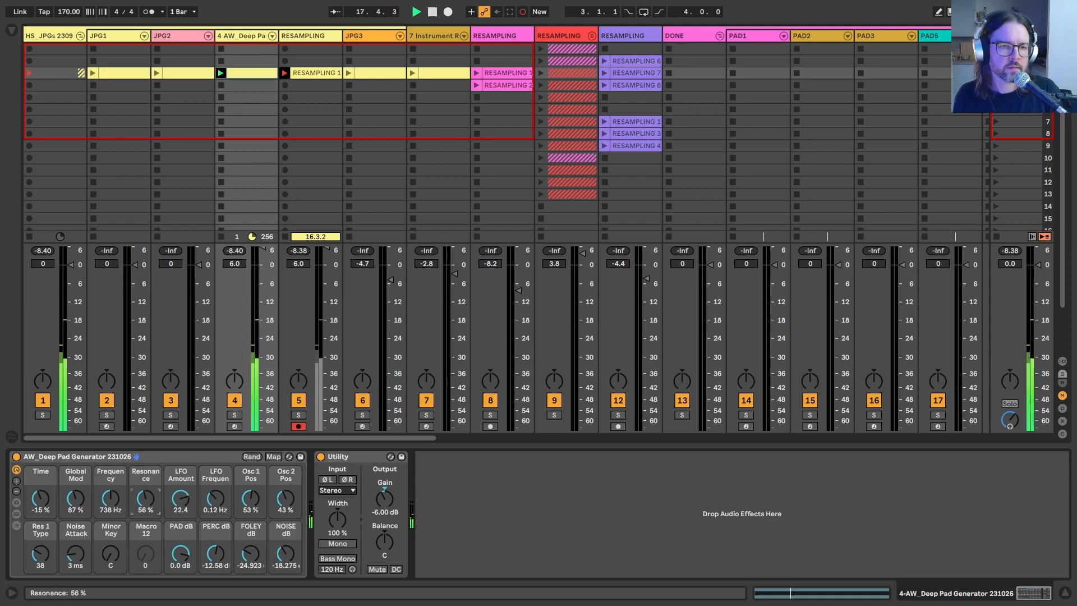
left_click_drag(145, 498, 110, 489)
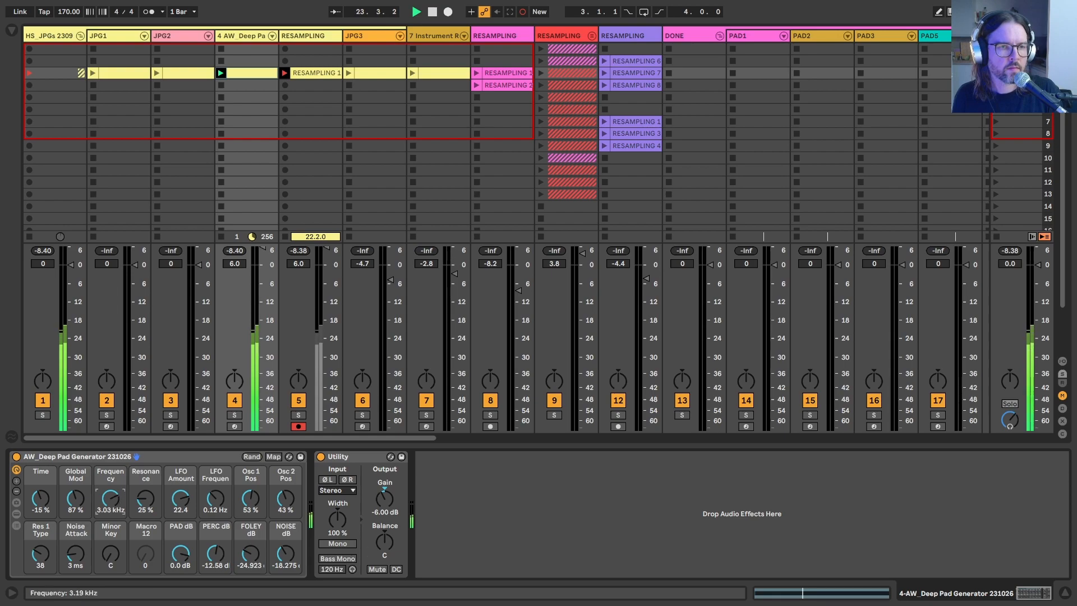
left_click_drag(110, 498, 67, 492)
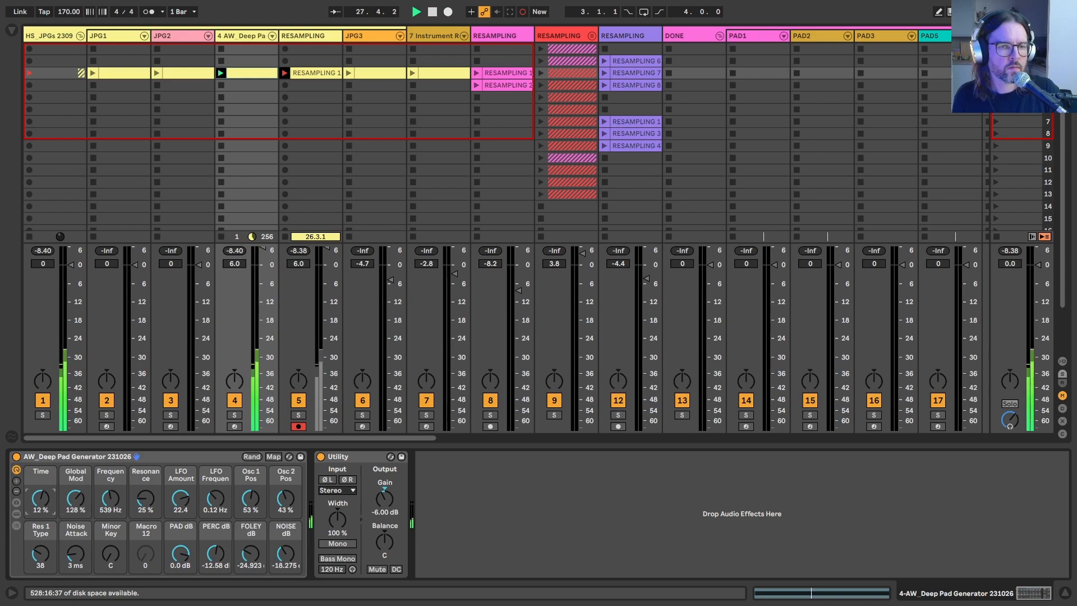
left_click_drag(40, 499, 40, 497)
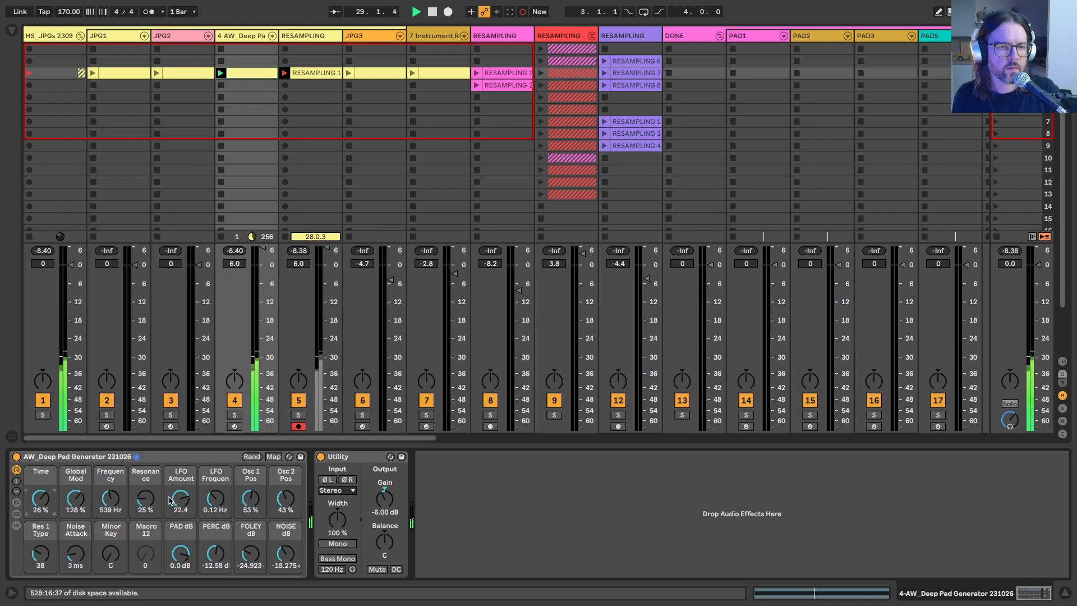
Step: Set LFO Frequency to 0.21 Hz, LFO Amount to 9.69, Frequency to 4.85 kHz, Resonance to 0%, PERC to -6.912 dB and FOLEY to -18.275 dB
left_click_drag(180, 498, 180, 502)
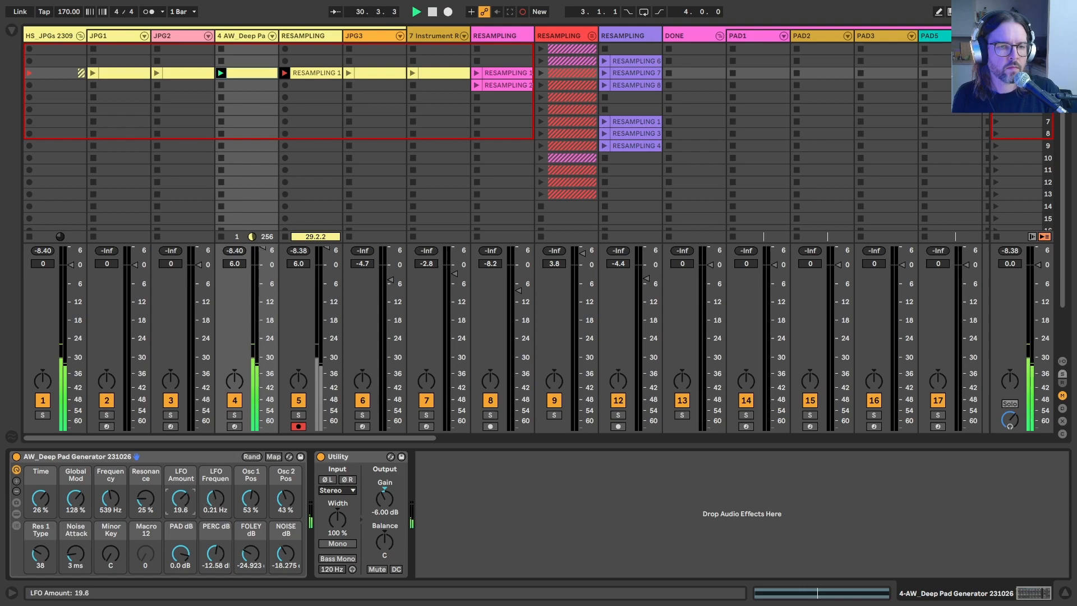
left_click_drag(111, 498, 110, 496)
left_click_drag(145, 498, 145, 505)
left_click_drag(215, 553, 251, 549)
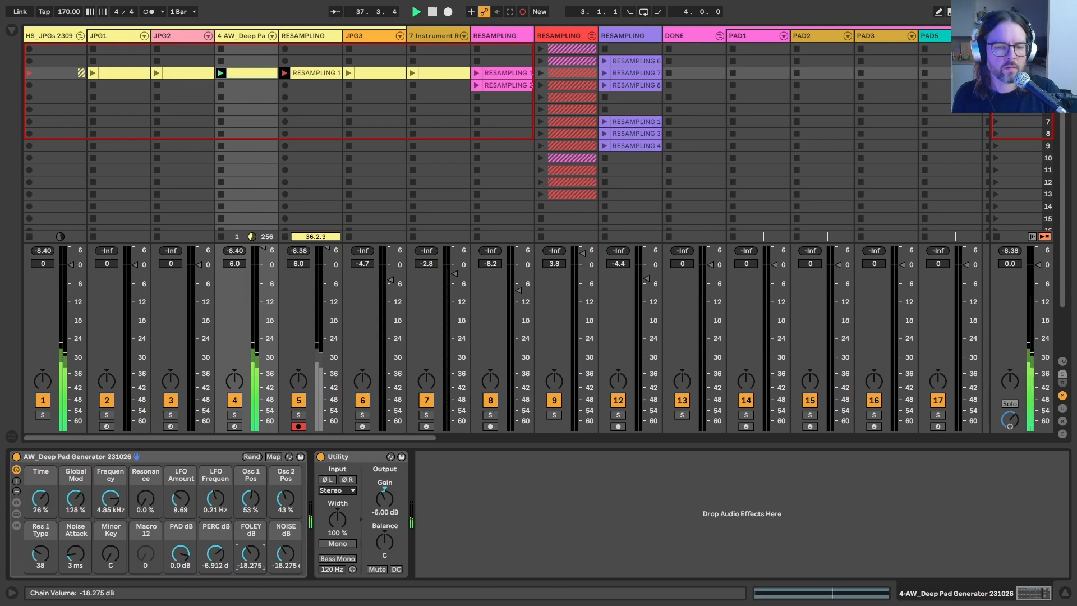
Step: Set FOLEY to -16.361 dB, Noise Attack to 88 ms, Res 1 Type to 14 and Time to -100%, and finish the recording
left_click_drag(251, 548, 250, 547)
left_click_drag(76, 553, 75, 547)
left_click(46, 555)
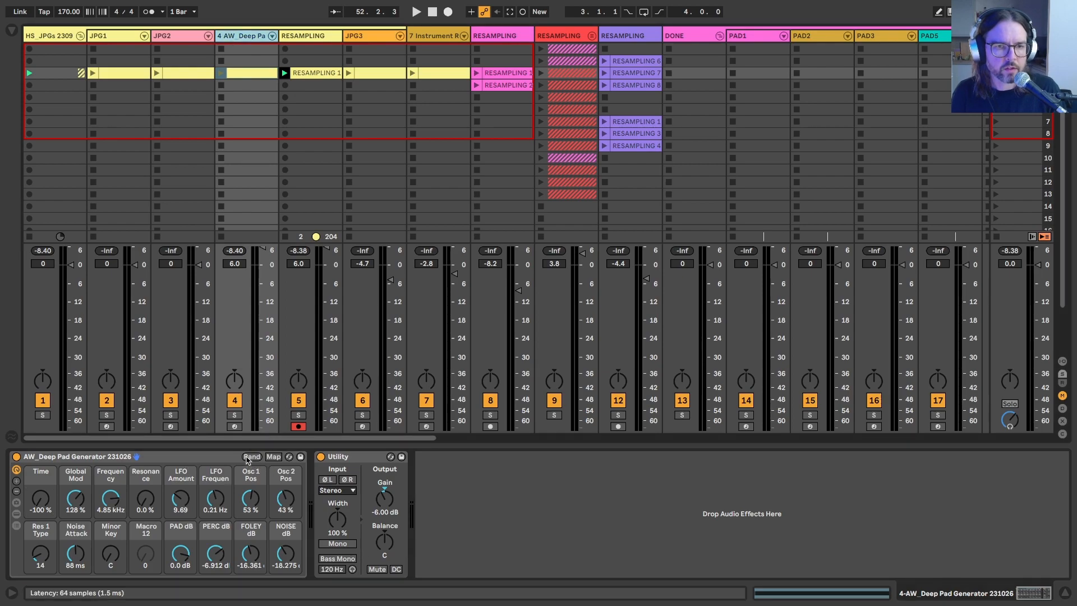
Step: Randomize the rack's macros and record a second resampling take while raising Frequency to 9.09 kHz
left_click(248, 458)
left_click(247, 457)
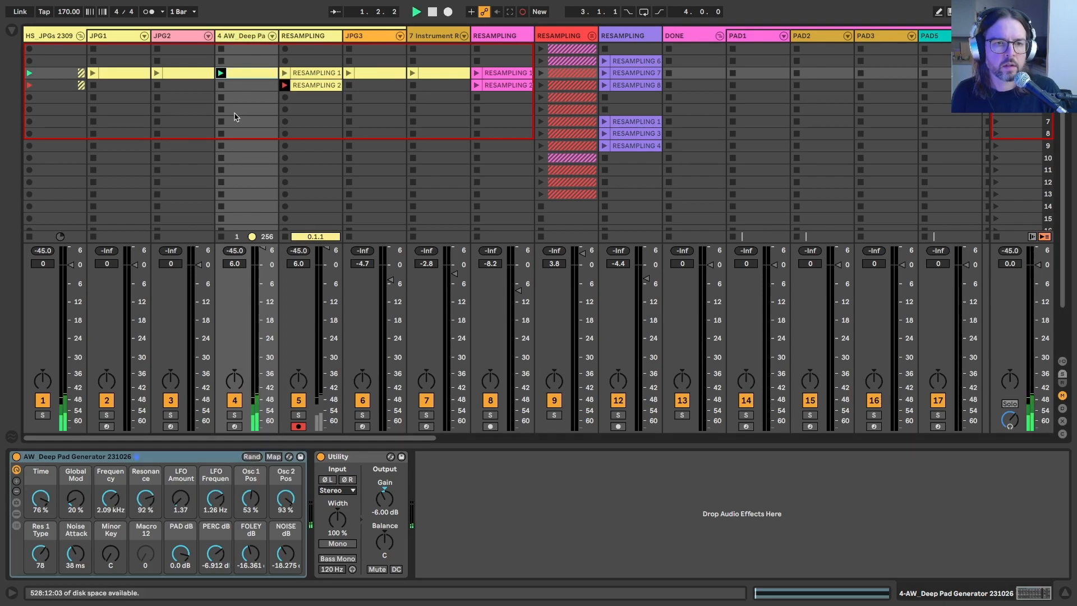
left_click(75, 498)
mouse_move(111, 498)
left_mouse_down()
mouse_move(110, 477)
mouse_move(110, 485)
left_mouse_up()
Step: Show the rack's chains and devices, and delete the RESAMPLING 2 take
left_click(16, 514)
left_click(298, 85)
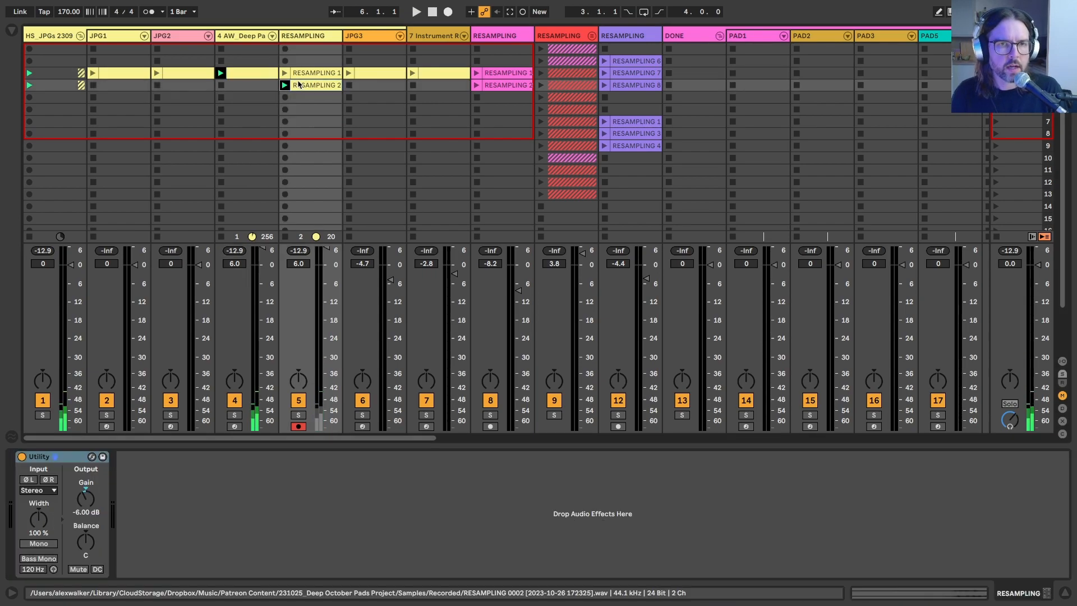
key("Delete")
Step: Set the unison mode of the pad rack's Wavetable synth to Position Spread
left_click(226, 37)
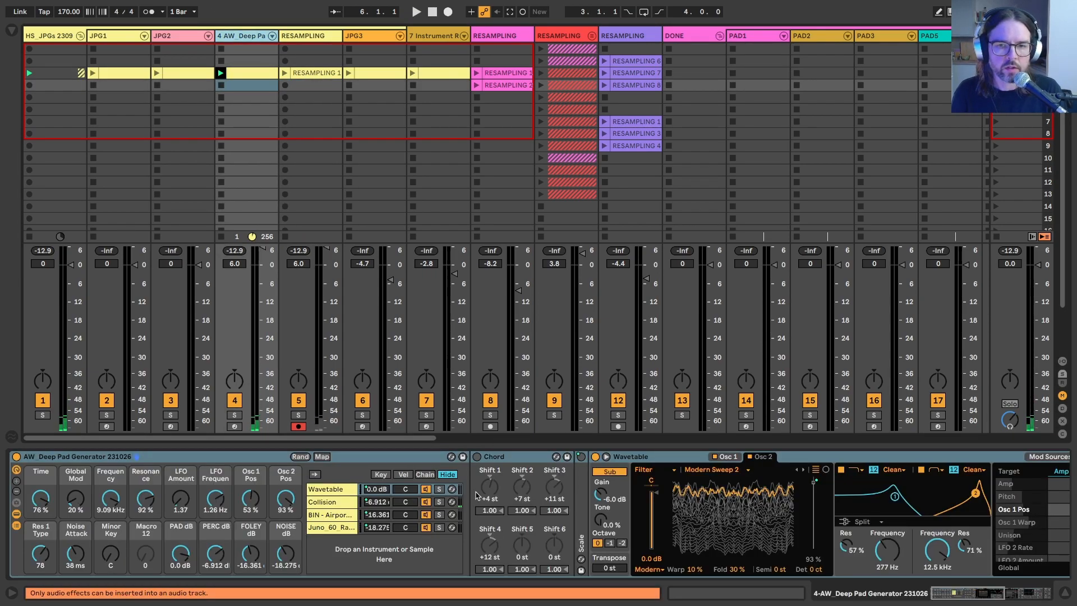
left_click(993, 593)
left_click(858, 532)
left_click(853, 486)
left_click(866, 533)
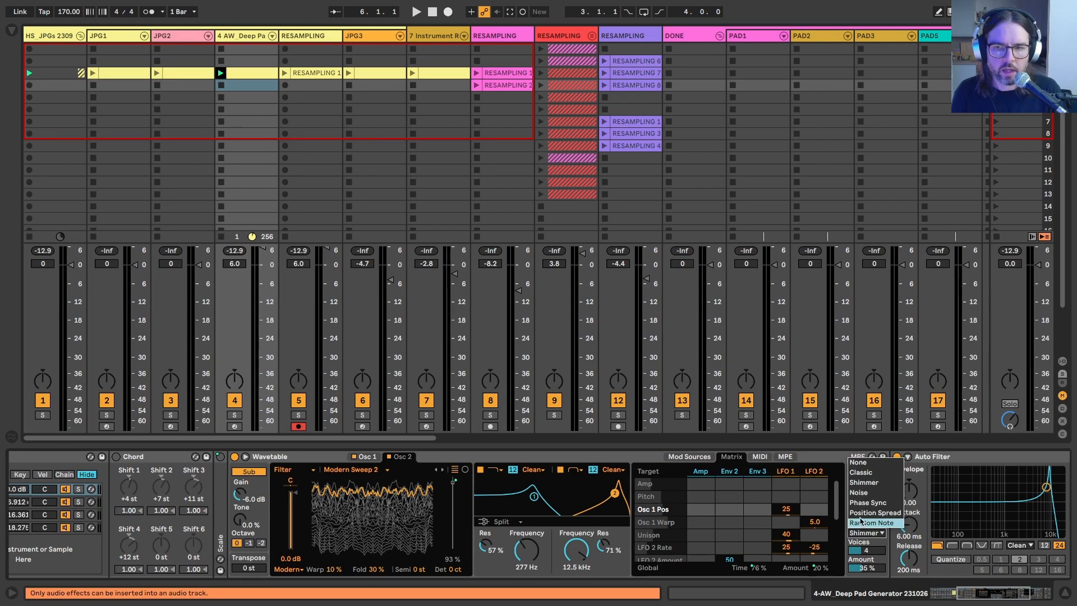
left_click(866, 521)
Step: Change oscillator 2 of the Wavetable synth to the Dark Throaty wavetable and randomize the rack's macros
scroll(589, 536, "left", 5)
scroll(522, 483, "right", 3)
left_click(489, 456)
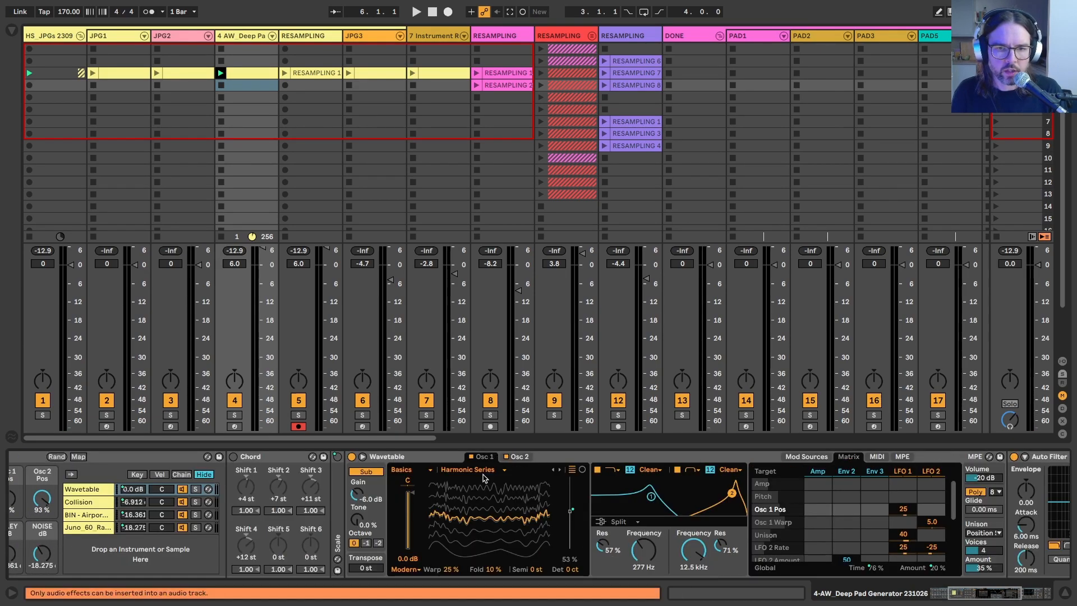
left_click(458, 471)
left_click(519, 456)
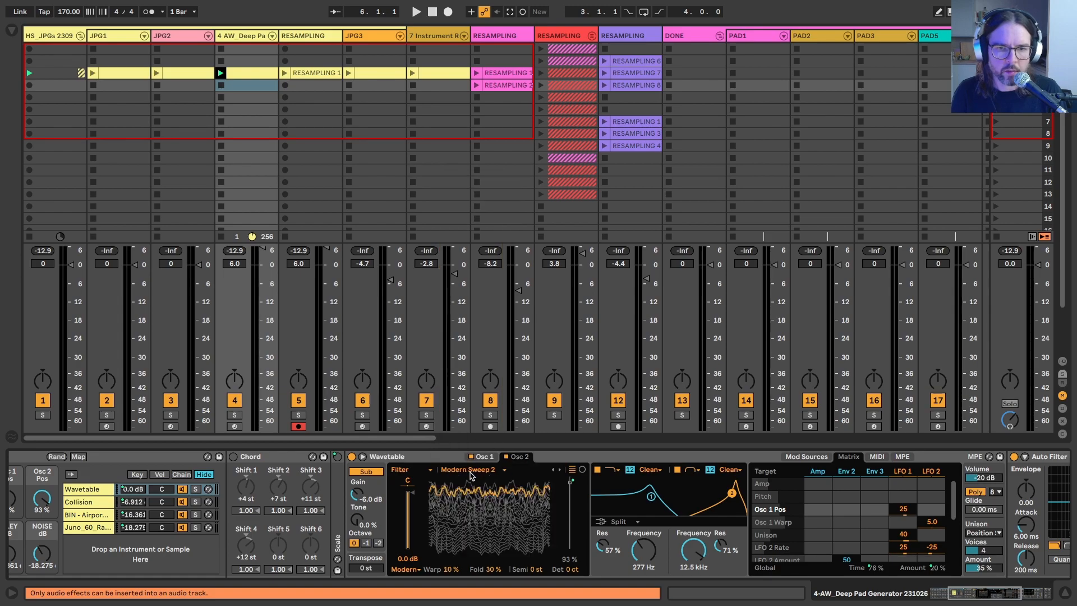
left_click(471, 472)
left_click(457, 438)
scroll(336, 502, "left", 5)
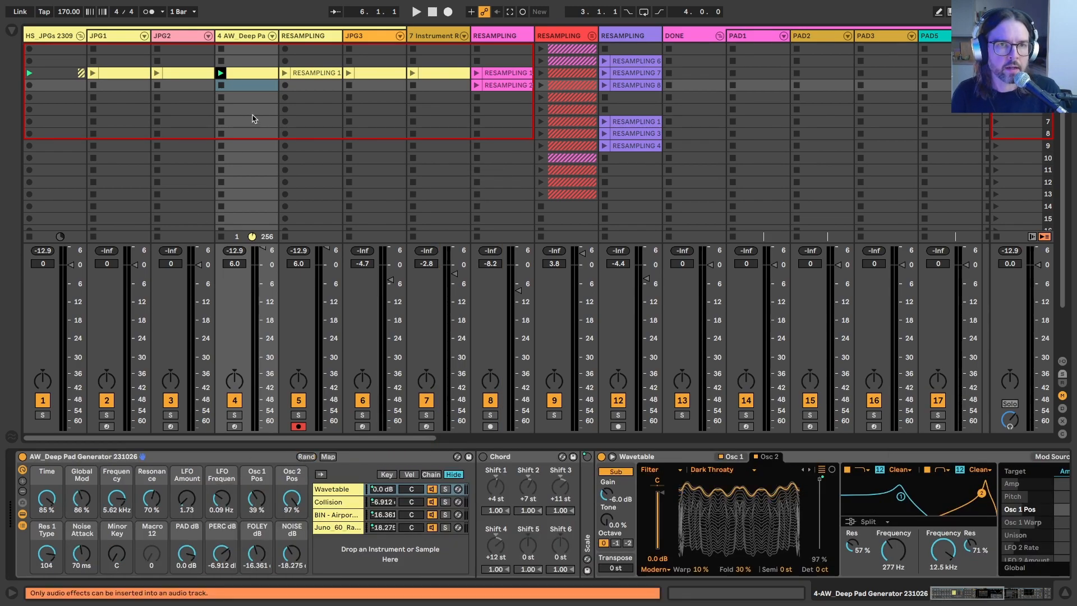
Step: Record a take into the RESAMPLING track's fourth slot, setting Time to 5.5%, Frequency to 4.60 kHz, PERC to -4.394 dB and Noise Attack to 6 ms
left_click(285, 85)
left_click(231, 35)
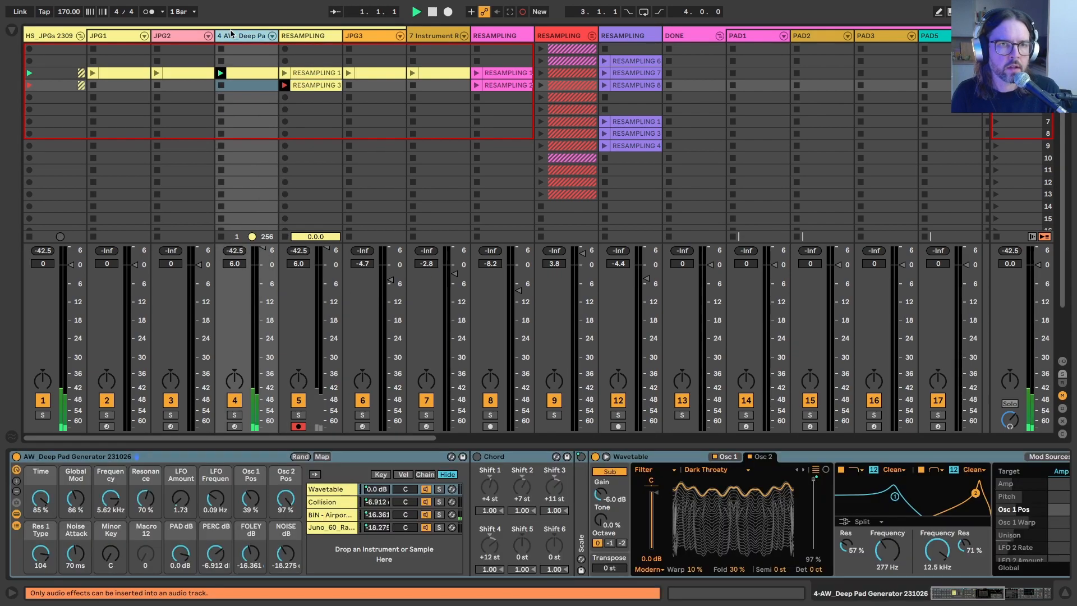
left_click_drag(40, 498, 41, 555)
left_click_drag(110, 496, 111, 499)
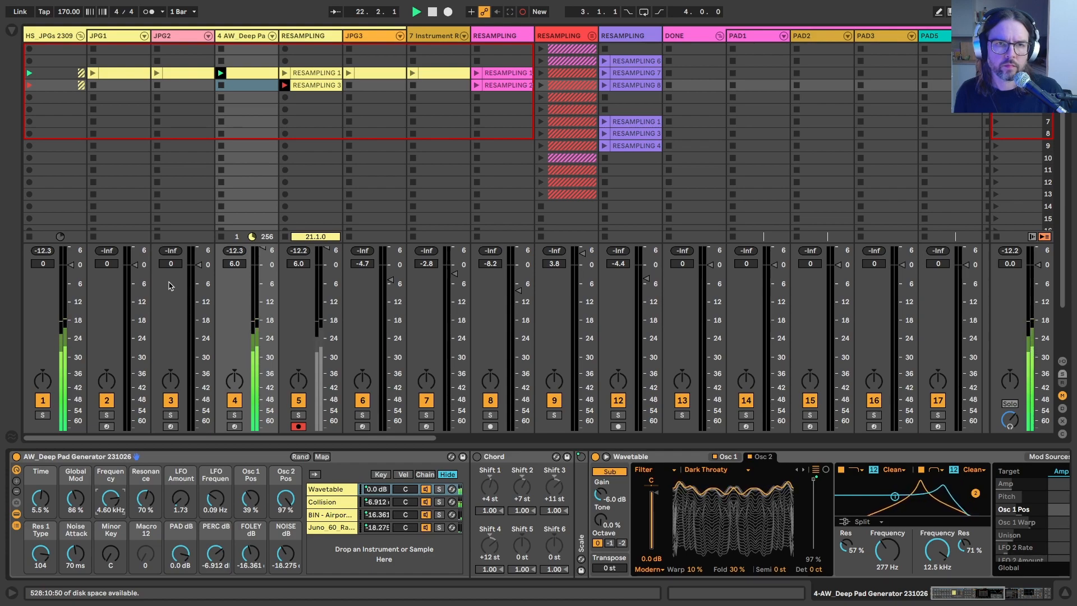
left_click_drag(206, 545, 207, 535)
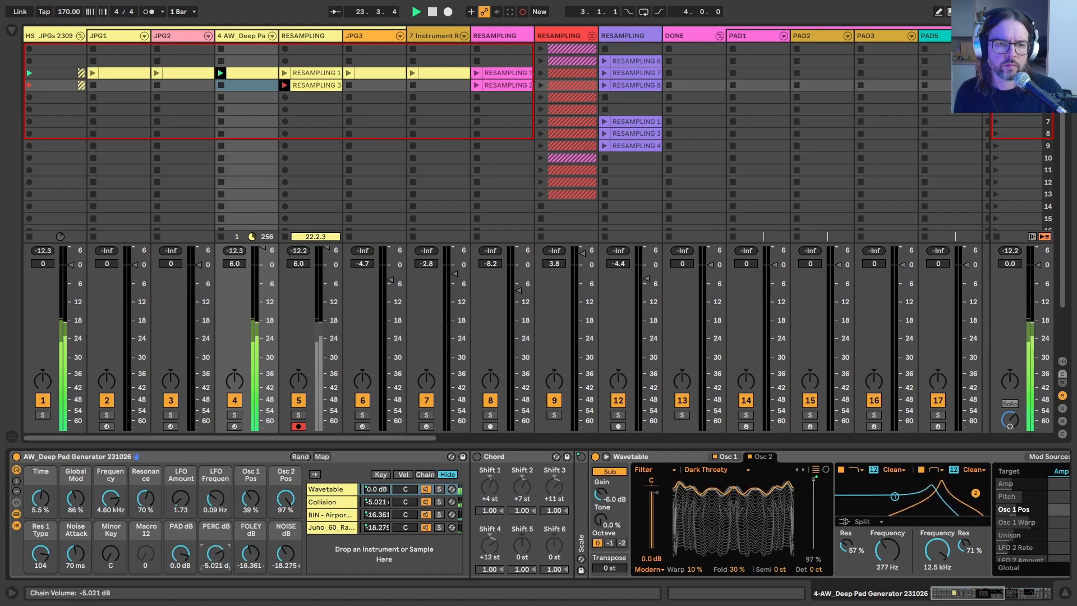
left_click_drag(76, 554, 76, 571)
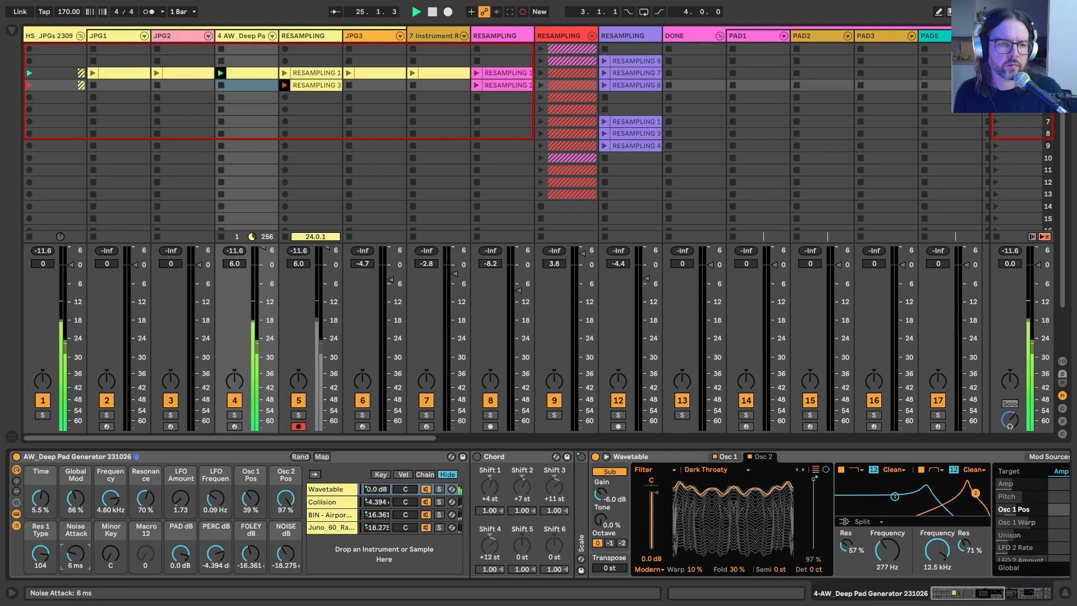
Step: While recording, lower Resonance and set Frequency to 13.8 kHz, Res 1 Type to 7, PERC to -1.872 dB, FOLEY to -12.896 dB and Noise Attack to 1.27 s
mouse_move(145, 498)
left_mouse_down()
mouse_move(146, 510)
mouse_move(110, 496)
mouse_move(145, 517)
left_mouse_up()
left_click_drag(40, 554, 76, 552)
mouse_move(215, 554)
left_mouse_down()
mouse_move(251, 547)
mouse_move(215, 552)
left_mouse_up()
left_click(254, 554)
left_click(75, 554)
left_click_drag(76, 554, 76, 533)
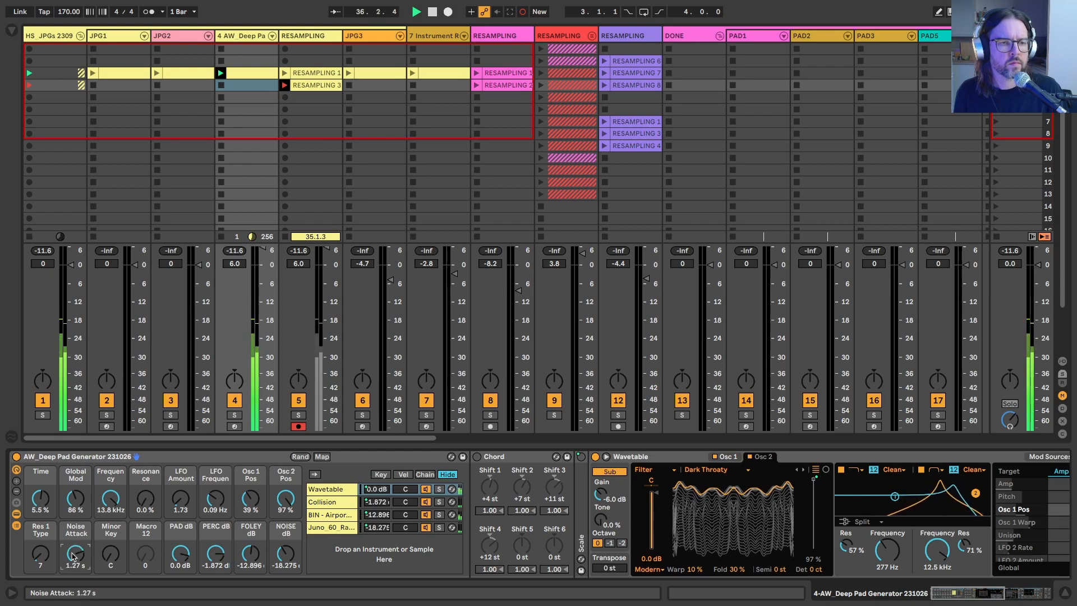
Step: While recording, set PERC to 0.963 dB, Frequency to 10.6 kHz, Time to -100% and Global Mod to 43% on the pad rack
left_click_drag(216, 554, 216, 544)
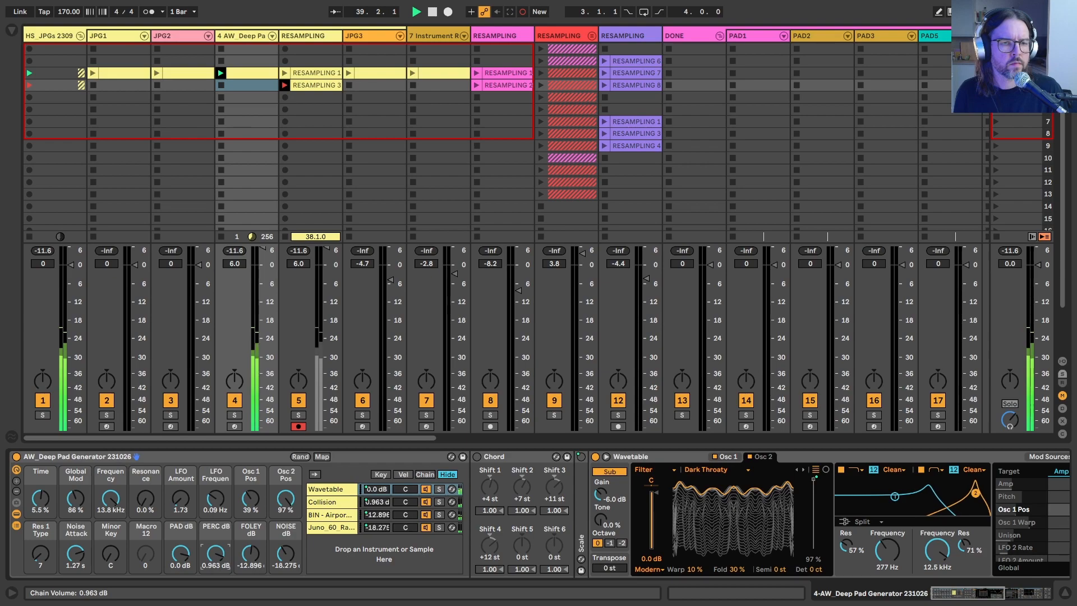
left_click_drag(111, 498, 40, 547)
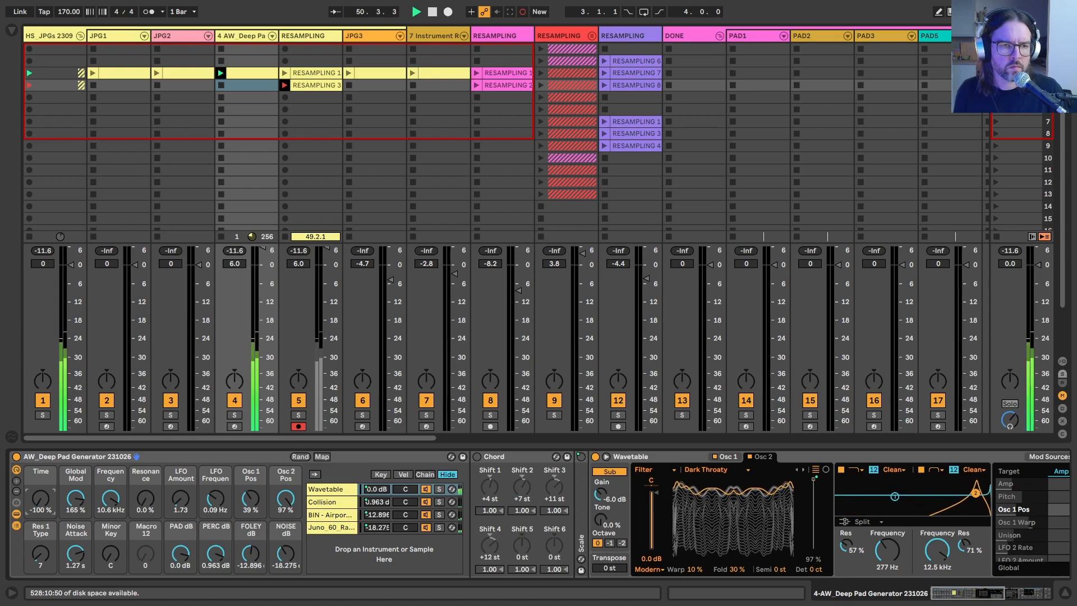
left_click_drag(75, 497, 75, 533)
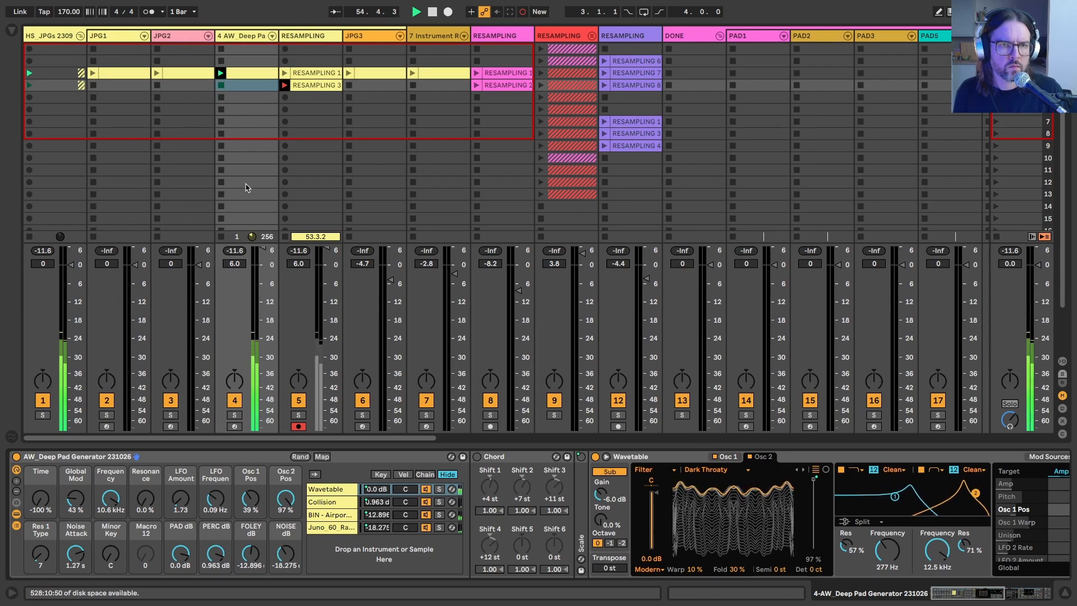
Step: Add a MIDI track after the first RESAMPLING track and load the newly recorded RESAMPLING 3 clip into it as an instrument
left_click(302, 35)
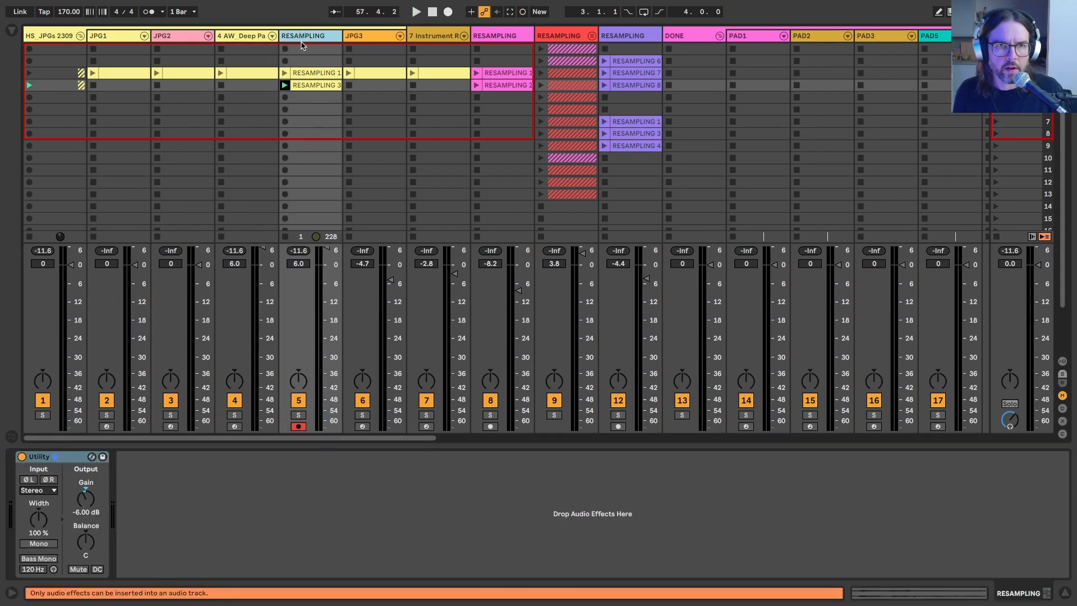
key("super+shift+t")
left_click(365, 38)
left_click_drag(314, 86, 41, 515)
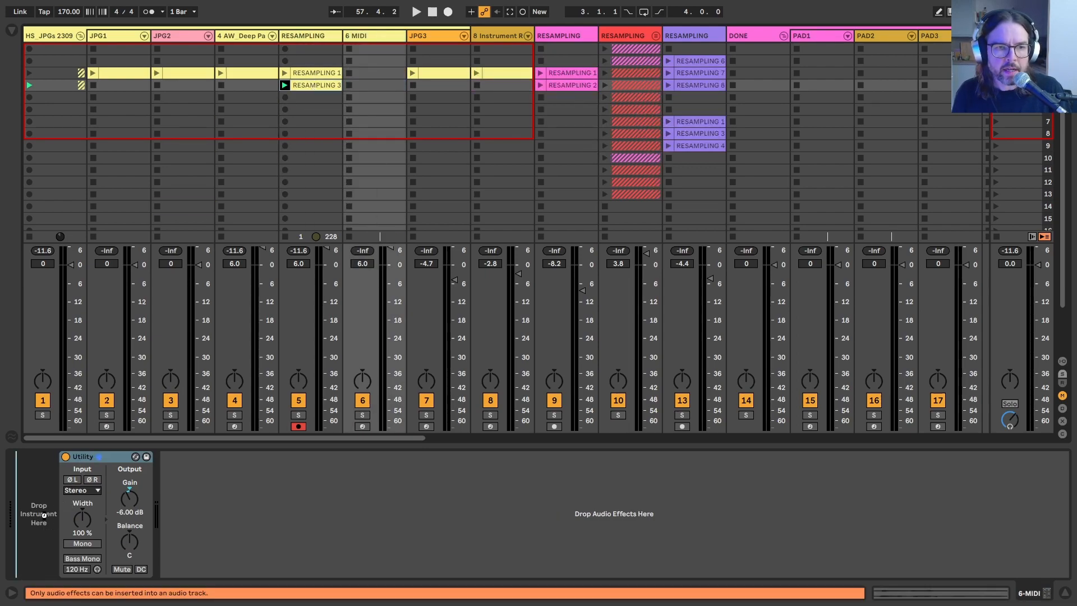
left_click_drag(150, 508, 151, 508)
Step: Convert the Simpler to a Sampler and group it into an Instrument Rack with its macros and chain list shown
right_click(99, 462)
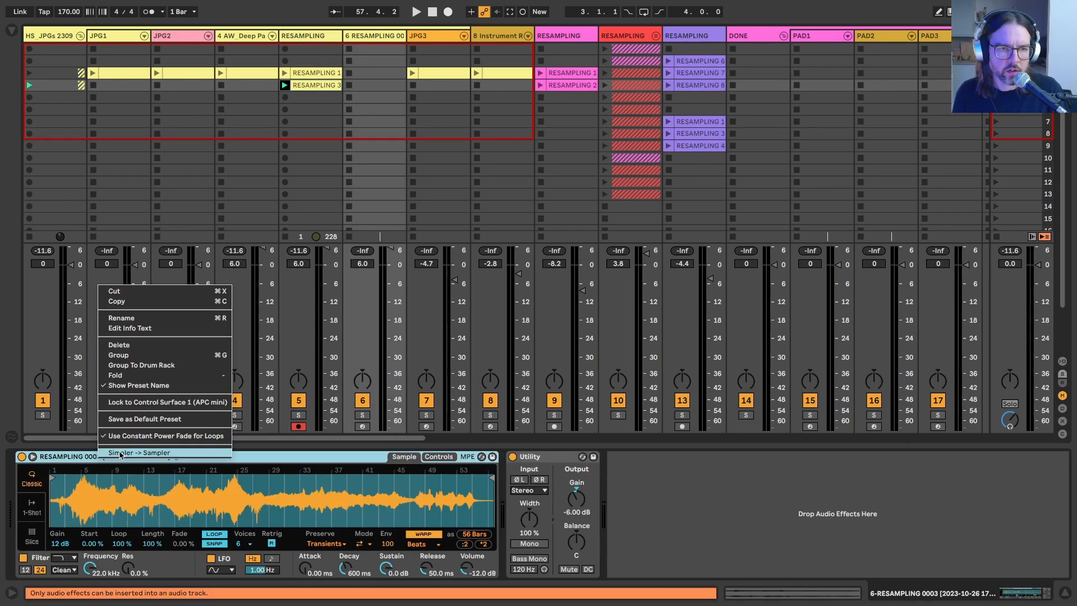
left_click(121, 453)
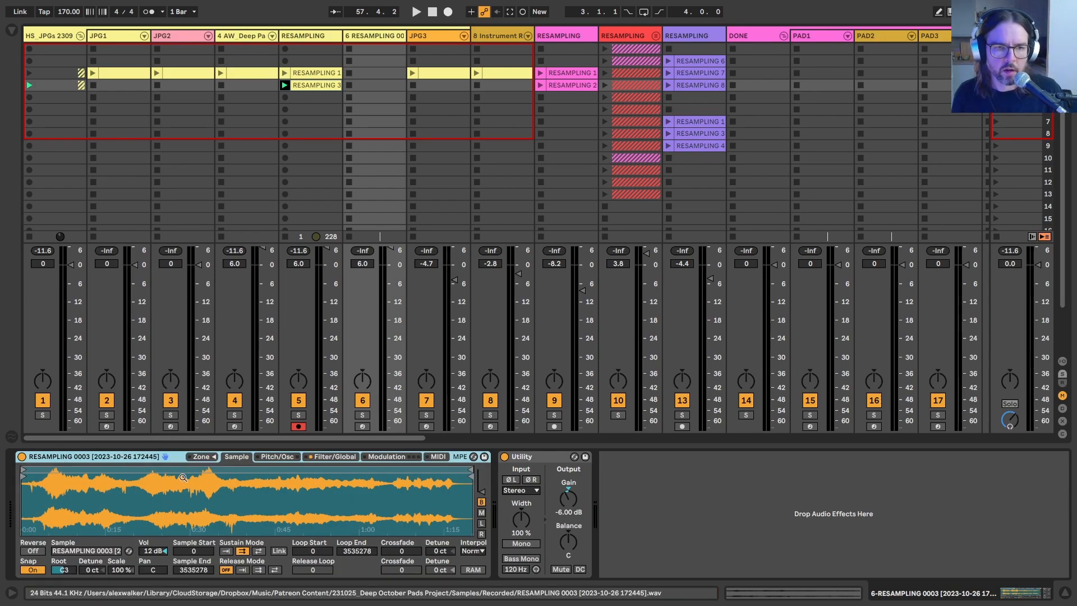
key("super+g")
left_click(23, 472)
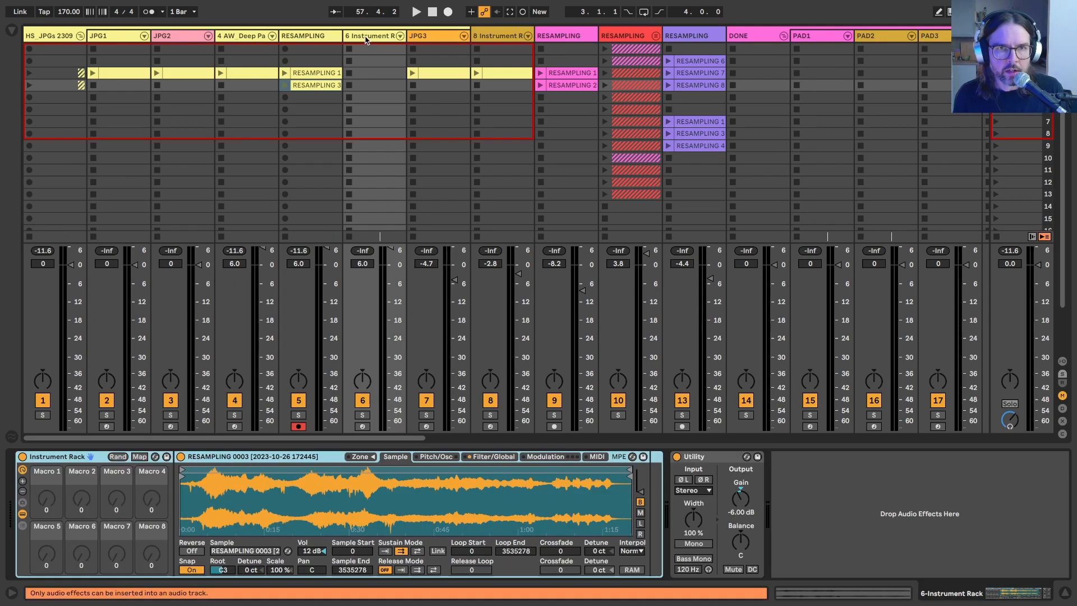
left_click(22, 513)
left_click(22, 524)
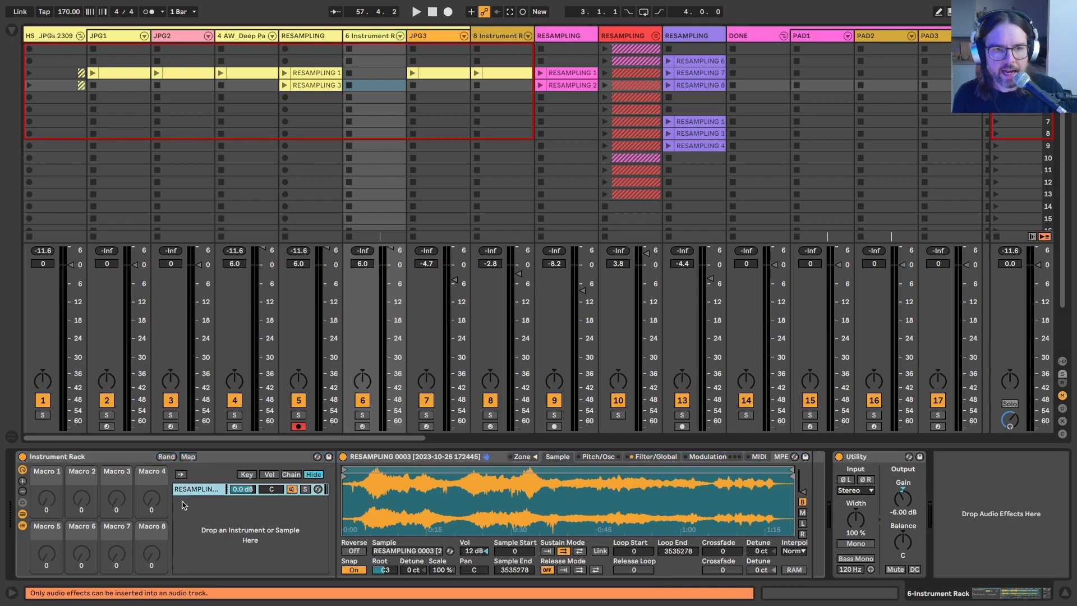
Step: Map the Sampler's filter frequency to Macro 1 and its filter resonance to Macro 2
left_click(187, 489)
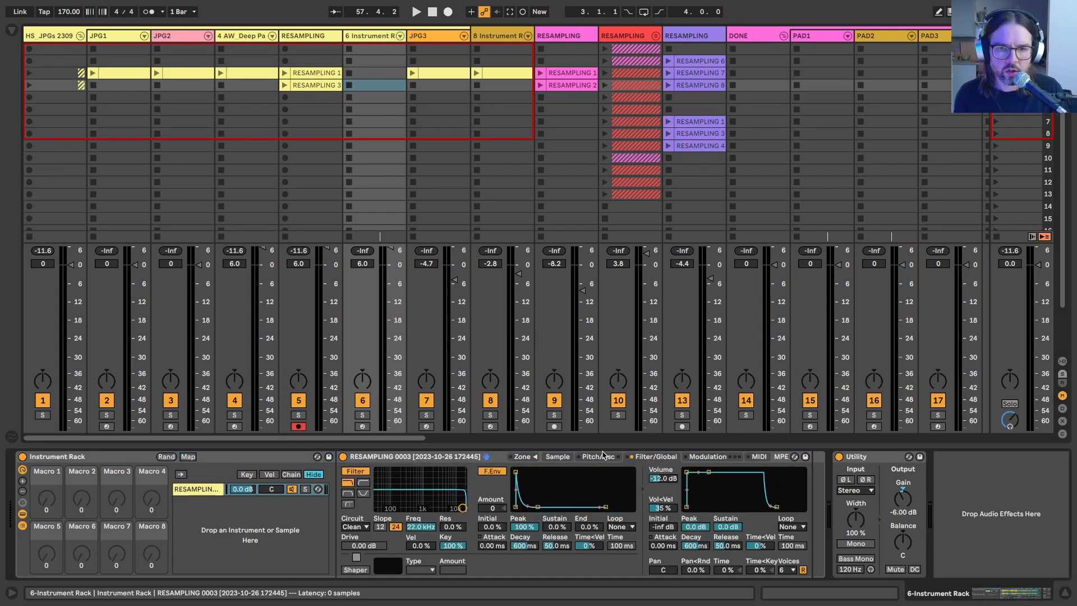
right_click(416, 528)
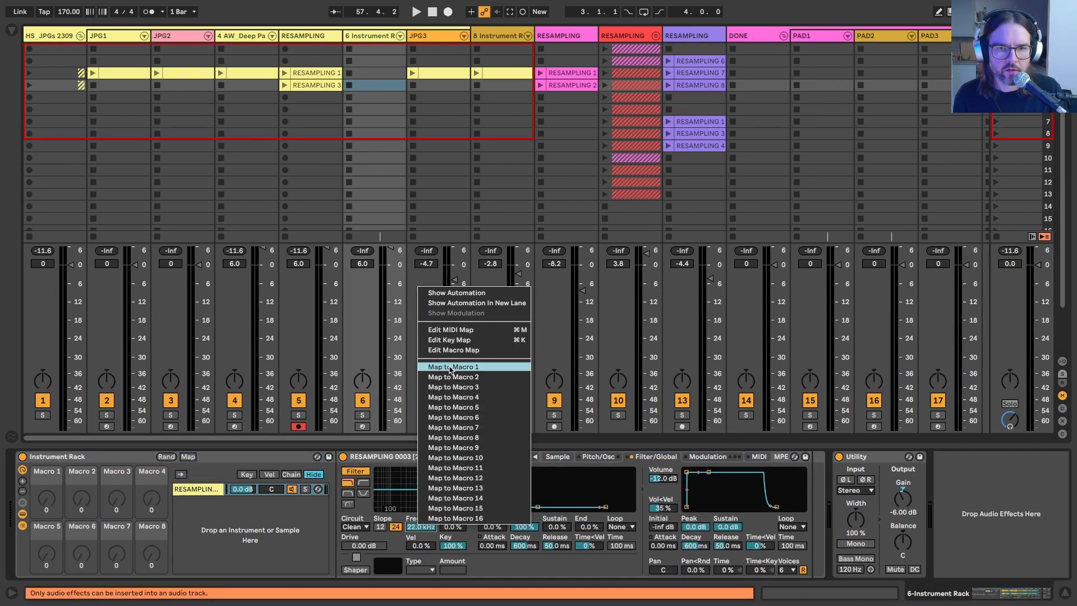
left_click(449, 370)
right_click(449, 530)
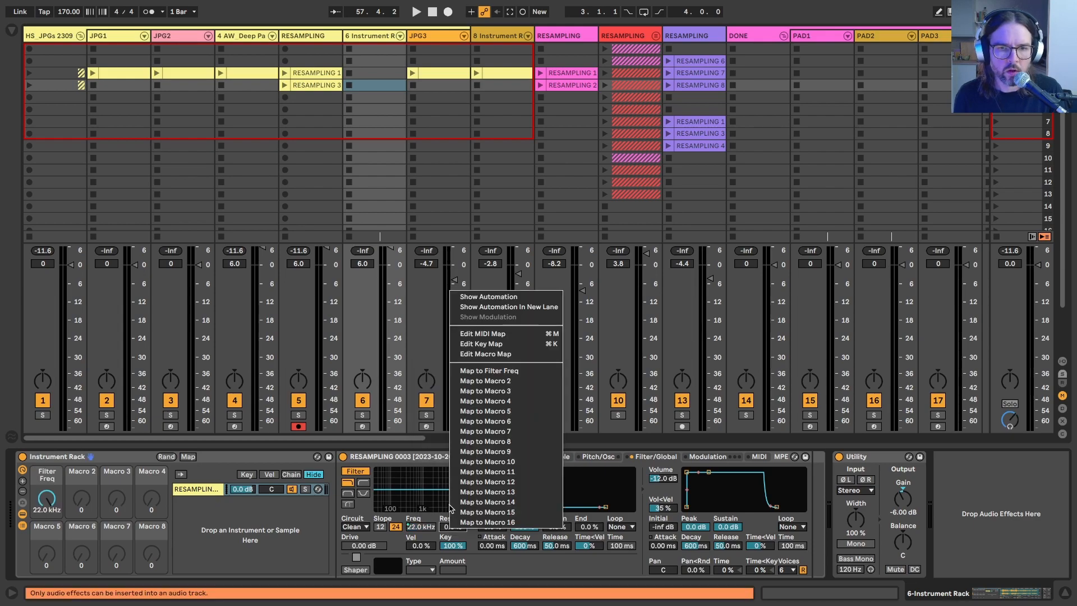
left_click(475, 381)
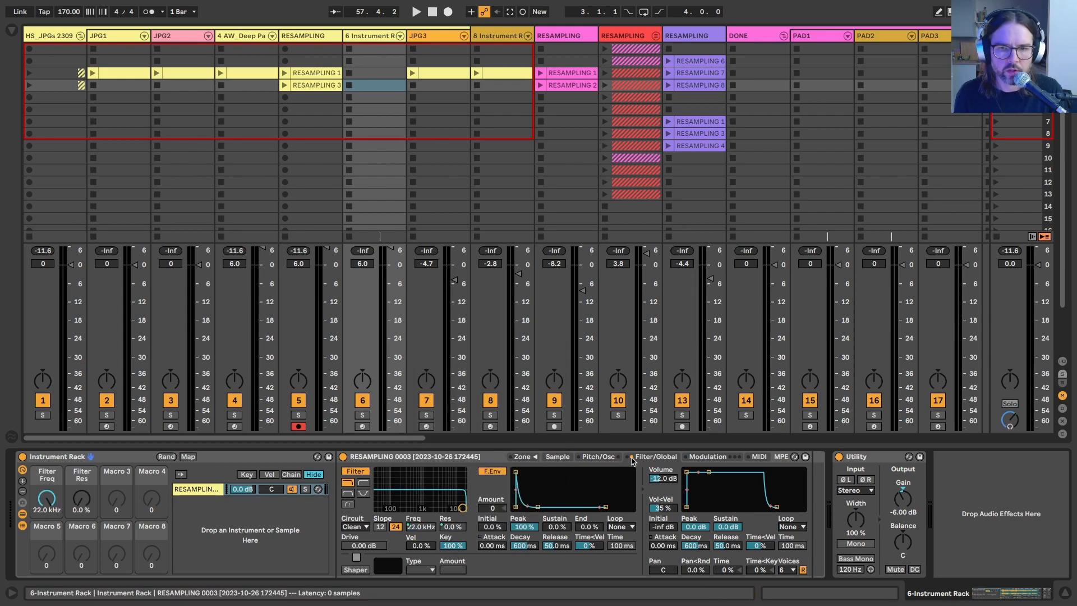
Step: Map the Sampler's volume envelope Attack to Macro 4 and Release to Macro 5
right_click(694, 546)
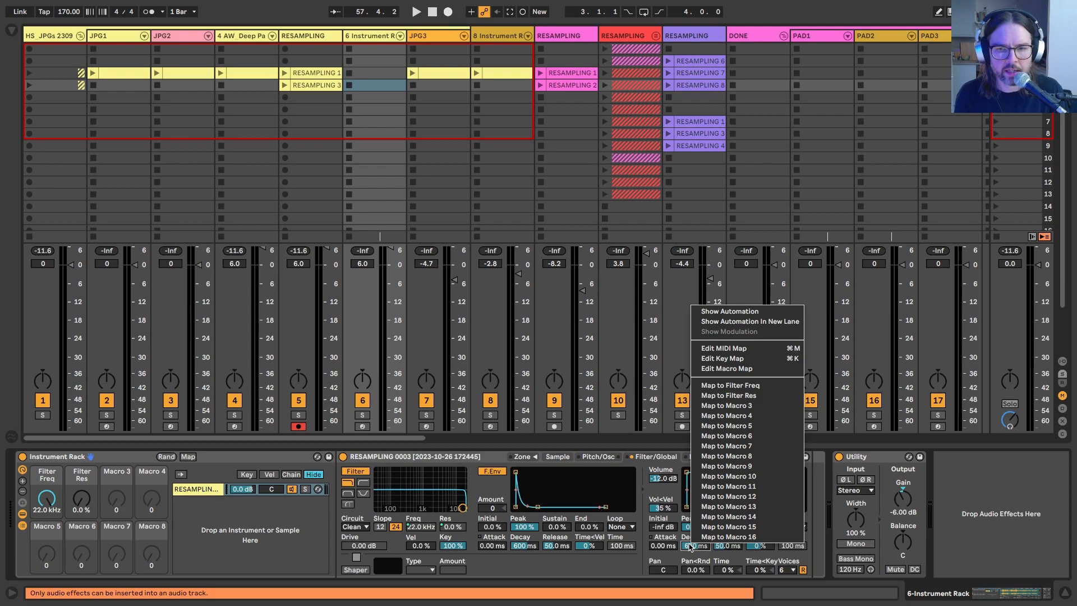
right_click(658, 546)
left_click(684, 418)
right_click(726, 546)
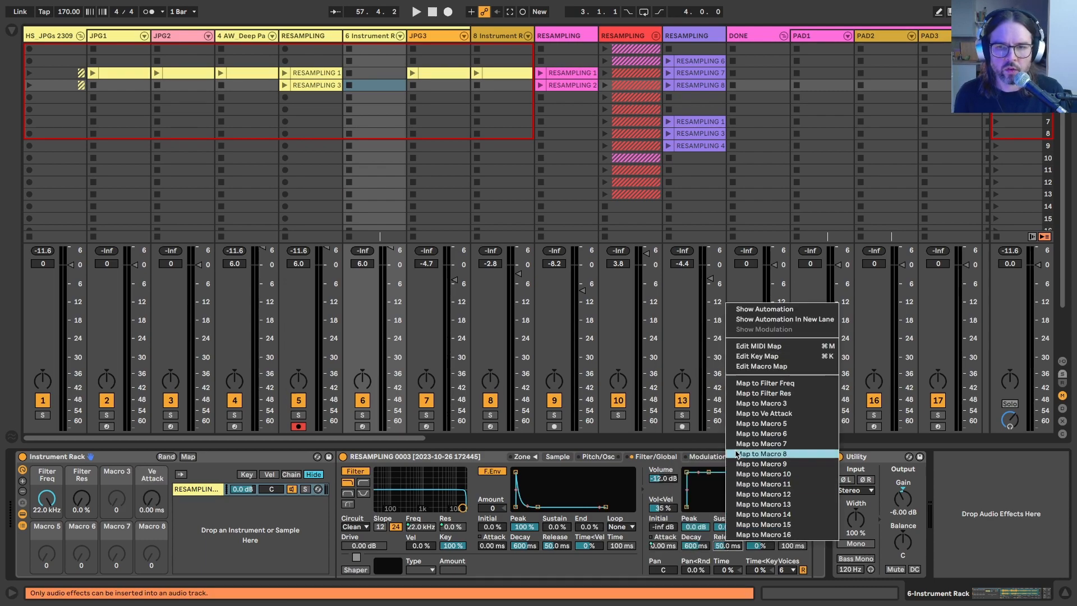
left_click(744, 424)
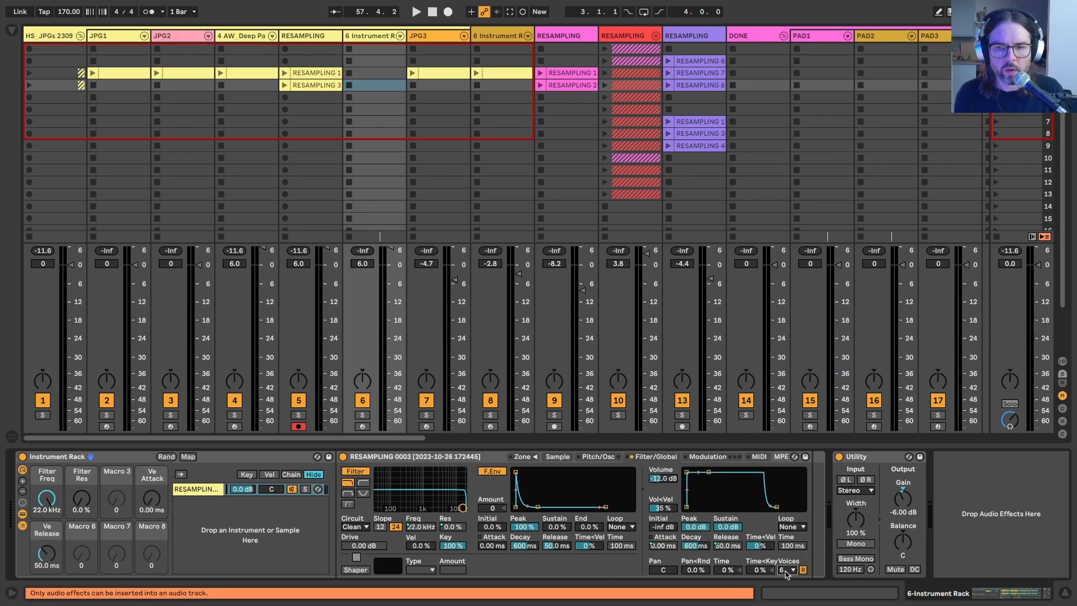
Step: Set the Sampler to 12 voices and its sustain mode to back-and-forth looping
left_click(786, 571)
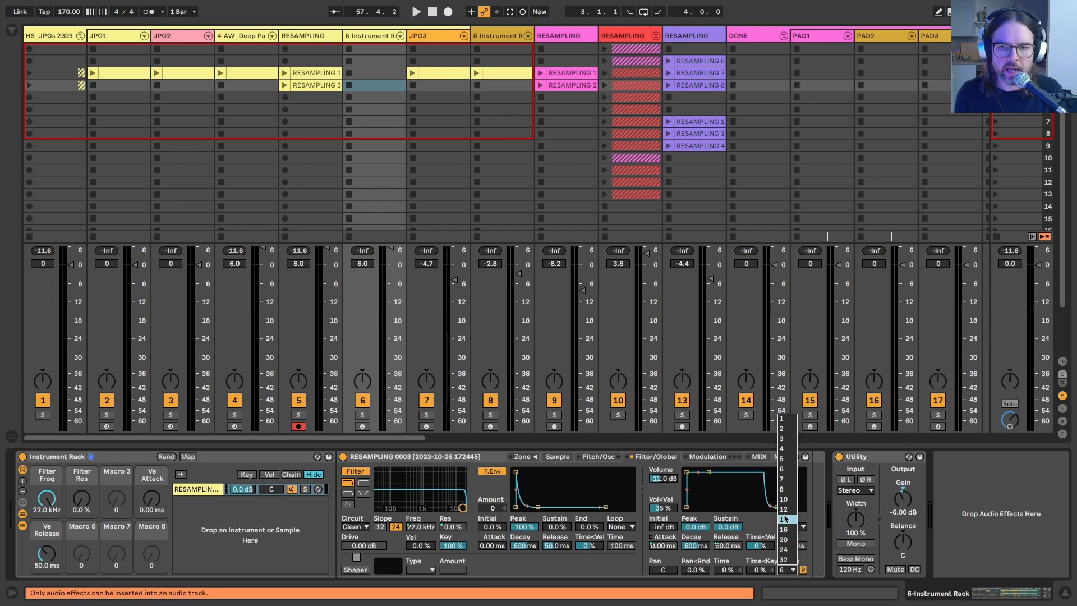
left_click(783, 509)
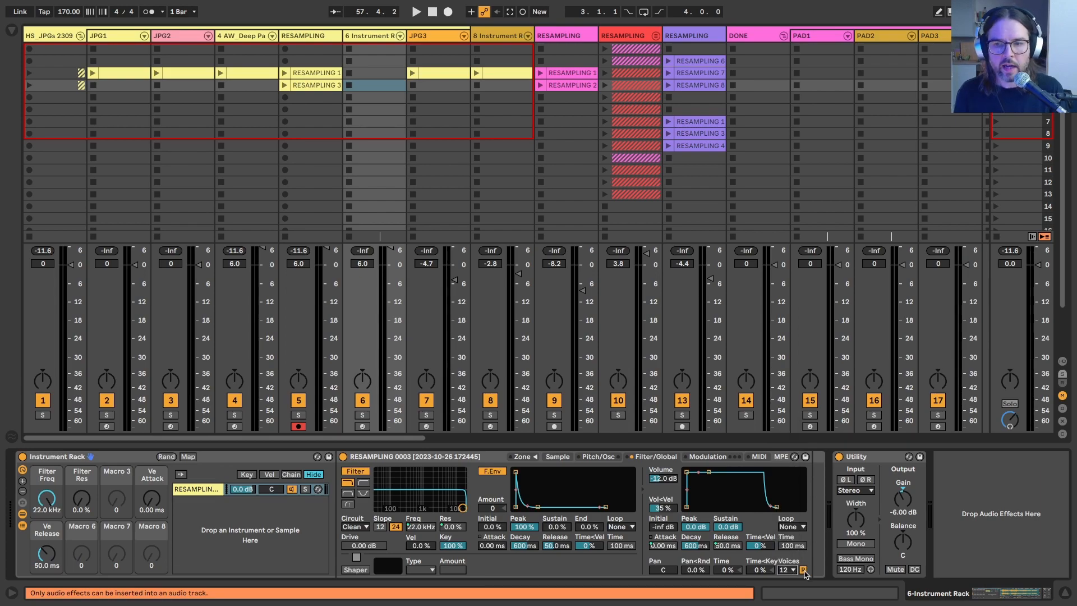
left_click(567, 457)
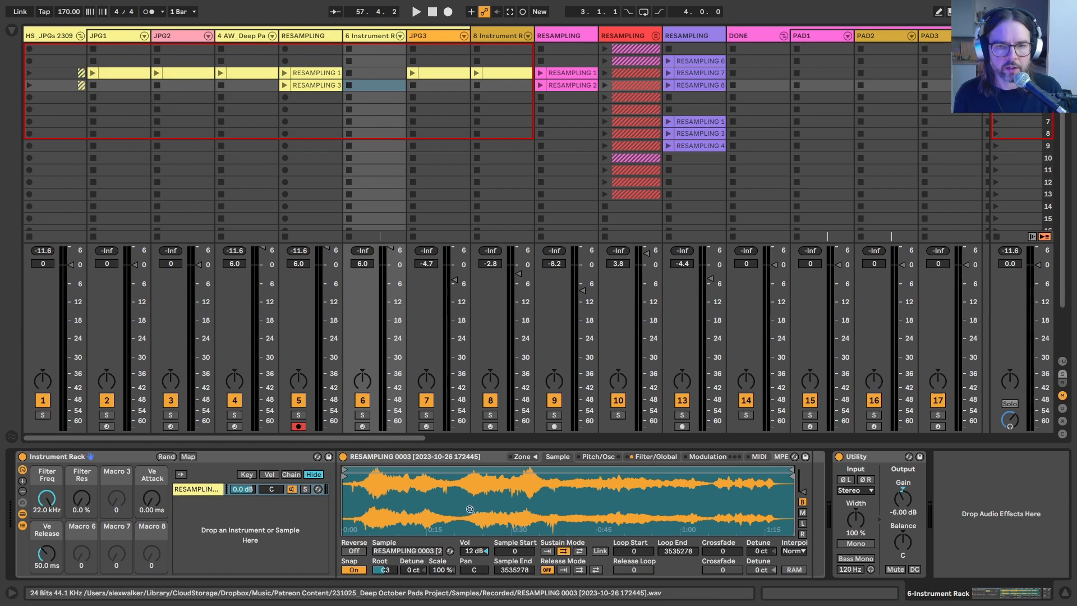
left_click(579, 551)
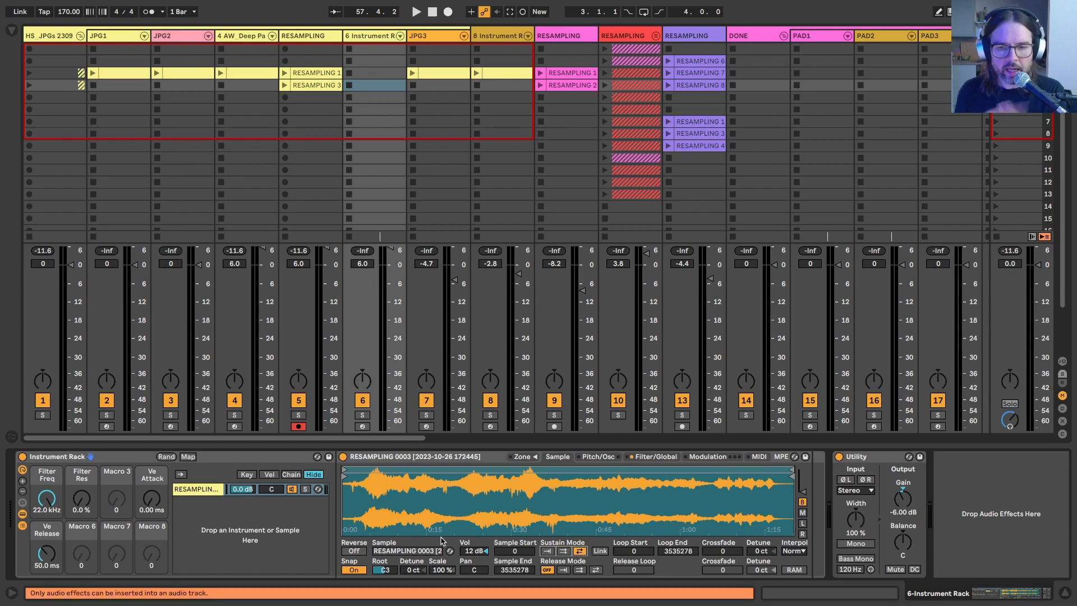
Step: Map the Sampler's Volume to Macro 8 of the rack
left_click(644, 457)
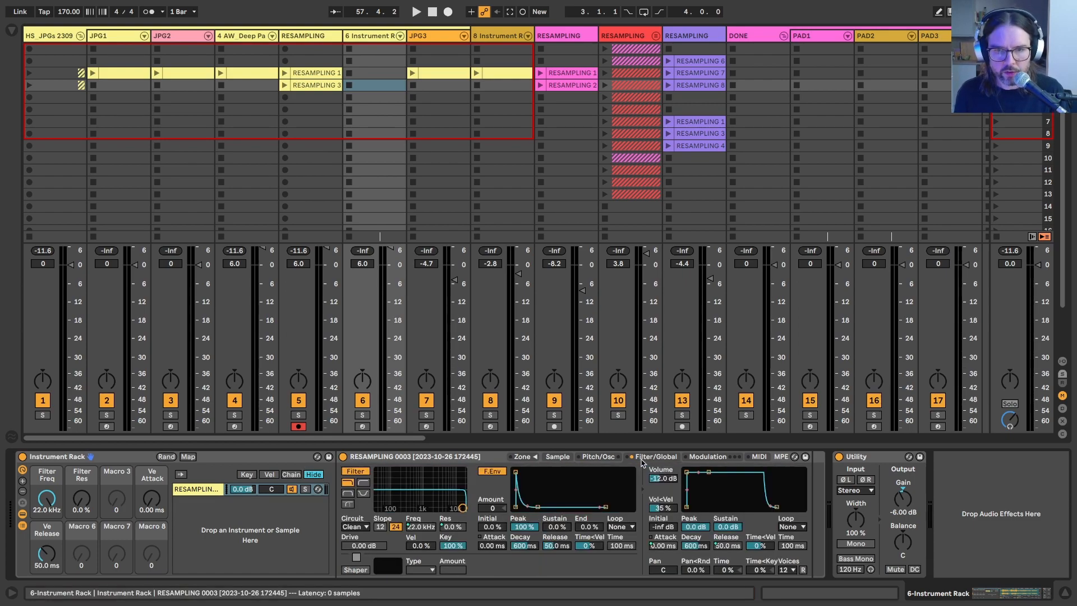
right_click(662, 474)
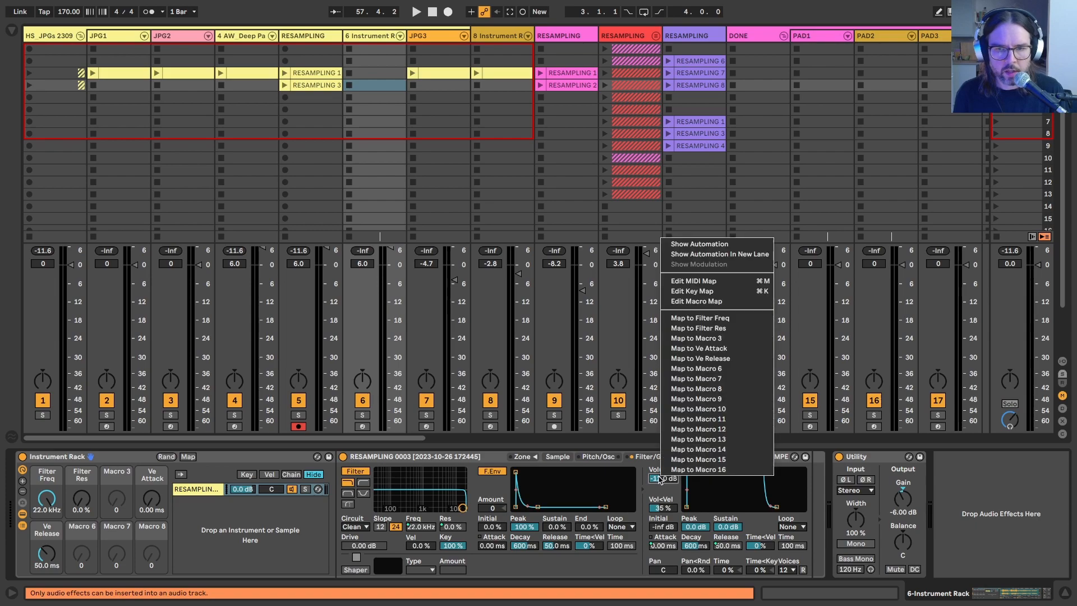
left_click(675, 393)
Step: Arm the new instrument track and try the sample's root key at C-2, C0, C2 and C3, settling on C5
left_click(558, 457)
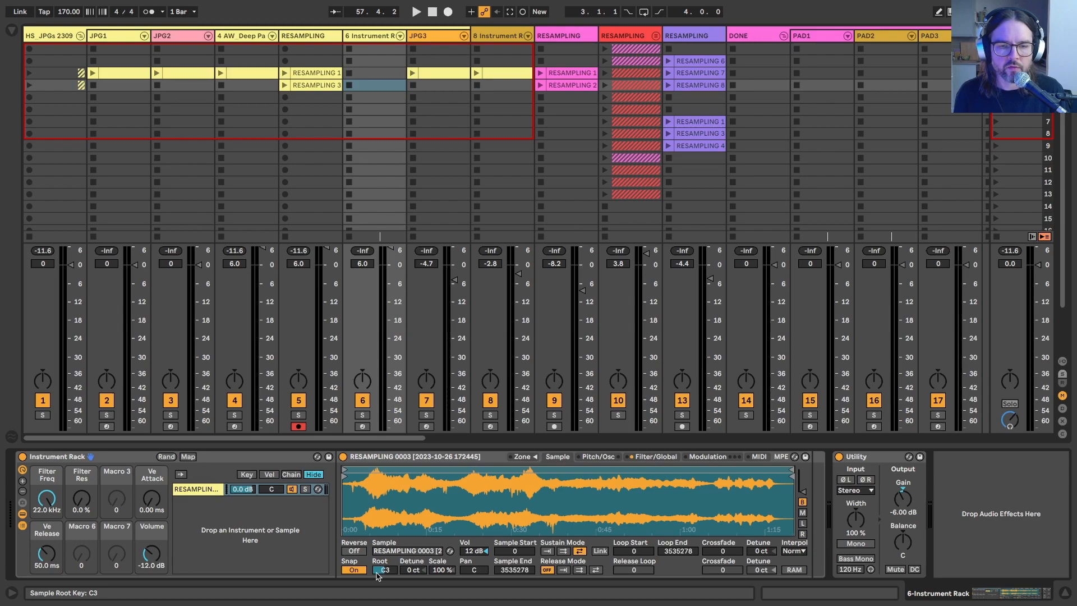
left_click(361, 426)
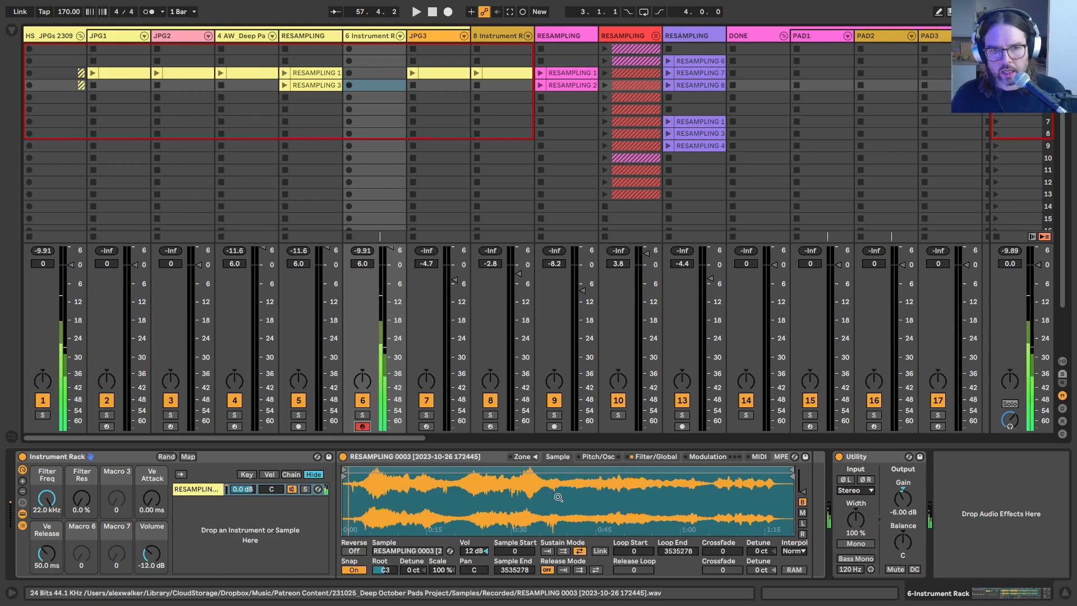
left_click(380, 572)
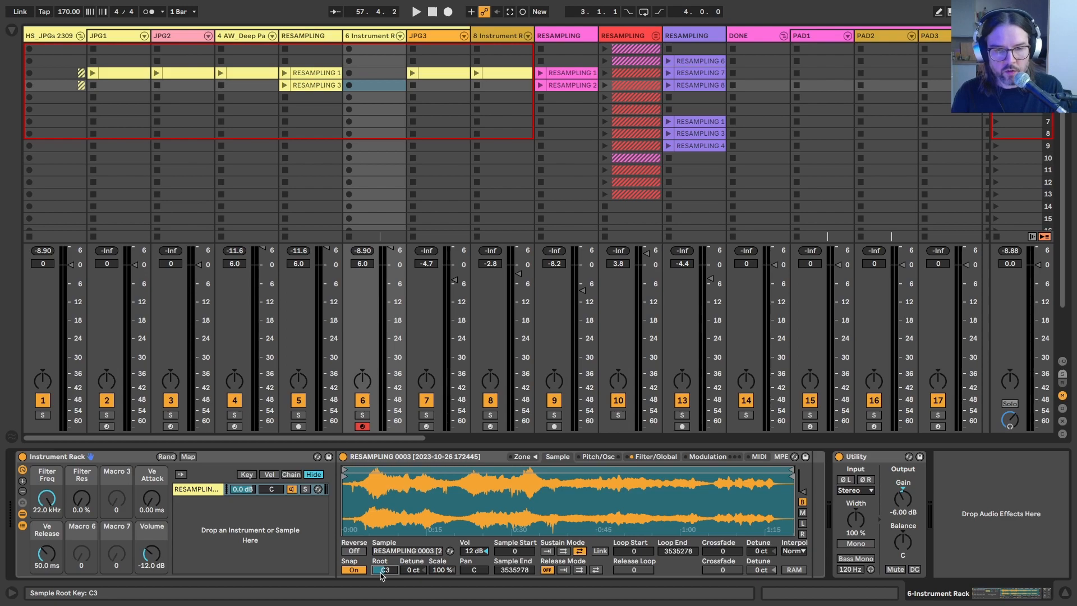
type("0")
key("Return")
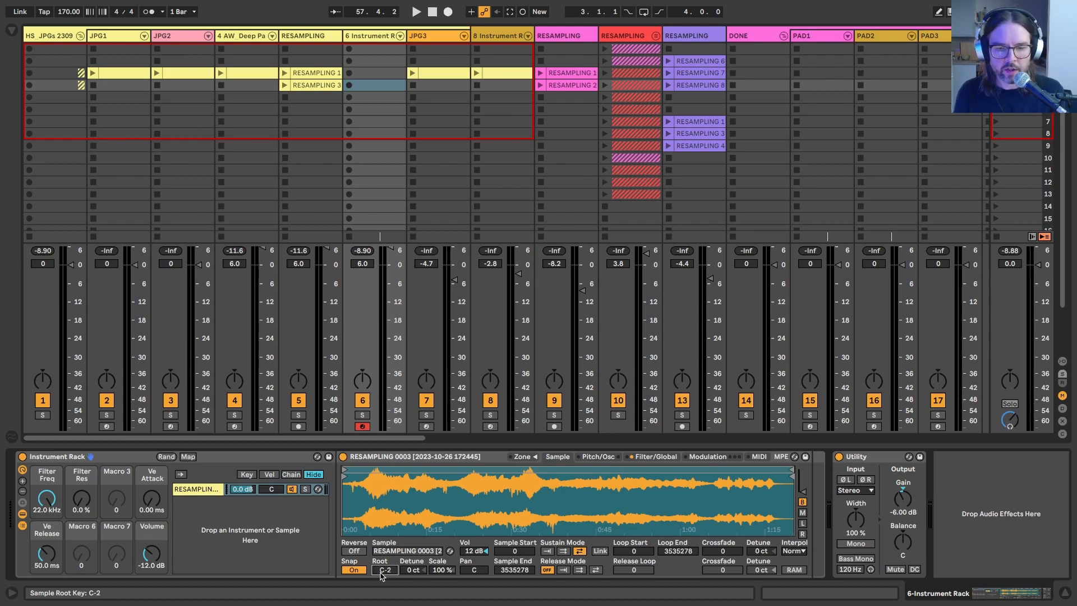
key("Return")
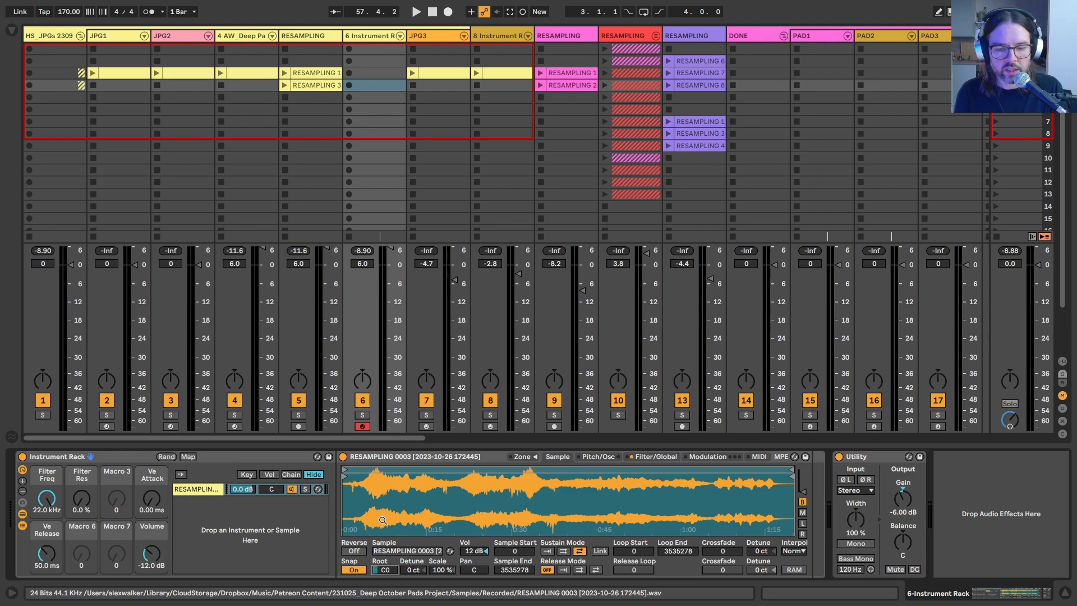
key("Return")
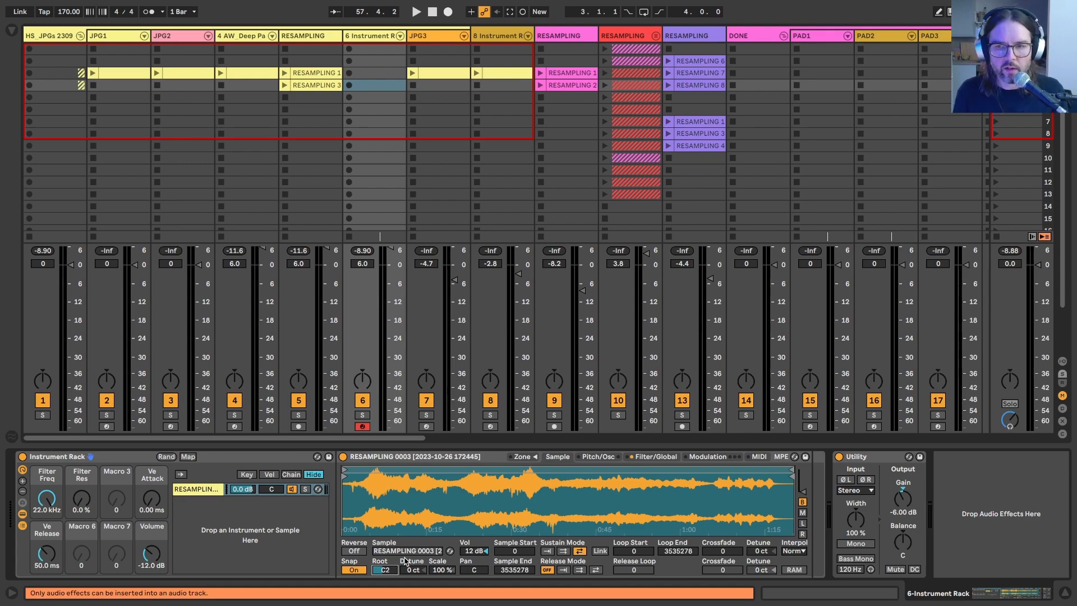
type("60")
key("Return")
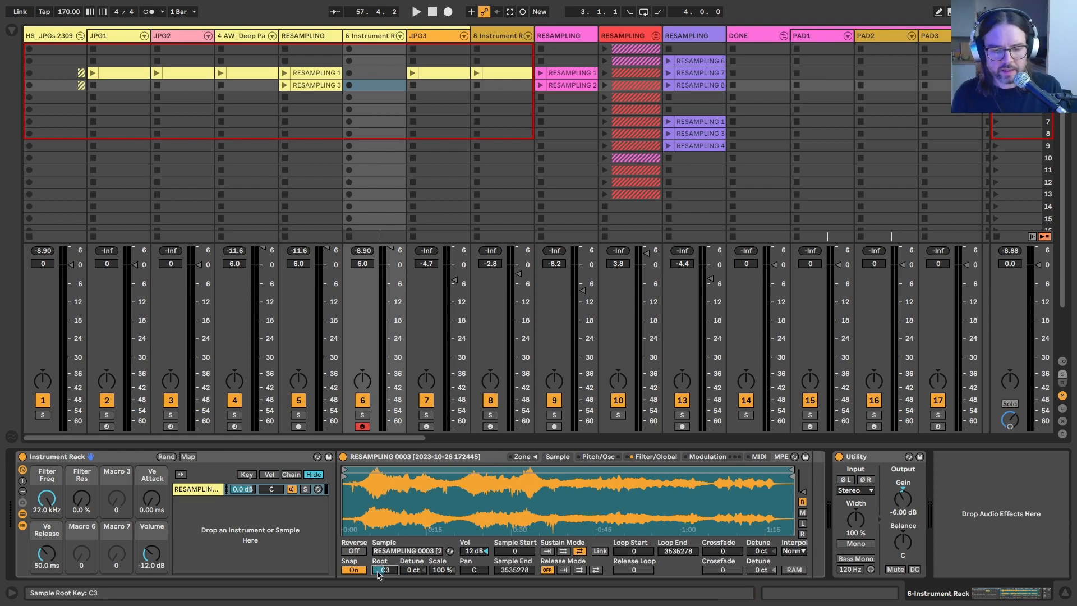
key("Return")
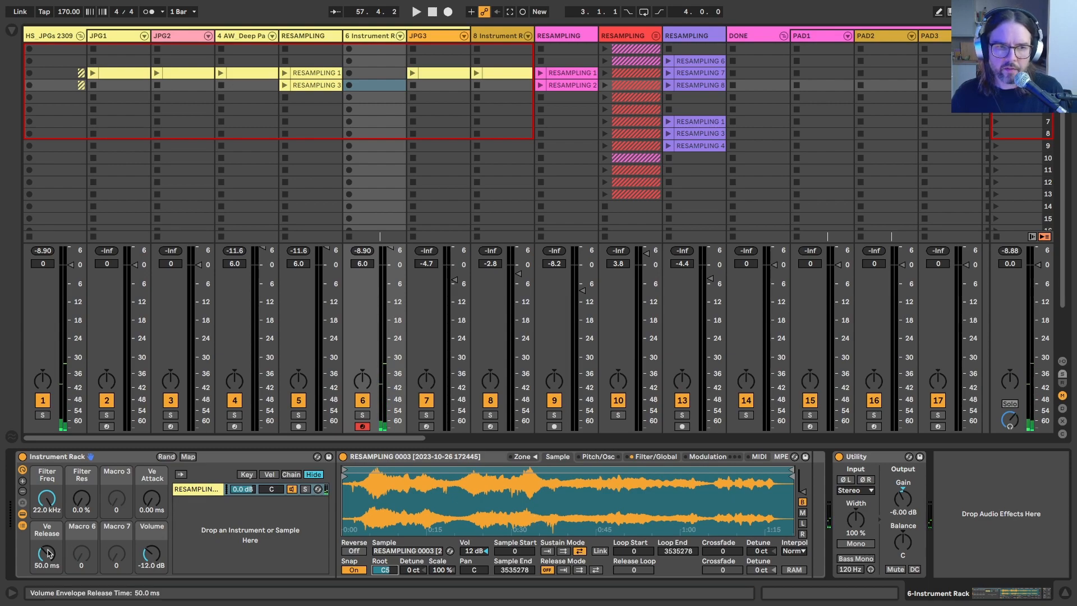
Step: Remap the volume envelope Attack to Macro 3 and Release to Macro 4
left_click(655, 457)
right_click(660, 545)
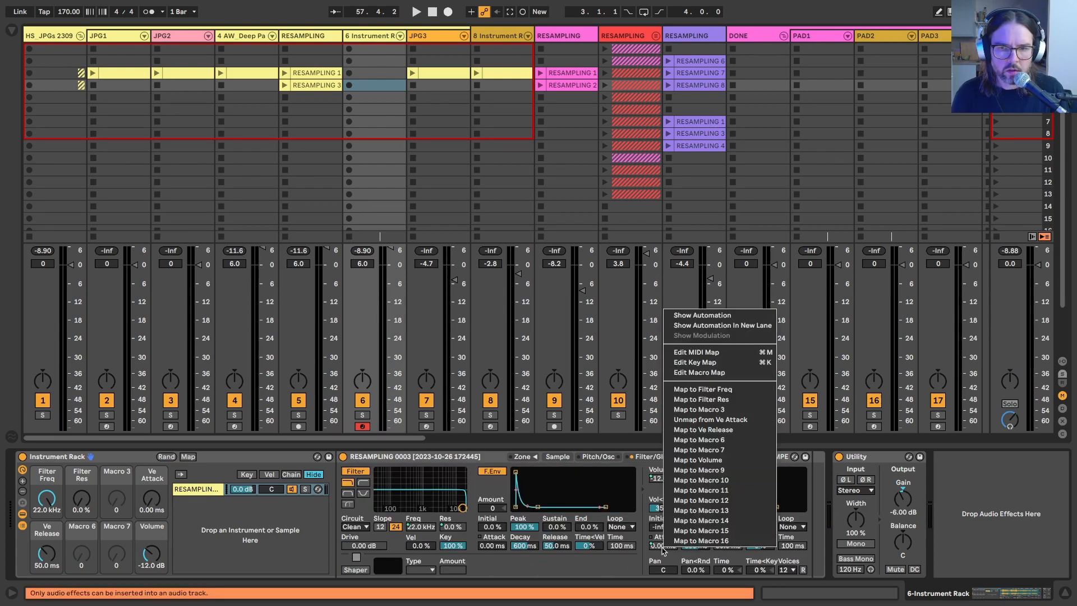
left_click(675, 409)
right_click(720, 544)
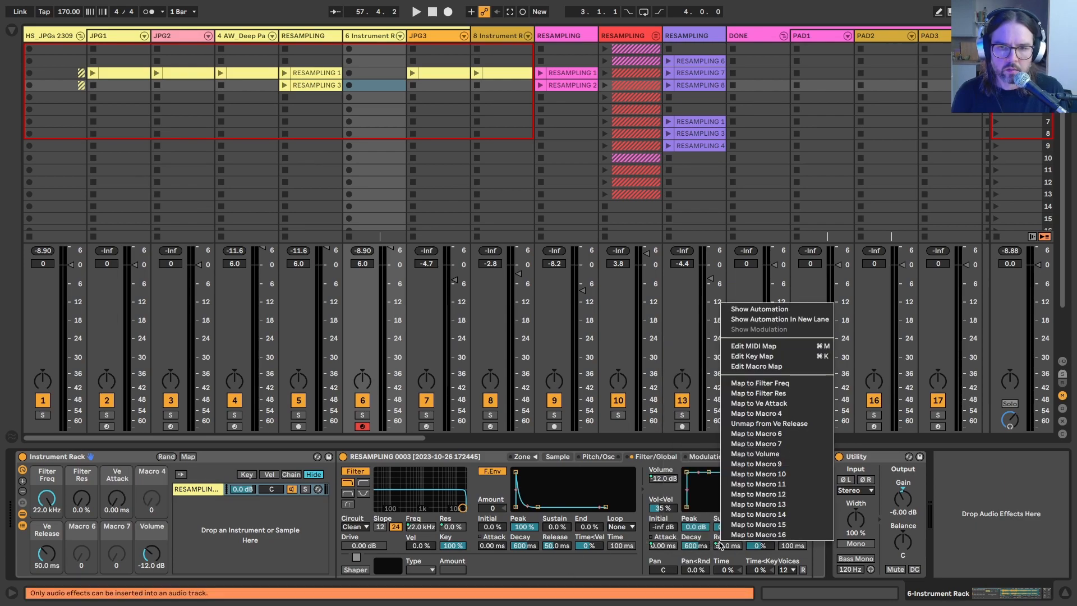
left_click(751, 423)
Step: Set the rack's Ve Release macro to 15.0 s and its Ve Attack macro to 3.55 s
left_click_drag(152, 498, 151, 460)
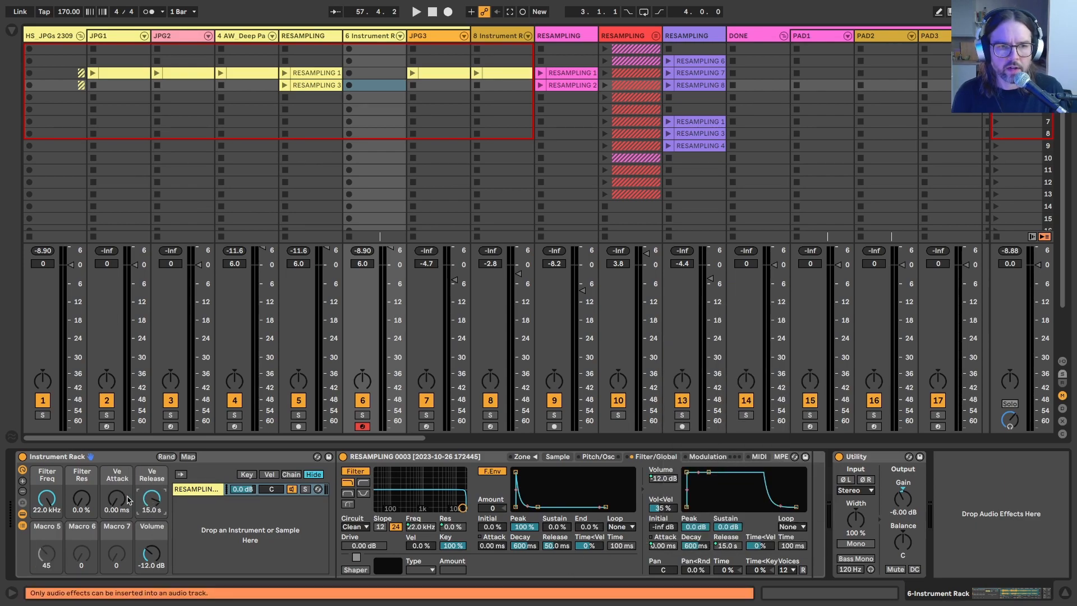
left_click_drag(125, 499, 124, 457)
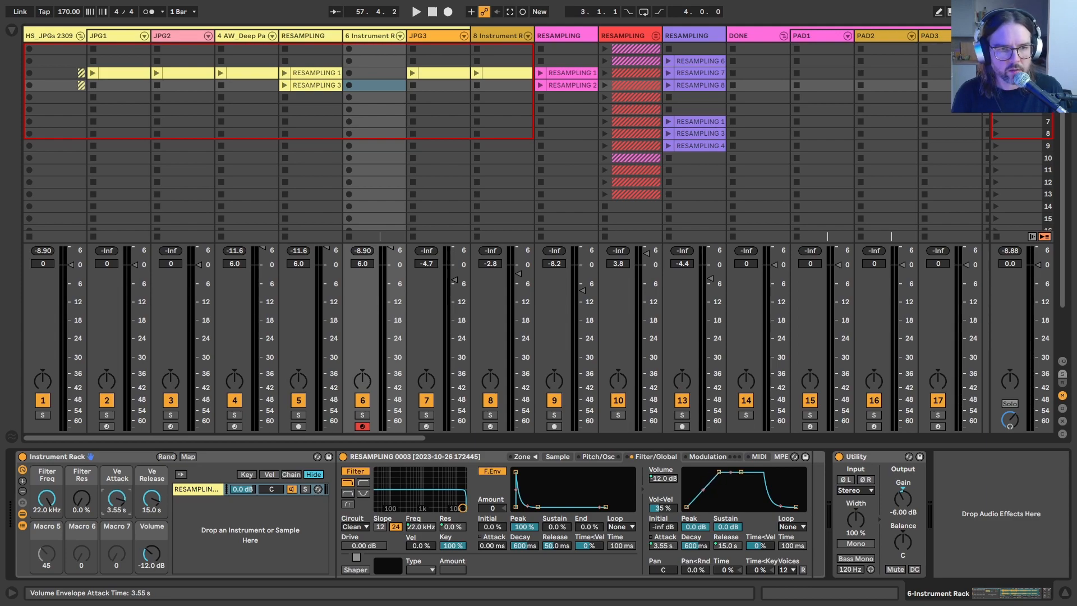
Step: Route the Sampler's LFO 2 to Sample Offset with an amount of 100, a random stepped waveform and a 0.01 Hz rate
left_click(707, 456)
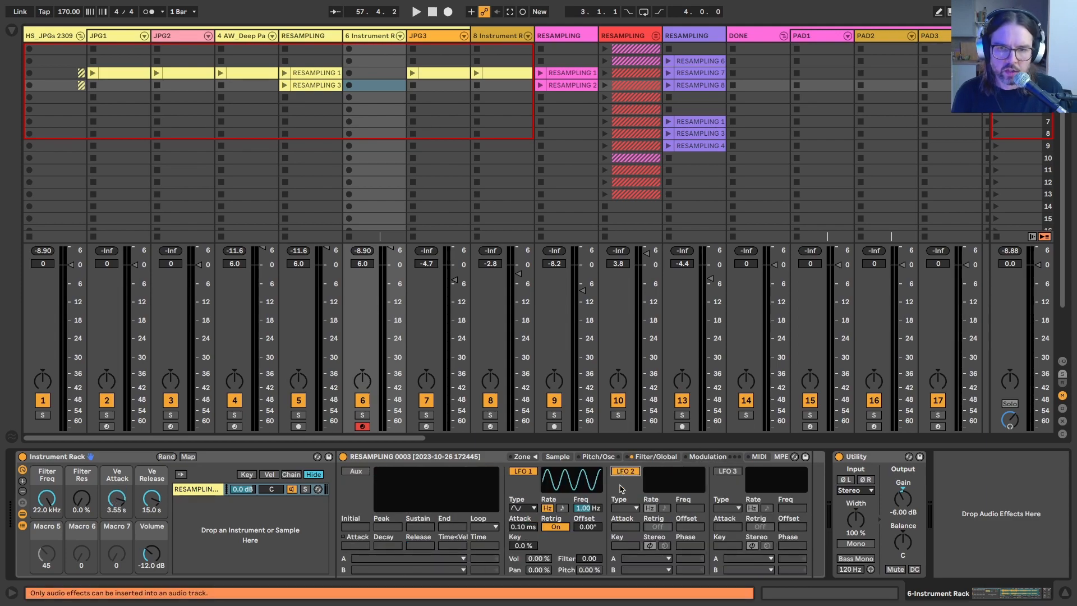
left_click(629, 559)
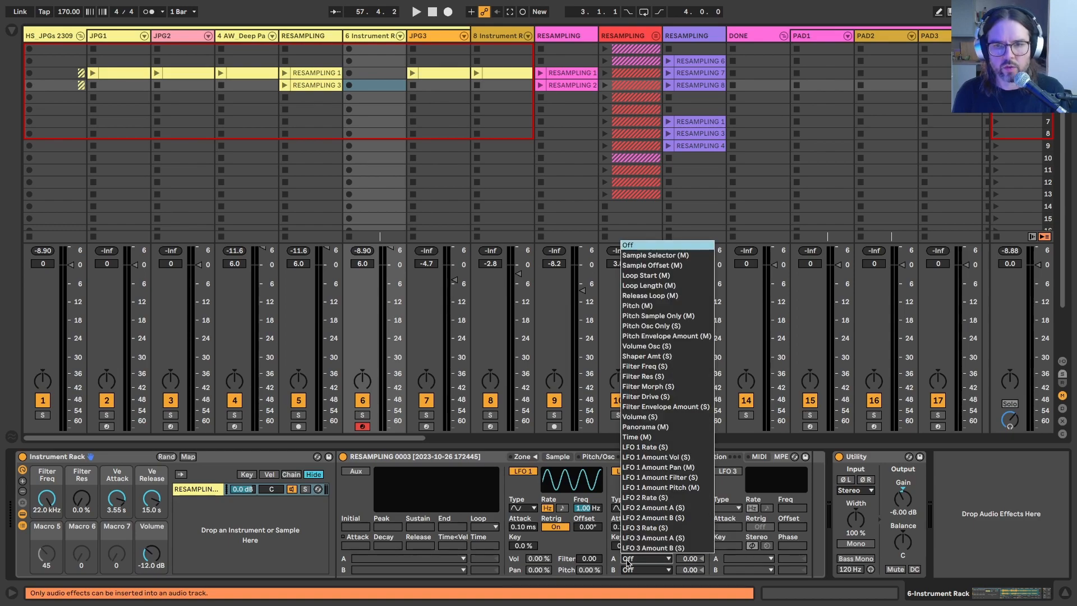
left_click(638, 266)
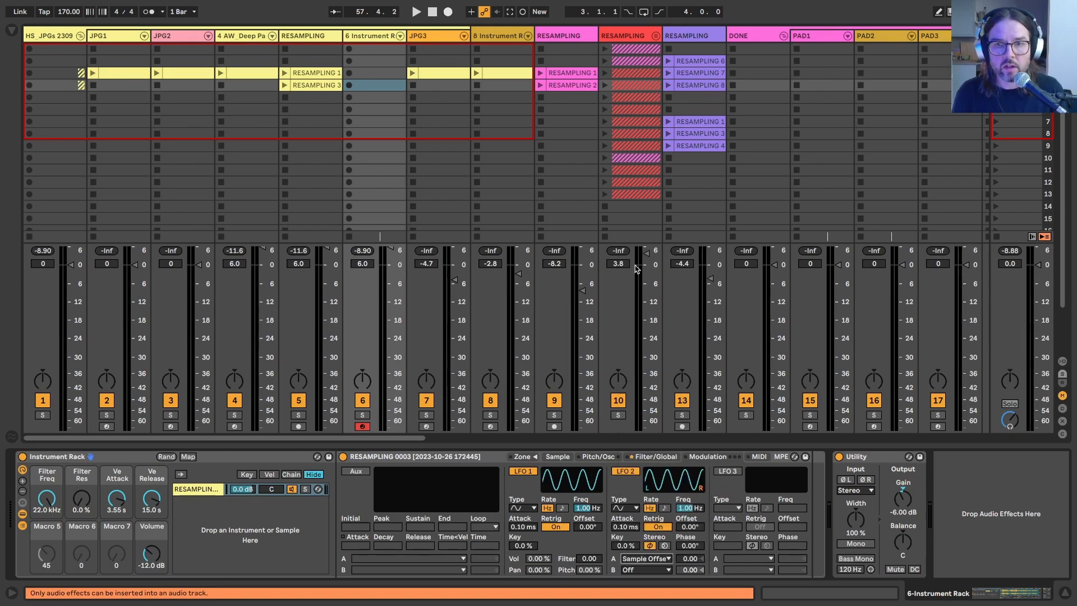
left_click_drag(680, 561, 627, 535)
left_click(626, 509)
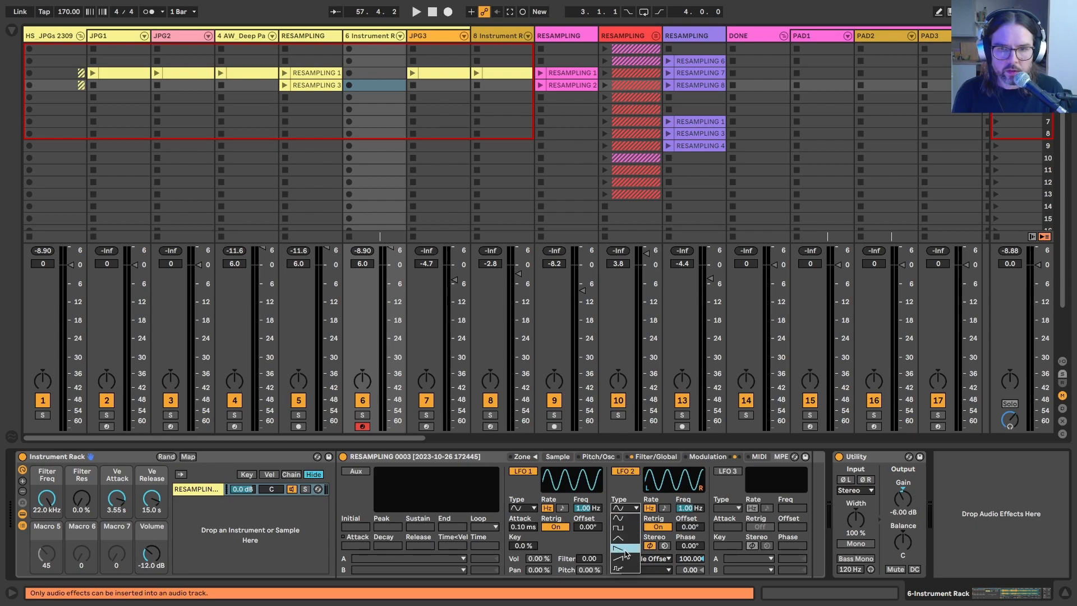
left_click(625, 570)
left_click_drag(682, 507, 682, 553)
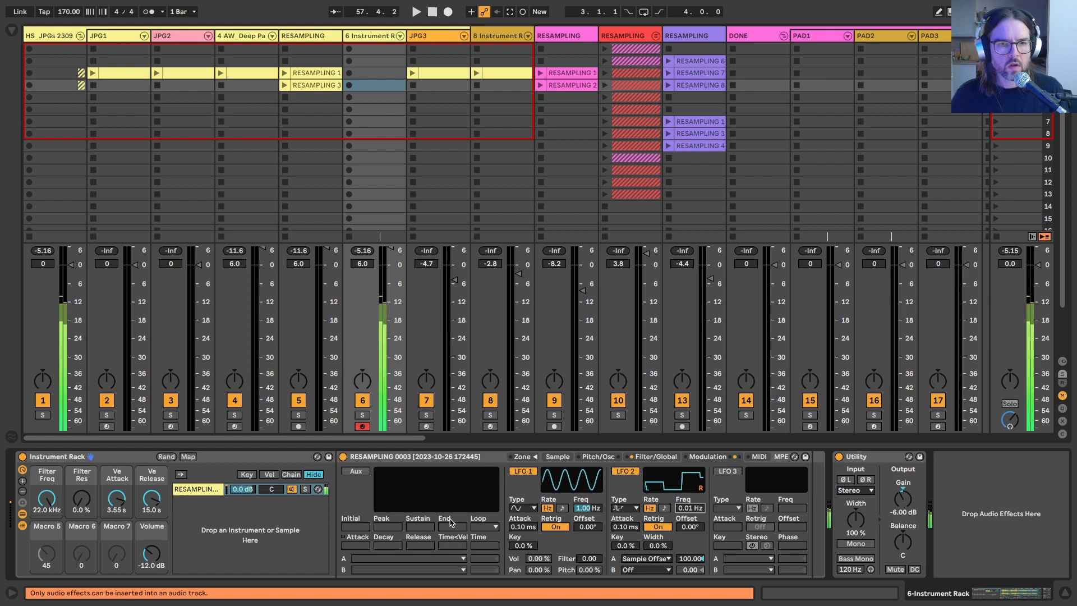
Step: Display the Sampler's waveform and lower the rack's Filter Freq macro to 4.40 kHz
left_click(559, 457)
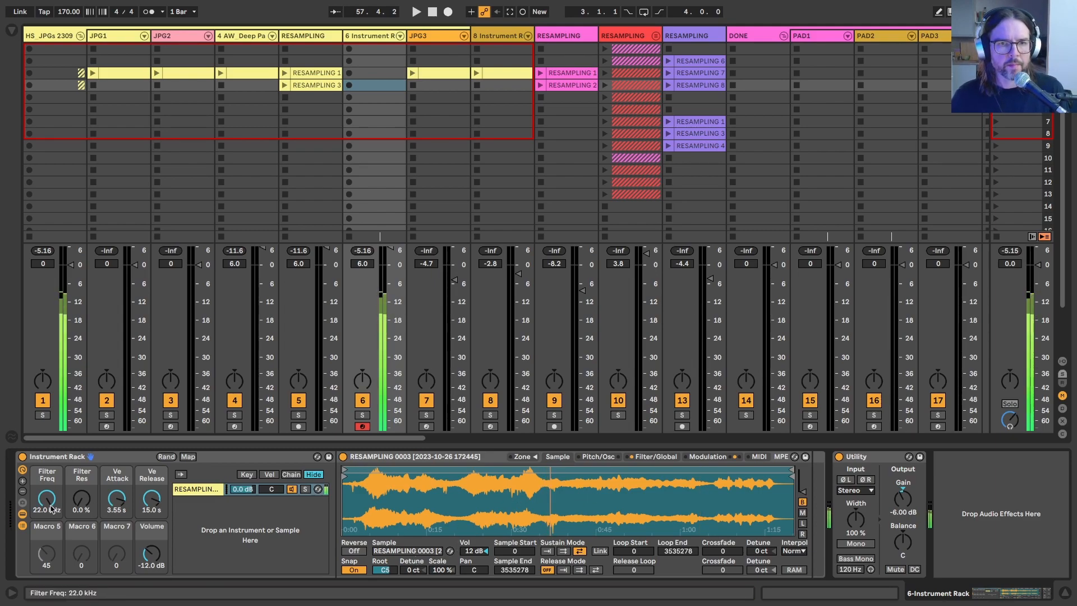
left_click(189, 491)
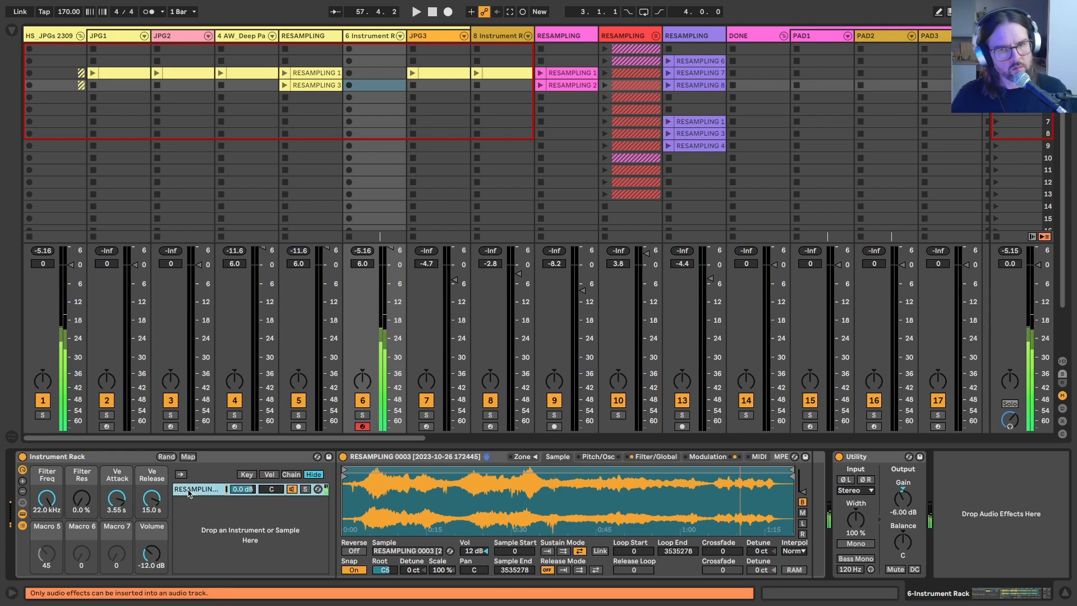
left_click_drag(37, 517, 37, 551)
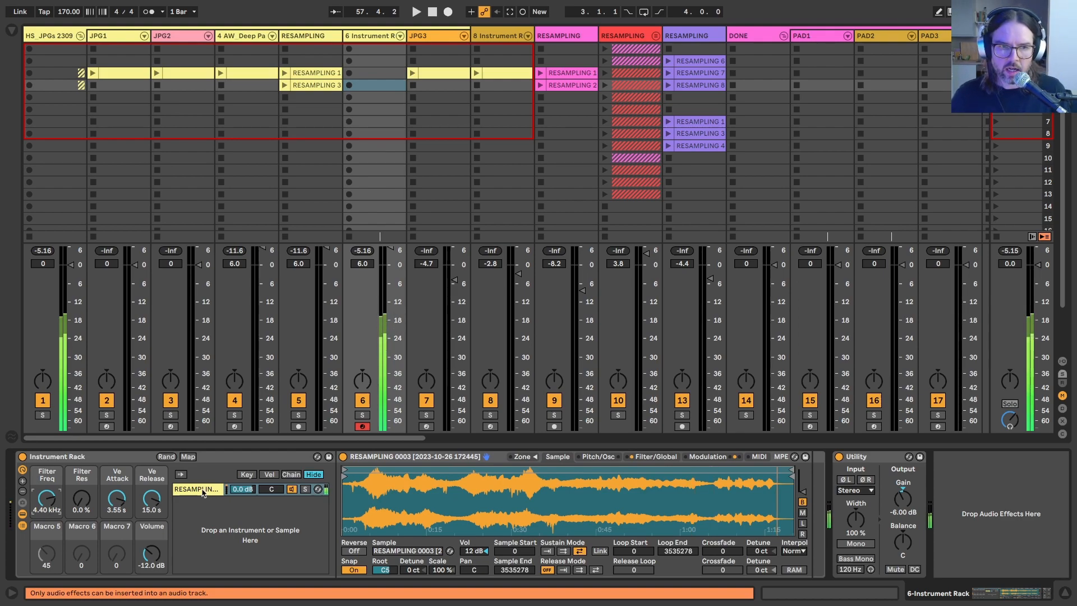
Step: Rename the rack's sample chain MID and duplicate it twice
key("ctrl+r")
type("MI")
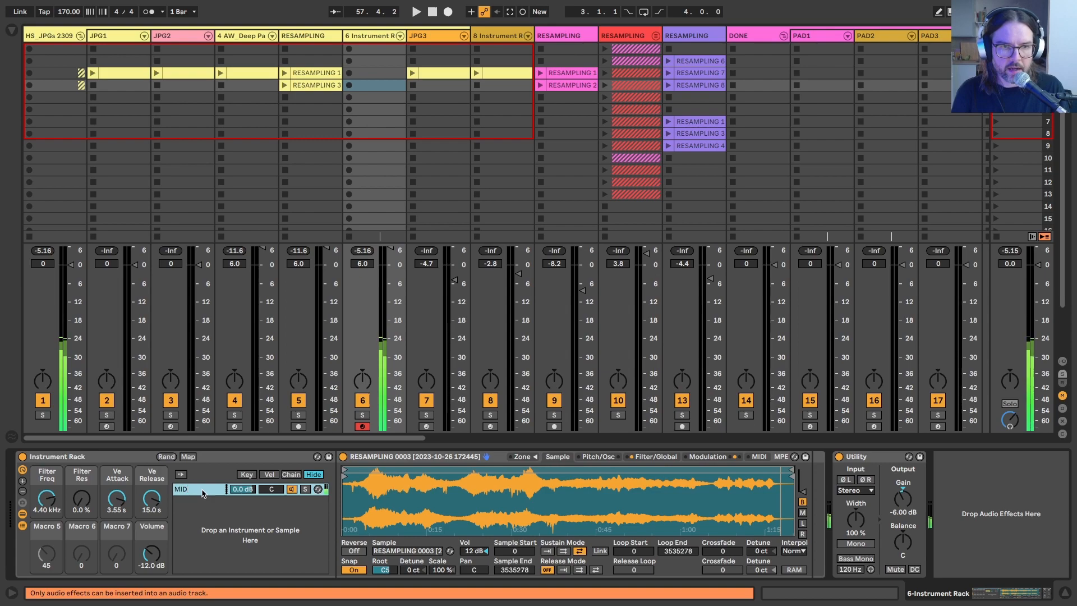
key("ctrl+d")
key("ctrl+d")
Step: Rename the two duplicated chains HI and LO, and move HI above MID in the chain list
left_click(189, 504)
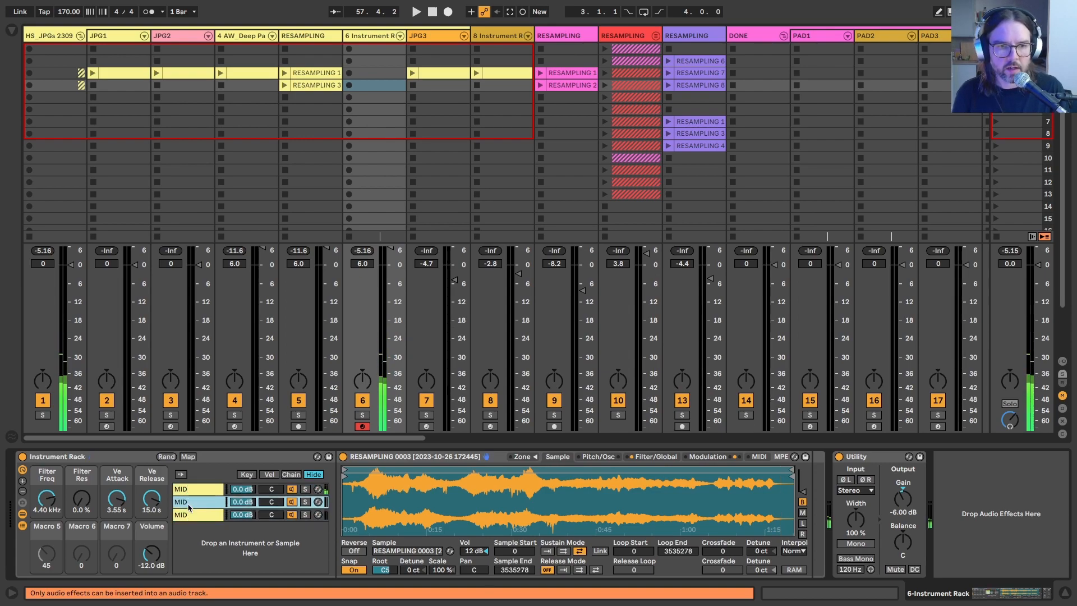
key("ctrl+r")
type("HI")
key("Return")
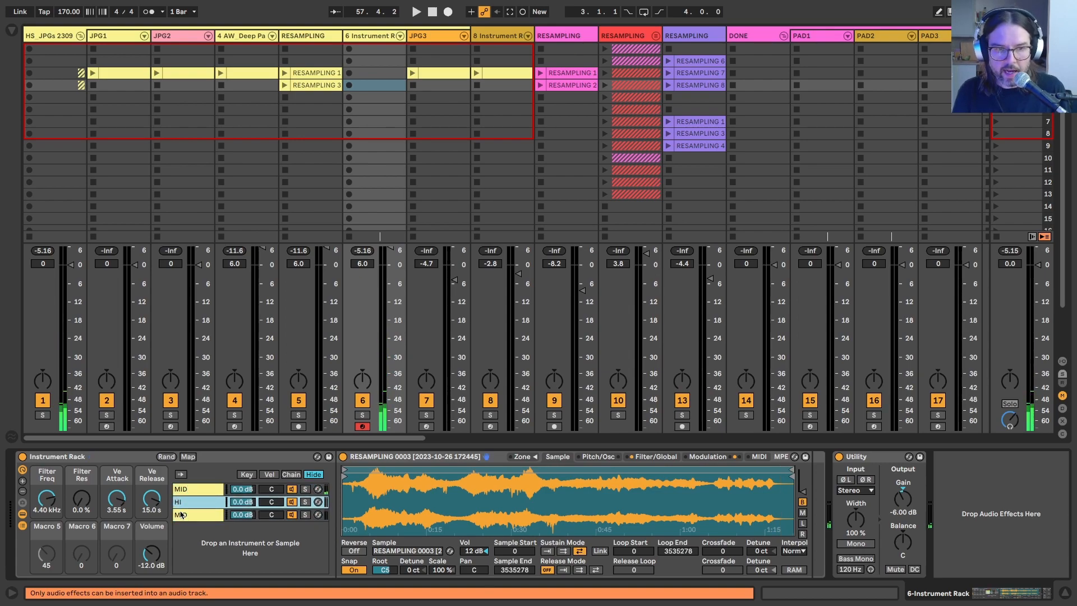
left_click(181, 514)
key("ctrl+r")
type("LO")
key("Return")
left_click_drag(177, 505, 178, 485)
Step: Check the chains' pitch and sample settings, and set the LO chain's Sampler transposition to -12 st
left_click(183, 504)
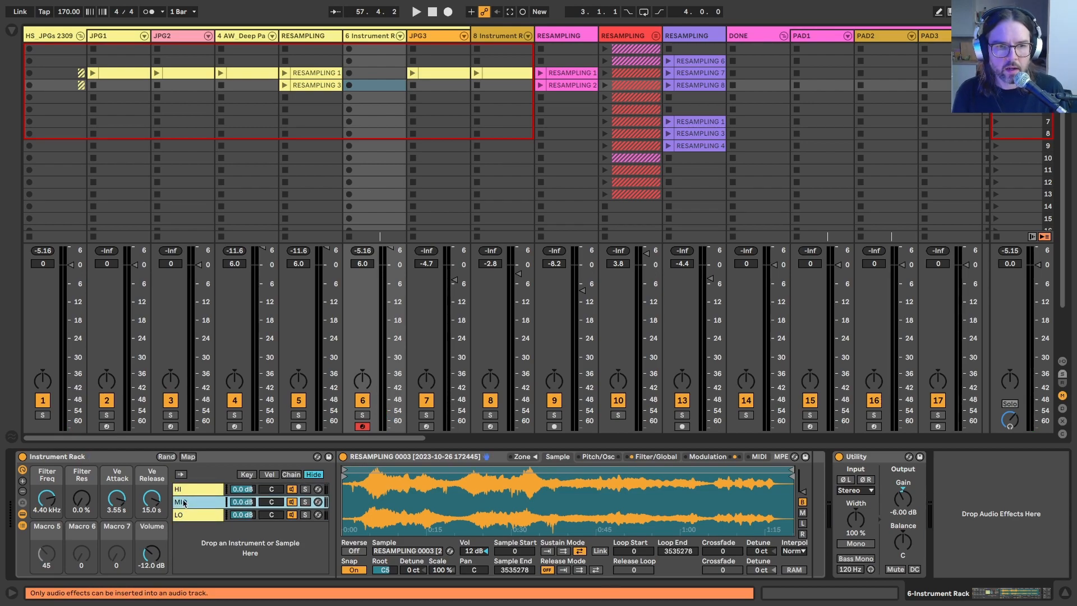
left_click(186, 491)
left_click(594, 456)
left_click(566, 456)
left_click(595, 457)
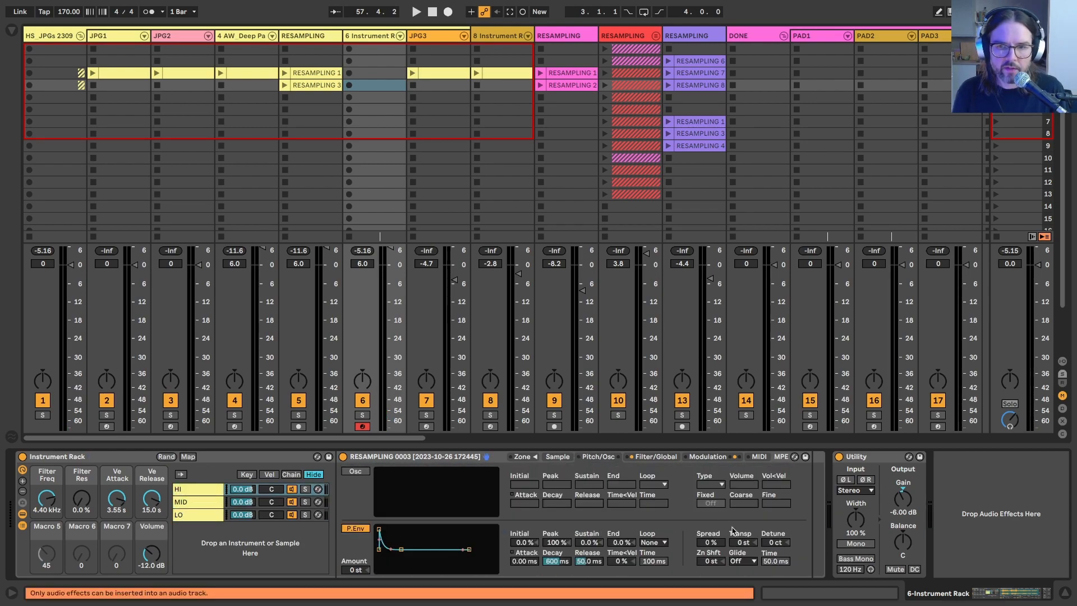
left_click(193, 502)
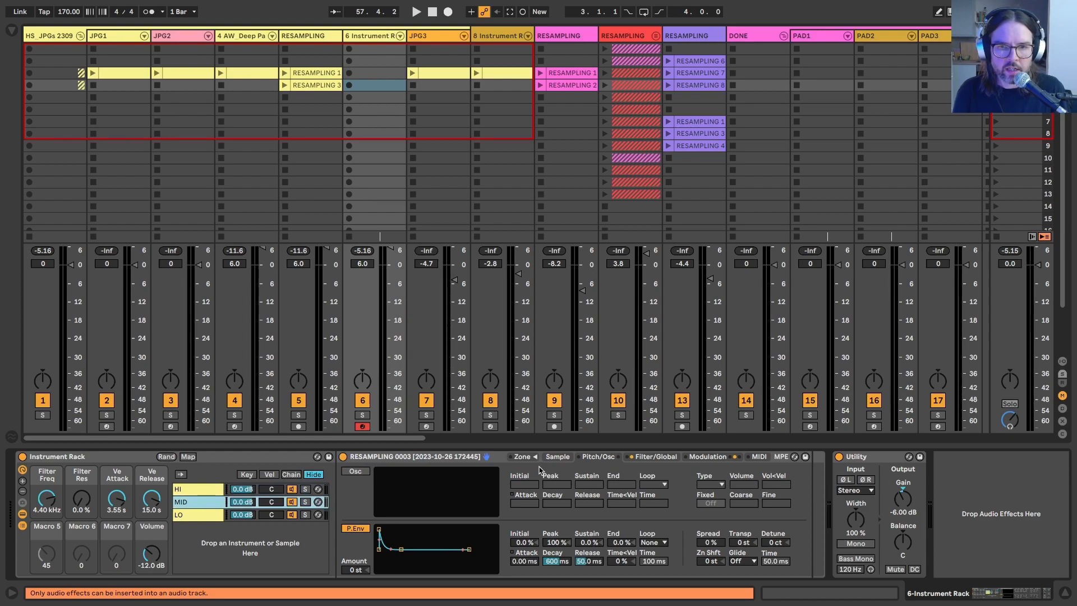
left_click(557, 456)
left_click(185, 515)
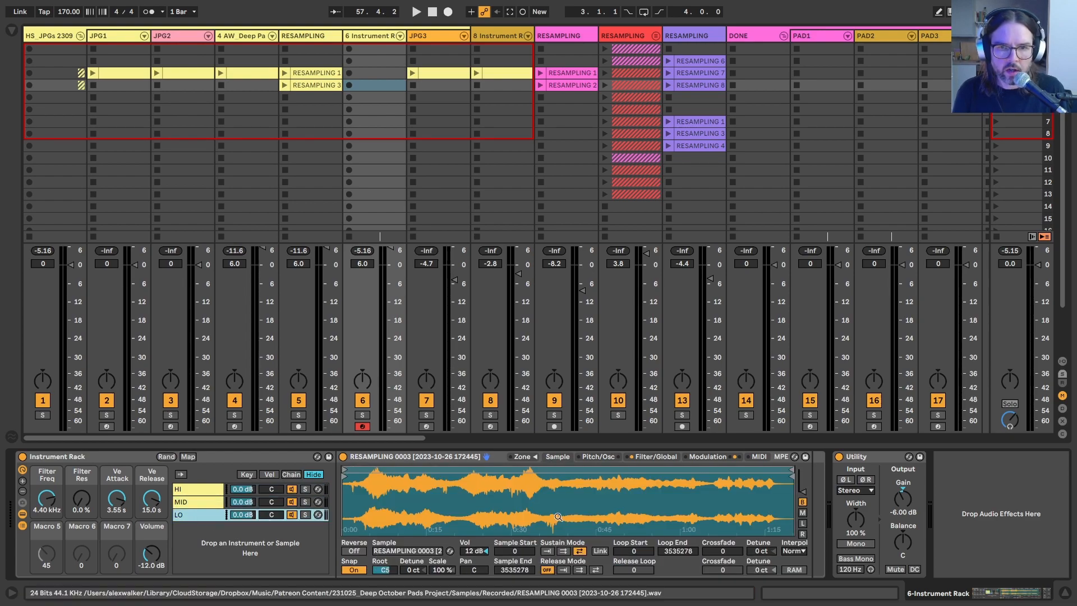
left_click(598, 457)
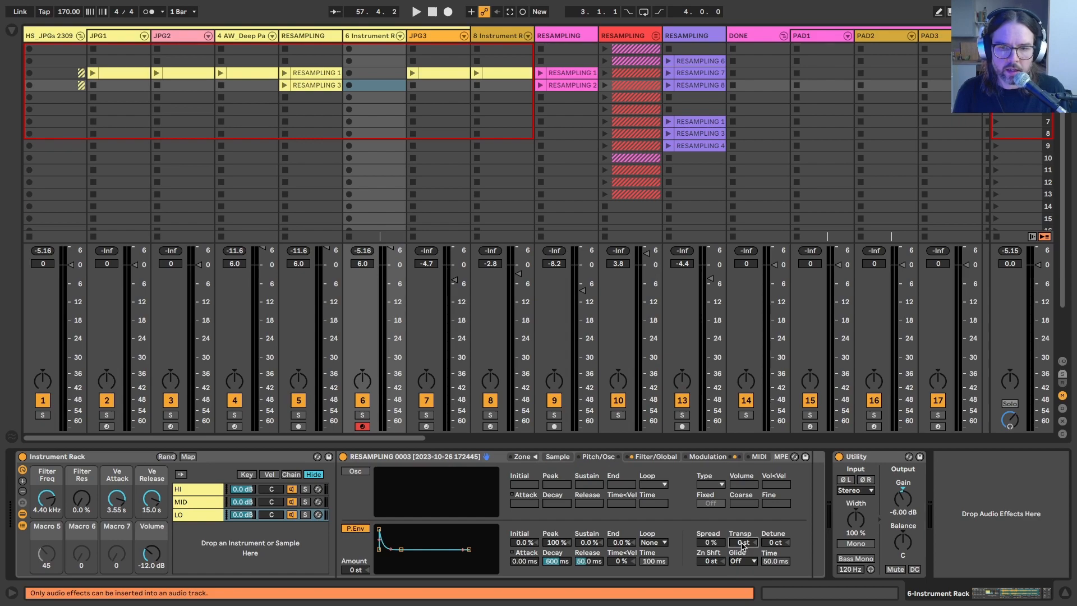
left_click_drag(743, 545, 743, 566)
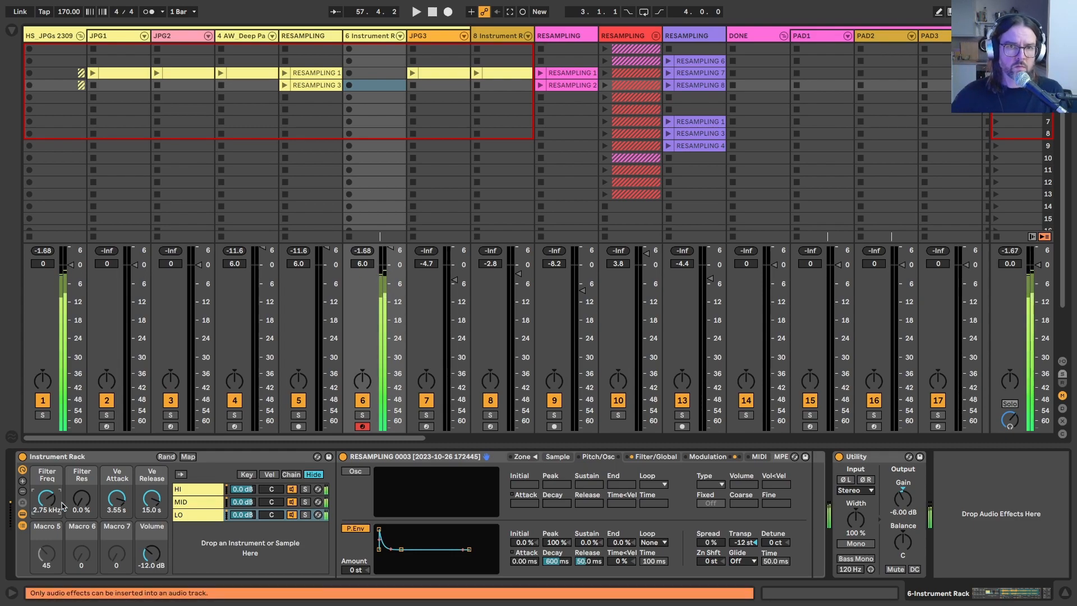
Step: Turn on Reverse for the HI chain's sample and lower the rack's Filter Freq macro to 1.20 kHz
left_click(184, 493)
left_click(558, 456)
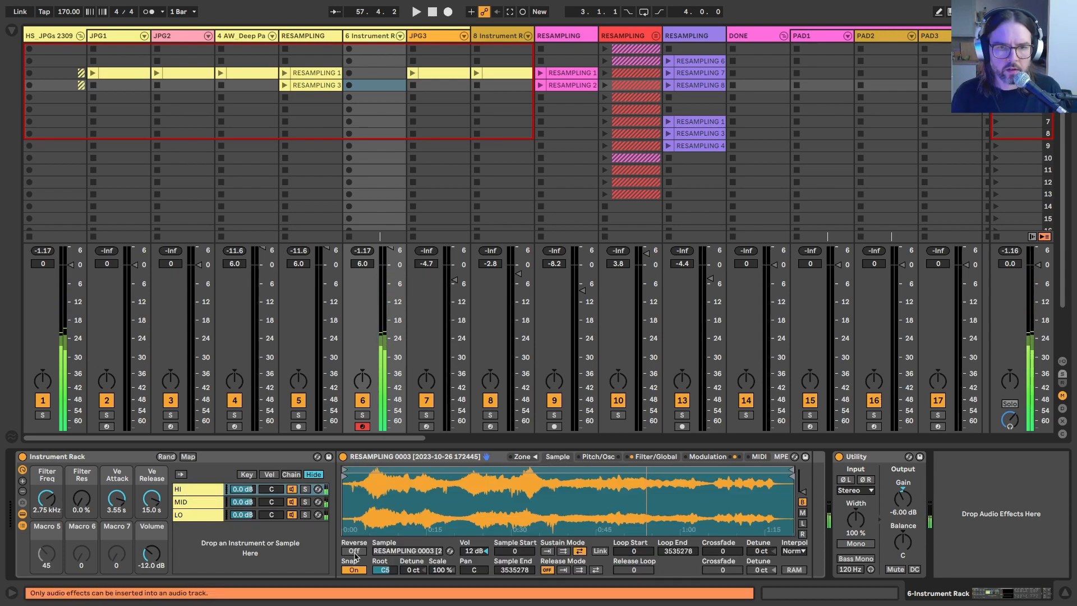
left_click(597, 456)
left_click(655, 456)
left_click(607, 457)
left_click(559, 457)
left_click(350, 550)
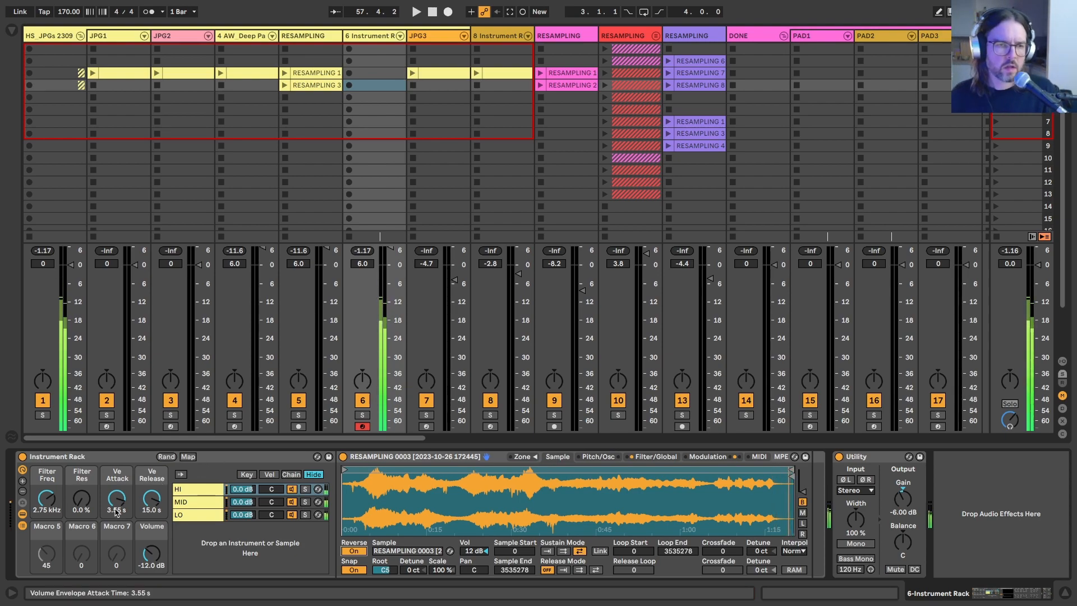
mouse_move(47, 497)
left_mouse_down()
mouse_move(47, 519)
mouse_move(47, 496)
left_mouse_up()
Step: Unmap the HI chain's filter frequency and resonance from the Filter Freq and Filter Res macros
left_click(180, 491)
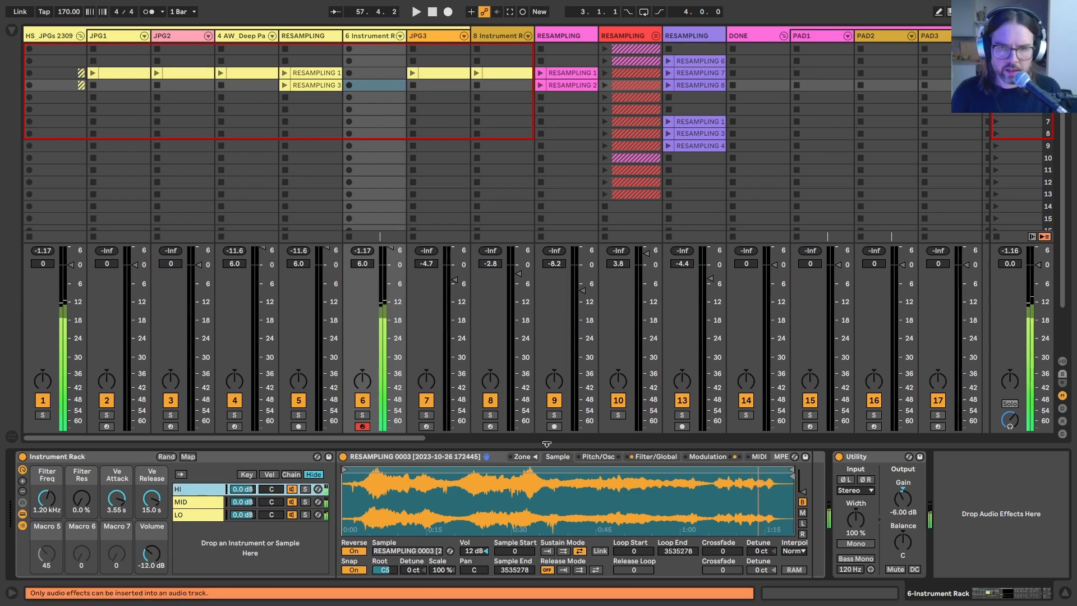
left_click(655, 457)
right_click(413, 527)
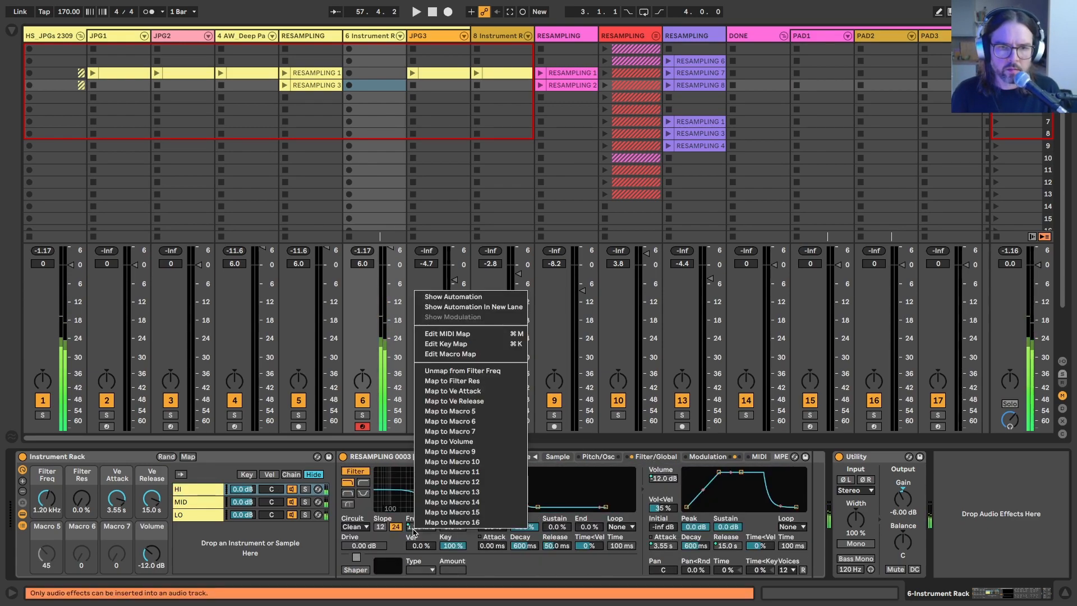
left_click(432, 371)
right_click(449, 527)
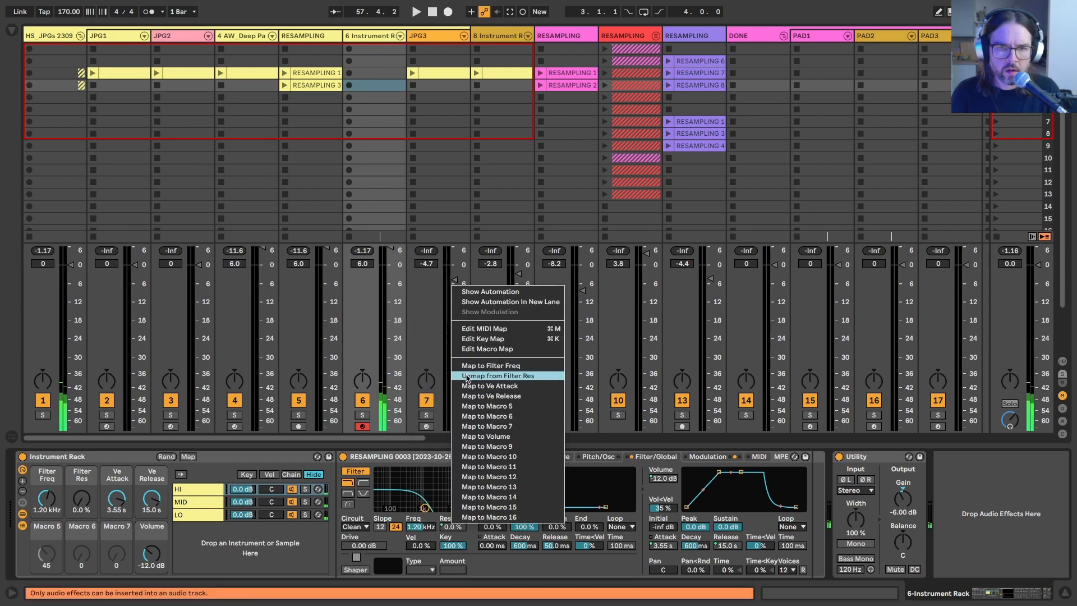
left_click(466, 376)
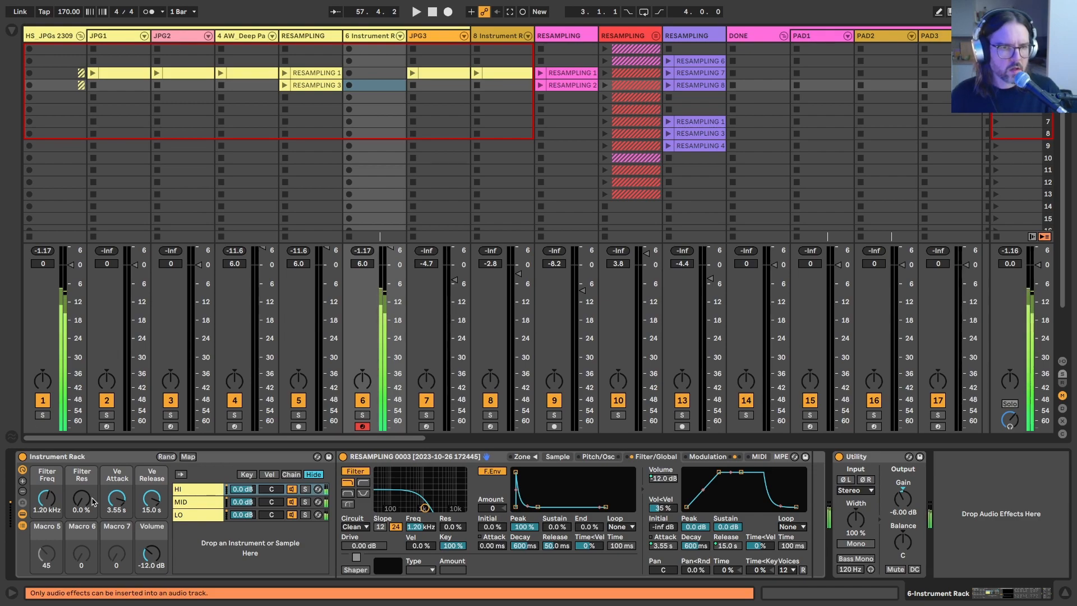
Step: Set the chain volumes to -12.0 dB for HI, -6.0 dB for MID and -11.0 dB for LO
mouse_move(236, 515)
left_mouse_down()
mouse_move(236, 530)
mouse_move(238, 493)
mouse_move(242, 515)
left_mouse_up()
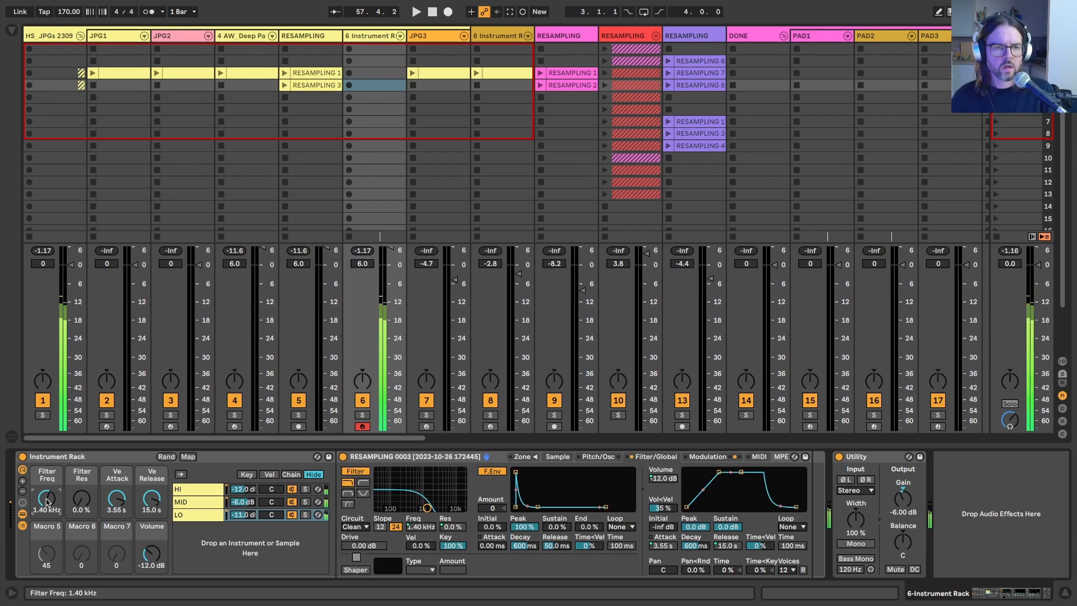
left_click(182, 503)
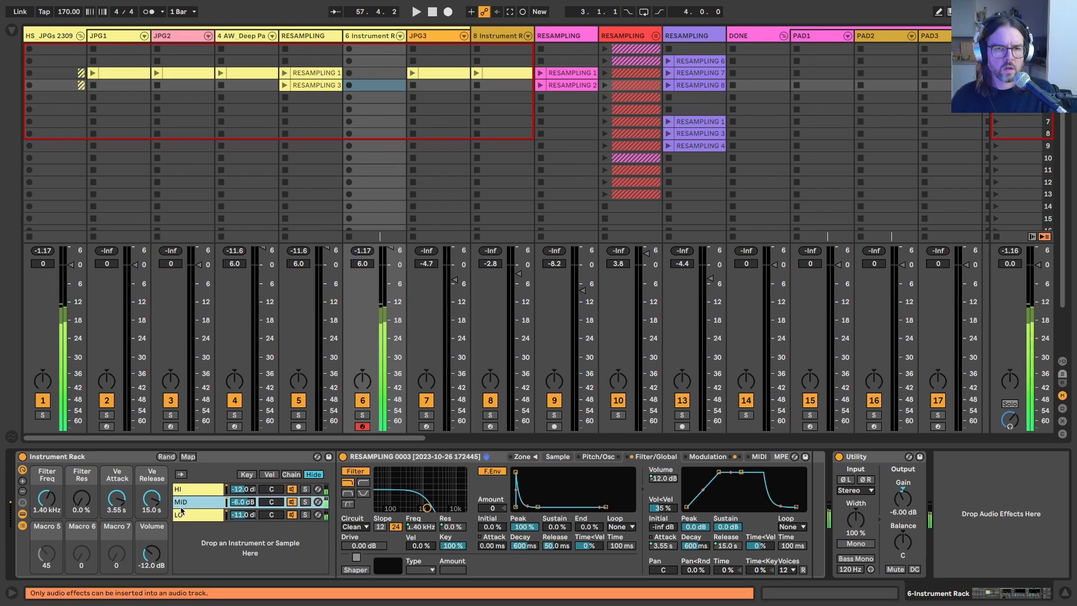
Step: Add the Hybrid Reverb preset Echo Streets from the Space folder after the Sampler in the HI chain
left_click(193, 488)
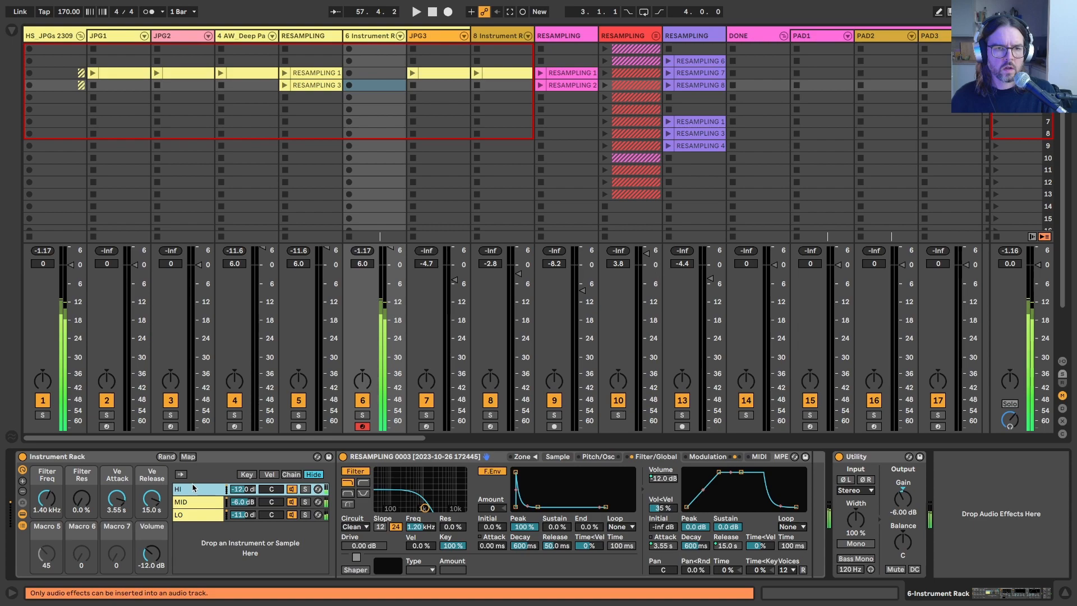
left_click(13, 31)
left_click(77, 212)
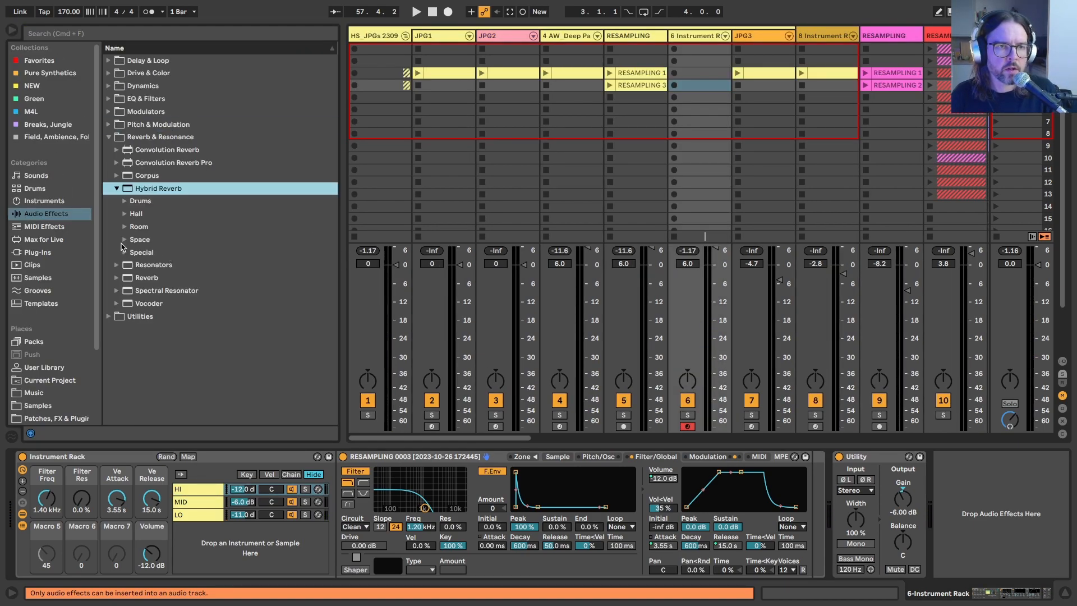
left_click(122, 242)
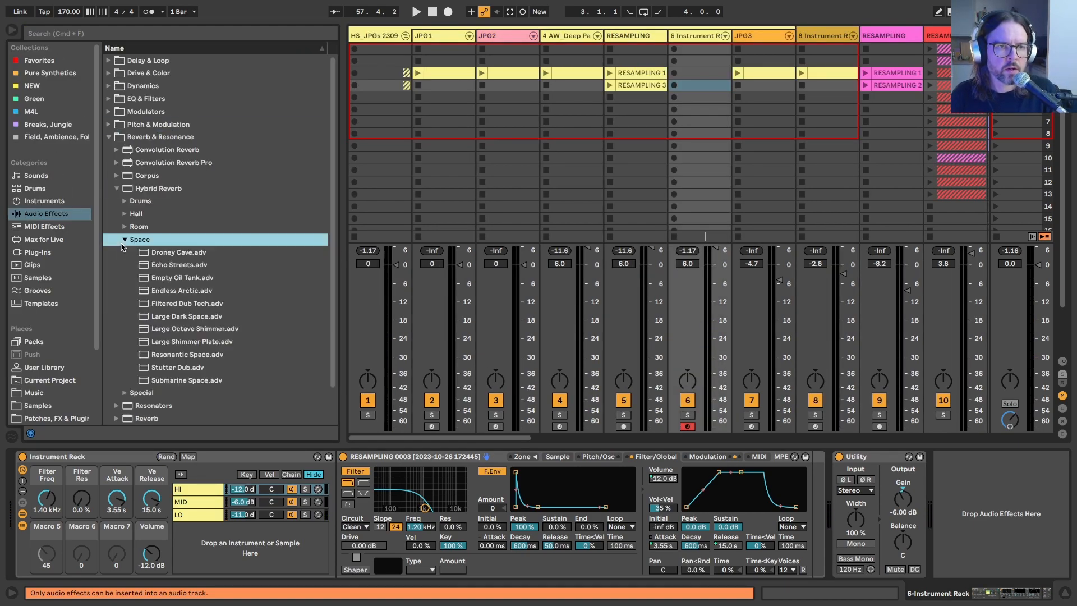
mouse_move(160, 264)
left_mouse_down()
mouse_move(824, 519)
mouse_move(814, 514)
left_mouse_up()
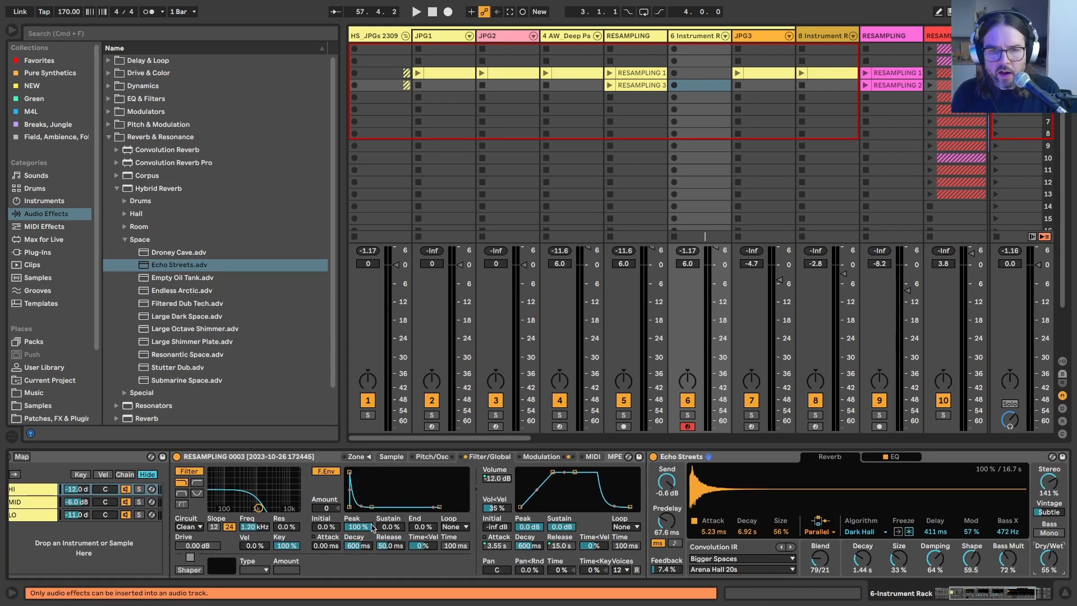
Step: Show the MID chain, and set the rack's Filter Freq macro to 925 Hz and Filter Res macro to 22 %
scroll(364, 530, "left", 5)
left_click(199, 492)
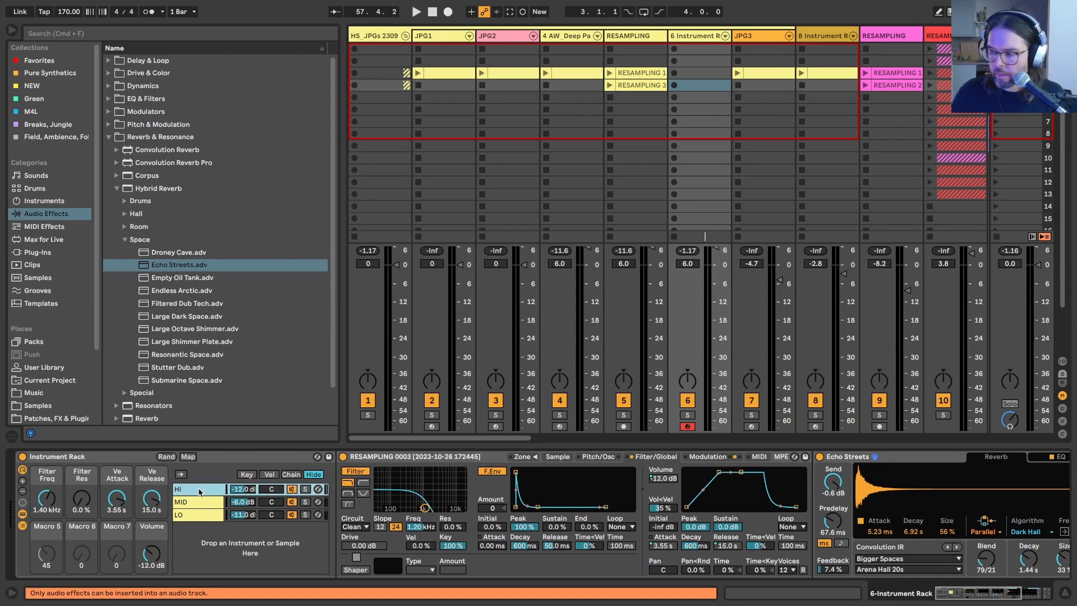
left_click(235, 505)
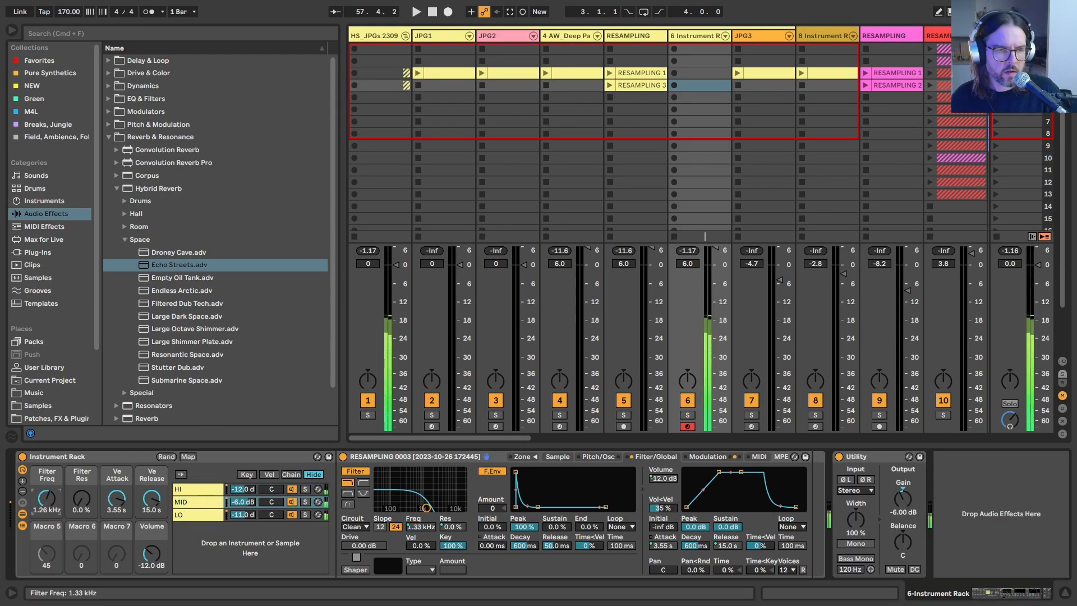
left_click_drag(424, 508, 422, 509)
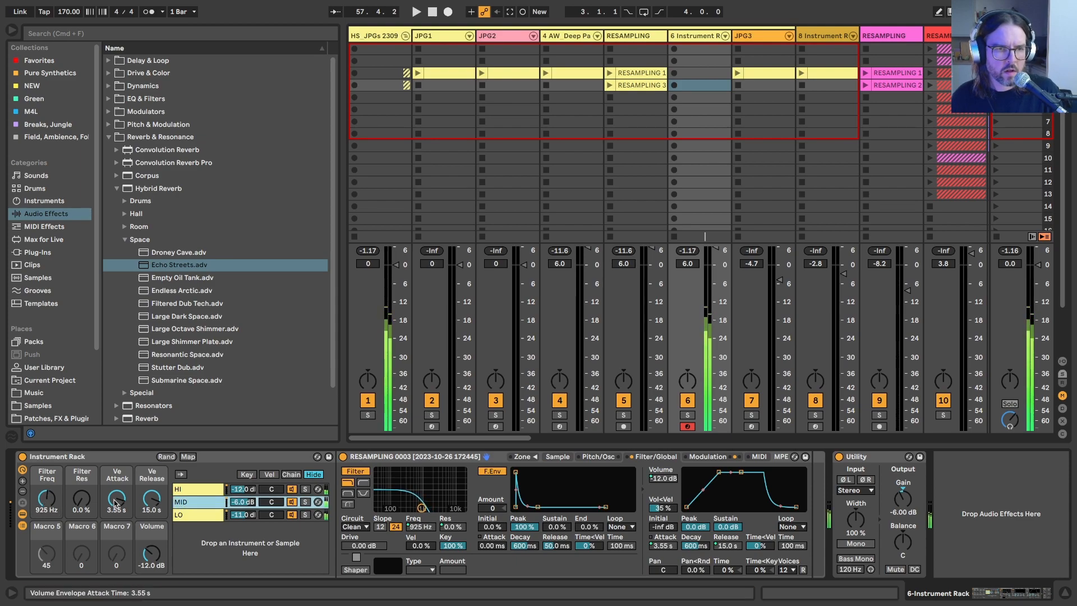
left_click_drag(84, 501, 84, 489)
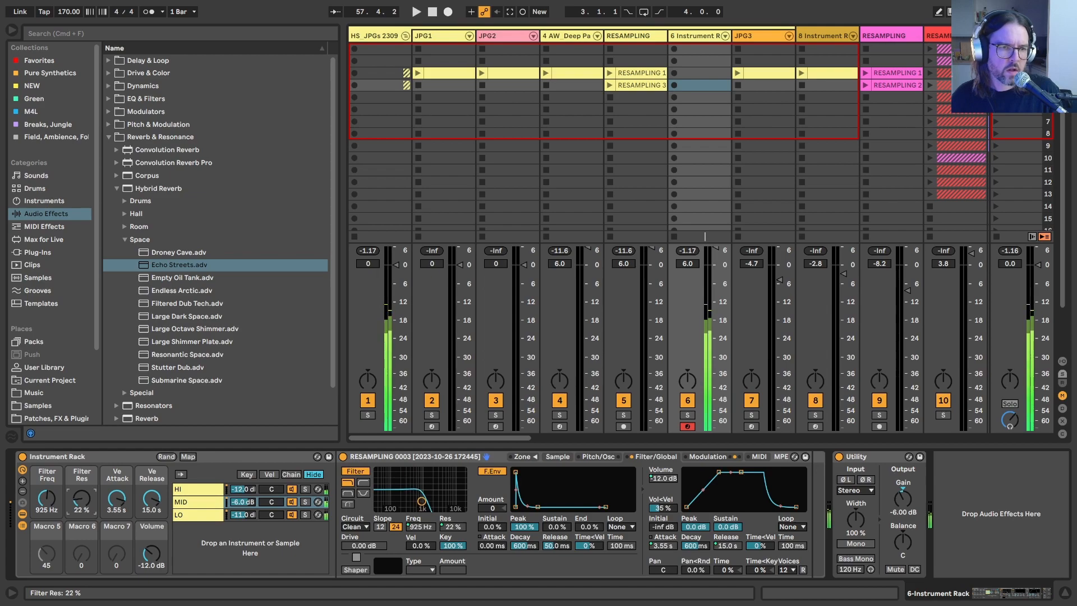
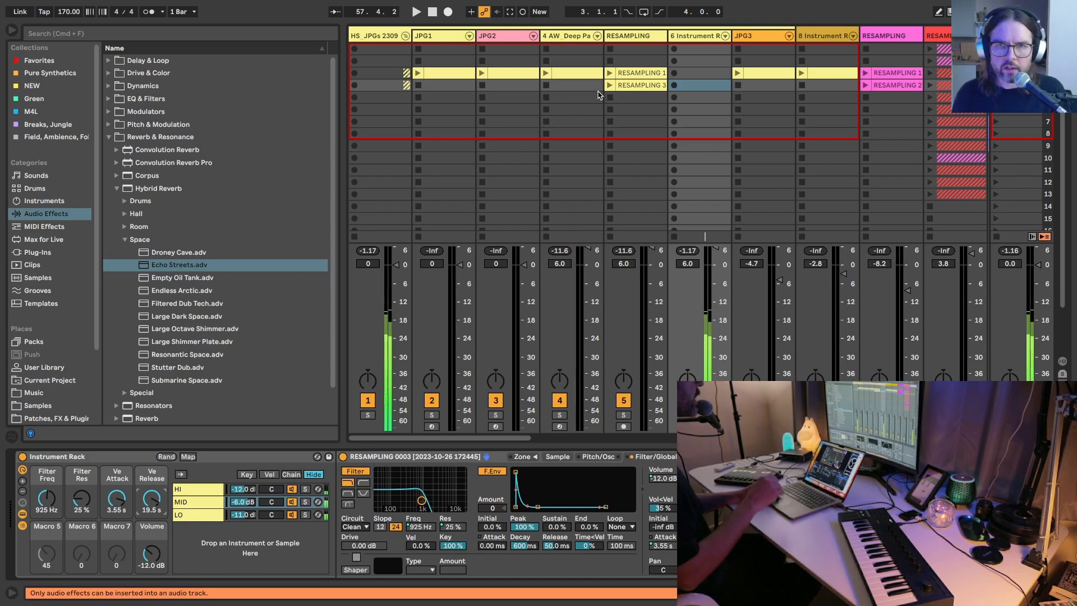
Step: Duplicate the 6 Instrument Rack track so a second copy of the rack sits beside it
key("Left")
key("Left")
key("Right")
key("Left")
key("Right")
key("Right")
key("Left")
key("Right")
key("super+d")
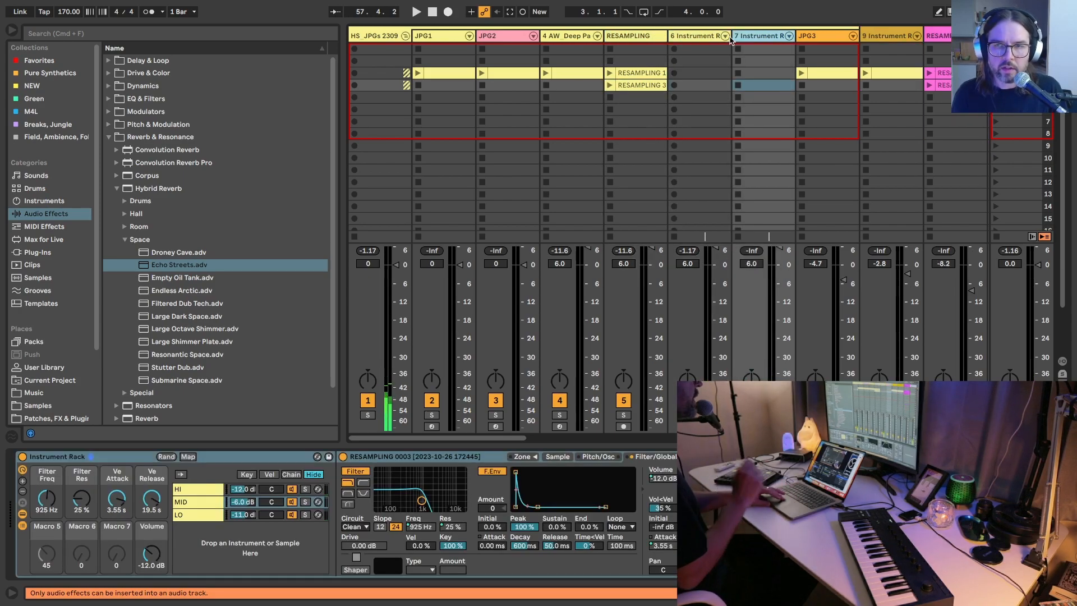
key("Left")
key("Right")
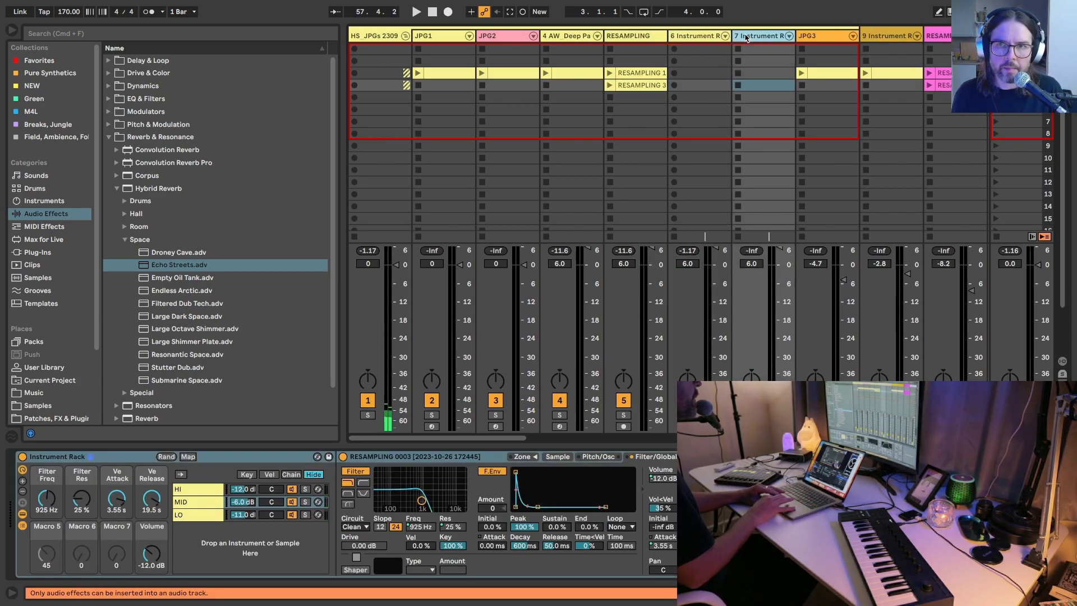
Step: Replace the MID chain's sample in the duplicated rack with the RESAMPLING 0001 clip and normalize its volume
left_click(556, 457)
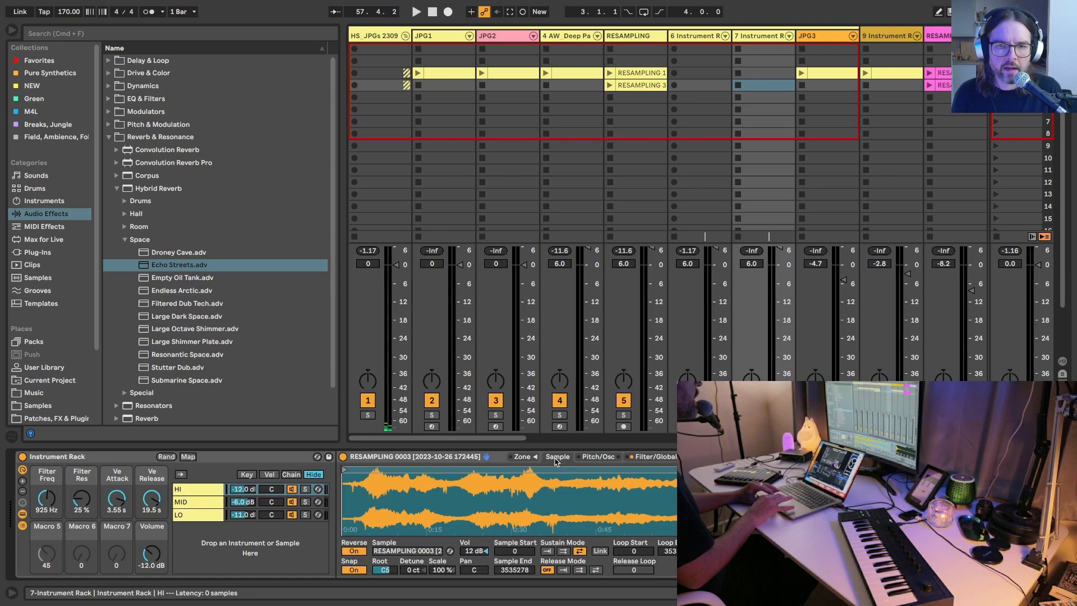
key("super+z")
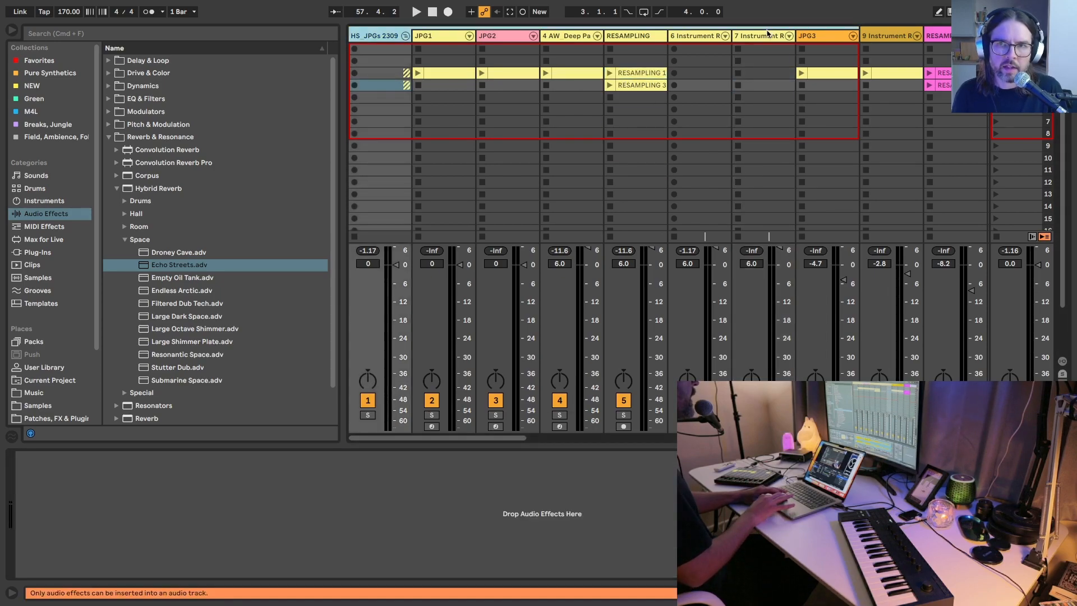
left_click(766, 35)
left_click_drag(630, 72, 630, 73)
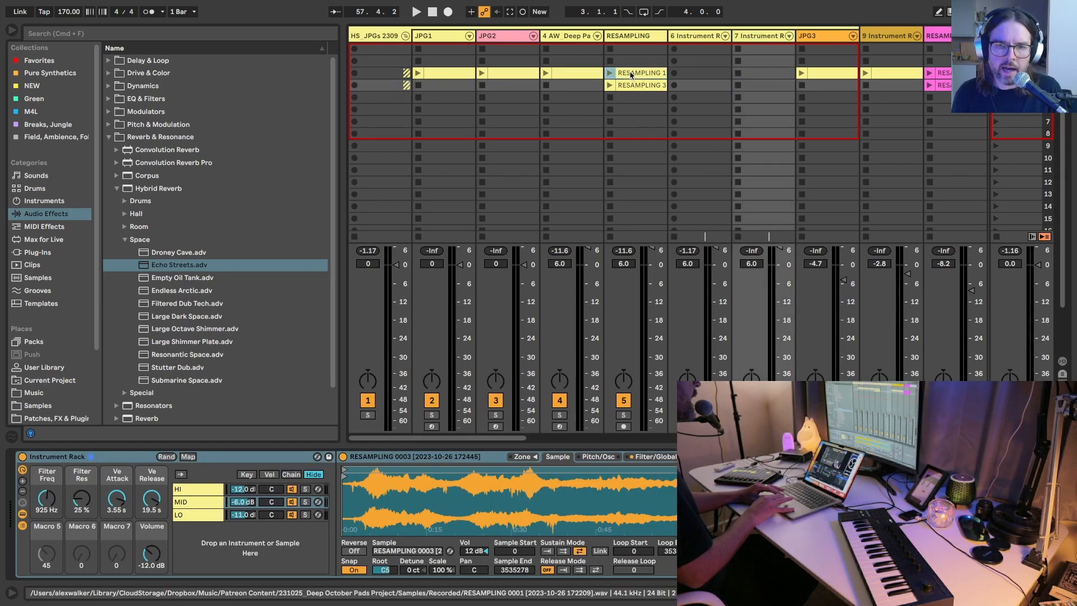
left_click_drag(394, 493, 402, 504)
right_click(402, 501)
left_click(444, 442)
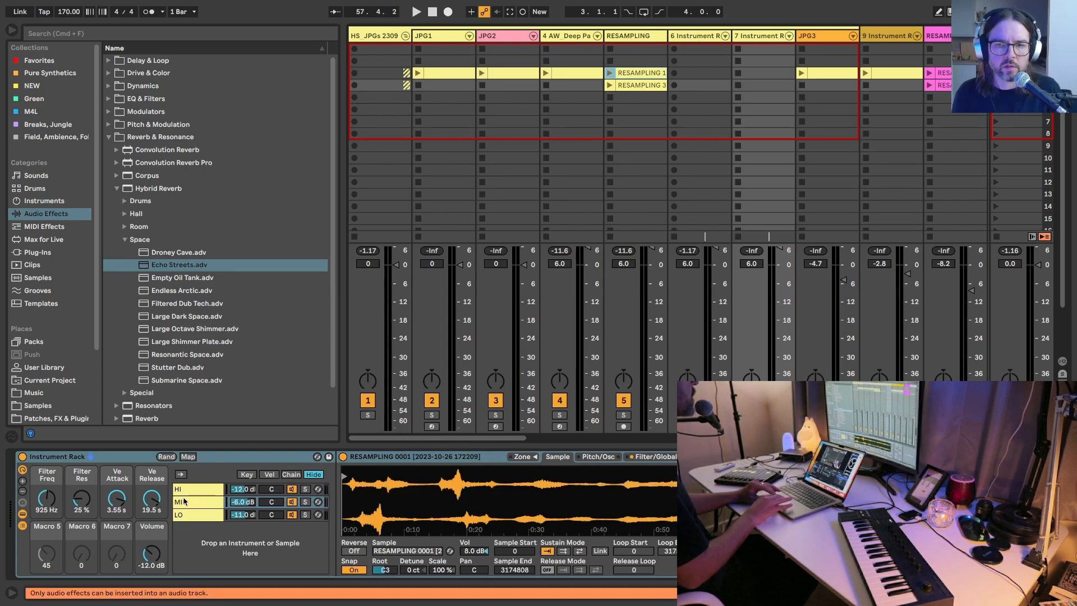
Step: Replace the LO chain's sample with the RESAMPLING 0001 clip and normalize its volume
left_click(196, 514)
left_click_drag(643, 74, 592, 505)
right_click(590, 503)
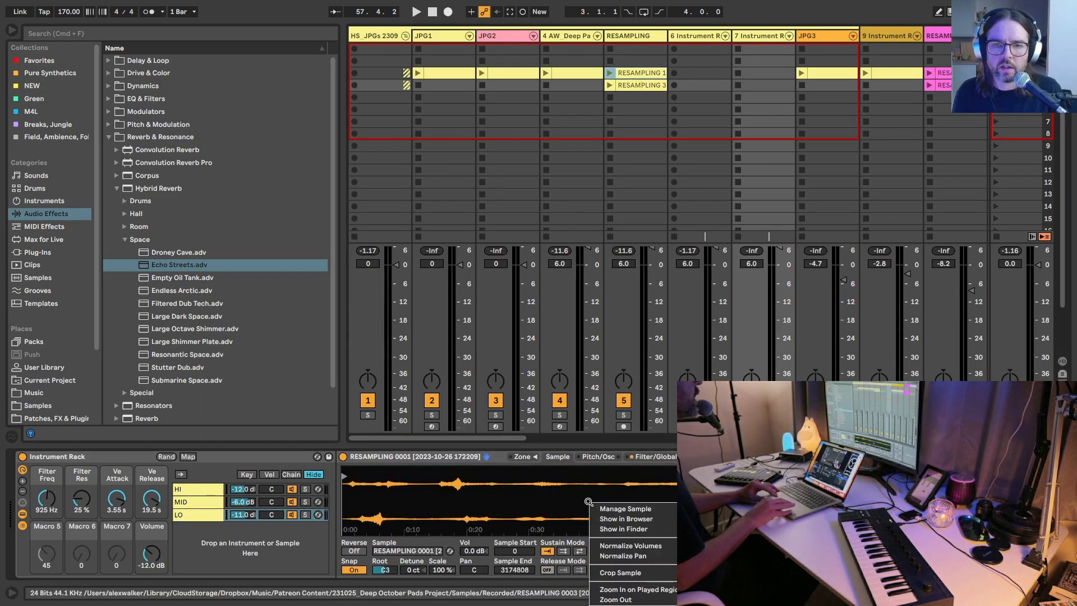
left_click(607, 543)
Step: Set the HI chain's sample to a back-and-forth sustain loop and rename the chain HI 48
left_click(194, 492)
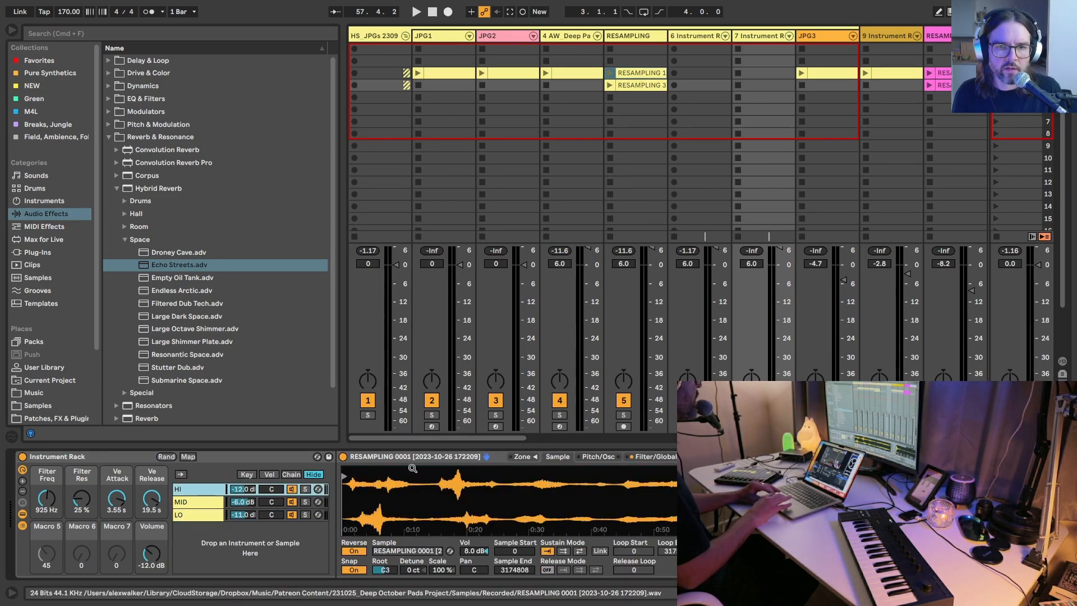
left_click(579, 551)
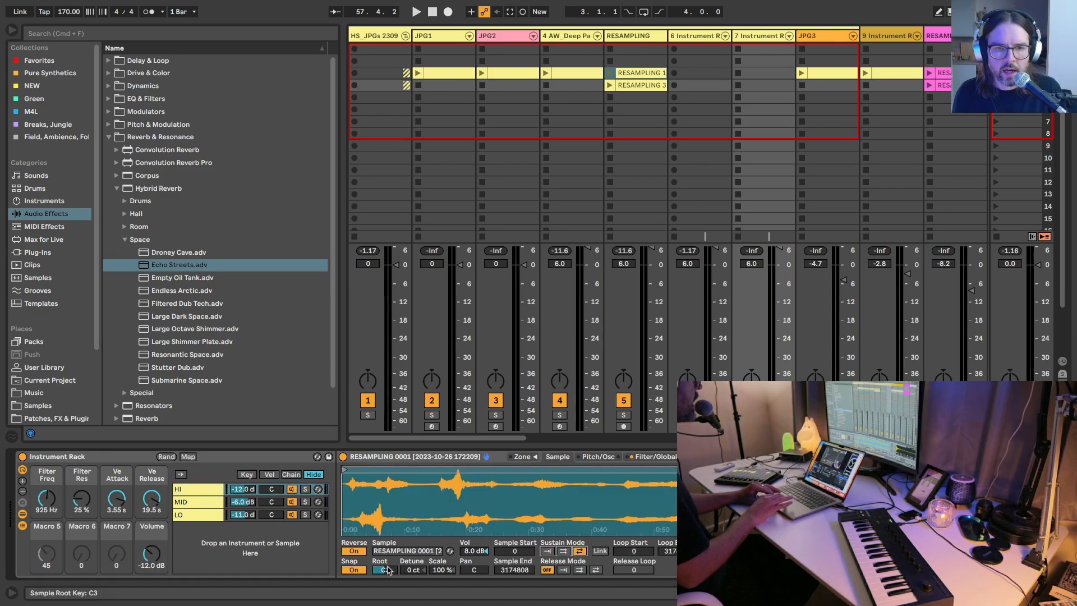
left_click(189, 494)
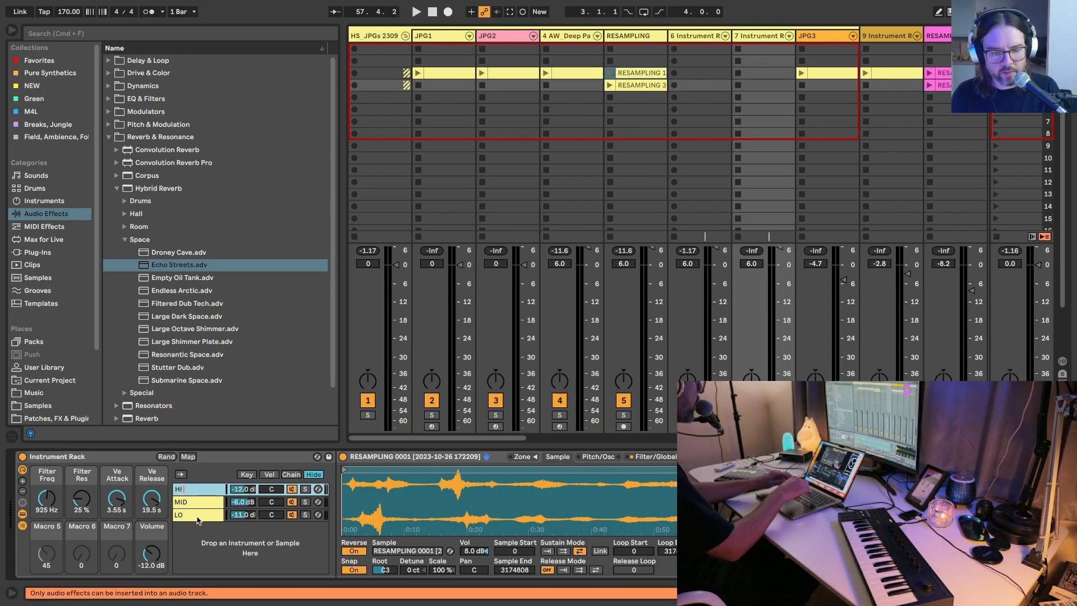
Step: Rename the MID chain to MID 72 and set its sample's root key to C5
left_click(197, 502)
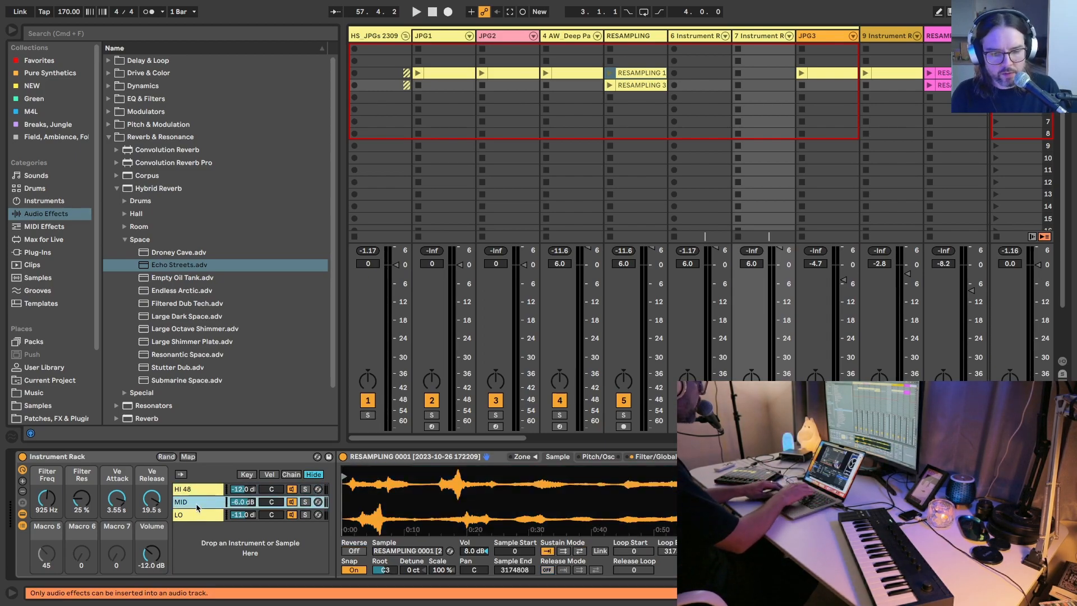
key("super+r")
key("Right")
type("72")
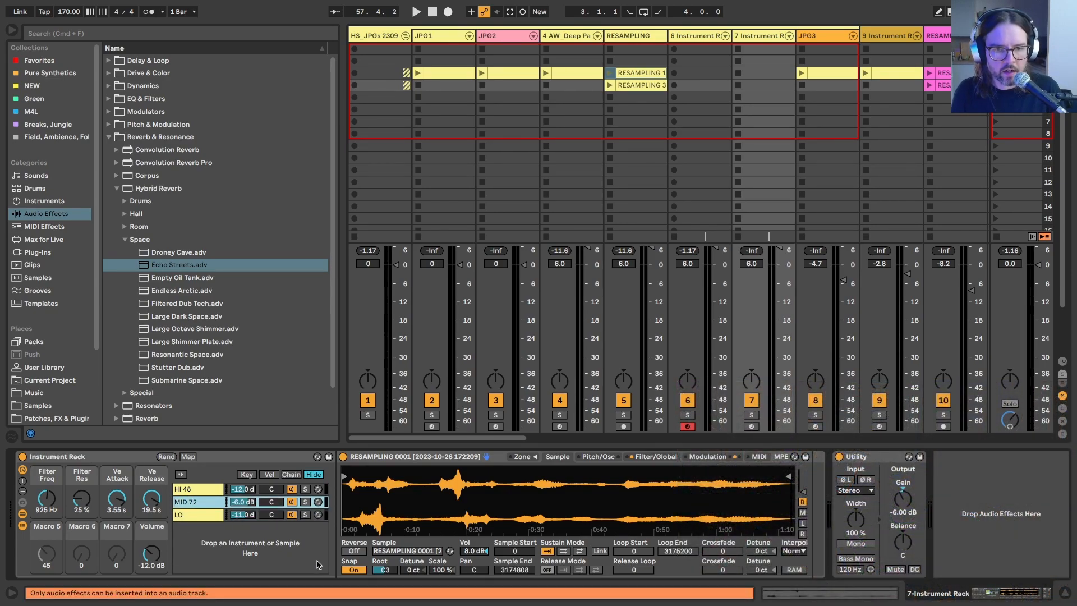
left_click(384, 570)
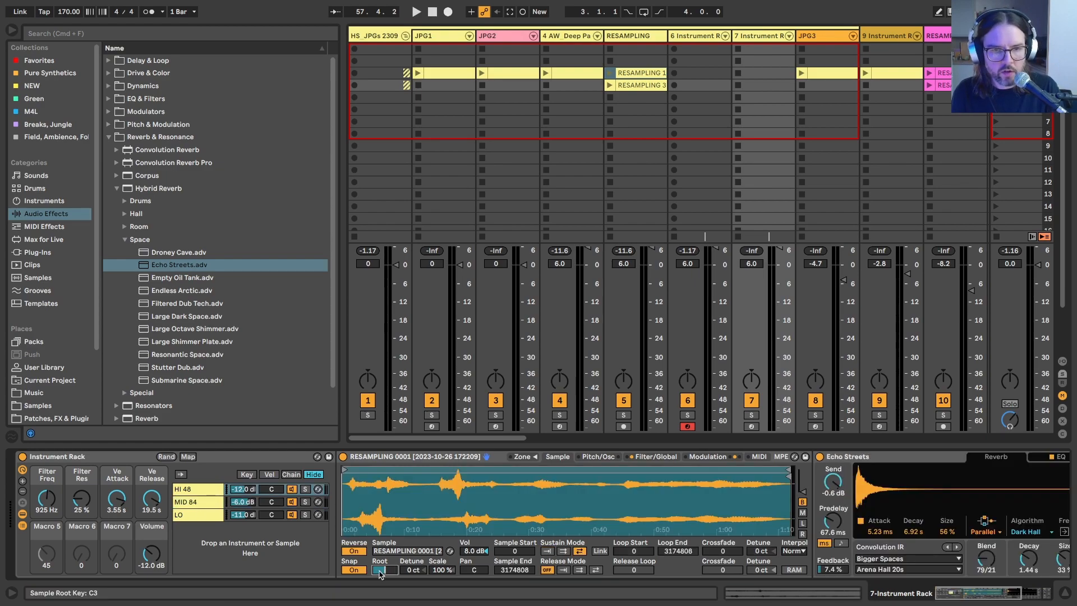
Step: Compare the Sampler transpose settings of the HI, MID and LO chains
left_click(194, 491)
left_click(610, 458)
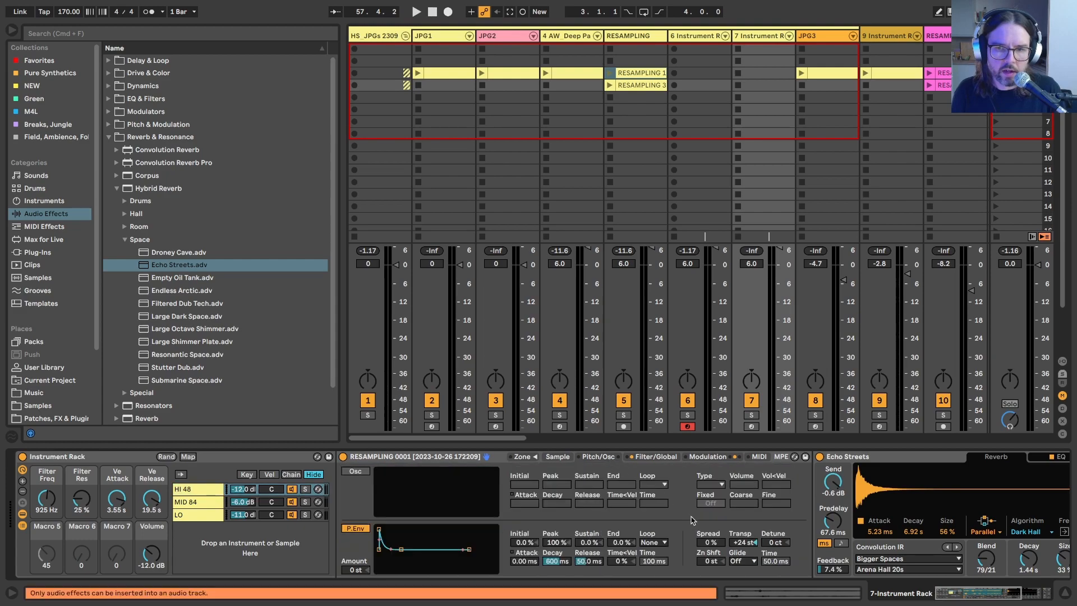
left_click(191, 501)
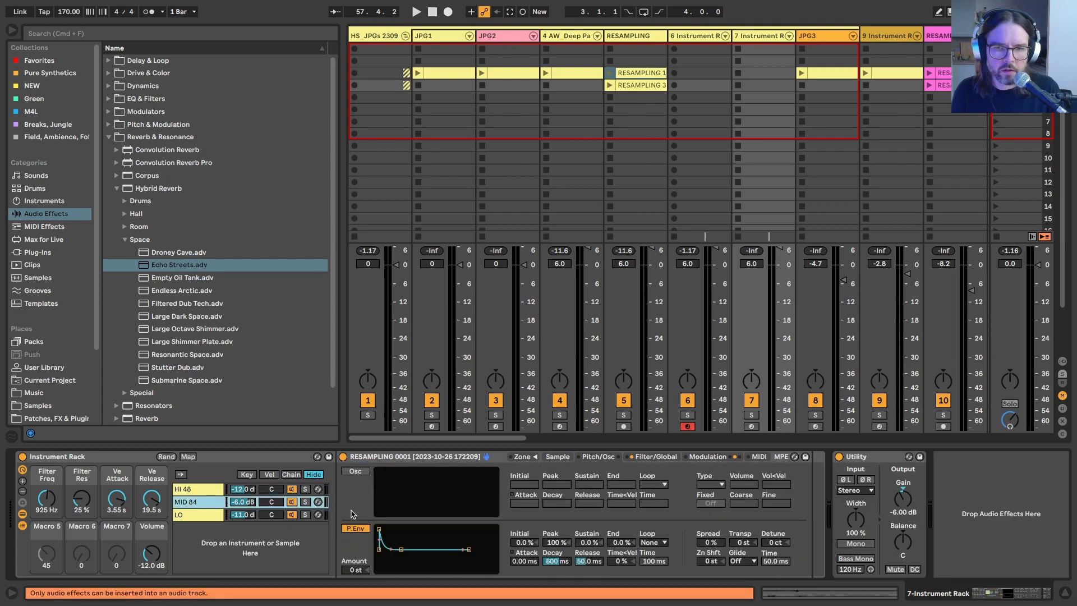
left_click(190, 515)
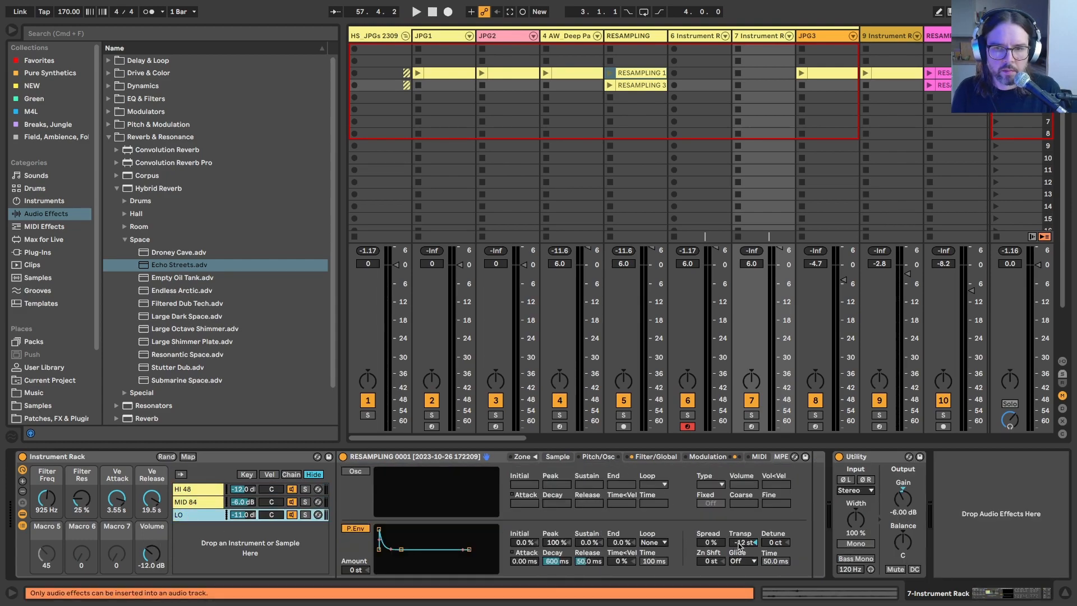
Step: Show the LO chain's sample, solo that chain and arm the duplicated rack's track for playing
left_click(558, 457)
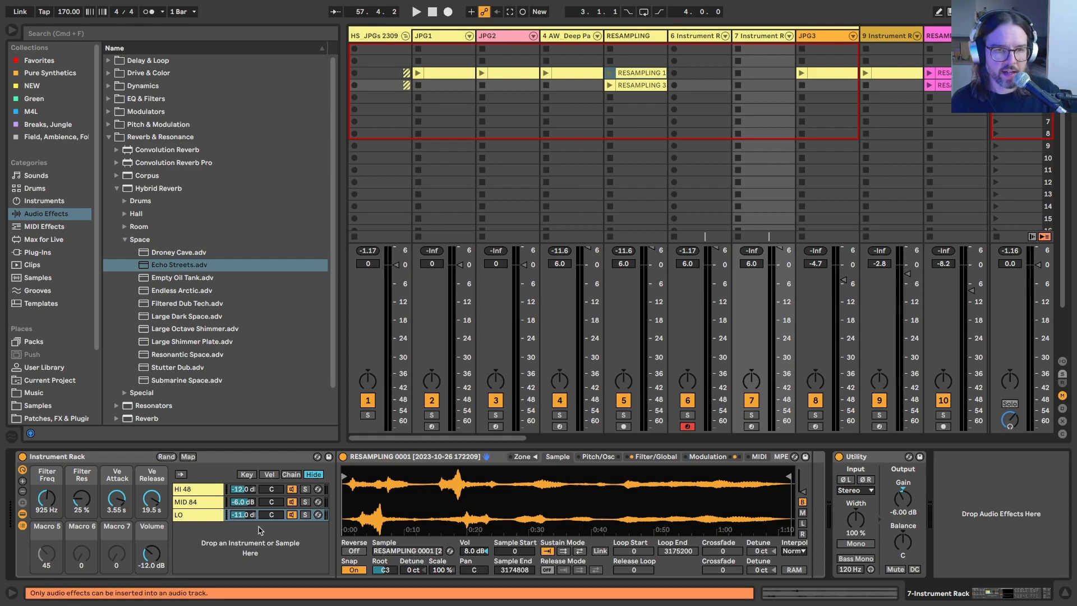
left_click(189, 514)
key("s")
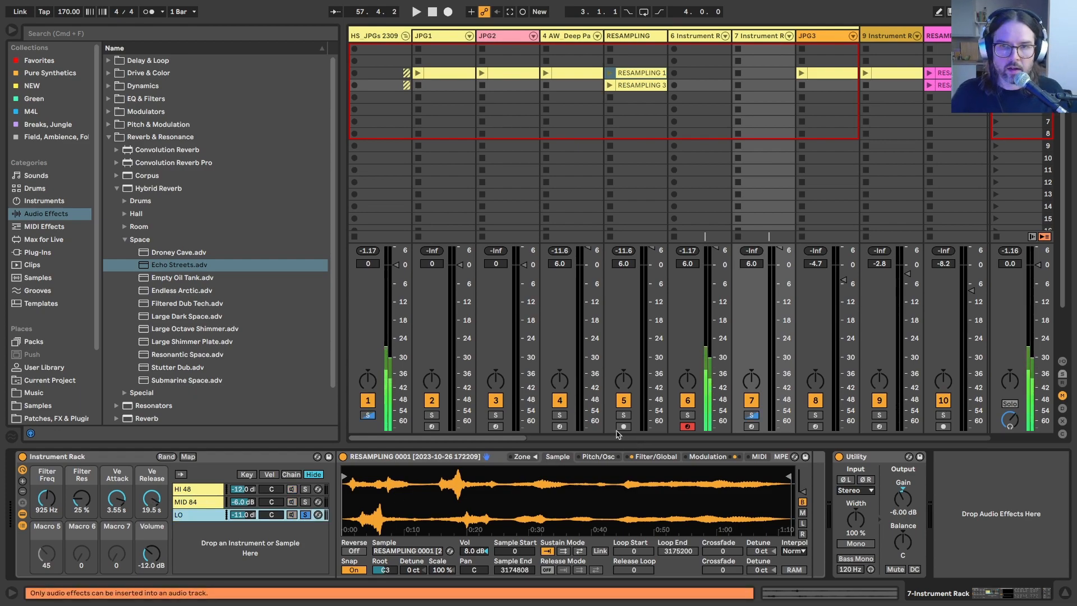
left_click(751, 427)
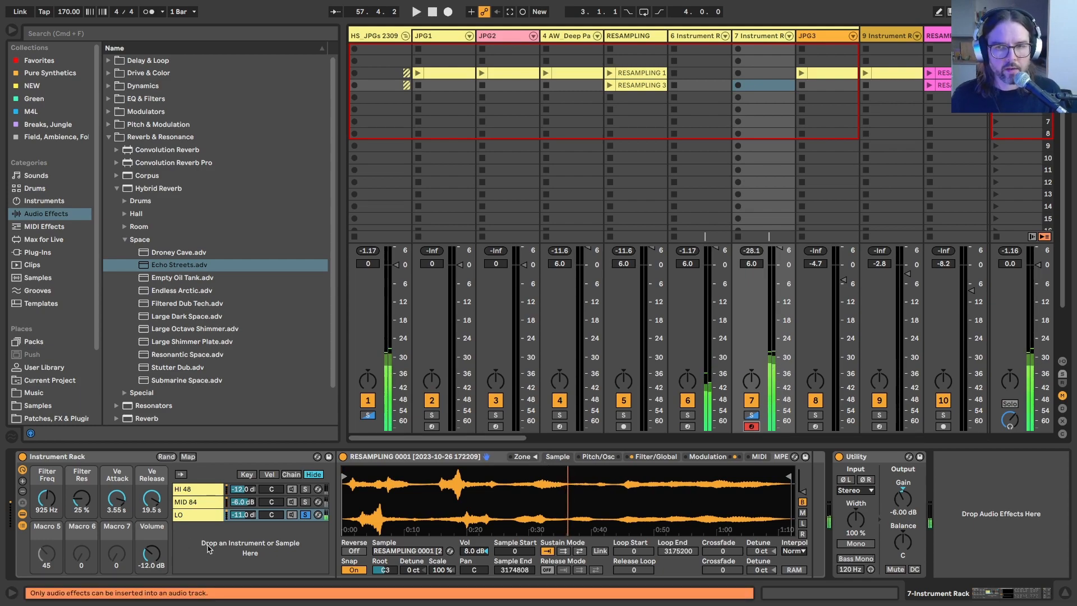
Step: Transpose the LO chain's Sampler to -36 st
left_click(286, 515)
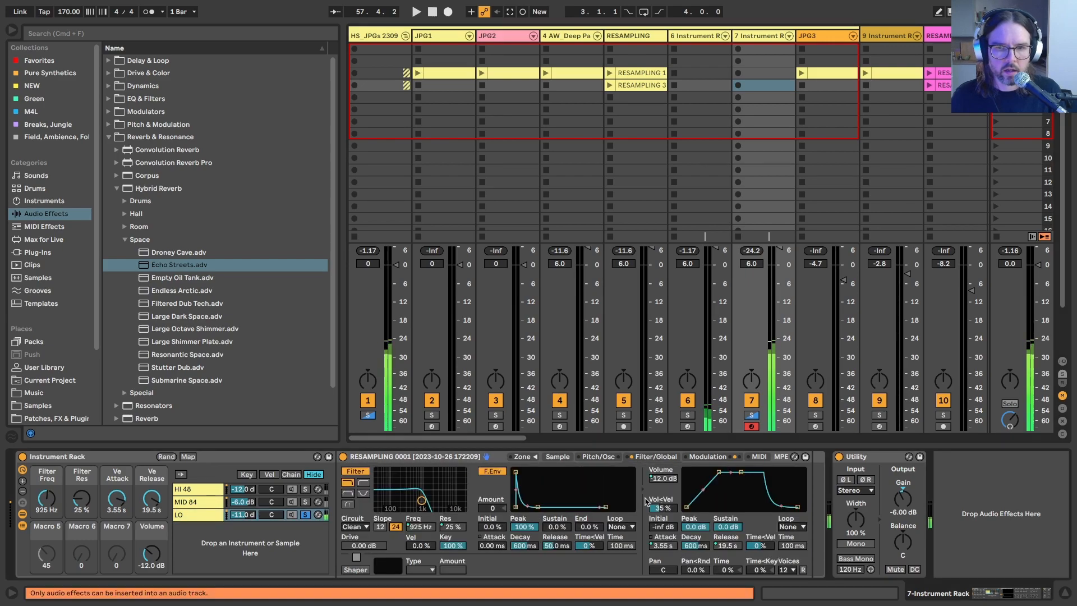
left_click(598, 456)
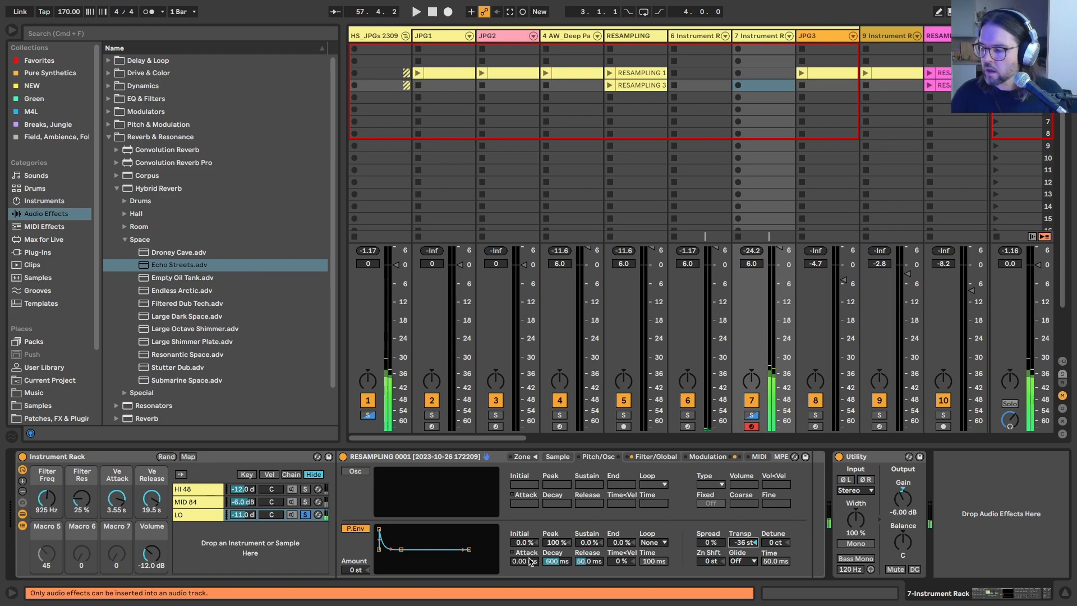
Step: Unsolo the LO chain with its volume at -7.0 dB, and set the rack's Filter Freq macro to 1.40 kHz
left_click(306, 517)
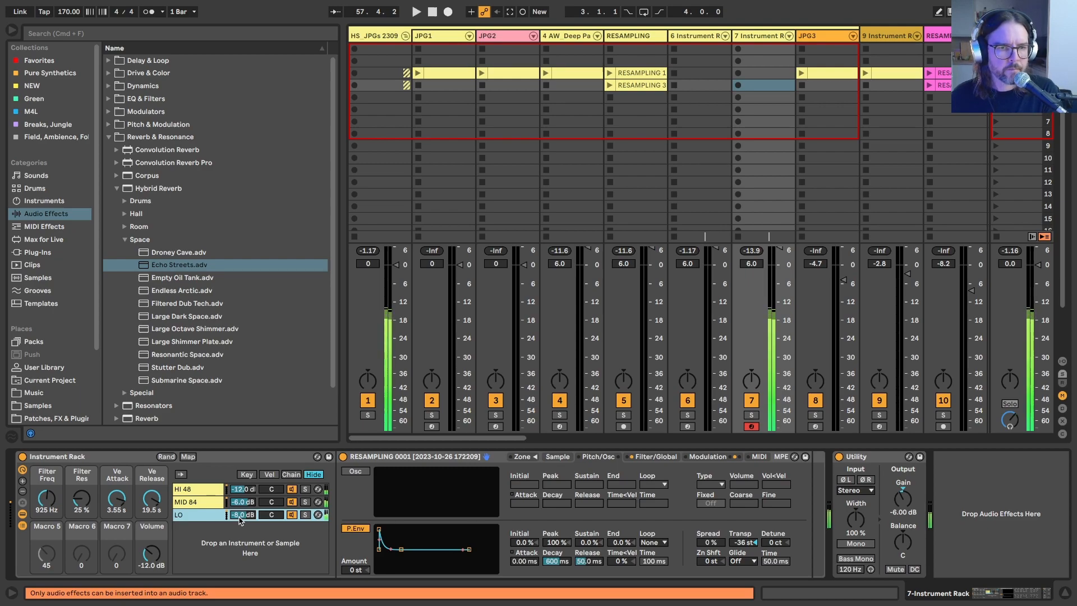
left_click_drag(39, 499, 39, 490)
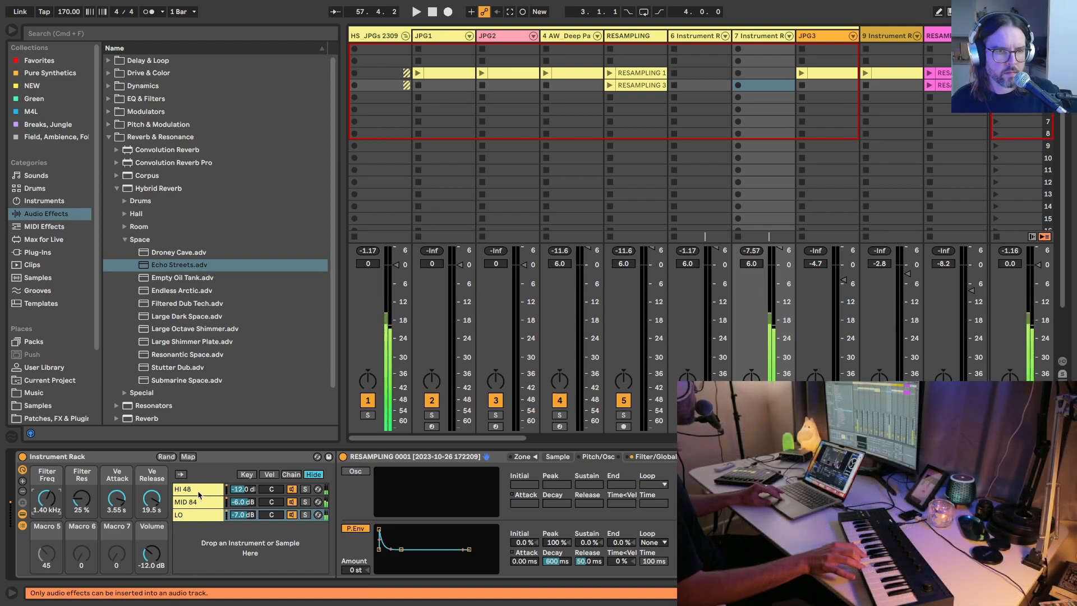
Step: Show the HI chain's sample and solo the chain, trying the Filter Freq macro at 22.0 kHz before undoing that change
left_click(243, 494)
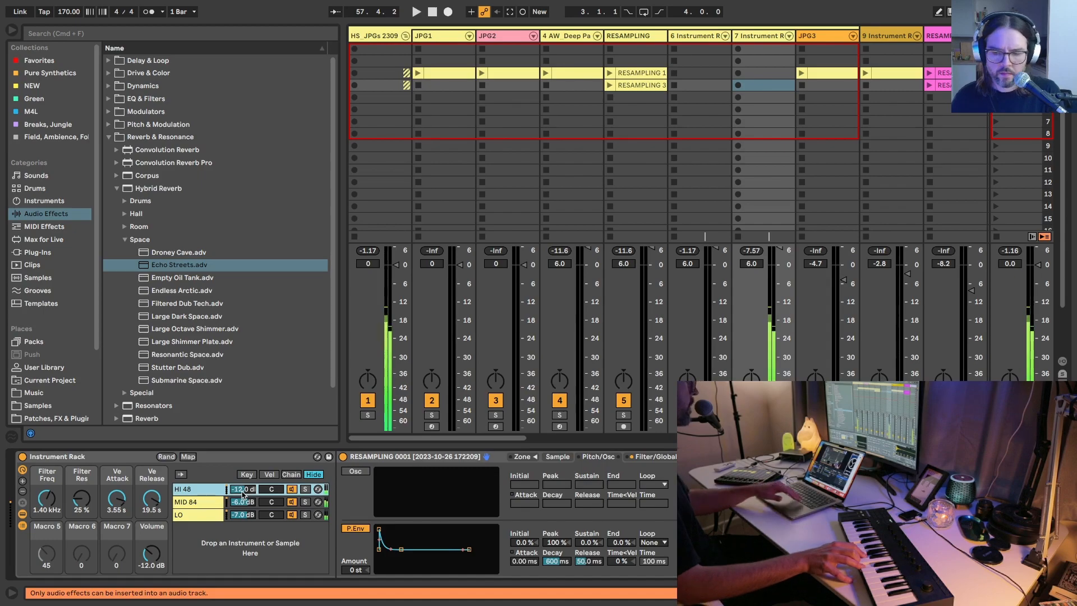
left_click(550, 458)
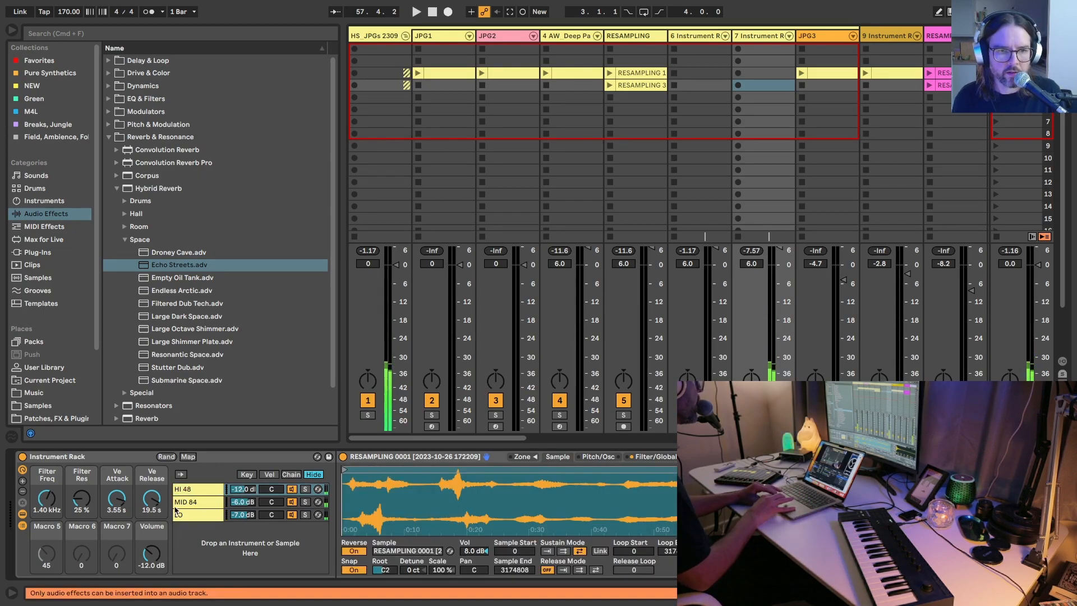
left_click(305, 489)
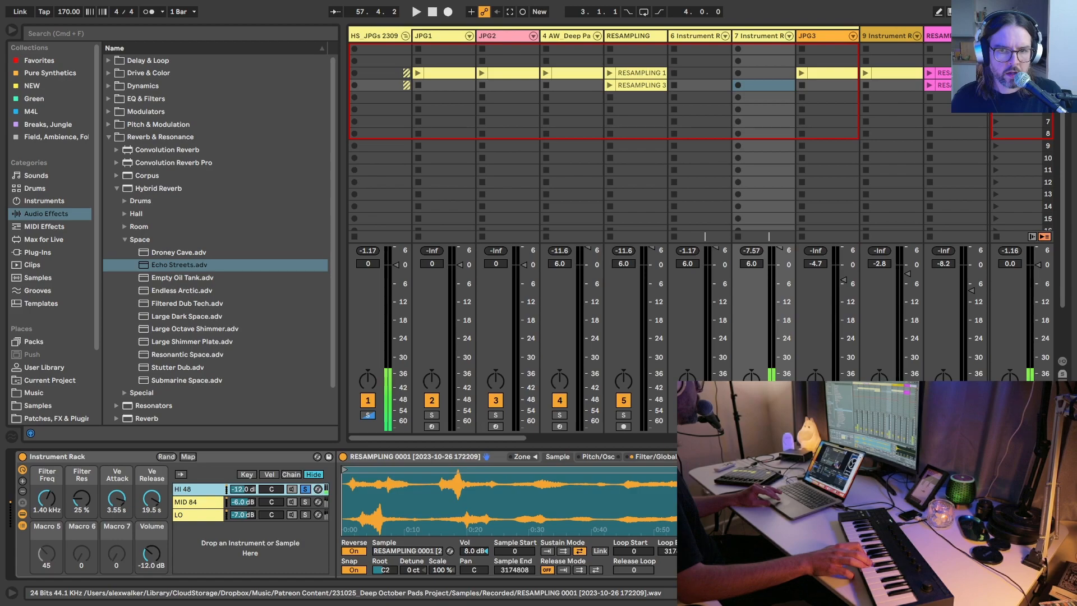
left_click_drag(49, 498, 49, 449)
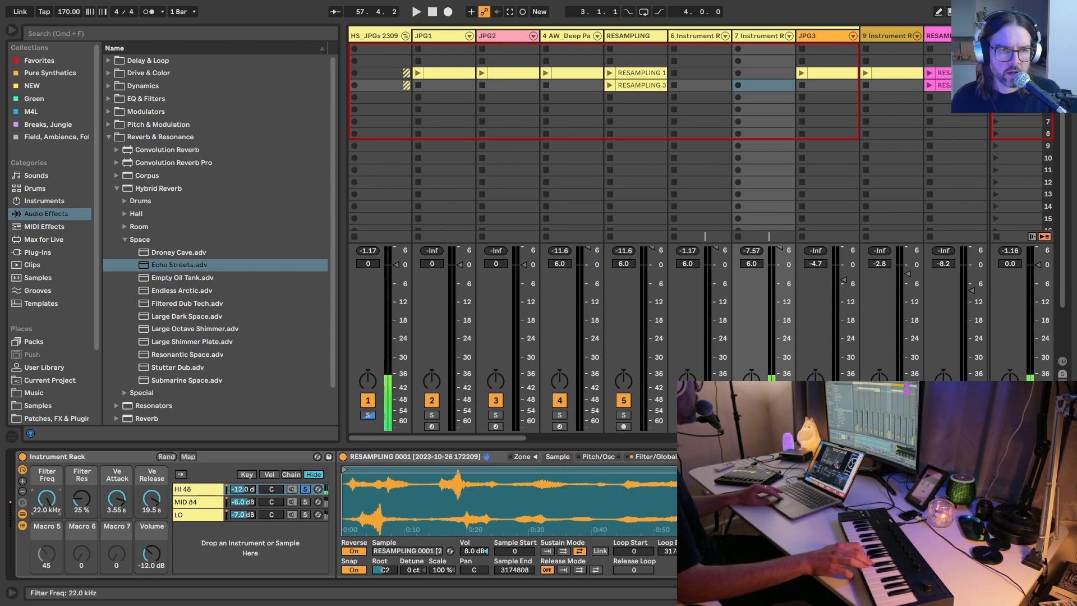
key("super+z")
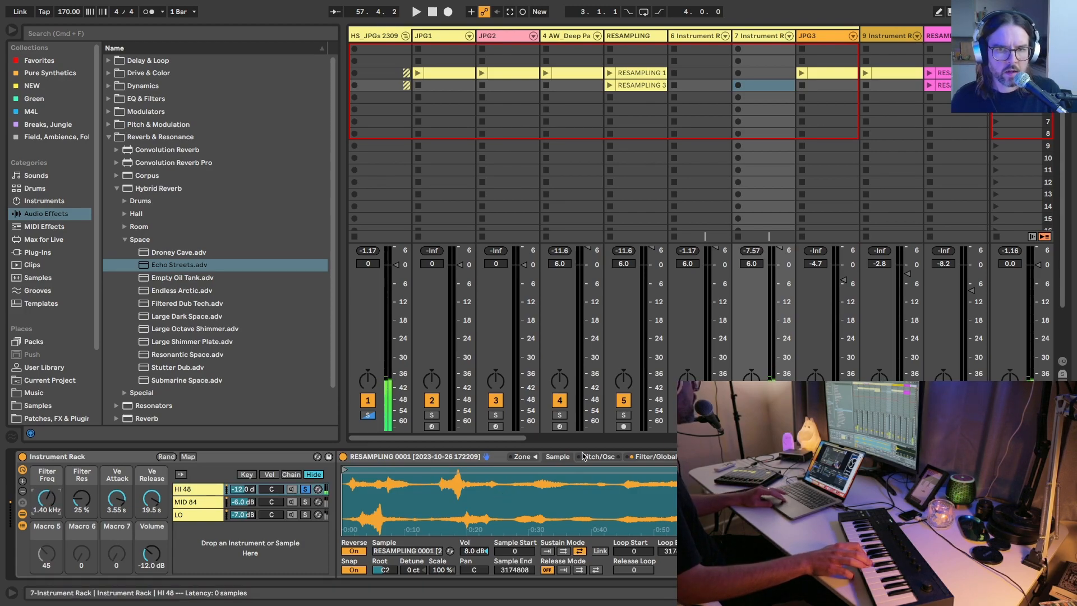
Step: Switch the HI chain's Sampler filter to band-pass, with frequency 10.0 kHz and resonance 45 %
left_click(633, 457)
left_click_drag(426, 507, 422, 548)
left_click(347, 493)
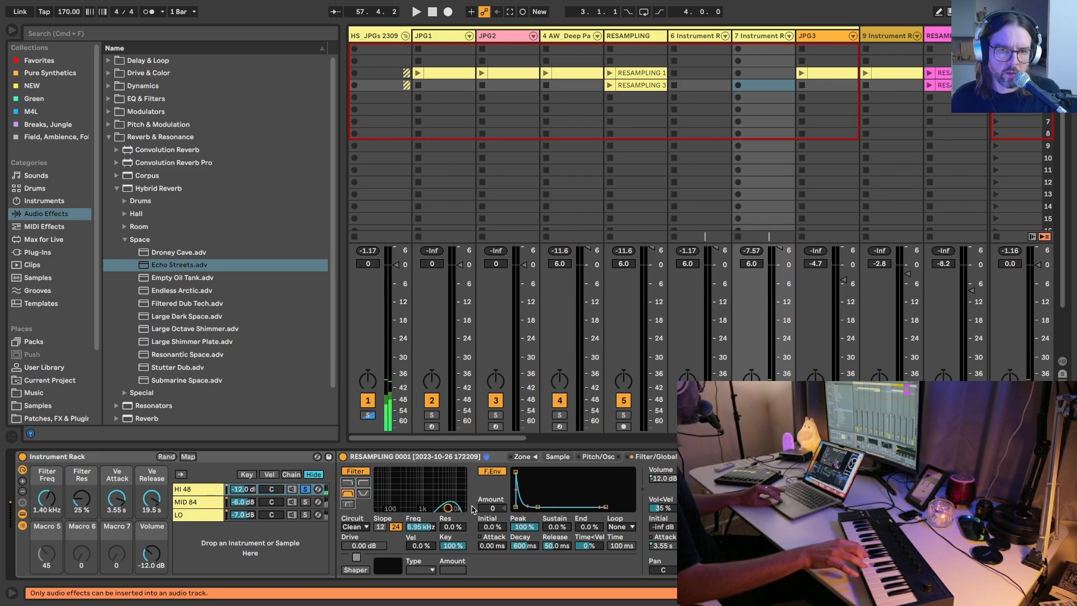
left_click_drag(447, 507, 453, 494)
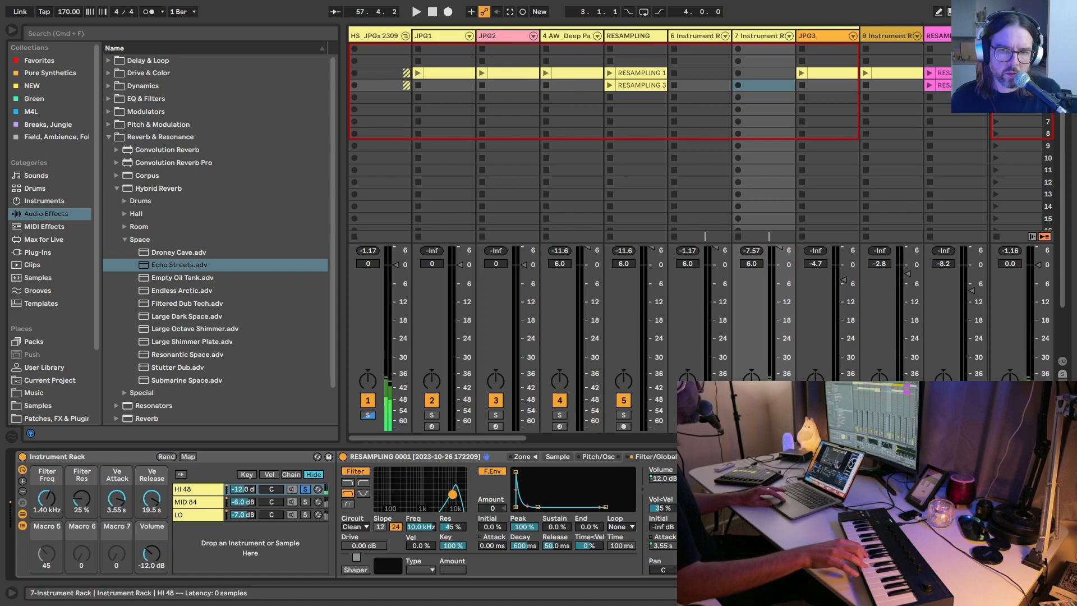
Step: Set the HI Sampler's LFO 1 to modulate the filter by 24.0 and the pan by 50.0 %
left_click(702, 457)
left_click(583, 560)
left_click_drag(588, 559, 588, 505)
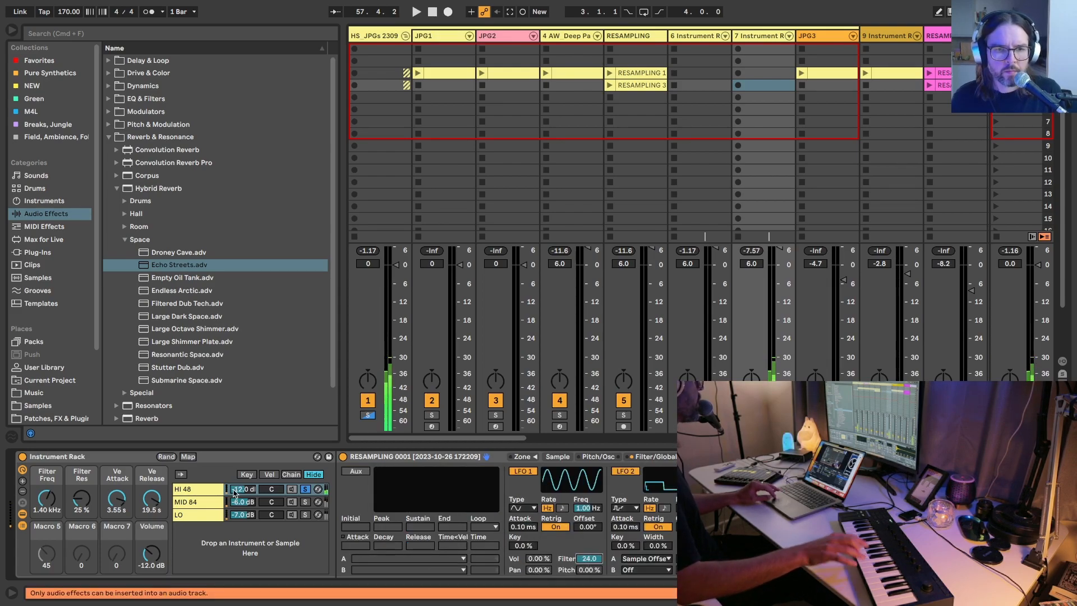
left_click(533, 571)
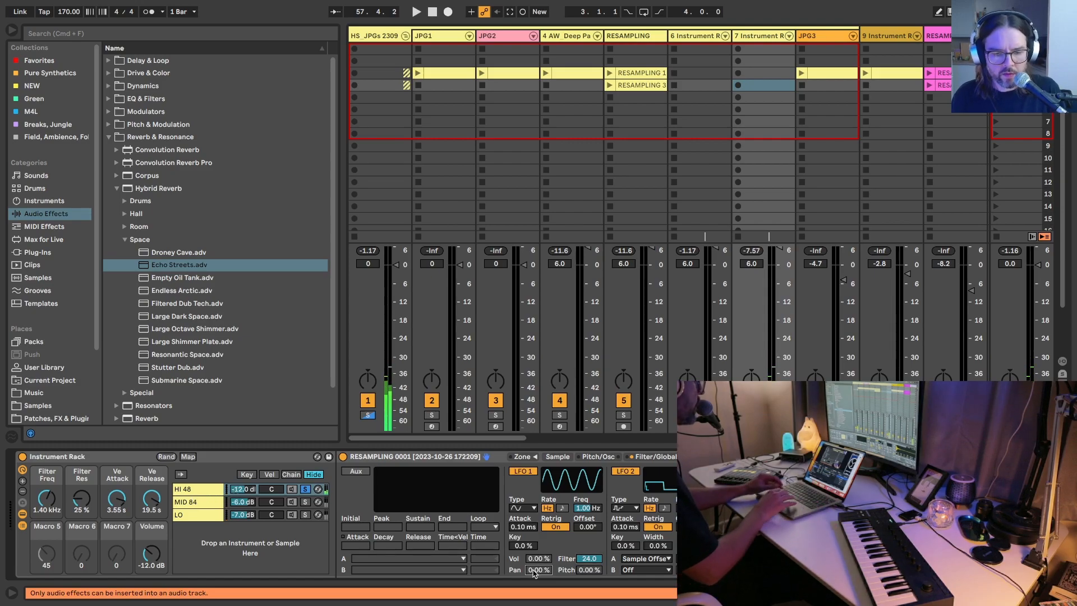
type("50")
key("Return")
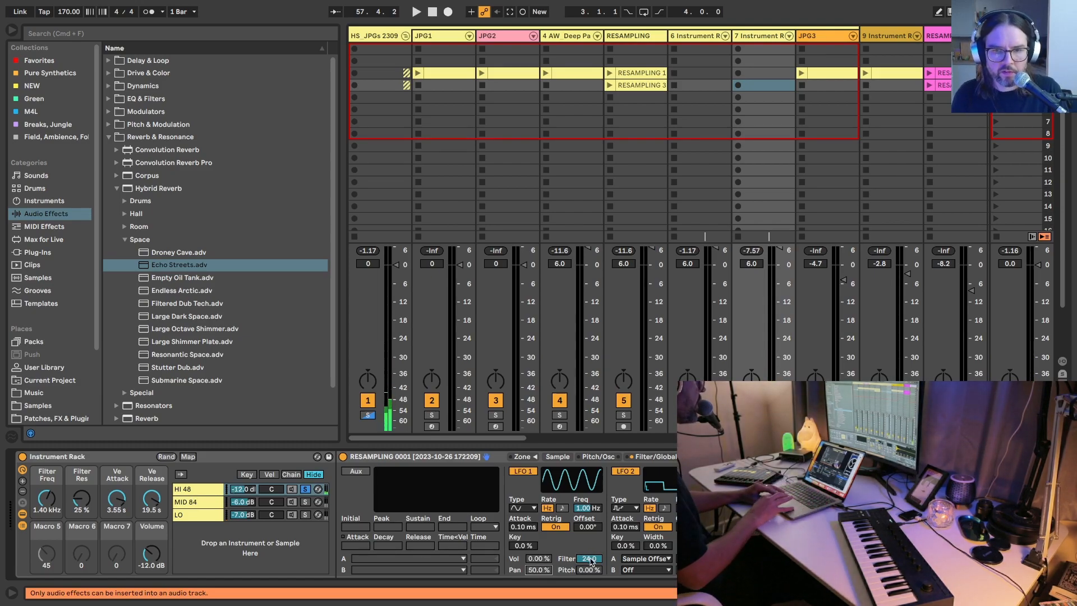
Step: Set LFO 1's frequency to 0.15 Hz and turn off Reverse for the HI chain's sample
left_click(589, 508)
left_click_drag(584, 508, 584, 523)
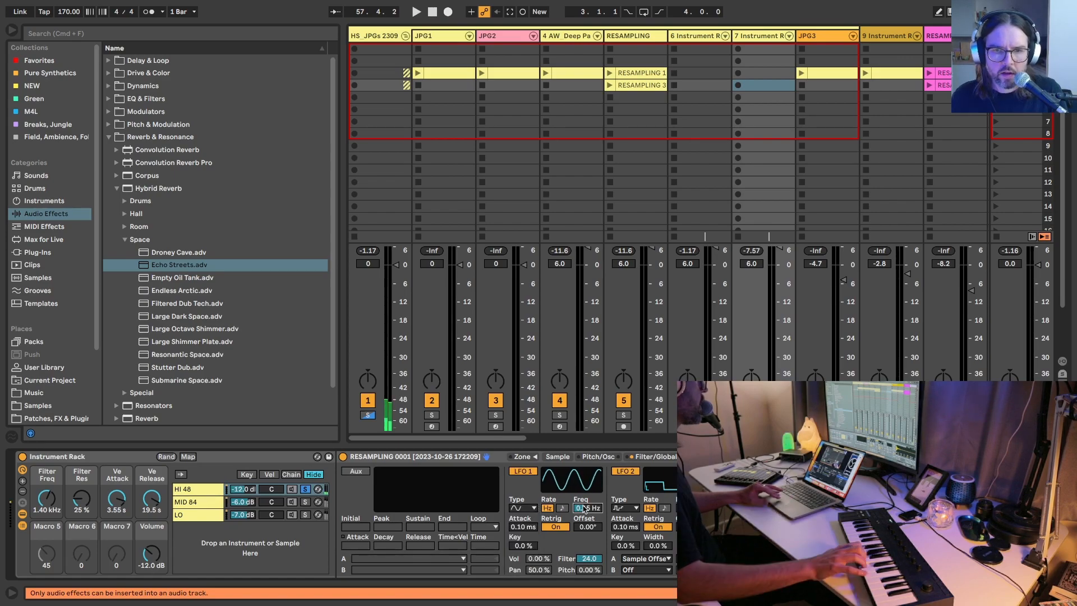
left_click(557, 456)
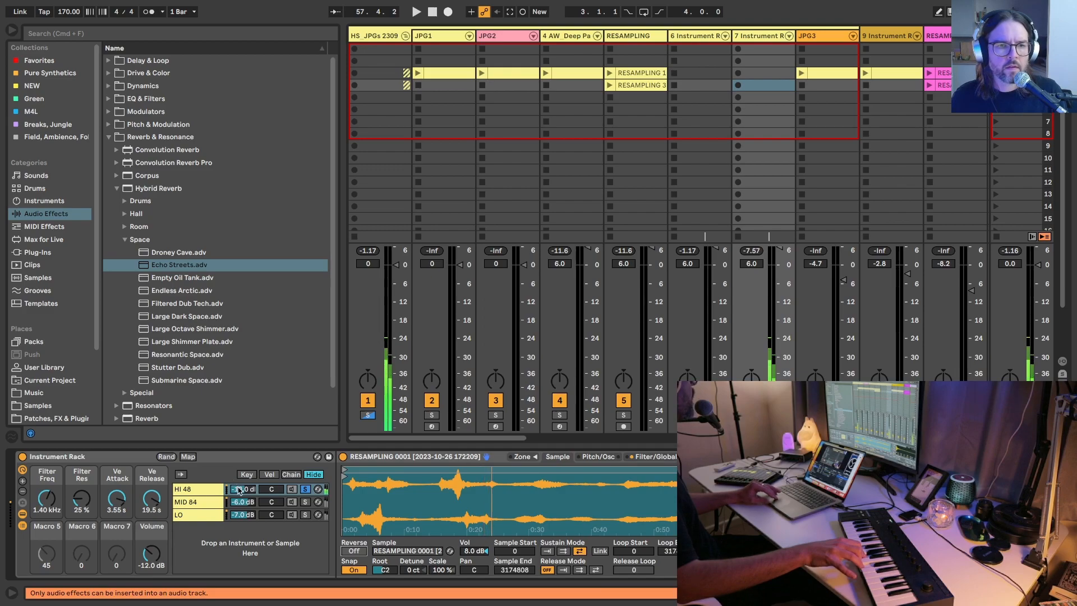
Step: Set LFO 1 in the MID 84 Sampler to pan by 25.0 % at 0.20 Hz, and unsolo the HI 48 chain
left_click(224, 502)
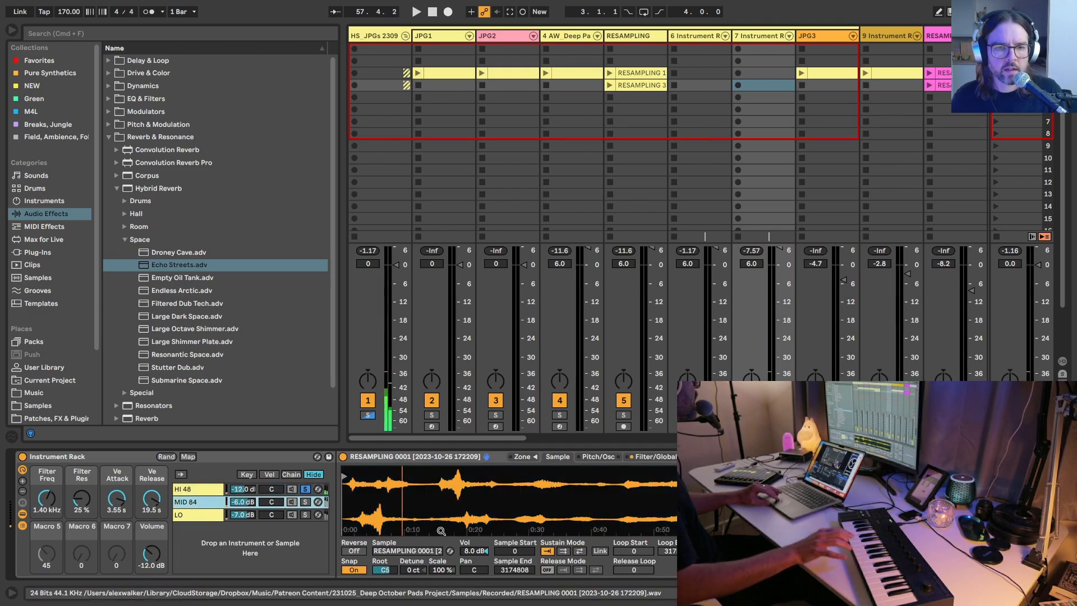
left_click(708, 457)
left_click_drag(549, 572, 549, 558)
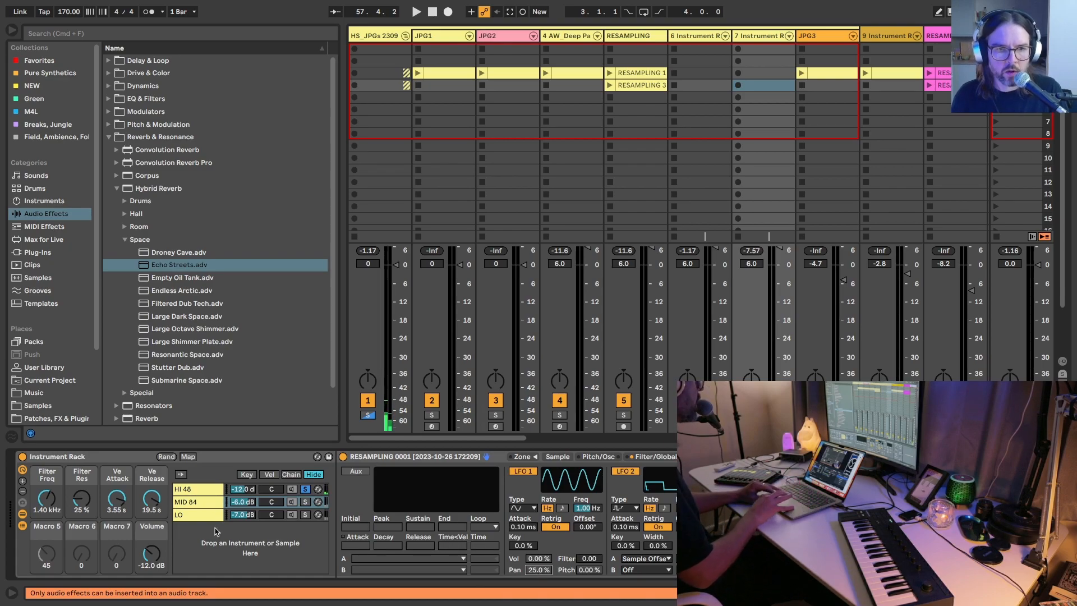
left_click_drag(583, 509, 583, 540)
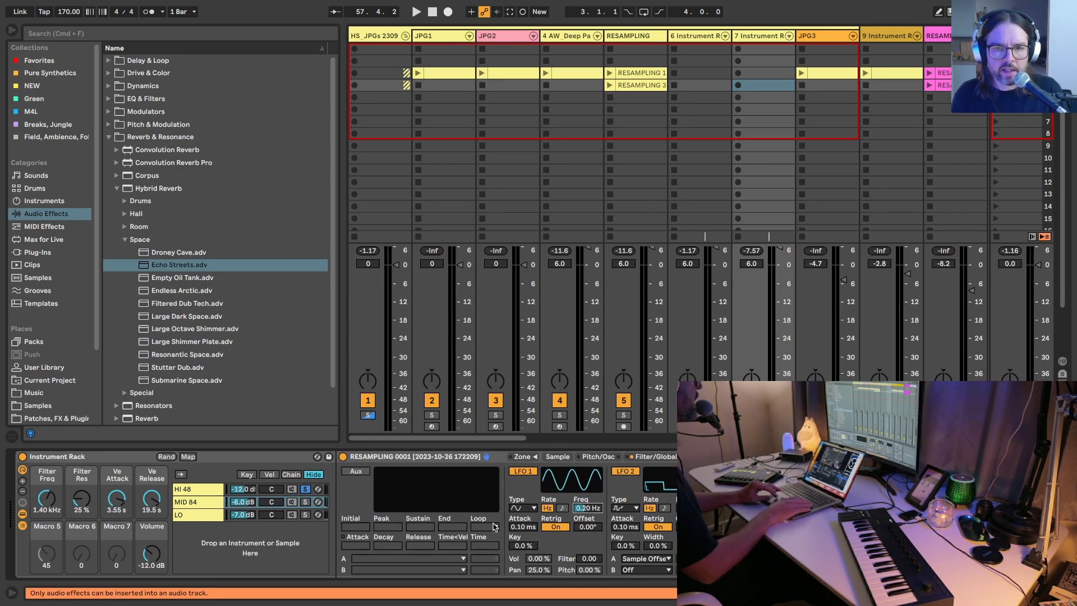
left_click(305, 489)
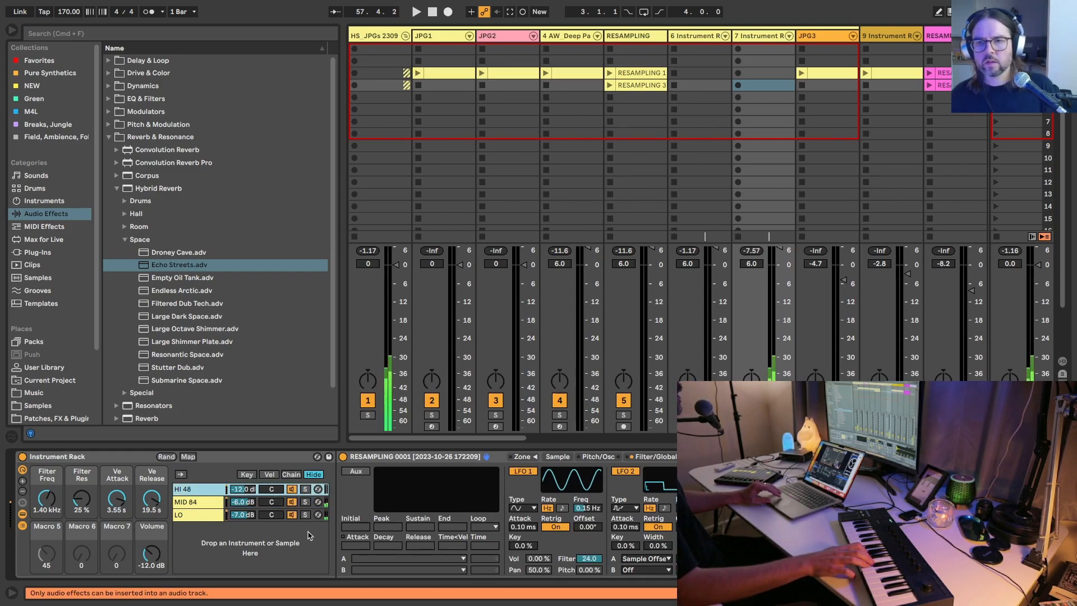
Step: Lower the HI 48 chain's volume to -24.5 dB
left_click(185, 503)
left_click(50, 495)
left_click_drag(240, 489, 240, 505)
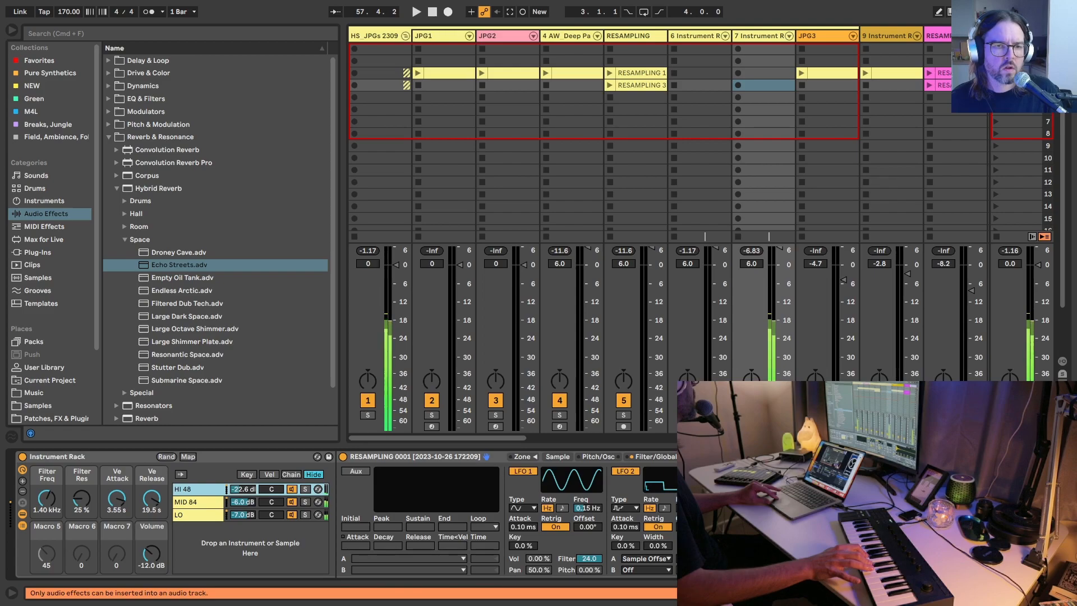
Step: Set the HI 48 Sampler's LFO 1 frequency to 0.35 Hz and turn off its Retrig
left_click_drag(588, 508, 587, 489)
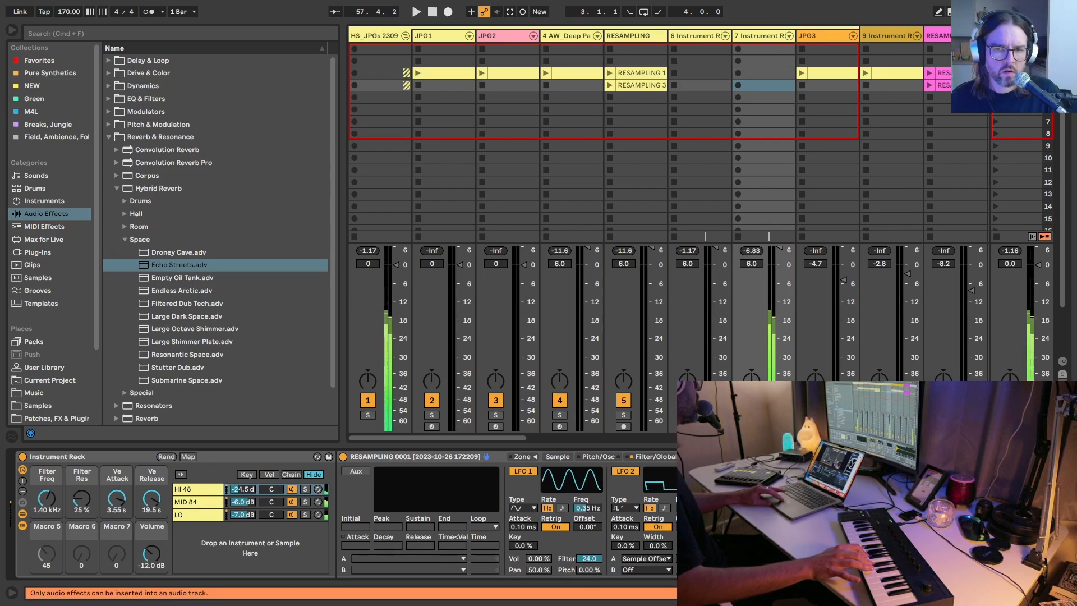
left_click(748, 558)
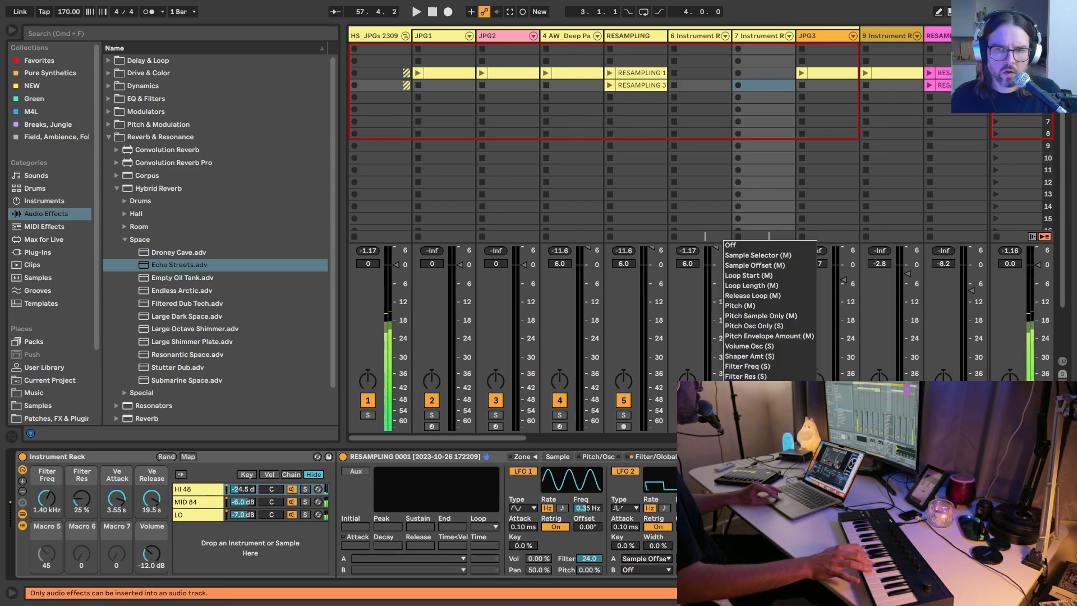
left_click(752, 466)
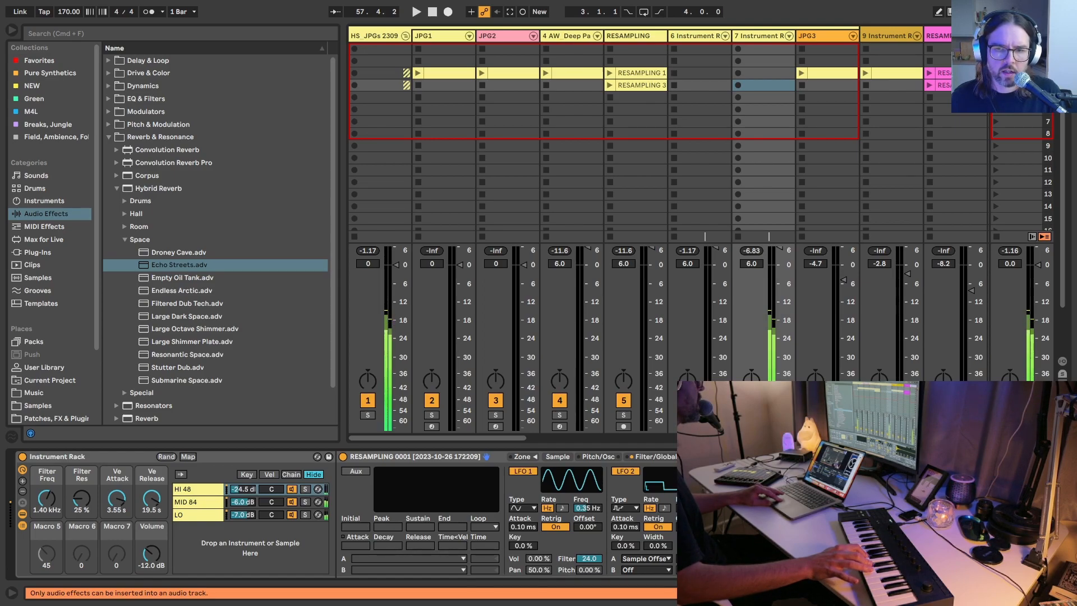
left_click(555, 527)
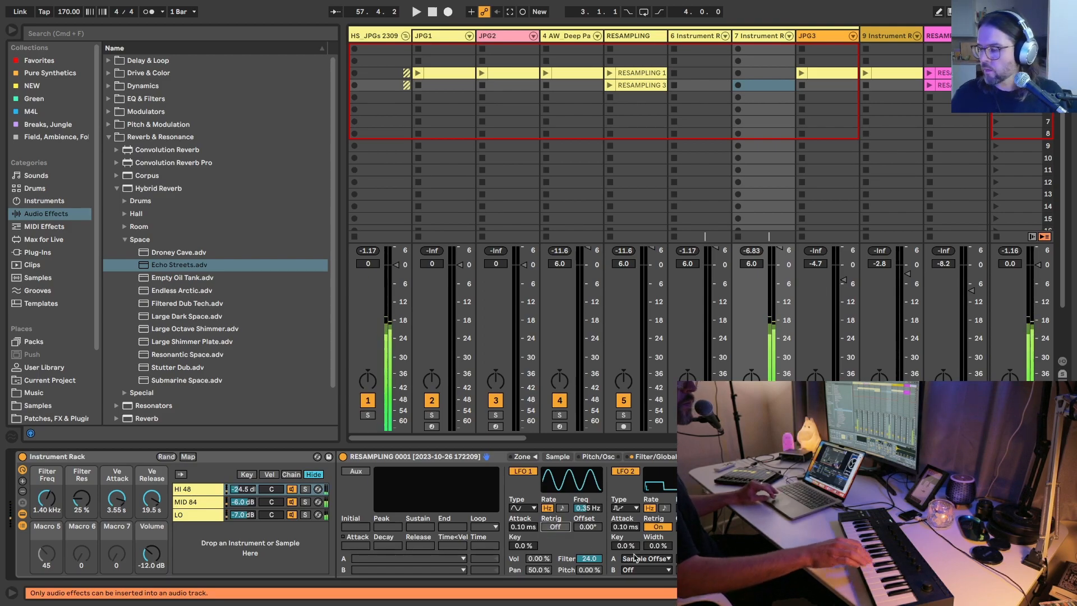
Step: With the MID 84 chain soloed, set the rack's Filter Freq to 2.75 kHz, Volume to -5.95 dB and Ve Attack to 1.12 s
left_click(305, 502)
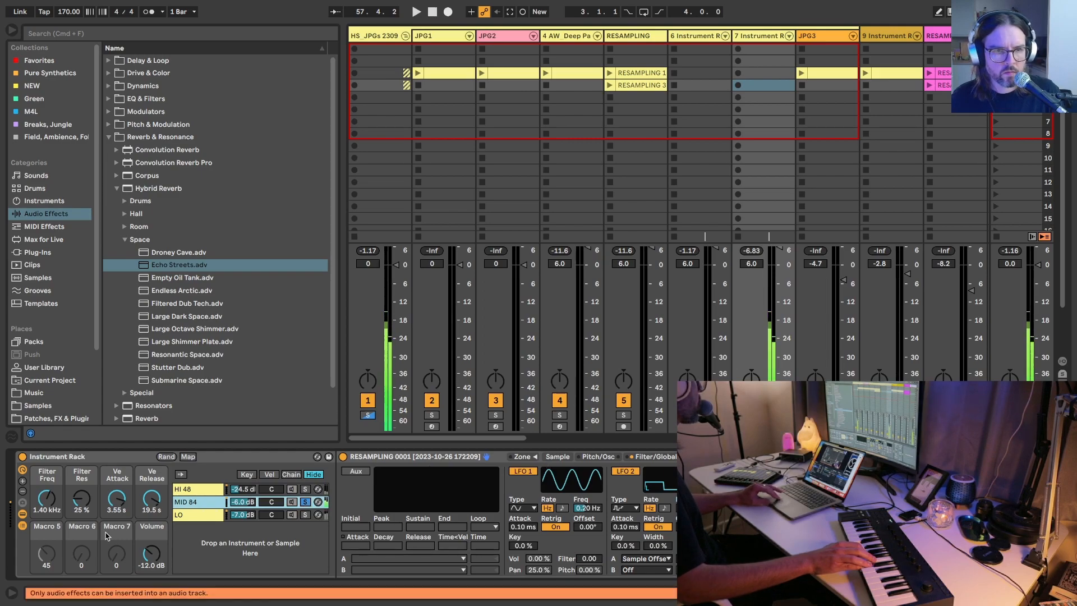
left_click_drag(46, 497, 47, 492)
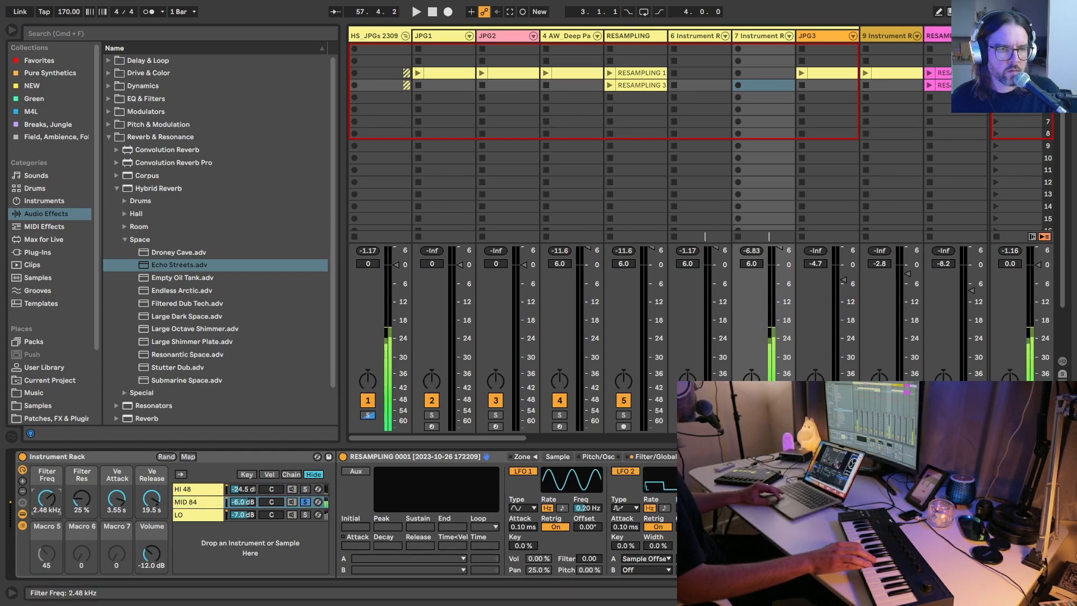
left_click_drag(151, 554, 152, 543)
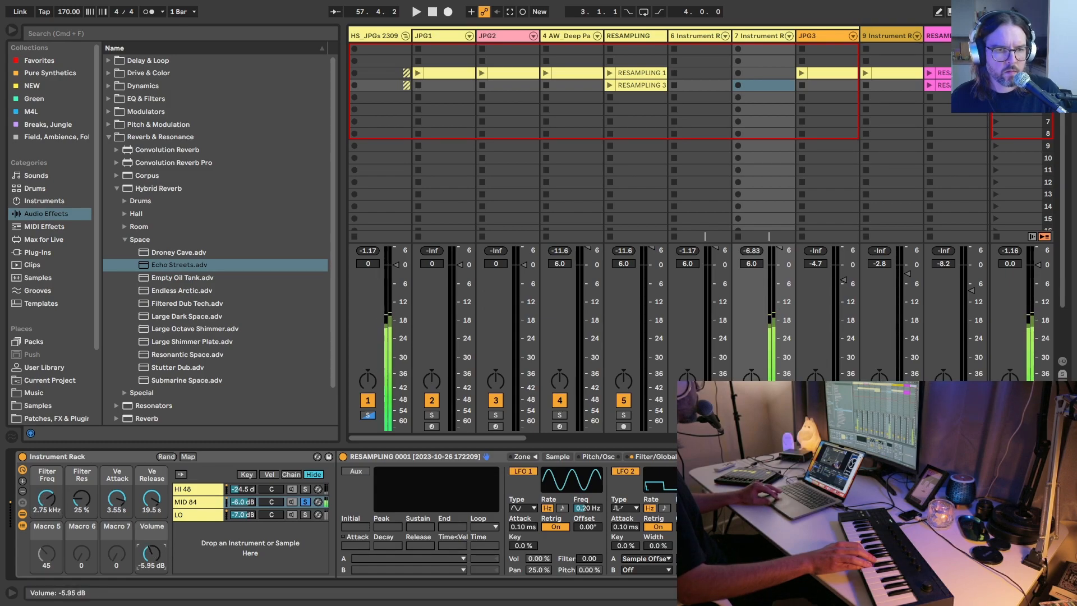
left_click_drag(117, 497, 117, 507)
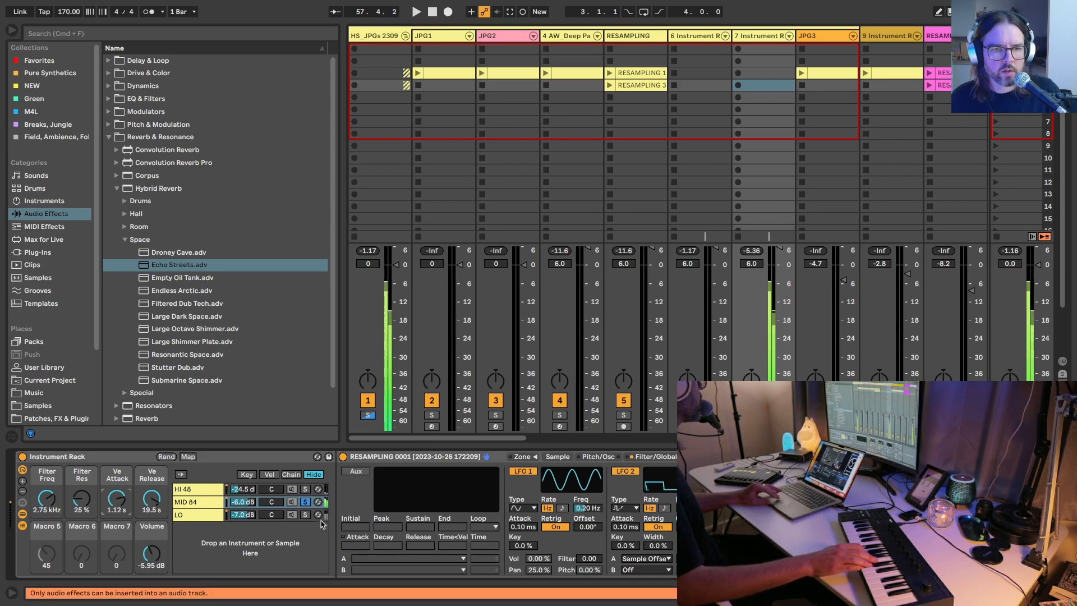
left_click(305, 502)
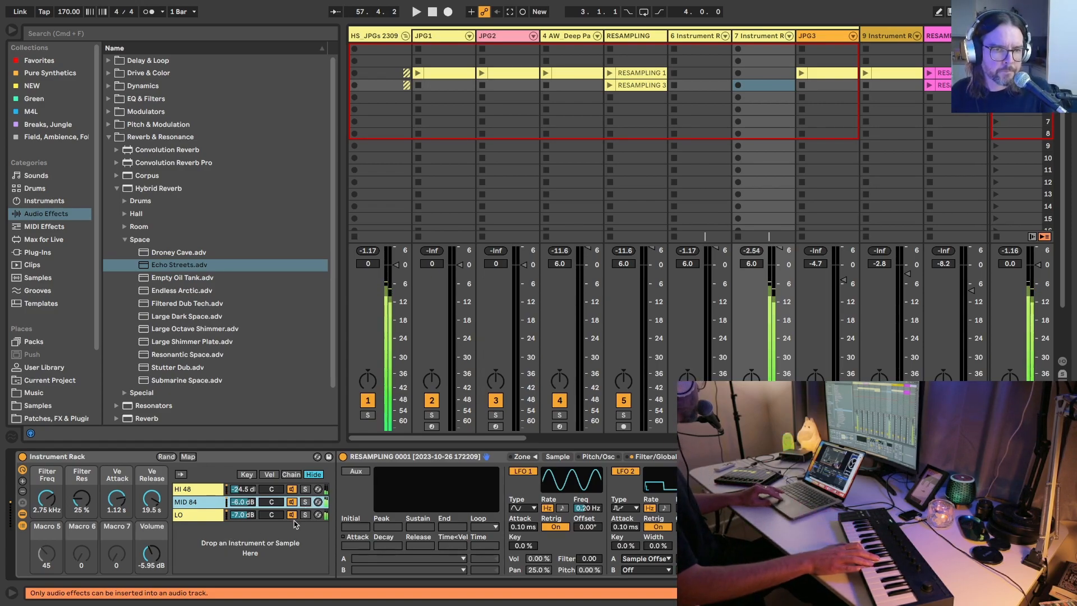
Step: Lower the LO chain's volume to -18.0 dB while it is soloed, and unsolo it
left_click(305, 515)
left_click_drag(242, 514, 243, 523)
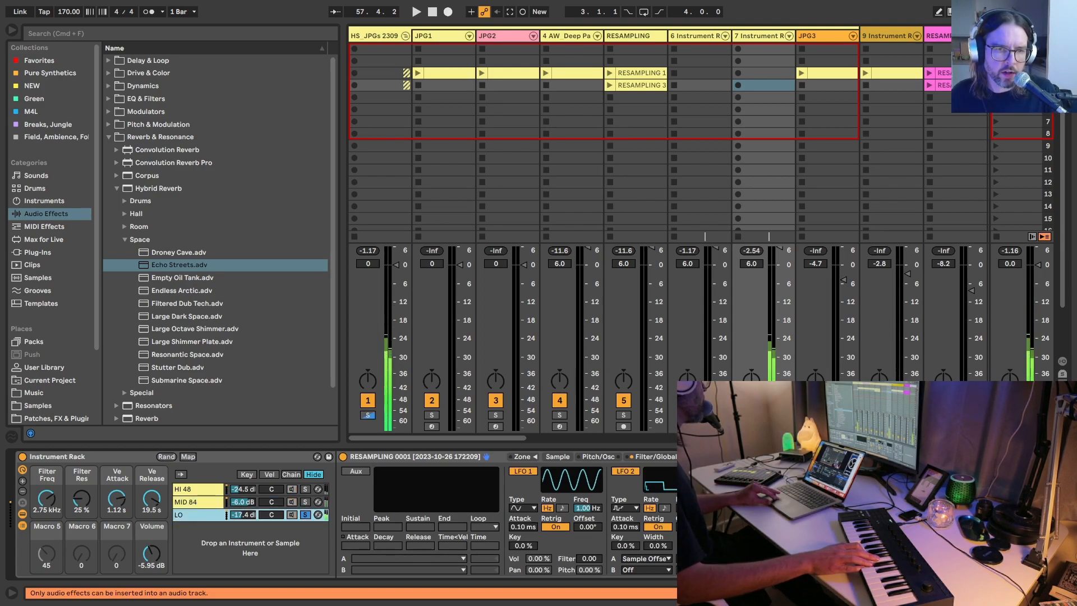
left_click(304, 515)
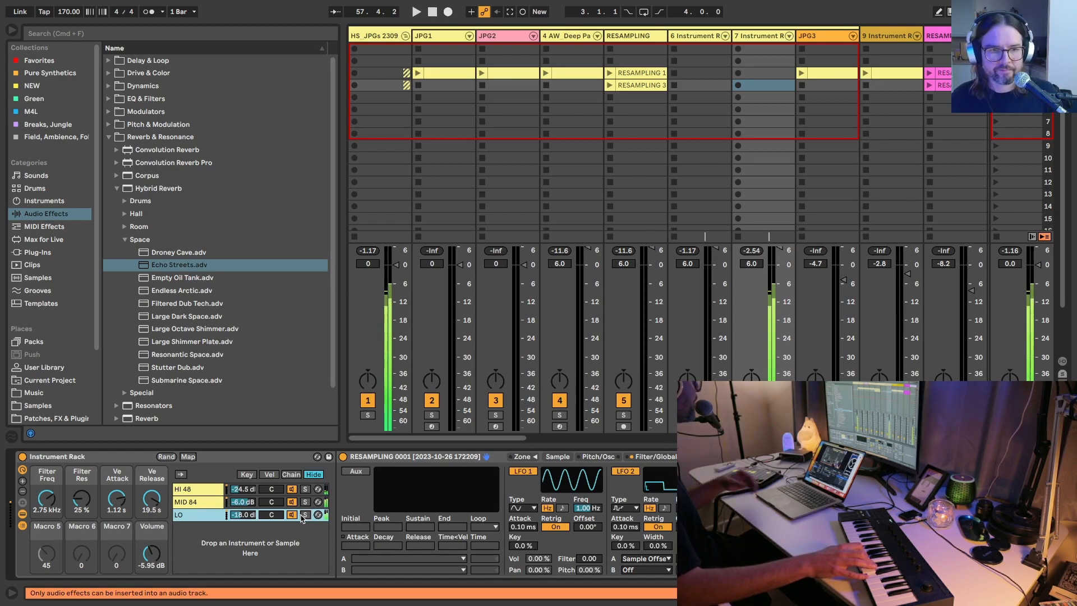
Step: For the HI 48 chain, raise the Echo Streets reverb's feedback to 31 % and set LFO 1's frequency to 0.10 Hz
left_click(193, 489)
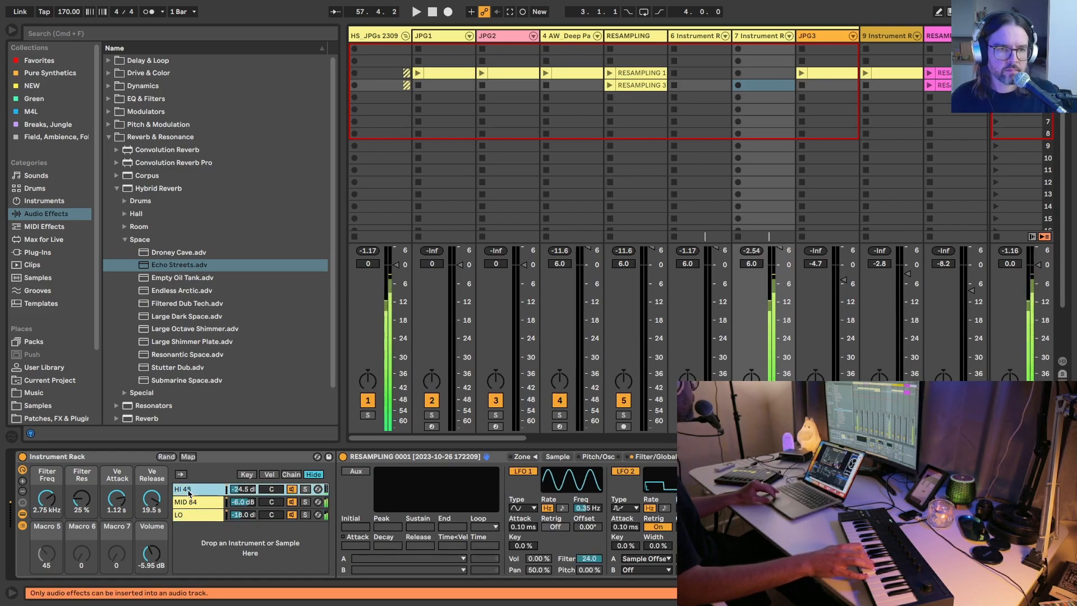
scroll(342, 515, "right", 6)
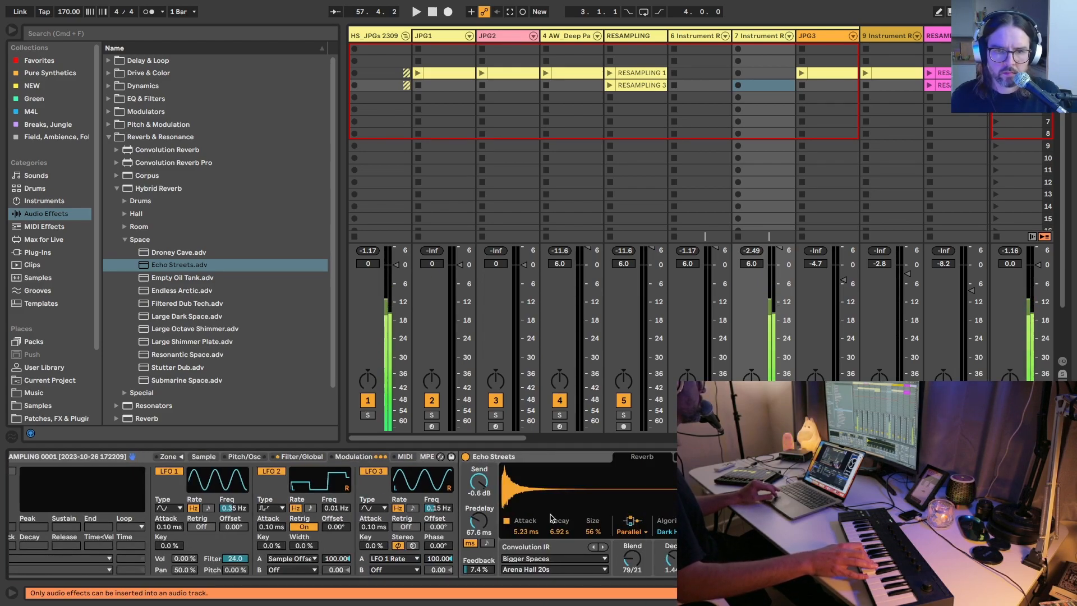
left_click(473, 570)
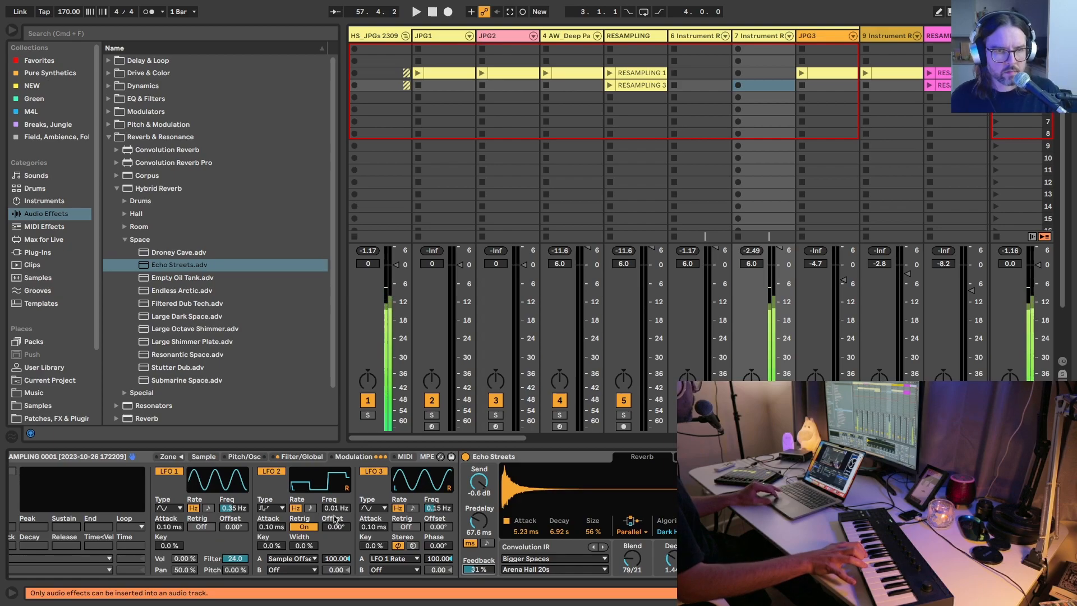
left_click_drag(230, 507, 230, 523)
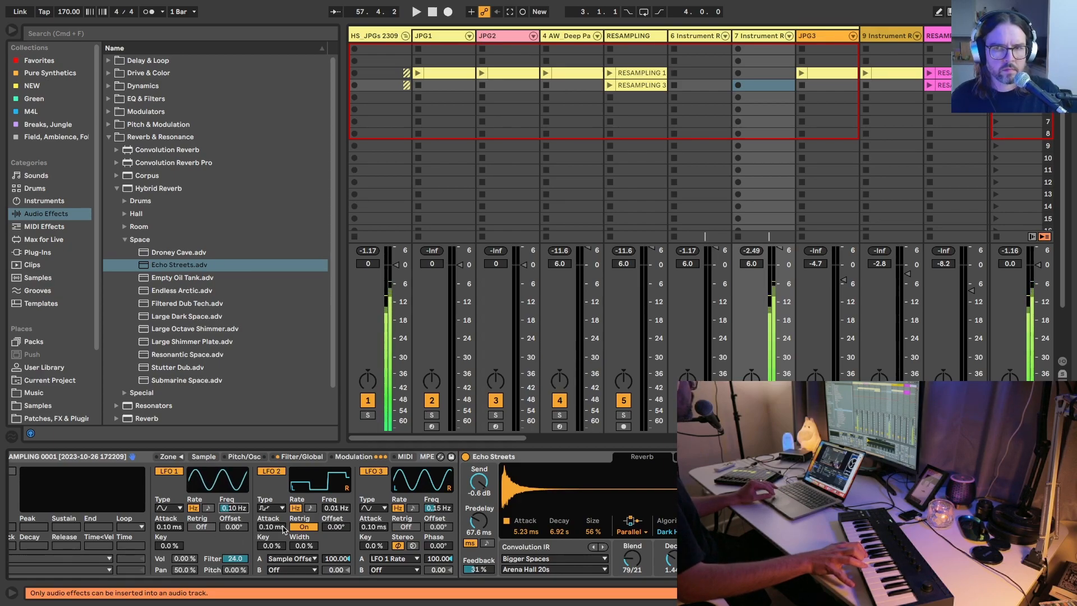
scroll(283, 529, "left", 5)
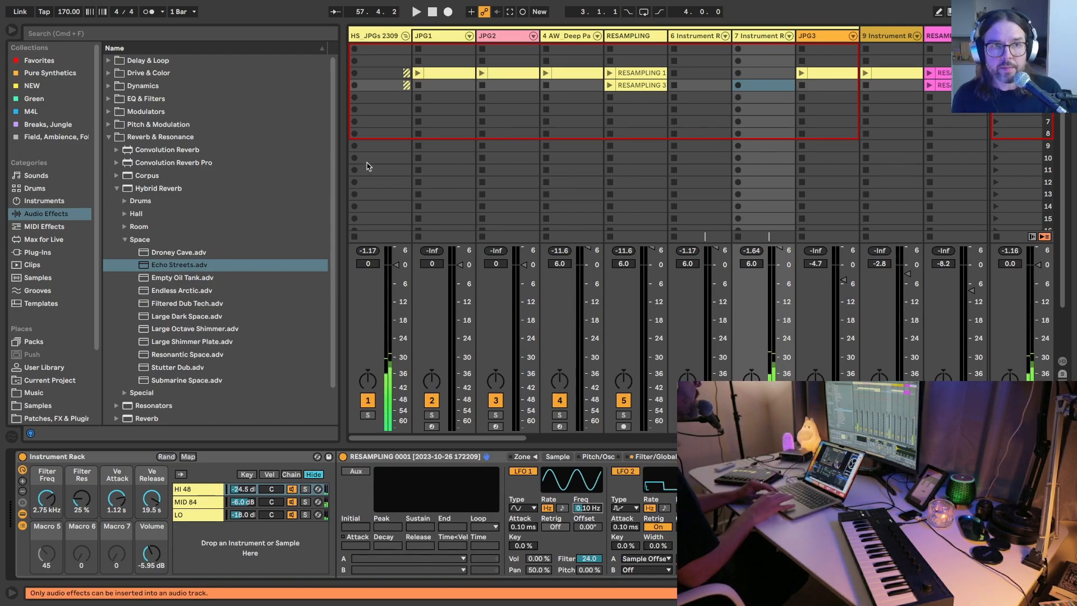
Step: Hide the browser and examine the devices of the Deep Pad Generator track and the Instrument Rack on track 6
left_click(12, 30)
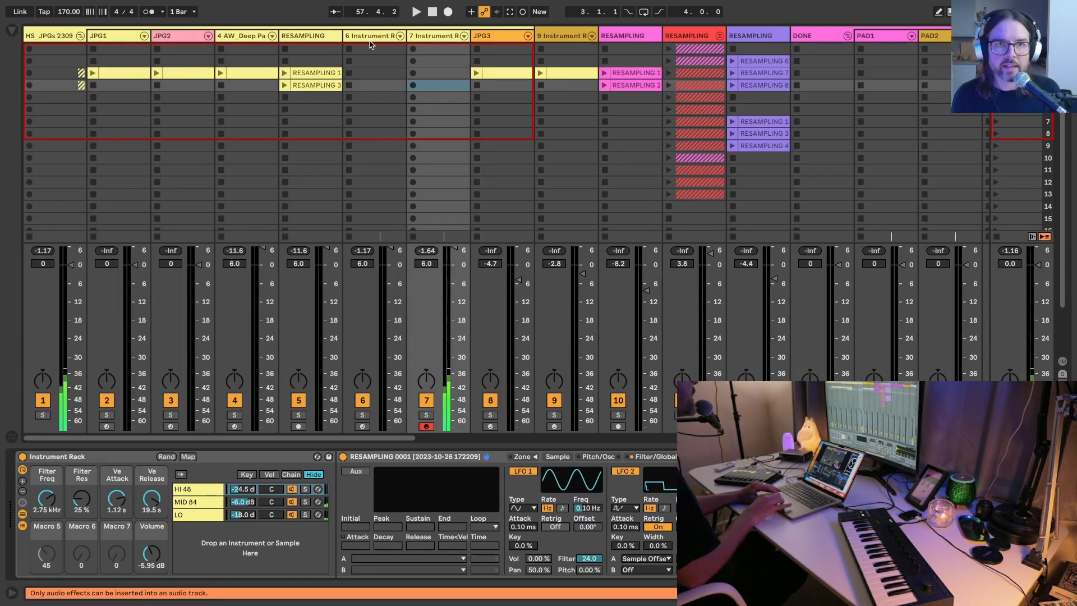
left_click(246, 49)
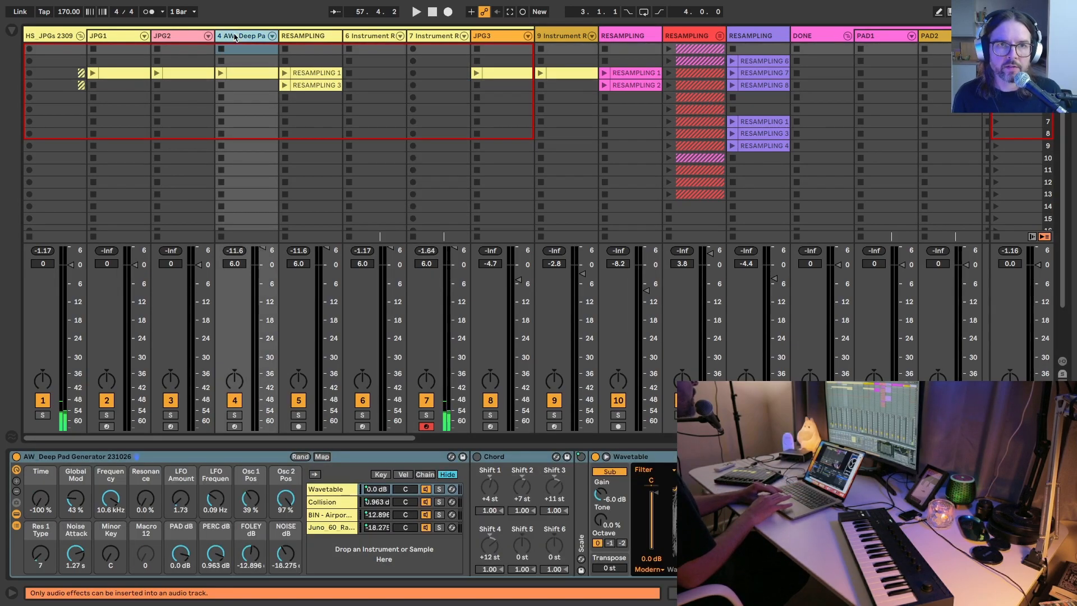
left_click(272, 49)
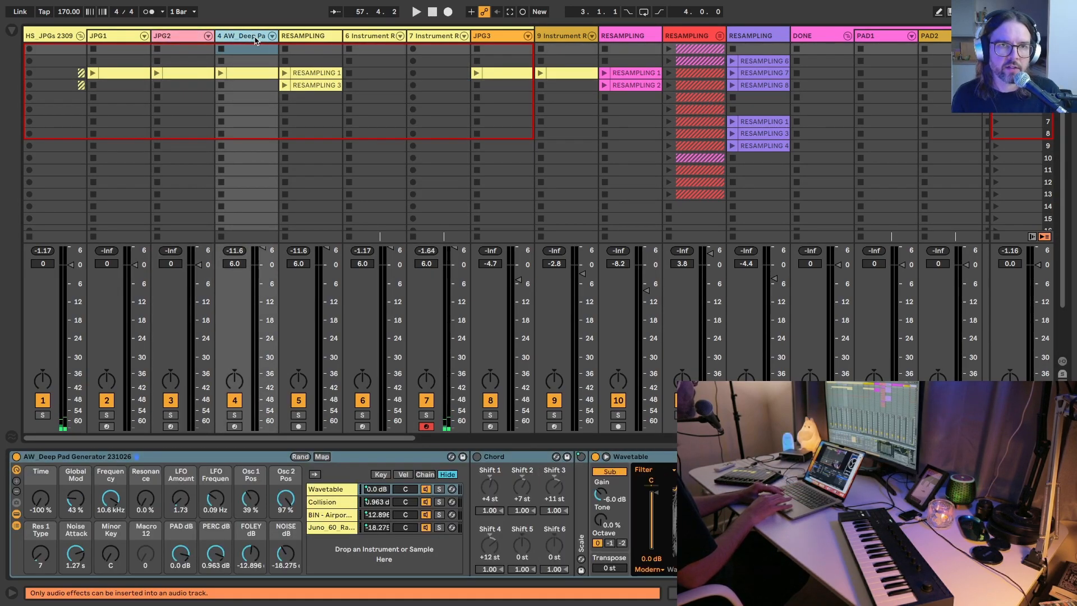
left_click(312, 490)
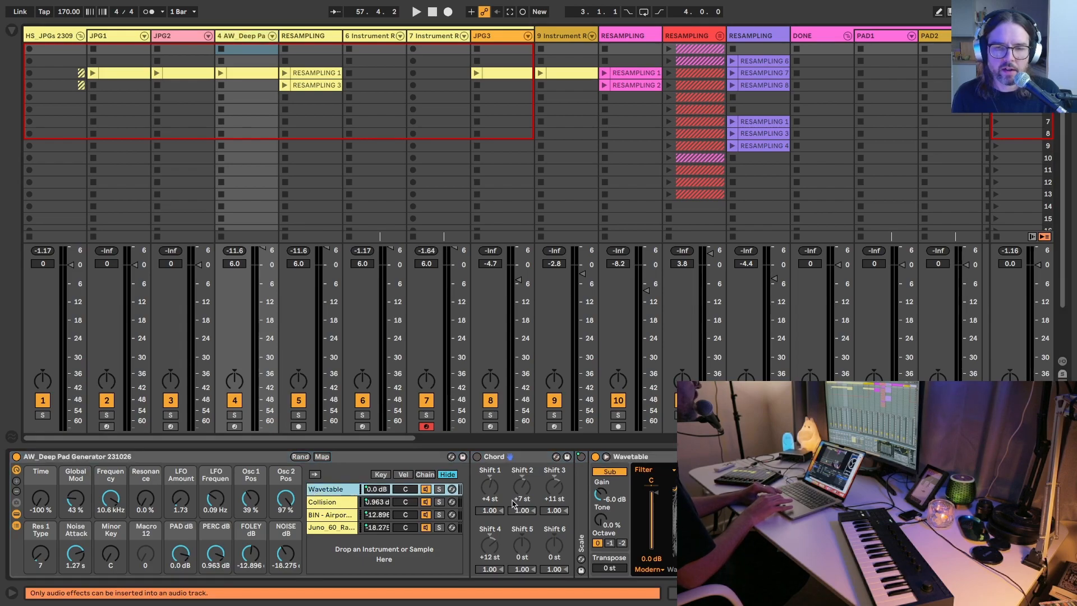
scroll(347, 504, "right", 6)
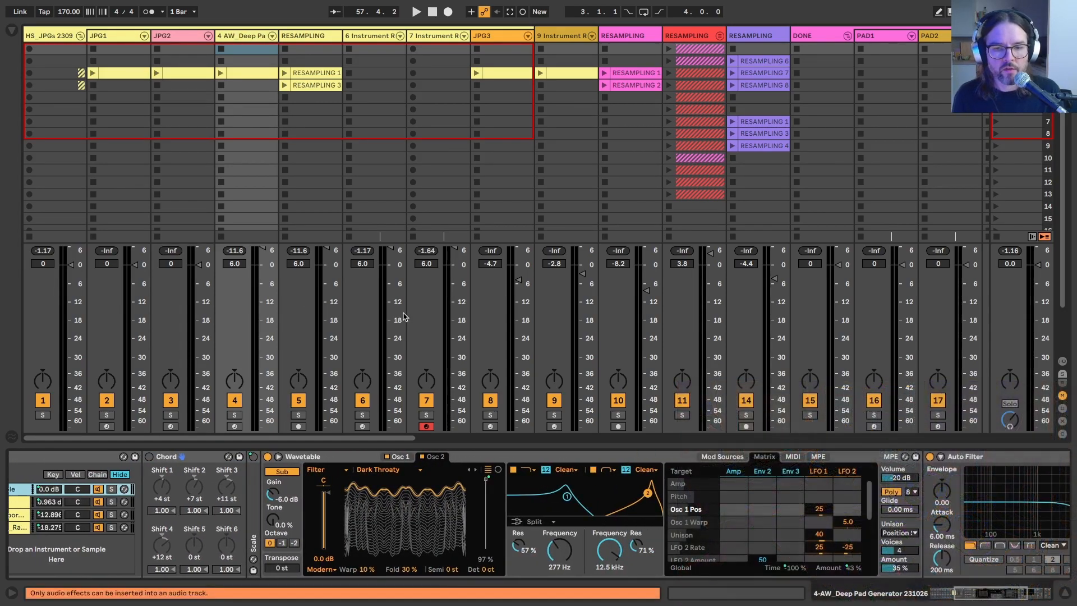
key("Right")
key("Right")
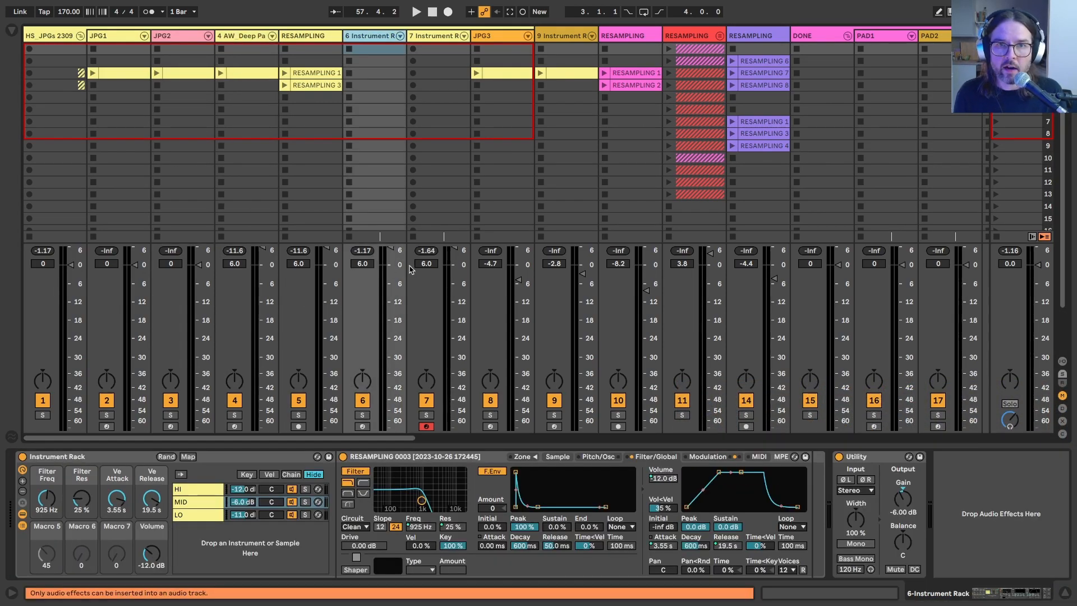
key("Left")
key("Left")
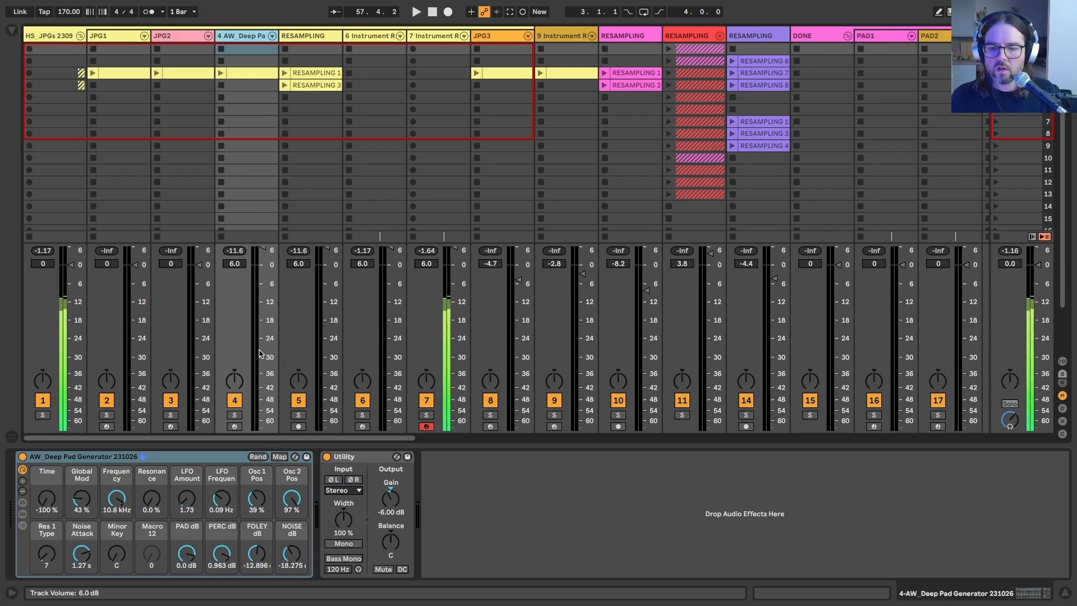
Step: On track 7, lower the HI 48 chain to -40.0 dB and set the rack's Ve Attack to 2.66 s
left_click(432, 38)
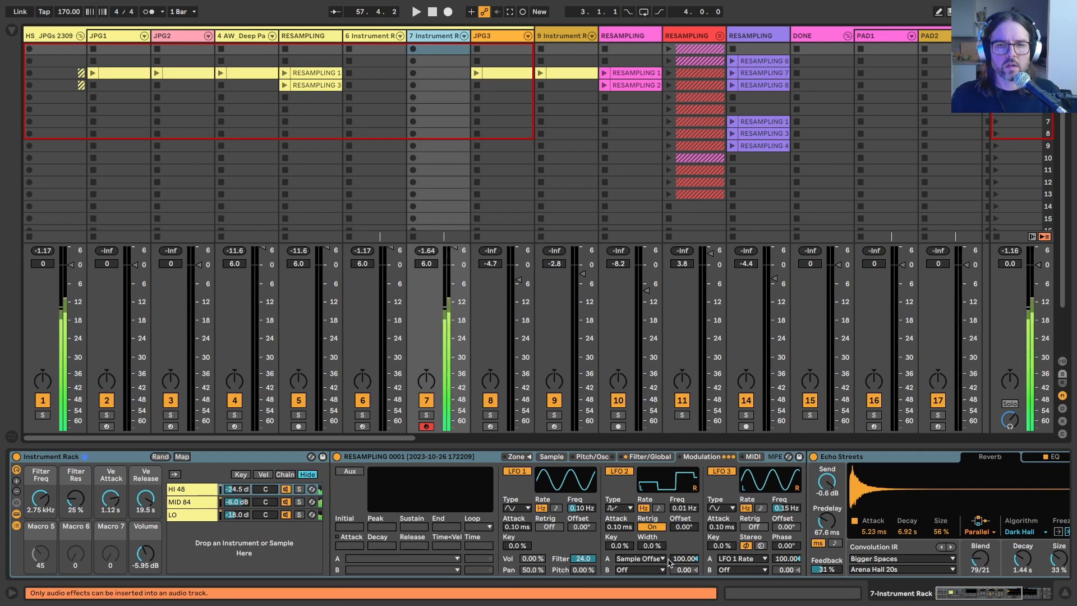
left_click(236, 492)
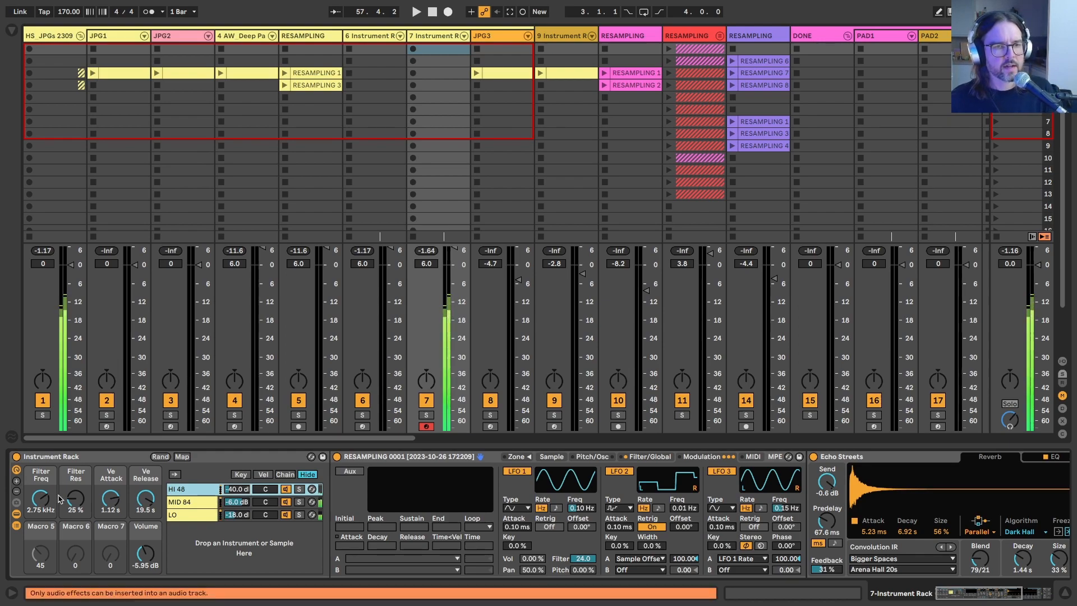
left_click(111, 498)
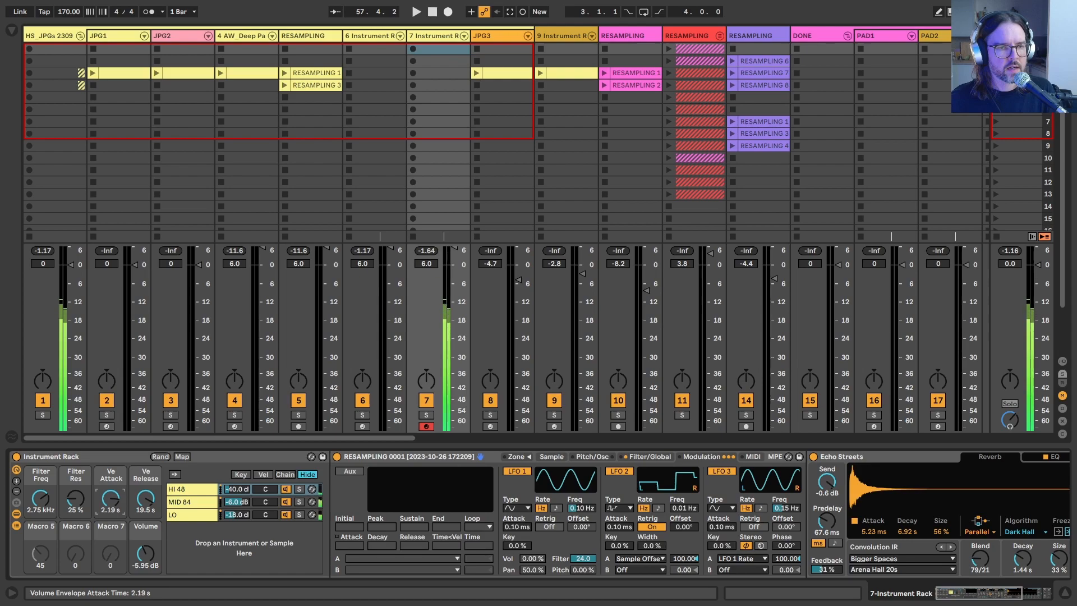
left_click_drag(111, 498, 111, 492)
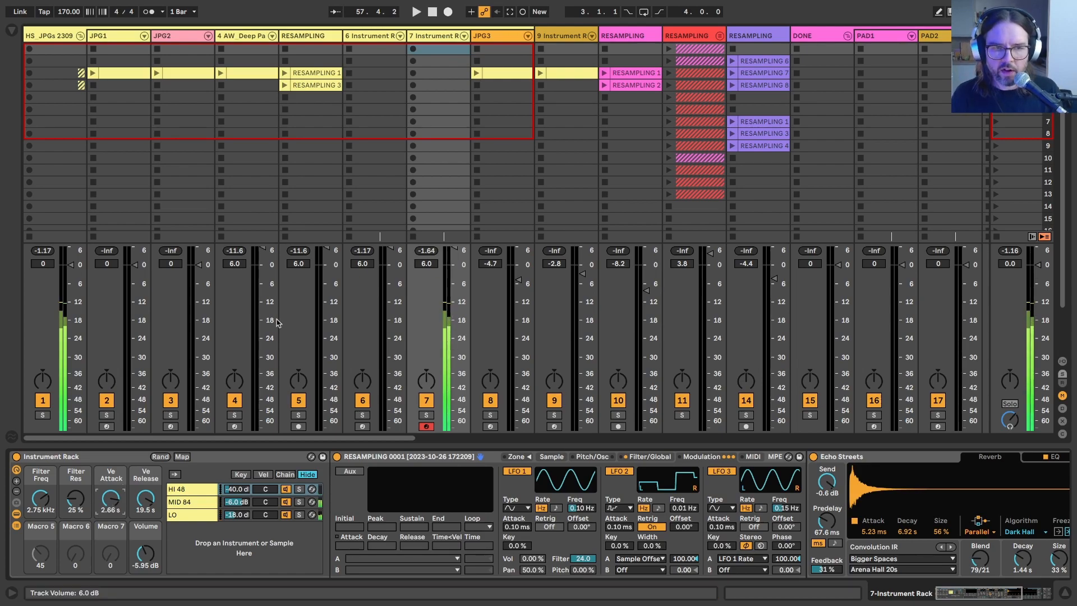
Step: Review the yellow RESAMPLING track, the Deep Pad Generator track and track 6's Instrument Rack, and look through the remaining pad tracks up to track 40
left_click(299, 38)
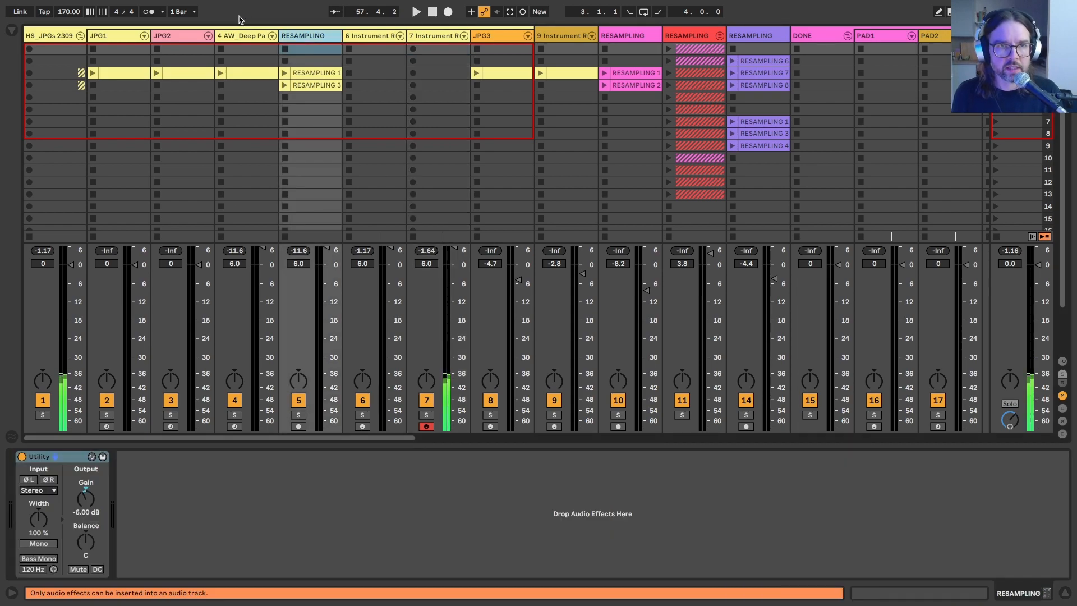
key("Left")
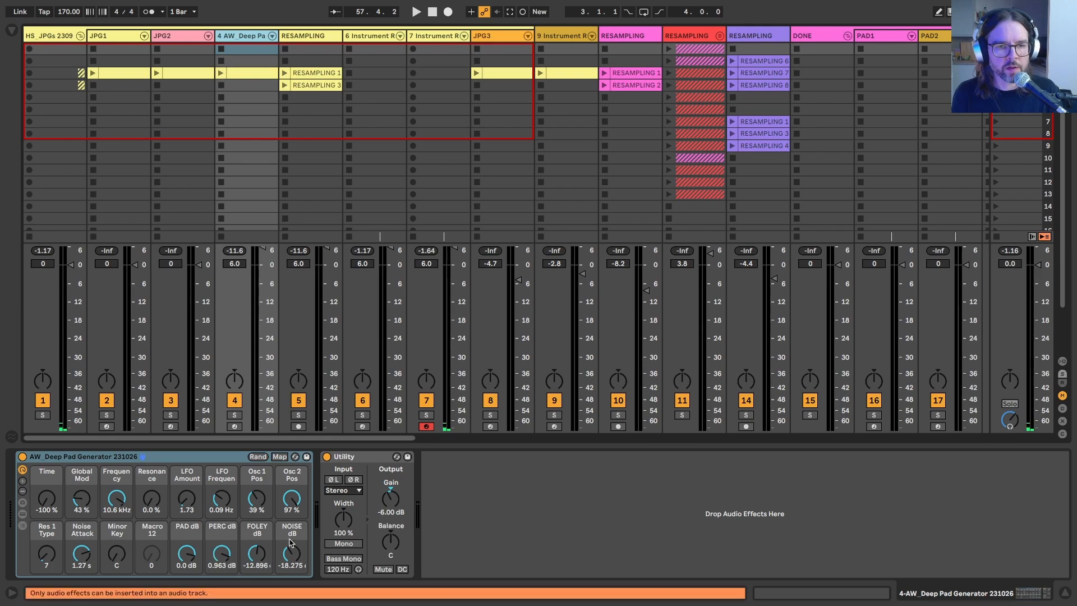
left_click(232, 28)
left_click(245, 34)
left_click(302, 36)
left_click(224, 36)
left_click(300, 36)
left_click(363, 37)
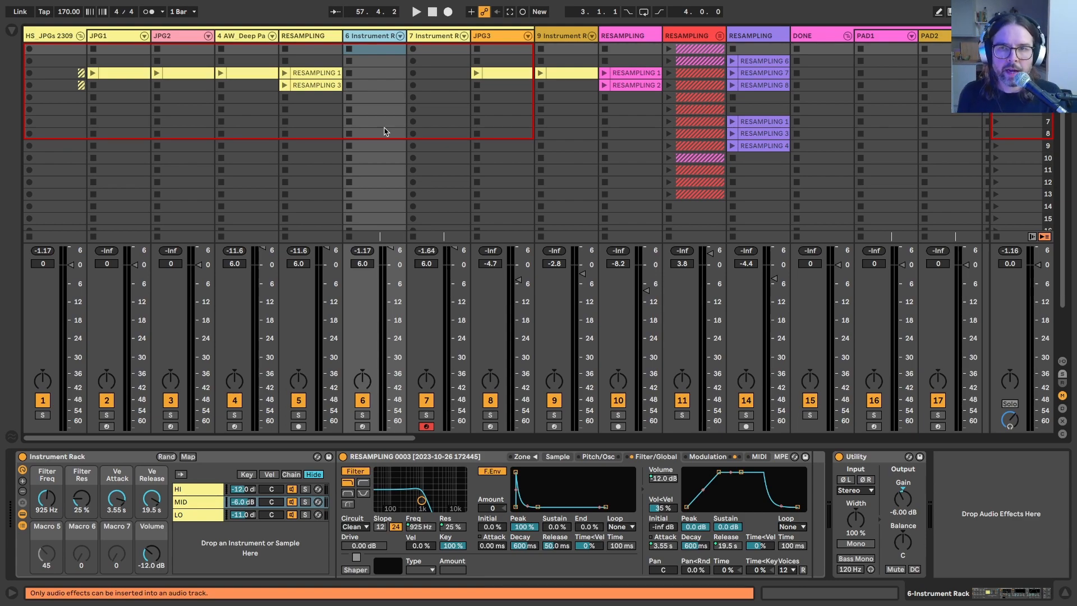
scroll(385, 131, "right", 15)
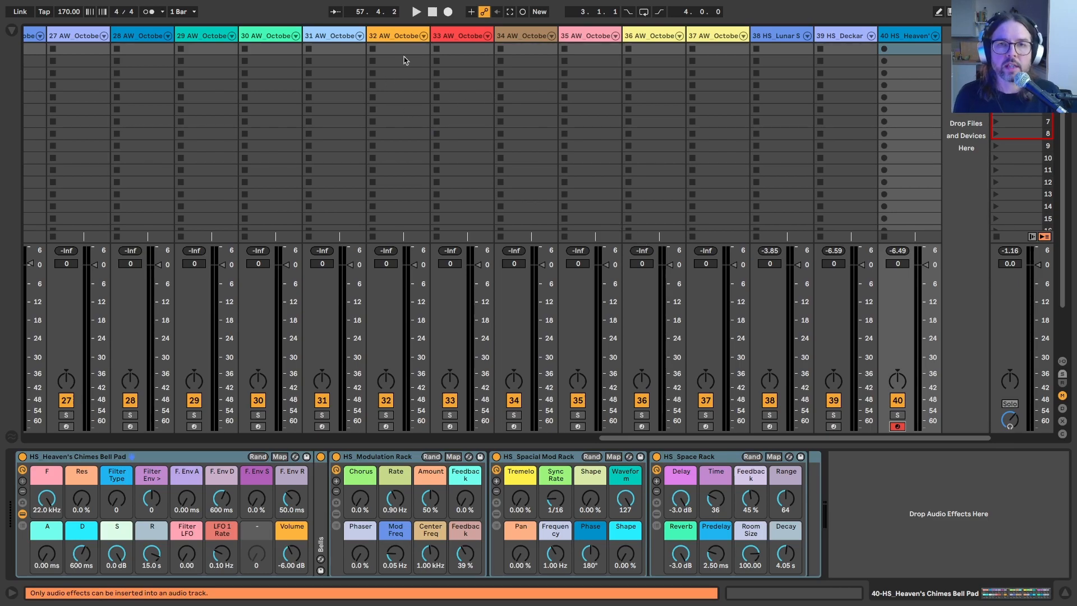